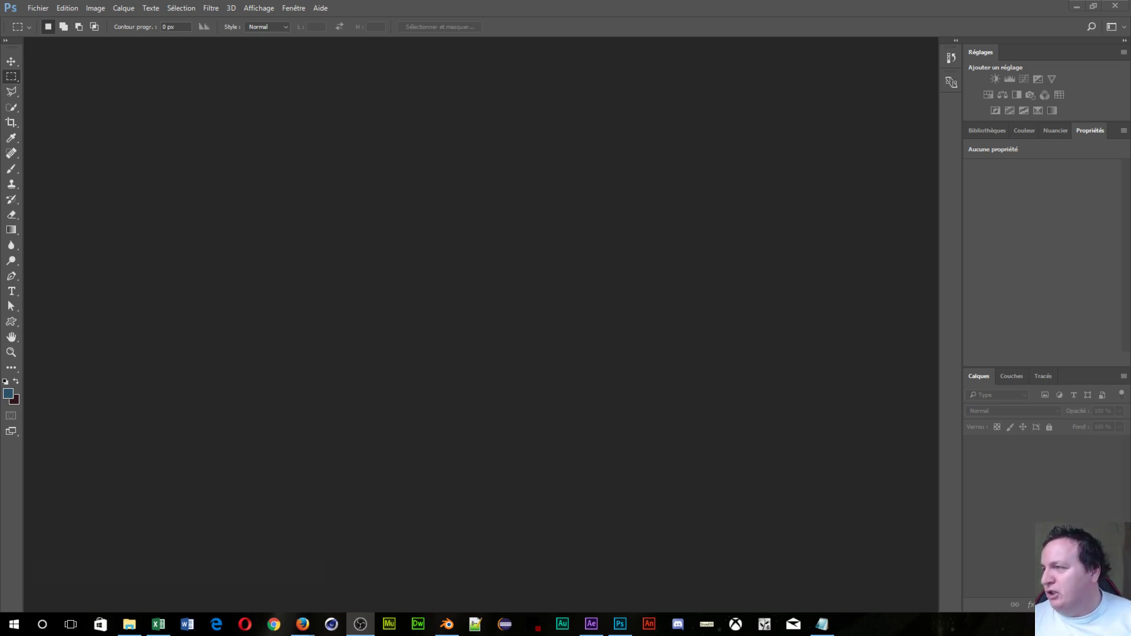
# Step: Switch to Firefox and look through the Google image results for "gravier" for a suitable gravel texture
pyautogui.click(303, 625)
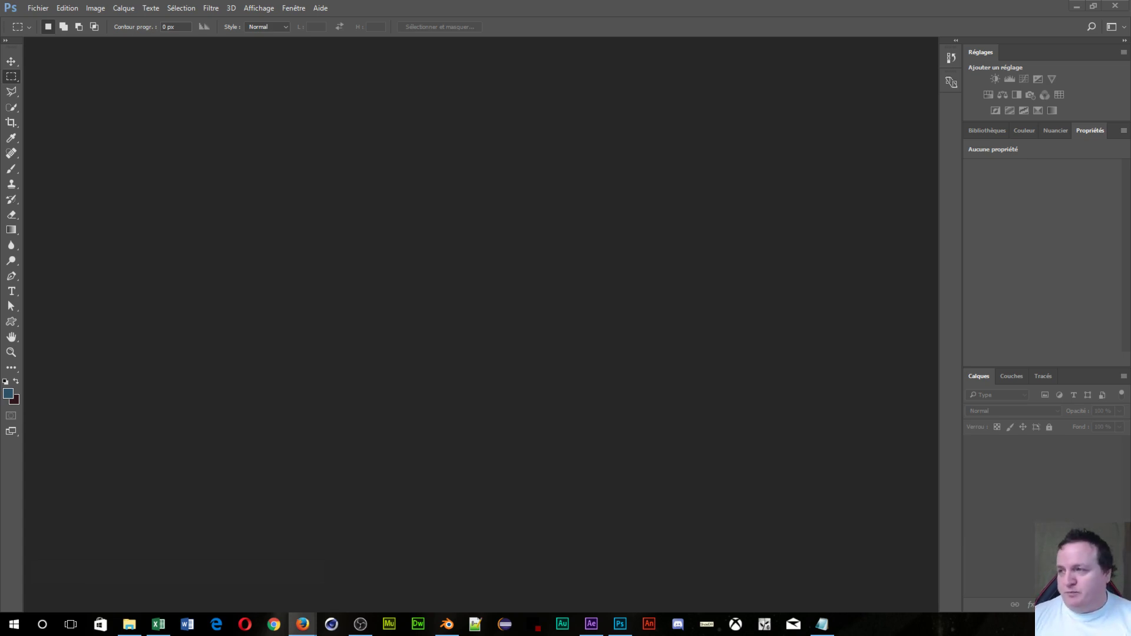
pyautogui.moveTo(0, 6); pyautogui.dragTo(285, 8)
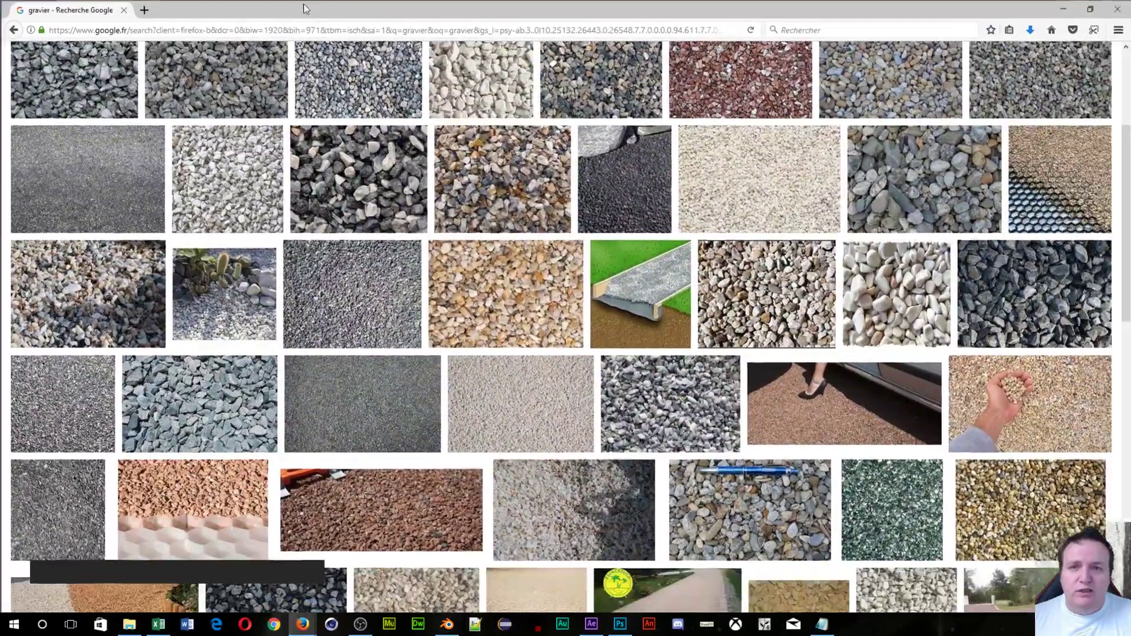
pyautogui.scroll(3, 373, 292)
pyautogui.scroll(-6, 375, 283)
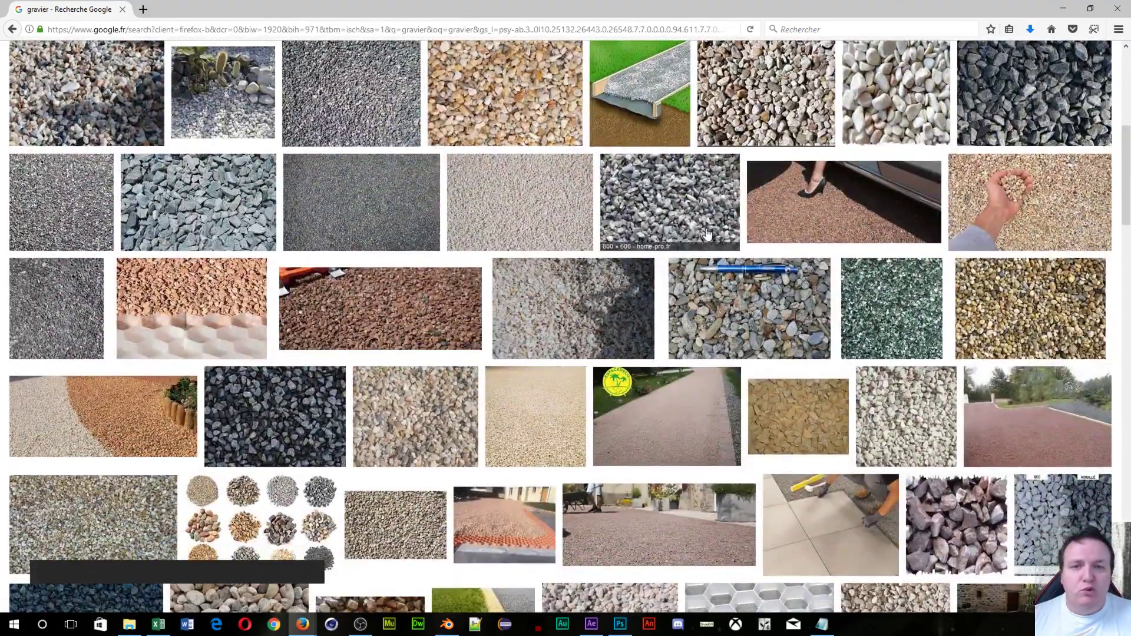
pyautogui.scroll(-5, 445, 440)
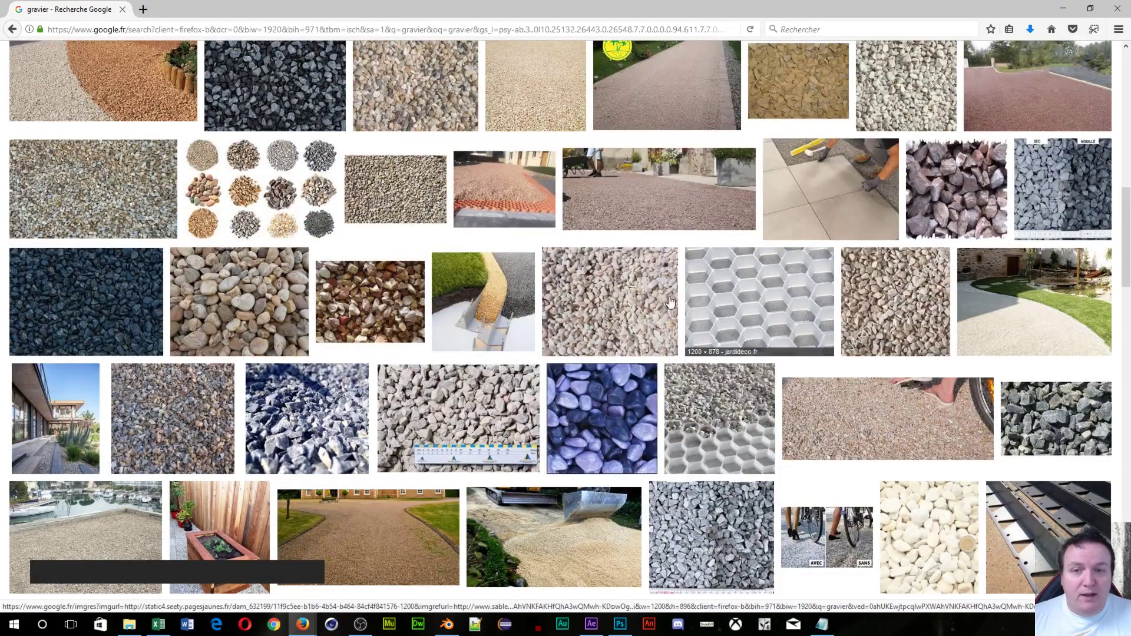
pyautogui.scroll(8, 517, 277)
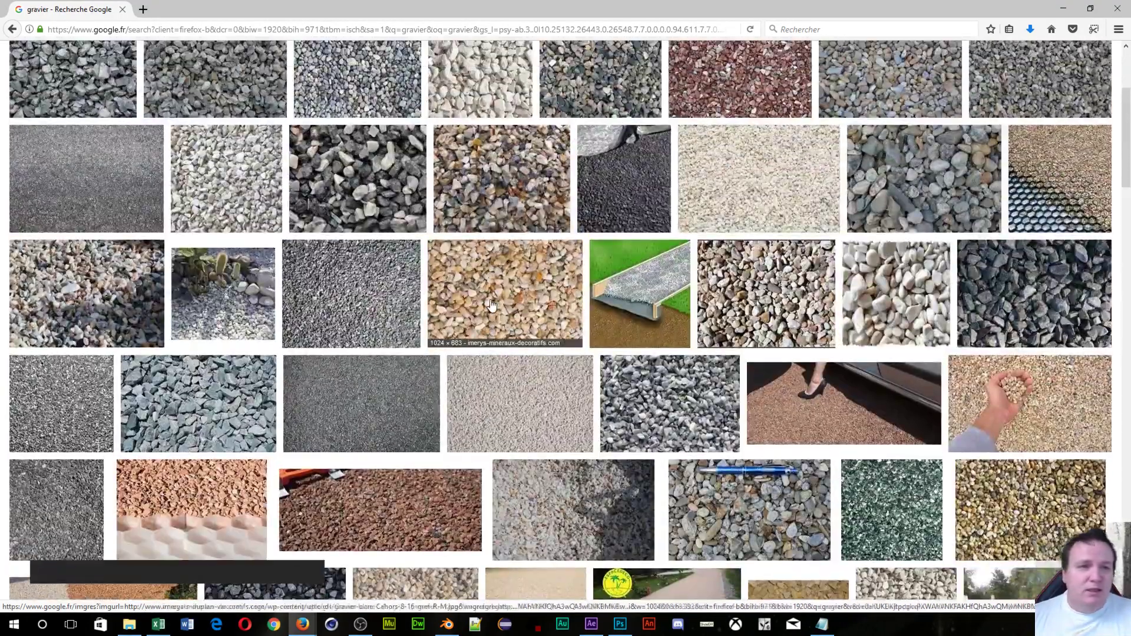
pyautogui.scroll(3, 492, 304)
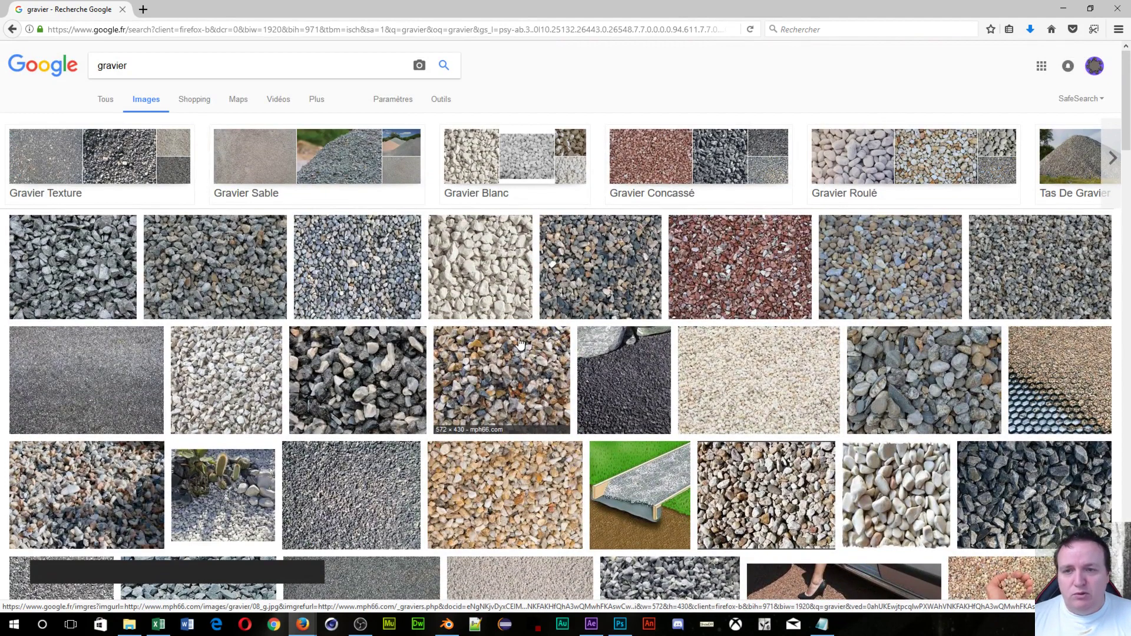
pyautogui.scroll(-3, 404, 407)
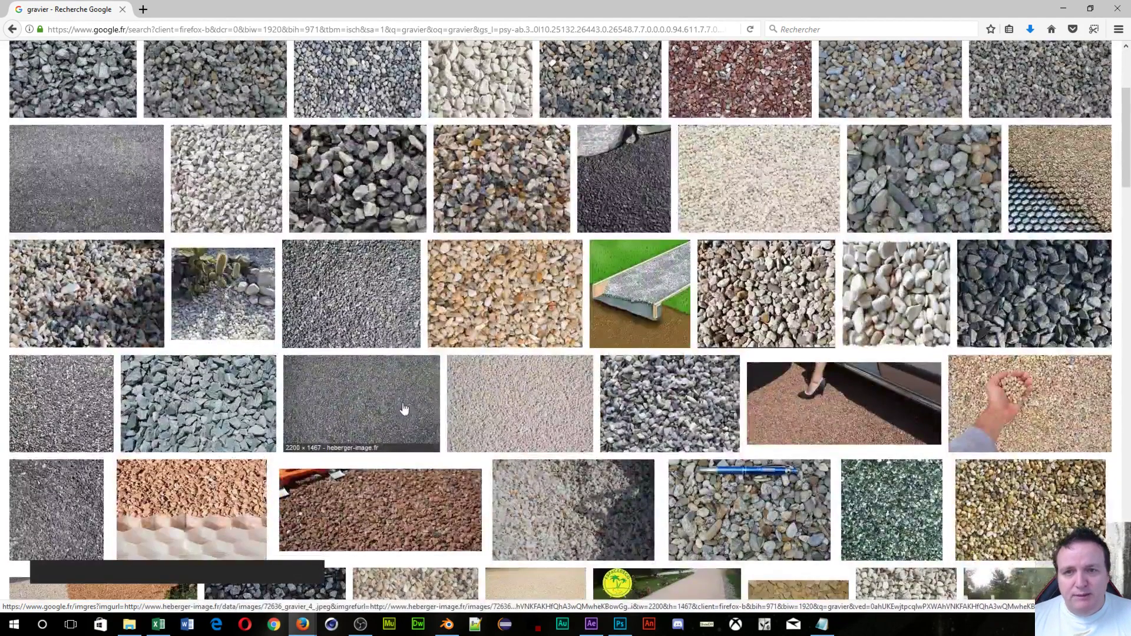
# Step: Open the Hubo picture of mixed black and white gravel as a standalone image and enlarge it to full size
pyautogui.click(339, 204)
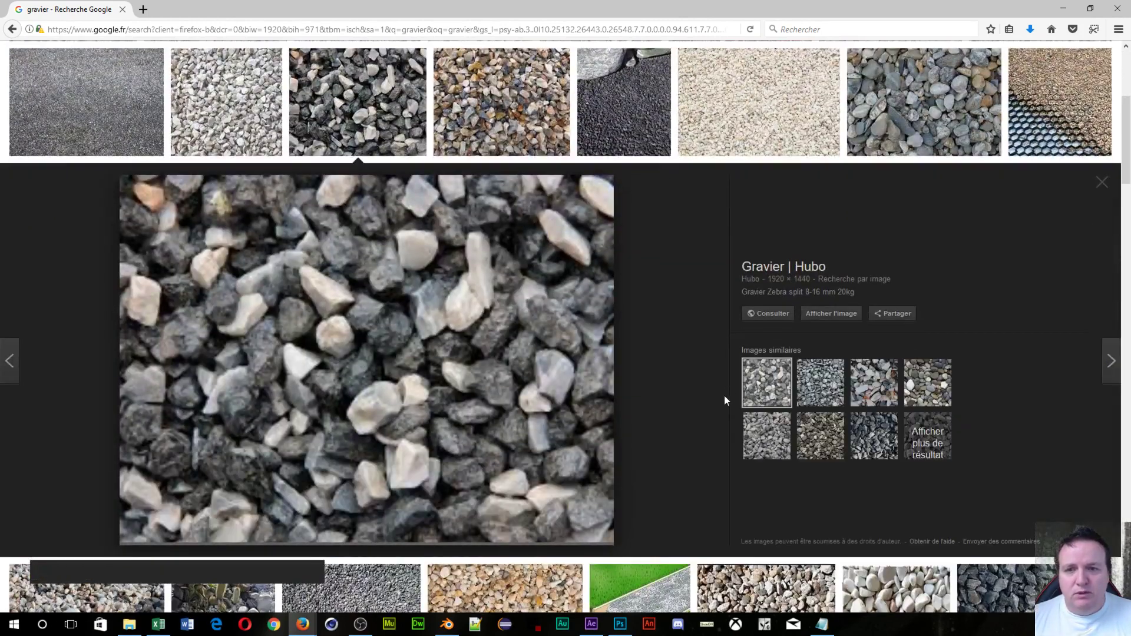
pyautogui.click(831, 313)
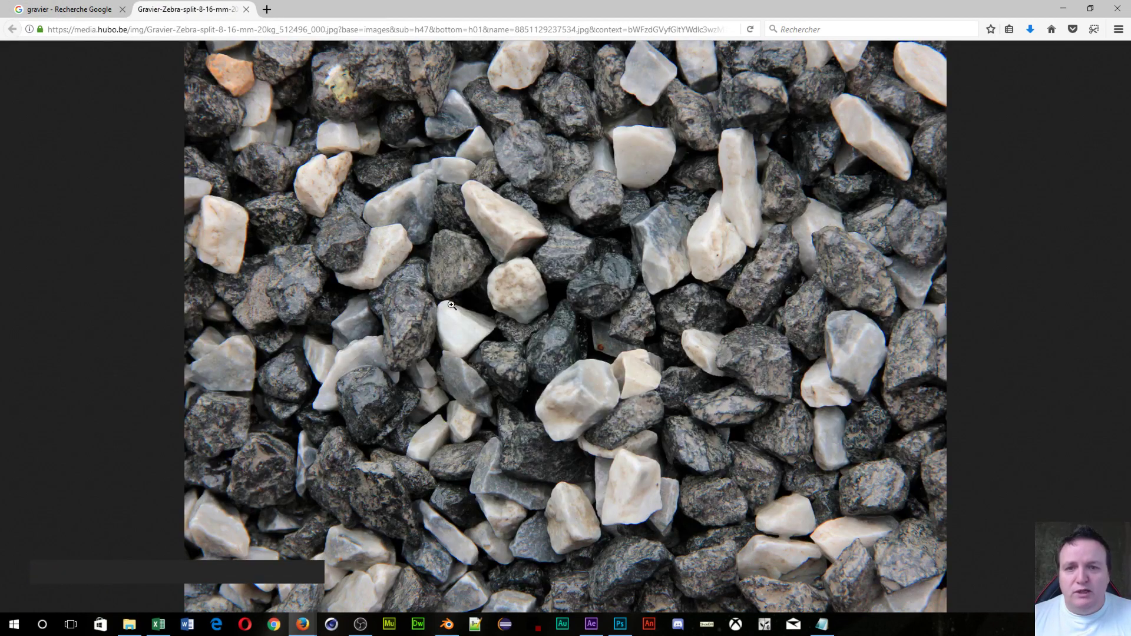
pyautogui.click(451, 321)
# Step: Start saving the gravel image to disk and go to the desktop folder (Bureau) as the location
pyautogui.rightClick(452, 321)
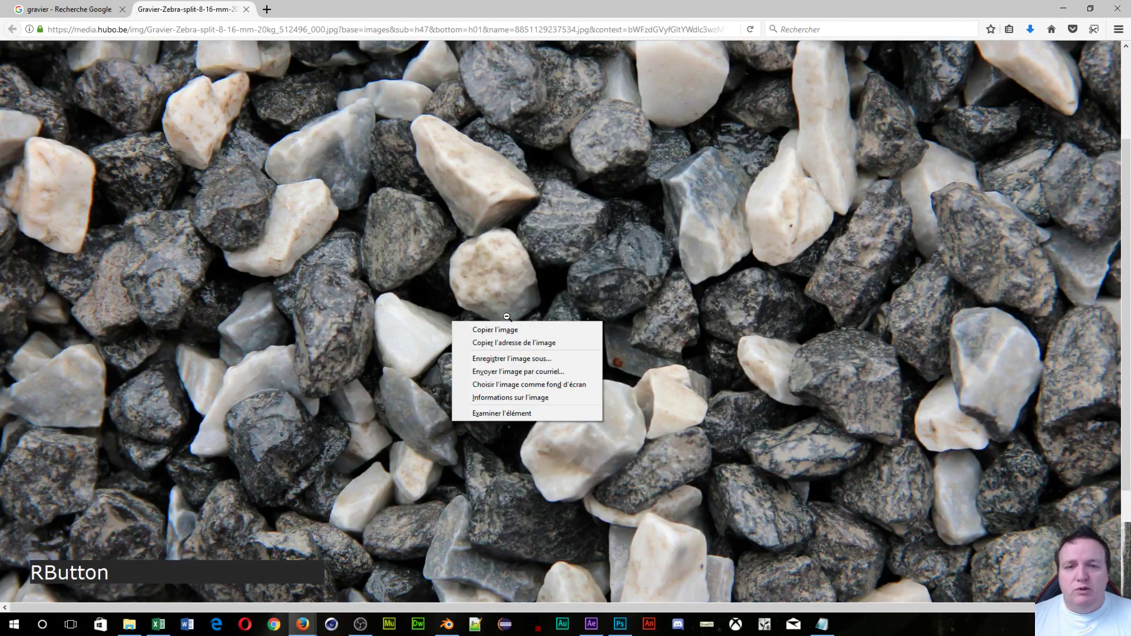
pyautogui.click(497, 360)
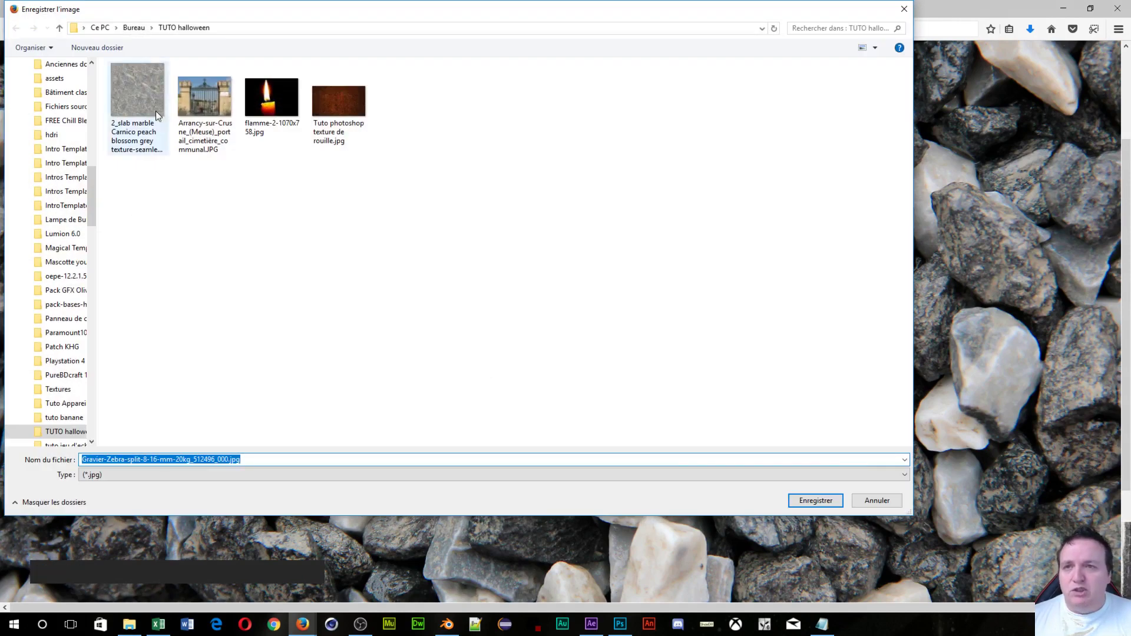
pyautogui.click(135, 28)
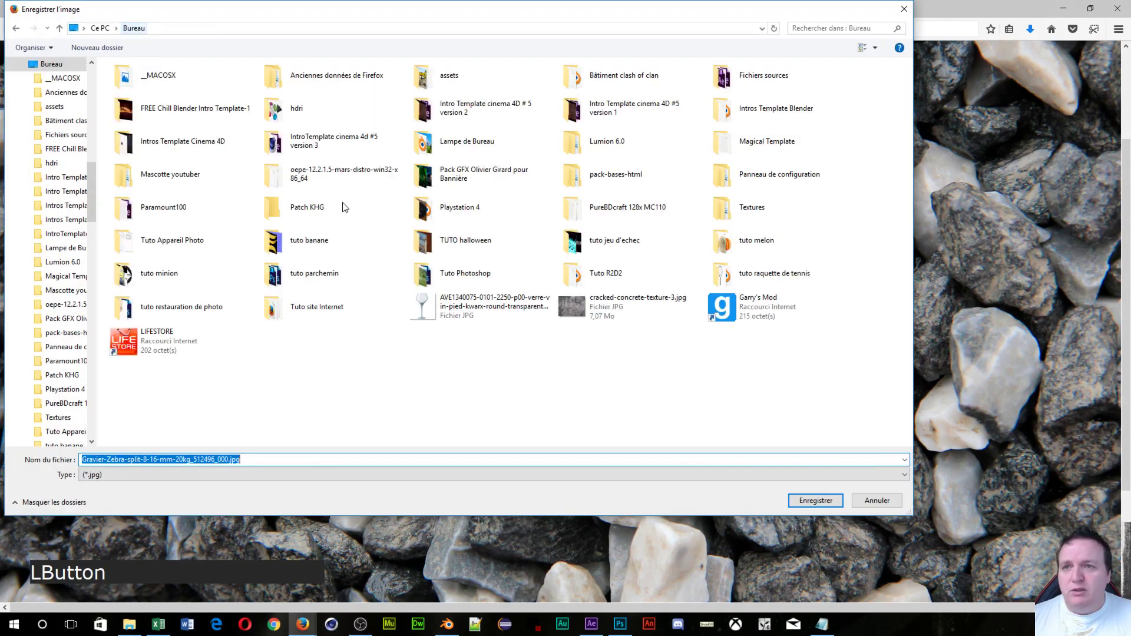
# Step: Try to create a folder named "tuto photoshop" on the desktop, declining to merge it with the existing folder
pyautogui.rightClick(242, 384)
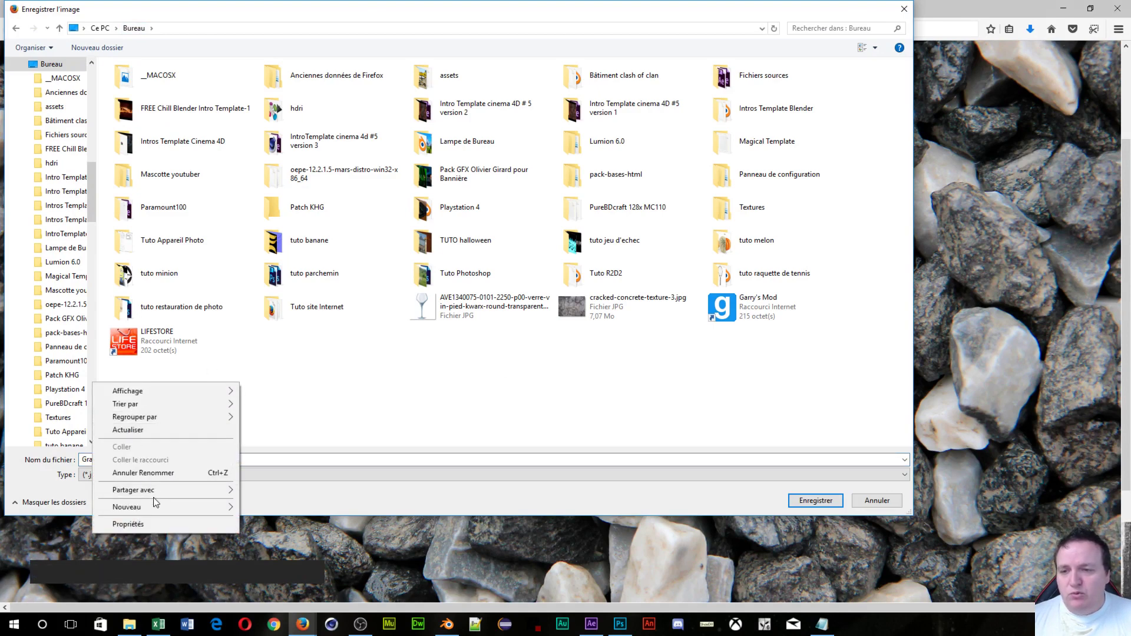
pyautogui.moveTo(174, 509)
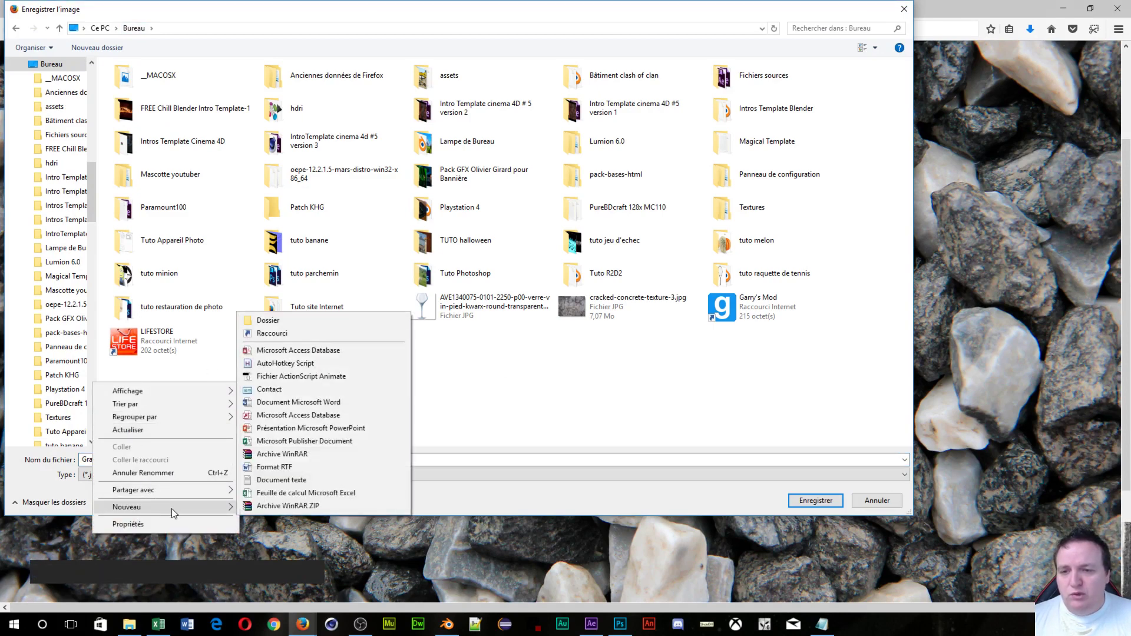
pyautogui.click(284, 321)
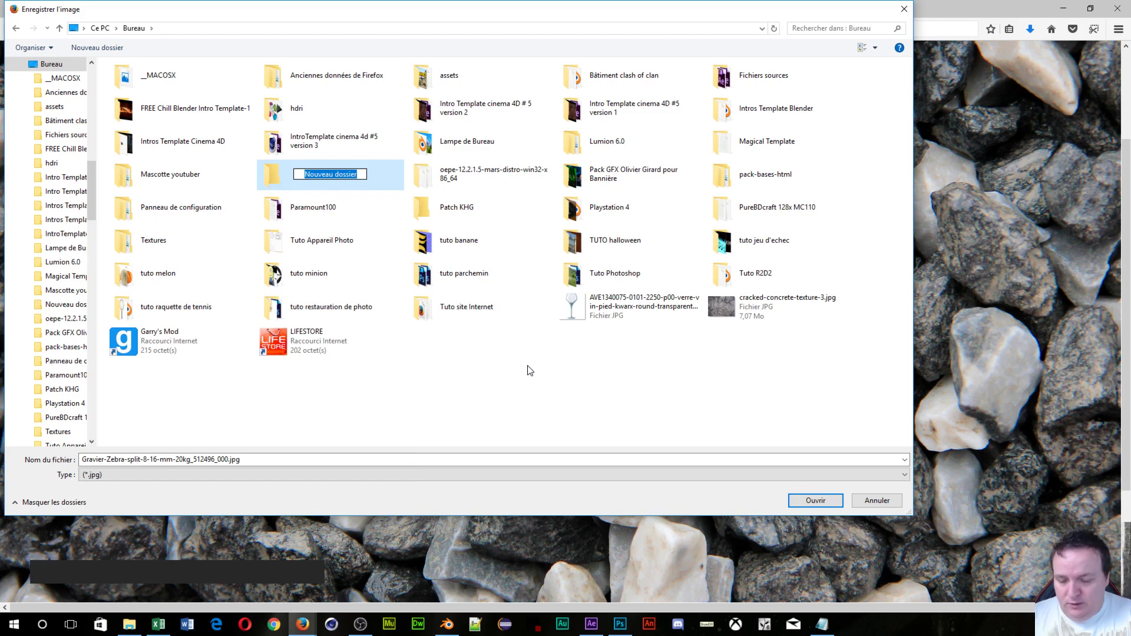
pyautogui.write('tuto photoshop')
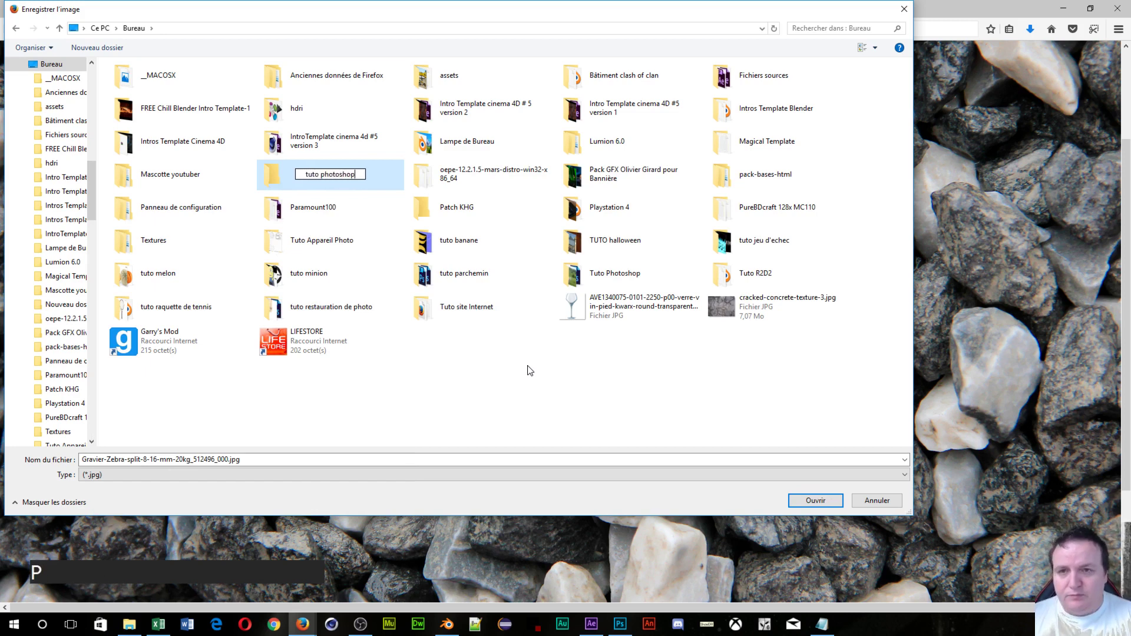
pyautogui.press('Return')
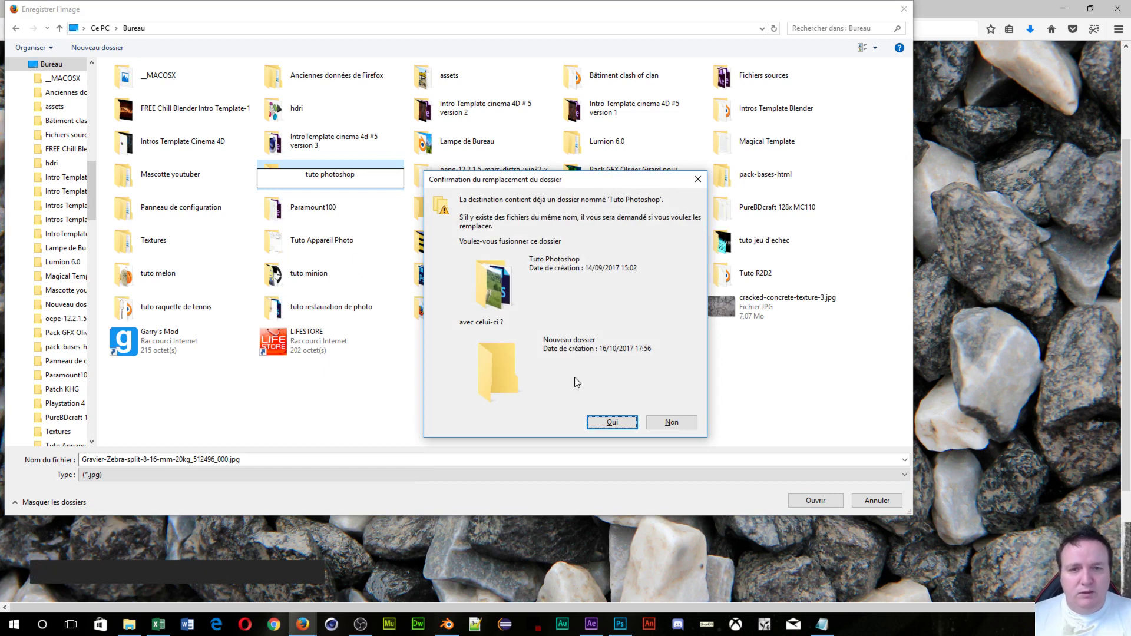
pyautogui.click(686, 424)
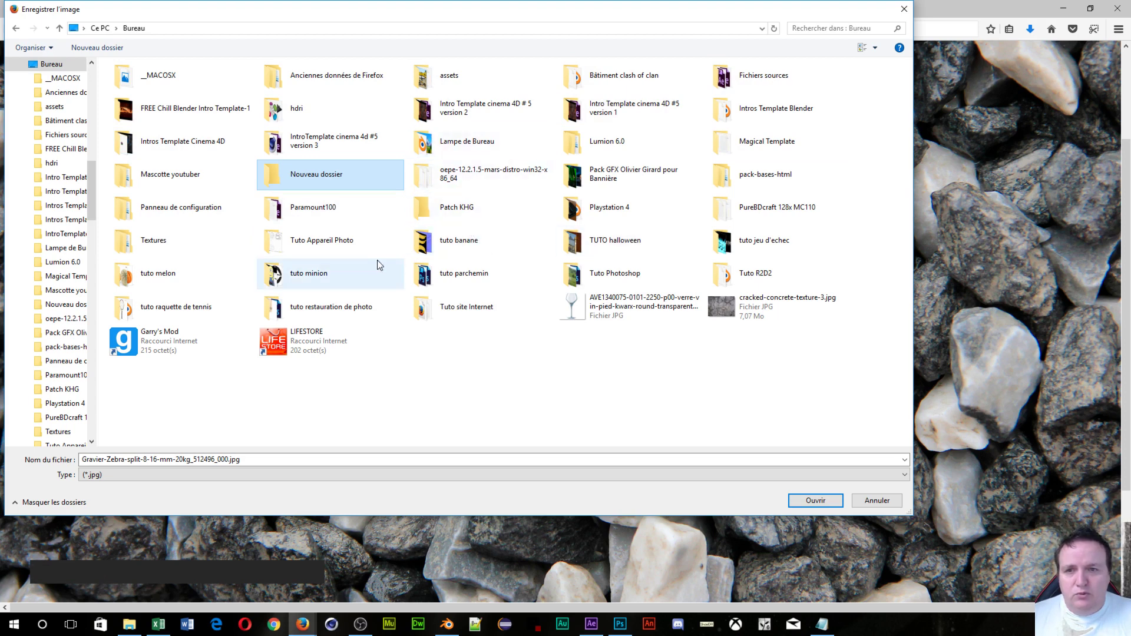
# Step: Save the gravel image as Gravier-Zebra-split-8-16-mm-20kg_512496_000.jpg in the existing Tuto Photoshop folder on the desktop
pyautogui.click(623, 277)
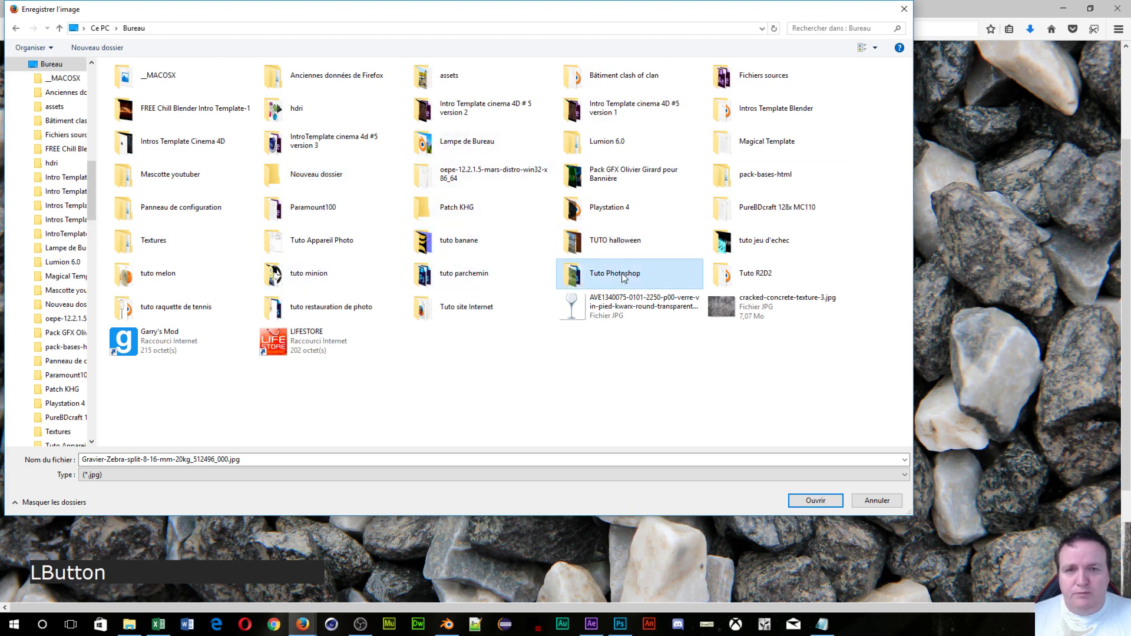
pyautogui.click(557, 282)
pyautogui.doubleClick(568, 277)
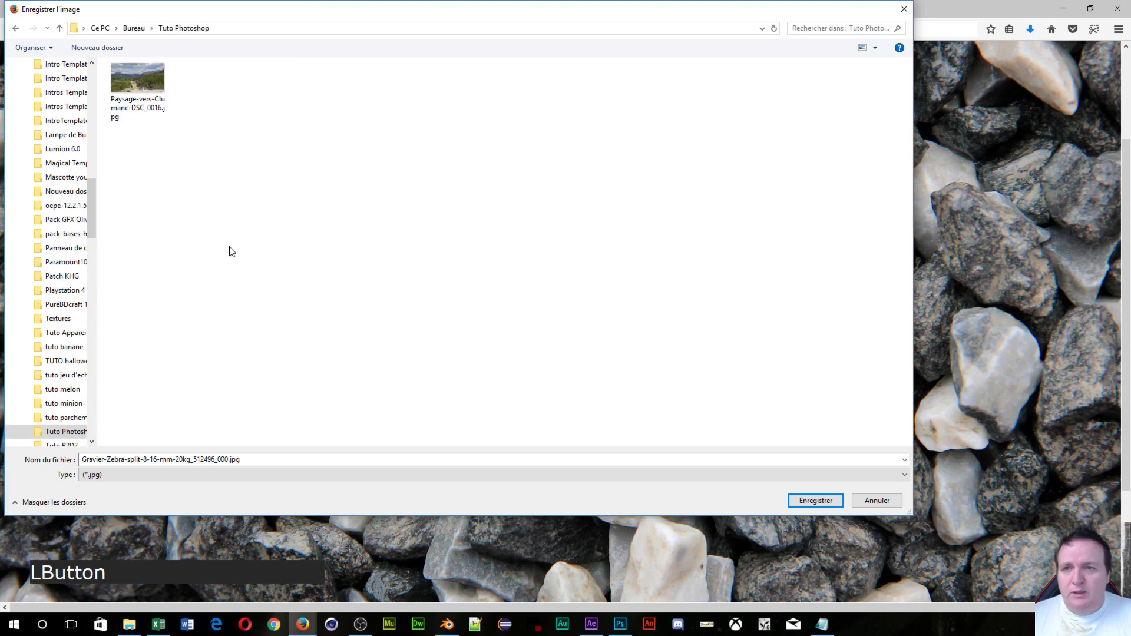
pyautogui.rightClick(213, 207)
pyautogui.moveTo(126, 327)
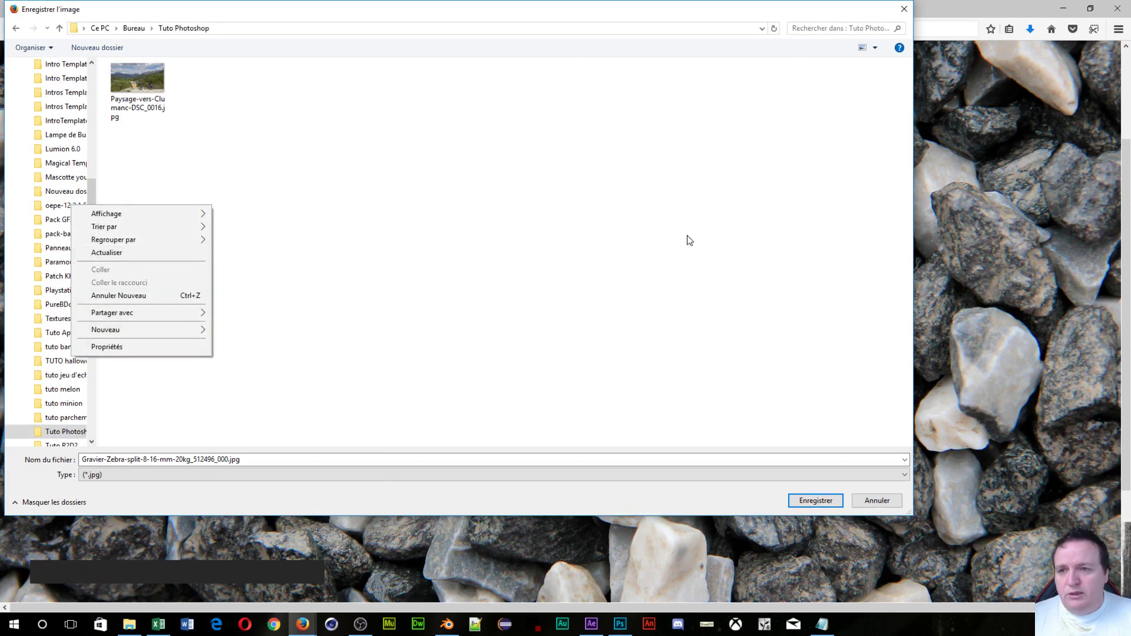
pyautogui.click(457, 401)
pyautogui.click(816, 501)
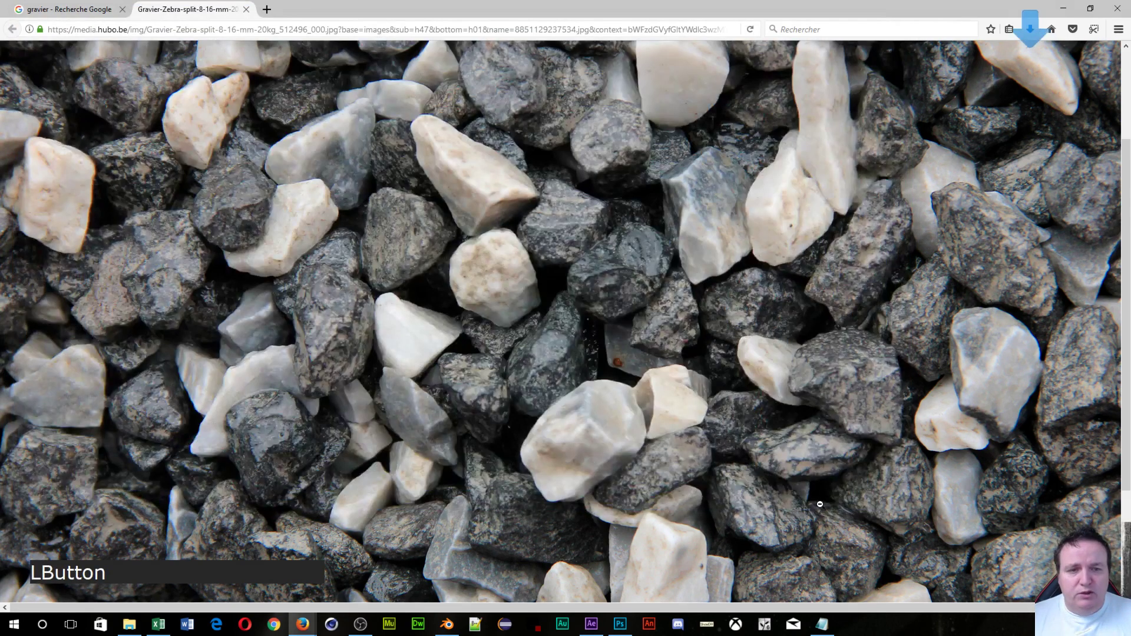
# Step: Return to Photoshop and open Gravier-Zebra-split-8-16-mm-20kg_512496_000.jpg from the Tuto Photoshop folder on the desktop
pyautogui.click(1055, 8)
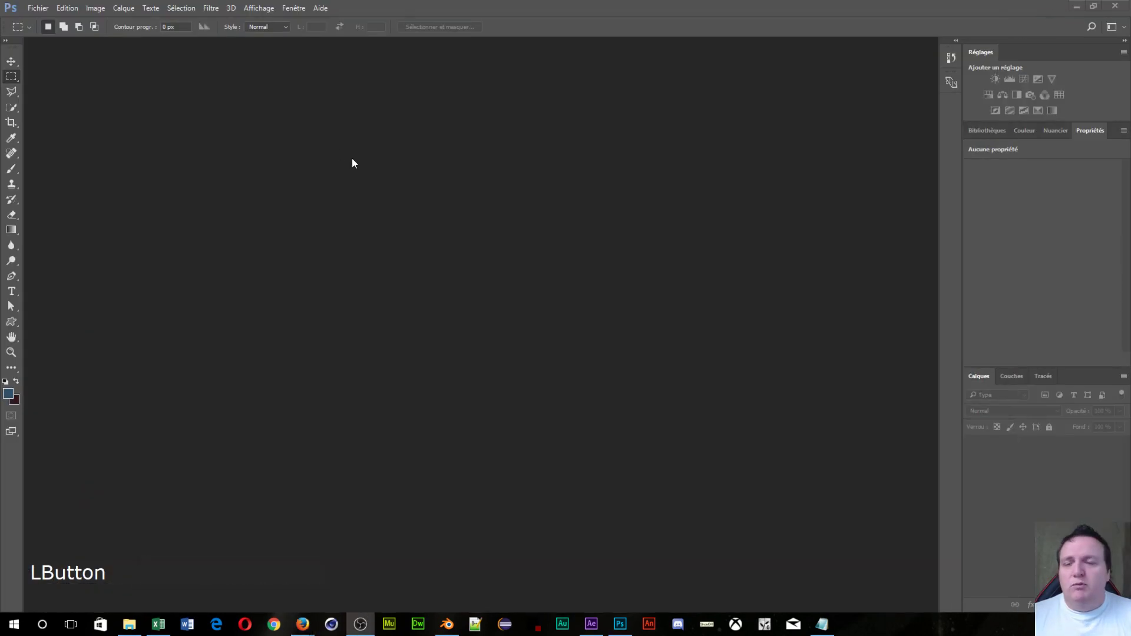
pyautogui.click(44, 12)
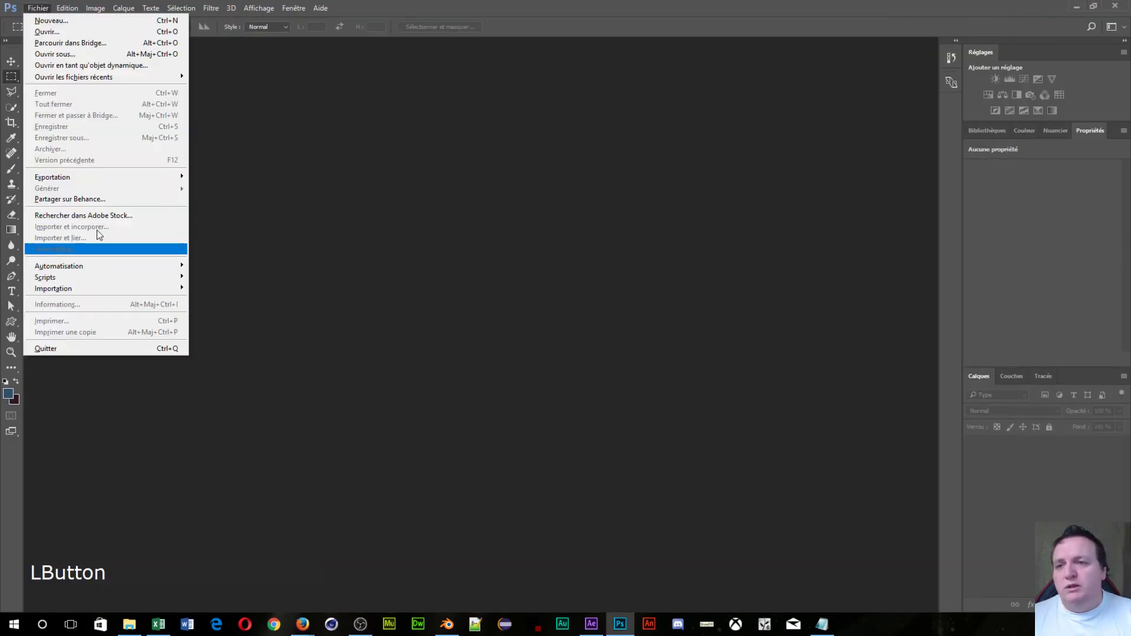
pyautogui.click(47, 32)
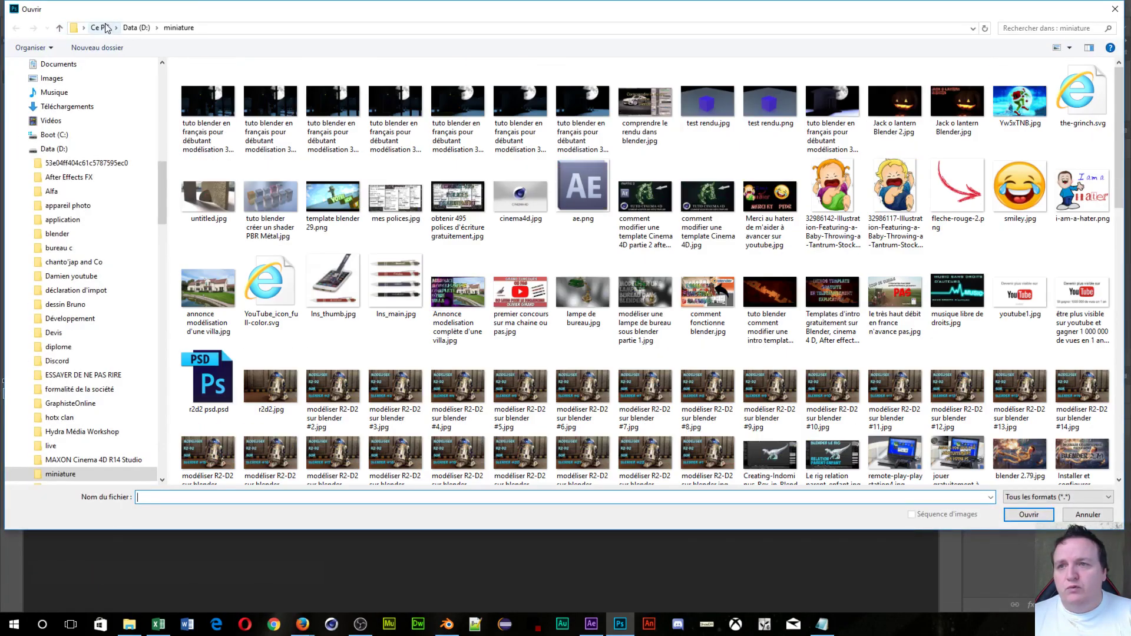
pyautogui.scroll(2, 101, 111)
pyautogui.click(90, 111)
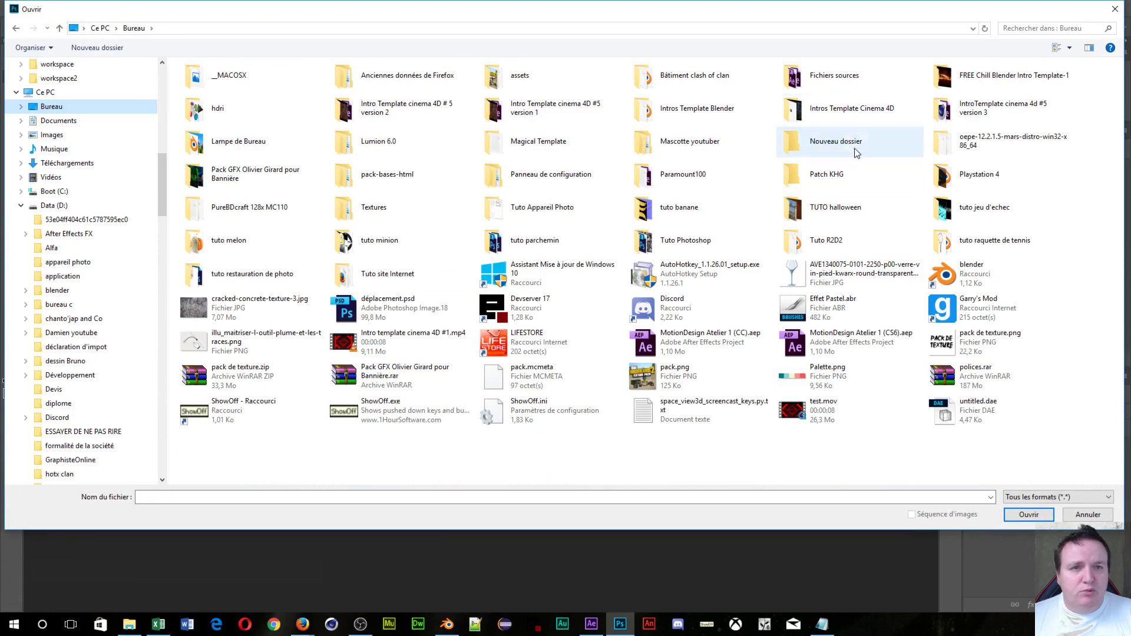
pyautogui.click(699, 260)
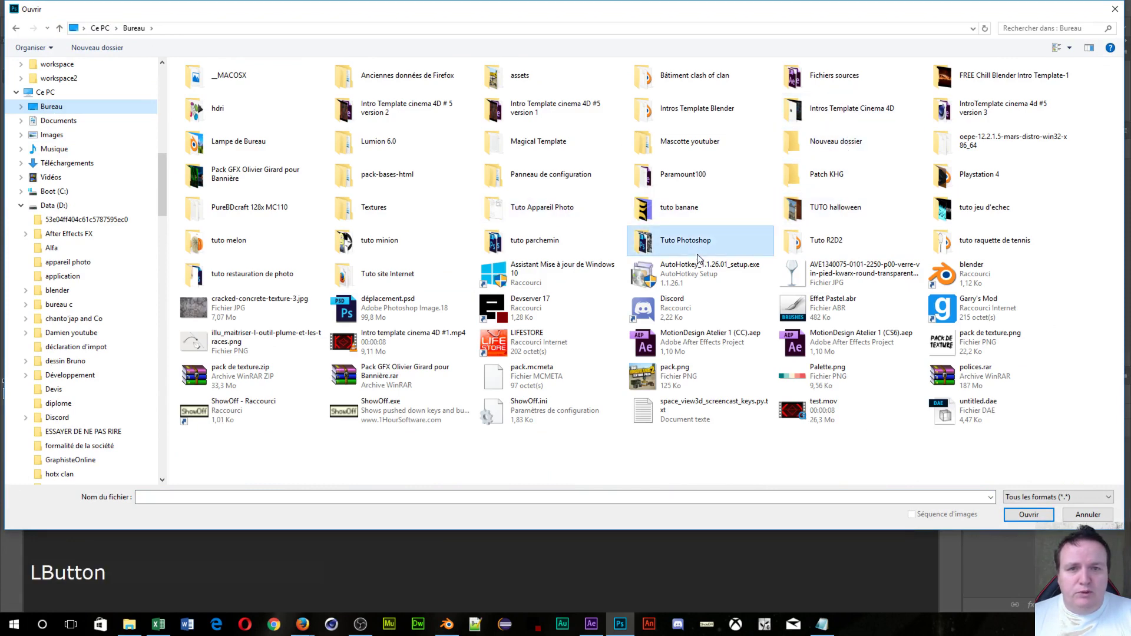
pyautogui.doubleClick(690, 254)
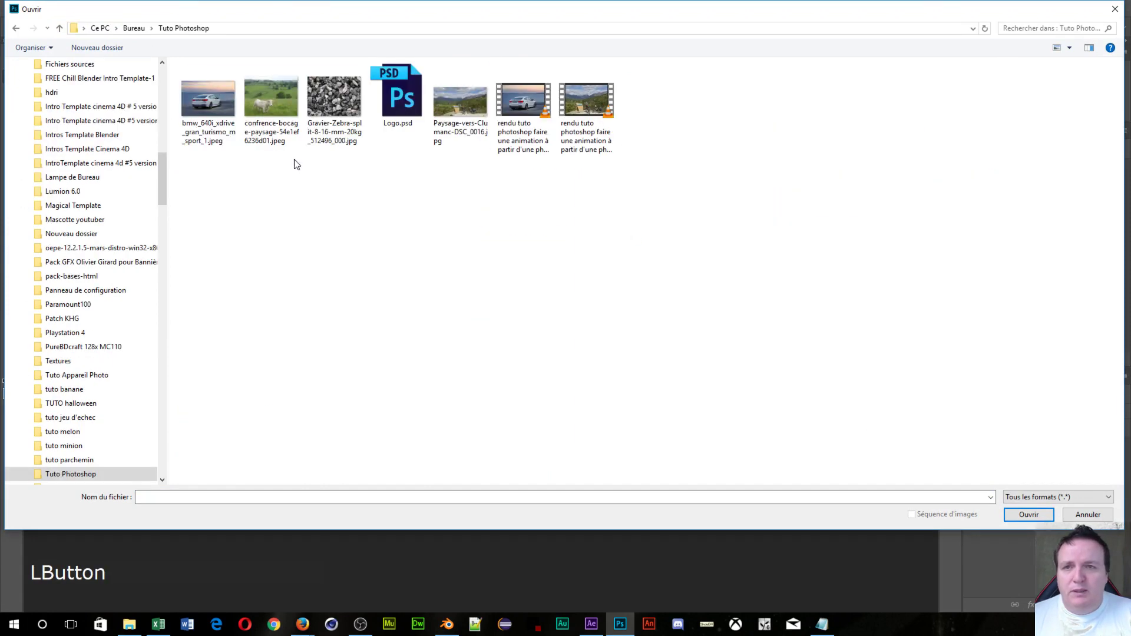
pyautogui.click(307, 141)
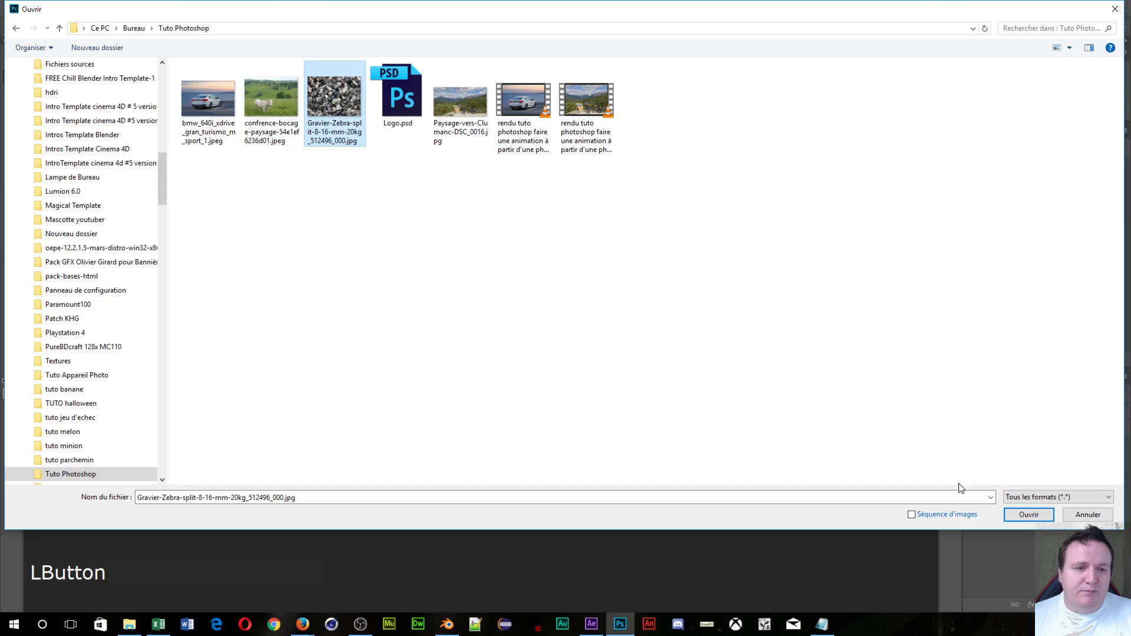
pyautogui.click(1028, 514)
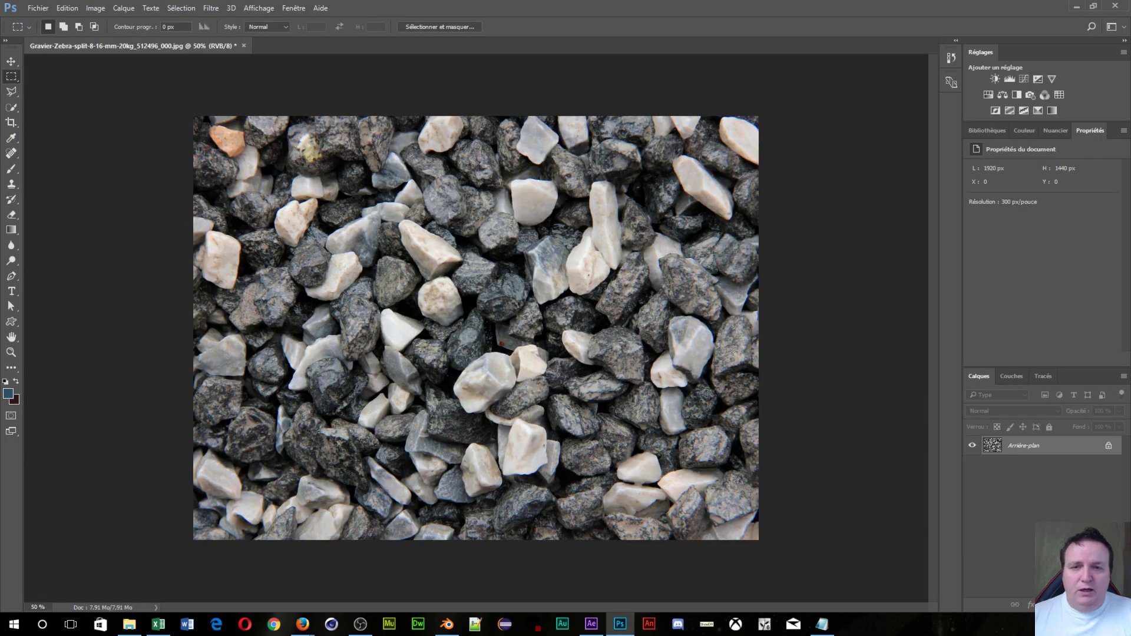
# Step: Unlock the gravel image's background layer so that it becomes a normal editable layer
pyautogui.click(96, 9)
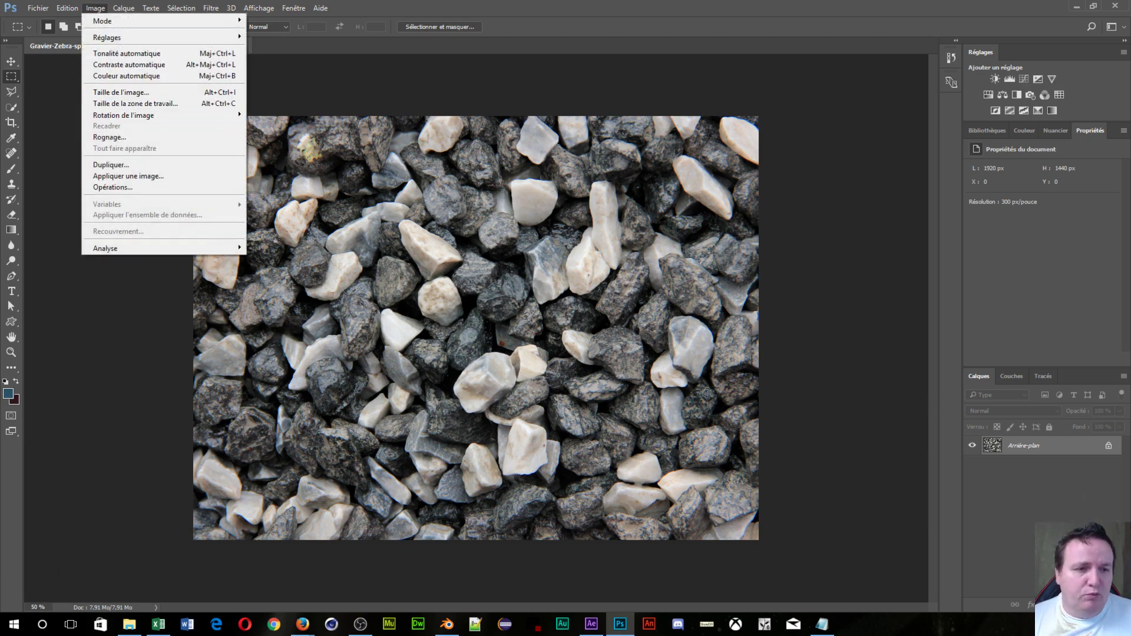
pyautogui.click(1114, 452)
pyautogui.click(1108, 446)
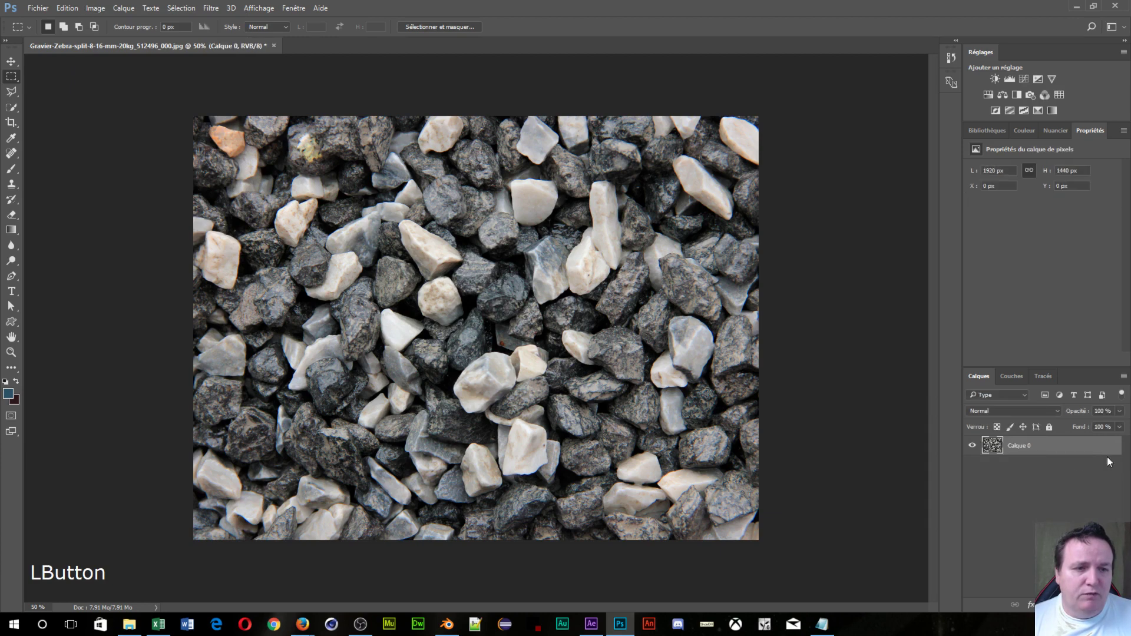
# Step: Scale the gravel layer down proportionally around its centre to about 9.58% (184 × 138 px) with free transform
pyautogui.click(999, 449)
pyautogui.press('ctrl')
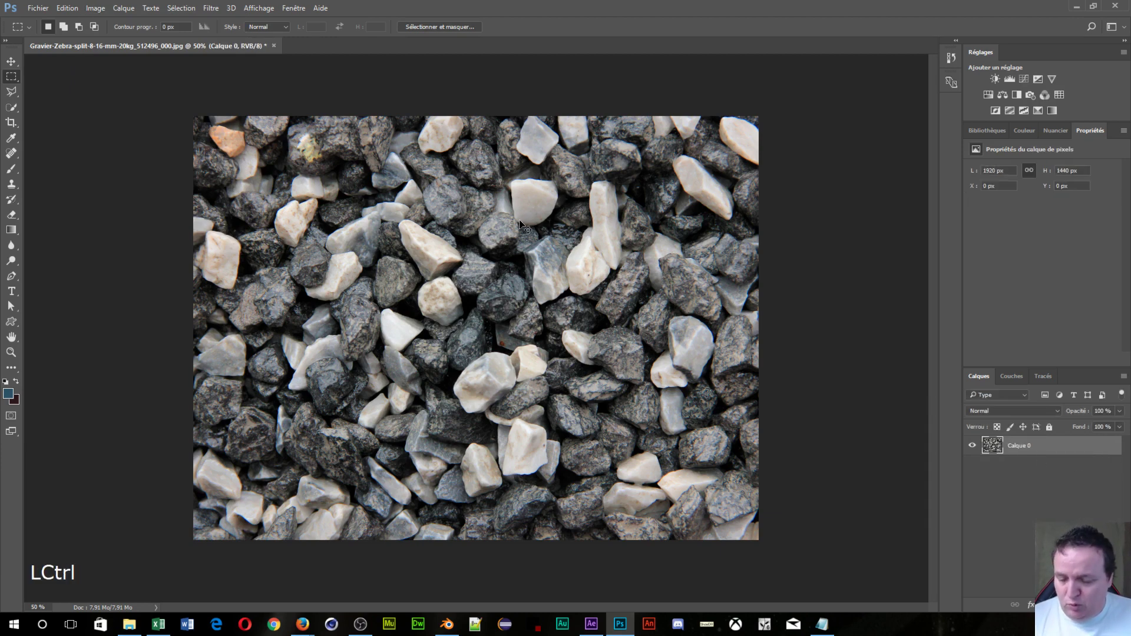
pyautogui.hotkey('ctrl', 't')
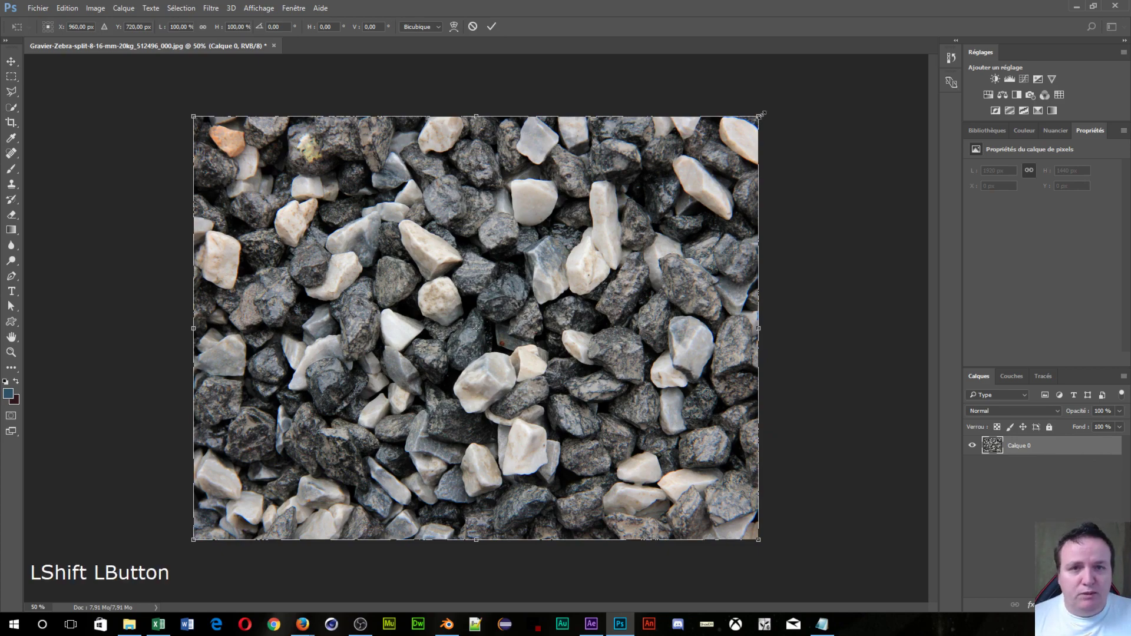
pyautogui.moveTo(762, 113); pyautogui.dragTo(742, 171)
pyautogui.hotkey('ctrl', 'z')
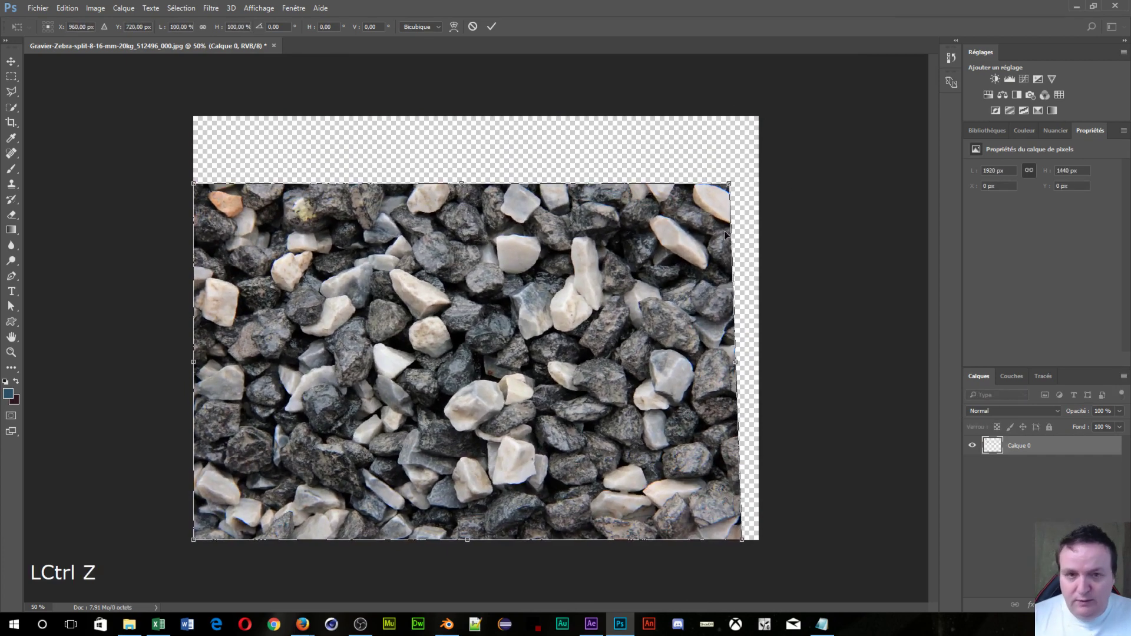
pyautogui.hotkey('ctrl', 'z')
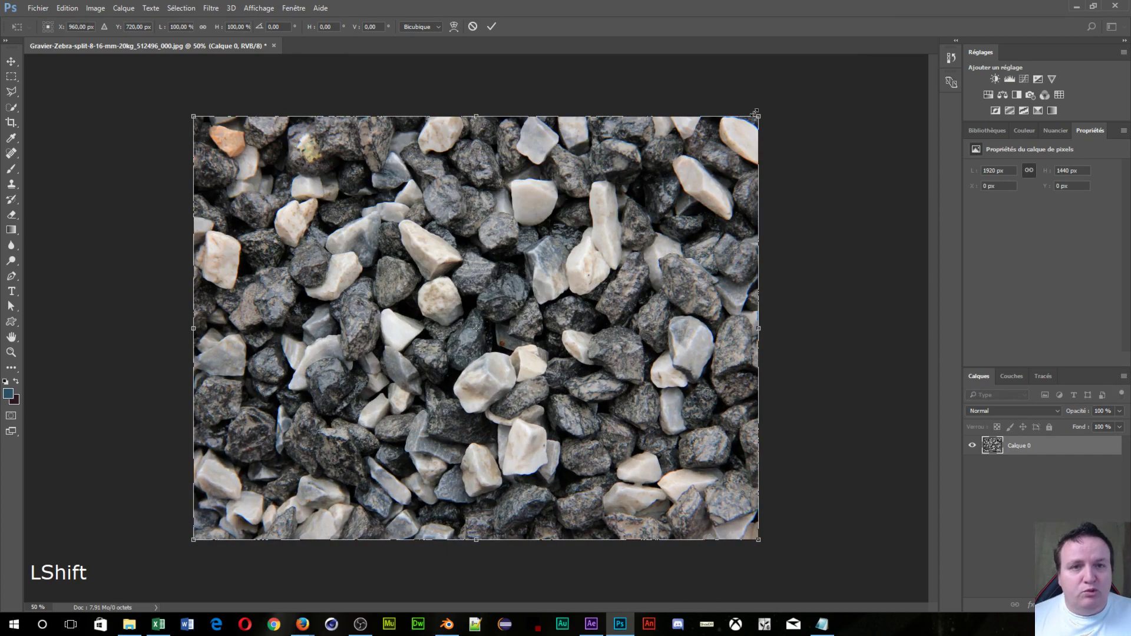
pyautogui.moveTo(759, 122); pyautogui.dragTo(524, 340)
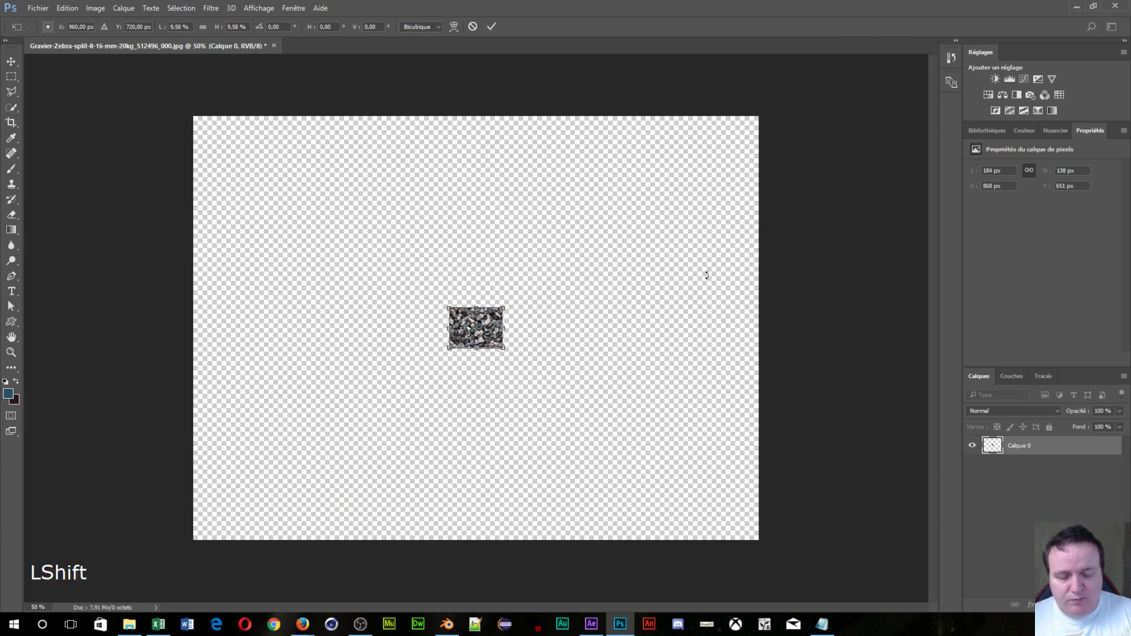
pyautogui.press('Return')
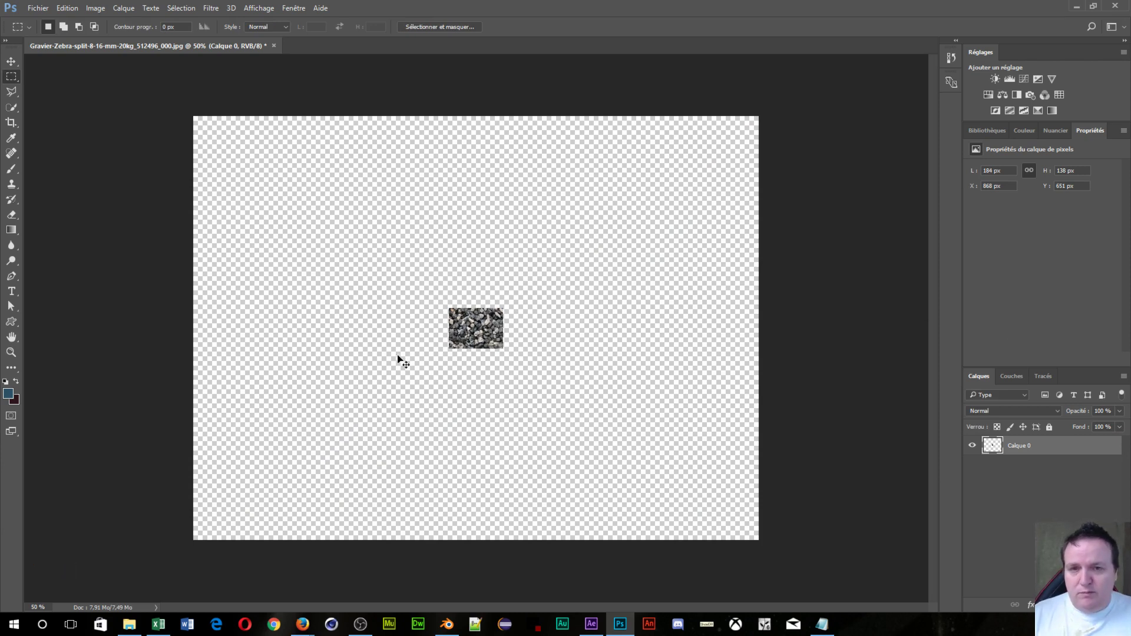
# Step: Load the pixels of the shrunken gravel layer as a selection
pyautogui.click(12, 78)
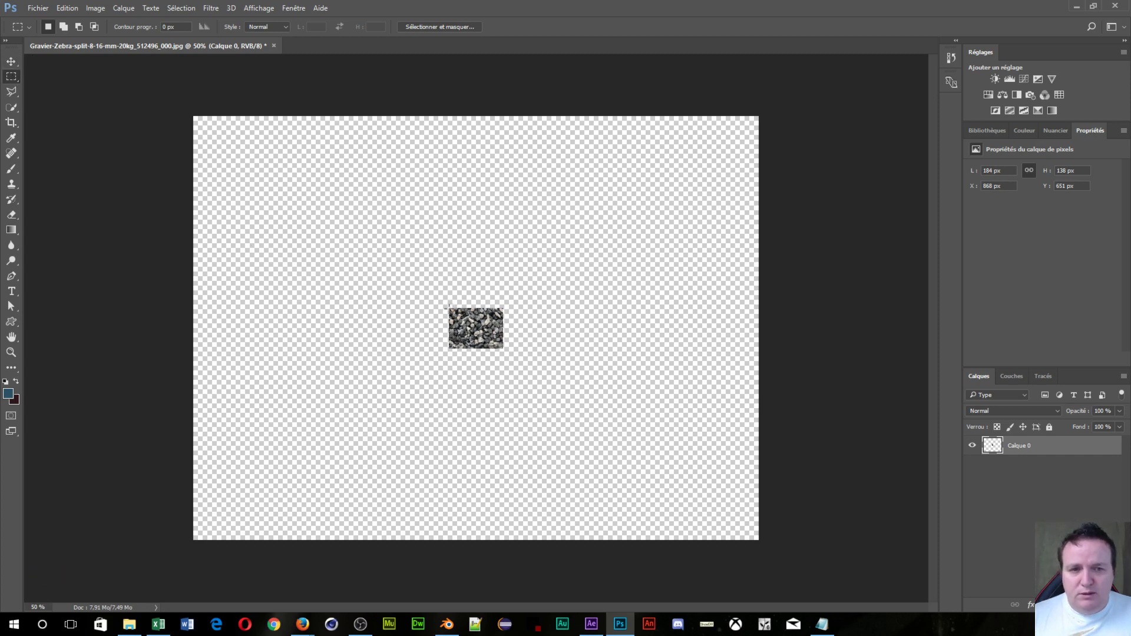
pyautogui.click(1031, 521)
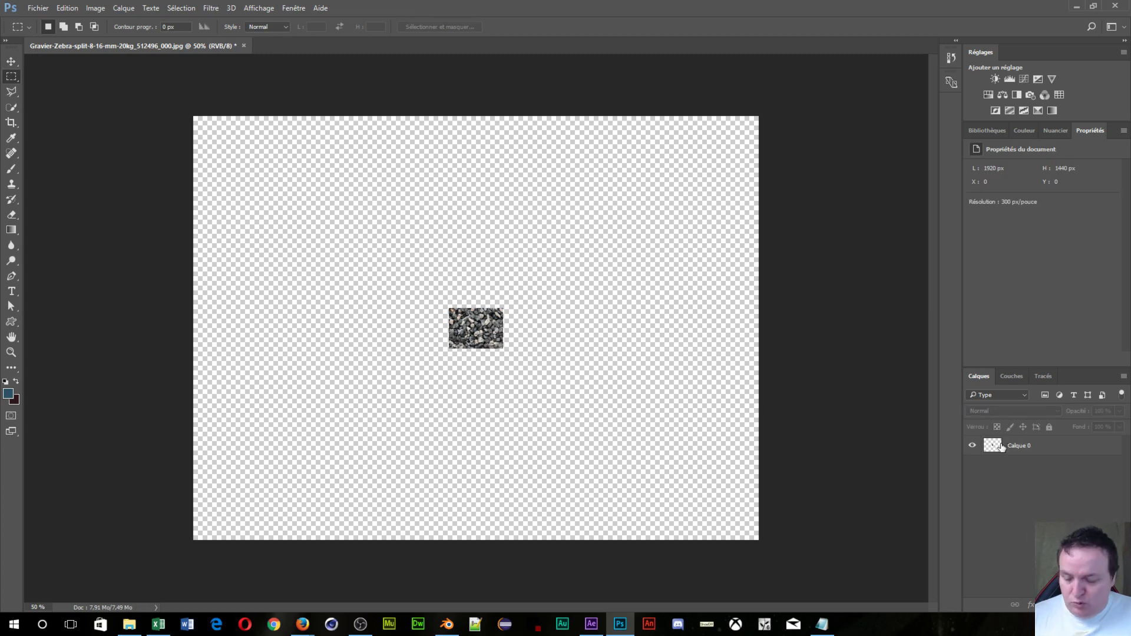
pyautogui.keyDown('ctrl'); pyautogui.click(1002, 446); pyautogui.keyUp('ctrl')
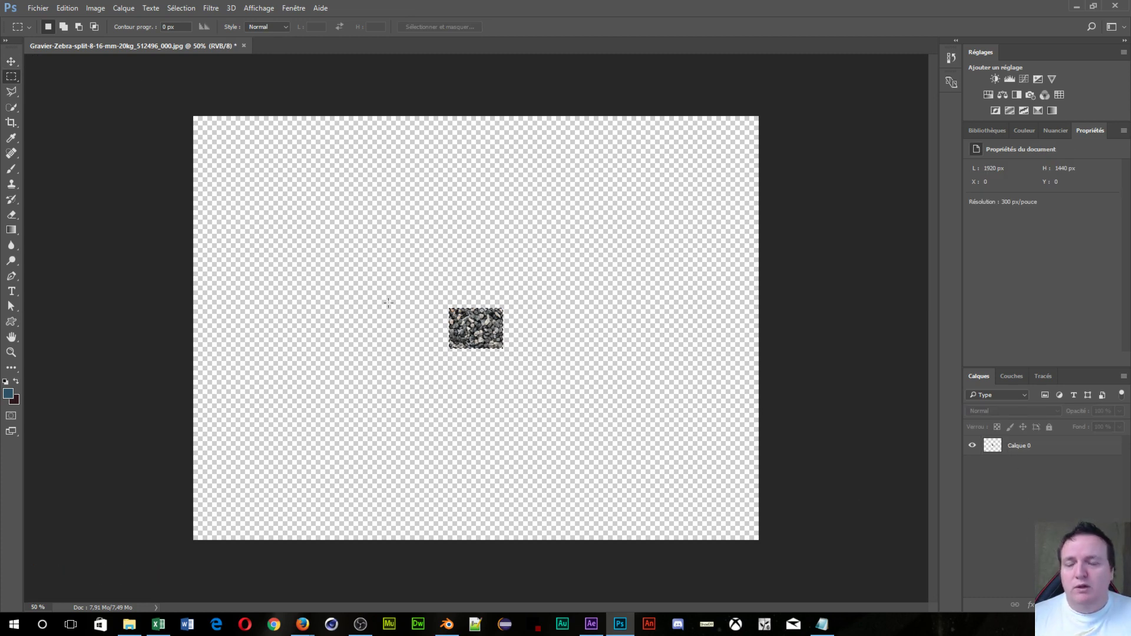
pyautogui.click(59, 13)
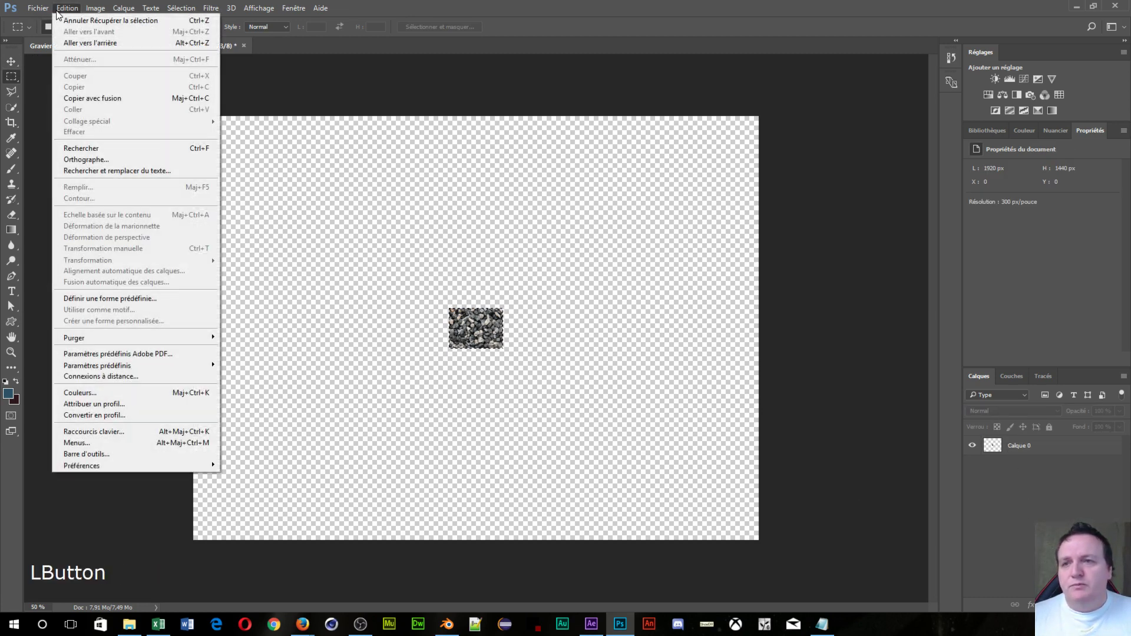
pyautogui.moveTo(103, 370)
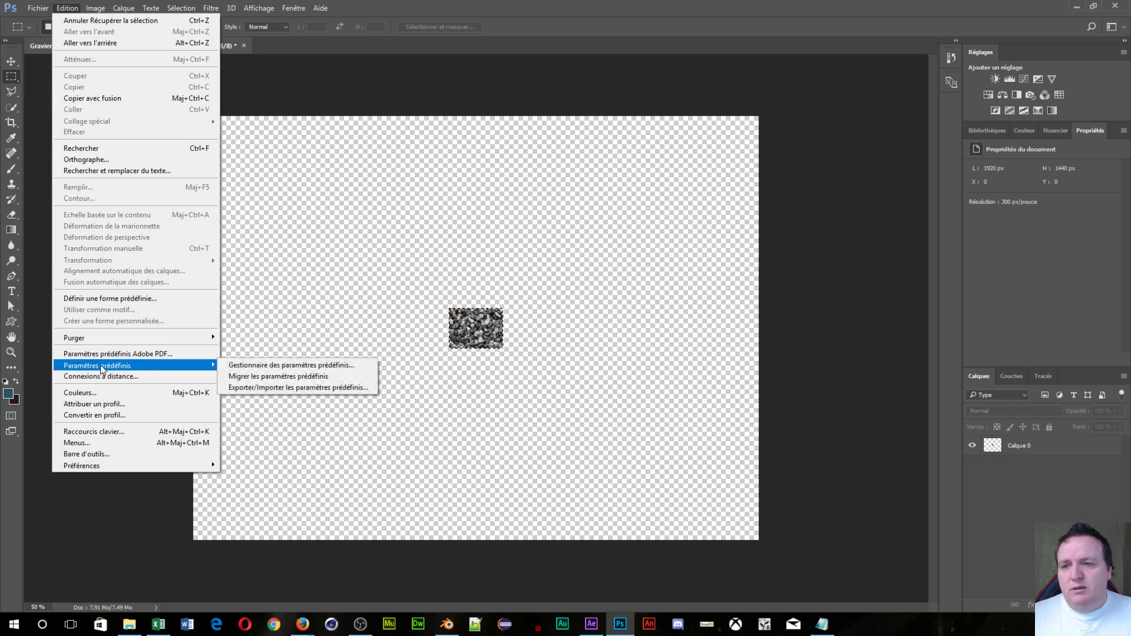
pyautogui.click(894, 39)
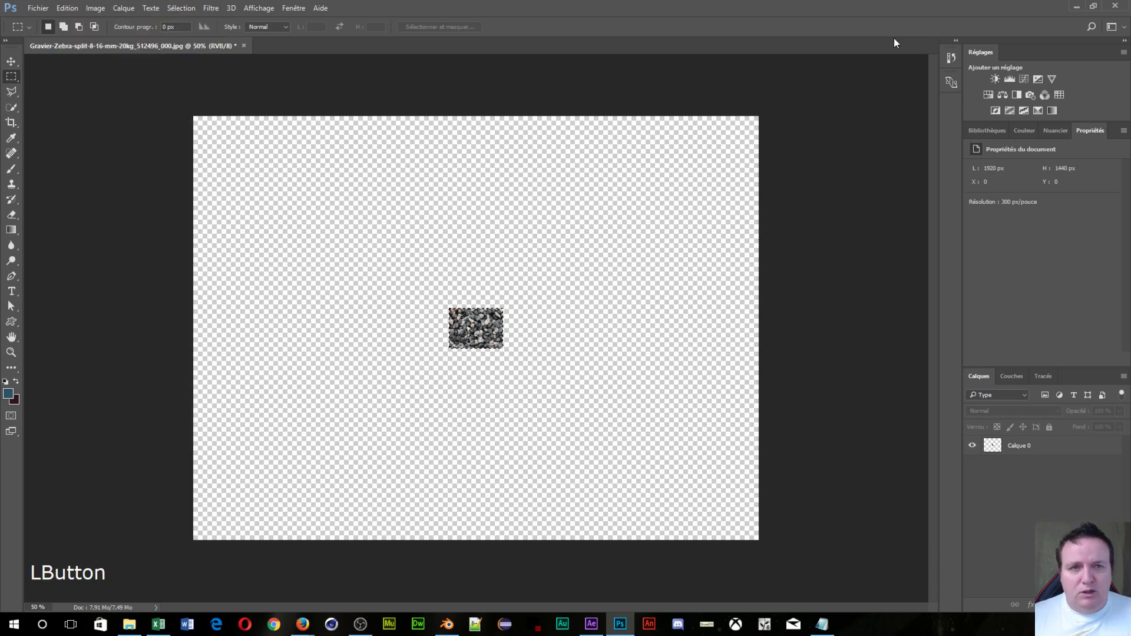
# Step: Crop the canvas to the selection around the small gravel image
pyautogui.click(12, 123)
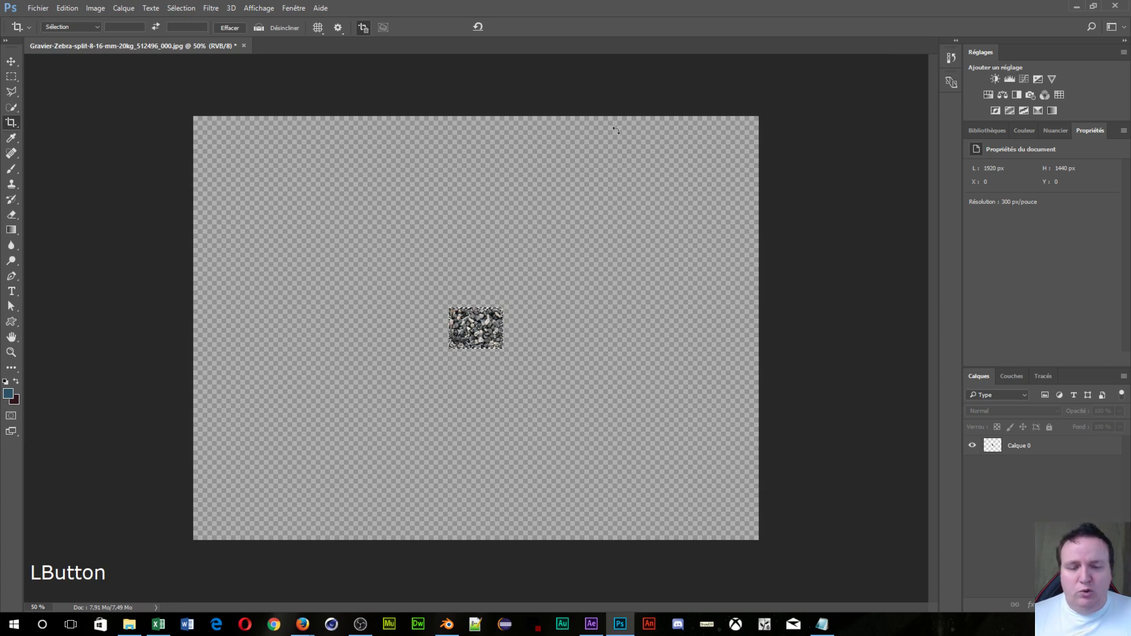
pyautogui.press('Return')
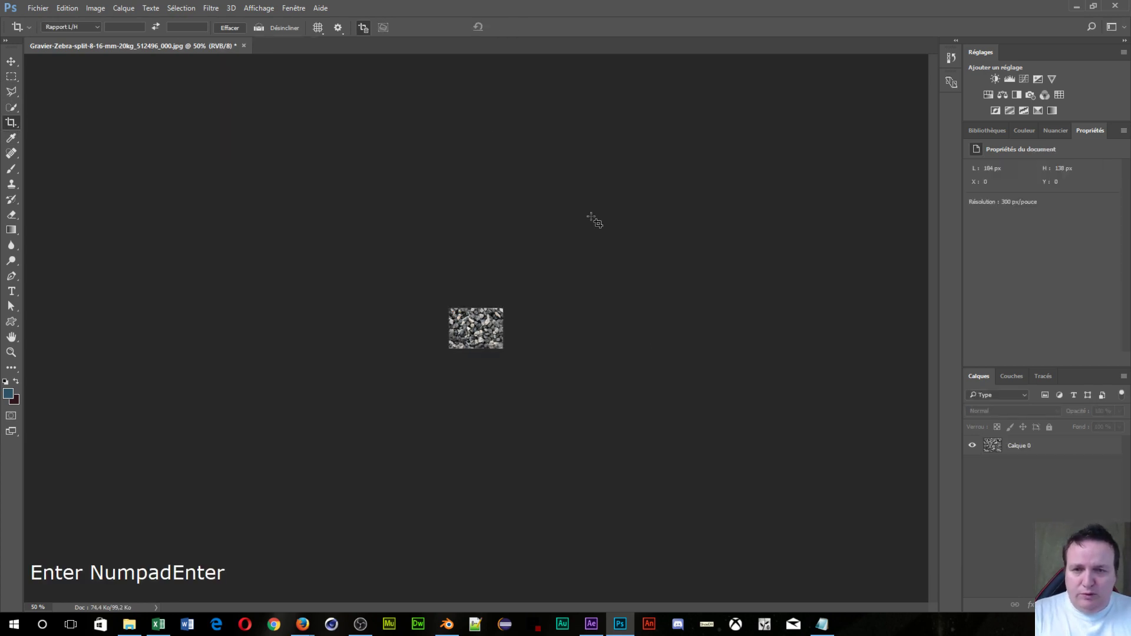
# Step: Define the cropped gravel image as a pattern named "gravier"
pyautogui.click(59, 10)
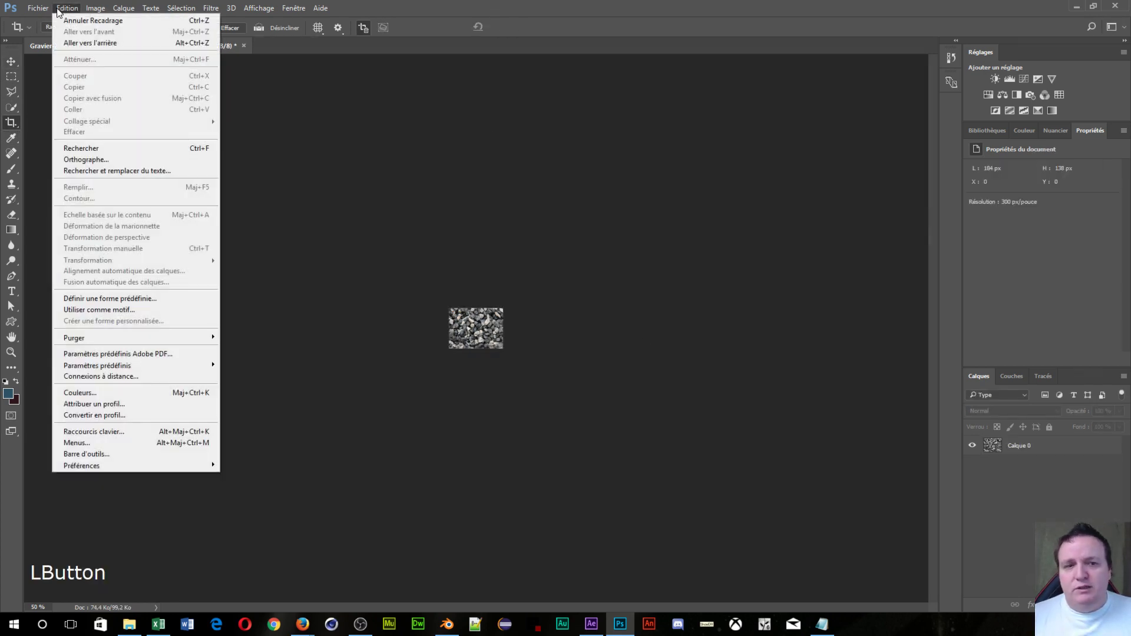
pyautogui.click(81, 311)
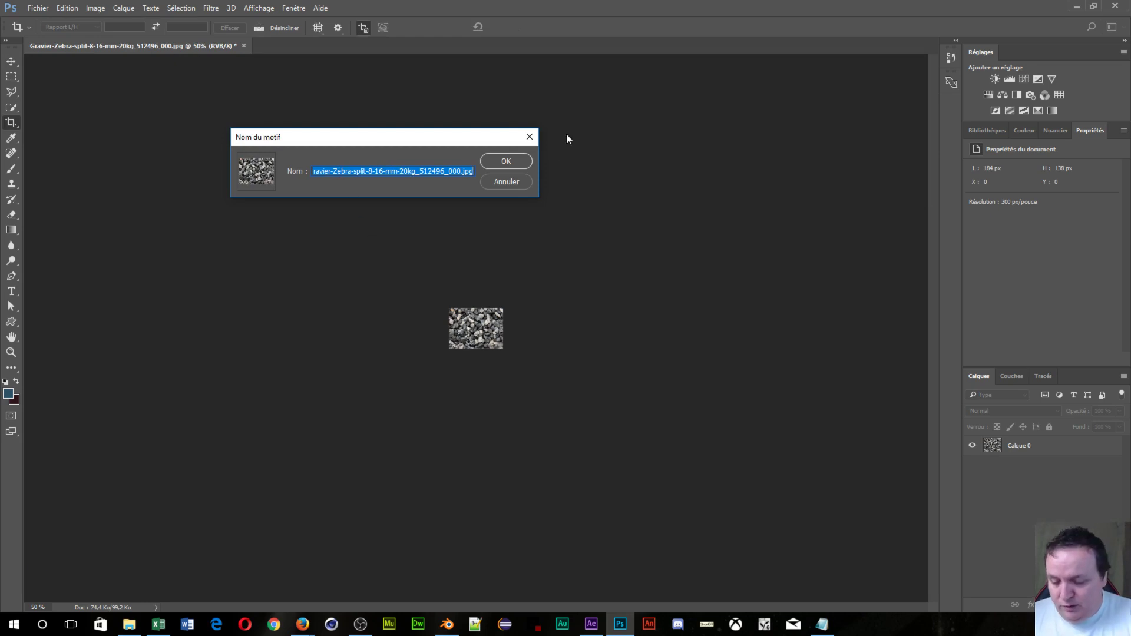
pyautogui.write('gravier')
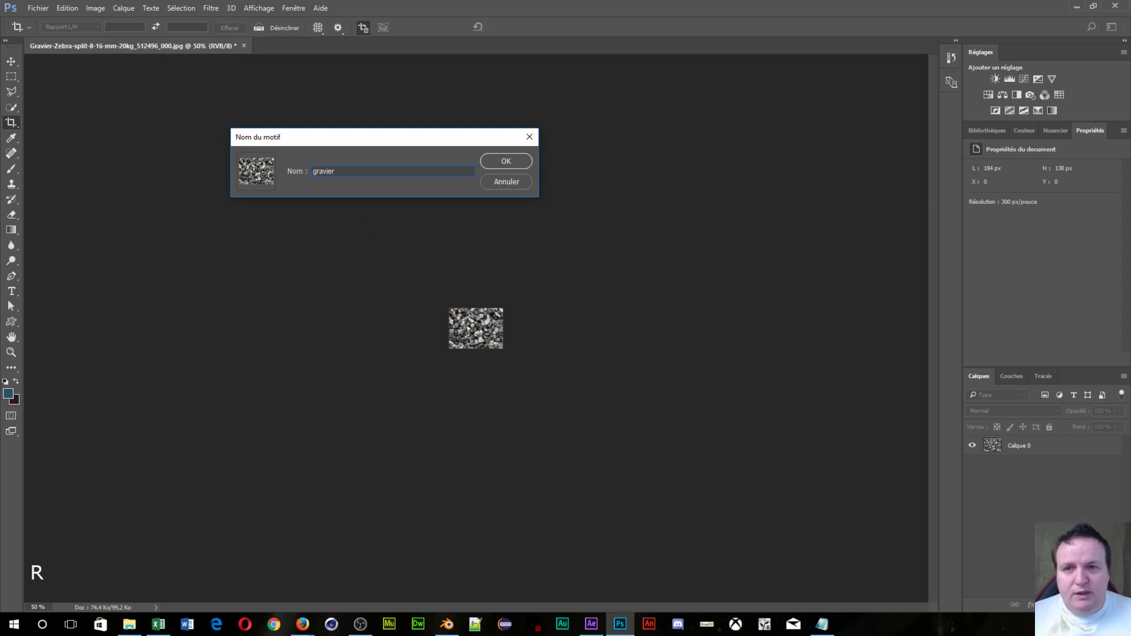
pyautogui.click(506, 162)
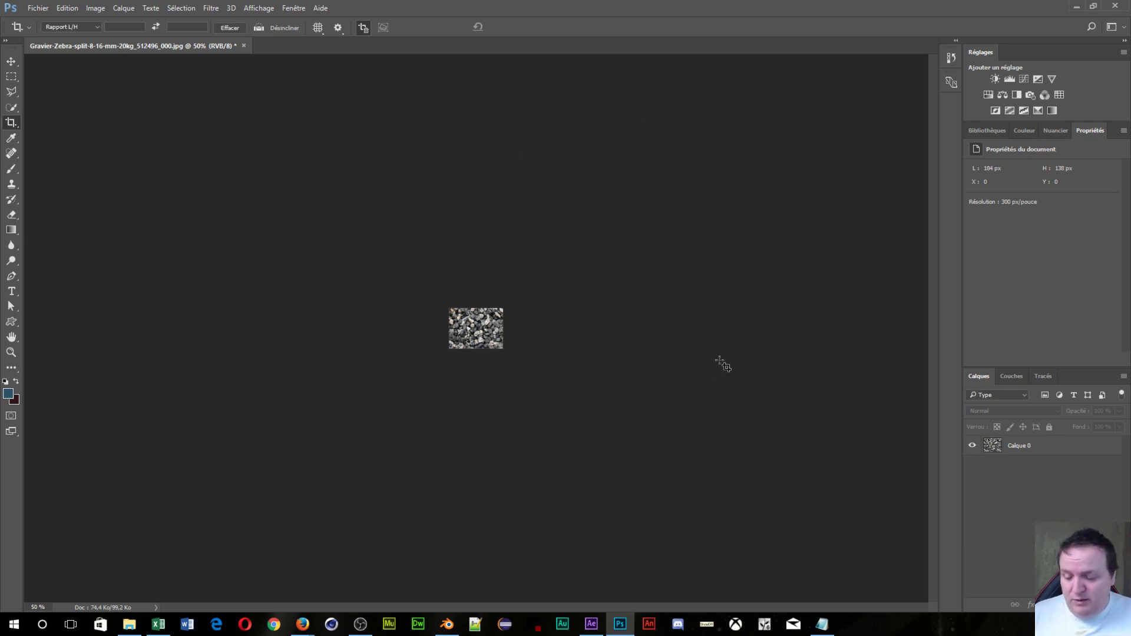
# Step: Undo the crop, selection and scaling to bring back the full-size gravel image
pyautogui.press('ctrl')
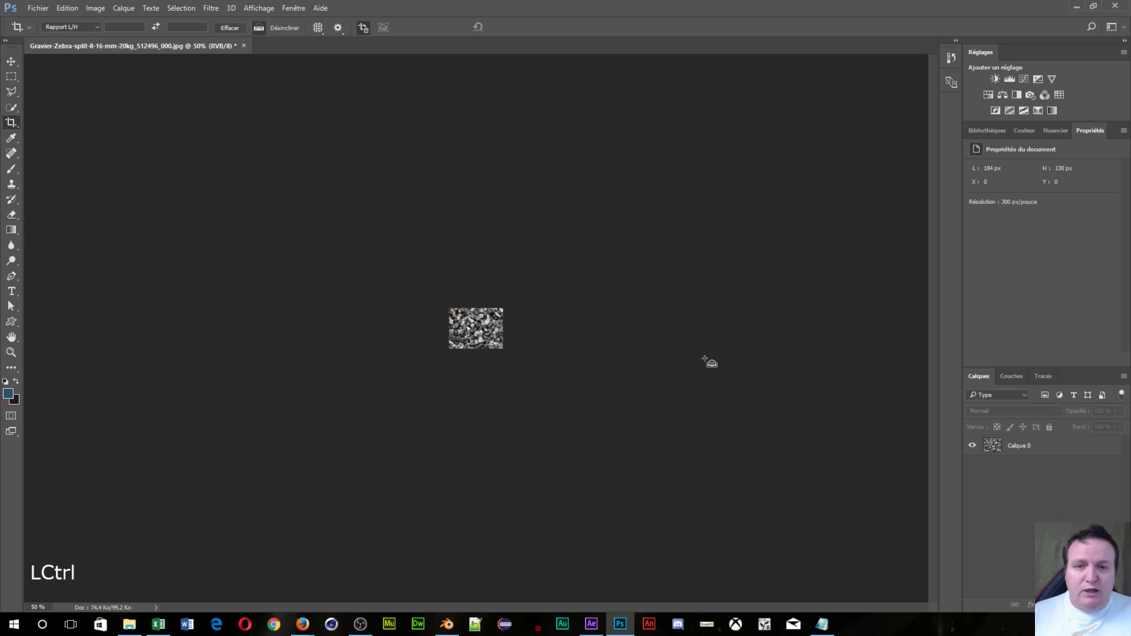
pyautogui.hotkey('ctrl', 'alt', 'z')
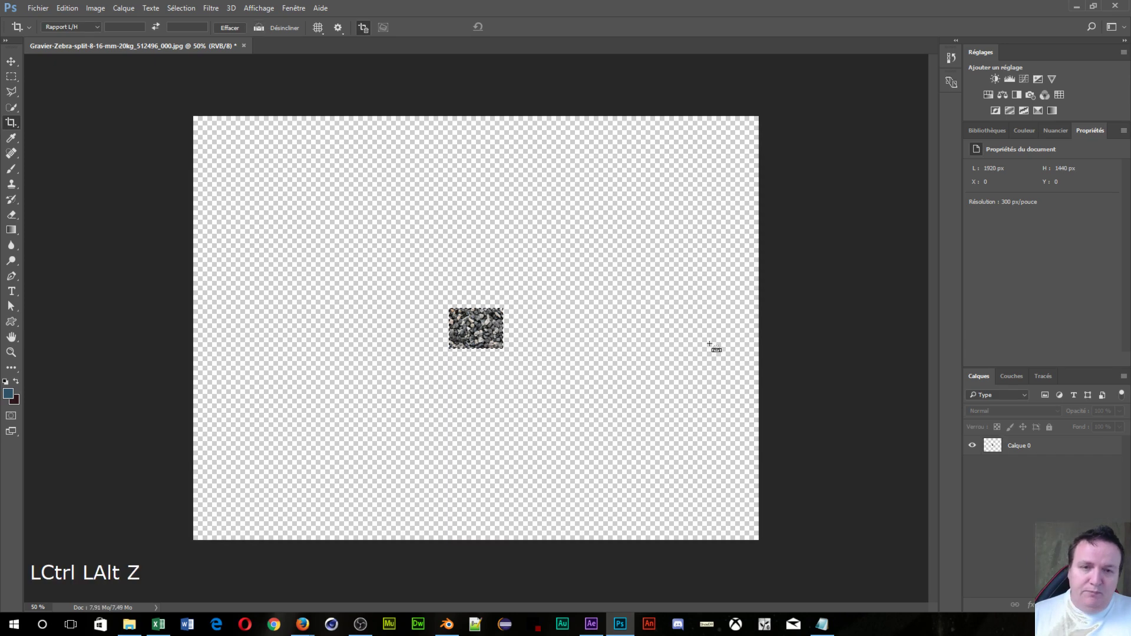
pyautogui.hotkey('ctrl', 'alt', 'z')
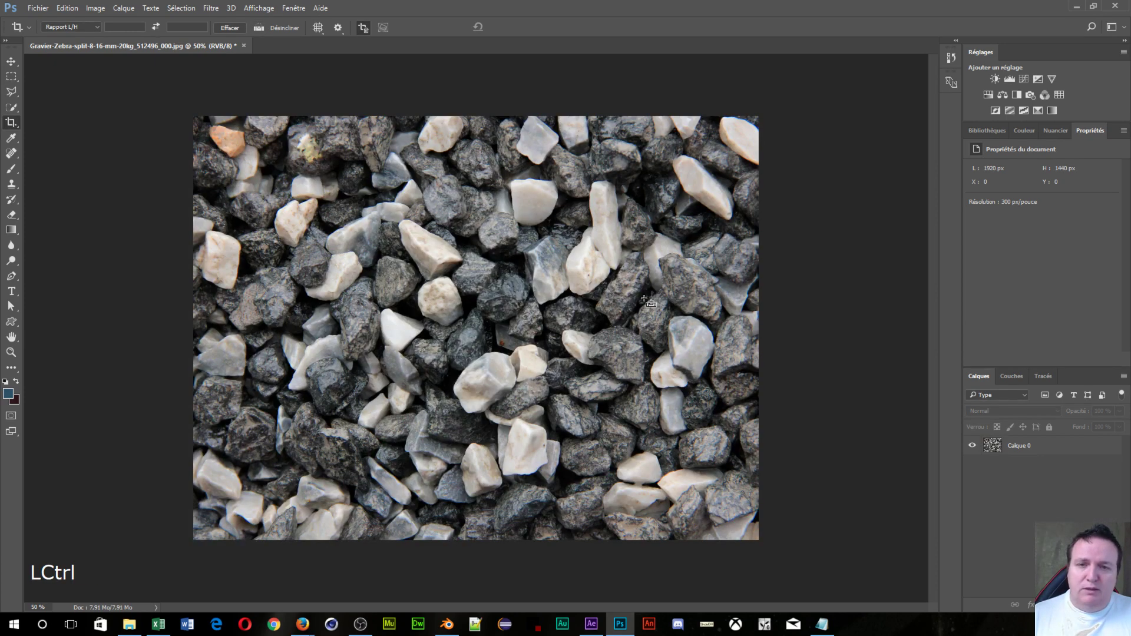
# Step: Add a new empty layer above the gravel layer Calque 0 and hide Calque 0
pyautogui.click(992, 447)
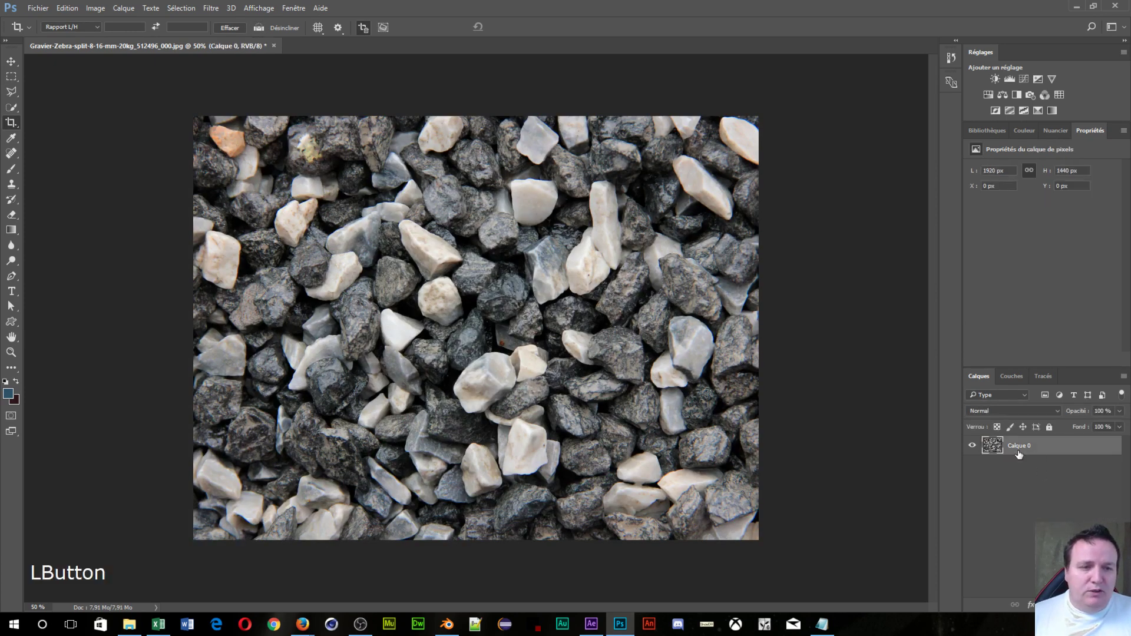
pyautogui.click(1093, 605)
pyautogui.click(972, 464)
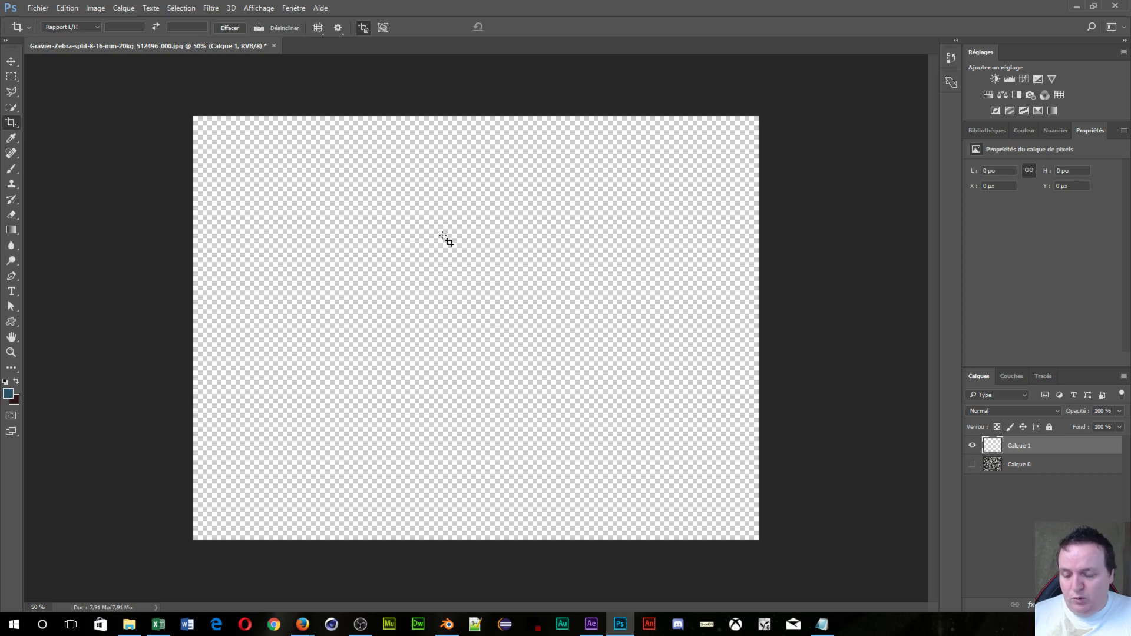
# Step: Fill the new empty layer with the gravier pattern, using the Paint Bucket with its fill source set to Motif
pyautogui.press('g')
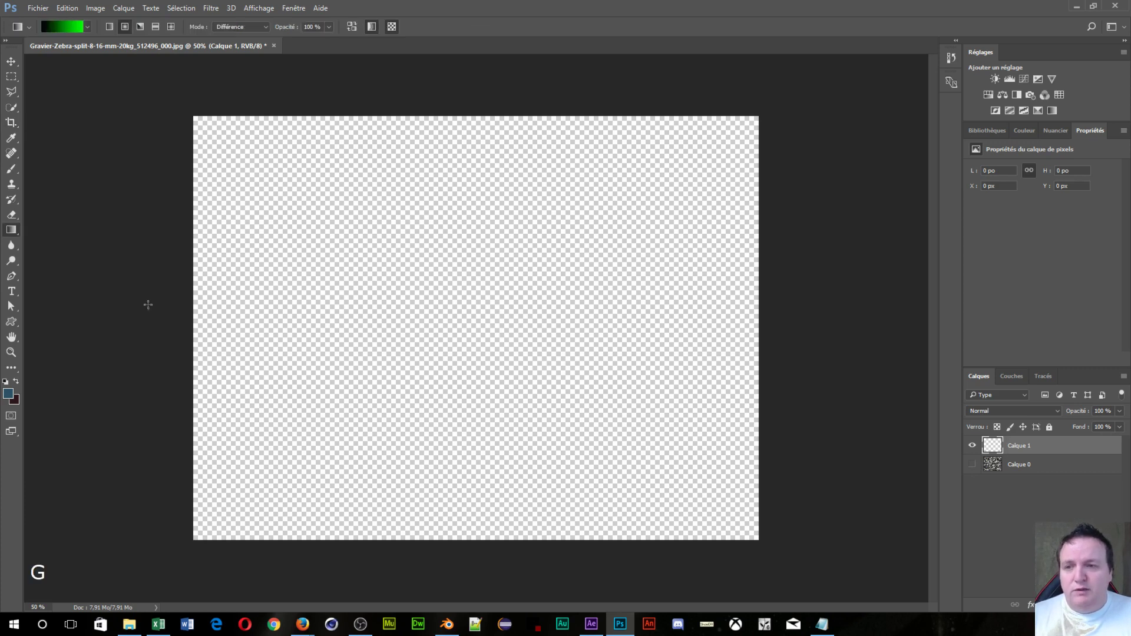
pyautogui.click(12, 231)
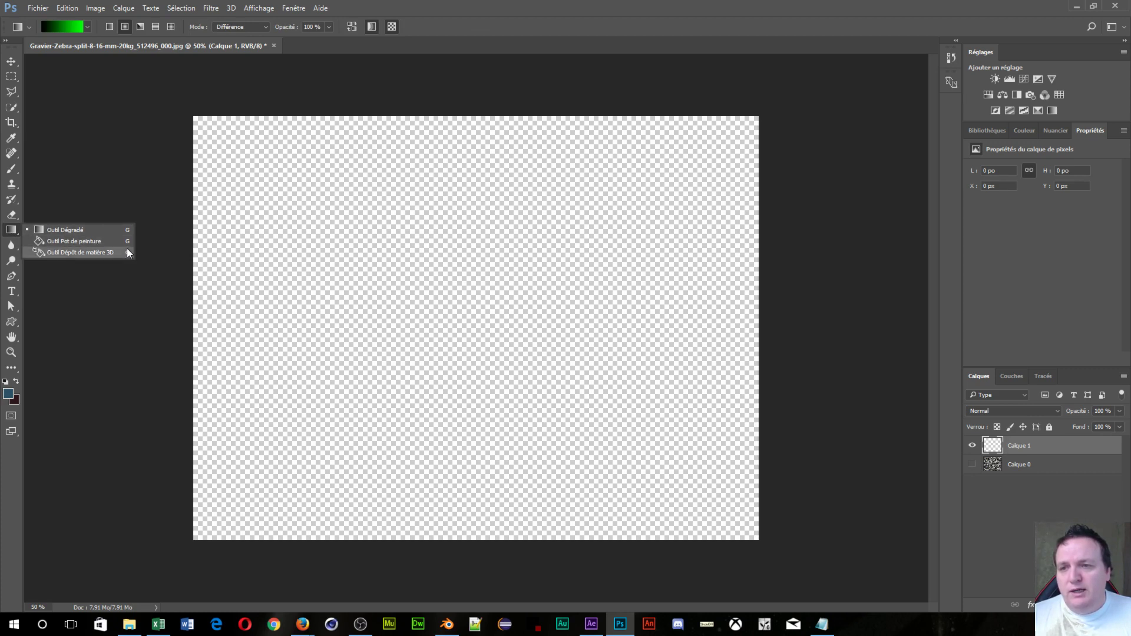
pyautogui.click(76, 242)
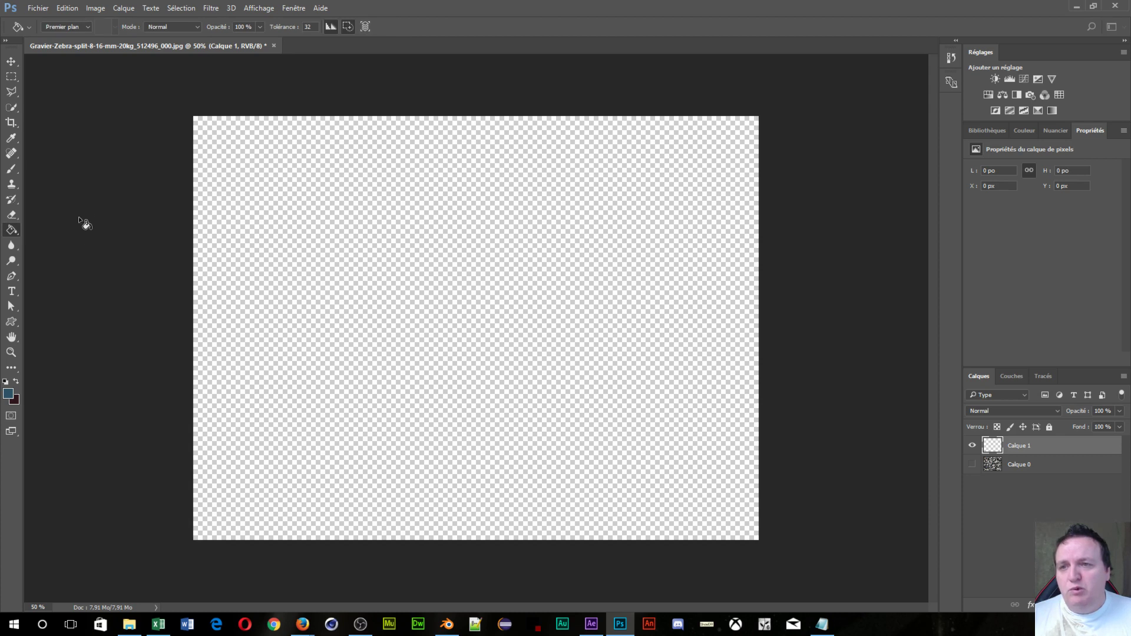
pyautogui.click(86, 29)
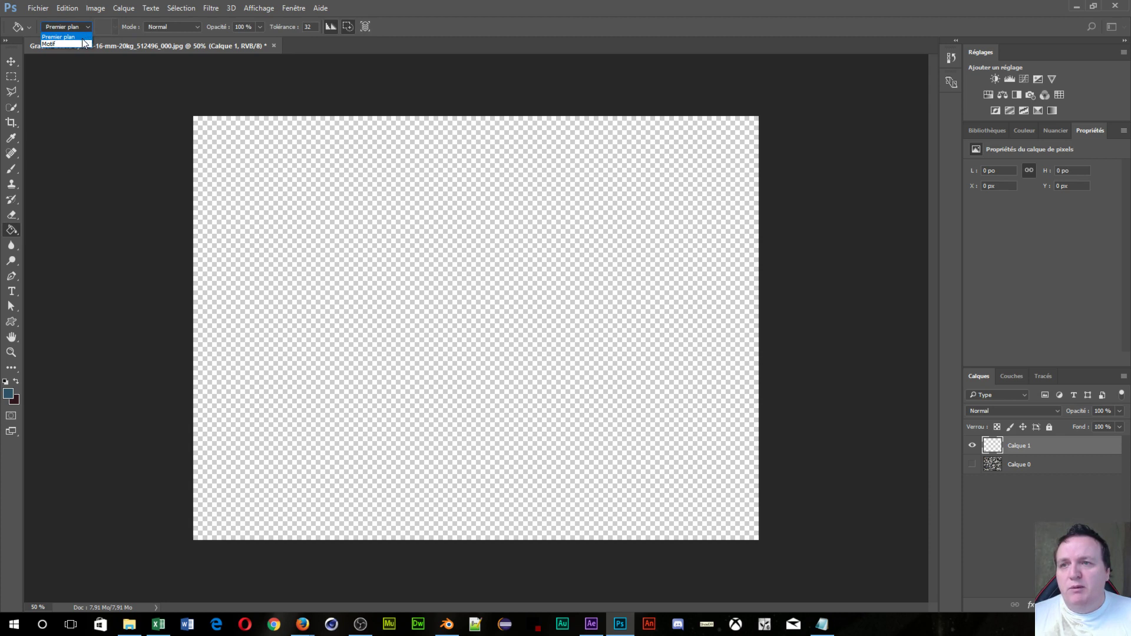
pyautogui.click(83, 42)
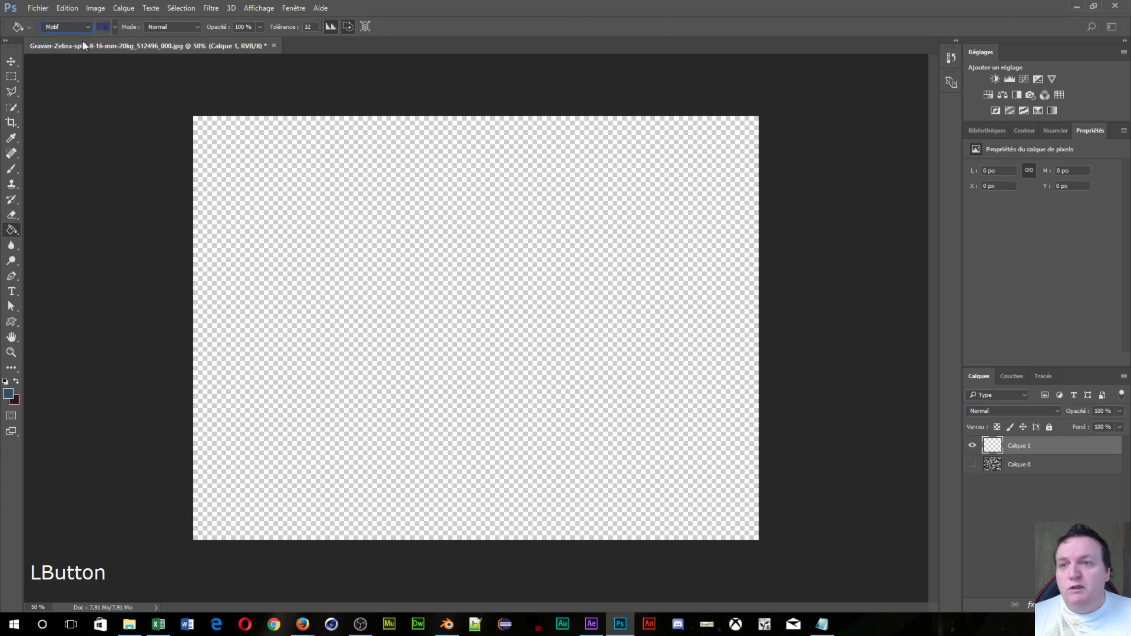
pyautogui.click(116, 26)
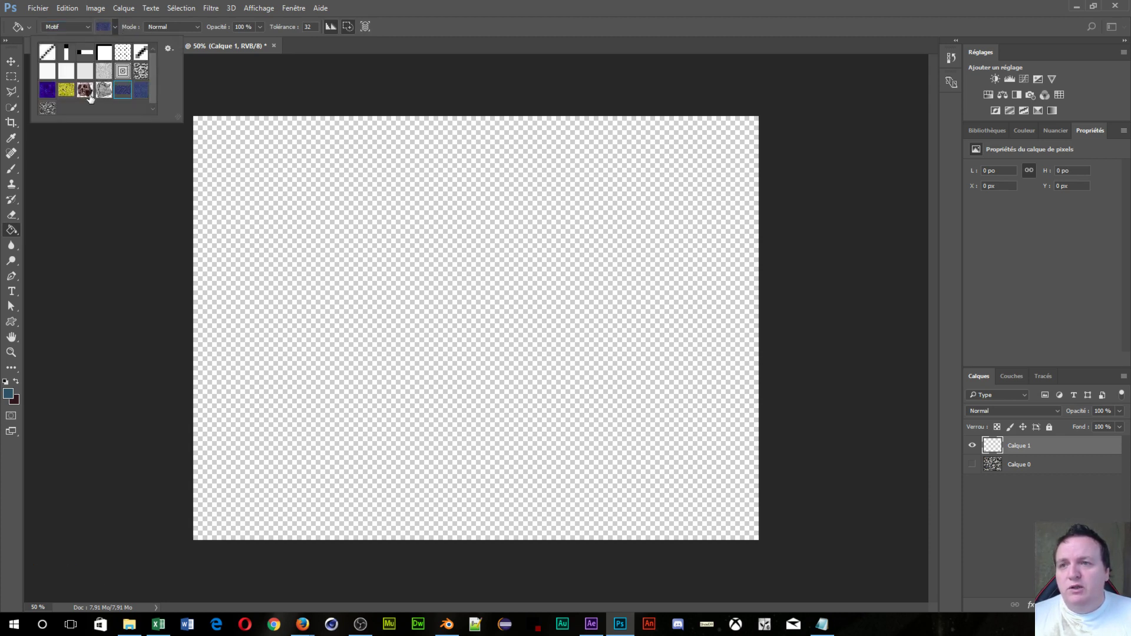
pyautogui.click(46, 111)
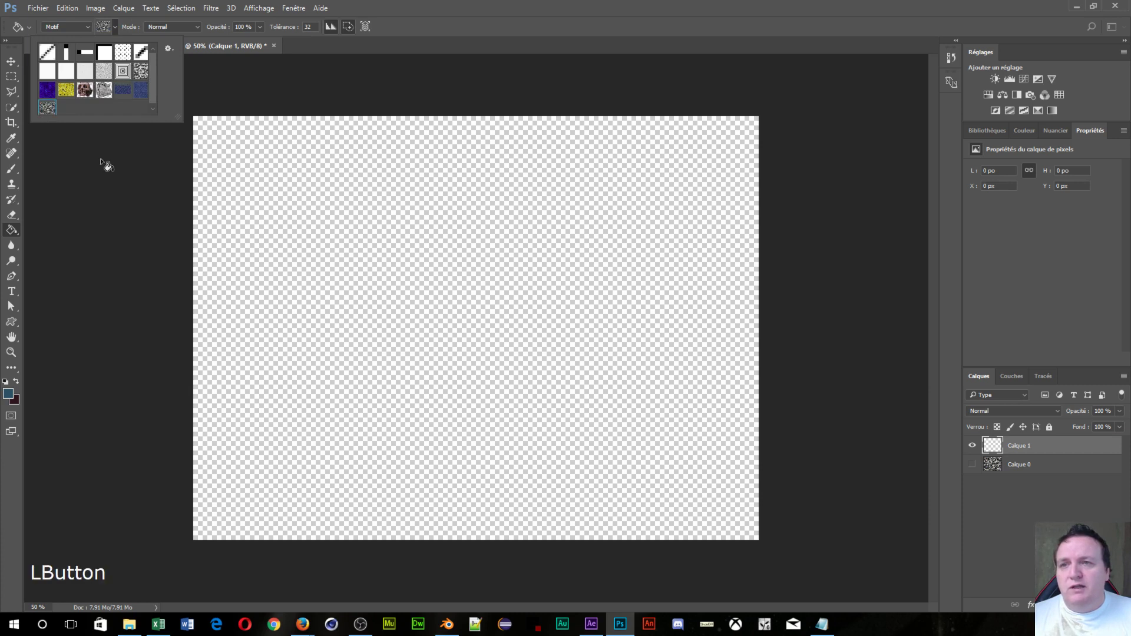
pyautogui.click(470, 299)
pyautogui.scroll(1, 377, 307)
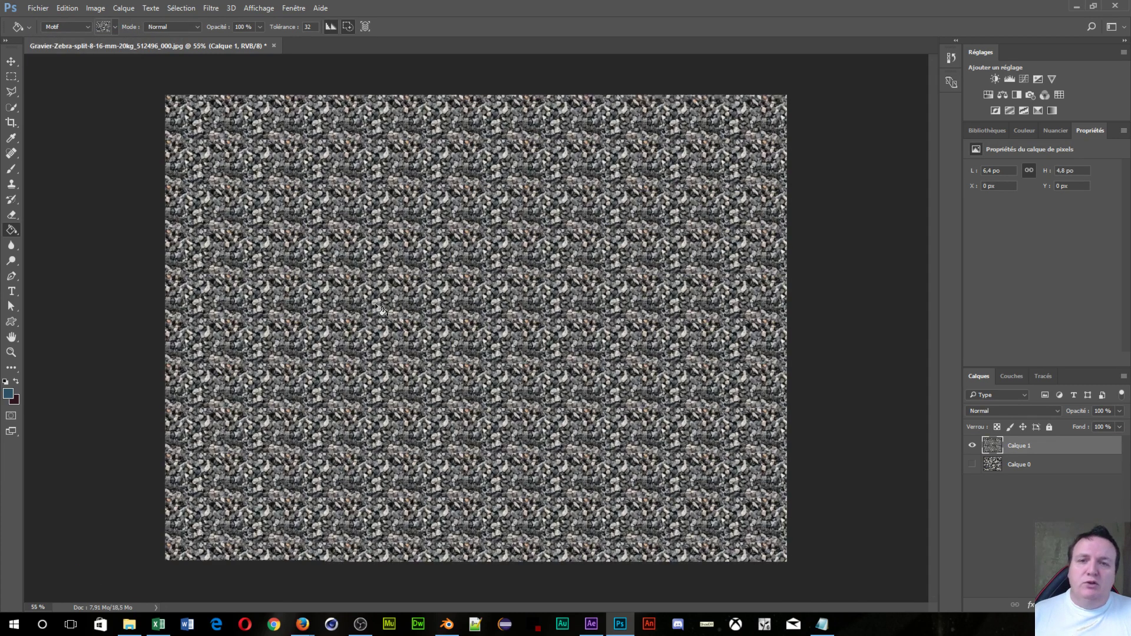
pyautogui.scroll(2, 378, 304)
pyautogui.scroll(-3, 378, 302)
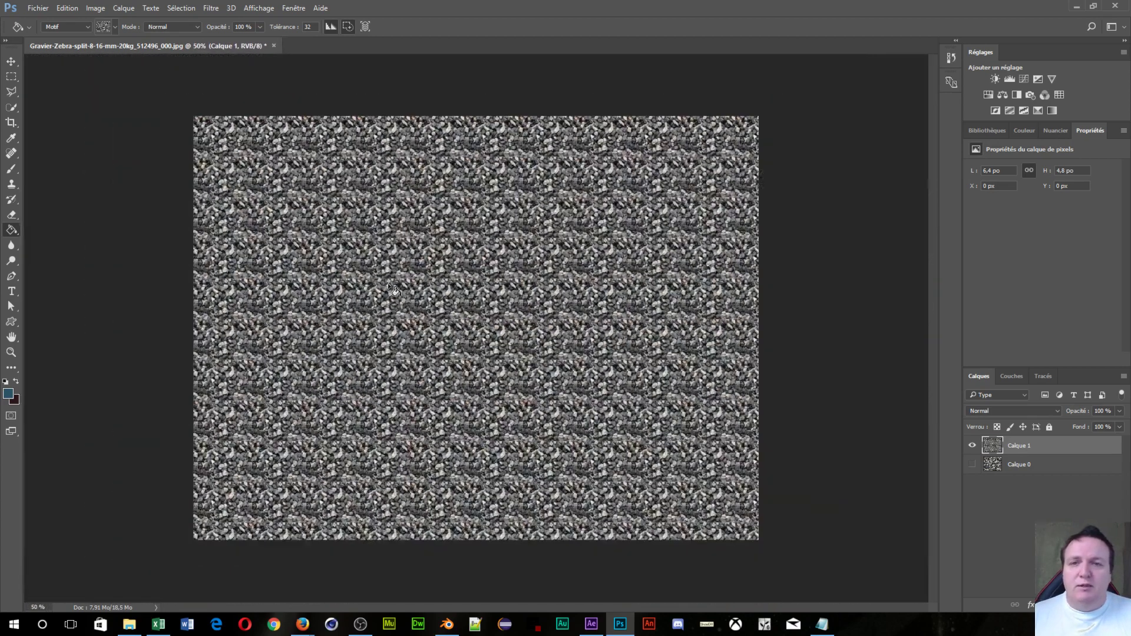
pyautogui.scroll(1, 523, 301)
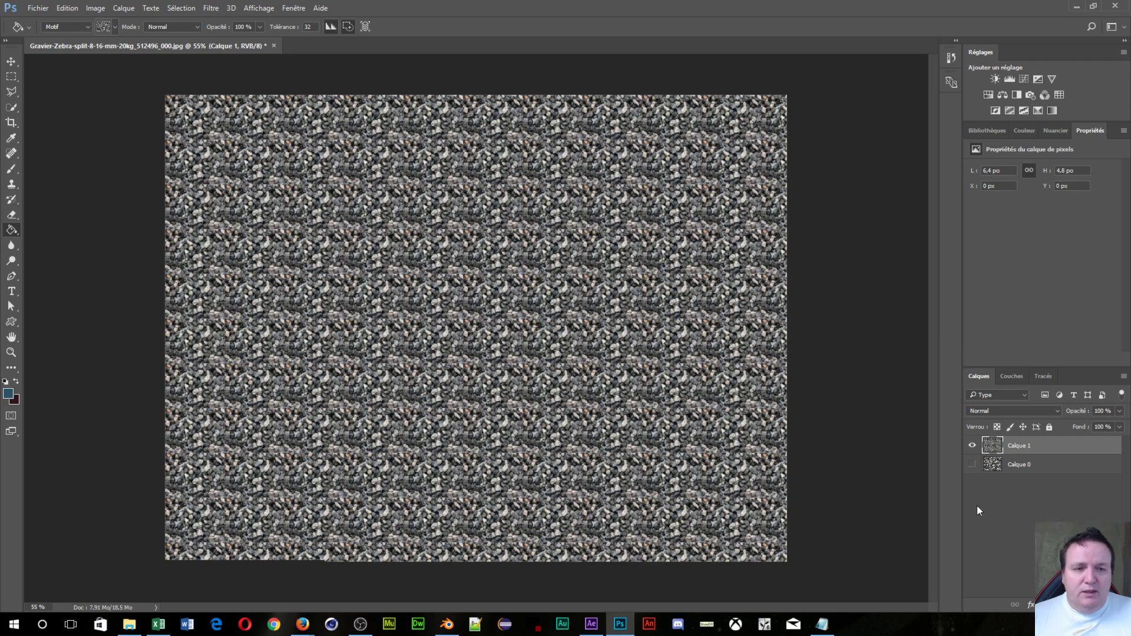
# Step: Show the original gravel layer Calque 0 again and toggle the pattern layer Calque 1 off and on to compare them
pyautogui.click(973, 466)
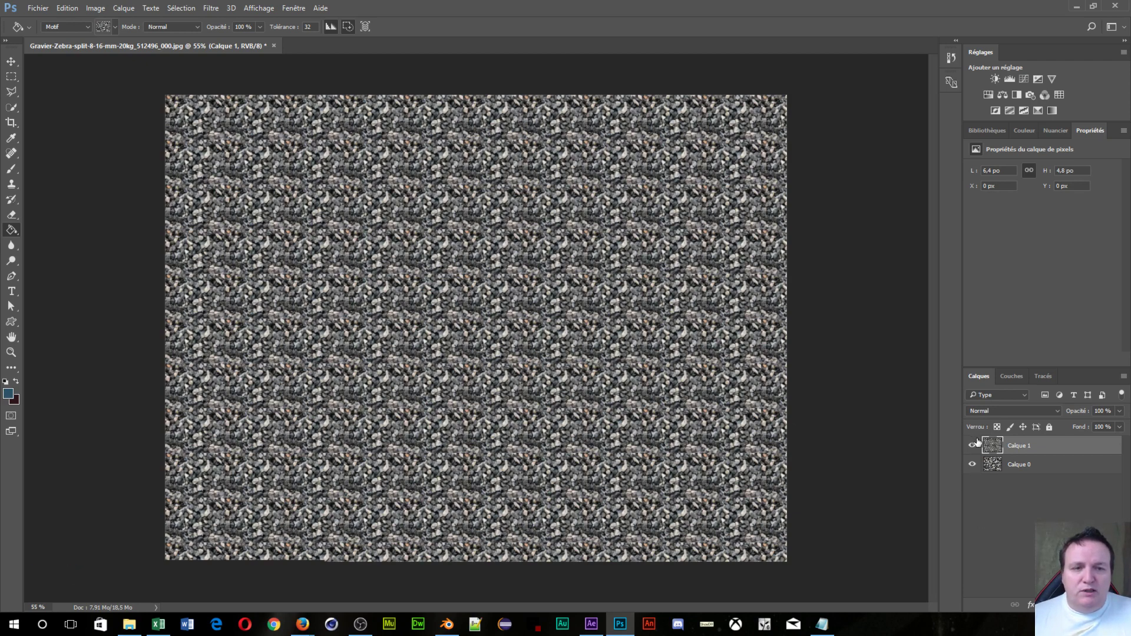
pyautogui.click(973, 445)
pyautogui.click(973, 445)
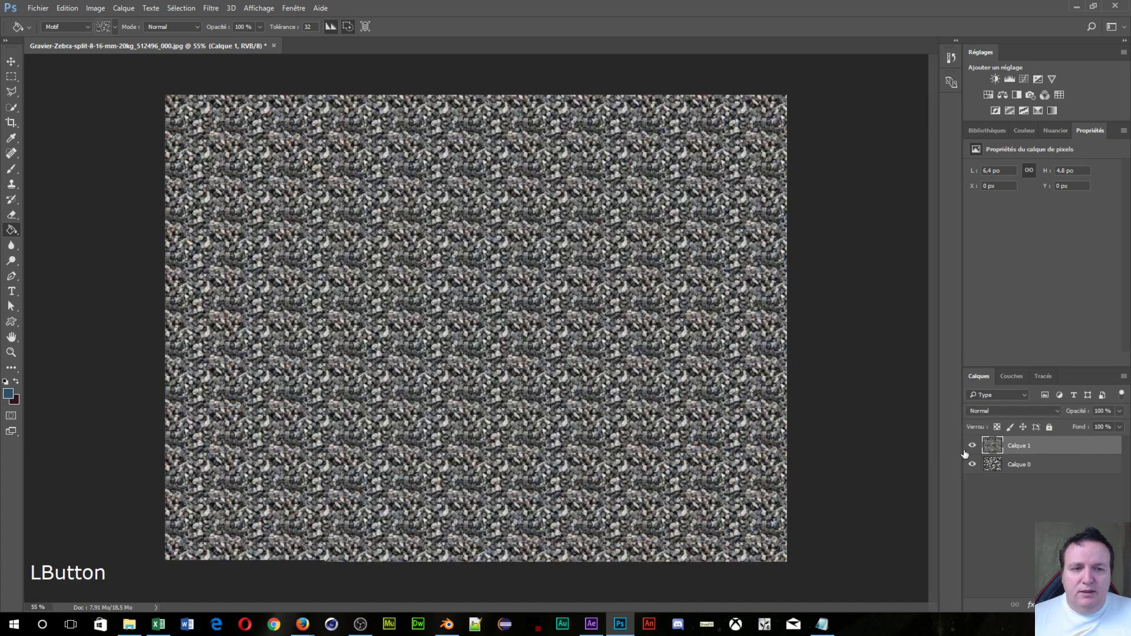
# Step: Hide Calque 0 and examine the seams between the repeated gravel tiles on the pattern layer Calque 1
pyautogui.click(973, 465)
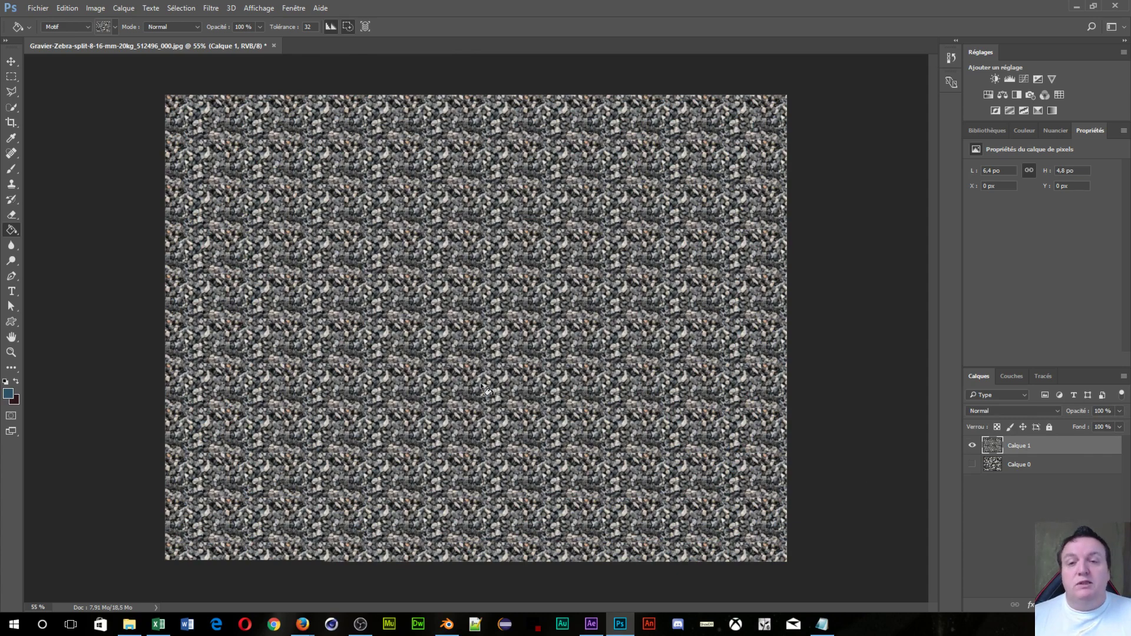
pyautogui.scroll(2, 486, 390)
pyautogui.scroll(4, 487, 390)
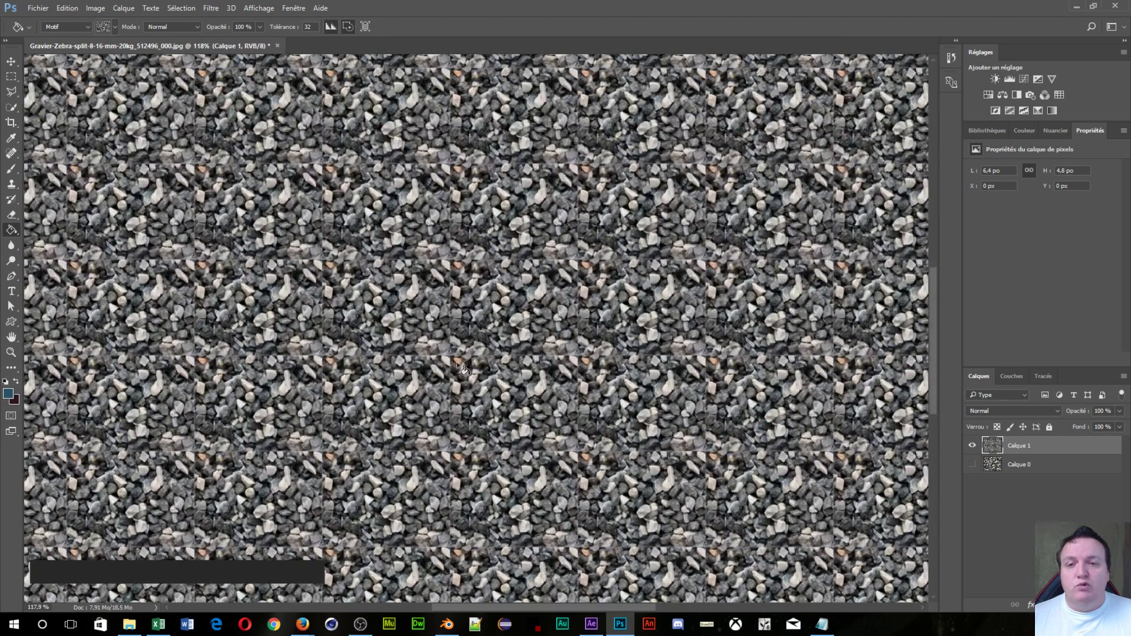
pyautogui.scroll(2, 462, 367)
pyautogui.scroll(1, 390, 257)
pyautogui.scroll(3, 338, 247)
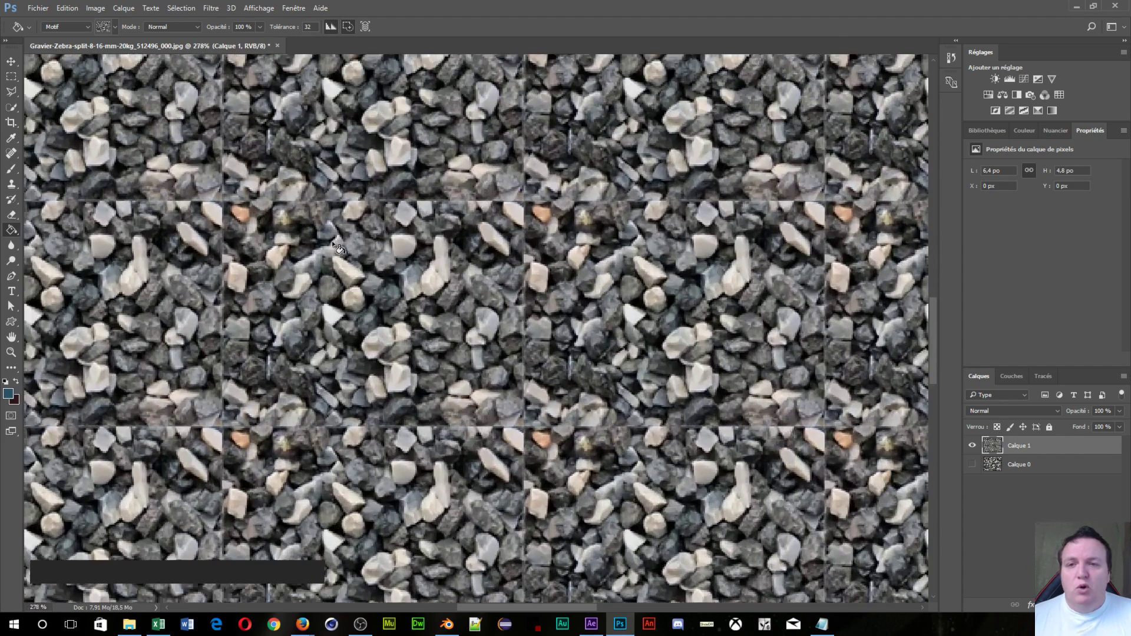
pyautogui.scroll(-1, 339, 247)
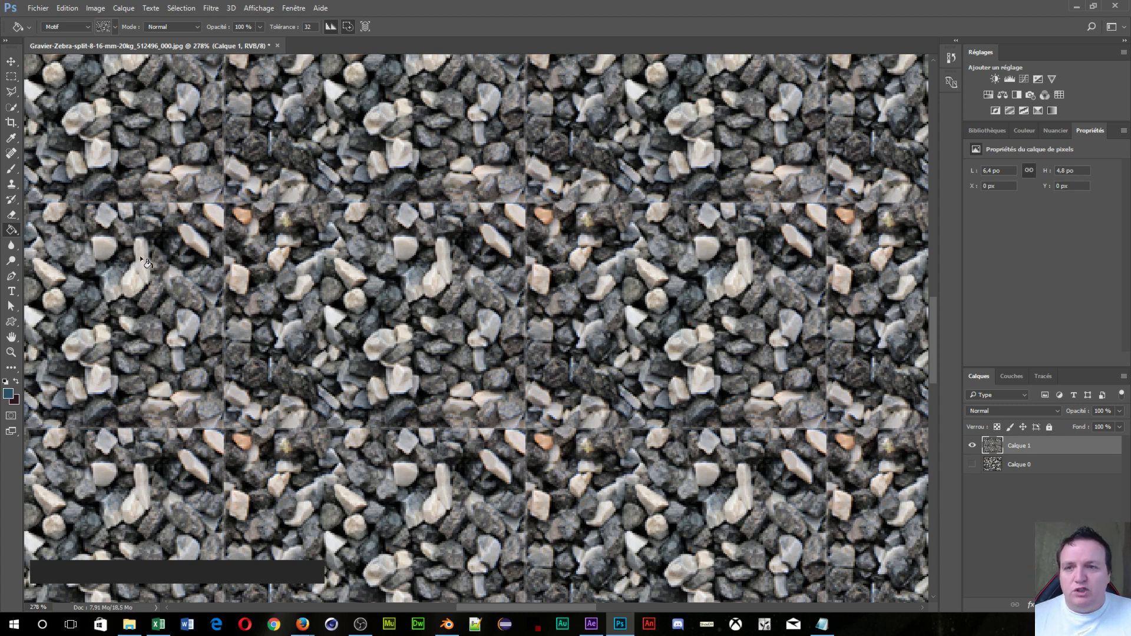
pyautogui.scroll(-3, 471, 256)
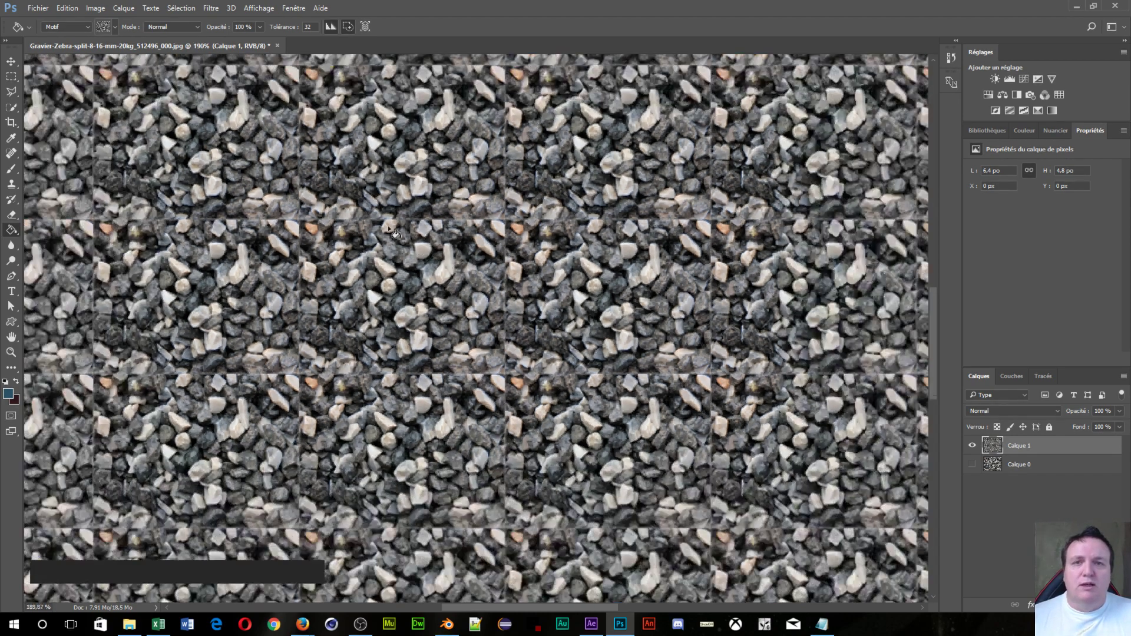
pyautogui.scroll(4, 398, 232)
pyautogui.scroll(-3, 394, 227)
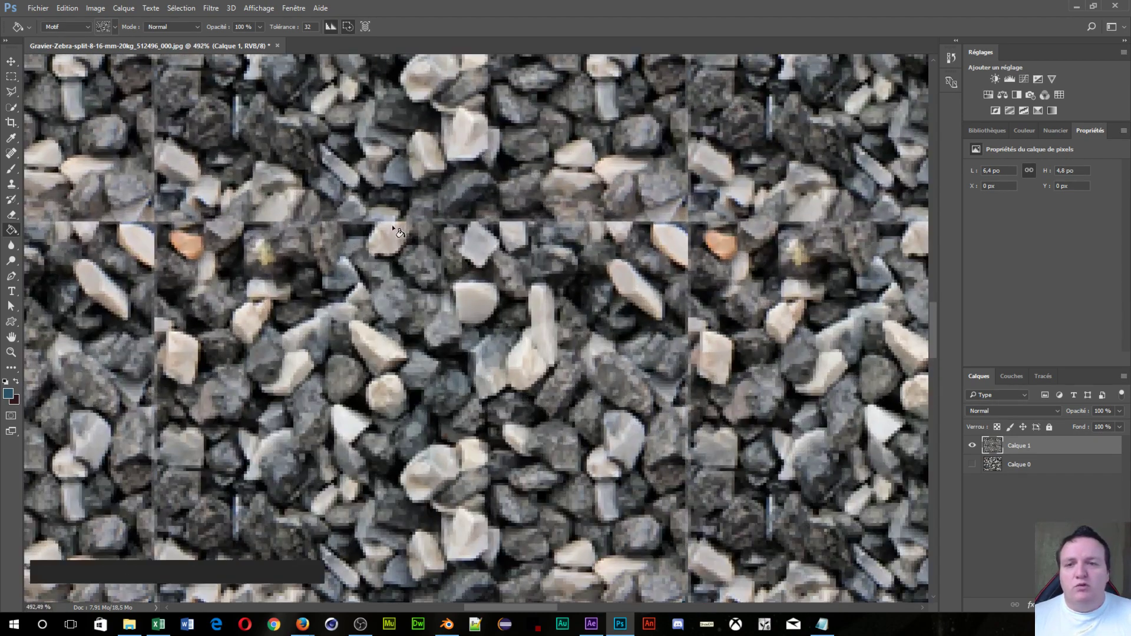
pyautogui.scroll(4, 393, 225)
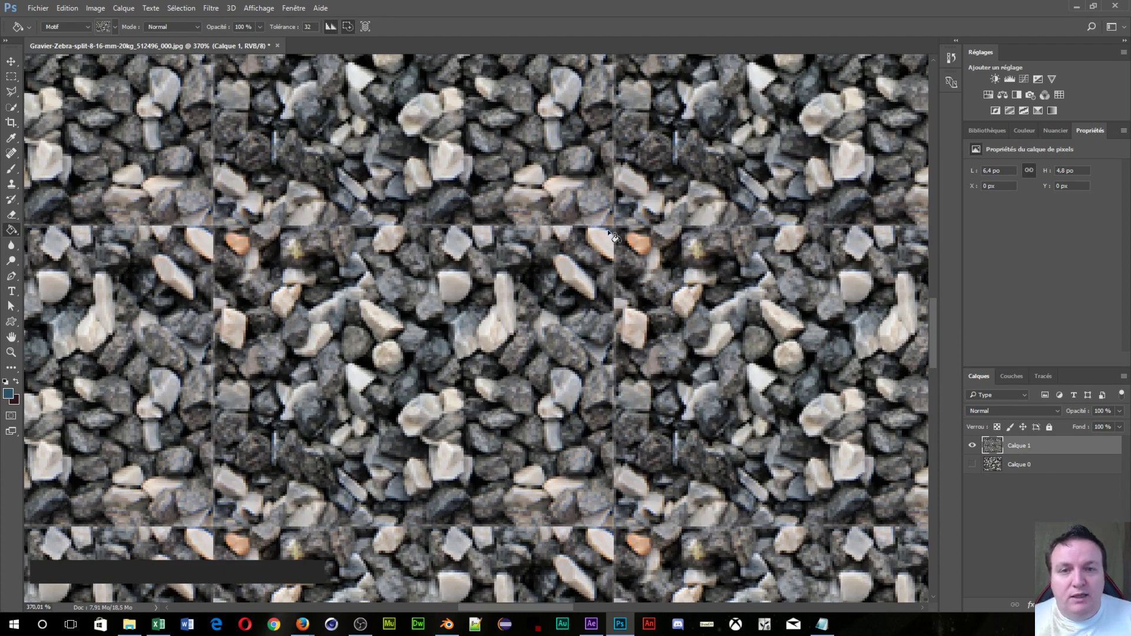
pyautogui.scroll(-8, 613, 235)
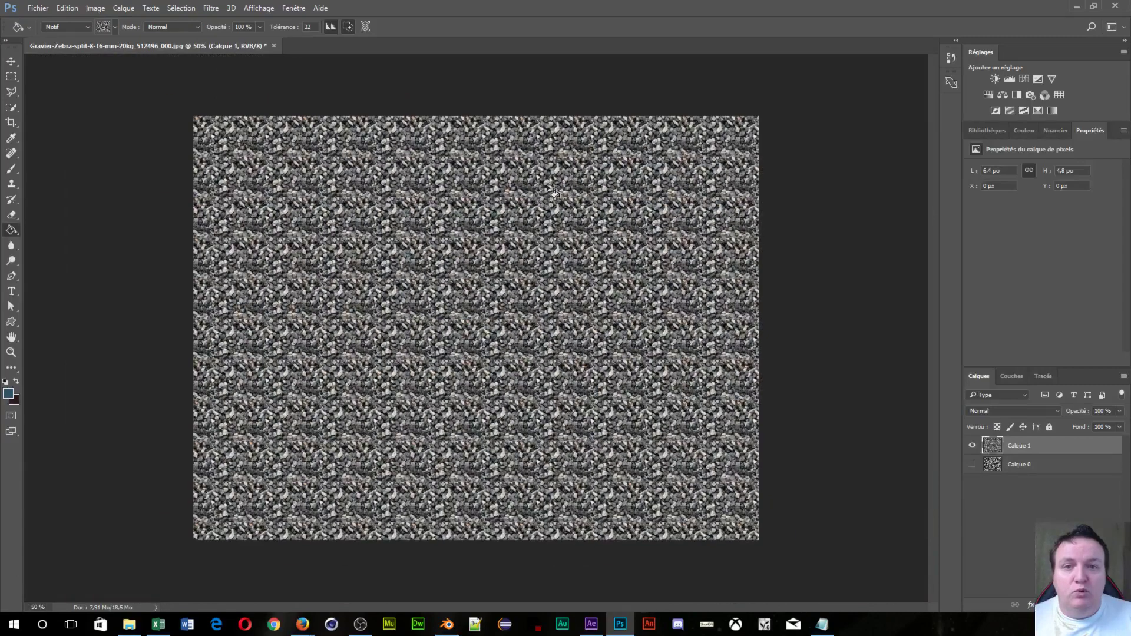
pyautogui.scroll(3, 519, 214)
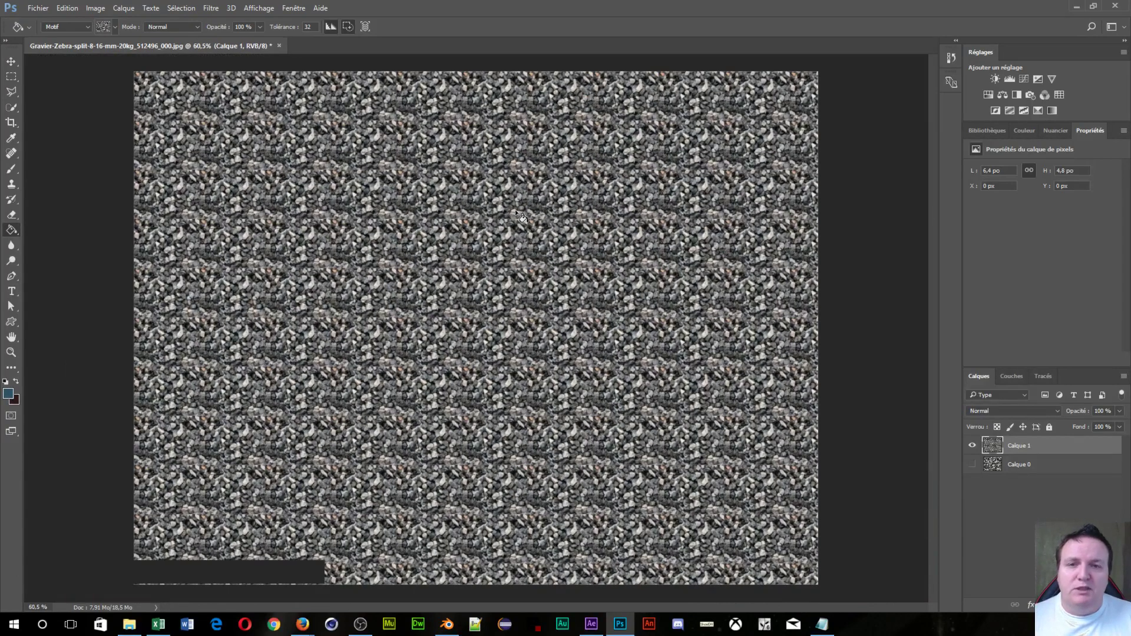
pyautogui.scroll(3, 478, 254)
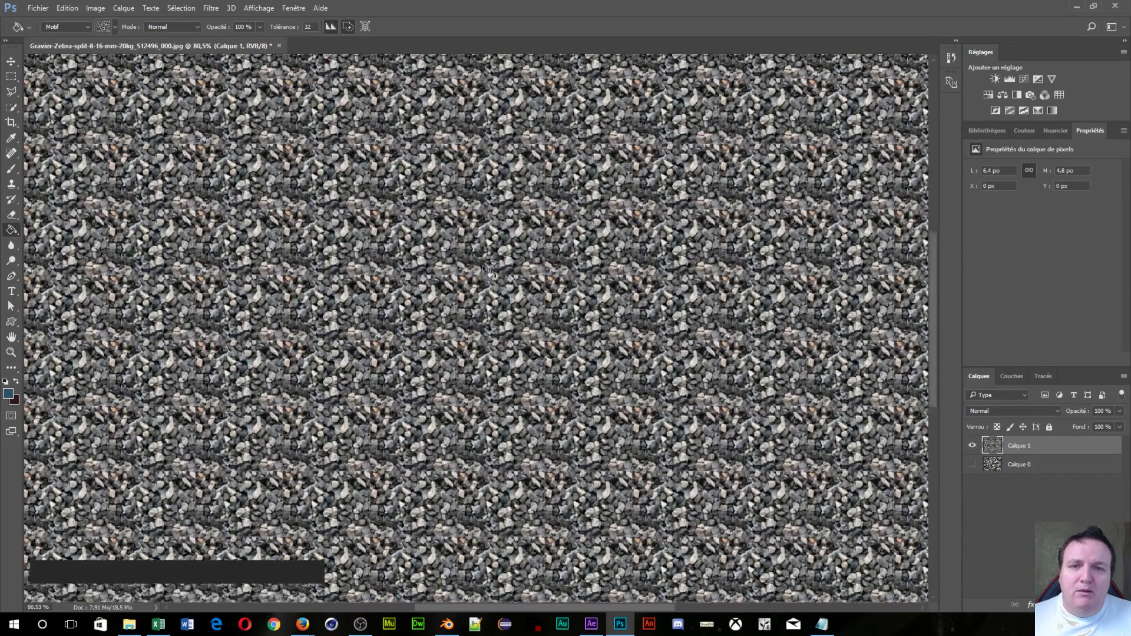
pyautogui.scroll(-4, 479, 267)
pyautogui.scroll(1, 479, 267)
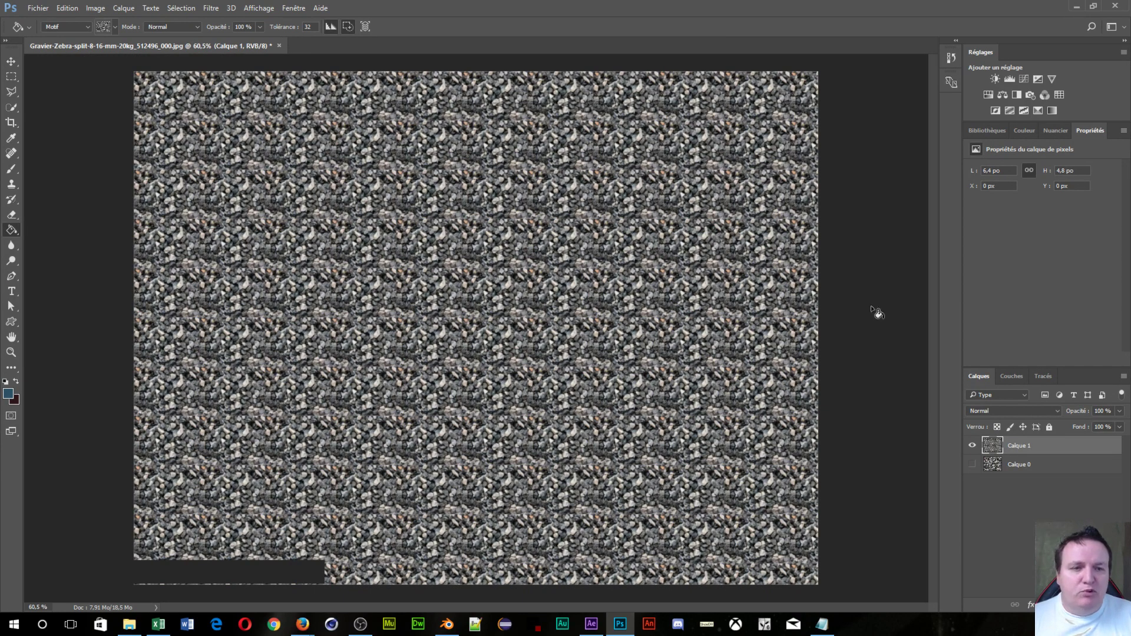
# Step: Hide the pattern layer Calque 1, then show and select the original gravel layer Calque 0
pyautogui.click(972, 443)
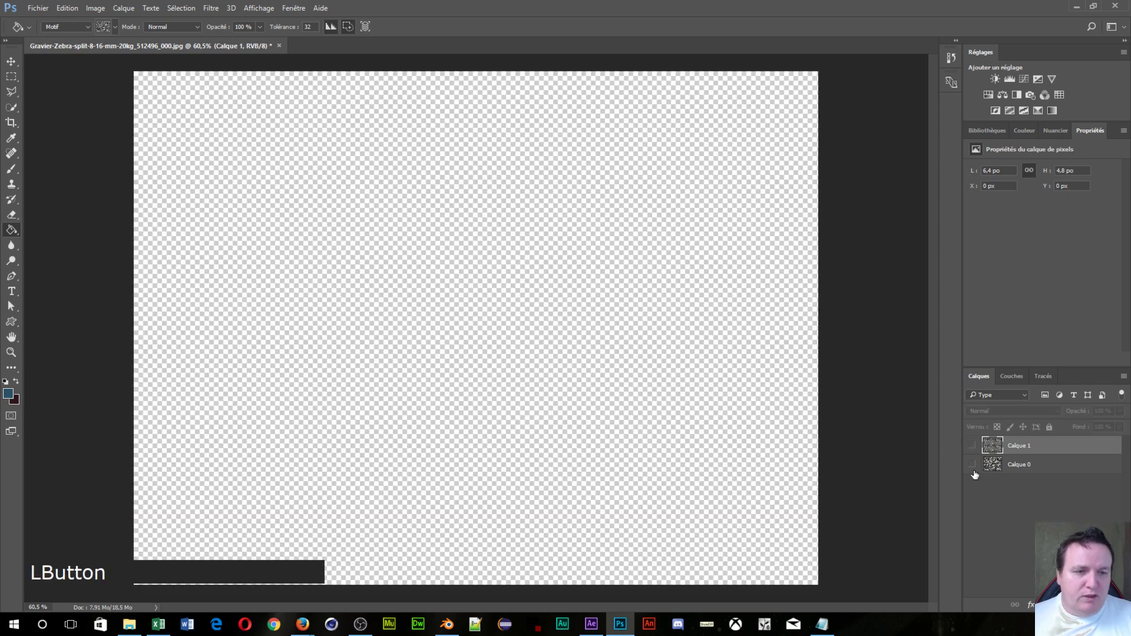
pyautogui.click(972, 465)
pyautogui.click(1011, 465)
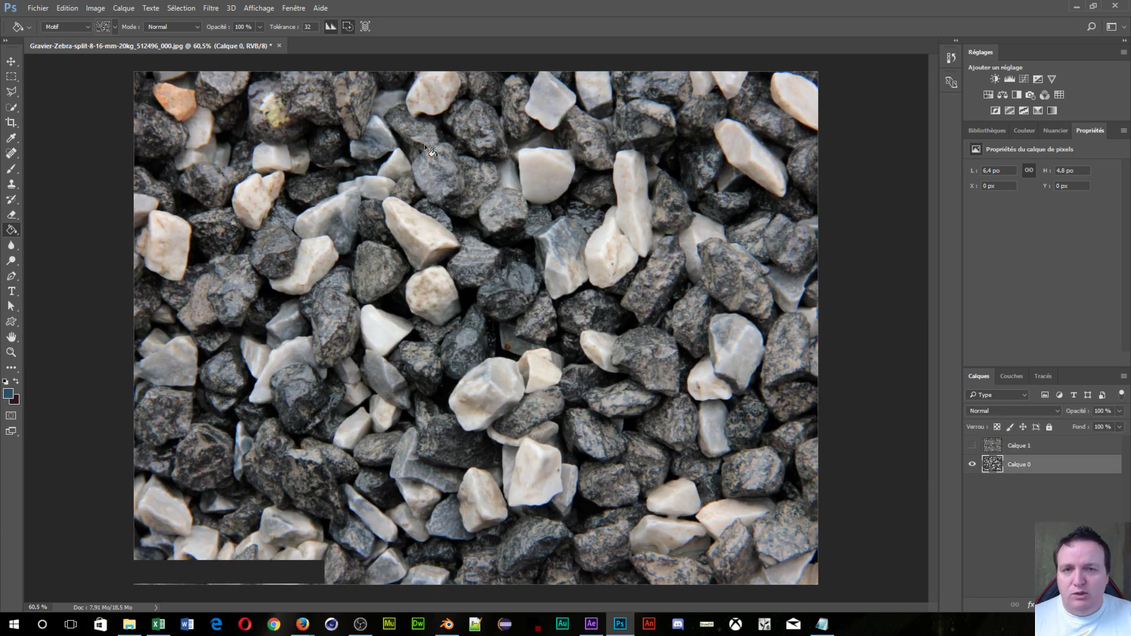
# Step: Scale the gravel on Calque 0 proportionally about its centre to 55 % with Free Transform
pyautogui.press('ctrl')
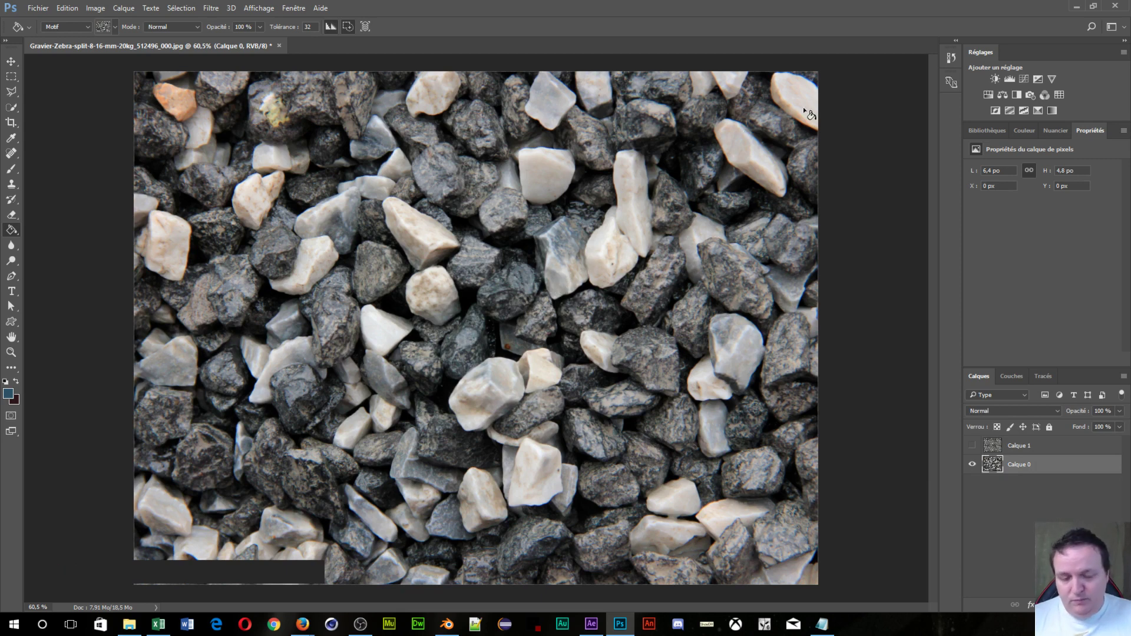
pyautogui.press('ctrl')
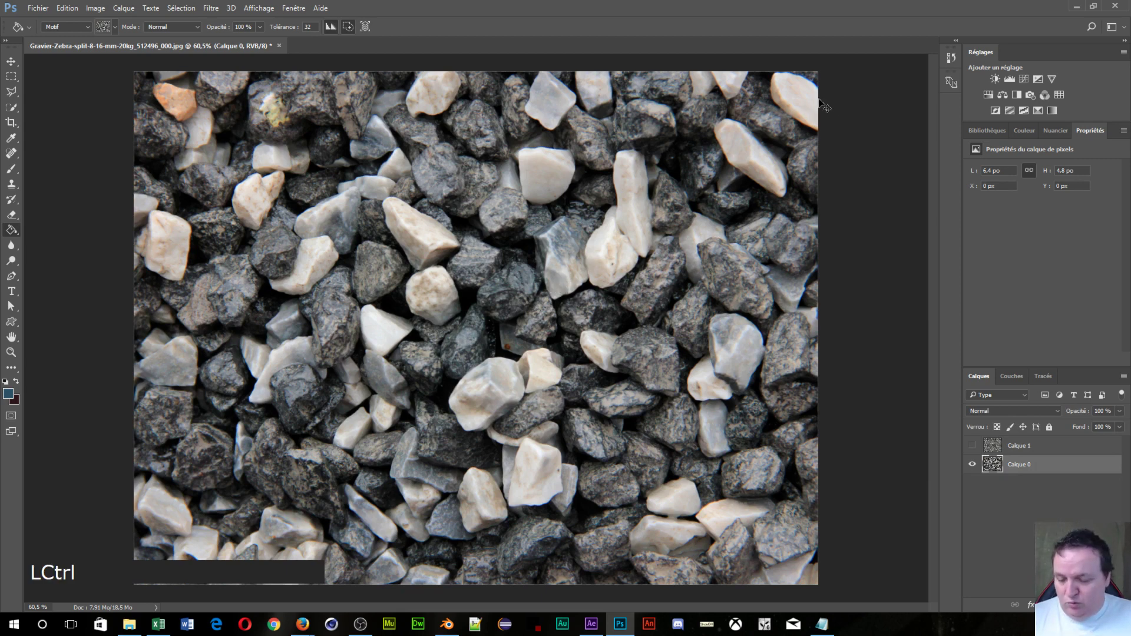
pyautogui.hotkey('ctrl', 't')
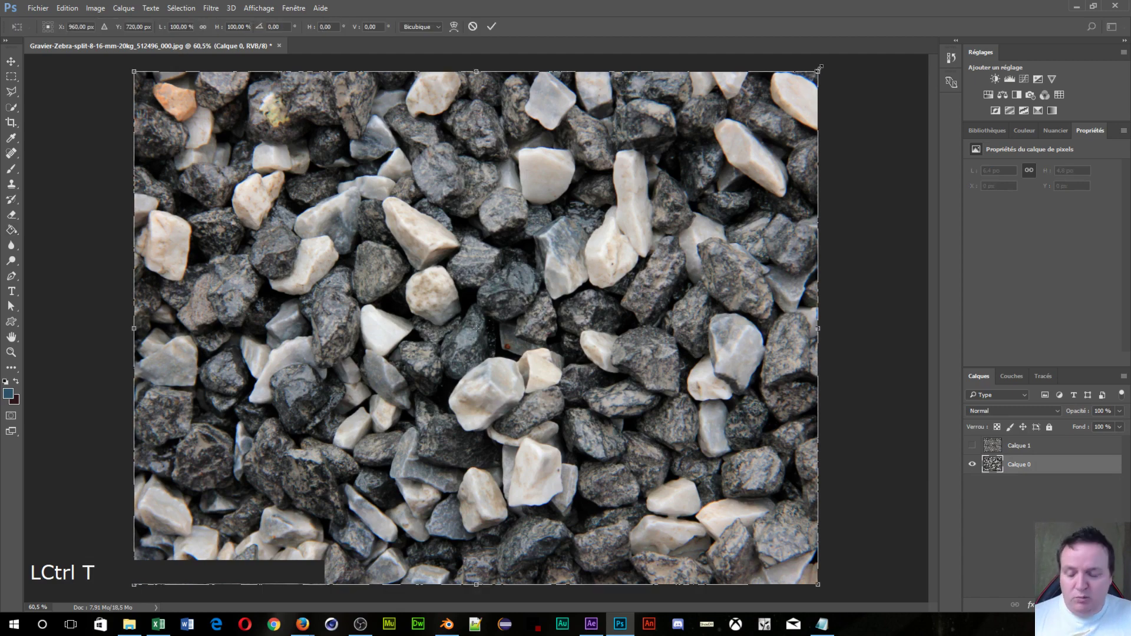
pyautogui.press('shift')
pyautogui.press('alt')
pyautogui.moveTo(817, 70); pyautogui.dragTo(609, 218)
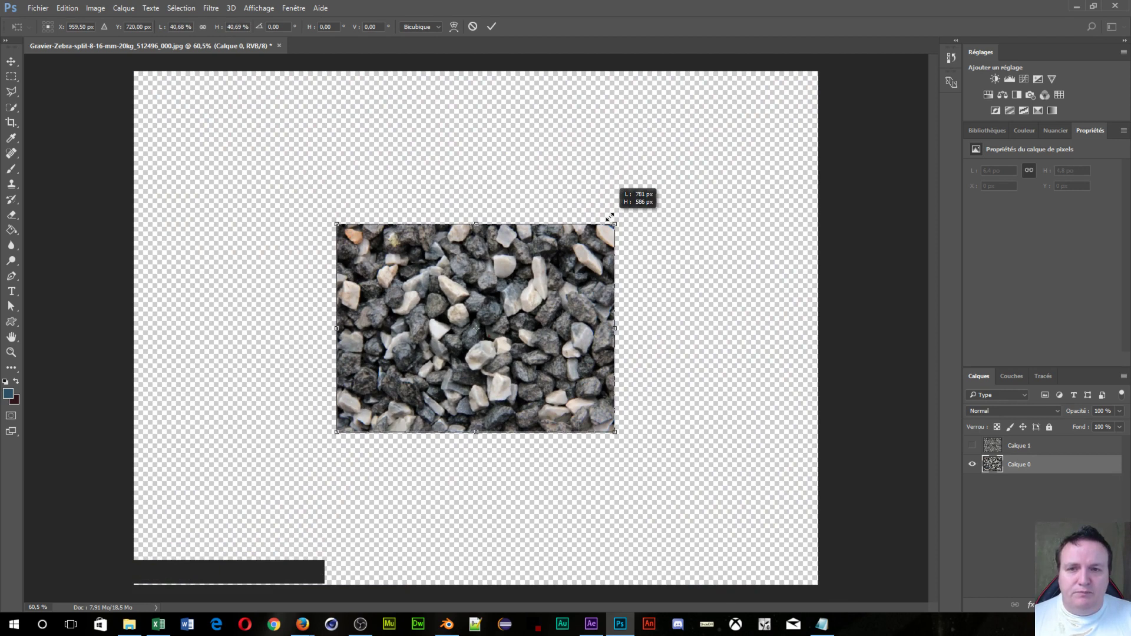
pyautogui.moveTo(610, 218); pyautogui.dragTo(611, 217)
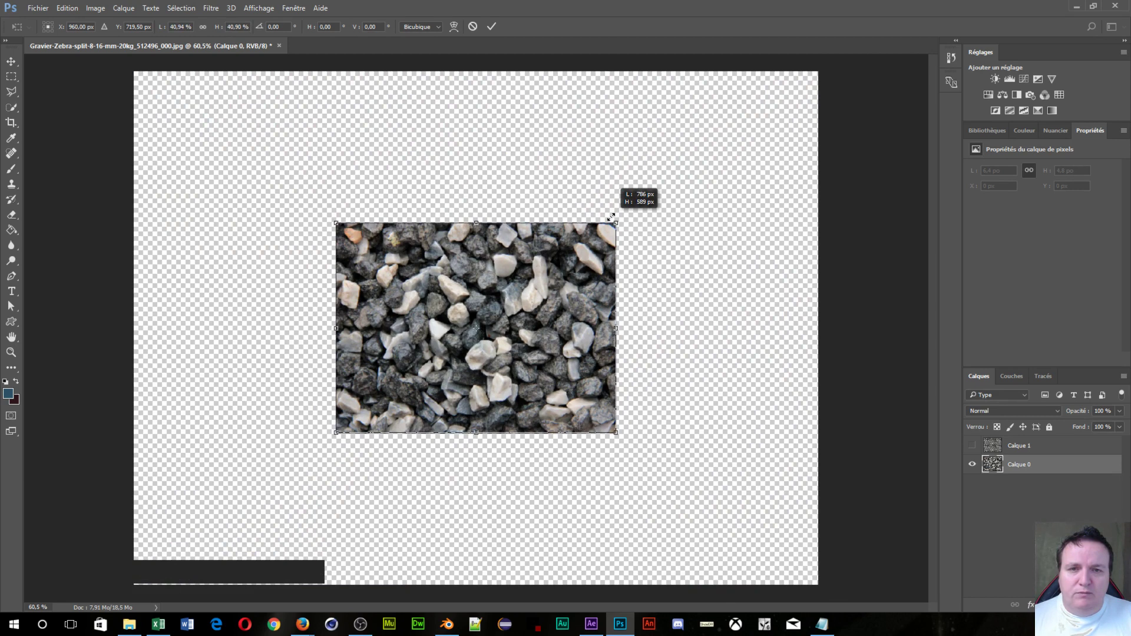
pyautogui.moveTo(611, 217); pyautogui.dragTo(610, 218)
pyautogui.press('shift')
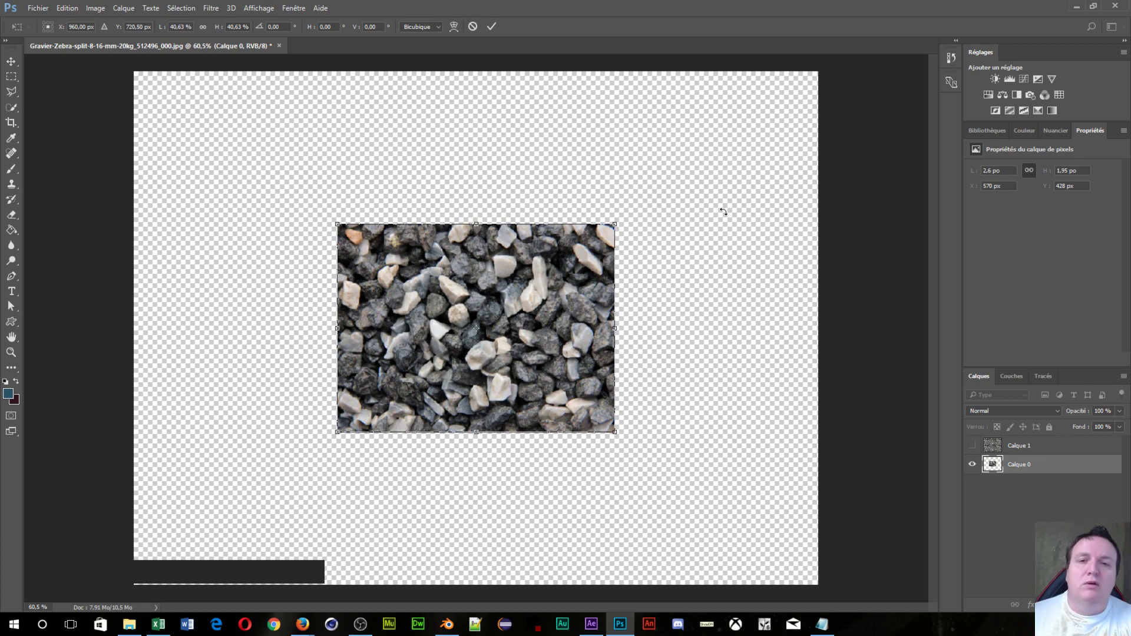
pyautogui.press('shift')
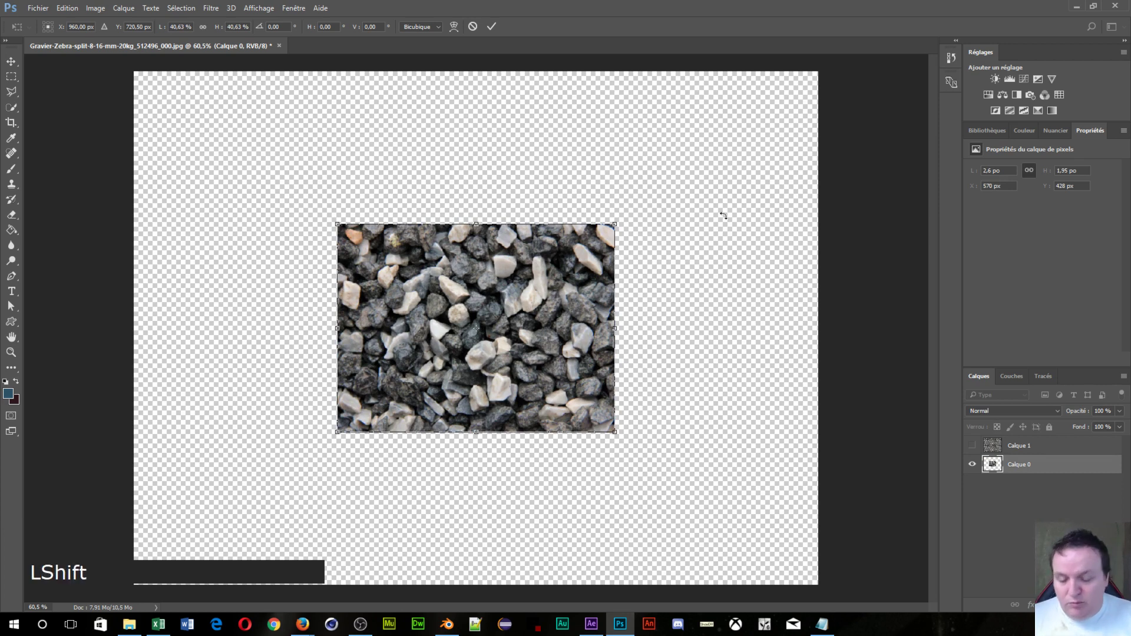
pyautogui.press('alt')
pyautogui.moveTo(619, 221); pyautogui.dragTo(668, 183)
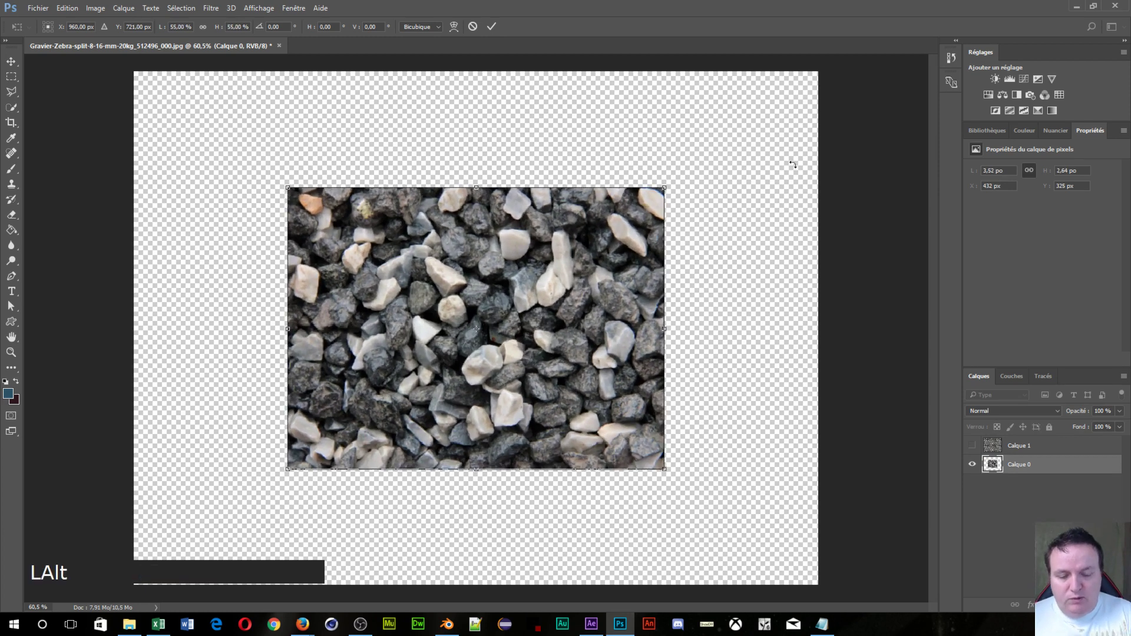
pyautogui.press('Return')
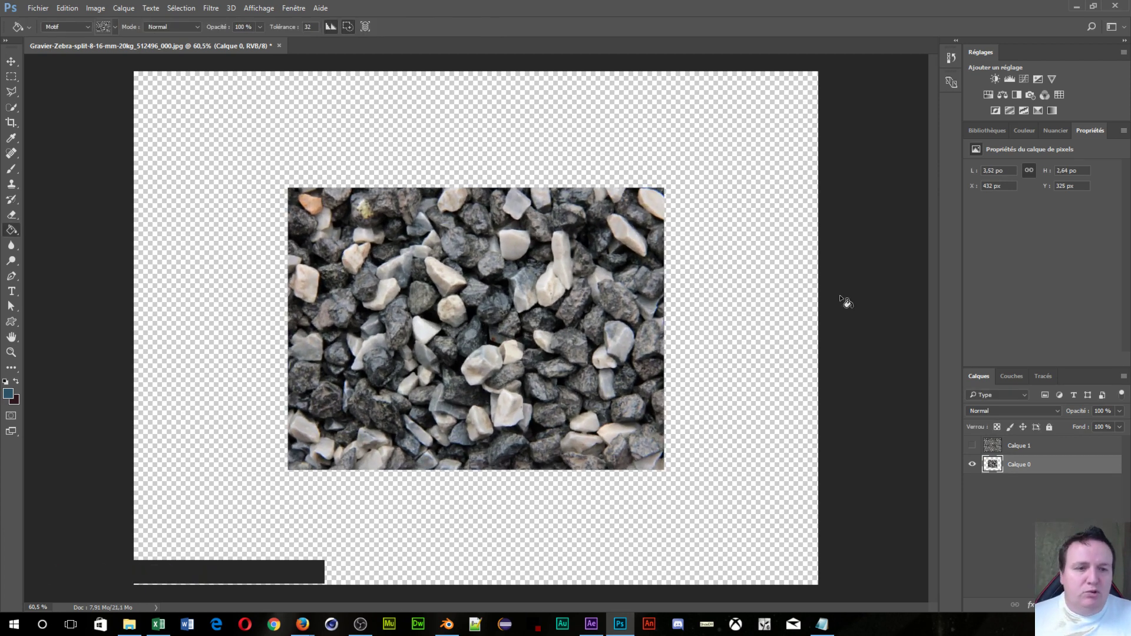
# Step: Put the gravel layer Calque 0 into a new layer group
pyautogui.press('ctrl')
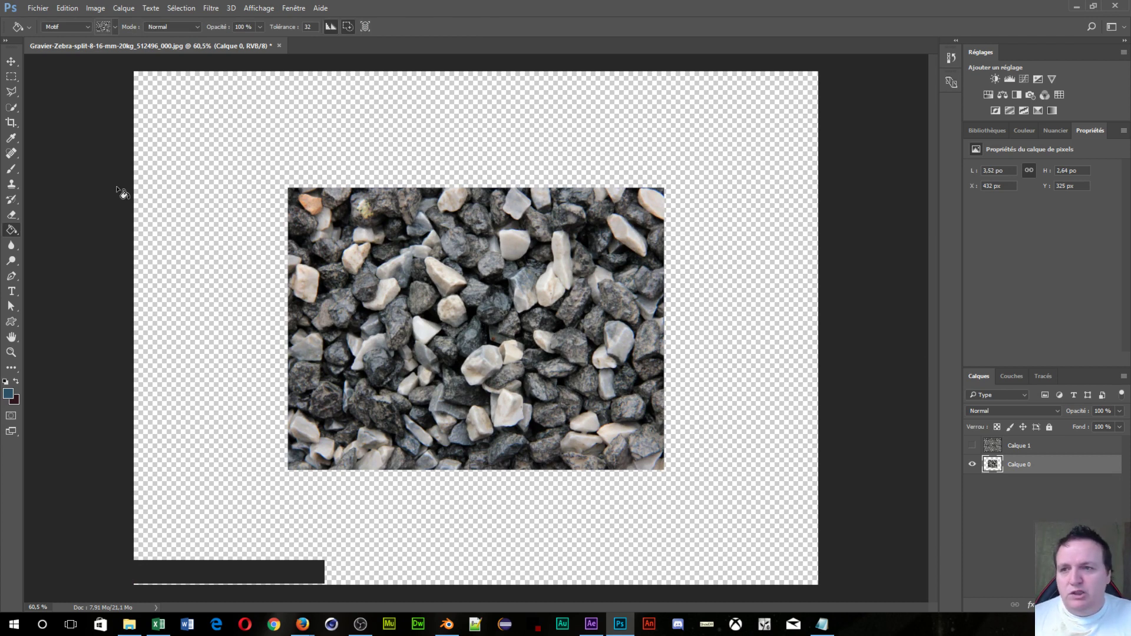
pyautogui.press('ctrl')
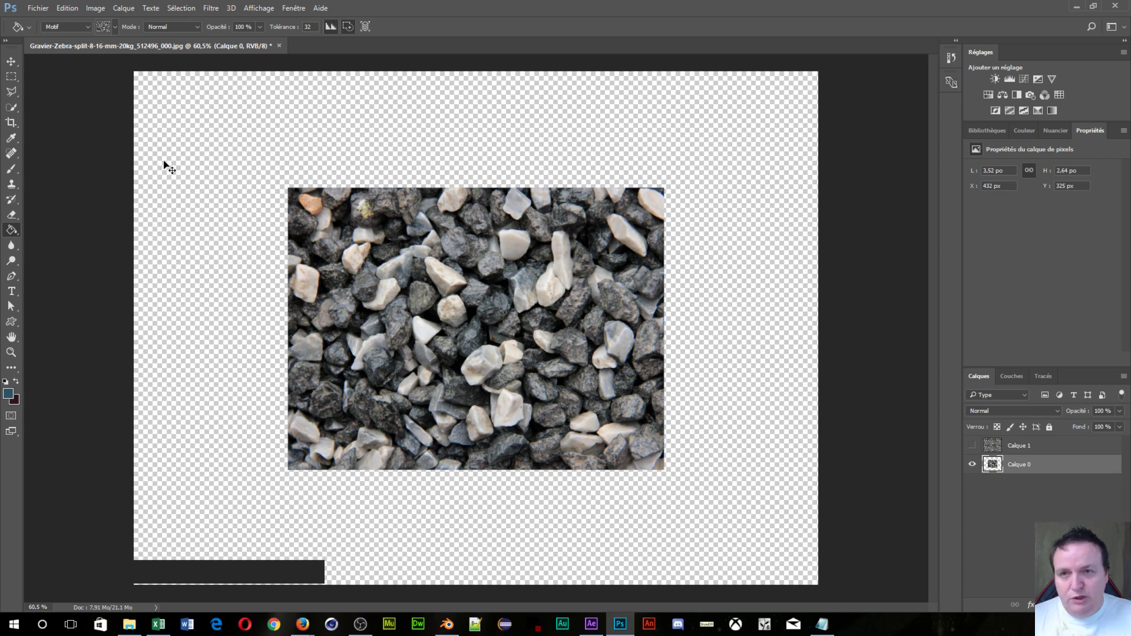
pyautogui.hotkey('ctrl', 'g')
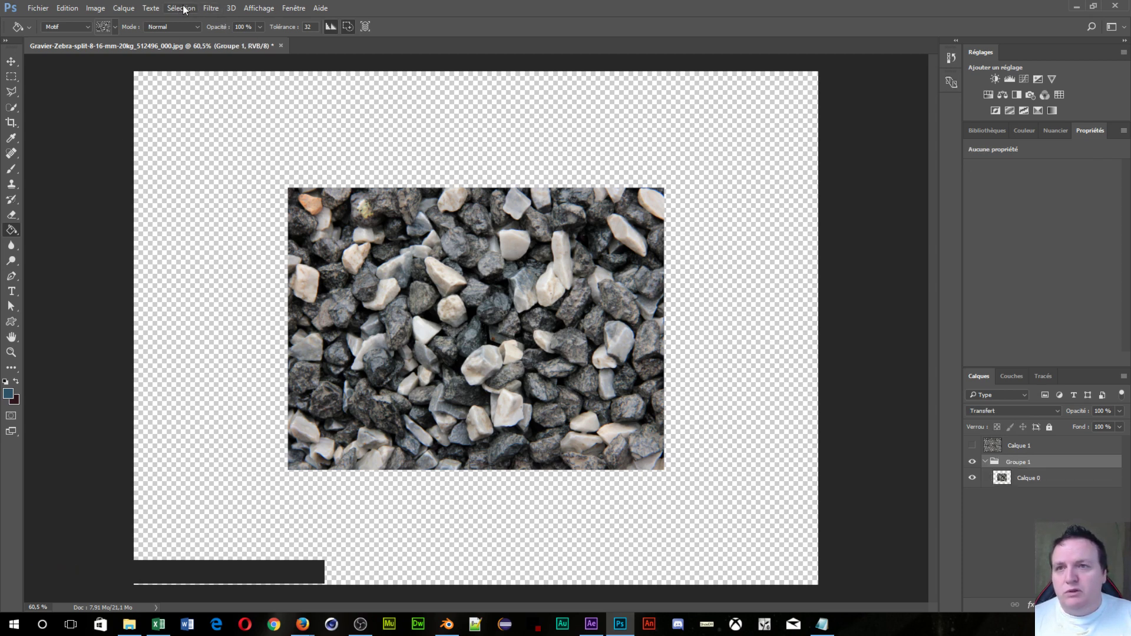
# Step: Show the rulers around the canvas
pyautogui.click(259, 8)
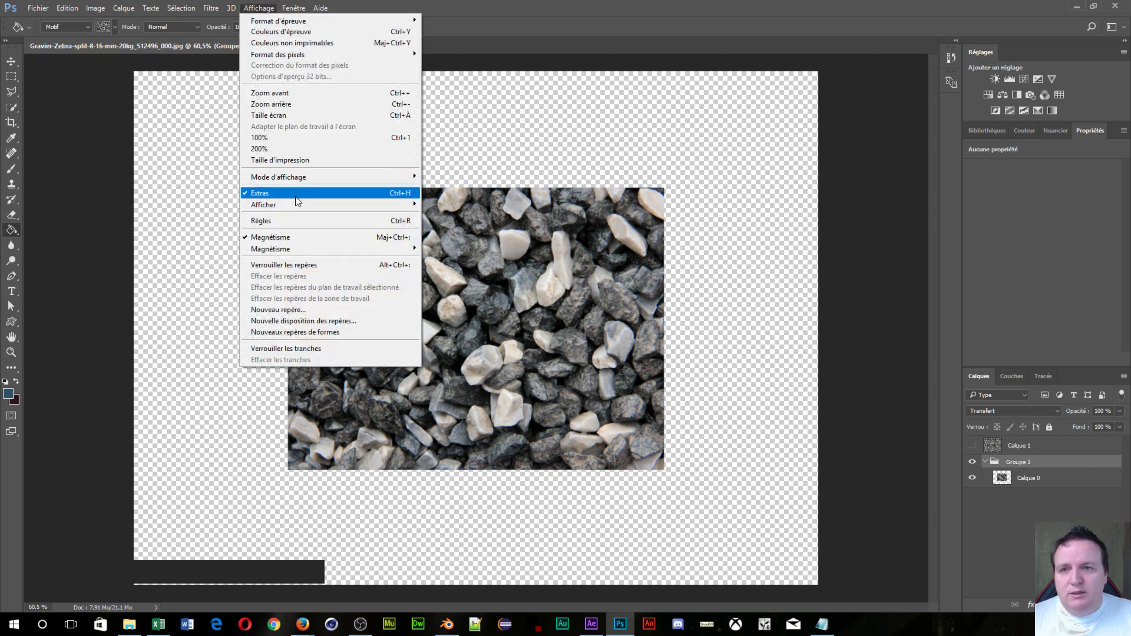
pyautogui.click(527, 16)
pyautogui.press('ctrl')
pyautogui.hotkey('ctrl', 'r')
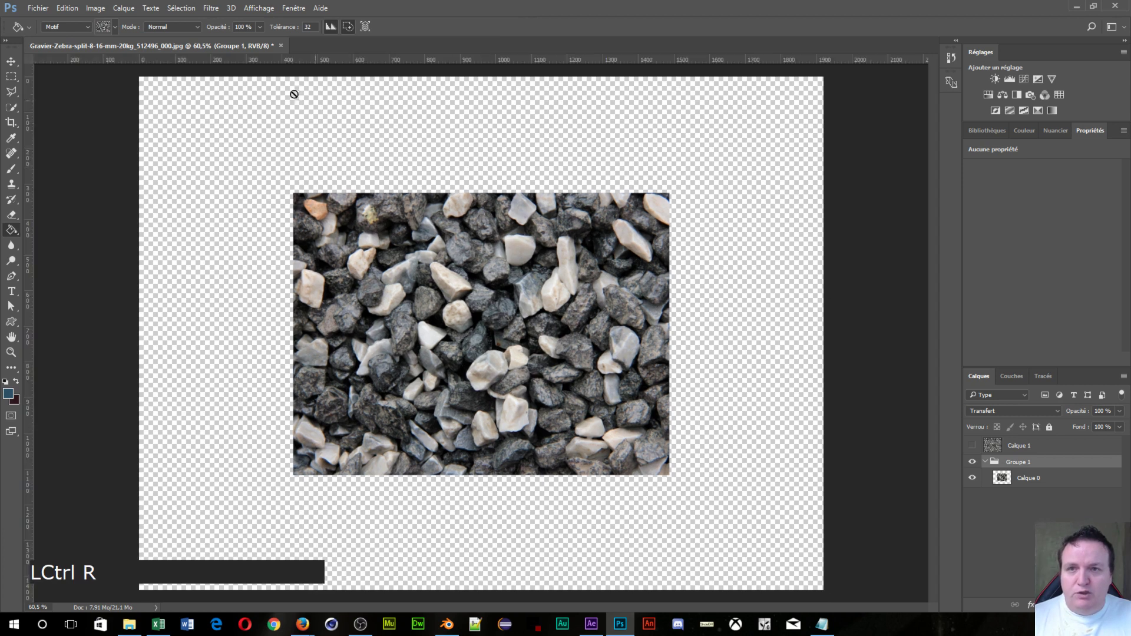
pyautogui.click(258, 8)
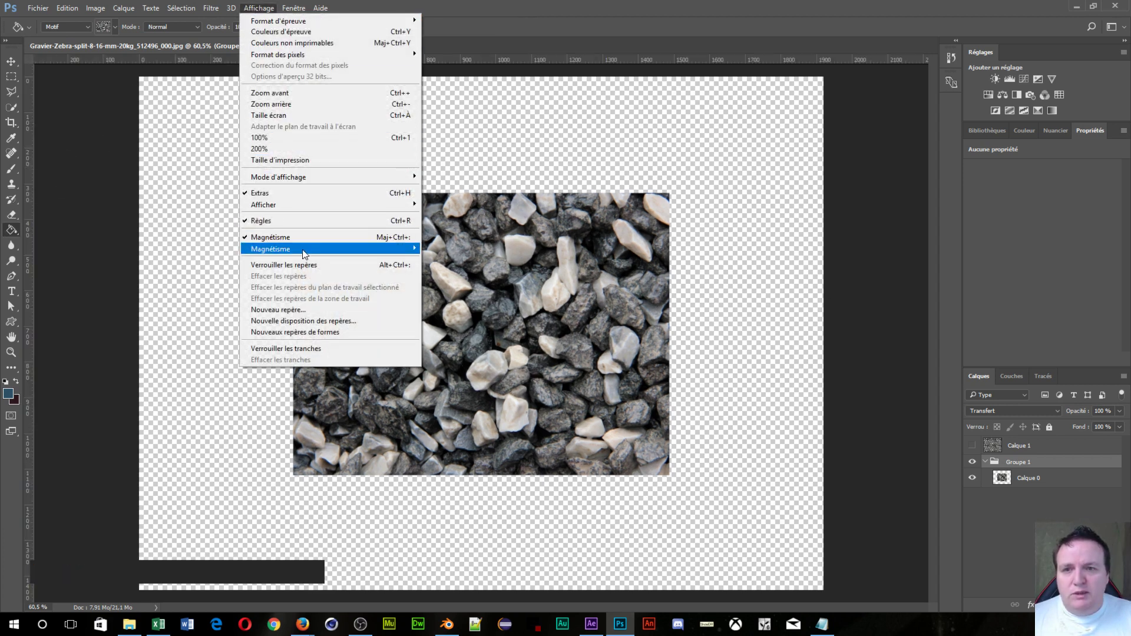
pyautogui.moveTo(302, 251)
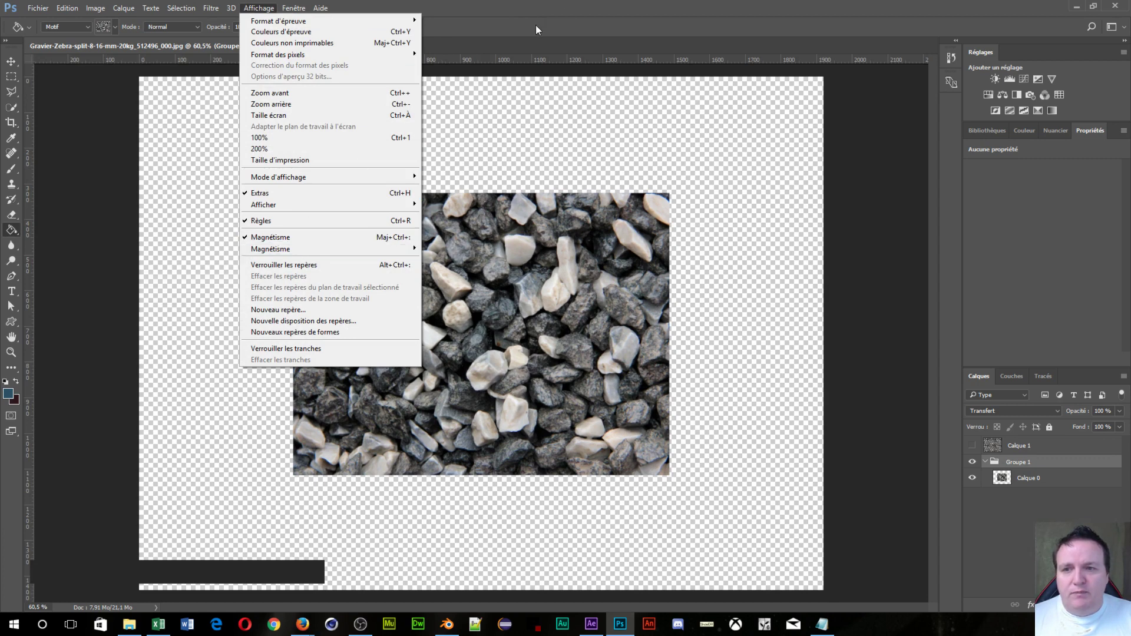
pyautogui.click(566, 9)
pyautogui.doubleClick(566, 10)
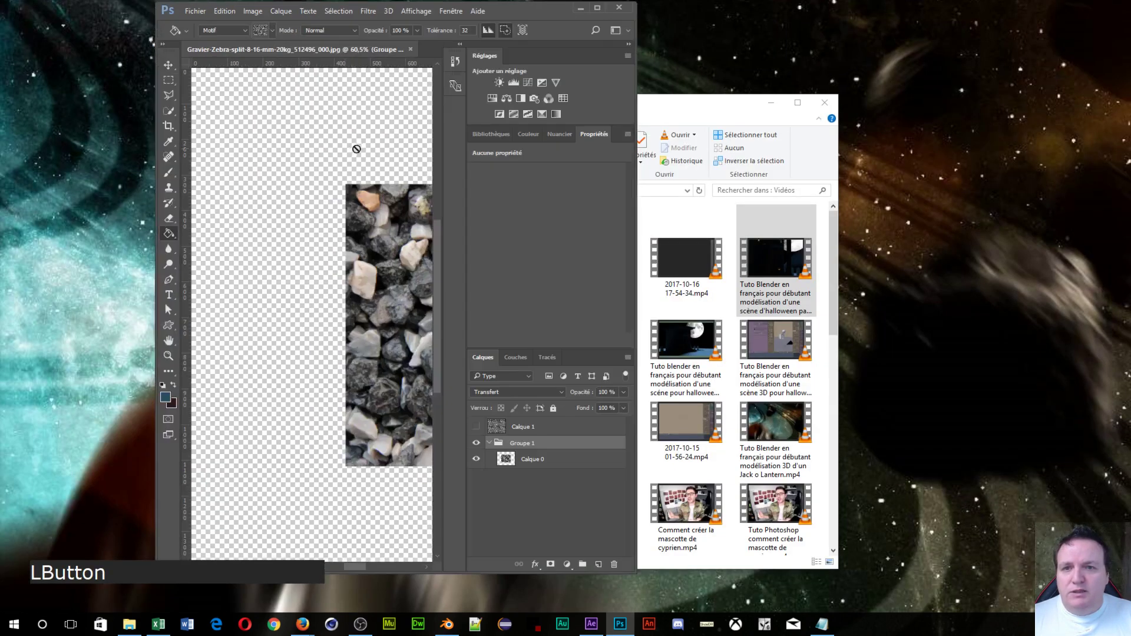
pyautogui.doubleClick(533, 9)
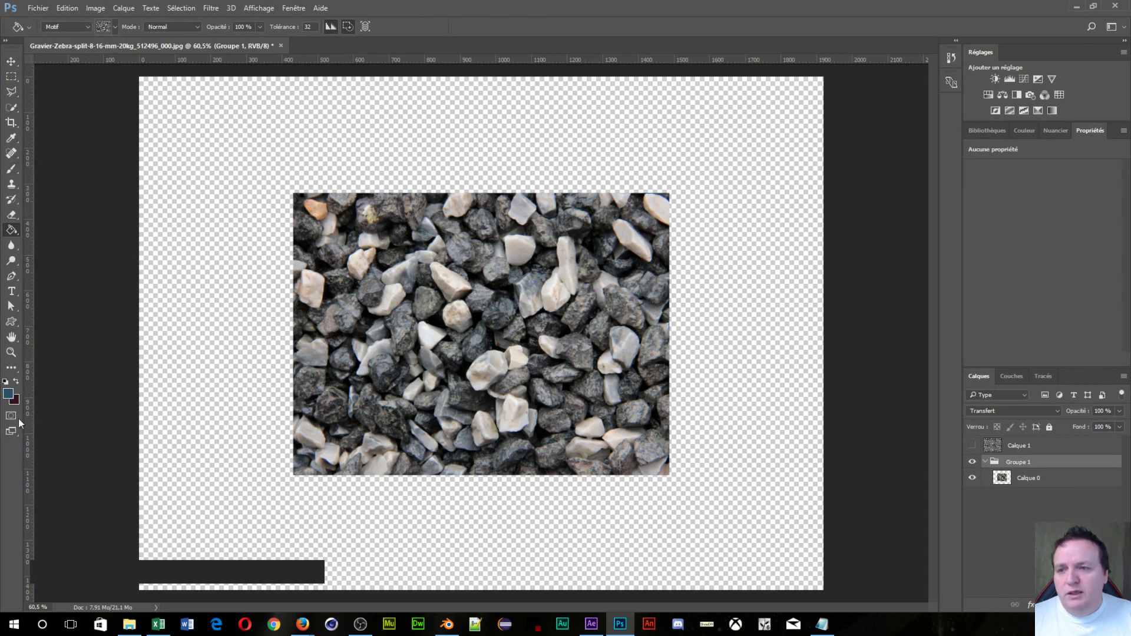
# Step: Place two vertical and two horizontal guides along the four edges of the shrunken gravel image
pyautogui.moveTo(29, 347); pyautogui.dragTo(293, 331)
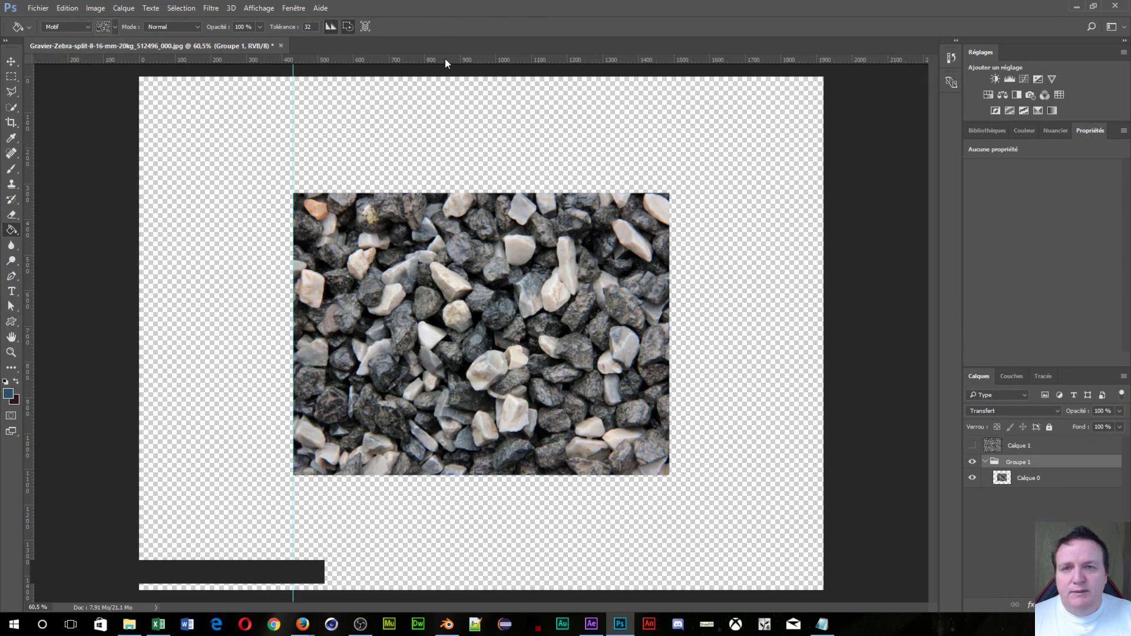
pyautogui.moveTo(448, 59); pyautogui.dragTo(461, 192)
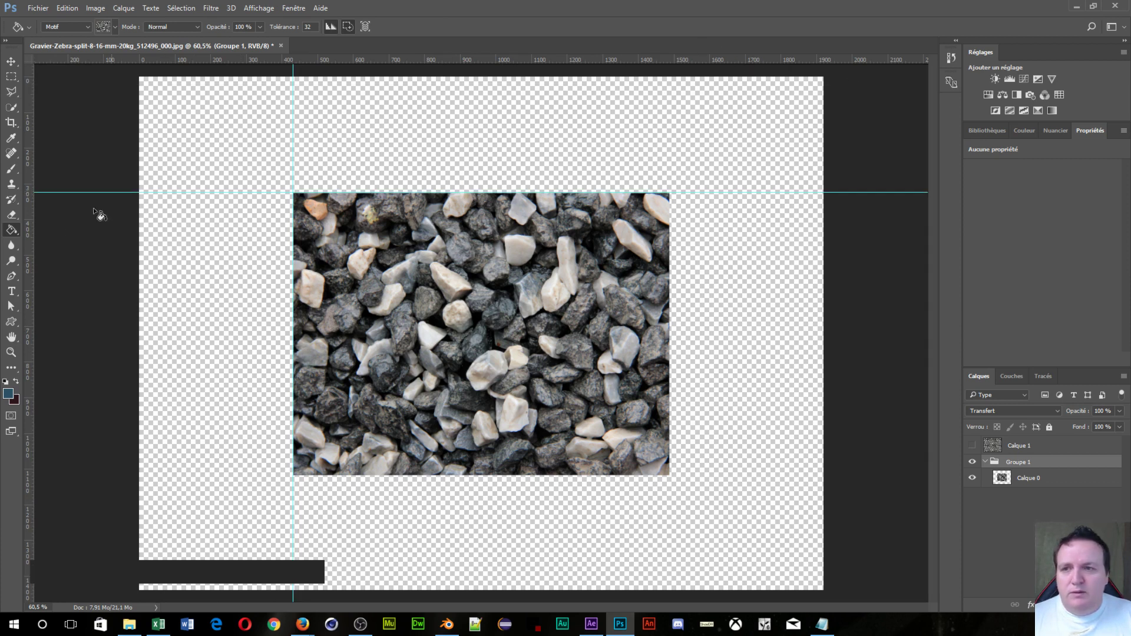
pyautogui.moveTo(24, 285)
pyautogui.mouseDown()
pyautogui.moveTo(174, 266)
pyautogui.moveTo(389, 275)
pyautogui.mouseUp()
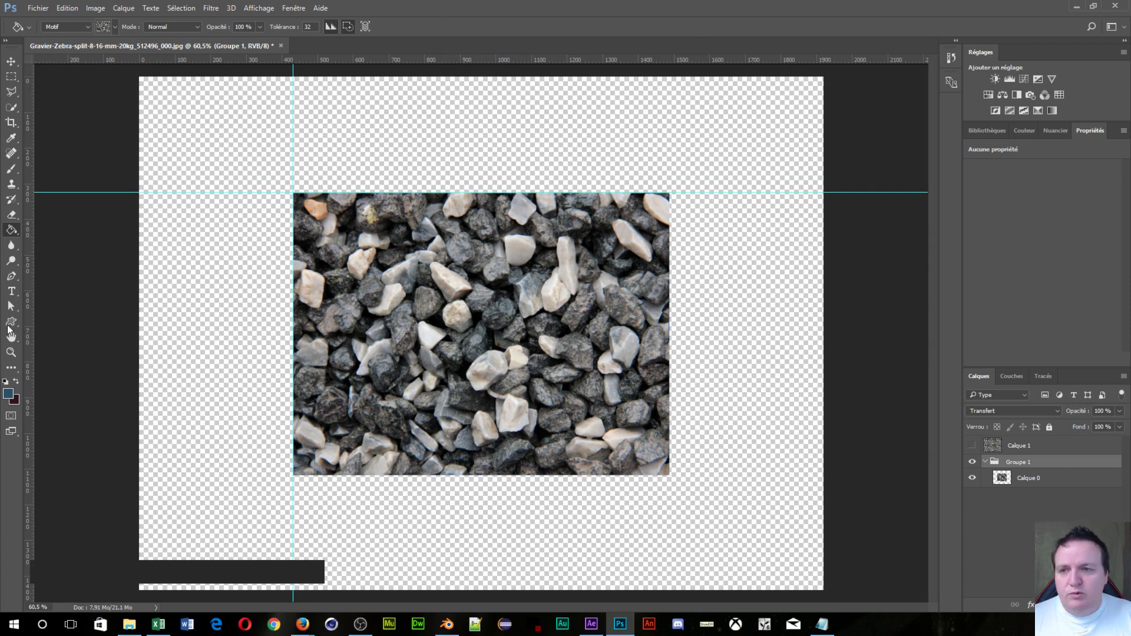
pyautogui.moveTo(29, 315); pyautogui.dragTo(669, 288)
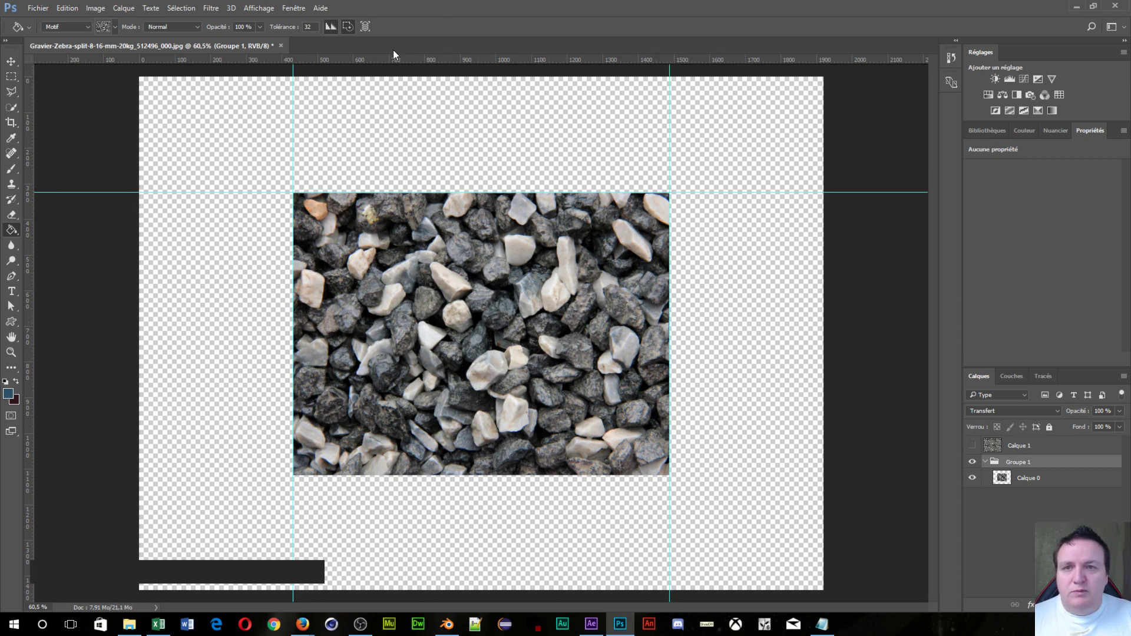
pyautogui.moveTo(394, 55); pyautogui.dragTo(429, 475)
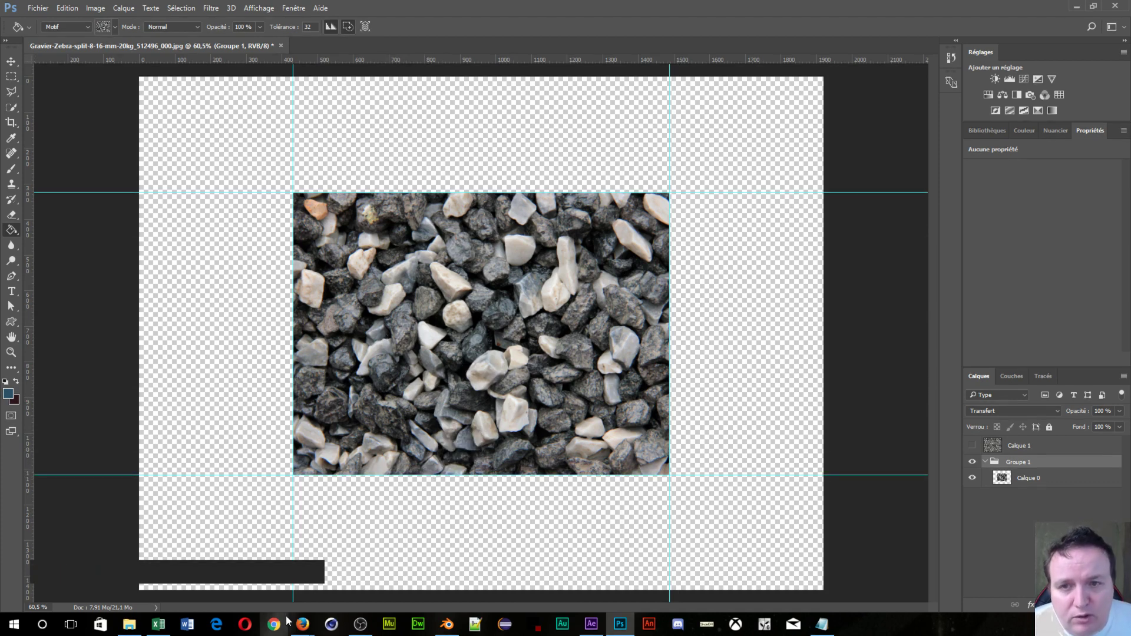
pyautogui.moveTo(312, 608)
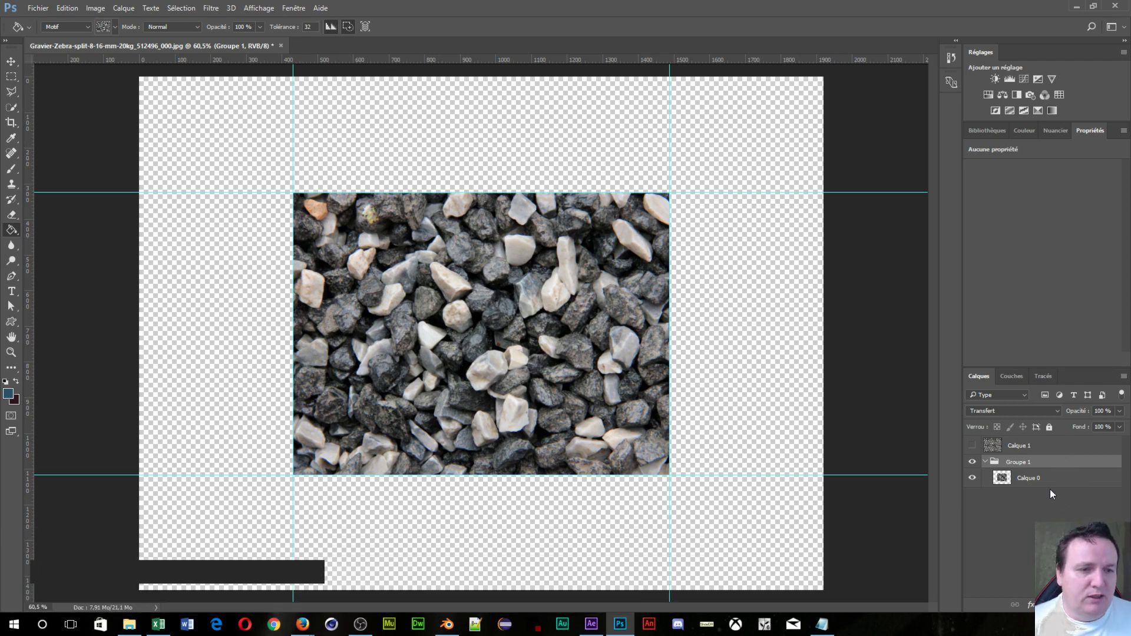
# Step: Enlarge the gravel on Calque 0 proportionally about its centre with Free Transform to about 4.66 × 3.5 po, extending past all four guides
pyautogui.click(987, 465)
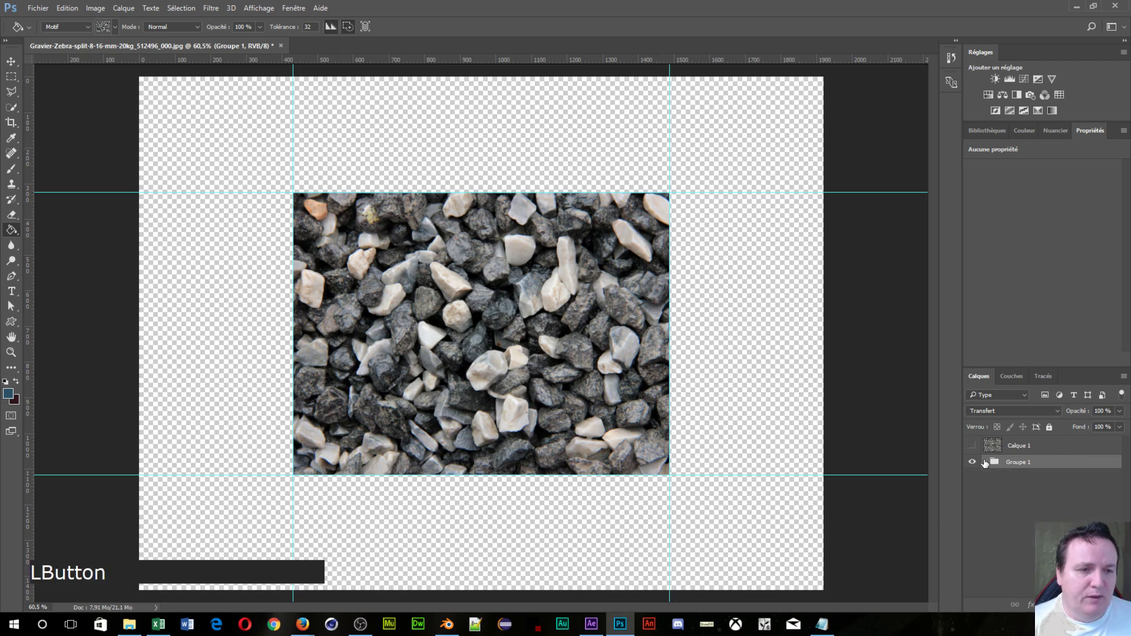
pyautogui.click(987, 465)
pyautogui.click(1027, 480)
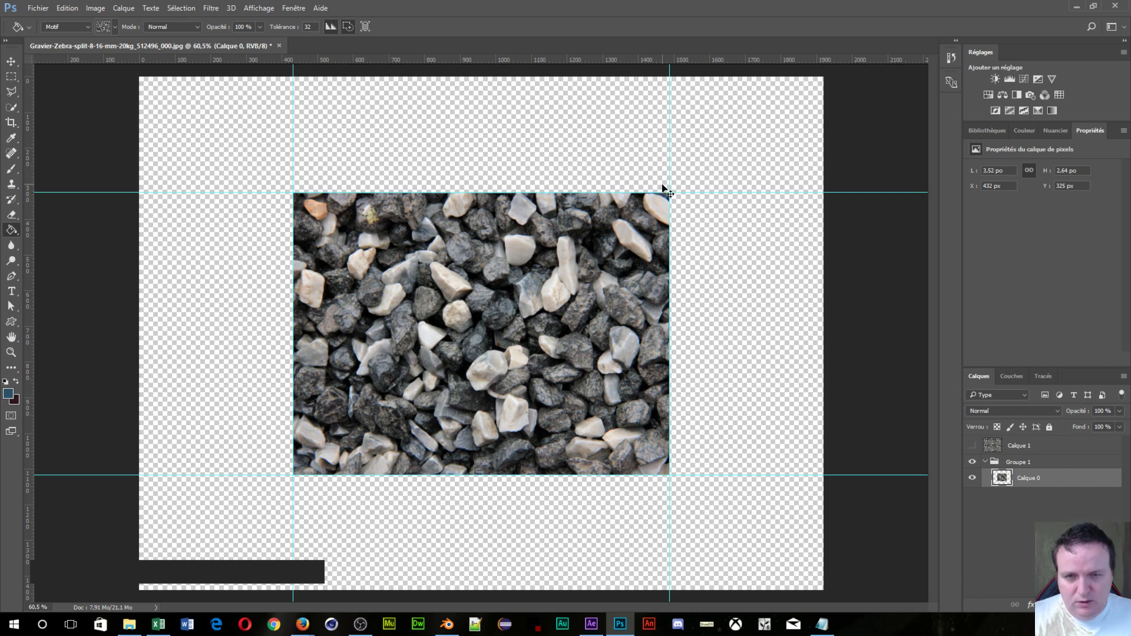
pyautogui.press('ctrl')
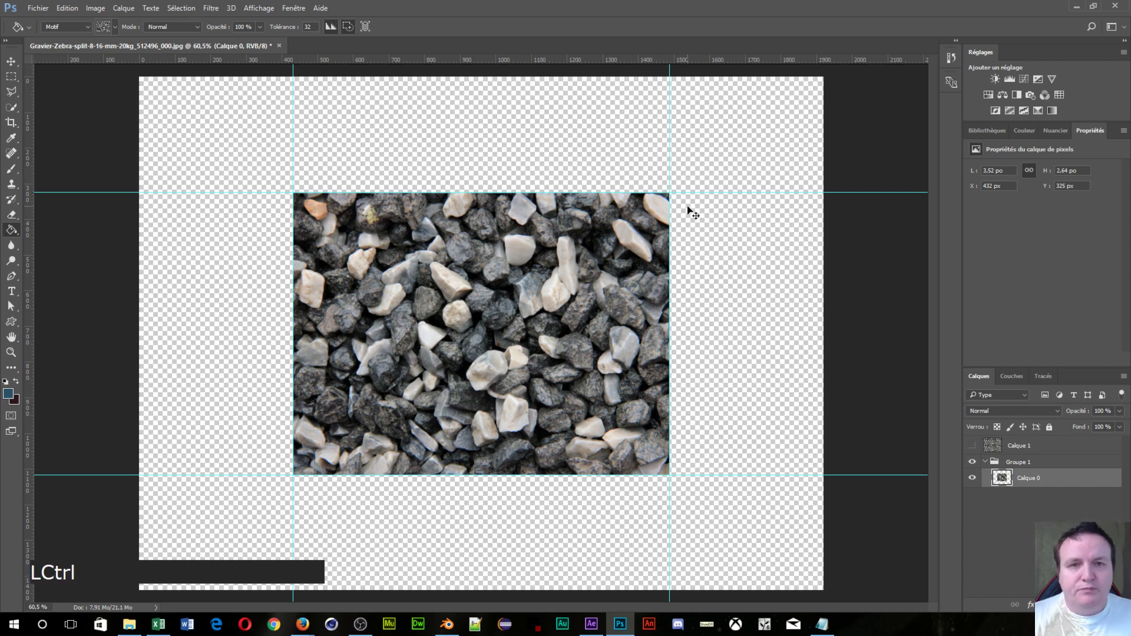
pyautogui.hotkey('ctrl', 't')
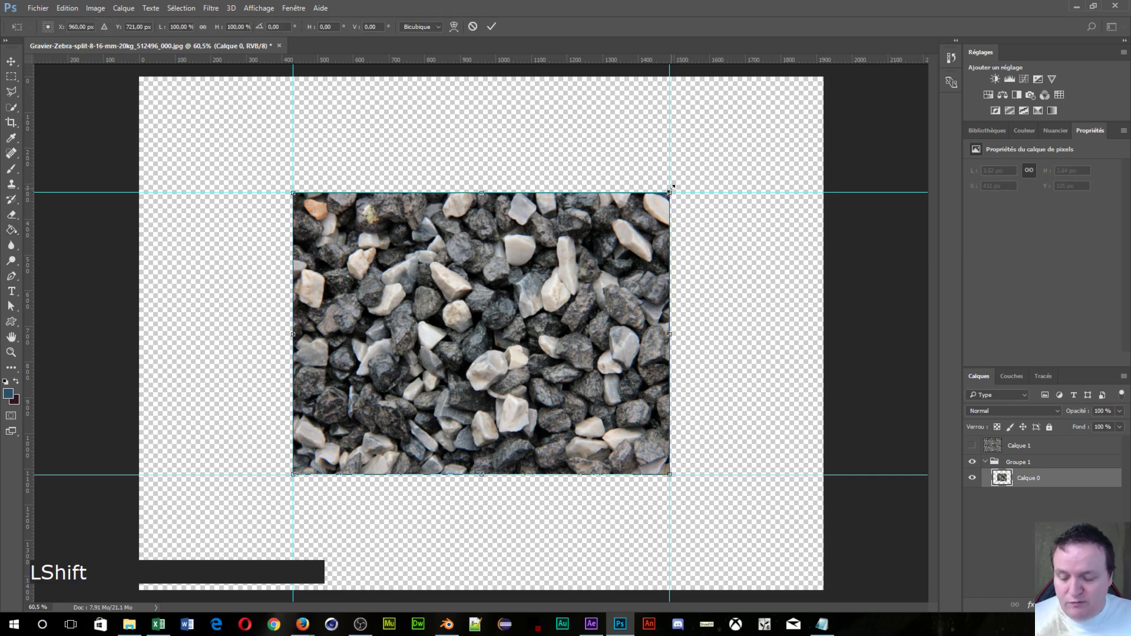
pyautogui.moveTo(670, 193); pyautogui.dragTo(732, 142)
pyautogui.press('KP_Enter')
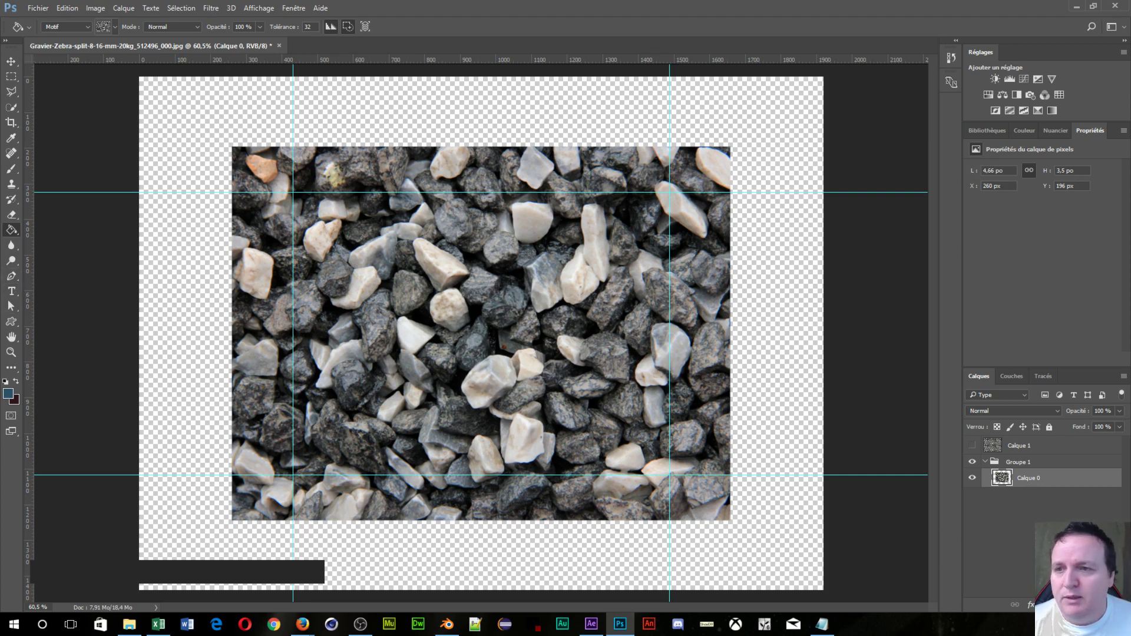
# Step: Select the Calque 0 gravel beyond the right vertical guide, from the upper guide down past its lower edge, and copy it to a new layer
pyautogui.click(11, 77)
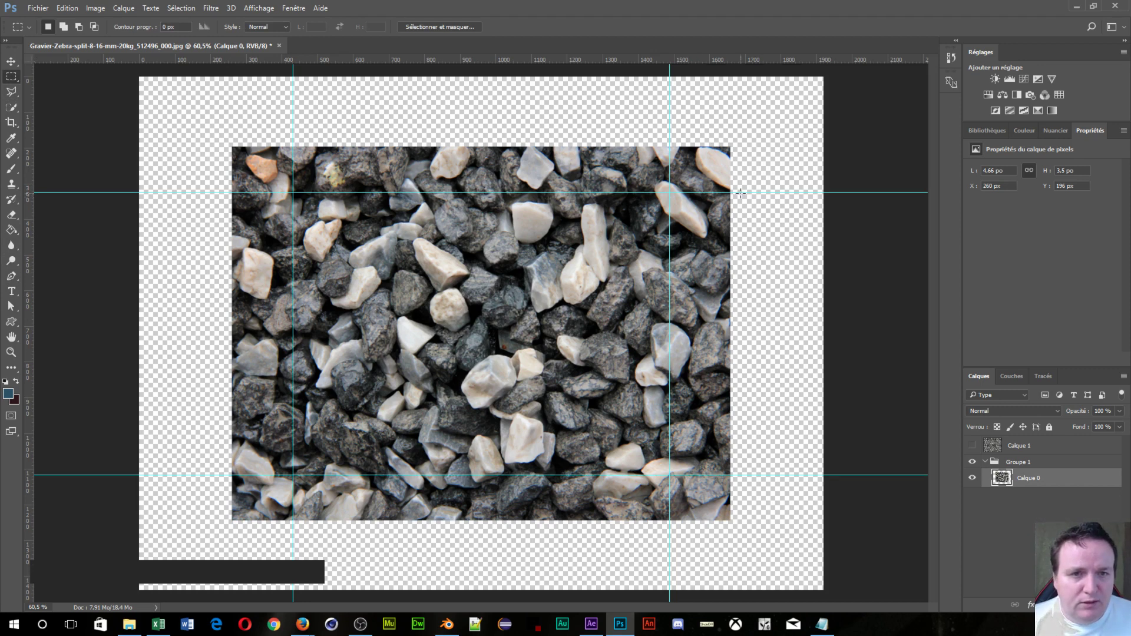
pyautogui.moveTo(743, 204); pyautogui.dragTo(670, 474)
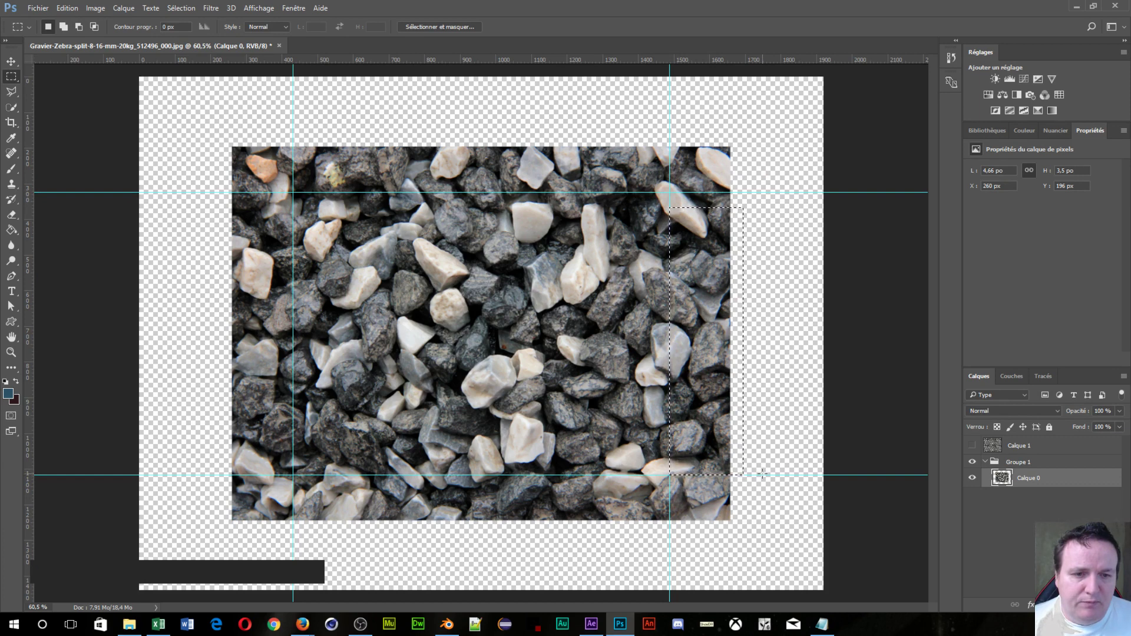
pyautogui.moveTo(756, 474); pyautogui.dragTo(730, 318)
pyautogui.click(787, 505)
pyautogui.moveTo(769, 543); pyautogui.dragTo(670, 192)
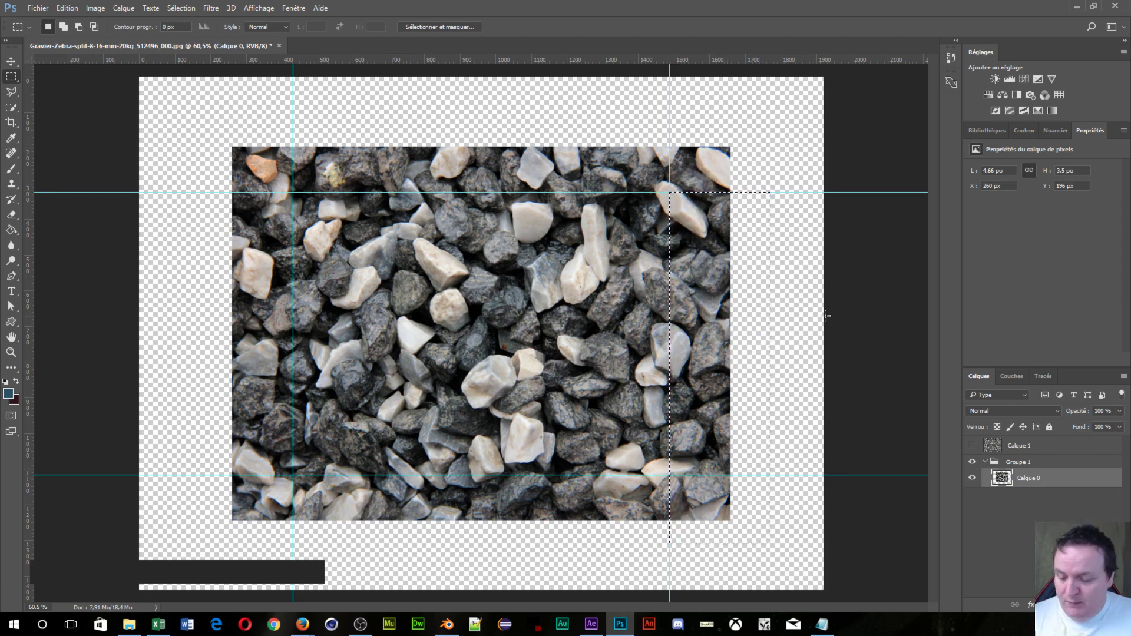
pyautogui.press('ctrl')
pyautogui.hotkey('ctrl', 'j')
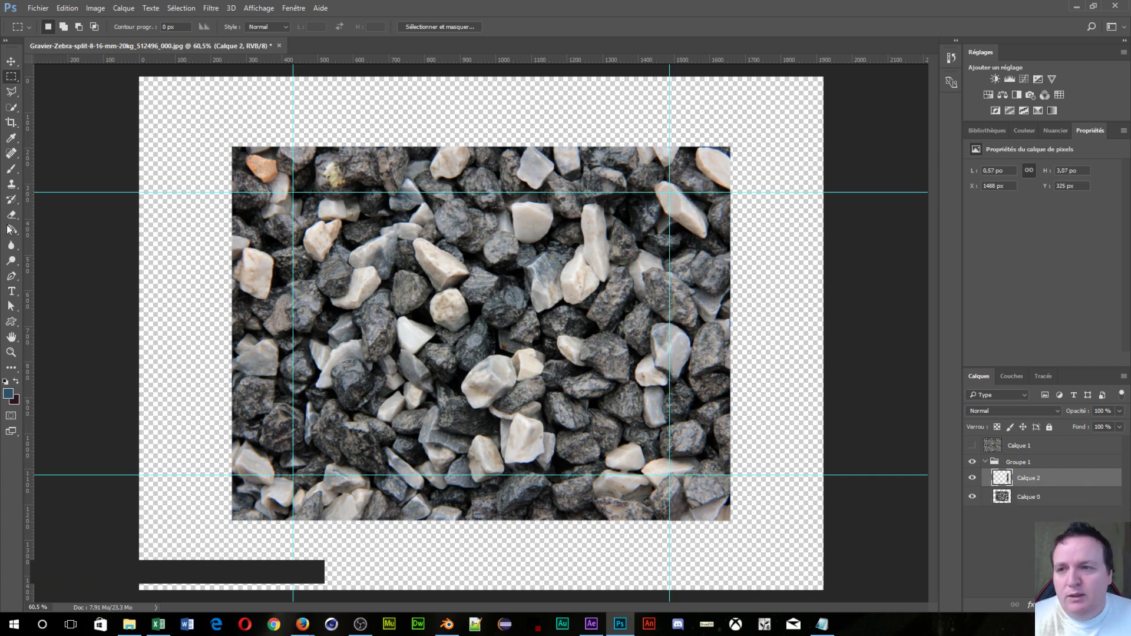
# Step: Move the copied vertical strip horizontally so its left edge sits on the left guide at X 432 px
pyautogui.click(9, 59)
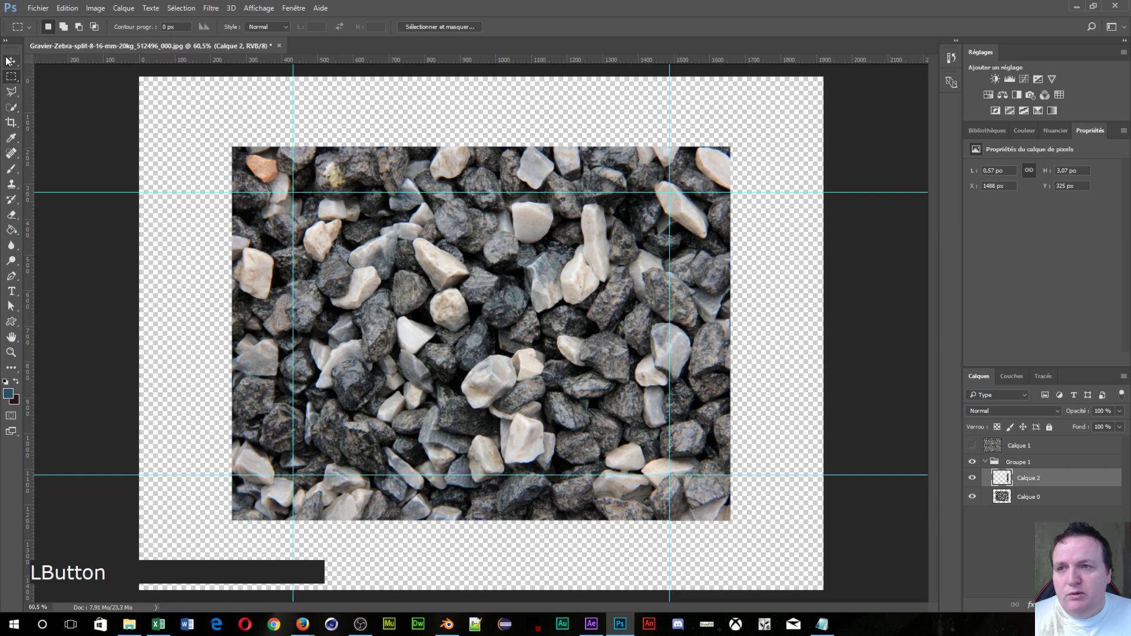
pyautogui.press('v')
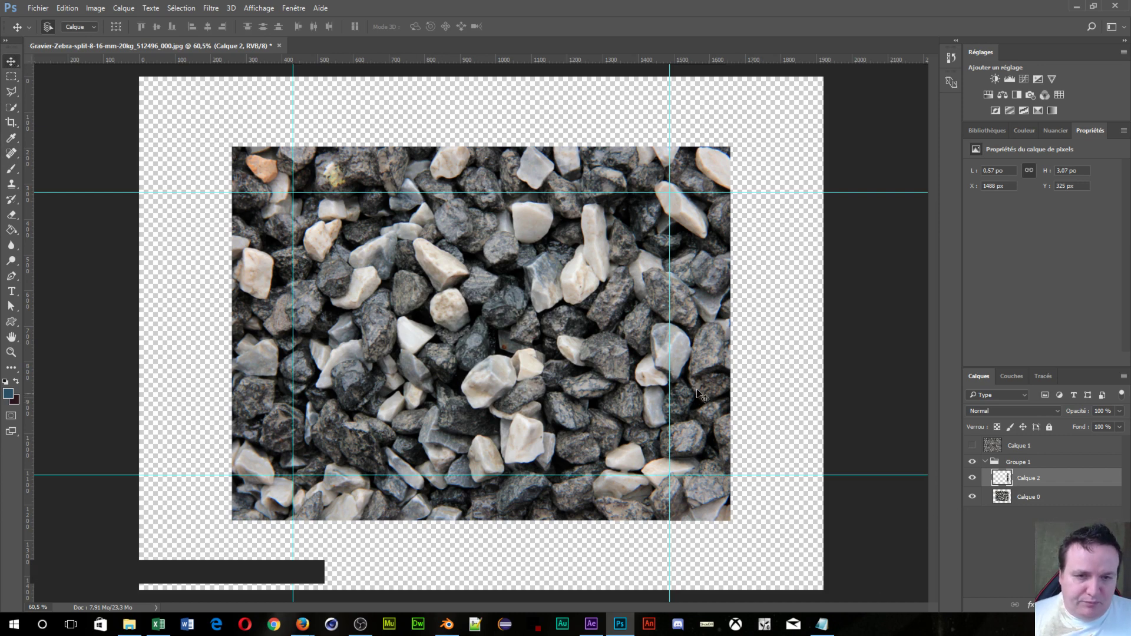
pyautogui.moveTo(690, 386); pyautogui.dragTo(319, 424)
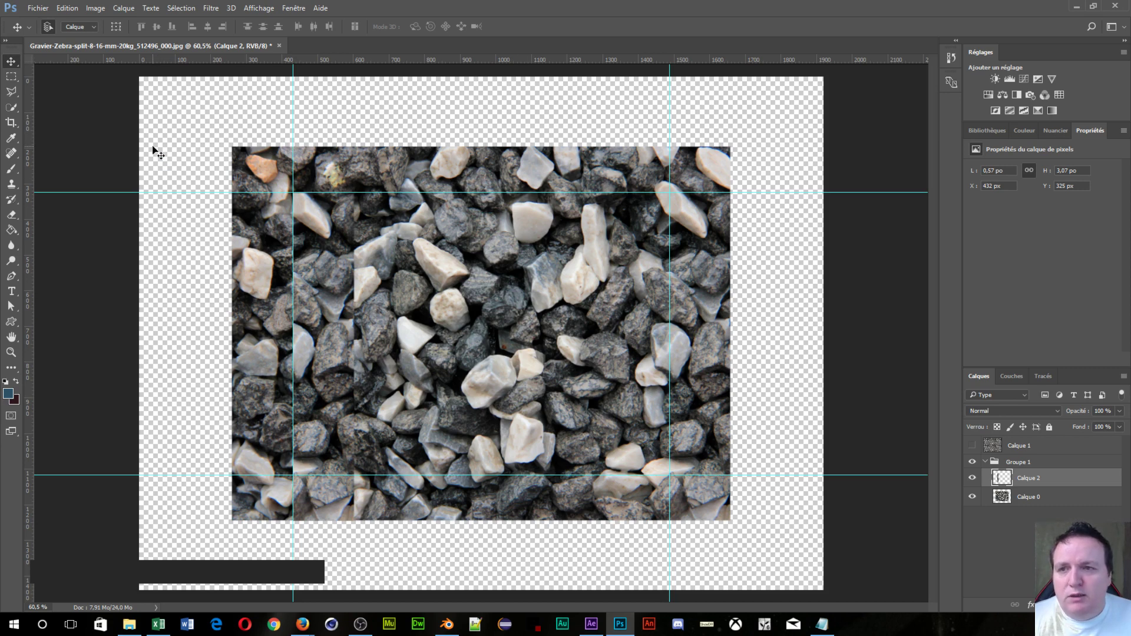
# Step: Select the gravel above the upper guide, from past its left edge to the right guide, and copy it from Calque 0 to a new layer
pyautogui.click(11, 77)
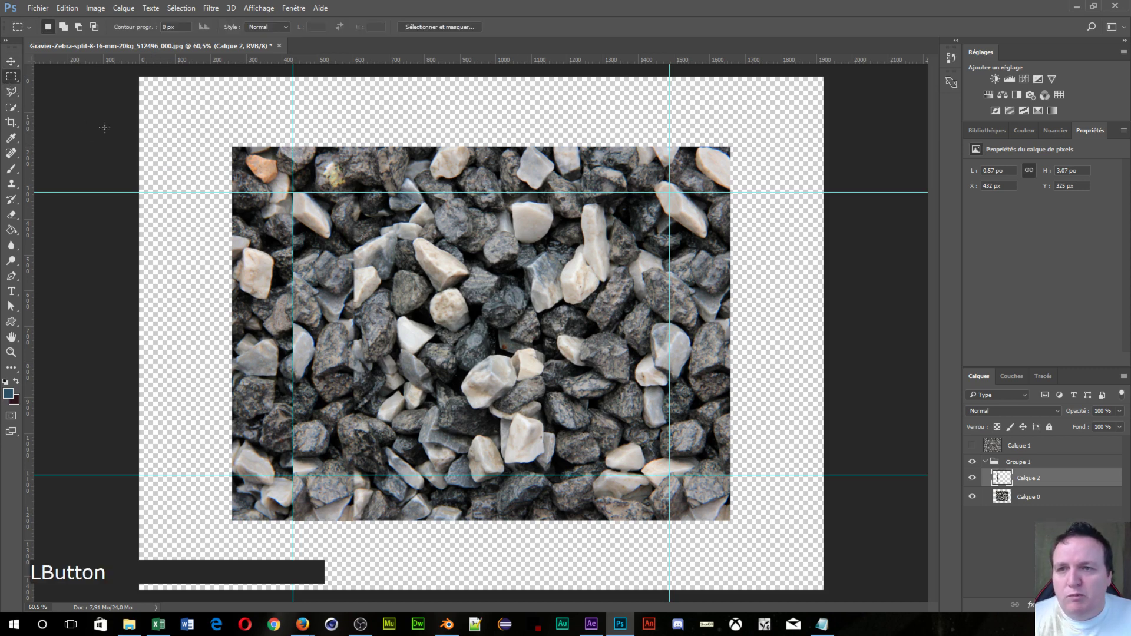
pyautogui.moveTo(180, 126); pyautogui.dragTo(671, 191)
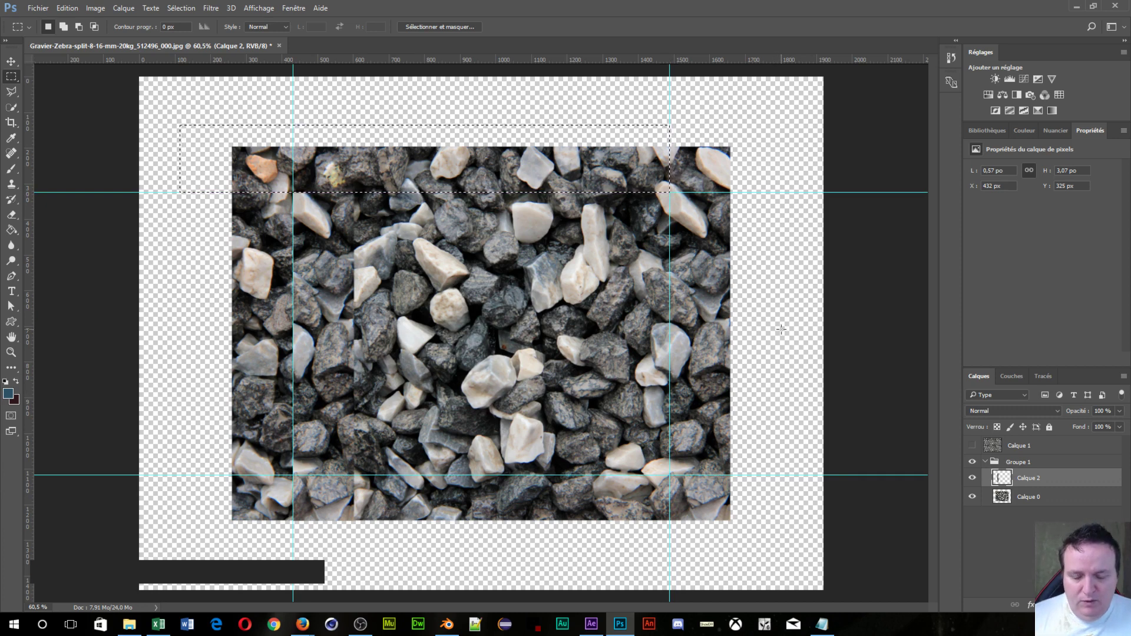
pyautogui.hotkey('ctrl', 'j')
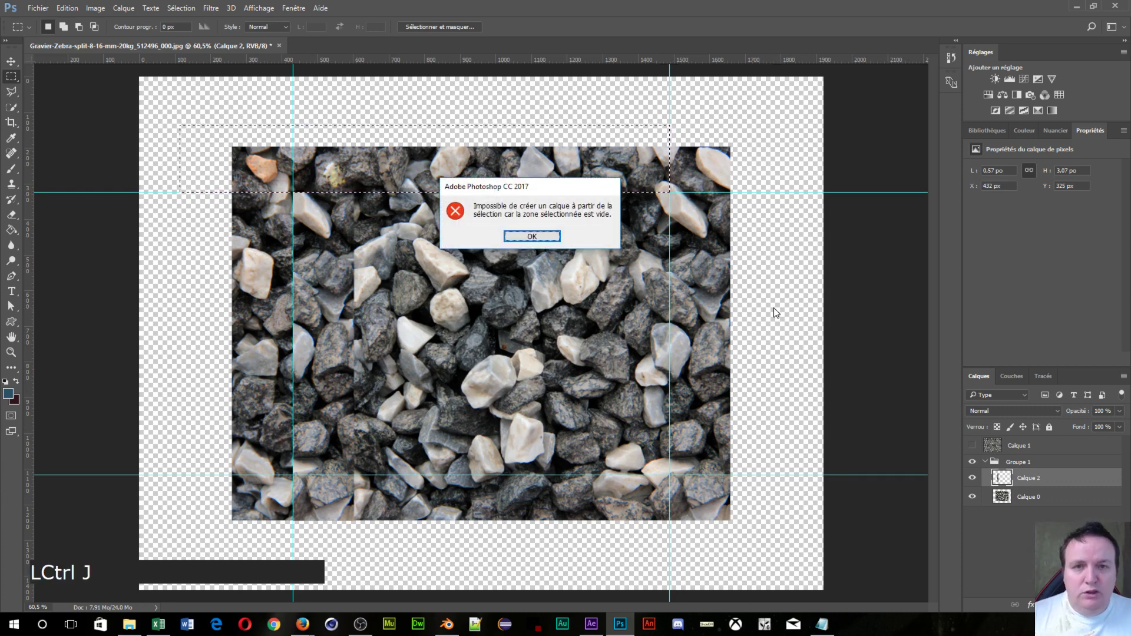
pyautogui.click(531, 236)
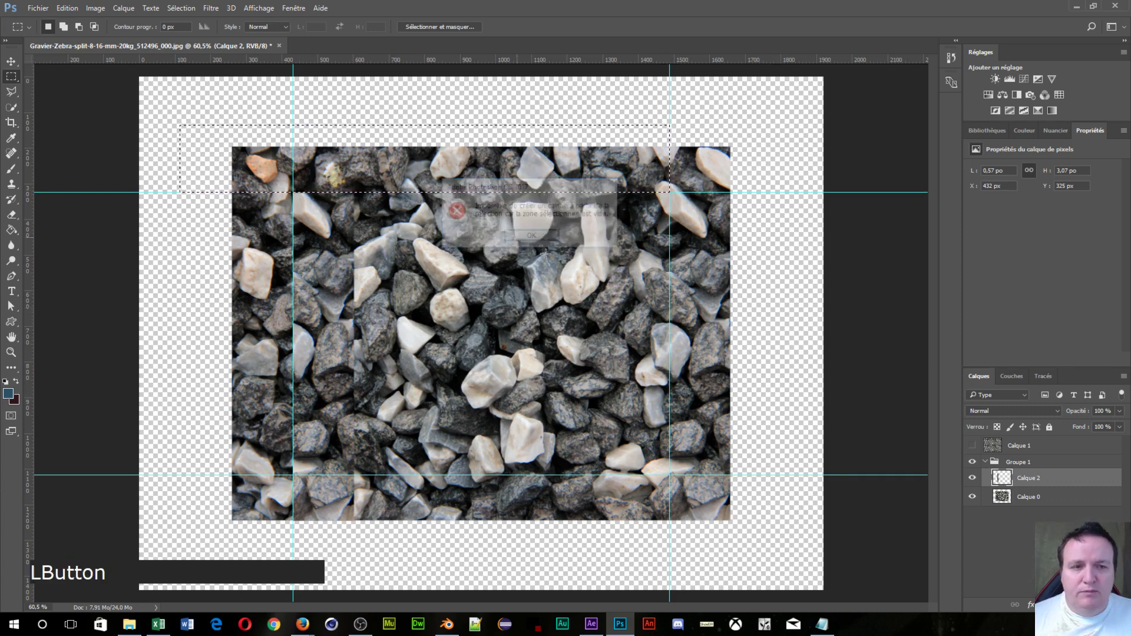
pyautogui.click(1056, 496)
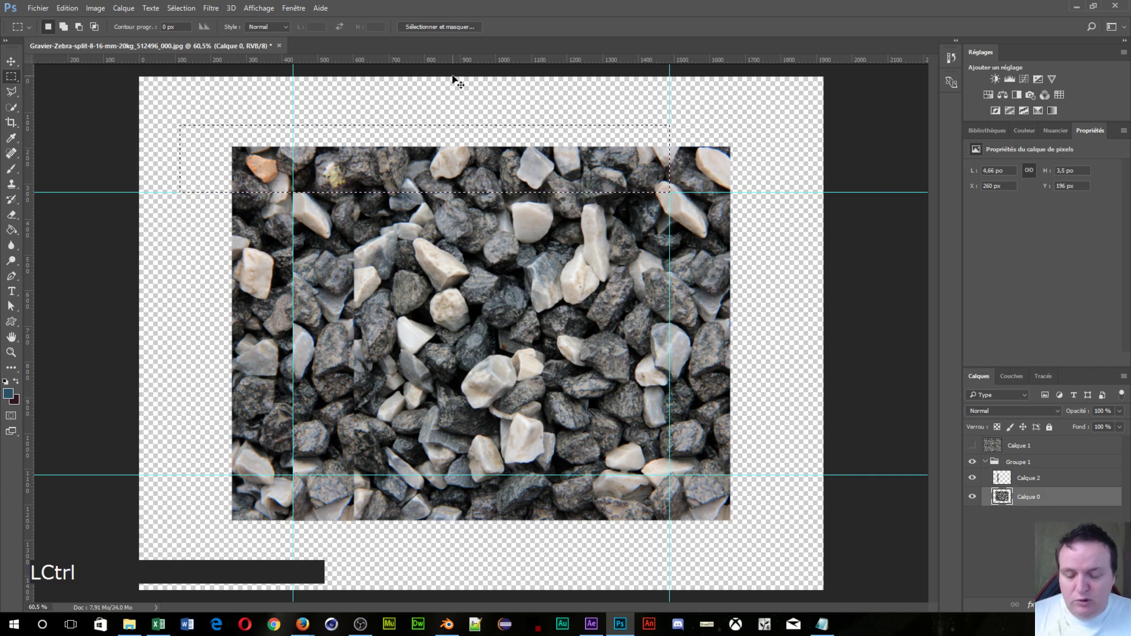
pyautogui.hotkey('ctrl', 'j')
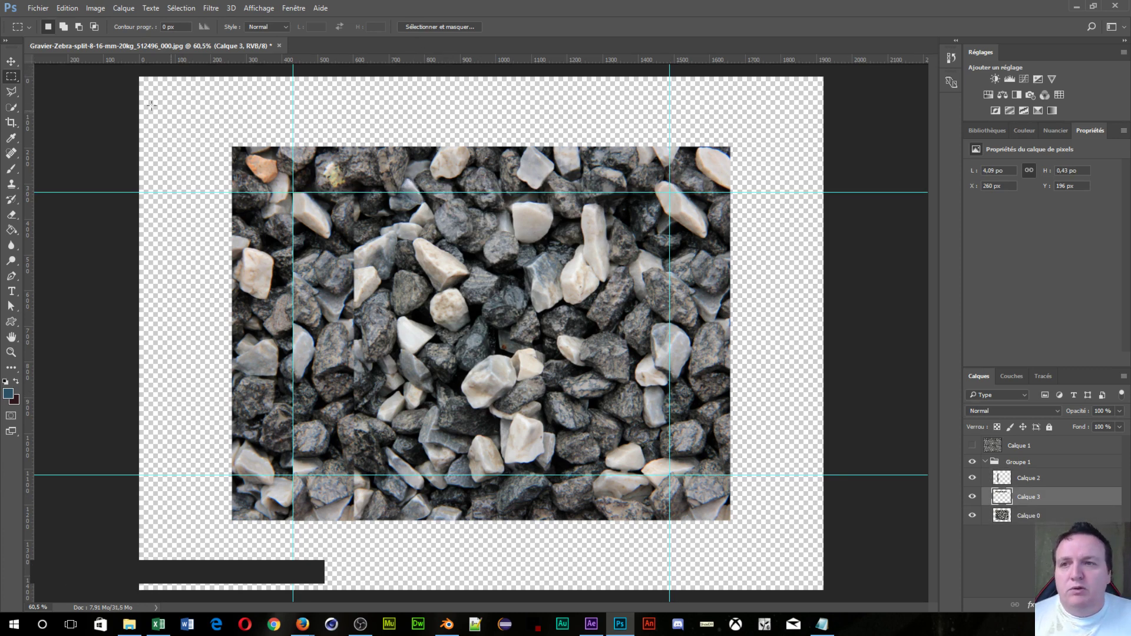
# Step: Move the copied horizontal strip straight down to Y 988 px so its lower edge sits on the lower guide
pyautogui.press('v')
pyautogui.moveTo(504, 166); pyautogui.dragTo(521, 444)
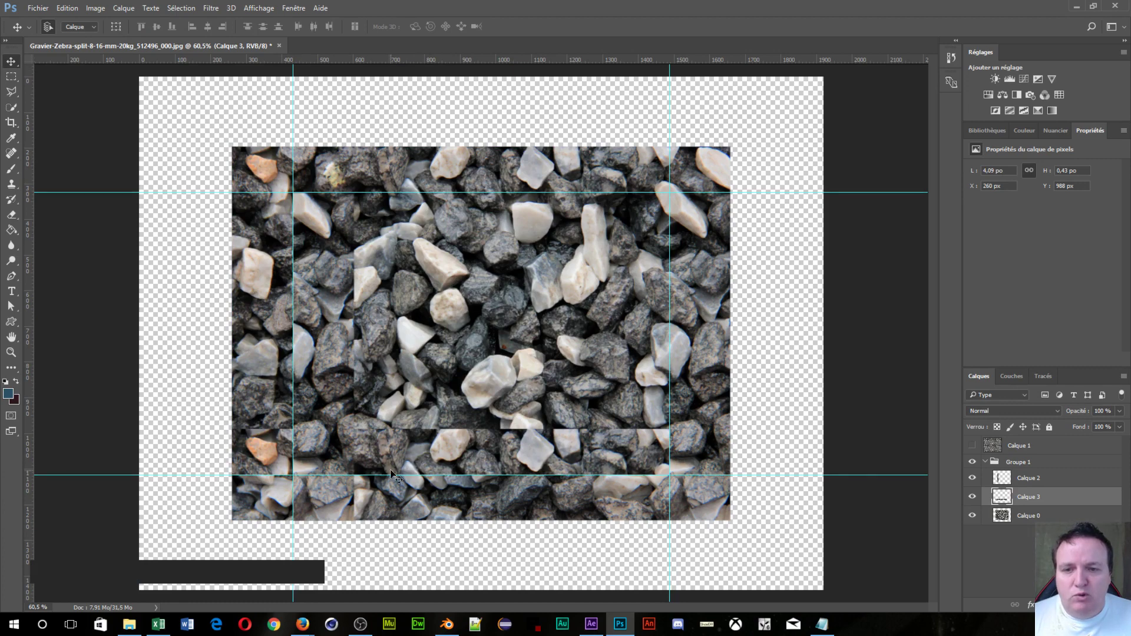
pyautogui.scroll(2, 408, 465)
pyautogui.scroll(3, 399, 413)
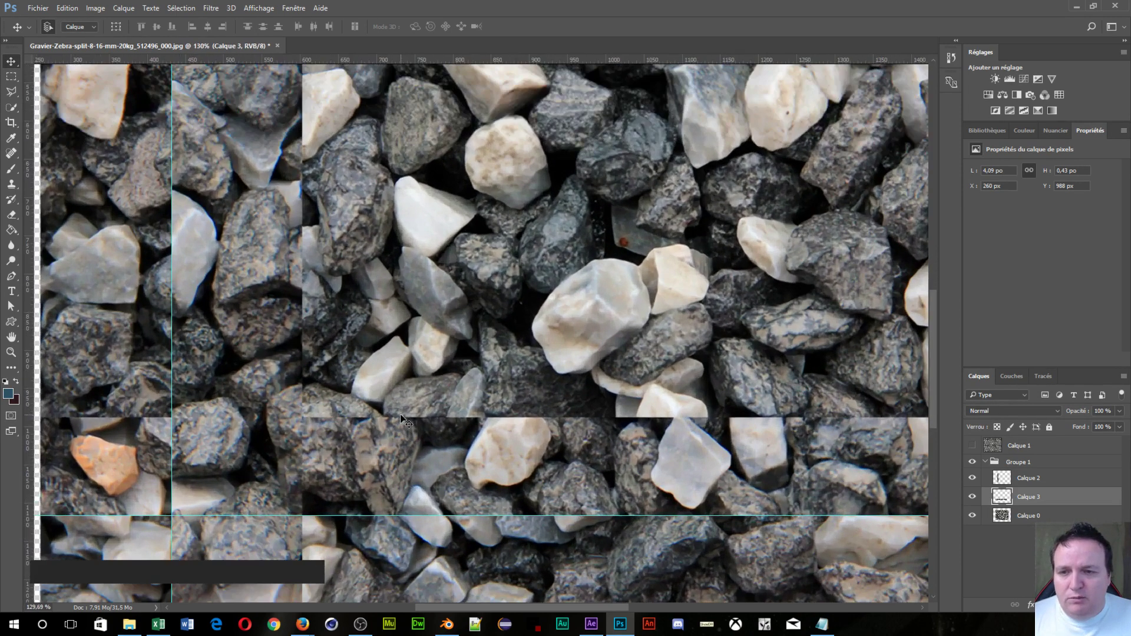
pyautogui.scroll(-4, 404, 419)
pyautogui.scroll(2, 270, 287)
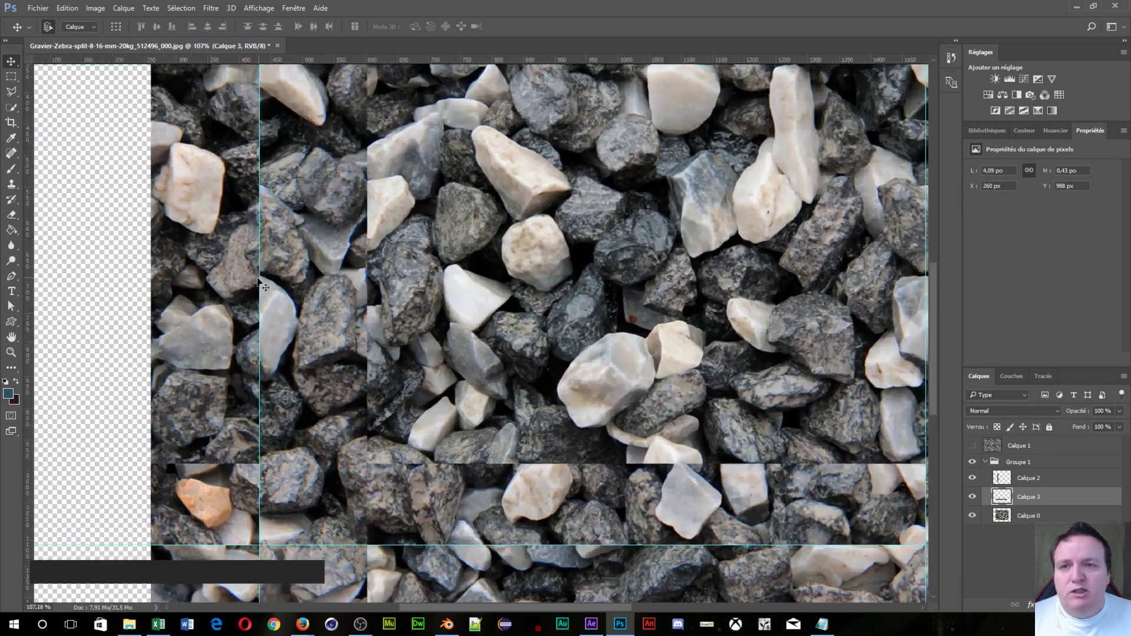
pyautogui.scroll(-4, 294, 289)
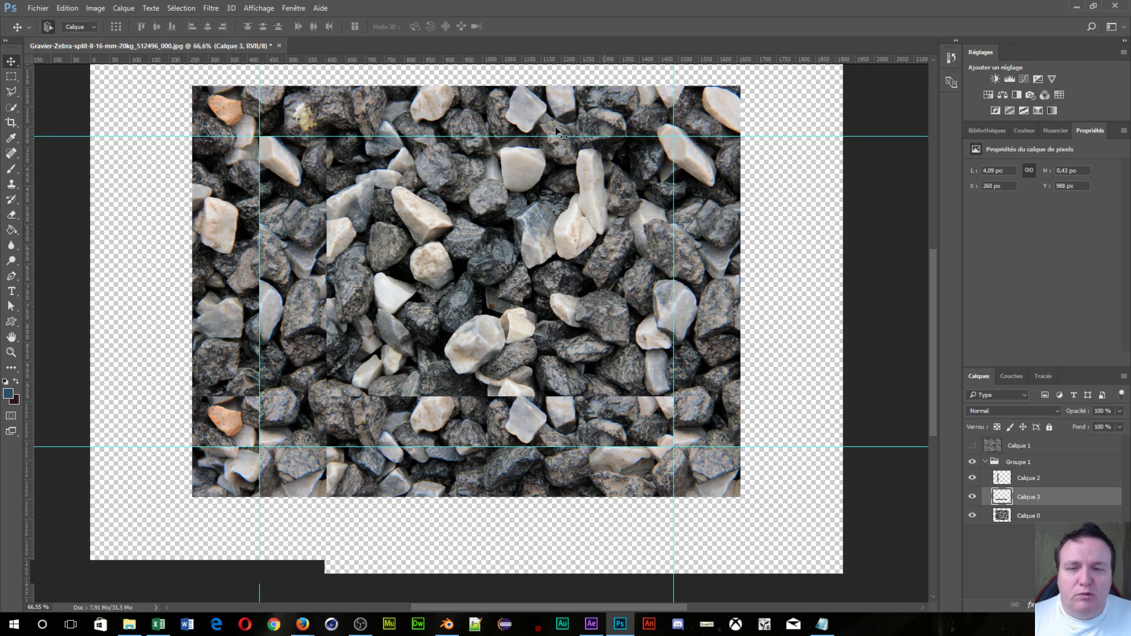
# Step: Select the upper-right gravel corner outside the guides and copy it from Calque 0 to a new layer
pyautogui.click(11, 76)
pyautogui.moveTo(745, 77); pyautogui.dragTo(671, 136)
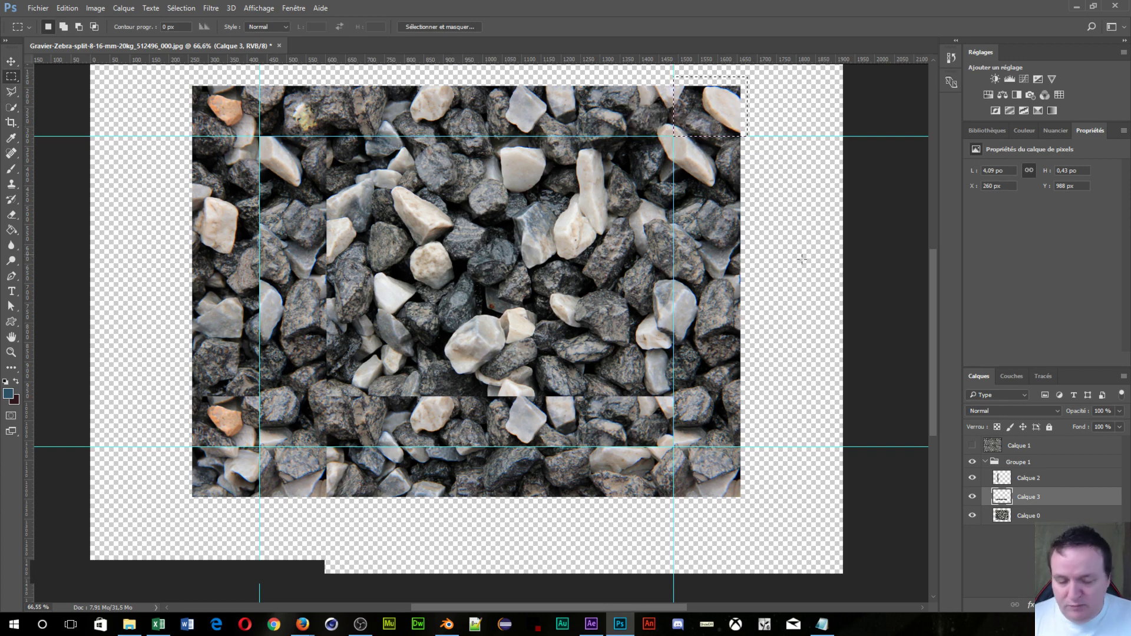
pyautogui.click(1020, 517)
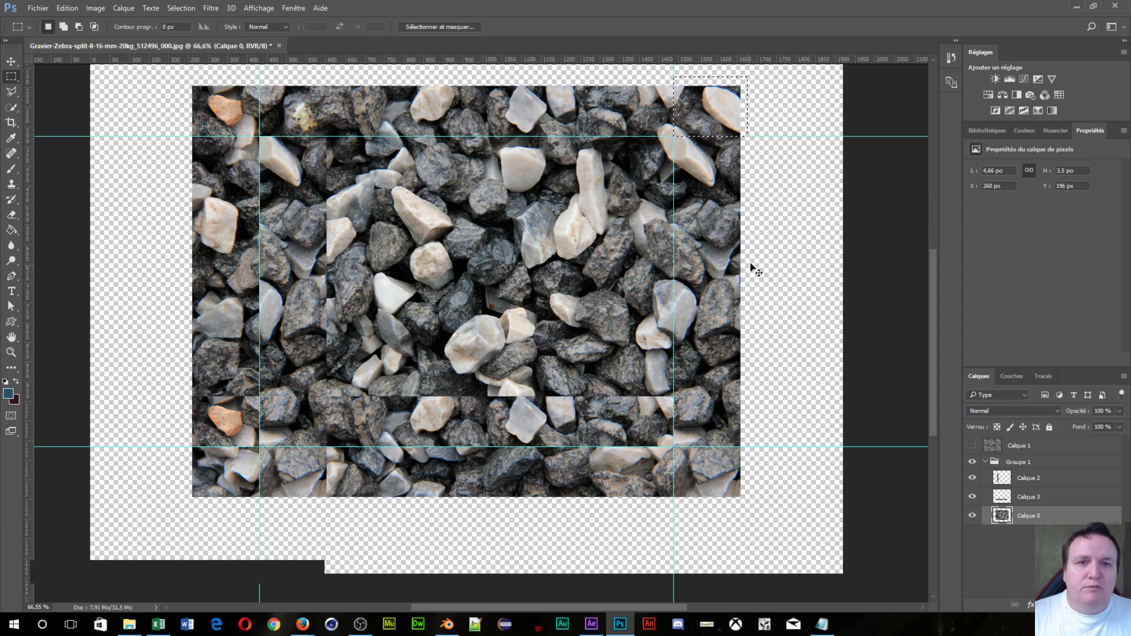
pyautogui.hotkey('ctrl', 'j')
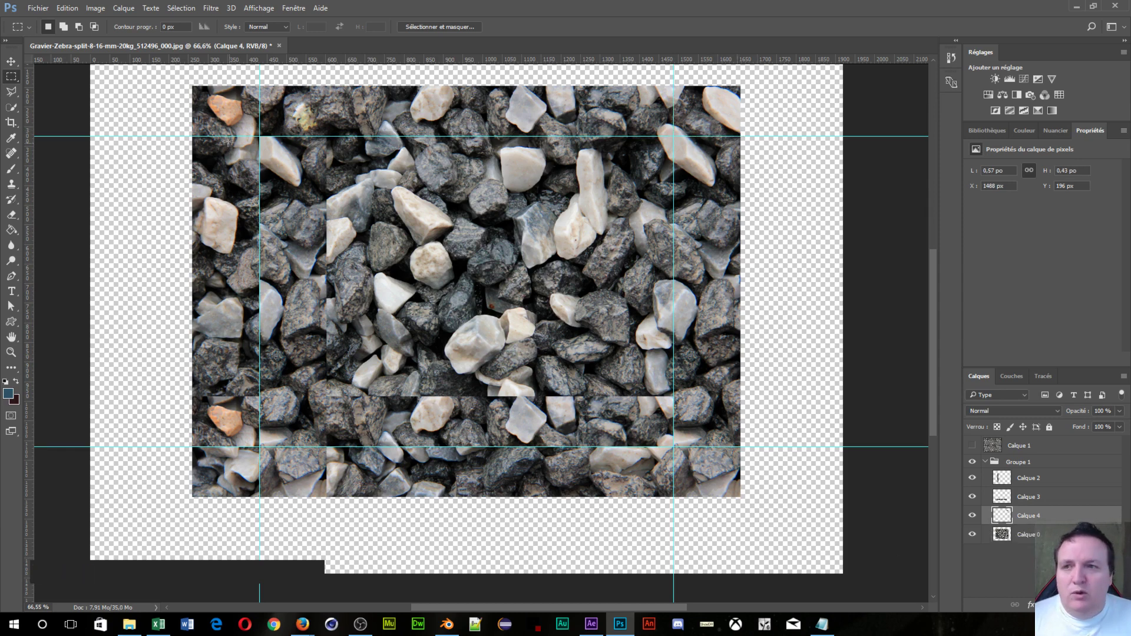
# Step: Move the corner piece inside the lower-left guide intersection, at X 432 px and Y 988 px, and place its layer above Calque 2 in the group
pyautogui.press('v')
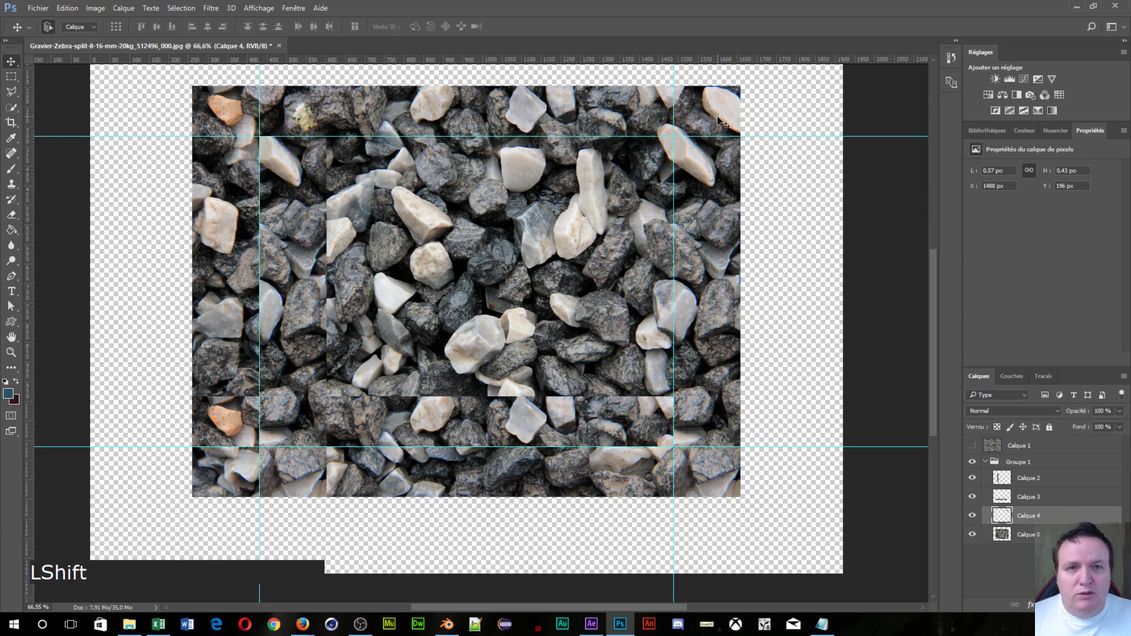
pyautogui.moveTo(712, 118); pyautogui.dragTo(302, 433)
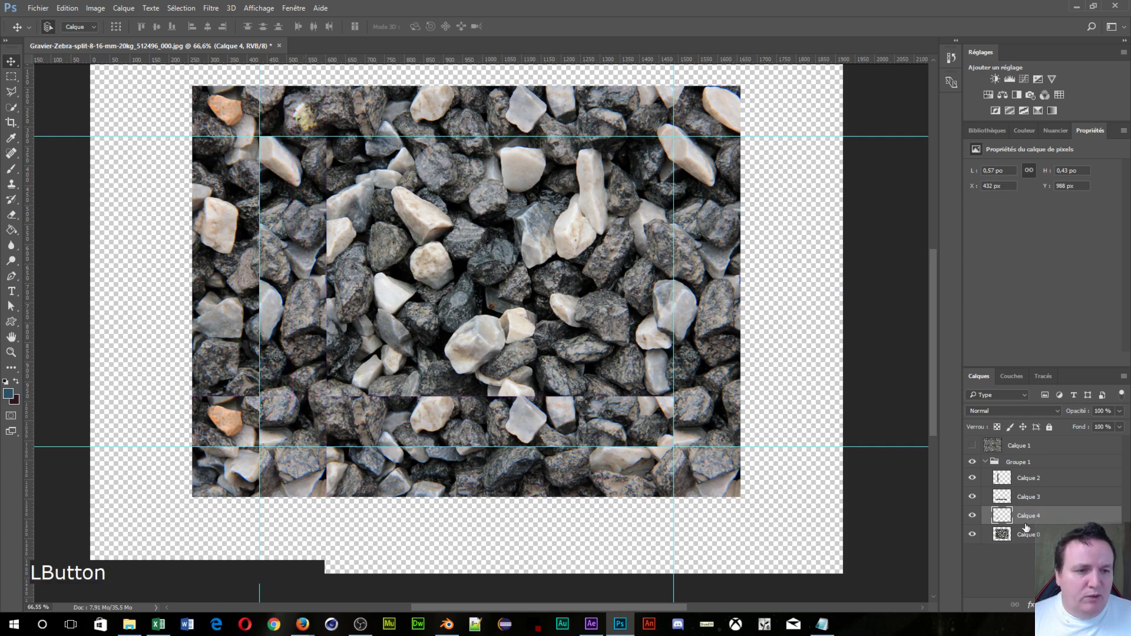
pyautogui.moveTo(1026, 526); pyautogui.dragTo(1026, 471)
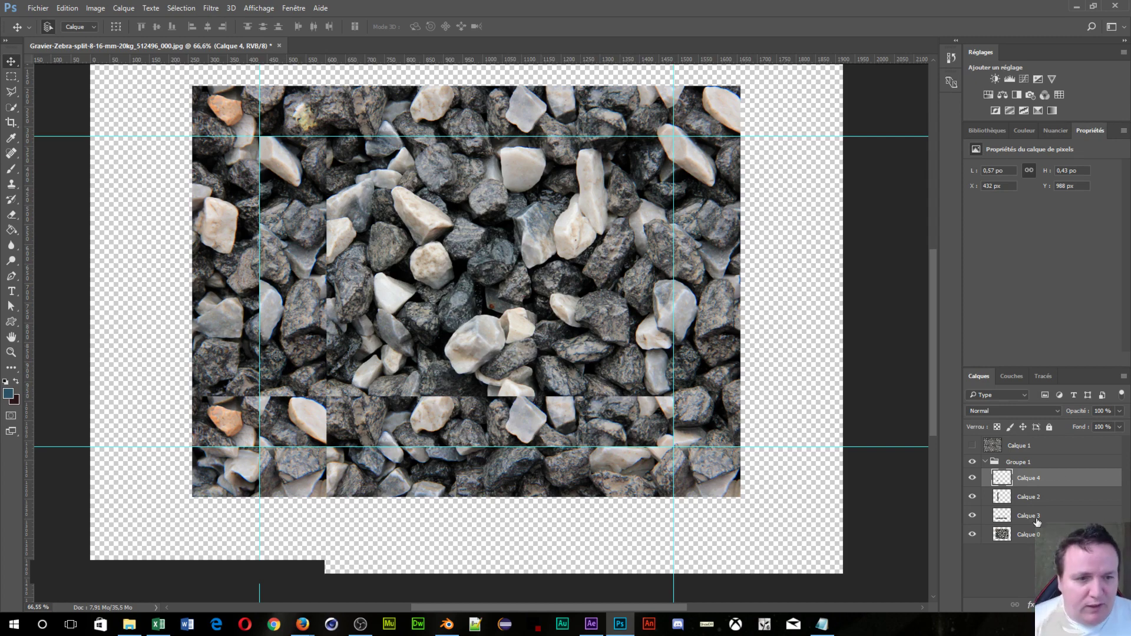
pyautogui.scroll(1, 498, 413)
pyautogui.scroll(-1, 263, 142)
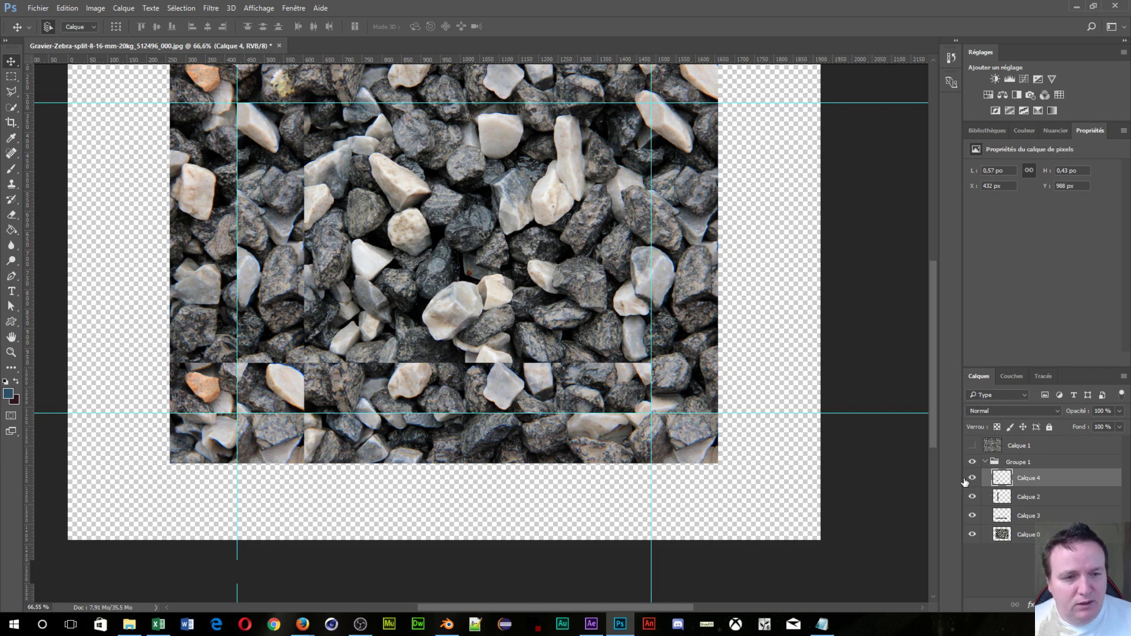
# Step: Hide Calque 2 and Calque 3, and add a layer mask to Calque 4
pyautogui.click(971, 497)
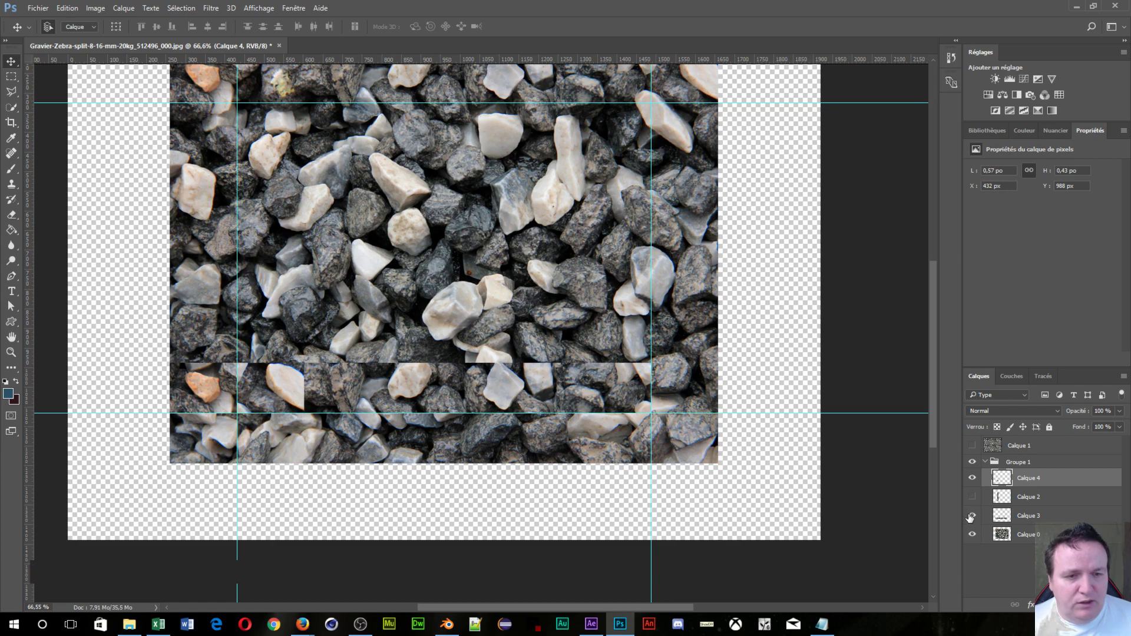
pyautogui.click(971, 516)
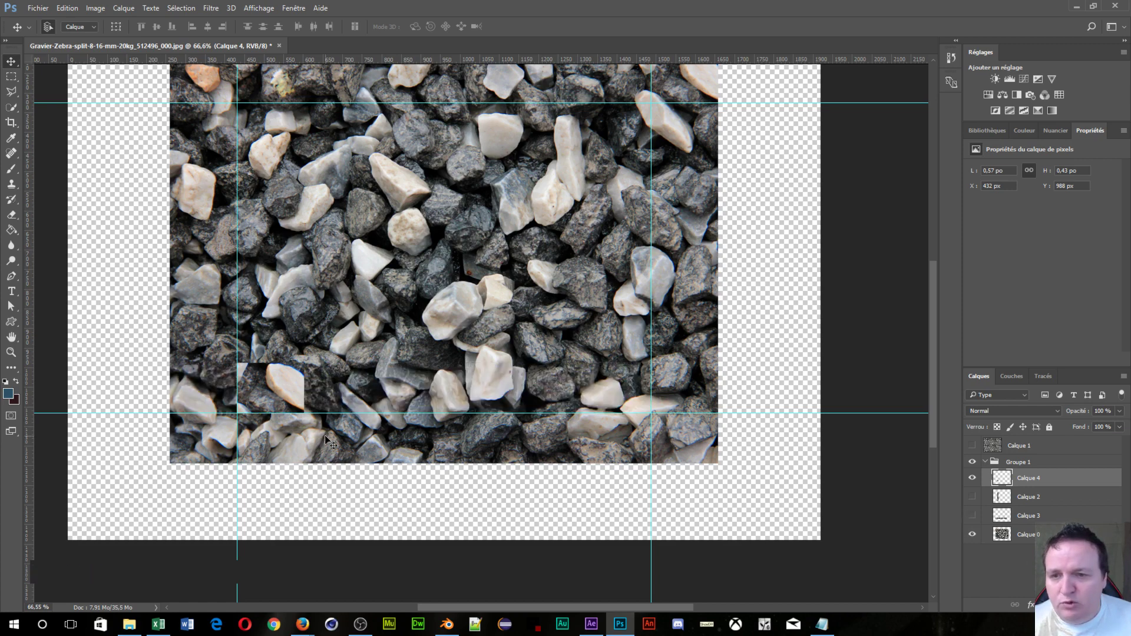
pyautogui.scroll(5, 327, 441)
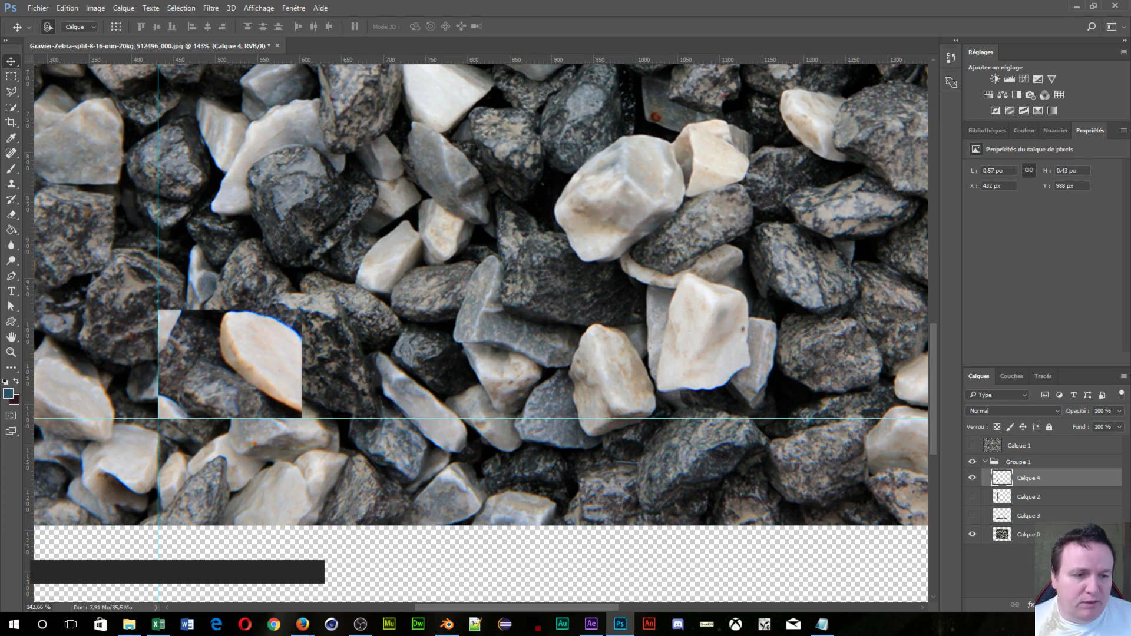
pyautogui.click(1046, 605)
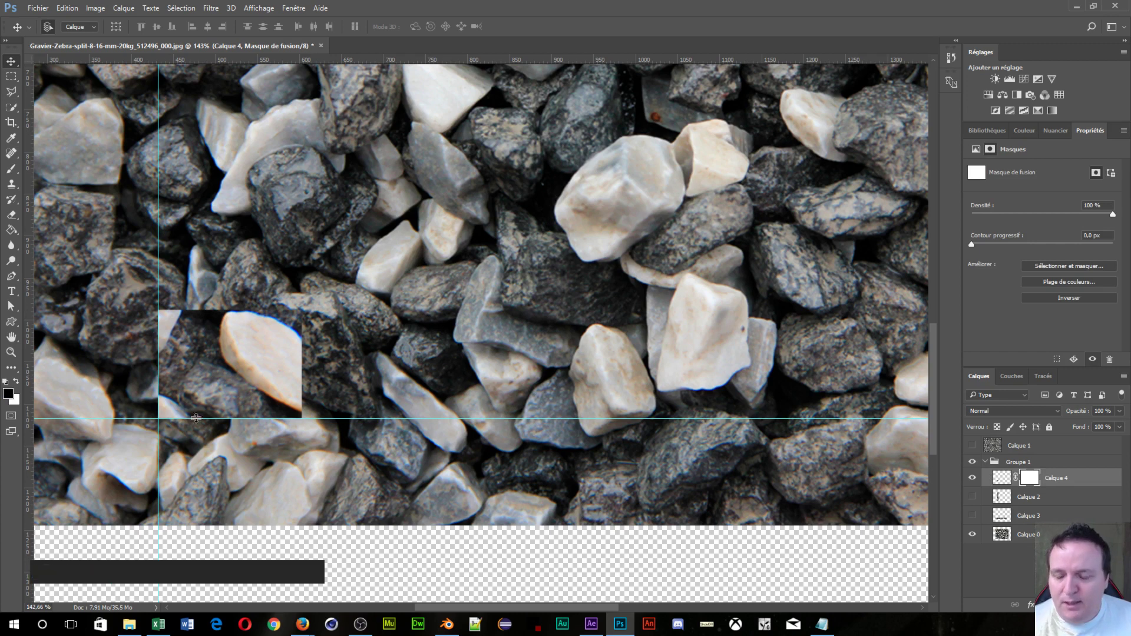
# Step: Paint black with a smaller brush on Calque 4's mask to hide the corner piece's white stone and hard upper edge
pyautogui.press('b')
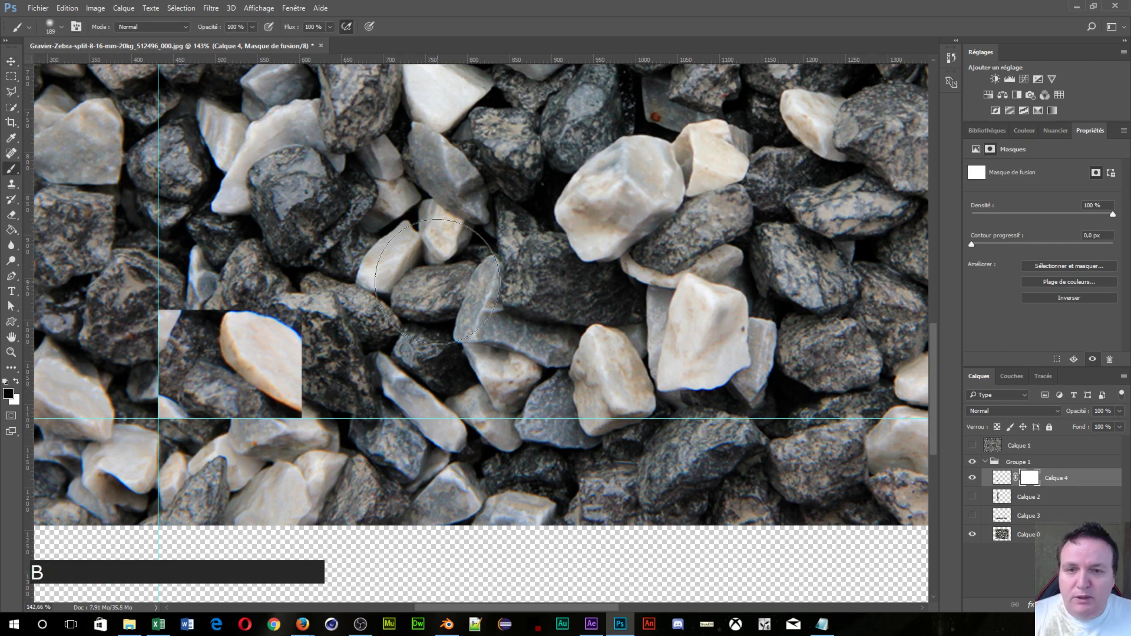
pyautogui.keyDown('shift'); pyautogui.rightClick(448, 253); pyautogui.keyUp('shift')
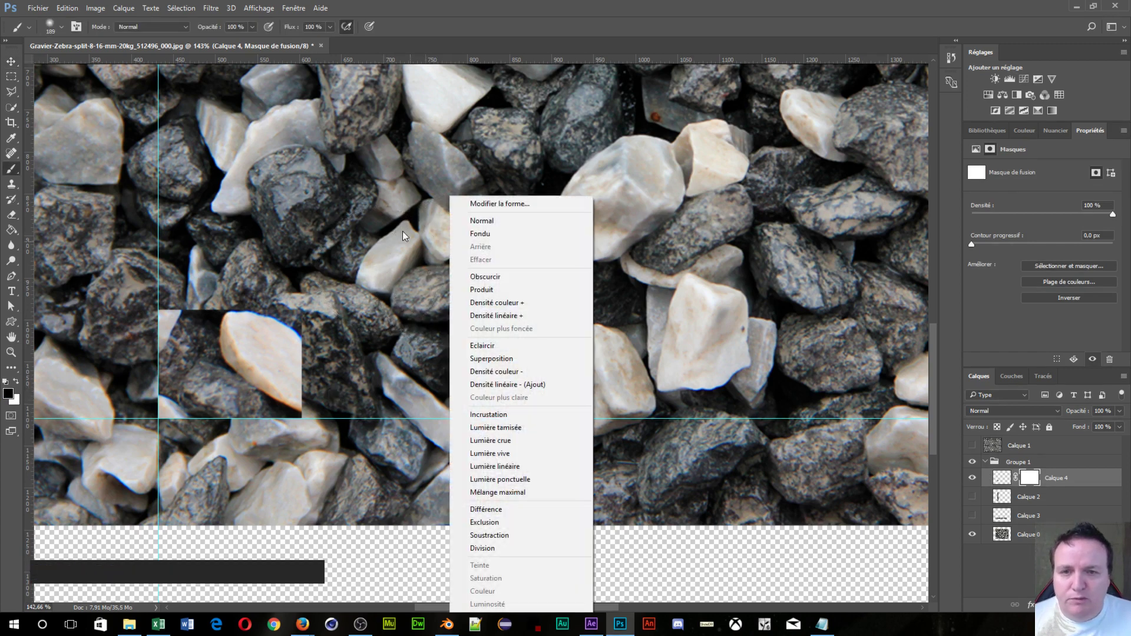
pyautogui.rightClick(404, 236)
pyautogui.moveTo(347, 218); pyautogui.dragTo(341, 199)
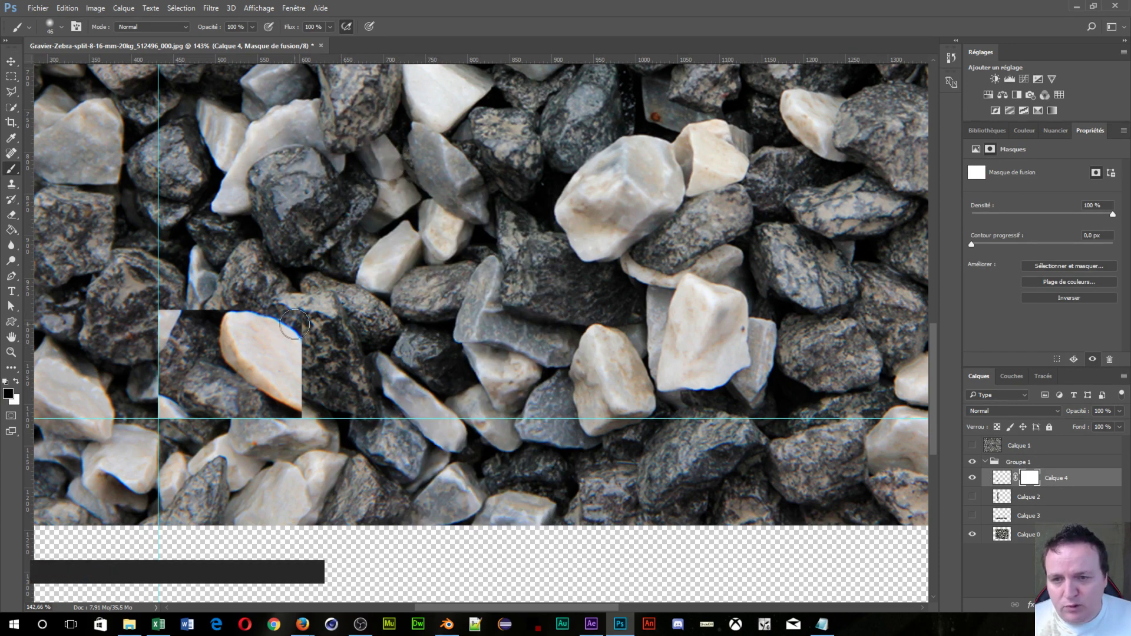
pyautogui.moveTo(294, 323)
pyautogui.mouseDown()
pyautogui.moveTo(268, 318)
pyautogui.moveTo(250, 332)
pyautogui.moveTo(301, 343)
pyautogui.moveTo(309, 385)
pyautogui.moveTo(294, 404)
pyautogui.moveTo(237, 313)
pyautogui.moveTo(338, 406)
pyautogui.moveTo(303, 422)
pyautogui.moveTo(318, 412)
pyautogui.moveTo(300, 386)
pyautogui.mouseUp()
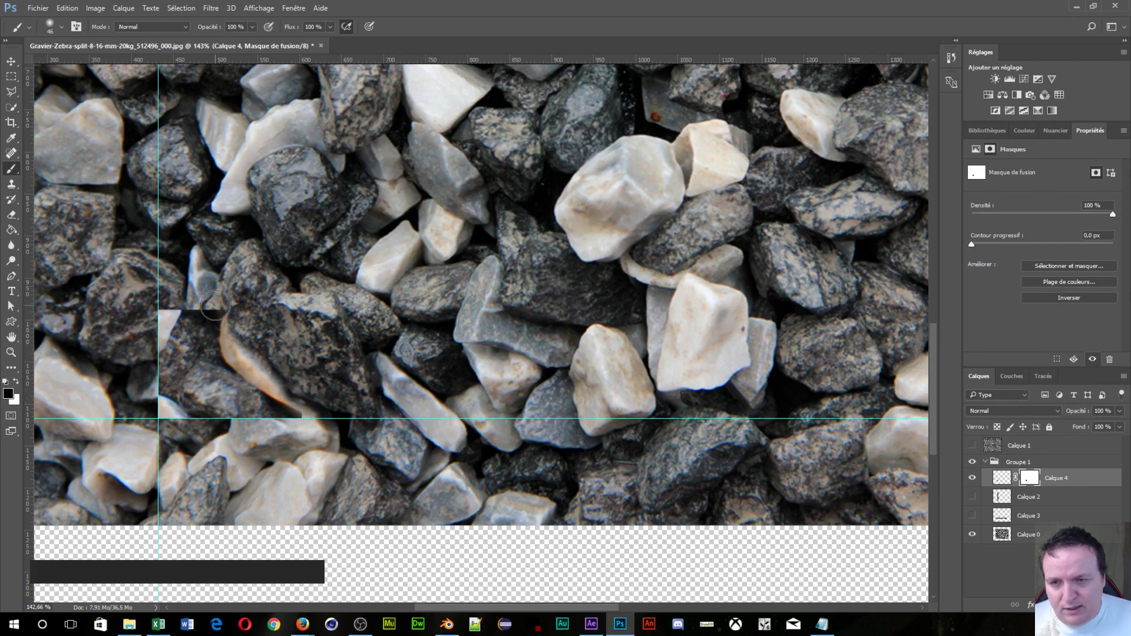
pyautogui.moveTo(214, 305); pyautogui.dragTo(259, 361)
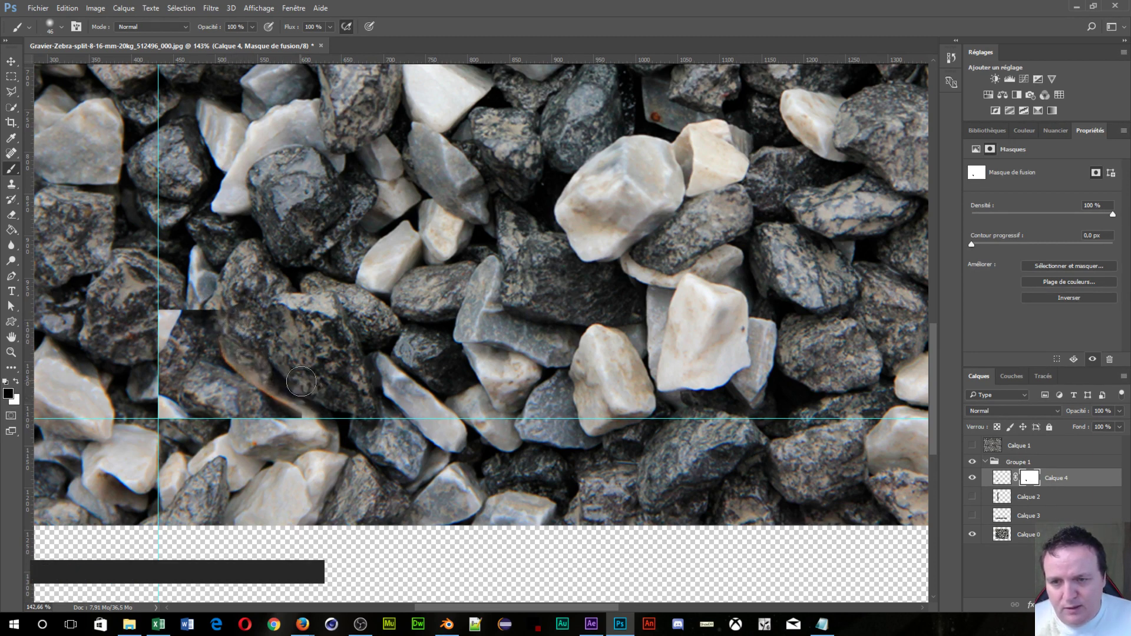
pyautogui.keyDown('alt'); pyautogui.rightClick(328, 336); pyautogui.keyUp('alt')
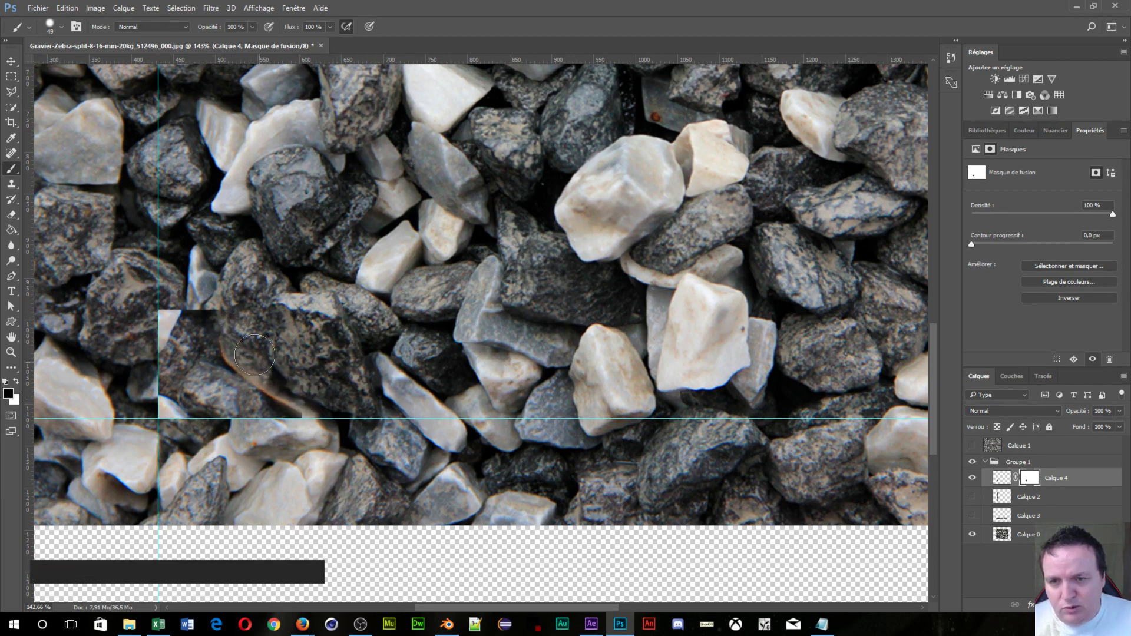
pyautogui.moveTo(255, 355)
pyautogui.mouseDown()
pyautogui.moveTo(315, 396)
pyautogui.moveTo(250, 356)
pyautogui.moveTo(212, 302)
pyautogui.moveTo(210, 322)
pyautogui.moveTo(210, 289)
pyautogui.moveTo(205, 325)
pyautogui.moveTo(217, 321)
pyautogui.moveTo(180, 334)
pyautogui.moveTo(191, 312)
pyautogui.moveTo(177, 353)
pyautogui.moveTo(191, 337)
pyautogui.moveTo(224, 336)
pyautogui.moveTo(173, 362)
pyautogui.moveTo(191, 340)
pyautogui.moveTo(180, 356)
pyautogui.moveTo(229, 342)
pyautogui.moveTo(191, 356)
pyautogui.moveTo(247, 358)
pyautogui.moveTo(196, 345)
pyautogui.mouseUp()
pyautogui.keyDown('alt'); pyautogui.rightClick(216, 320); pyautogui.keyUp('alt')
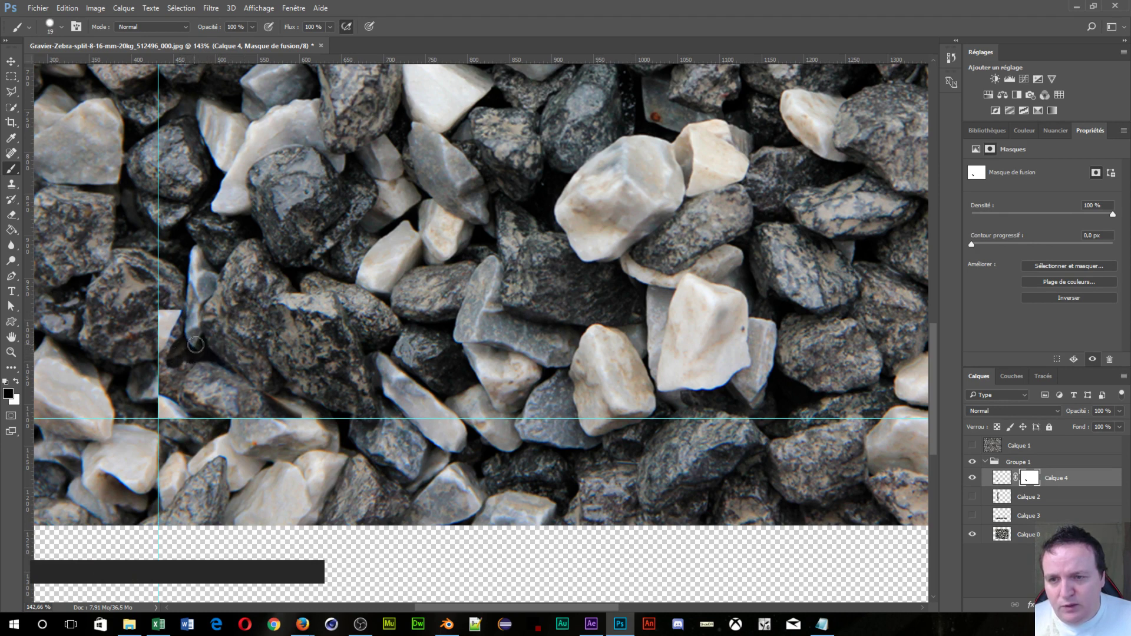
# Step: Refine Calque 4's mask in black and white along the piece's lower-right edge and beside the pale fragment at the left guide
pyautogui.moveTo(275, 389)
pyautogui.mouseDown()
pyautogui.moveTo(315, 389)
pyautogui.moveTo(313, 403)
pyautogui.mouseUp()
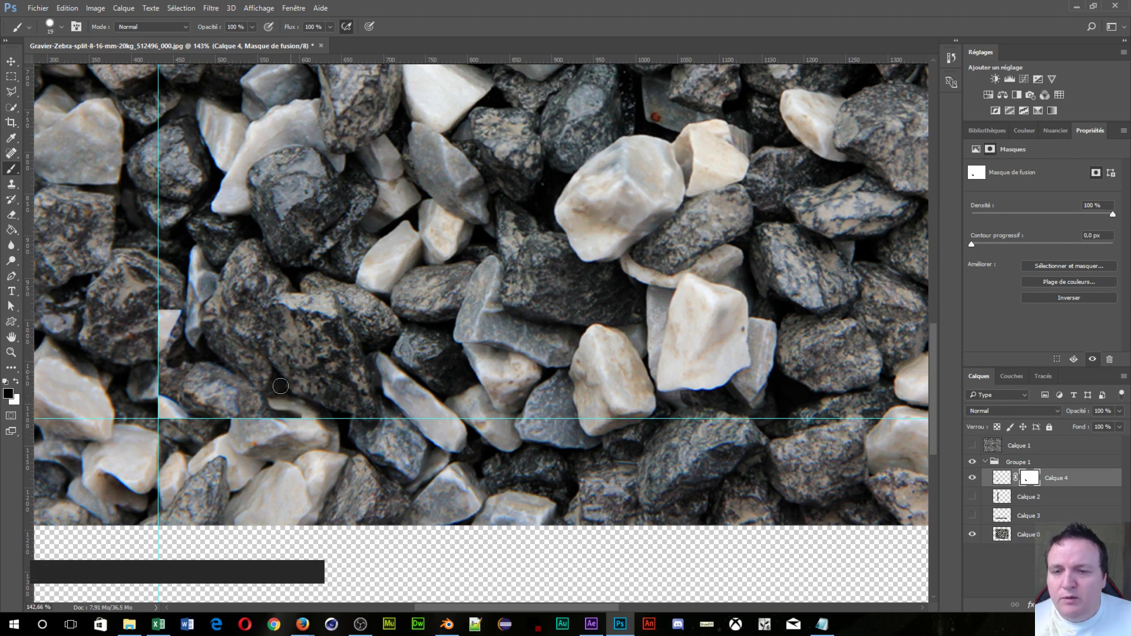
pyautogui.moveTo(184, 361); pyautogui.dragTo(174, 368)
pyautogui.press('x')
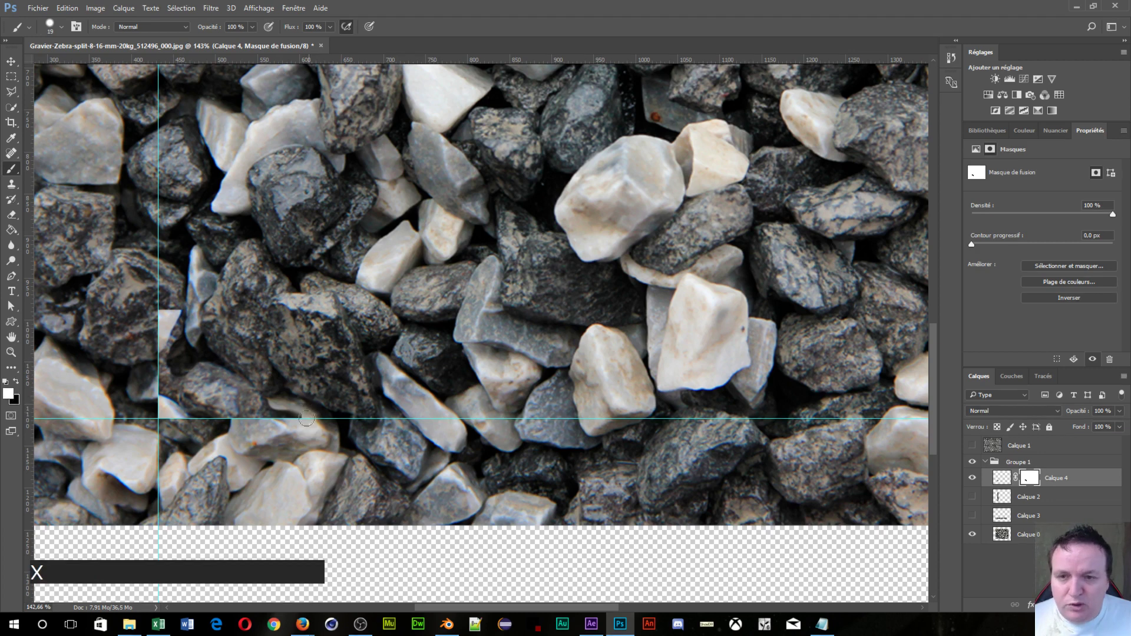
pyautogui.moveTo(287, 403)
pyautogui.mouseDown()
pyautogui.moveTo(277, 410)
pyautogui.moveTo(307, 422)
pyautogui.moveTo(277, 390)
pyautogui.moveTo(293, 400)
pyautogui.mouseUp()
pyautogui.press('x')
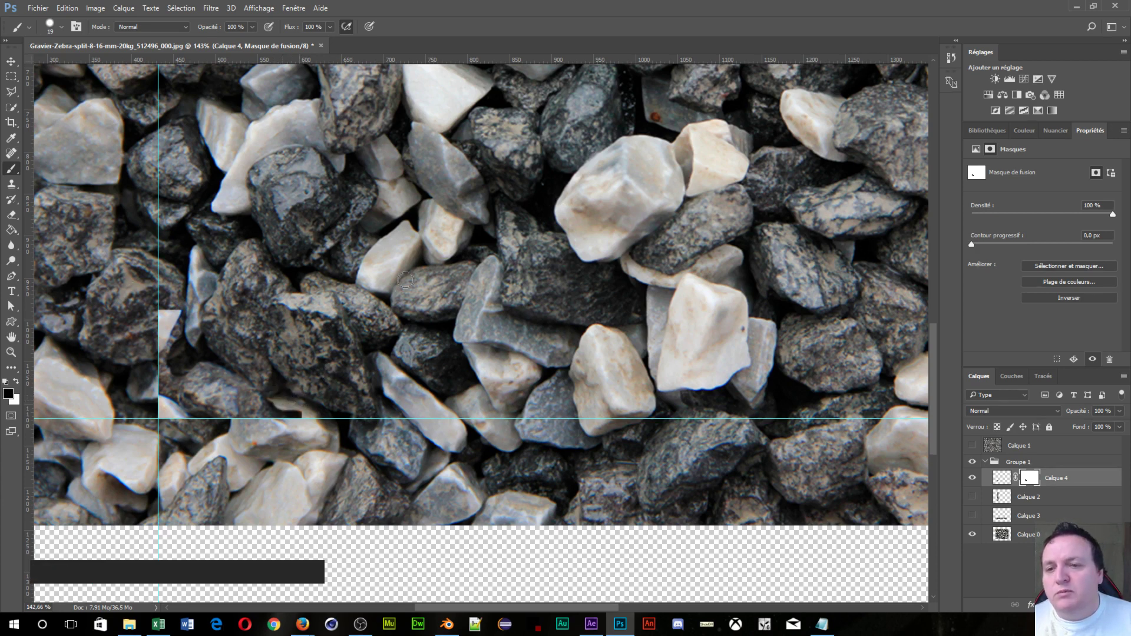
pyautogui.moveTo(277, 416)
pyautogui.mouseDown()
pyautogui.moveTo(339, 407)
pyautogui.moveTo(308, 388)
pyautogui.moveTo(288, 406)
pyautogui.mouseUp()
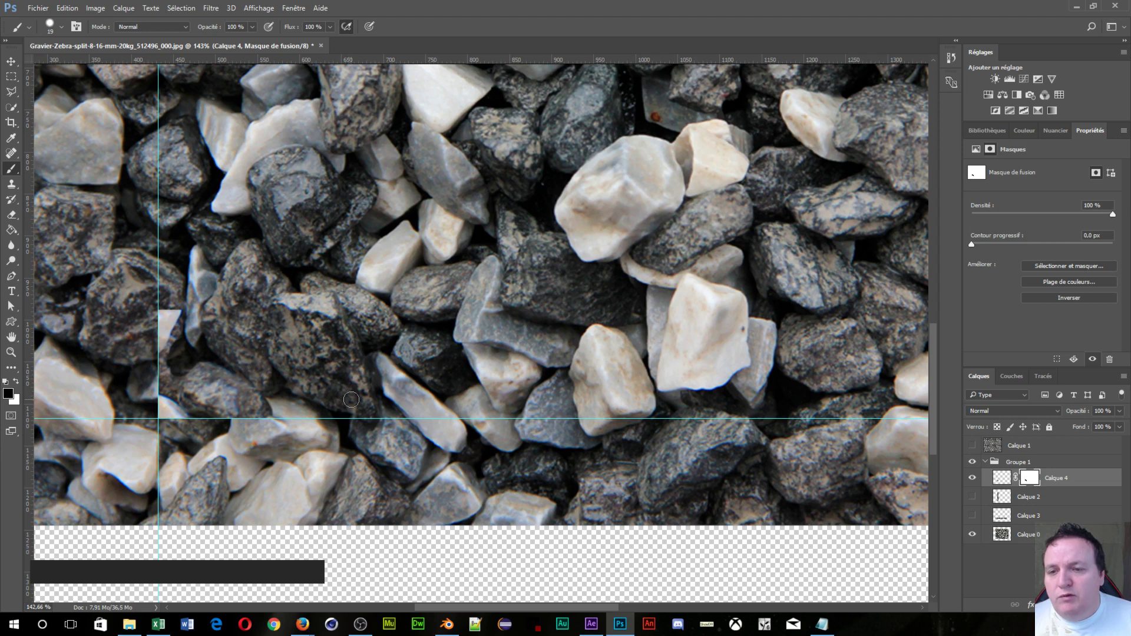
pyautogui.moveTo(177, 352); pyautogui.dragTo(188, 336)
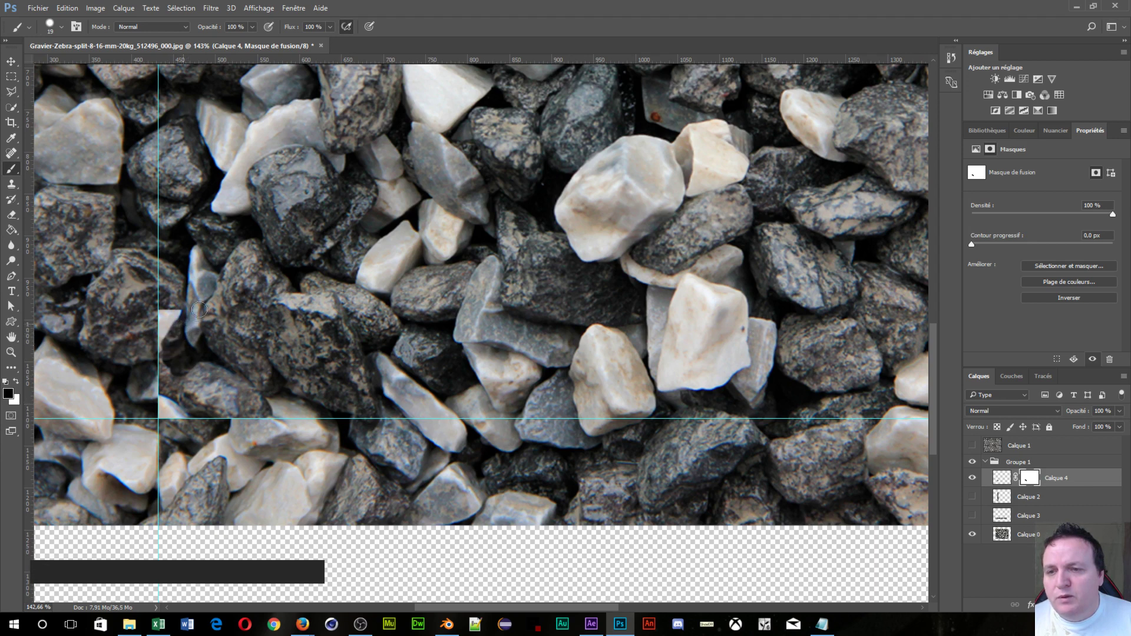
pyautogui.moveTo(173, 356)
pyautogui.mouseDown()
pyautogui.moveTo(193, 334)
pyautogui.moveTo(183, 317)
pyautogui.mouseUp()
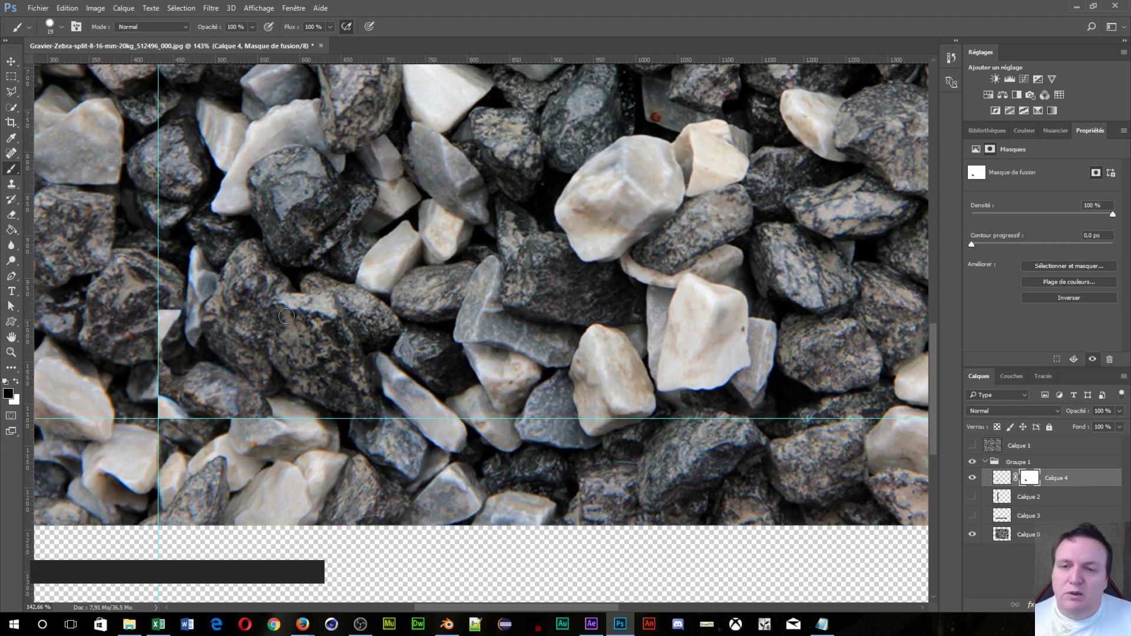
# Step: Show Calque 2 again and mask out Calque 4's pale remnant beside the left guide, above the lower guide
pyautogui.scroll(-1, 336, 293)
pyautogui.scroll(-2, 336, 292)
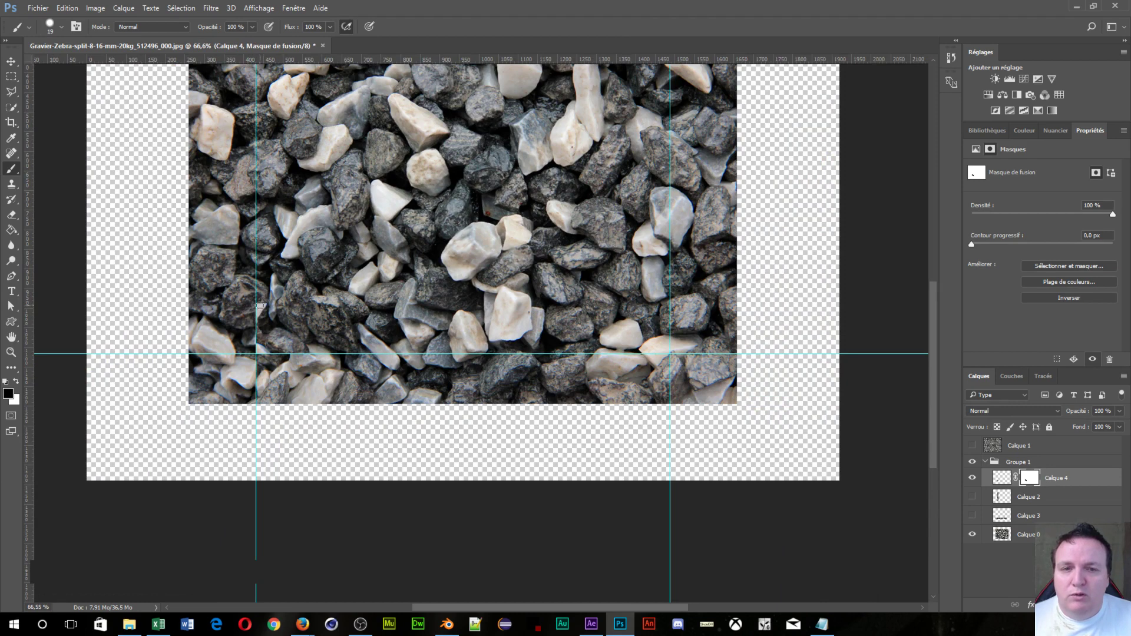
pyautogui.click(972, 497)
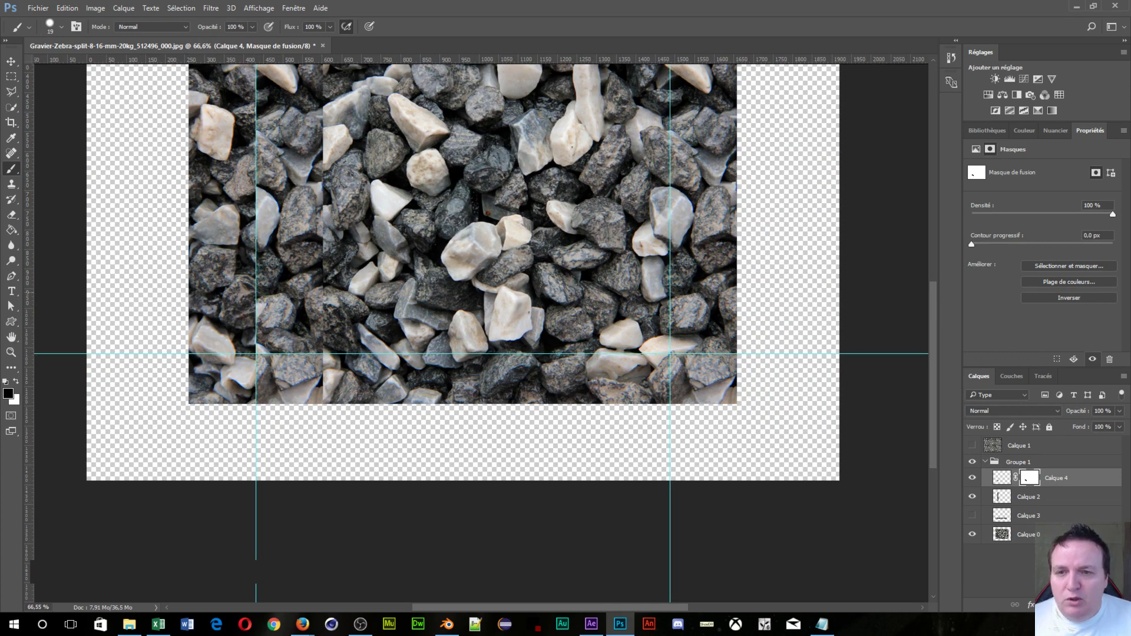
pyautogui.scroll(5, 264, 339)
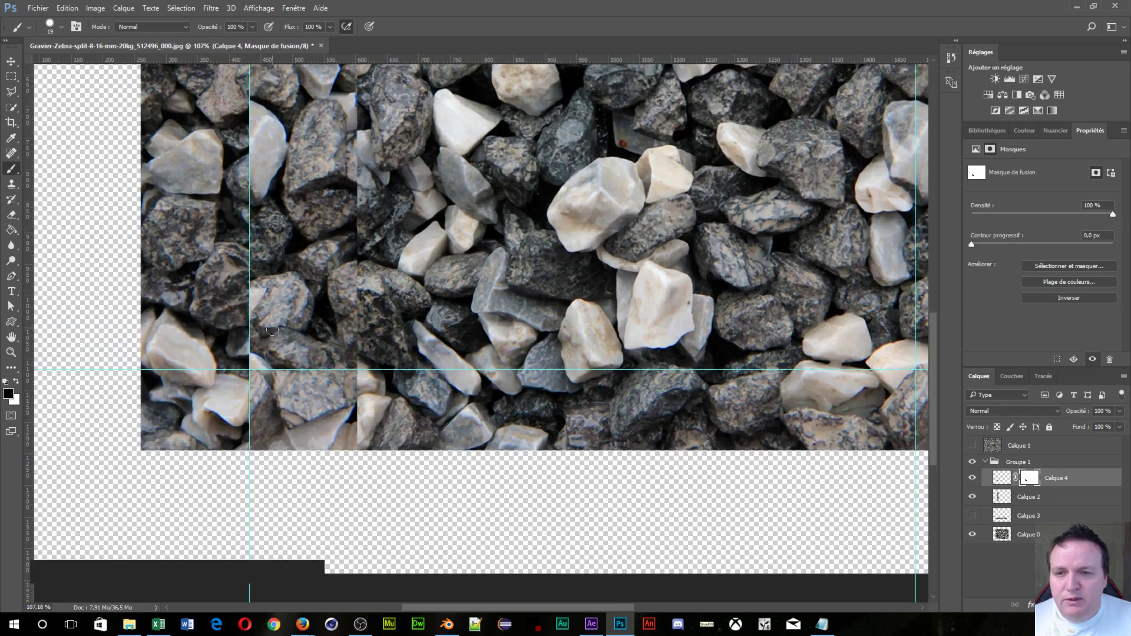
pyautogui.scroll(1, 271, 328)
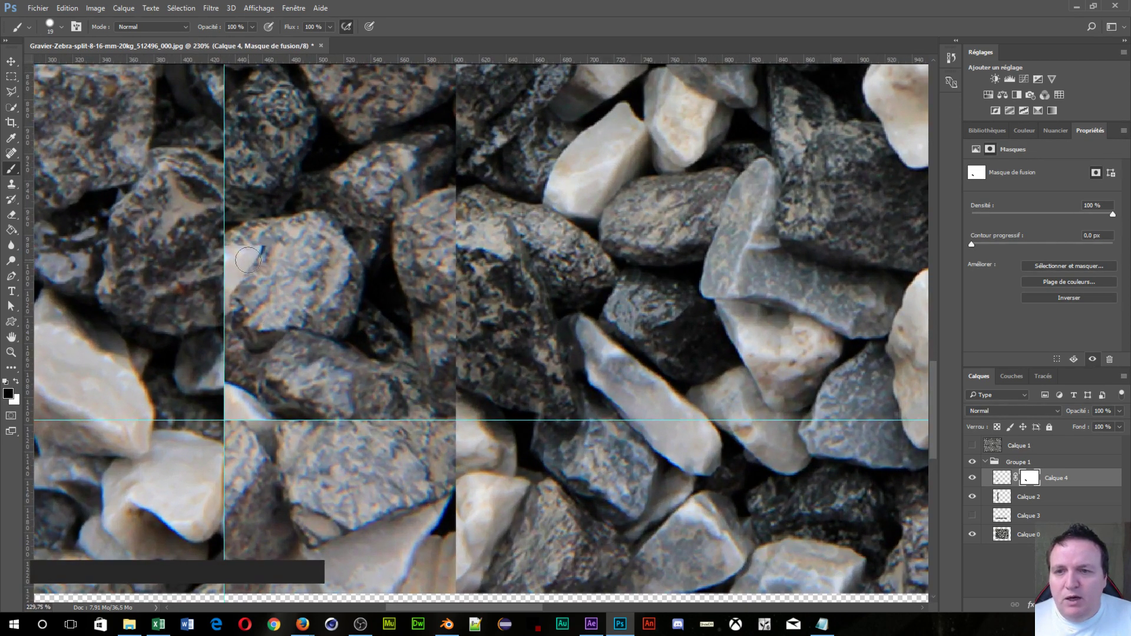
pyautogui.moveTo(254, 249)
pyautogui.mouseDown()
pyautogui.moveTo(247, 279)
pyautogui.moveTo(257, 248)
pyautogui.moveTo(224, 243)
pyautogui.moveTo(212, 257)
pyautogui.moveTo(233, 233)
pyautogui.moveTo(230, 297)
pyautogui.mouseUp()
pyautogui.click(234, 295)
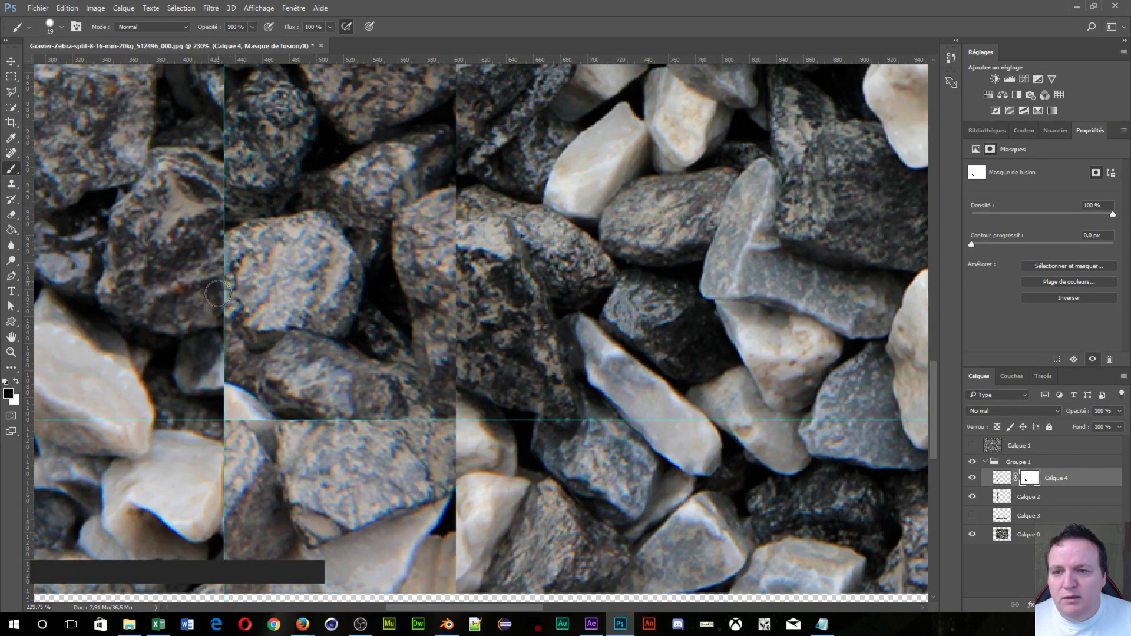
pyautogui.scroll(-3, 359, 268)
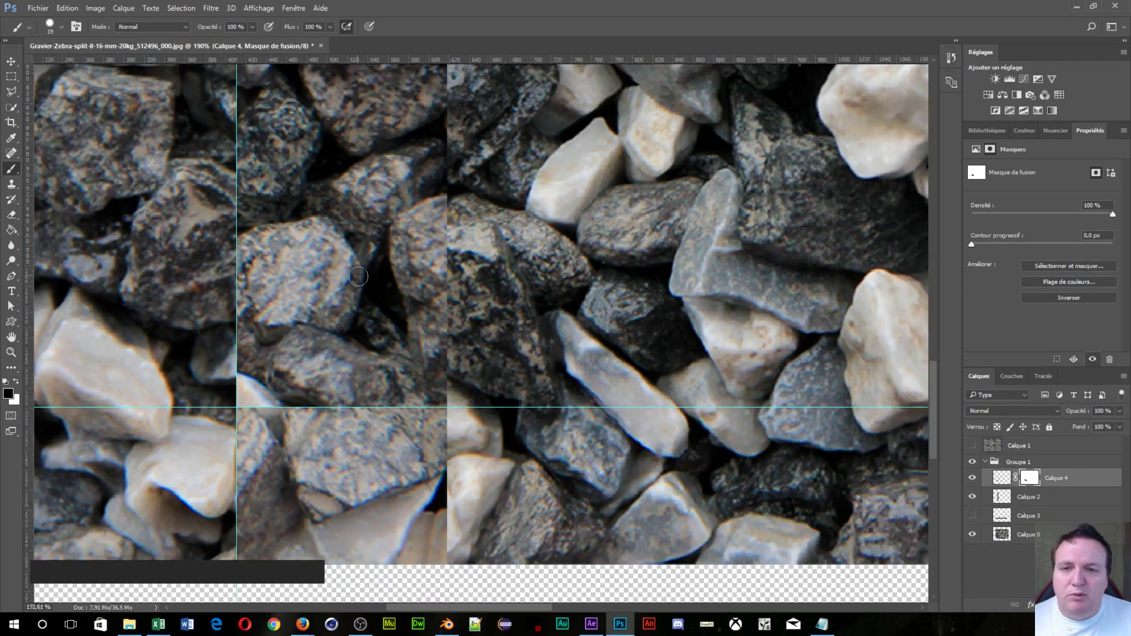
pyautogui.scroll(3, 448, 324)
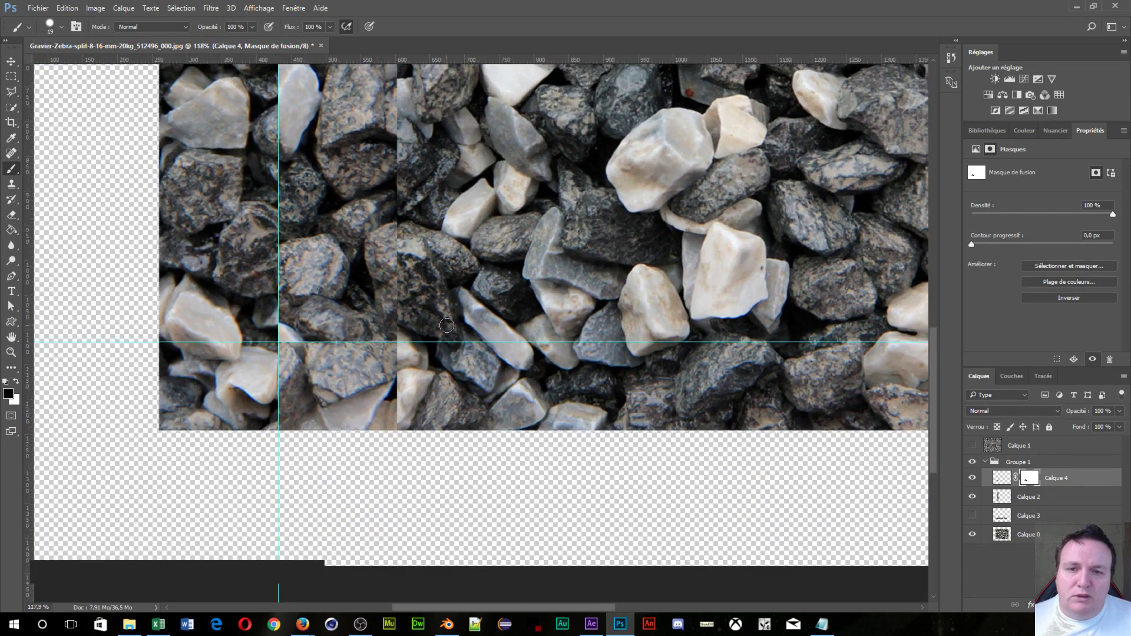
# Step: Toggle Calque 3's visibility to compare the lower-left corner with and without the horizontal strip
pyautogui.click(976, 517)
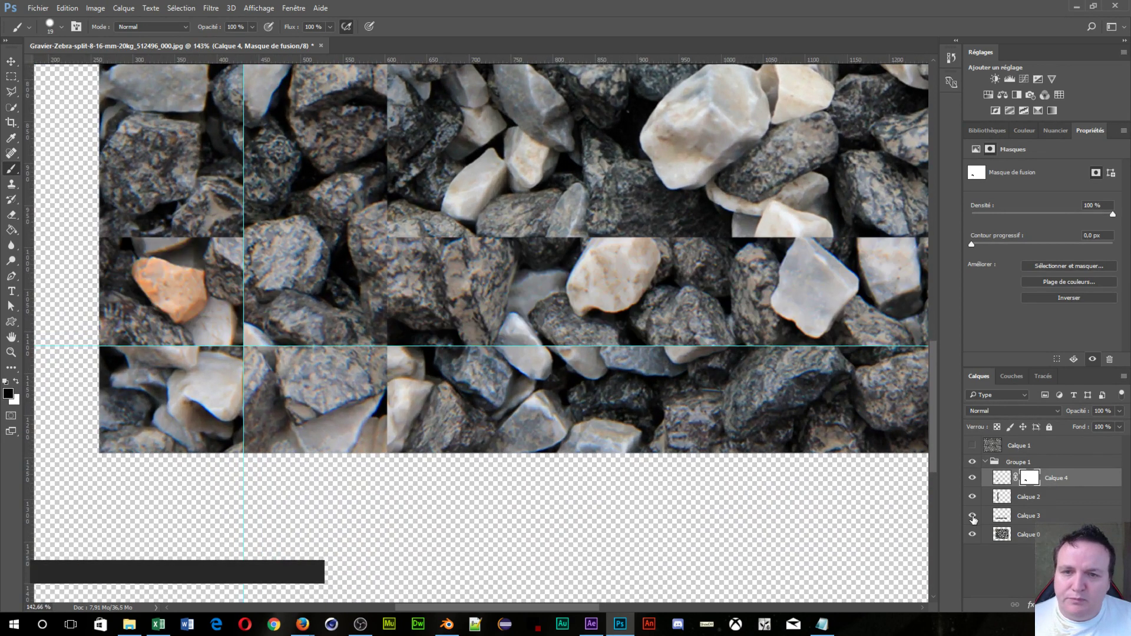
pyautogui.click(973, 519)
pyautogui.click(973, 517)
pyautogui.click(972, 517)
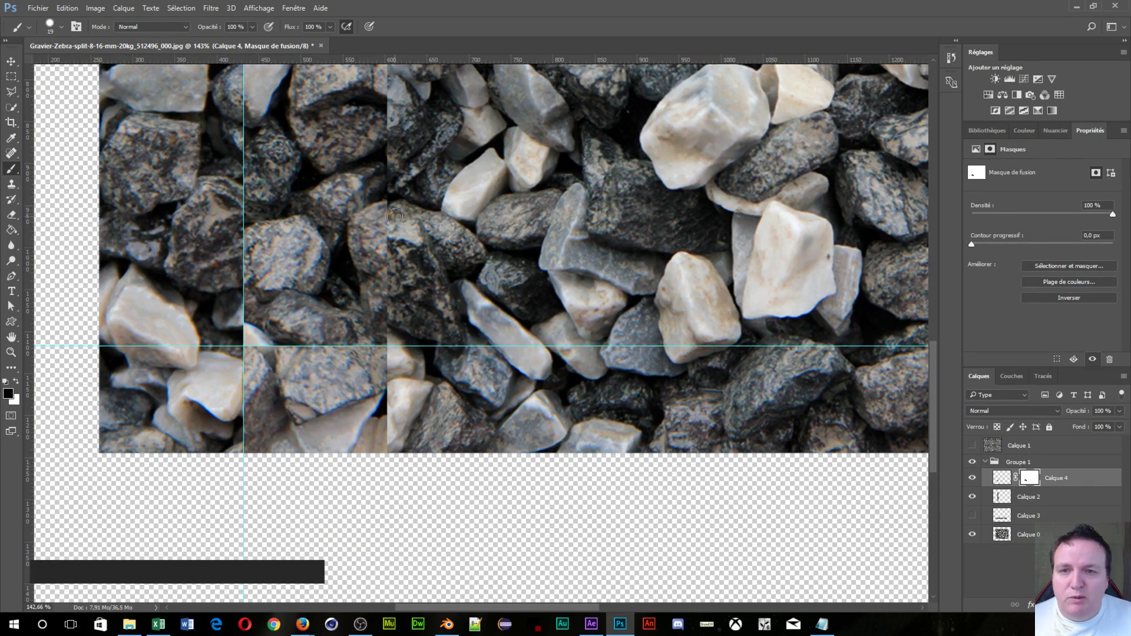
# Step: Add a layer mask to Calque 2, the vertical strip along the left guide
pyautogui.click(392, 238)
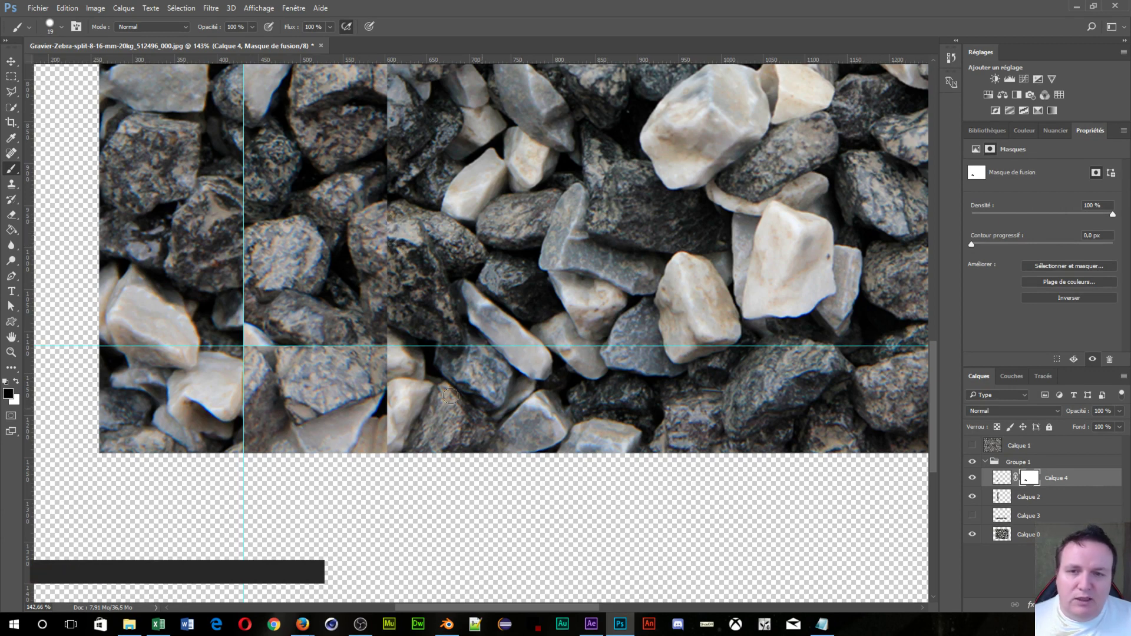
pyautogui.click(392, 266)
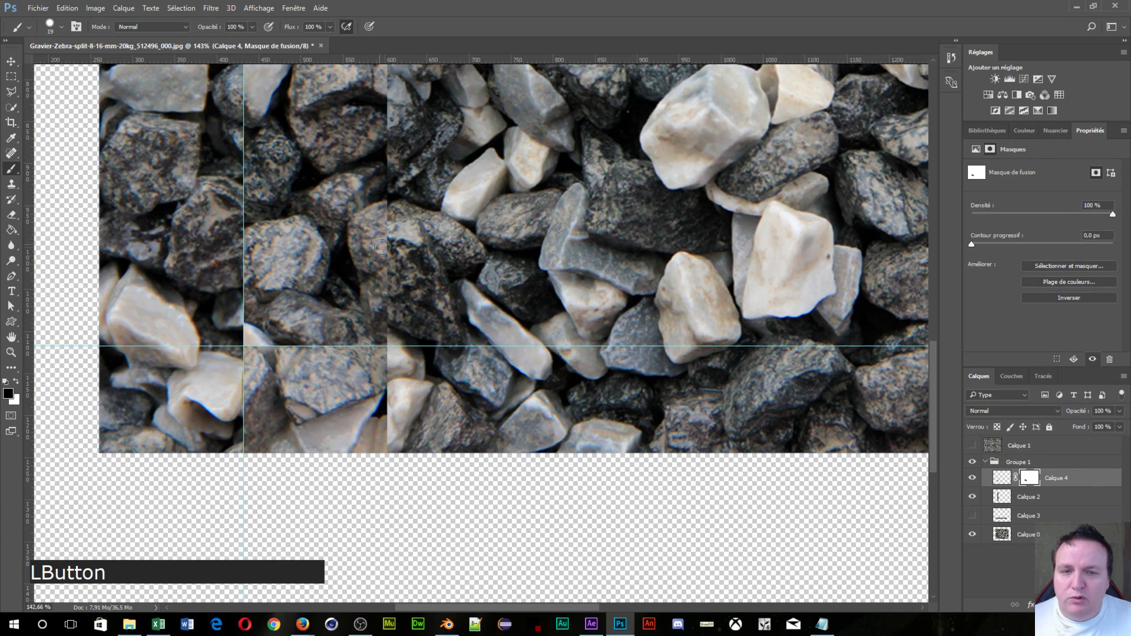
pyautogui.click(1025, 498)
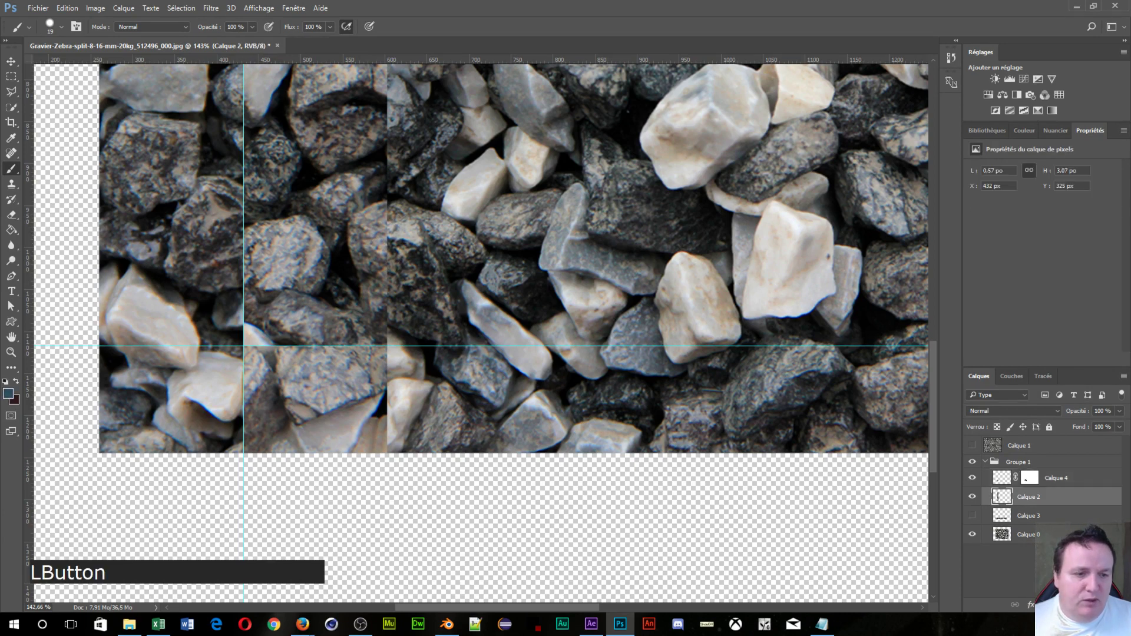
pyautogui.click(1046, 604)
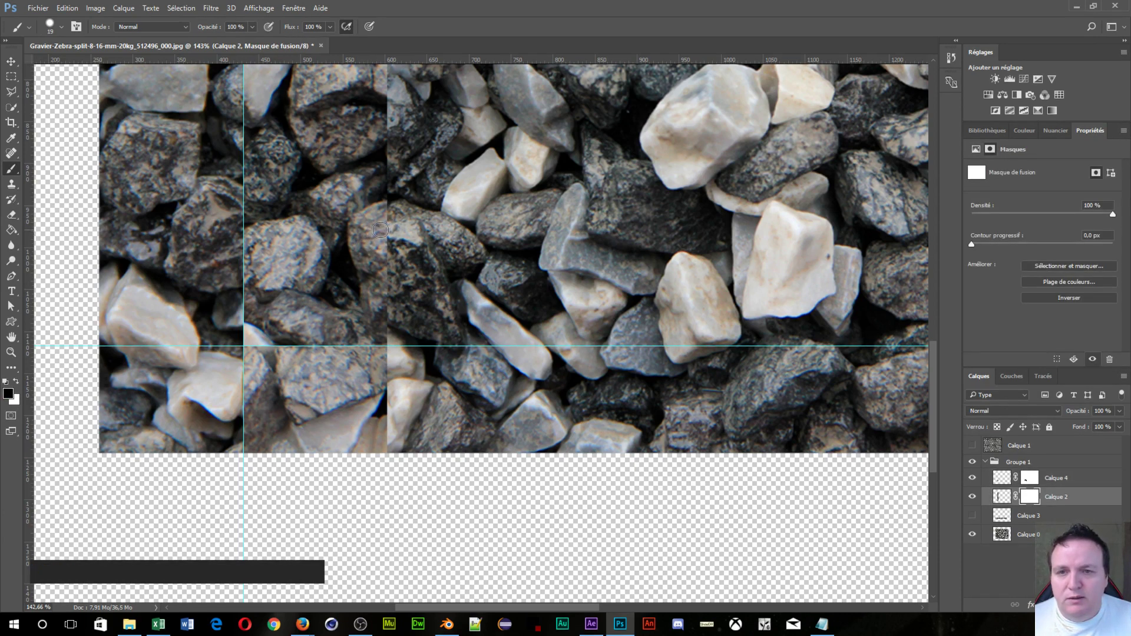
# Step: Paint black on Calque 2's mask around the lower-left guide intersection to hide the strip's overlapping stones and hard seam there
pyautogui.moveTo(381, 229)
pyautogui.mouseDown()
pyautogui.moveTo(253, 232)
pyautogui.moveTo(254, 254)
pyautogui.moveTo(356, 246)
pyautogui.moveTo(302, 228)
pyautogui.moveTo(268, 244)
pyautogui.moveTo(353, 248)
pyautogui.moveTo(276, 256)
pyautogui.moveTo(373, 262)
pyautogui.moveTo(288, 270)
pyautogui.moveTo(379, 284)
pyautogui.moveTo(295, 287)
pyautogui.moveTo(373, 308)
pyautogui.moveTo(397, 344)
pyautogui.moveTo(317, 356)
pyautogui.moveTo(365, 349)
pyautogui.moveTo(287, 304)
pyautogui.moveTo(275, 314)
pyautogui.moveTo(378, 325)
pyautogui.moveTo(261, 343)
pyautogui.mouseUp()
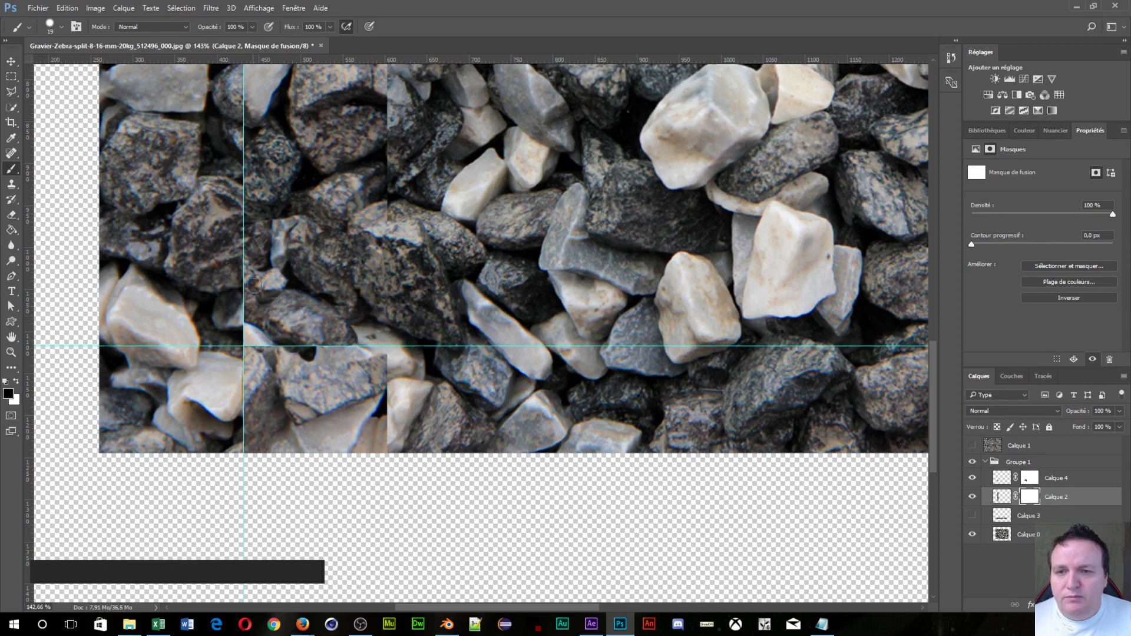
pyautogui.moveTo(254, 285)
pyautogui.mouseDown()
pyautogui.moveTo(272, 300)
pyautogui.moveTo(280, 290)
pyautogui.moveTo(248, 276)
pyautogui.moveTo(292, 278)
pyautogui.moveTo(275, 263)
pyautogui.moveTo(254, 269)
pyautogui.moveTo(241, 250)
pyautogui.mouseUp()
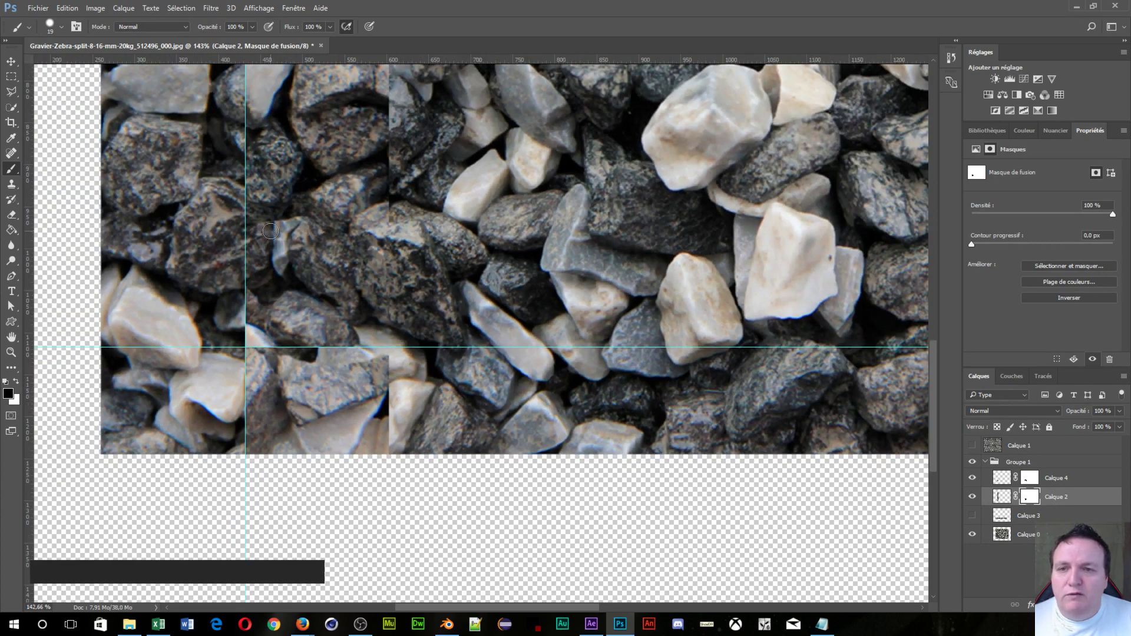
pyautogui.click(308, 223)
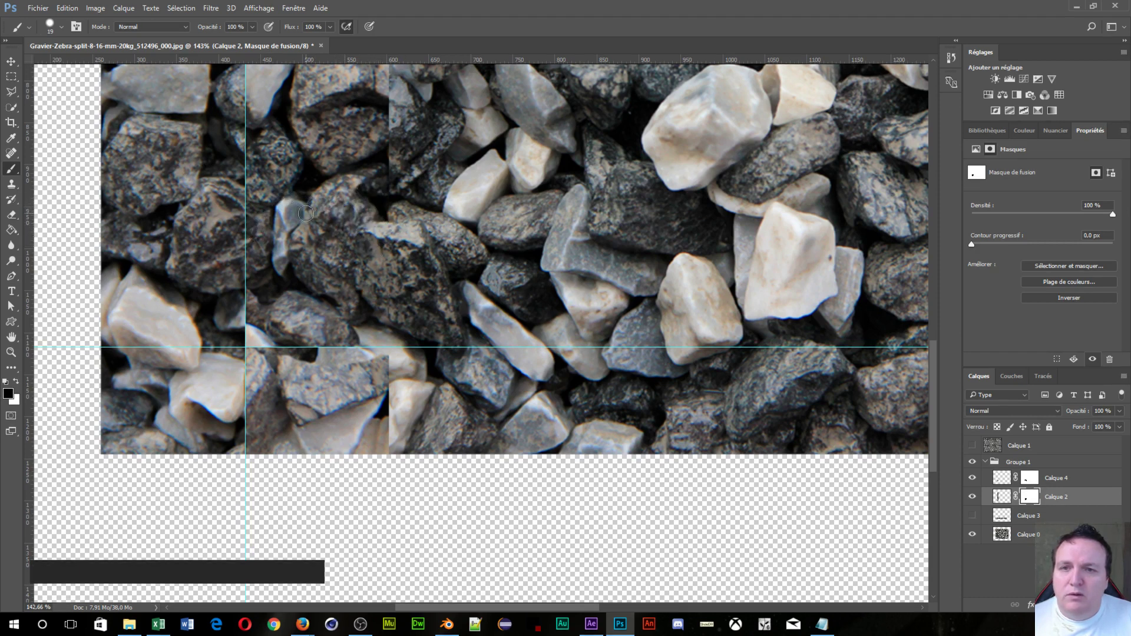
pyautogui.click(321, 196)
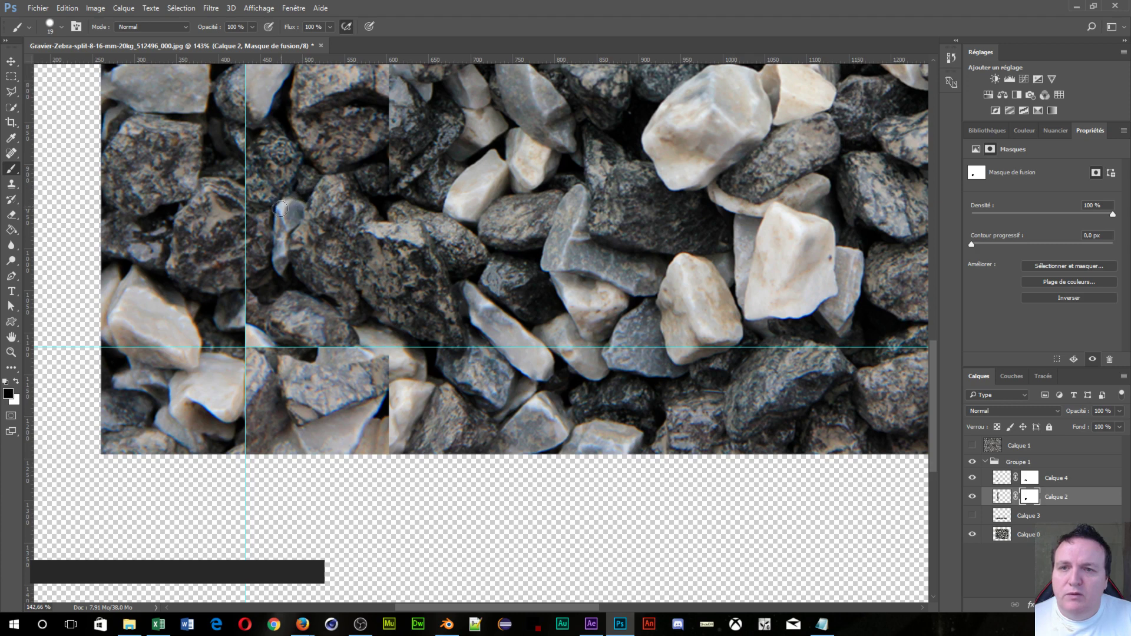
pyautogui.moveTo(278, 209); pyautogui.dragTo(270, 204)
pyautogui.scroll(-7, 308, 210)
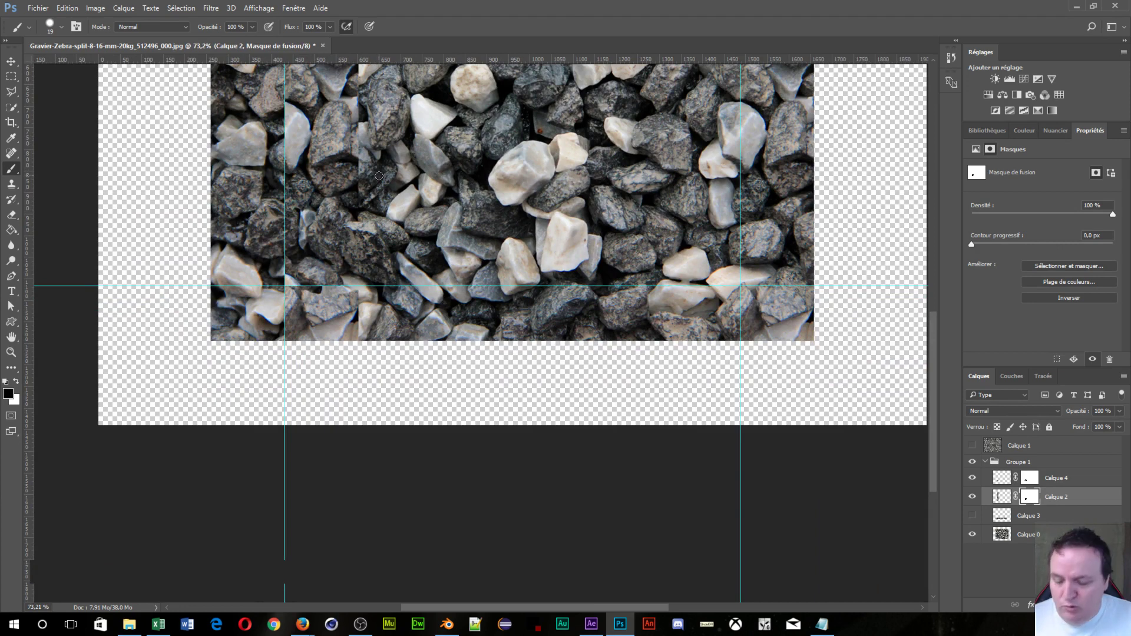
# Step: Paint black on Calque 2's mask along the strip's hard inner seam, from just below the upper guide to the cream stone
pyautogui.press('shift')
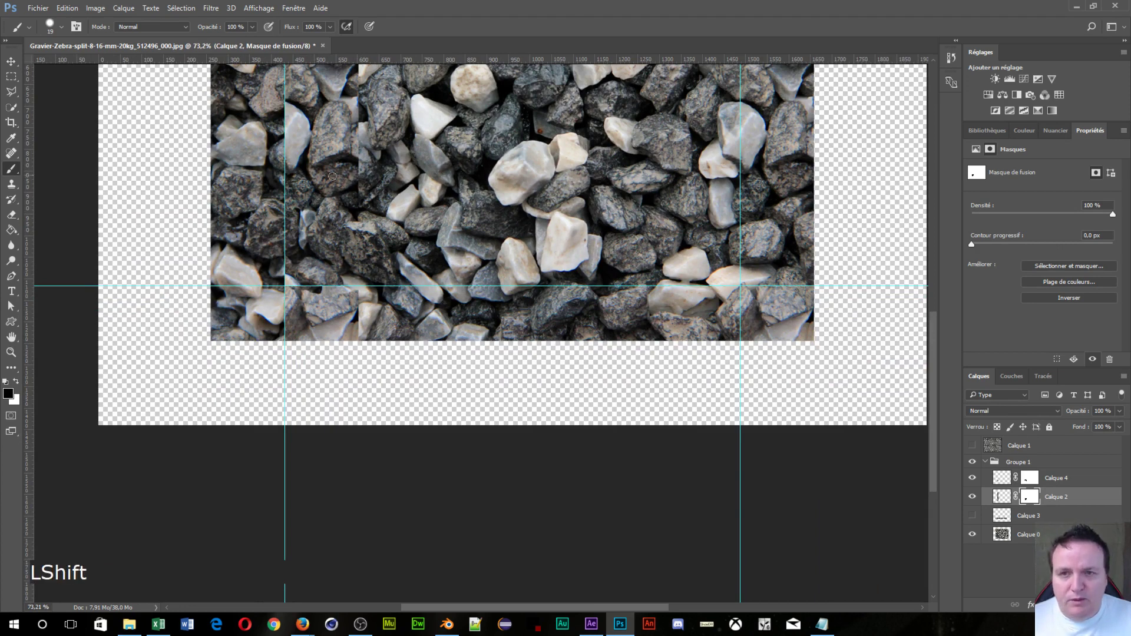
pyautogui.press('space')
pyautogui.moveTo(332, 176); pyautogui.dragTo(361, 366)
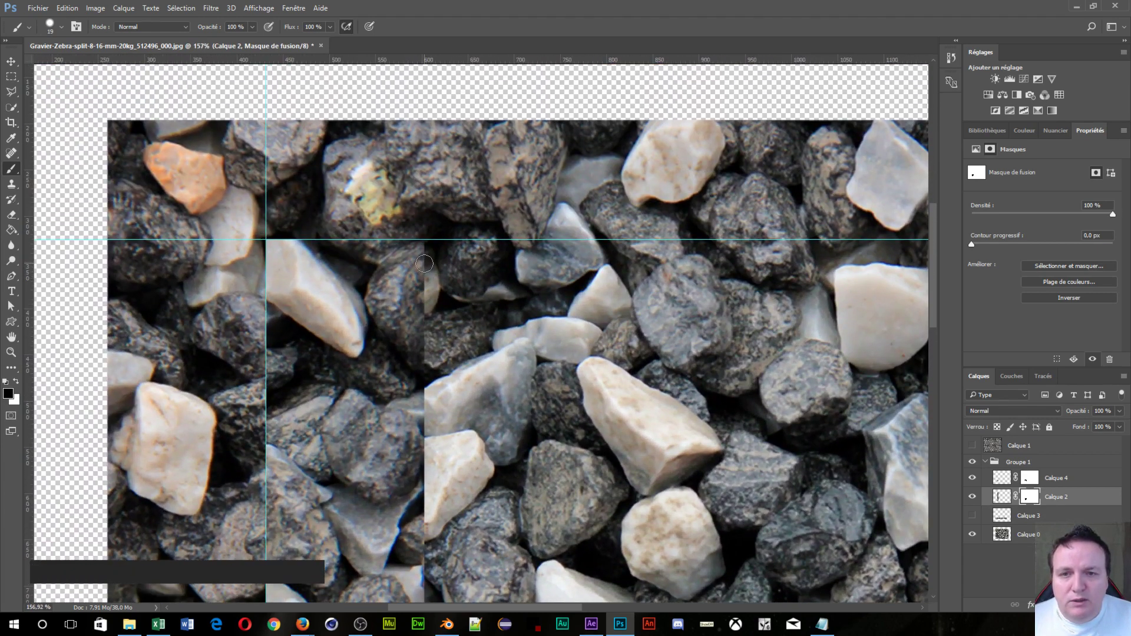
pyautogui.moveTo(423, 255)
pyautogui.mouseDown()
pyautogui.moveTo(410, 285)
pyautogui.moveTo(432, 278)
pyautogui.moveTo(424, 254)
pyautogui.moveTo(385, 281)
pyautogui.moveTo(387, 258)
pyautogui.moveTo(427, 250)
pyautogui.moveTo(394, 280)
pyautogui.moveTo(409, 325)
pyautogui.moveTo(389, 282)
pyautogui.moveTo(376, 278)
pyautogui.moveTo(374, 297)
pyautogui.moveTo(414, 303)
pyautogui.moveTo(385, 301)
pyautogui.moveTo(376, 263)
pyautogui.moveTo(359, 267)
pyautogui.moveTo(367, 293)
pyautogui.moveTo(329, 258)
pyautogui.moveTo(357, 262)
pyautogui.moveTo(357, 286)
pyautogui.moveTo(381, 312)
pyautogui.moveTo(378, 336)
pyautogui.moveTo(423, 347)
pyautogui.mouseUp()
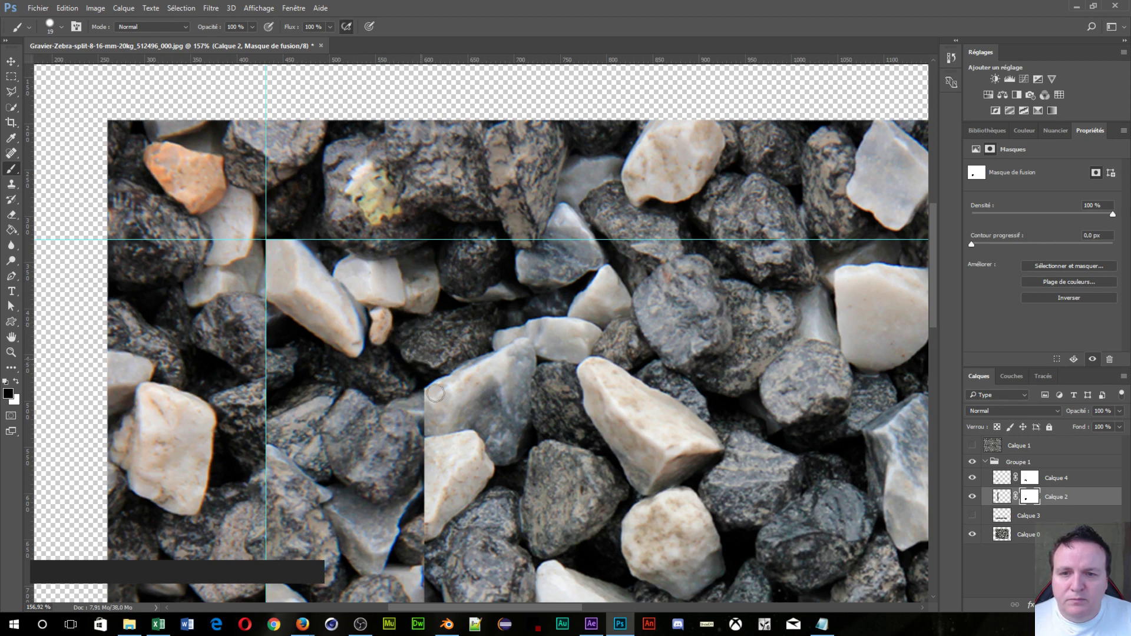
pyautogui.moveTo(423, 400)
pyautogui.mouseDown()
pyautogui.moveTo(398, 395)
pyautogui.moveTo(445, 419)
pyautogui.moveTo(412, 432)
pyautogui.moveTo(426, 441)
pyautogui.moveTo(436, 507)
pyautogui.moveTo(413, 458)
pyautogui.moveTo(402, 483)
pyautogui.moveTo(427, 497)
pyautogui.moveTo(423, 510)
pyautogui.moveTo(412, 486)
pyautogui.moveTo(421, 529)
pyautogui.moveTo(391, 526)
pyautogui.moveTo(397, 503)
pyautogui.moveTo(379, 518)
pyautogui.mouseUp()
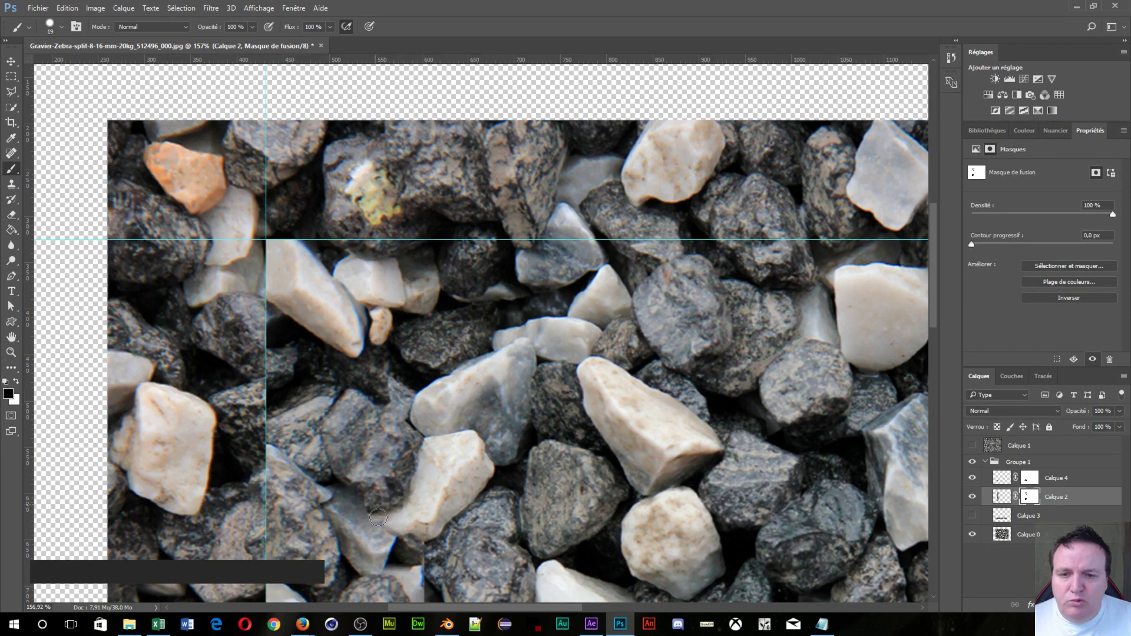
# Step: Refine Calque 2's mask below the cream stone, restoring the small grey stone in white and hiding the seam beside it
pyautogui.press('space')
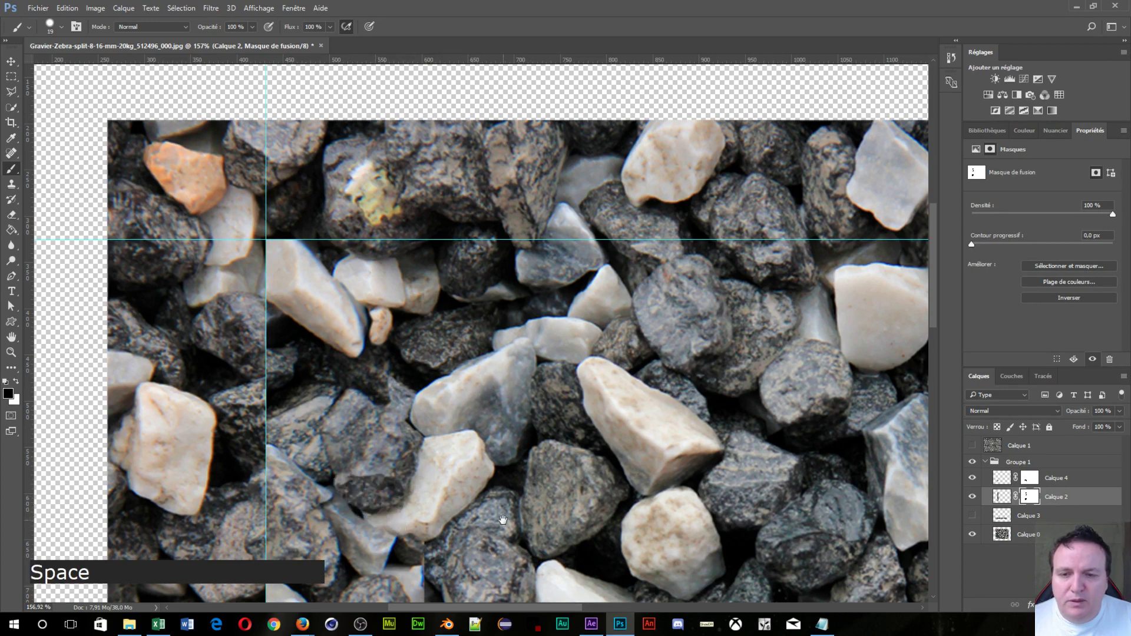
pyautogui.moveTo(494, 500); pyautogui.dragTo(411, 195)
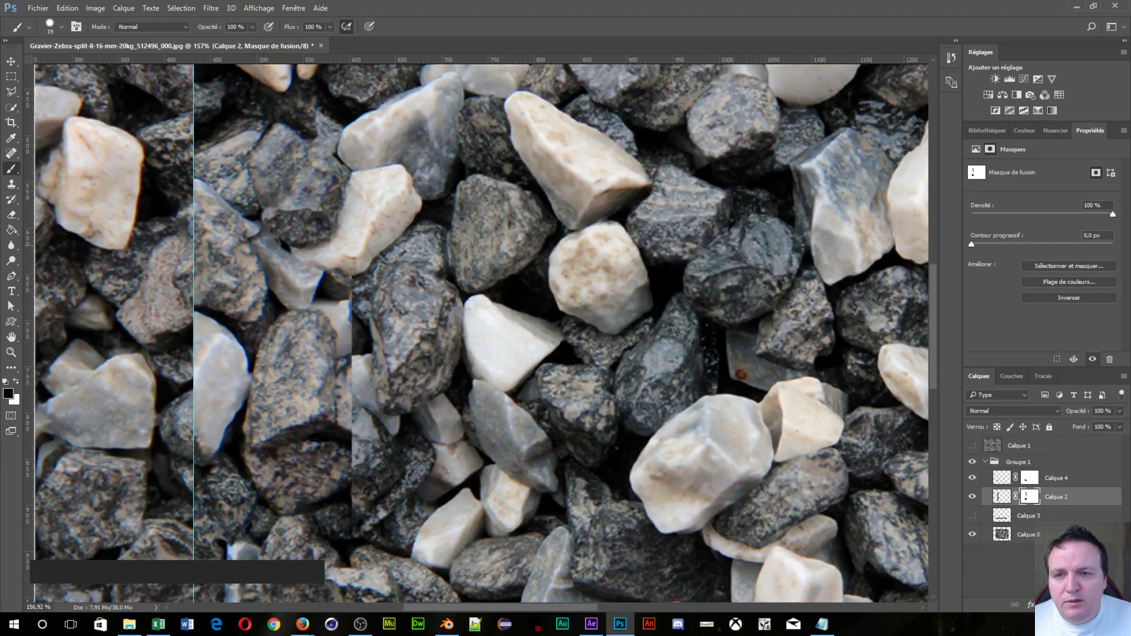
pyautogui.click(268, 246)
pyautogui.press('x')
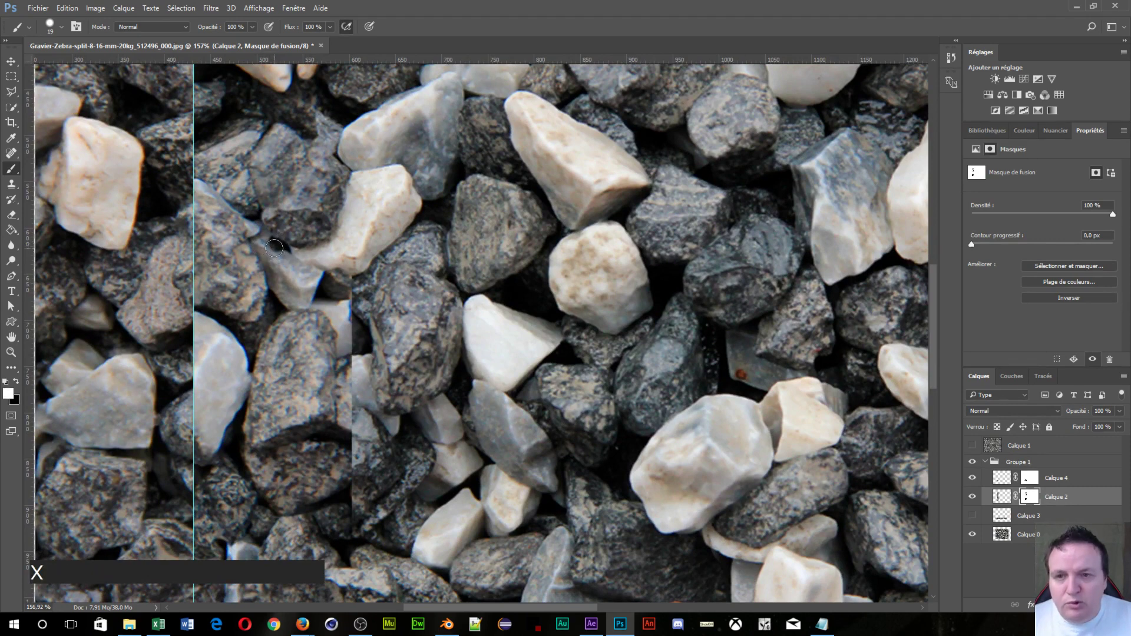
pyautogui.click(283, 257)
pyautogui.click(361, 291)
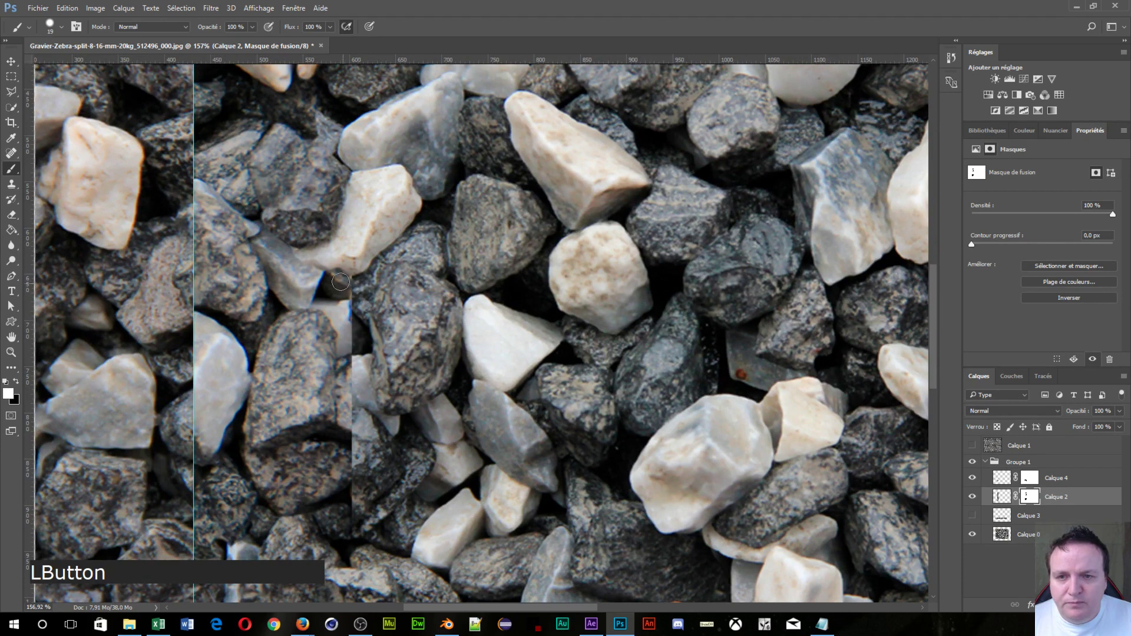
pyautogui.moveTo(341, 282)
pyautogui.mouseDown()
pyautogui.moveTo(348, 314)
pyautogui.moveTo(354, 305)
pyautogui.moveTo(341, 330)
pyautogui.mouseUp()
pyautogui.press('x')
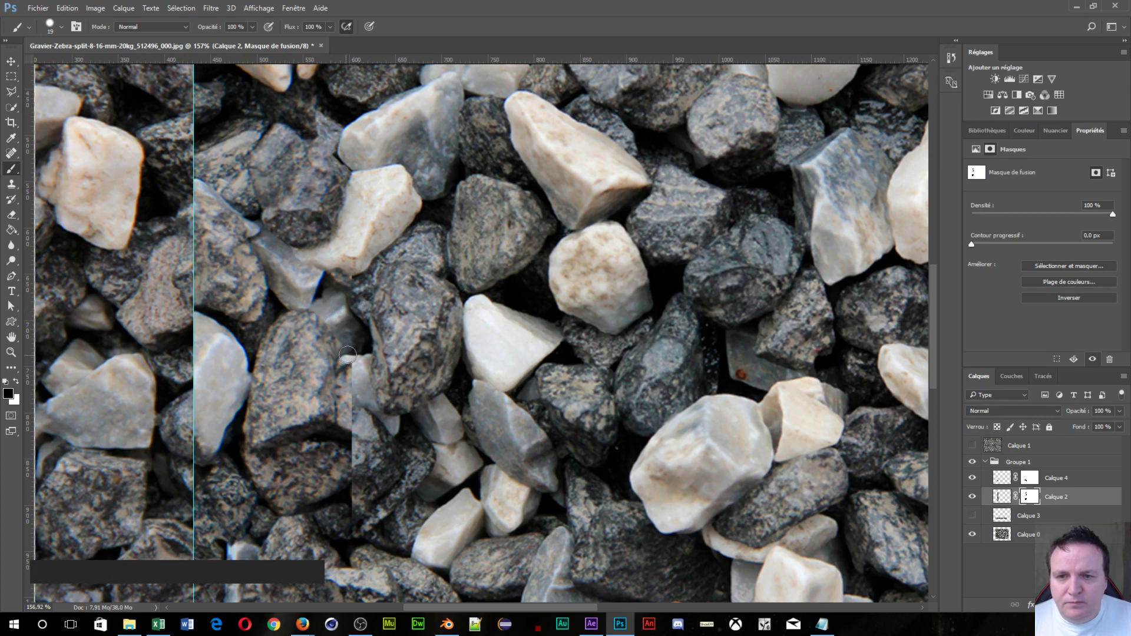
# Step: Mask out the rest of Calque 2's inner seam and its large dark stone, blending the edges around the pale stones beneath
pyautogui.moveTo(354, 369)
pyautogui.mouseDown()
pyautogui.moveTo(320, 381)
pyautogui.moveTo(329, 358)
pyautogui.moveTo(351, 416)
pyautogui.moveTo(321, 388)
pyautogui.moveTo(327, 370)
pyautogui.moveTo(303, 392)
pyautogui.moveTo(303, 378)
pyautogui.moveTo(331, 373)
pyautogui.moveTo(295, 408)
pyautogui.moveTo(316, 402)
pyautogui.moveTo(281, 400)
pyautogui.moveTo(278, 416)
pyautogui.moveTo(354, 427)
pyautogui.moveTo(297, 429)
pyautogui.moveTo(348, 429)
pyautogui.moveTo(346, 461)
pyautogui.moveTo(302, 449)
pyautogui.moveTo(323, 469)
pyautogui.moveTo(363, 473)
pyautogui.mouseUp()
pyautogui.moveTo(355, 540)
pyautogui.mouseDown()
pyautogui.moveTo(337, 463)
pyautogui.moveTo(349, 513)
pyautogui.moveTo(295, 445)
pyautogui.moveTo(350, 525)
pyautogui.moveTo(312, 444)
pyautogui.moveTo(283, 437)
pyautogui.moveTo(263, 411)
pyautogui.moveTo(283, 391)
pyautogui.moveTo(360, 383)
pyautogui.moveTo(257, 387)
pyautogui.moveTo(276, 372)
pyautogui.moveTo(347, 368)
pyautogui.moveTo(291, 371)
pyautogui.moveTo(338, 357)
pyautogui.moveTo(319, 340)
pyautogui.moveTo(285, 353)
pyautogui.moveTo(319, 336)
pyautogui.moveTo(281, 326)
pyautogui.moveTo(328, 317)
pyautogui.moveTo(290, 312)
pyautogui.moveTo(313, 331)
pyautogui.moveTo(392, 337)
pyautogui.moveTo(330, 307)
pyautogui.moveTo(324, 289)
pyautogui.moveTo(290, 290)
pyautogui.moveTo(317, 267)
pyautogui.moveTo(302, 256)
pyautogui.moveTo(252, 250)
pyautogui.moveTo(278, 290)
pyautogui.moveTo(277, 361)
pyautogui.mouseUp()
pyautogui.click(278, 308)
pyautogui.moveTo(270, 405)
pyautogui.mouseDown()
pyautogui.moveTo(269, 441)
pyautogui.moveTo(259, 412)
pyautogui.moveTo(271, 479)
pyautogui.moveTo(257, 423)
pyautogui.moveTo(246, 458)
pyautogui.moveTo(261, 489)
pyautogui.moveTo(291, 460)
pyautogui.moveTo(268, 436)
pyautogui.mouseUp()
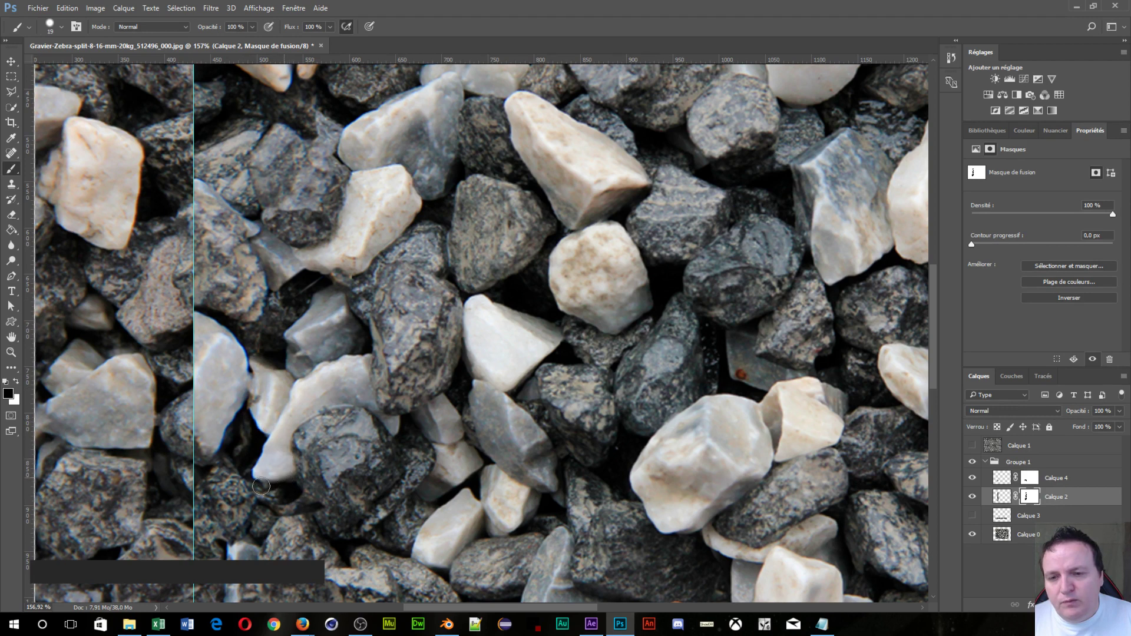
pyautogui.moveTo(261, 486)
pyautogui.mouseDown()
pyautogui.moveTo(304, 496)
pyautogui.moveTo(269, 519)
pyautogui.moveTo(320, 511)
pyautogui.mouseUp()
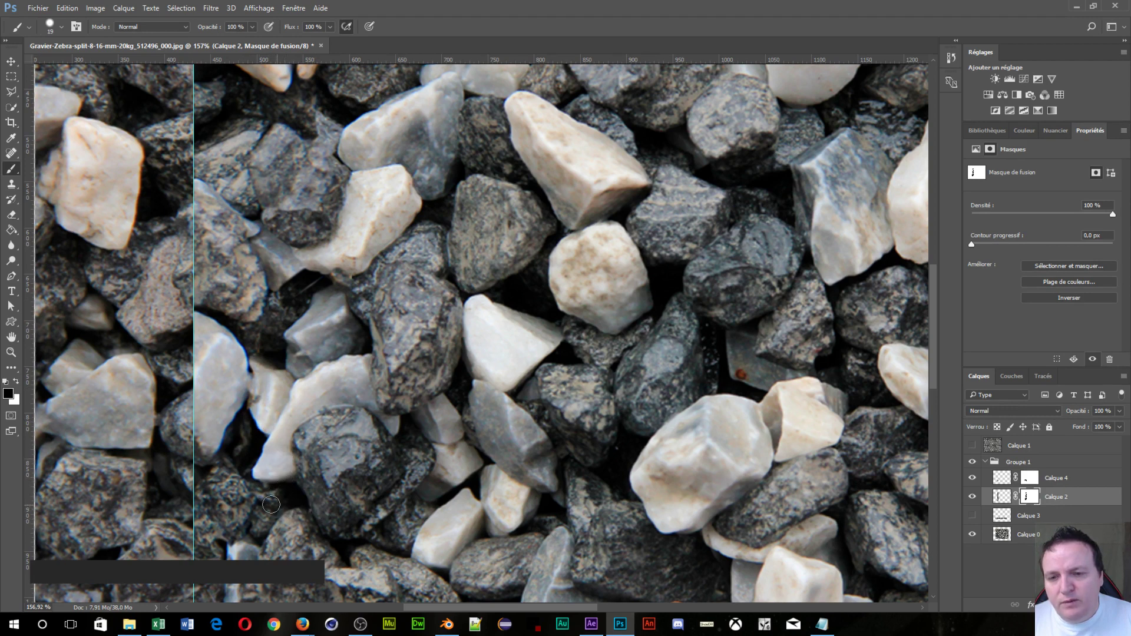
pyautogui.moveTo(269, 434); pyautogui.dragTo(264, 409)
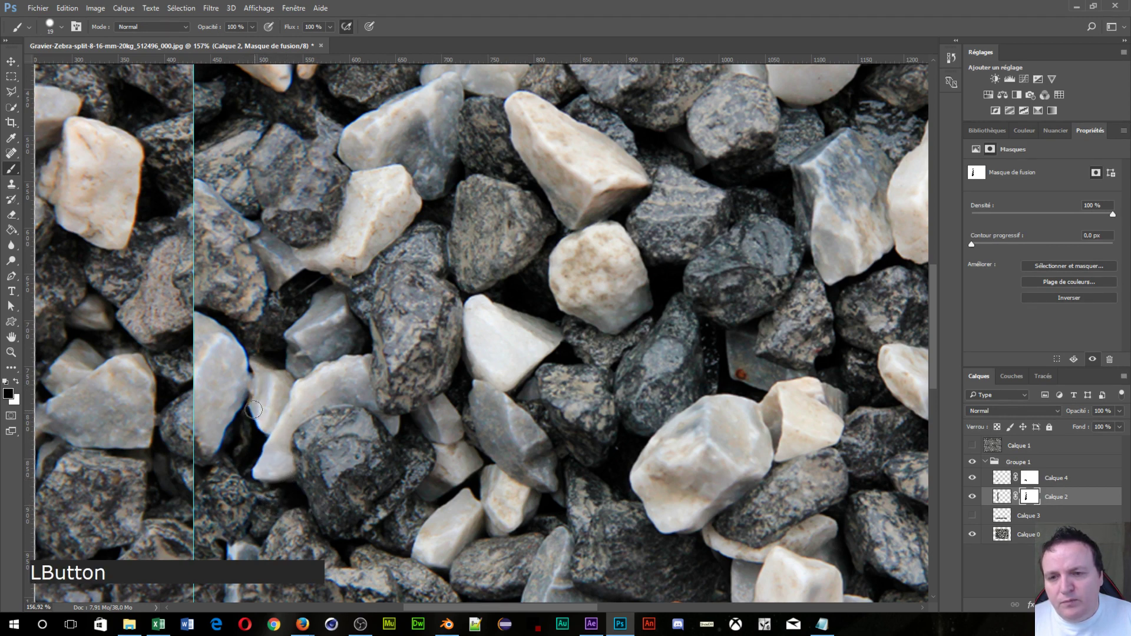
pyautogui.hotkey('ctrl', '-')
pyautogui.hotkey('ctrl', '-')
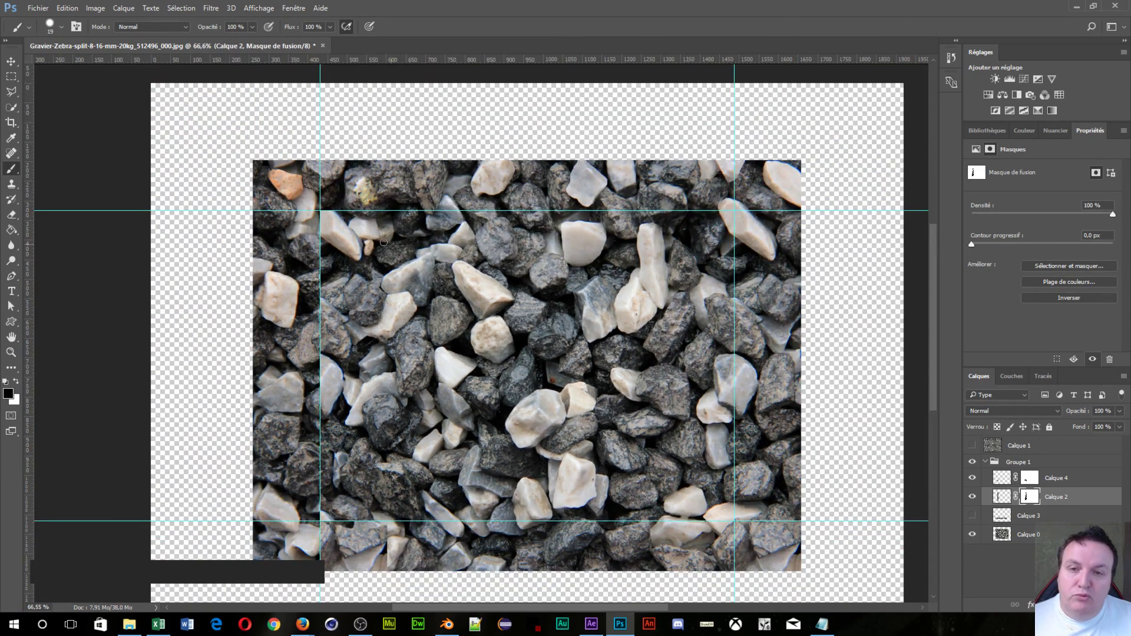
pyautogui.hotkey('ctrl', '+')
pyautogui.hotkey('ctrl', '+')
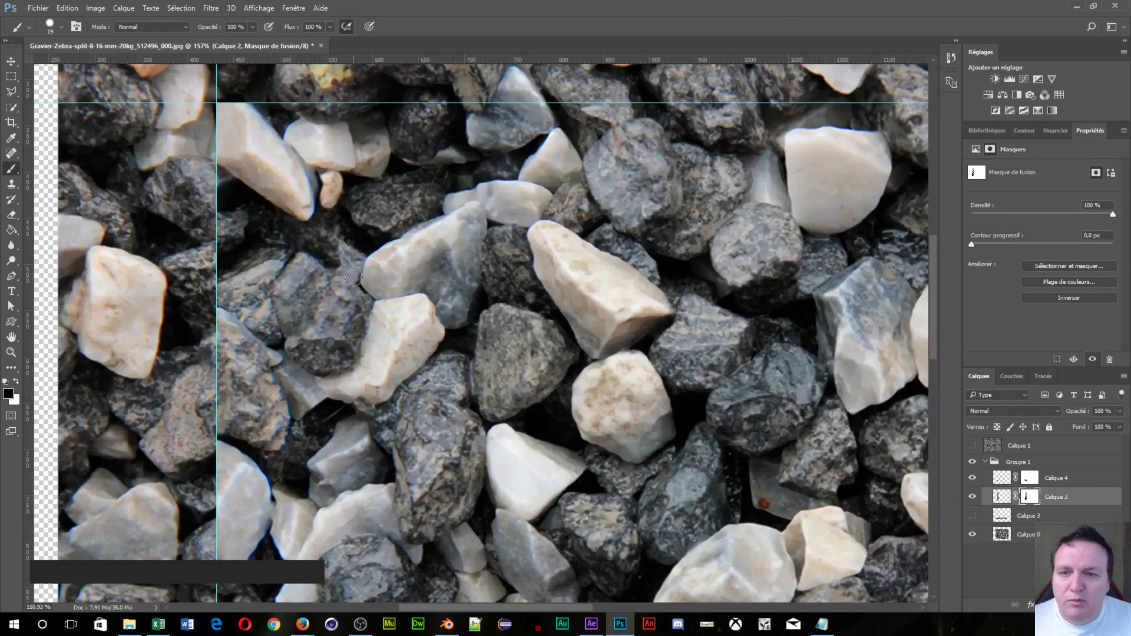
pyautogui.click(353, 277)
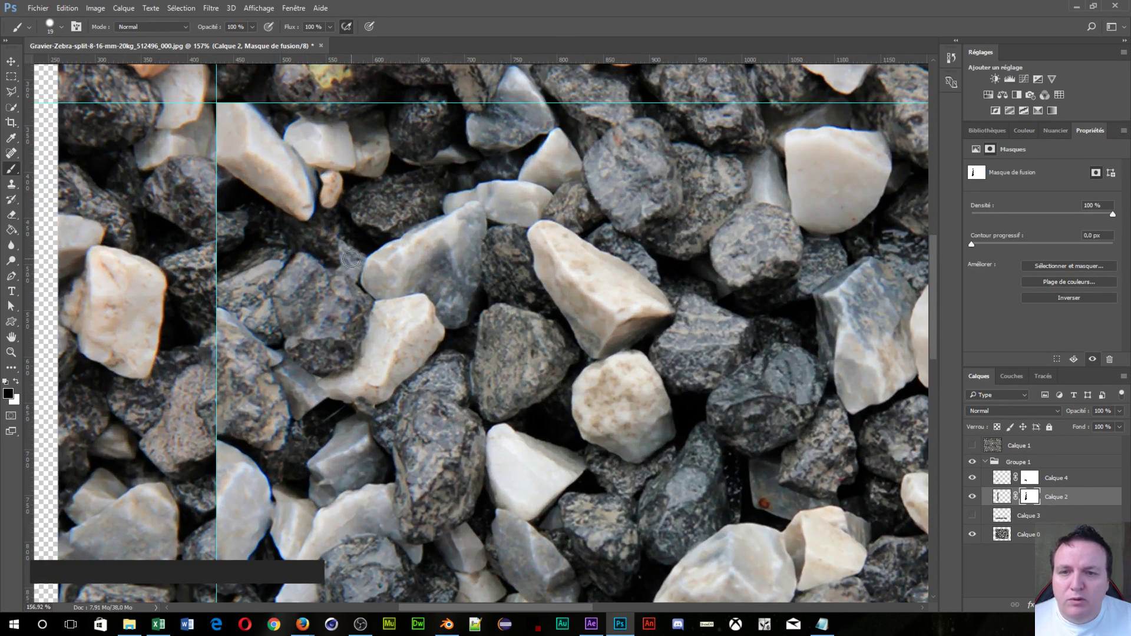
# Step: Toggle Calque 2's visibility repeatedly to compare the whole tile with and without the blended vertical strip
pyautogui.scroll(-2, 365, 306)
pyautogui.scroll(-2, 366, 306)
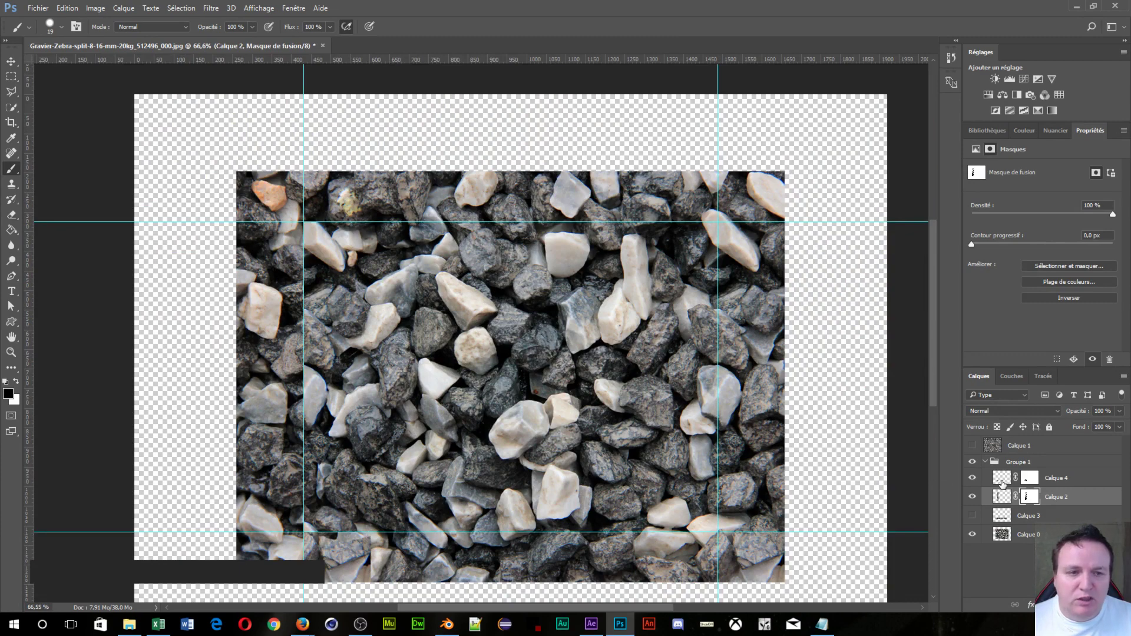
pyautogui.click(972, 497)
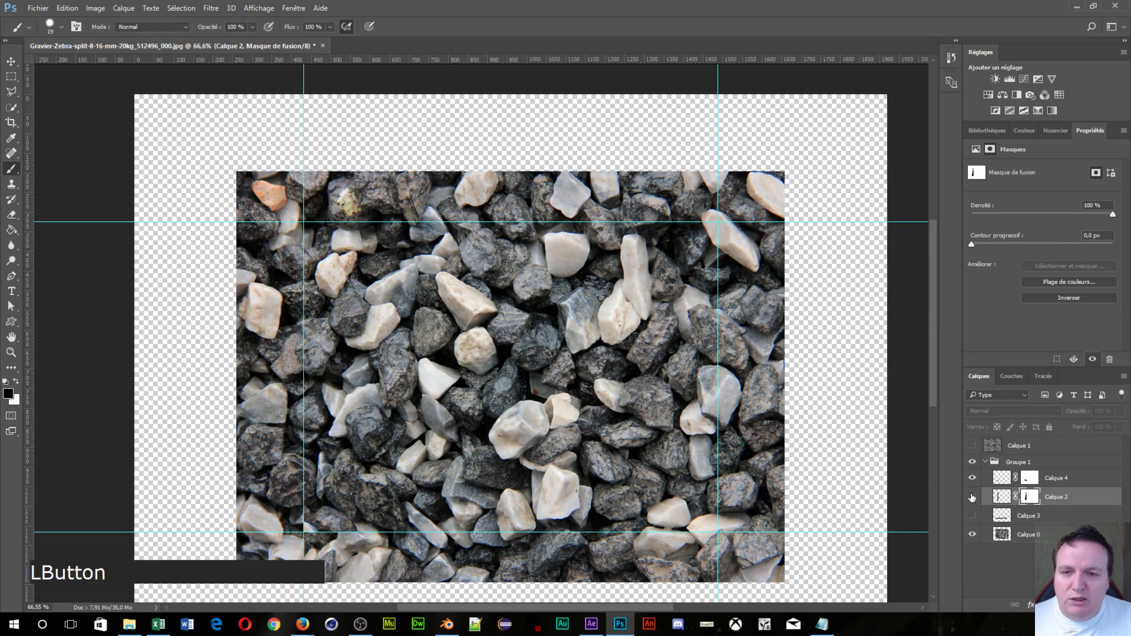
pyautogui.click(972, 498)
pyautogui.click(972, 498)
pyautogui.click(972, 498)
pyautogui.click(972, 497)
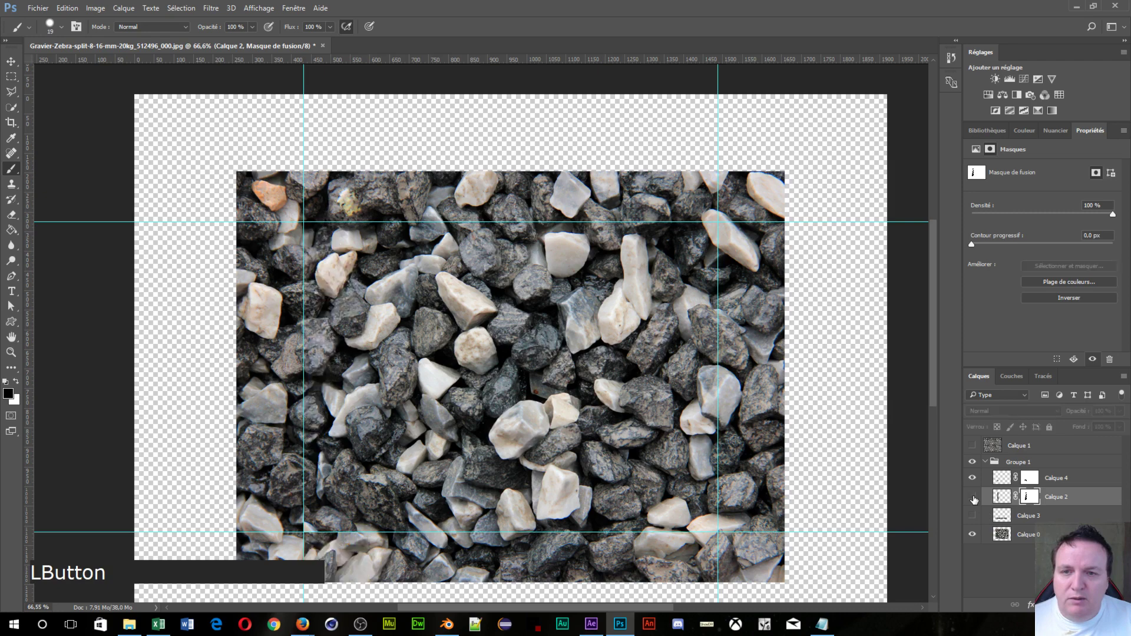
pyautogui.click(972, 498)
pyautogui.click(972, 497)
pyautogui.click(972, 498)
pyautogui.click(972, 497)
pyautogui.click(972, 498)
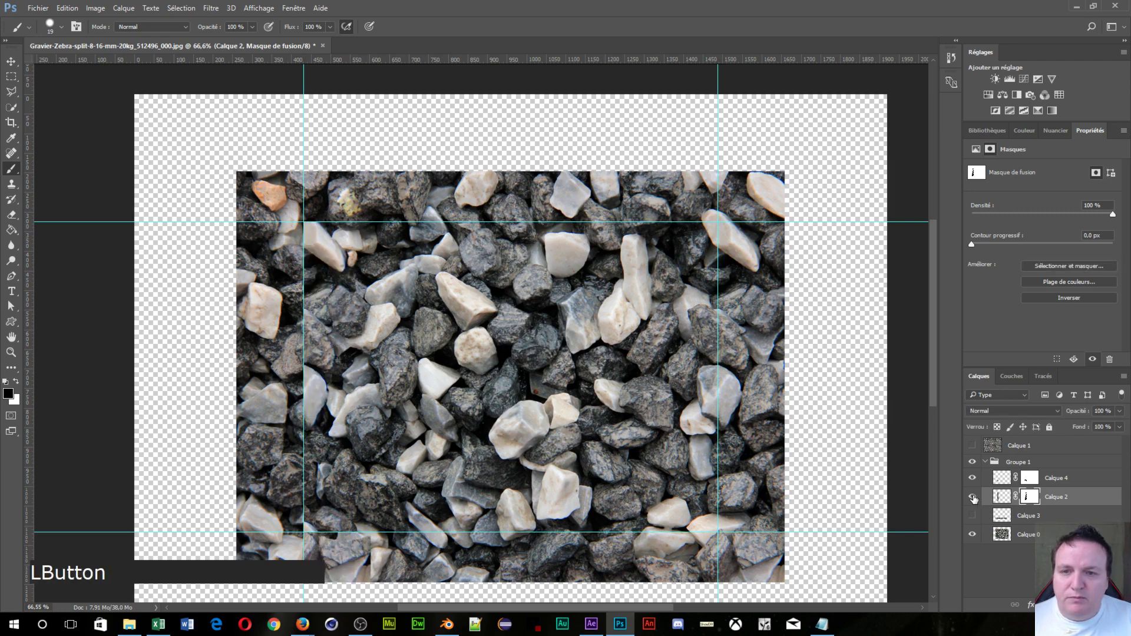
pyautogui.click(364, 354)
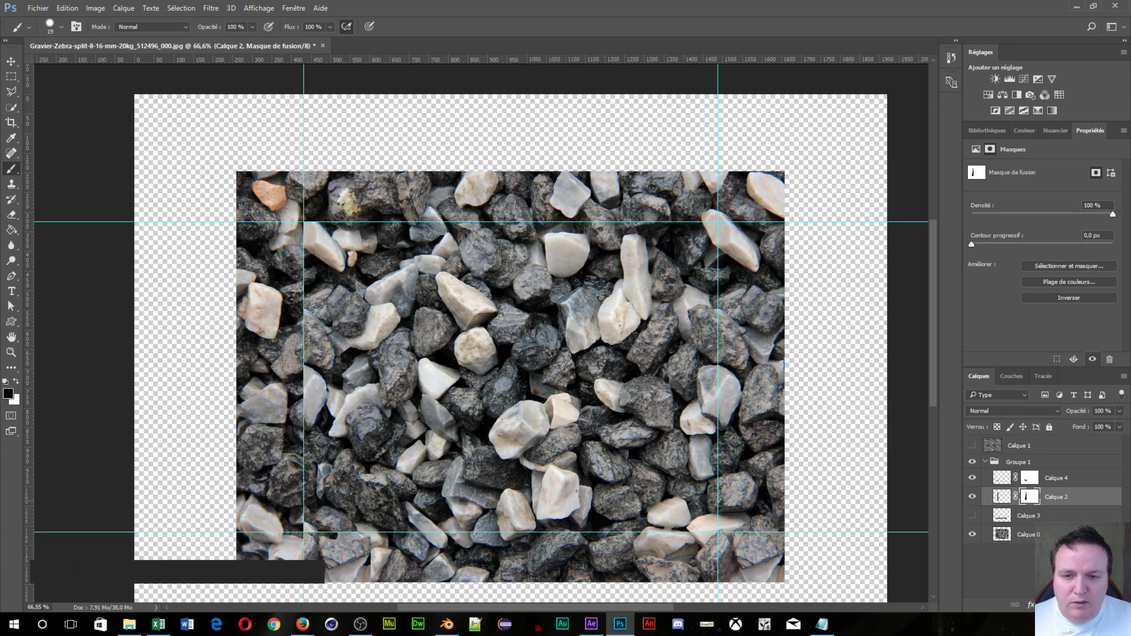
# Step: Show Calque 3, the horizontal strip above the lower guide, and add a layer mask to it
pyautogui.click(972, 517)
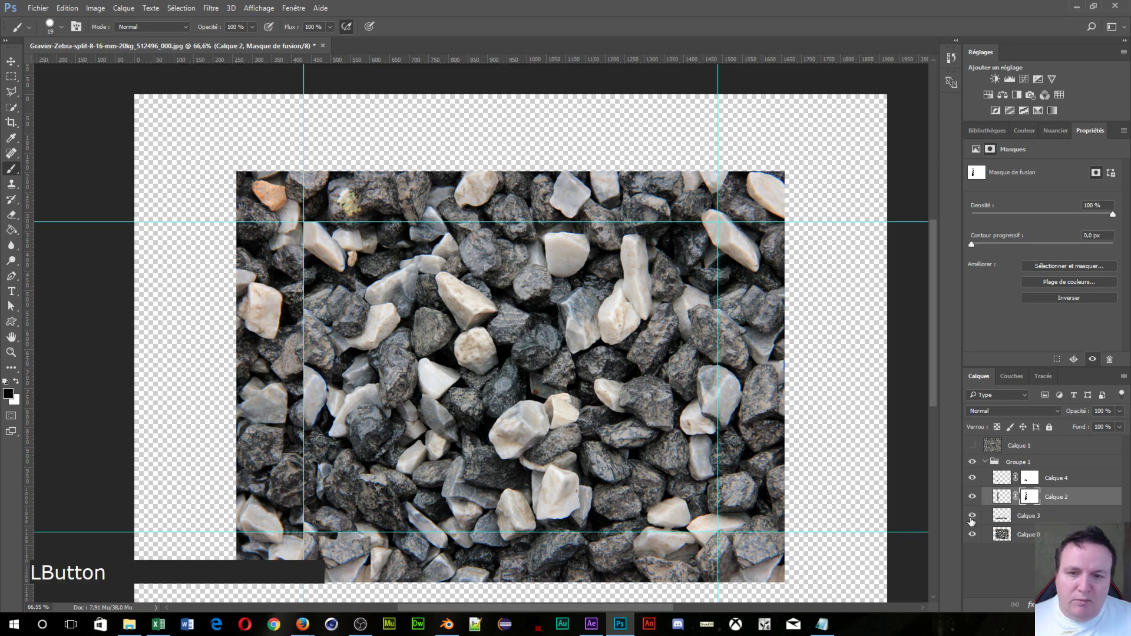
pyautogui.click(972, 518)
pyautogui.click(972, 517)
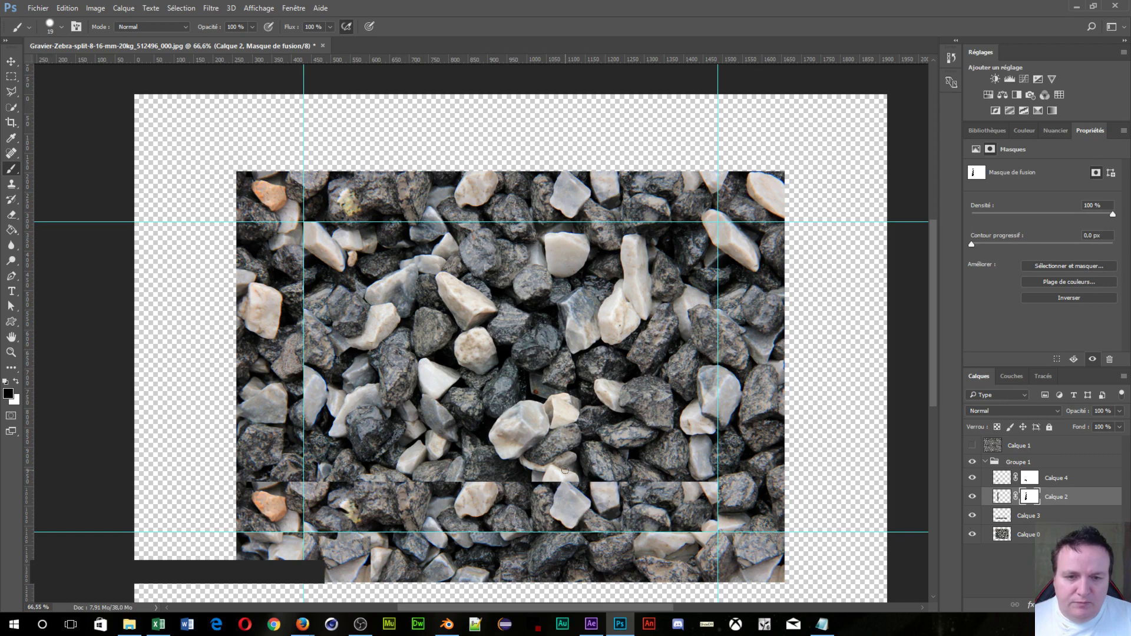
pyautogui.scroll(3, 577, 516)
pyautogui.press('x')
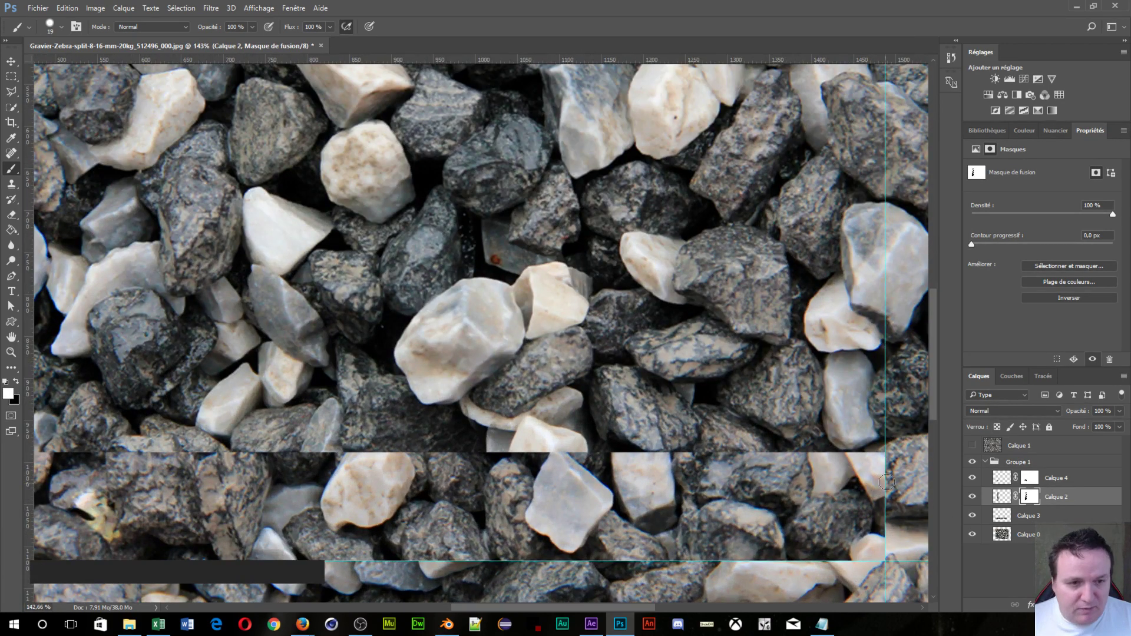
pyautogui.moveTo(874, 457); pyautogui.dragTo(862, 457)
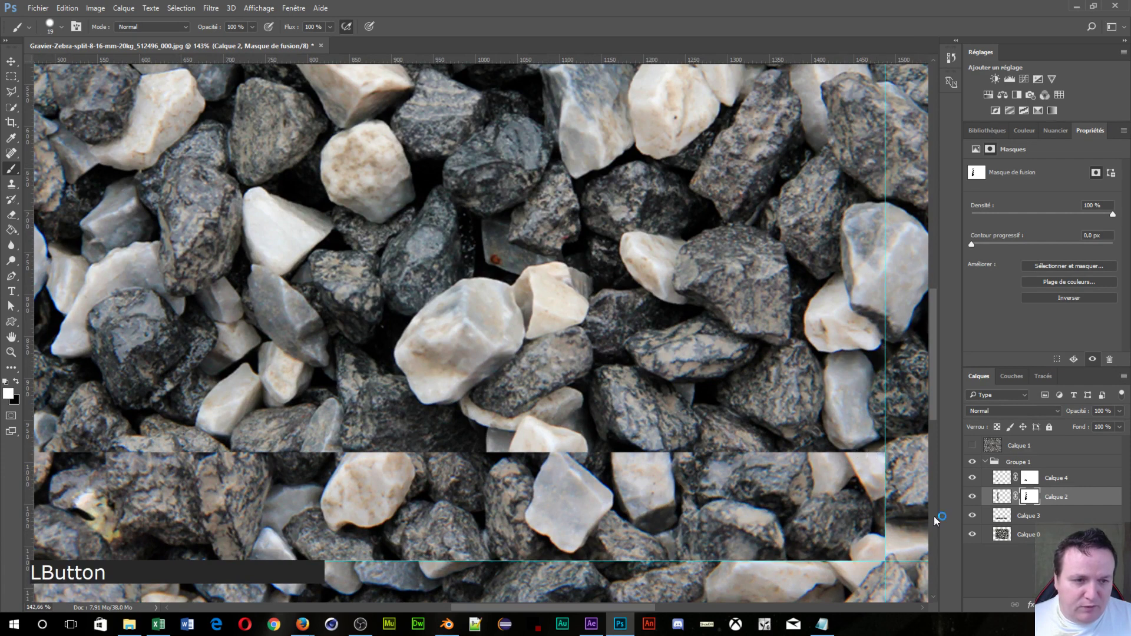
pyautogui.click(1036, 516)
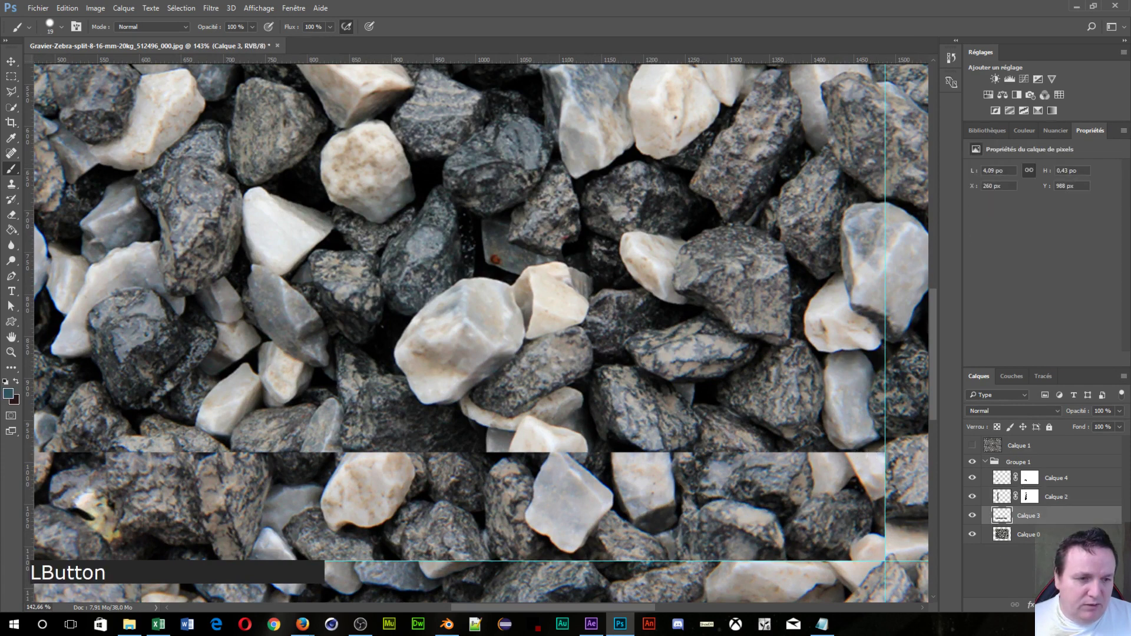
pyautogui.click(1046, 605)
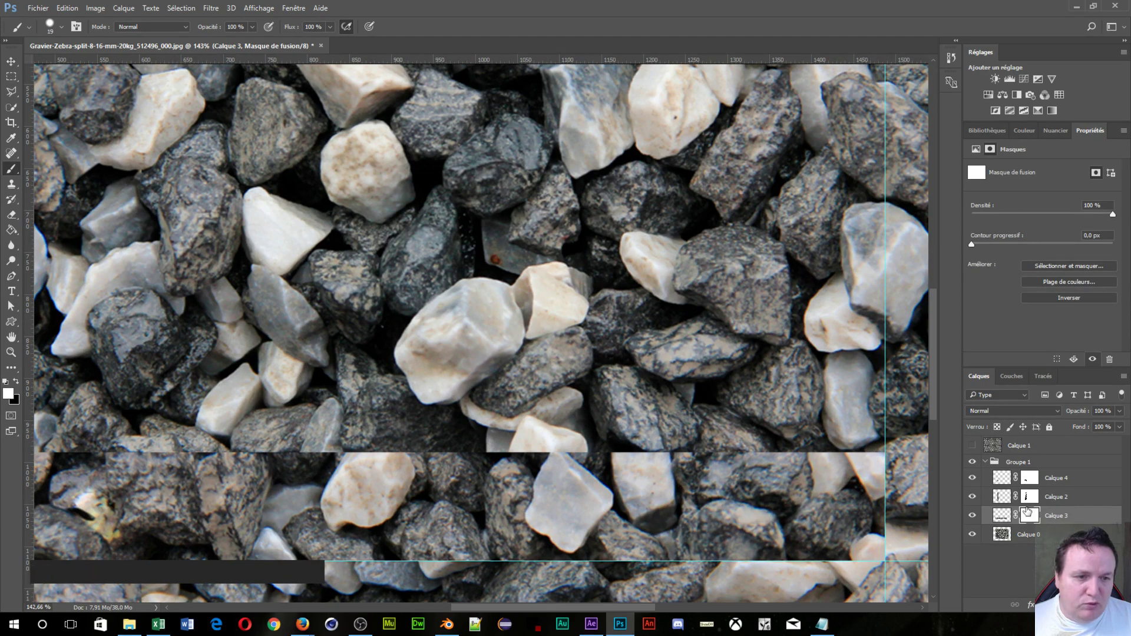
# Step: Paint black on Calque 3's mask beside the right guide to hide the strip's upper seam and overlapping stones there
pyautogui.press('x')
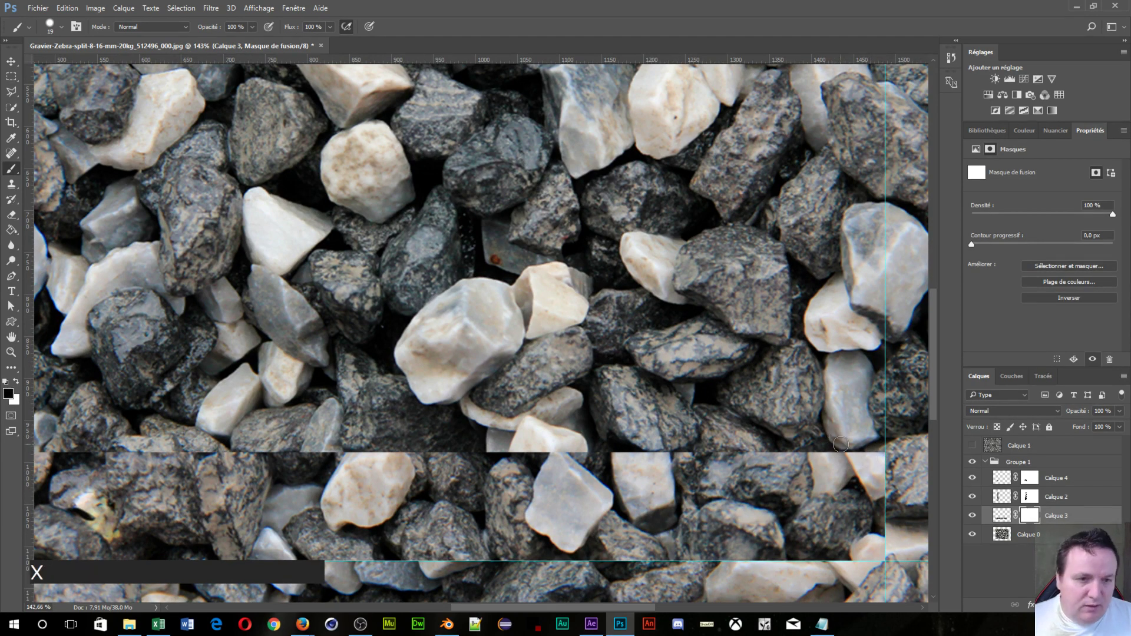
pyautogui.moveTo(841, 443)
pyautogui.mouseDown()
pyautogui.moveTo(895, 461)
pyautogui.moveTo(841, 452)
pyautogui.moveTo(889, 502)
pyautogui.moveTo(883, 532)
pyautogui.moveTo(877, 513)
pyautogui.moveTo(879, 559)
pyautogui.moveTo(832, 552)
pyautogui.moveTo(886, 498)
pyautogui.moveTo(862, 541)
pyautogui.moveTo(851, 548)
pyautogui.moveTo(860, 514)
pyautogui.moveTo(822, 556)
pyautogui.moveTo(855, 531)
pyautogui.moveTo(845, 550)
pyautogui.moveTo(859, 494)
pyautogui.moveTo(841, 458)
pyautogui.moveTo(748, 454)
pyautogui.moveTo(845, 478)
pyautogui.moveTo(830, 462)
pyautogui.moveTo(803, 480)
pyautogui.moveTo(823, 487)
pyautogui.moveTo(837, 478)
pyautogui.moveTo(777, 480)
pyautogui.moveTo(733, 462)
pyautogui.moveTo(764, 486)
pyautogui.moveTo(751, 494)
pyautogui.moveTo(794, 499)
pyautogui.moveTo(805, 516)
pyautogui.moveTo(778, 524)
pyautogui.moveTo(808, 505)
pyautogui.moveTo(792, 542)
pyautogui.moveTo(771, 540)
pyautogui.moveTo(797, 543)
pyautogui.moveTo(756, 555)
pyautogui.moveTo(783, 542)
pyautogui.moveTo(764, 521)
pyautogui.moveTo(782, 502)
pyautogui.moveTo(828, 500)
pyautogui.moveTo(808, 508)
pyautogui.moveTo(803, 545)
pyautogui.mouseUp()
pyautogui.press('x')
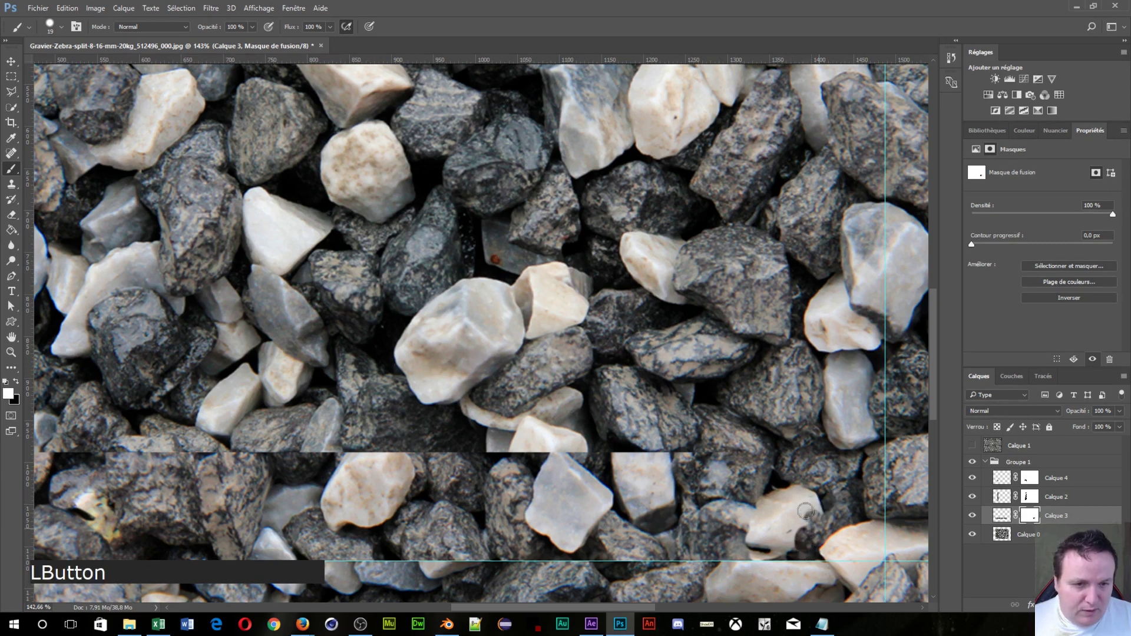
# Step: Enlarge the brush to 44 px and paint white on Calque 3's mask to restore its stones near the right guide
pyautogui.press('x')
pyautogui.rightClick(788, 515)
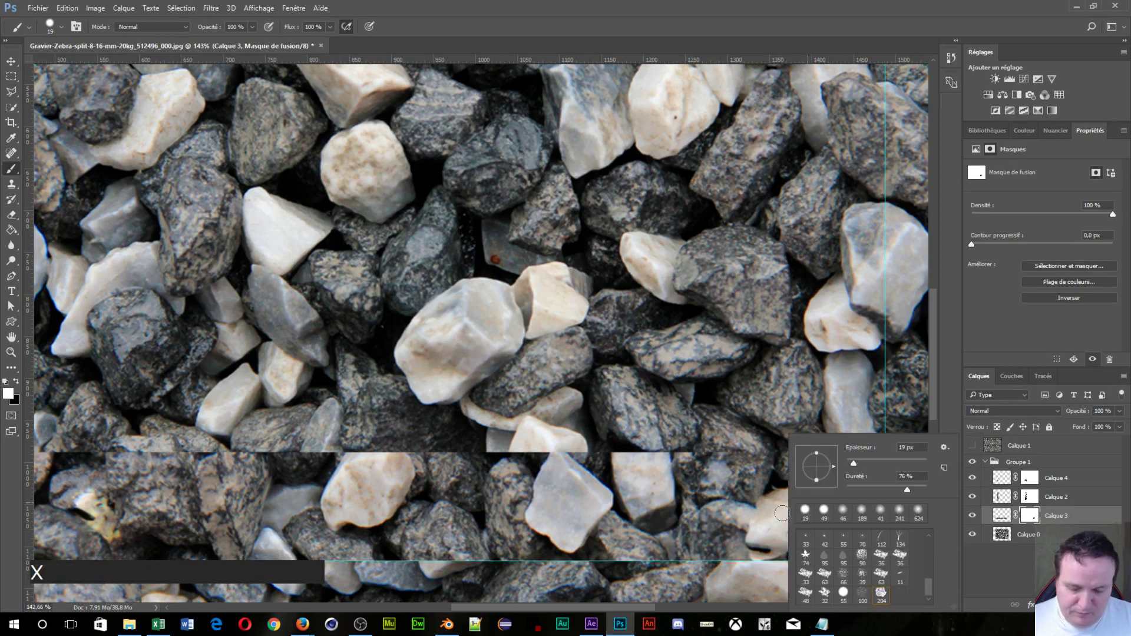
pyautogui.keyDown('alt'); pyautogui.rightClick(764, 513); pyautogui.keyUp('alt')
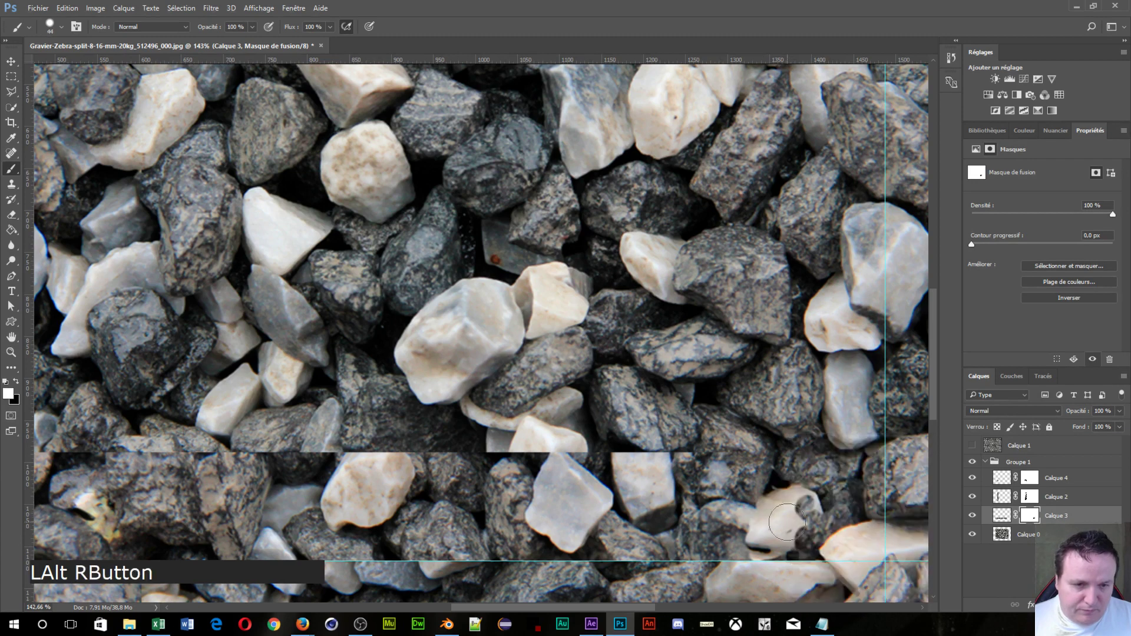
pyautogui.moveTo(776, 518)
pyautogui.mouseDown()
pyautogui.moveTo(830, 537)
pyautogui.moveTo(755, 542)
pyautogui.moveTo(801, 507)
pyautogui.moveTo(820, 532)
pyautogui.moveTo(814, 547)
pyautogui.moveTo(779, 532)
pyautogui.moveTo(800, 521)
pyautogui.mouseUp()
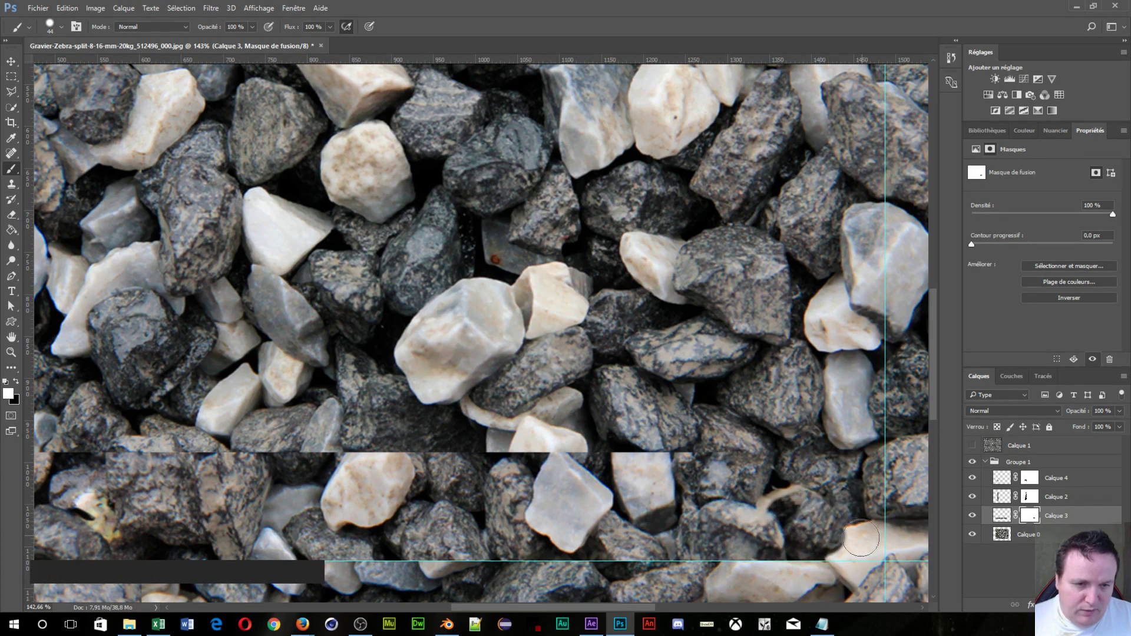
pyautogui.moveTo(853, 548); pyautogui.dragTo(854, 548)
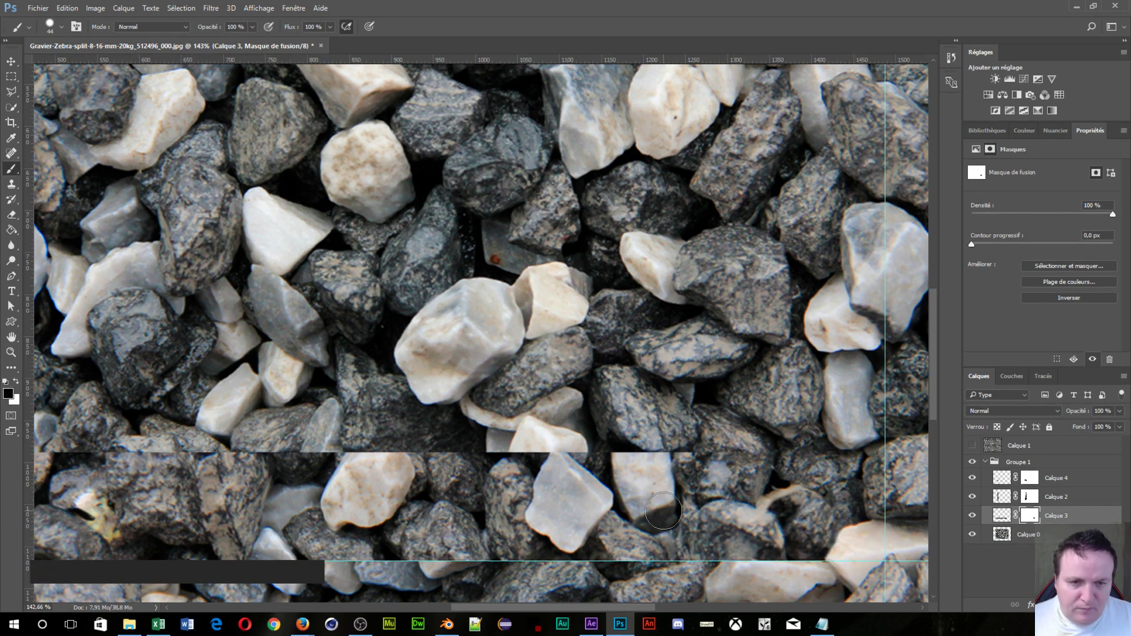
# Step: Mask out Calque 3's two pale stones mid-strip to expose the white stone beneath, and refine the mask along its lower edge
pyautogui.moveTo(677, 466)
pyautogui.mouseDown()
pyautogui.moveTo(725, 460)
pyautogui.moveTo(670, 490)
pyautogui.moveTo(629, 464)
pyautogui.moveTo(645, 500)
pyautogui.moveTo(627, 491)
pyautogui.moveTo(614, 455)
pyautogui.moveTo(587, 446)
pyautogui.moveTo(634, 478)
pyautogui.moveTo(578, 461)
pyautogui.moveTo(595, 474)
pyautogui.moveTo(620, 479)
pyautogui.moveTo(588, 447)
pyautogui.moveTo(516, 447)
pyautogui.moveTo(527, 451)
pyautogui.moveTo(512, 469)
pyautogui.moveTo(515, 532)
pyautogui.moveTo(558, 542)
pyautogui.moveTo(537, 530)
pyautogui.moveTo(607, 443)
pyautogui.moveTo(572, 460)
pyautogui.moveTo(601, 491)
pyautogui.moveTo(550, 521)
pyautogui.moveTo(614, 537)
pyautogui.moveTo(595, 512)
pyautogui.mouseUp()
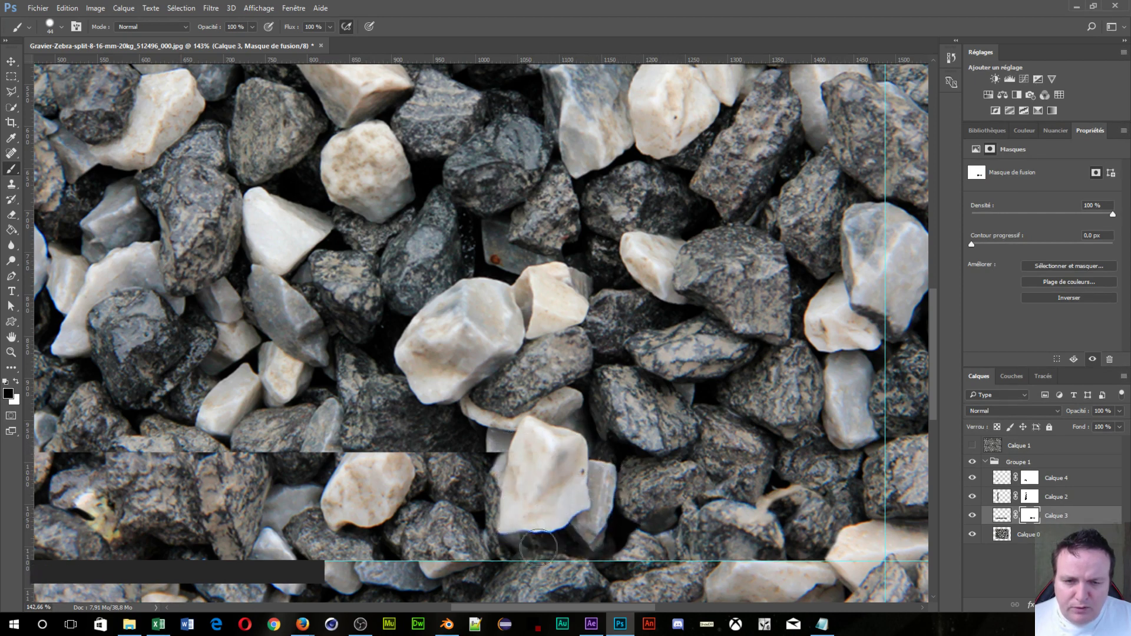
pyautogui.press('x')
pyautogui.moveTo(610, 562)
pyautogui.mouseDown()
pyautogui.moveTo(615, 539)
pyautogui.moveTo(589, 569)
pyautogui.moveTo(486, 567)
pyautogui.mouseUp()
pyautogui.press('x')
pyautogui.moveTo(569, 545); pyautogui.dragTo(548, 524)
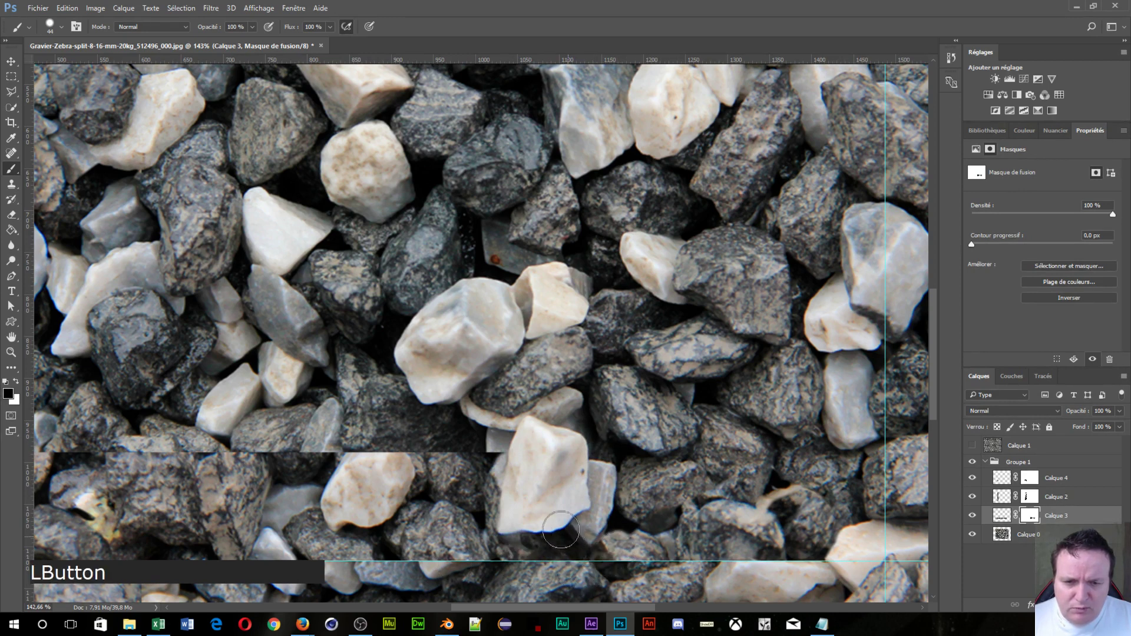
# Step: Mask out Calque 3's seam and rounded cream stone left of the exposed white stone, restoring neighbouring dark stones in white
pyautogui.moveTo(455, 444)
pyautogui.mouseDown()
pyautogui.moveTo(488, 428)
pyautogui.moveTo(459, 484)
pyautogui.moveTo(475, 456)
pyautogui.moveTo(477, 479)
pyautogui.moveTo(483, 455)
pyautogui.moveTo(493, 458)
pyautogui.moveTo(491, 481)
pyautogui.moveTo(468, 495)
pyautogui.moveTo(486, 506)
pyautogui.moveTo(417, 511)
pyautogui.moveTo(404, 527)
pyautogui.moveTo(420, 529)
pyautogui.moveTo(471, 503)
pyautogui.moveTo(460, 456)
pyautogui.moveTo(377, 486)
pyautogui.moveTo(341, 480)
pyautogui.mouseUp()
pyautogui.press('x')
pyautogui.moveTo(441, 489)
pyautogui.mouseDown()
pyautogui.moveTo(450, 520)
pyautogui.moveTo(473, 534)
pyautogui.moveTo(429, 483)
pyautogui.moveTo(458, 498)
pyautogui.moveTo(478, 537)
pyautogui.moveTo(461, 502)
pyautogui.moveTo(467, 478)
pyautogui.moveTo(453, 495)
pyautogui.moveTo(422, 496)
pyautogui.moveTo(442, 497)
pyautogui.moveTo(437, 535)
pyautogui.moveTo(404, 529)
pyautogui.moveTo(408, 489)
pyautogui.moveTo(381, 503)
pyautogui.moveTo(342, 492)
pyautogui.moveTo(337, 480)
pyautogui.moveTo(361, 473)
pyautogui.moveTo(394, 479)
pyautogui.moveTo(372, 449)
pyautogui.moveTo(316, 468)
pyautogui.moveTo(338, 448)
pyautogui.moveTo(404, 455)
pyautogui.moveTo(385, 454)
pyautogui.moveTo(356, 482)
pyautogui.moveTo(365, 438)
pyautogui.moveTo(330, 515)
pyautogui.moveTo(414, 482)
pyautogui.moveTo(408, 469)
pyautogui.moveTo(432, 468)
pyautogui.moveTo(417, 493)
pyautogui.moveTo(467, 493)
pyautogui.moveTo(436, 474)
pyautogui.moveTo(427, 510)
pyautogui.moveTo(488, 482)
pyautogui.moveTo(465, 469)
pyautogui.moveTo(459, 498)
pyautogui.moveTo(477, 518)
pyautogui.moveTo(523, 474)
pyautogui.moveTo(507, 473)
pyautogui.moveTo(507, 497)
pyautogui.moveTo(513, 449)
pyautogui.moveTo(489, 494)
pyautogui.moveTo(499, 513)
pyautogui.moveTo(464, 486)
pyautogui.moveTo(463, 513)
pyautogui.moveTo(462, 502)
pyautogui.moveTo(478, 509)
pyautogui.moveTo(428, 508)
pyautogui.moveTo(520, 516)
pyautogui.moveTo(508, 514)
pyautogui.moveTo(513, 486)
pyautogui.moveTo(492, 506)
pyautogui.moveTo(507, 518)
pyautogui.moveTo(471, 542)
pyautogui.mouseUp()
pyautogui.press('x')
pyautogui.press('x')
pyautogui.press('x')
pyautogui.press('x')
pyautogui.press('x')
pyautogui.press('x')
pyautogui.press('space')
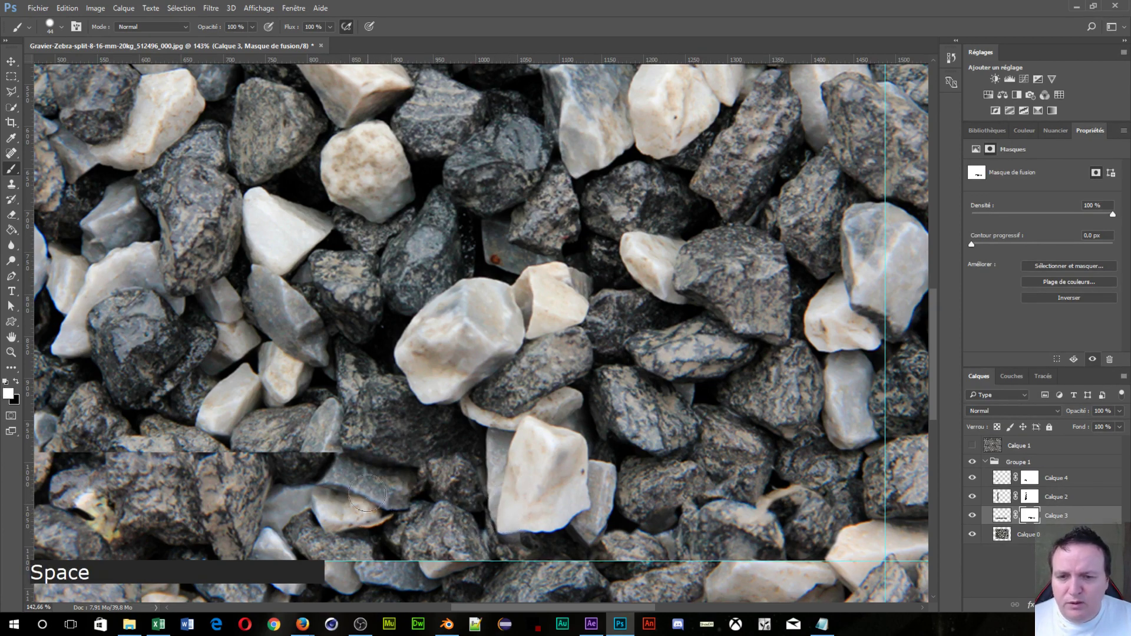
# Step: Paint black on Calque 3's mask along the strip's remaining upper seam, from the left guide to the already blended stones
pyautogui.moveTo(345, 497)
pyautogui.mouseDown()
pyautogui.moveTo(535, 431)
pyautogui.moveTo(440, 459)
pyautogui.mouseUp()
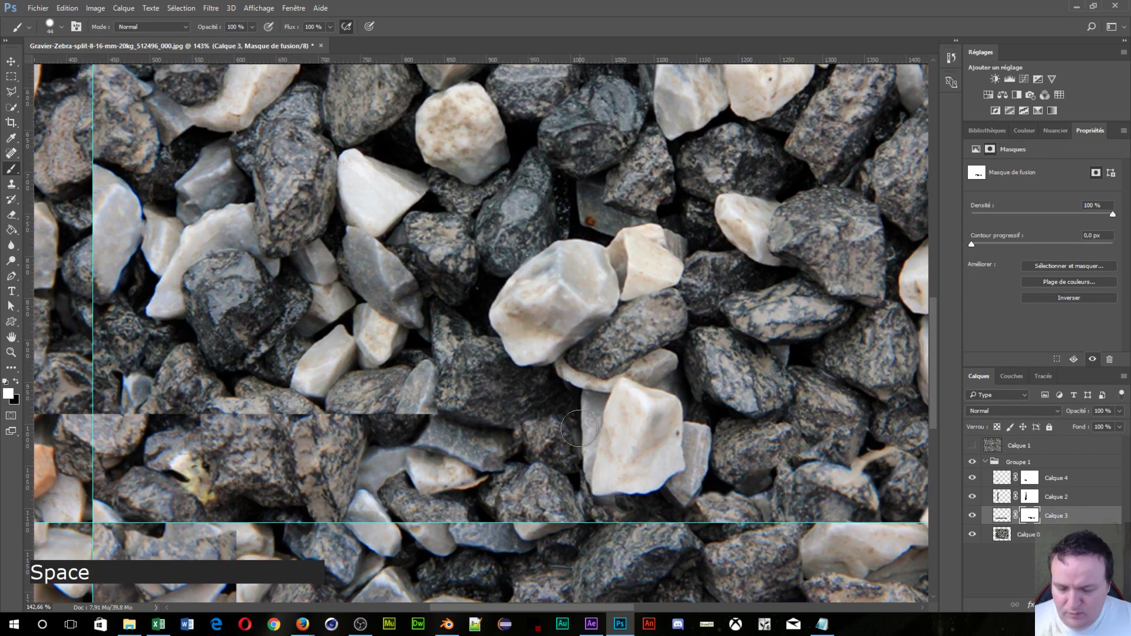
pyautogui.press('x')
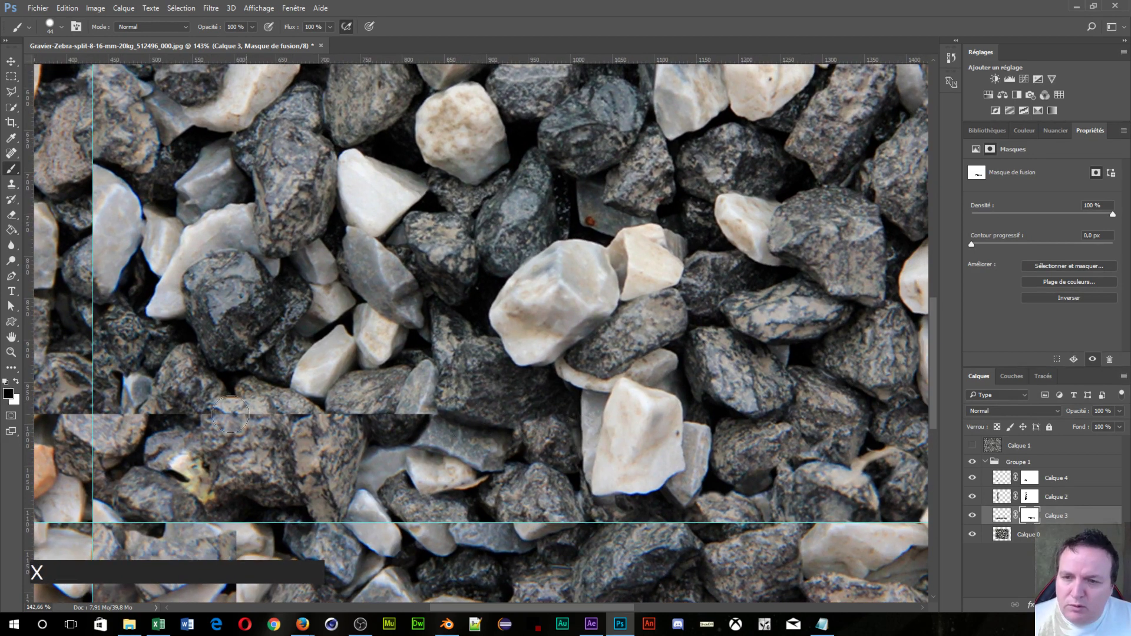
pyautogui.moveTo(111, 423)
pyautogui.mouseDown()
pyautogui.moveTo(103, 412)
pyautogui.moveTo(107, 460)
pyautogui.moveTo(159, 412)
pyautogui.moveTo(181, 434)
pyautogui.moveTo(140, 455)
pyautogui.moveTo(177, 480)
pyautogui.moveTo(204, 465)
pyautogui.moveTo(171, 435)
pyautogui.moveTo(294, 421)
pyautogui.moveTo(312, 436)
pyautogui.moveTo(366, 412)
pyautogui.moveTo(409, 424)
pyautogui.moveTo(386, 428)
pyautogui.moveTo(516, 417)
pyautogui.moveTo(441, 440)
pyautogui.mouseUp()
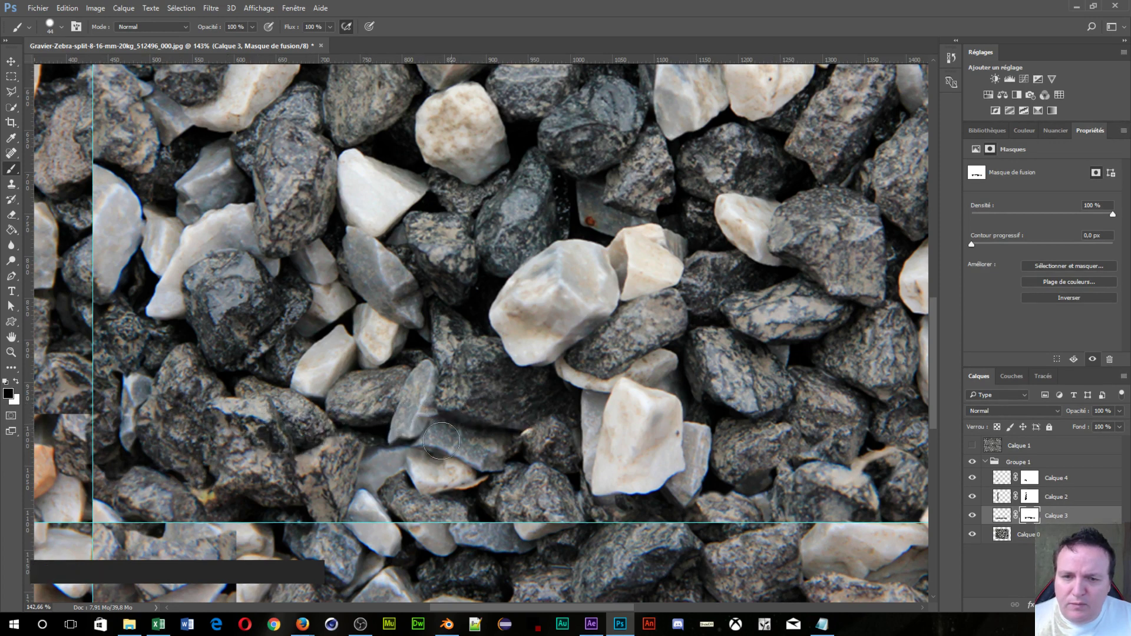
pyautogui.moveTo(613, 401)
pyautogui.mouseDown()
pyautogui.moveTo(619, 436)
pyautogui.moveTo(682, 353)
pyautogui.mouseUp()
pyautogui.scroll(-2, 684, 355)
pyautogui.scroll(-2, 689, 357)
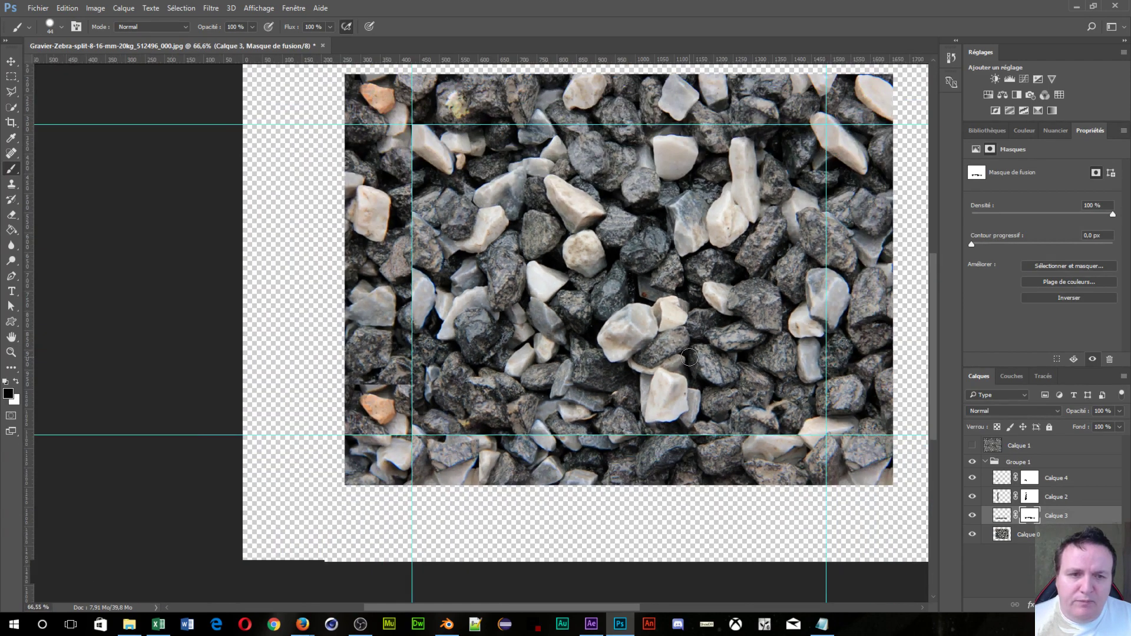
pyautogui.scroll(1, 695, 357)
pyautogui.scroll(-1, 703, 358)
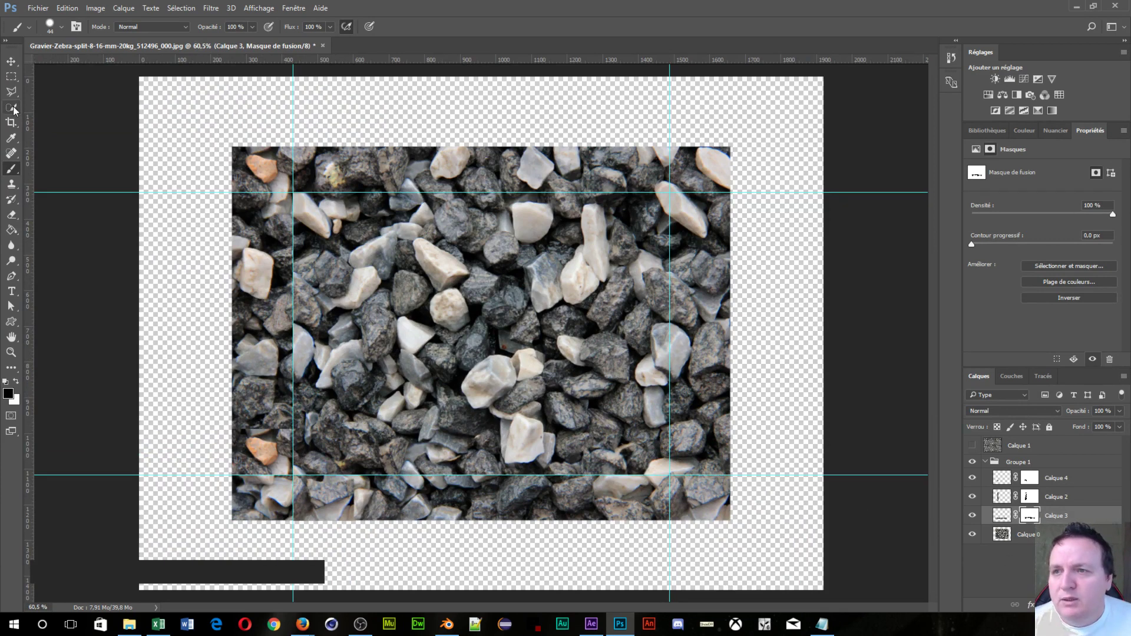
# Step: Merge Calque 0, Calque 3, Calque 2 and Calque 4 inside Groupe 1 into a single layer
pyautogui.click(11, 77)
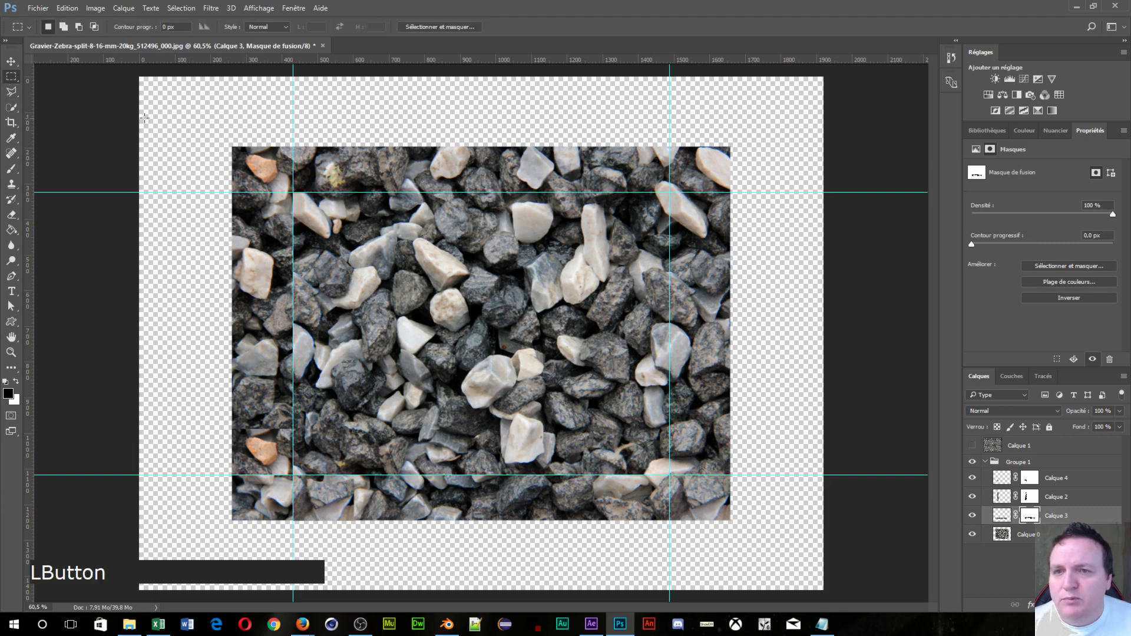
pyautogui.moveTo(153, 113); pyautogui.dragTo(139, 209)
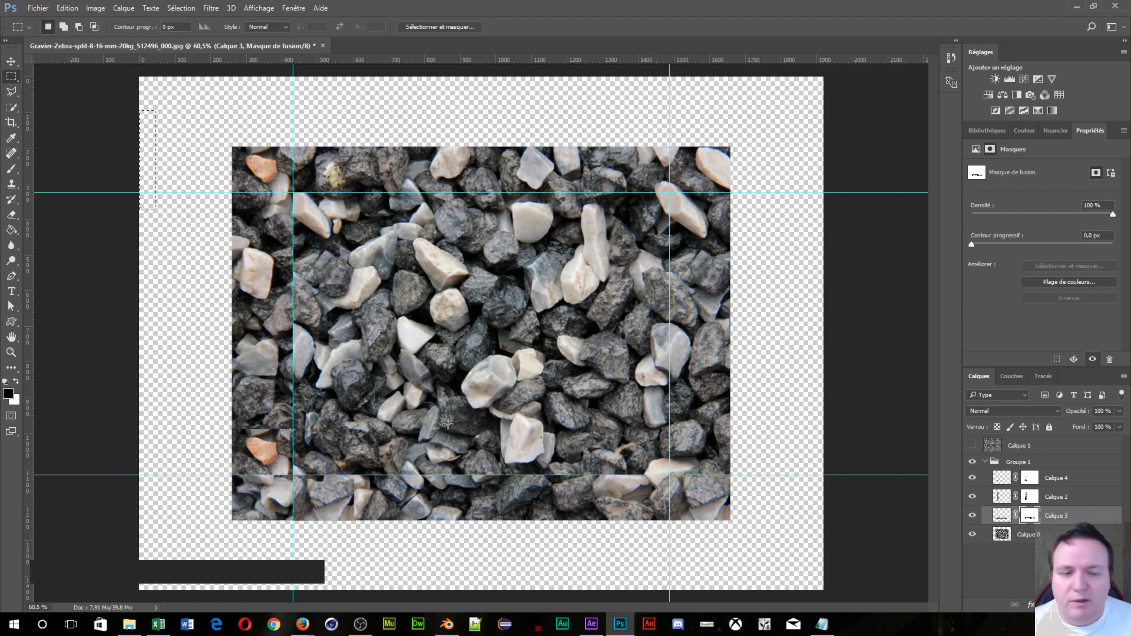
pyautogui.click(1048, 541)
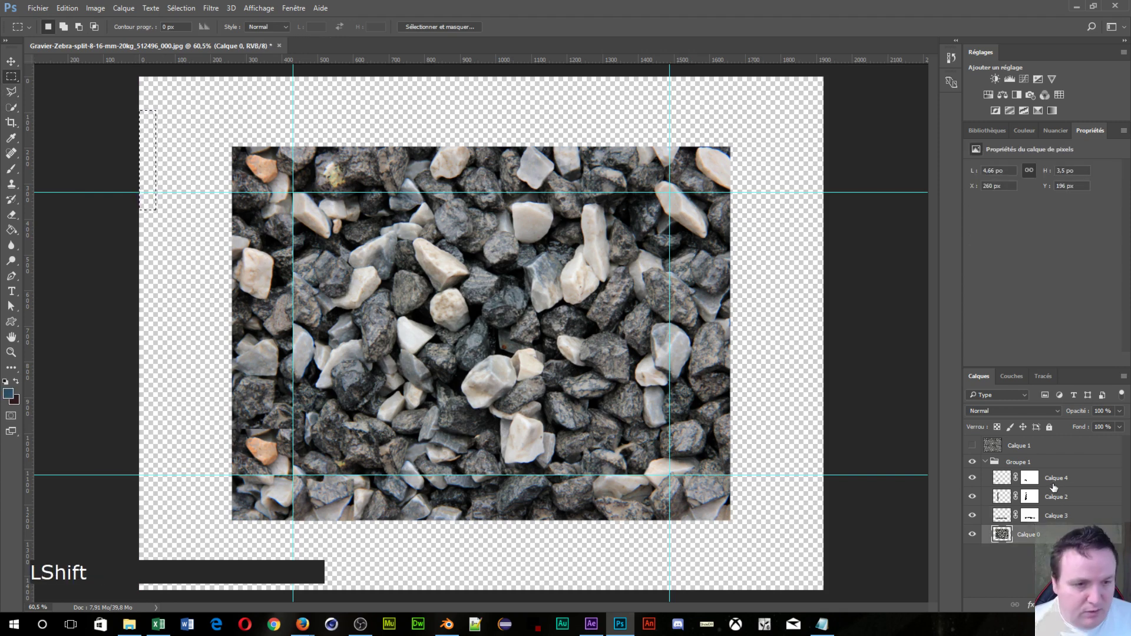
pyautogui.keyDown('shift'); pyautogui.click(1054, 487); pyautogui.keyUp('shift')
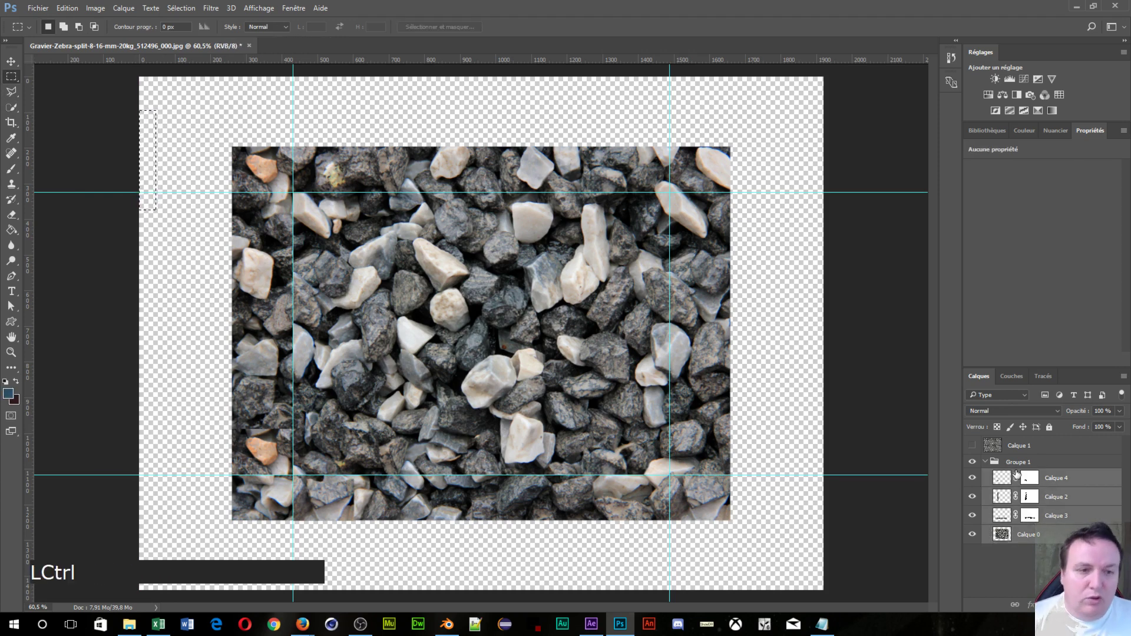
pyautogui.hotkey('ctrl', 'e')
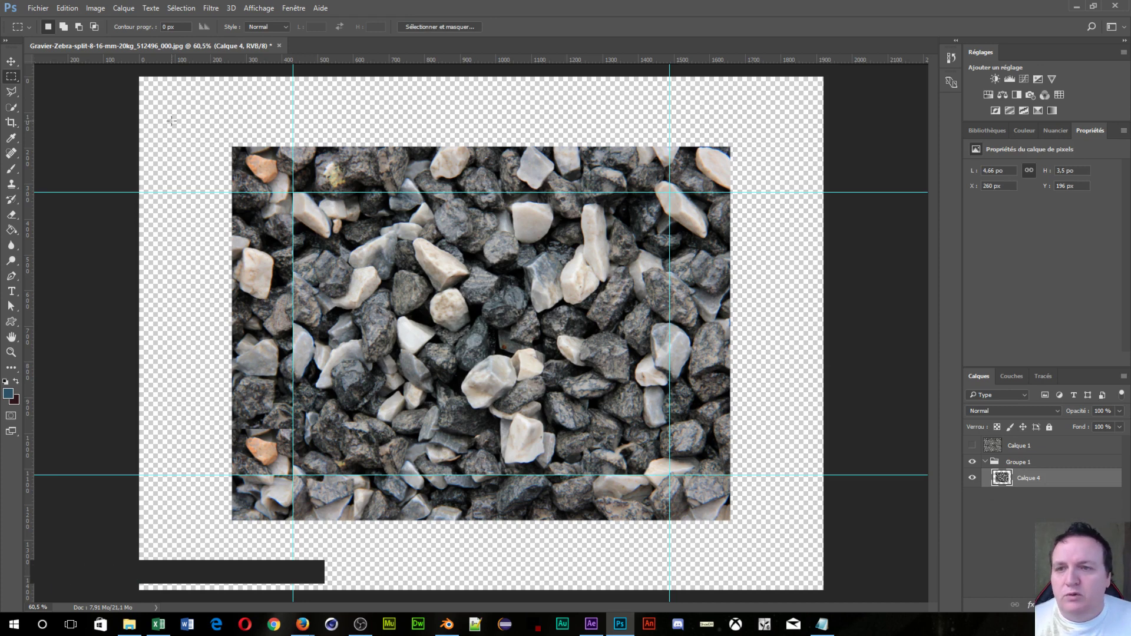
# Step: Delete the merged layer's gravel outside the four guides using rectangular selections snapped to them, and deselect
pyautogui.moveTo(171, 120); pyautogui.dragTo(292, 540)
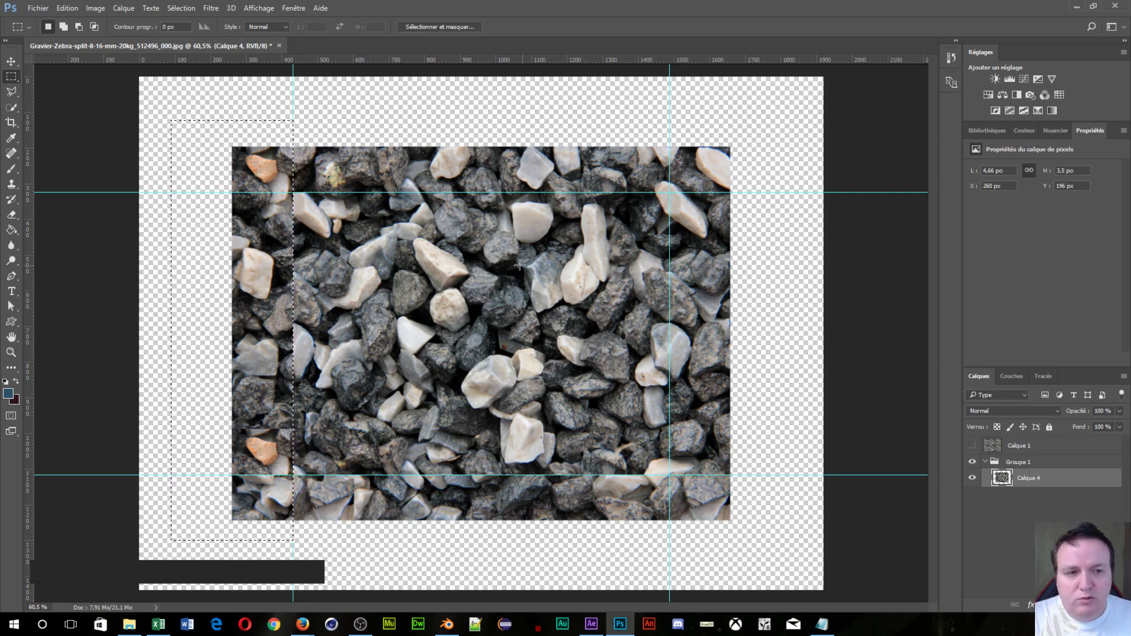
pyautogui.press('Delete')
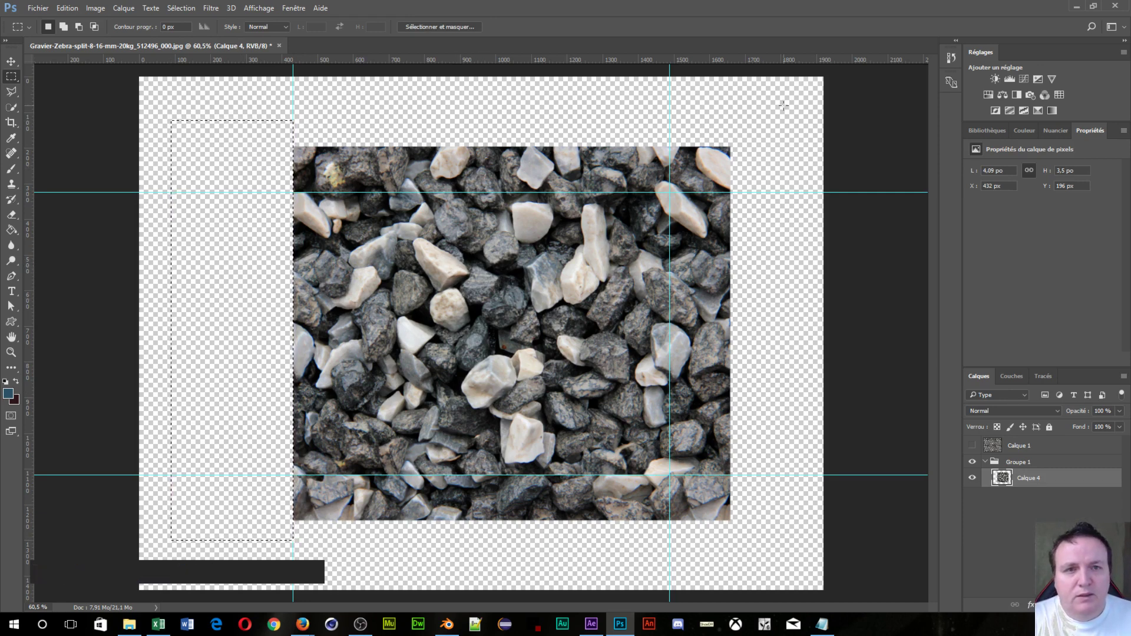
pyautogui.moveTo(783, 104); pyautogui.dragTo(240, 192)
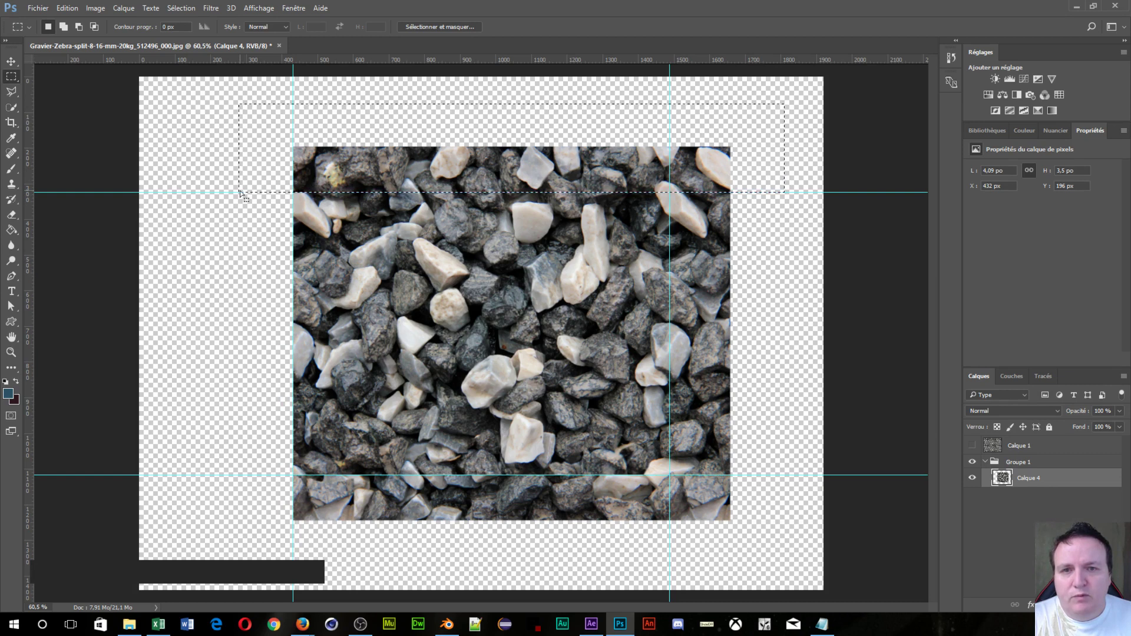
pyautogui.press('Delete')
pyautogui.click(796, 152)
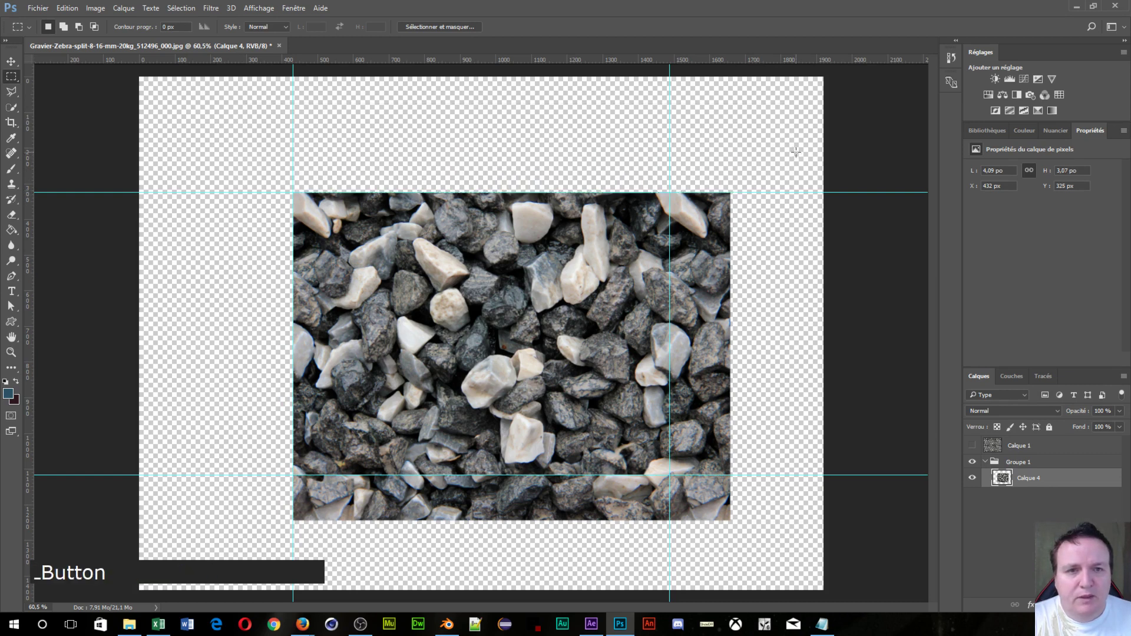
pyautogui.moveTo(796, 152)
pyautogui.mouseDown()
pyautogui.moveTo(693, 169)
pyautogui.moveTo(691, 437)
pyautogui.moveTo(669, 483)
pyautogui.moveTo(670, 549)
pyautogui.moveTo(661, 480)
pyautogui.moveTo(222, 475)
pyautogui.mouseUp()
pyautogui.press('Delete')
pyautogui.press('Delete')
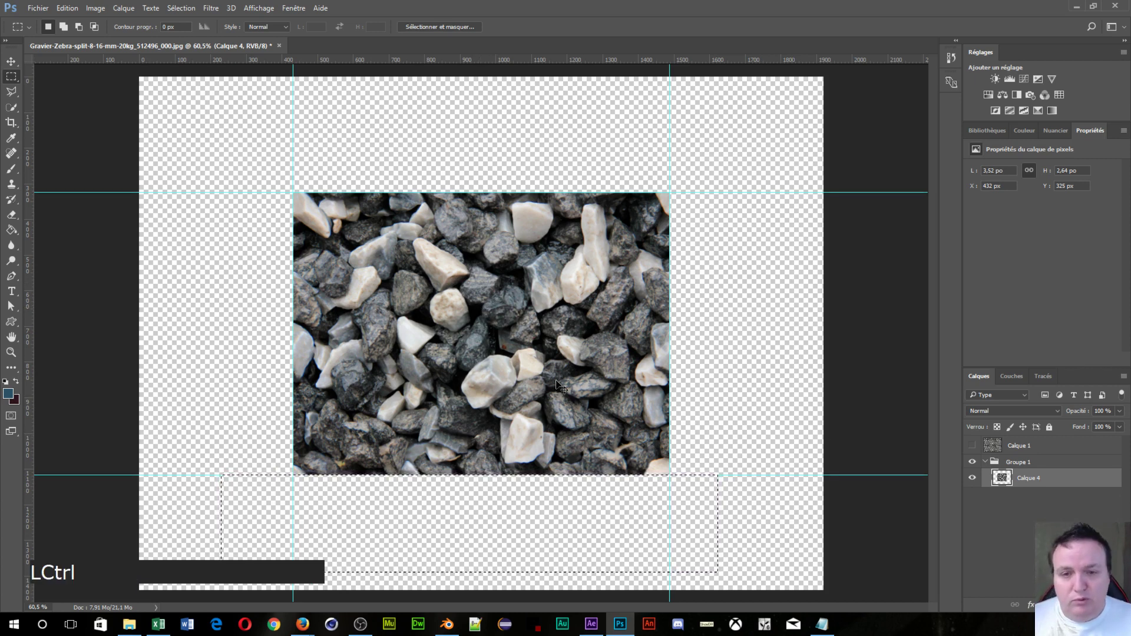
pyautogui.hotkey('ctrl', 'd')
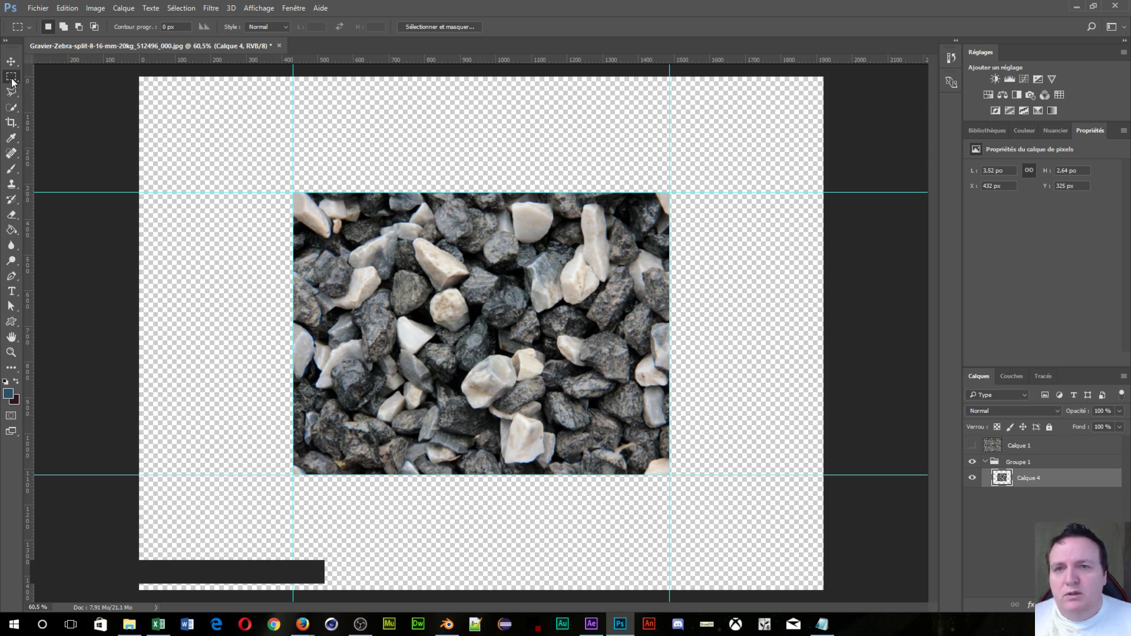
# Step: Crop the canvas on all four sides to the guides surrounding the gravel tile
pyautogui.click(11, 122)
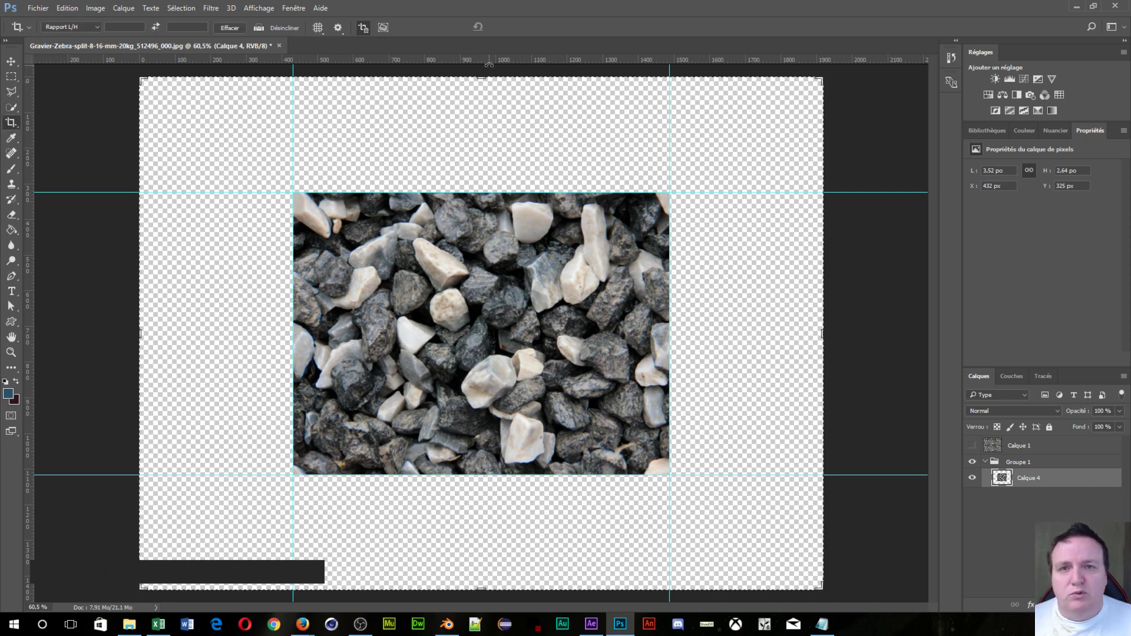
pyautogui.moveTo(482, 83); pyautogui.dragTo(494, 135)
pyautogui.moveTo(480, 528); pyautogui.dragTo(477, 471)
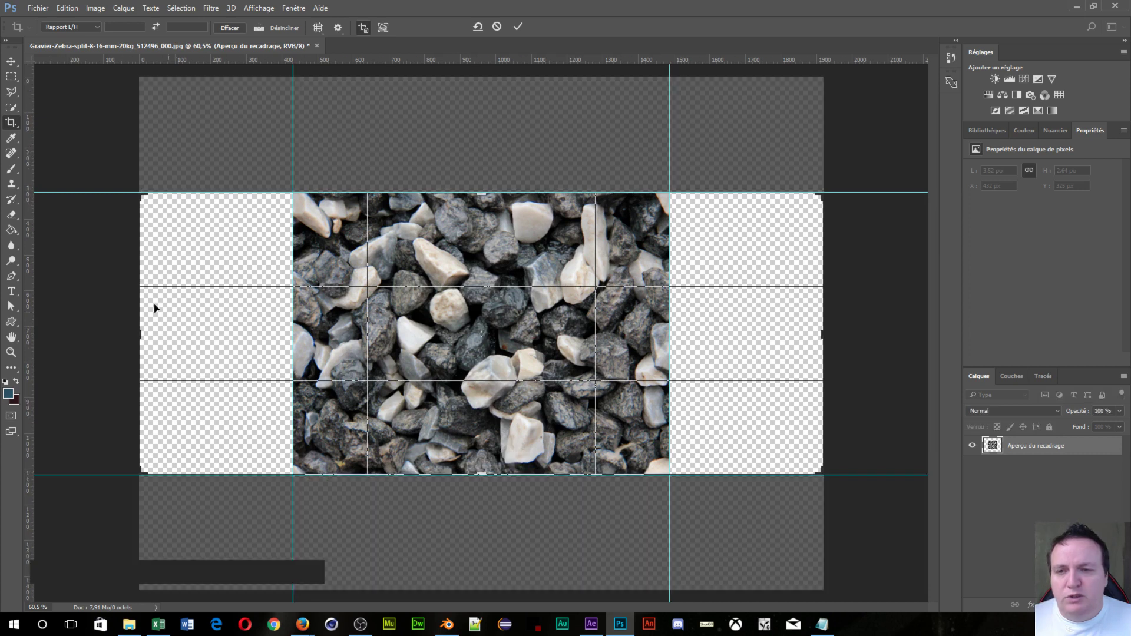
pyautogui.moveTo(146, 345); pyautogui.dragTo(217, 350)
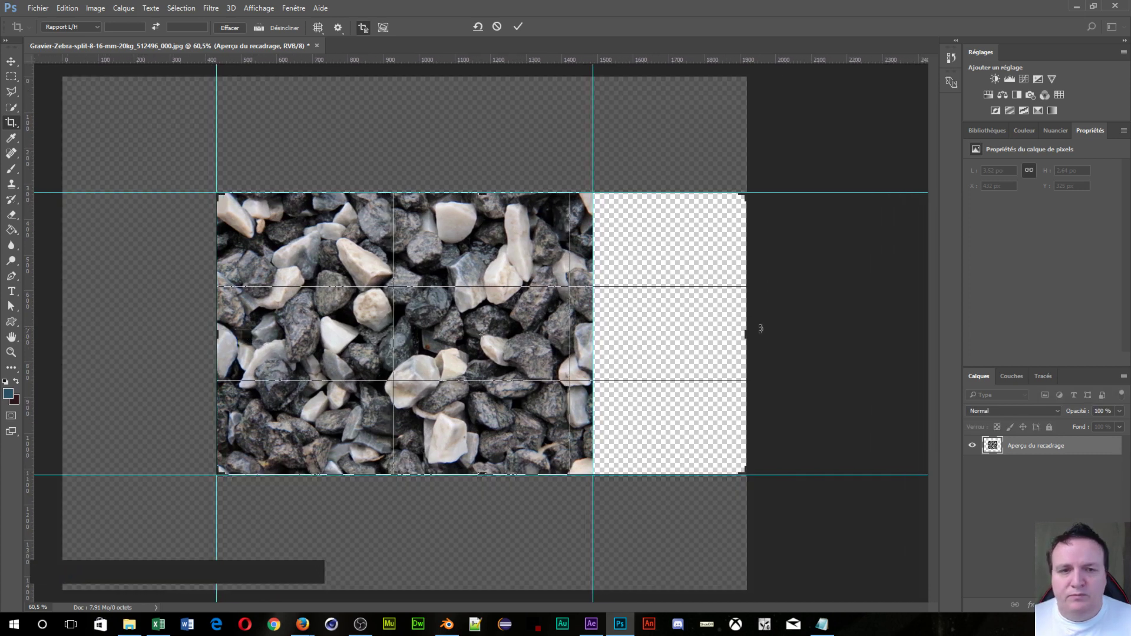
pyautogui.moveTo(745, 329); pyautogui.dragTo(669, 339)
pyautogui.press('KP_Enter')
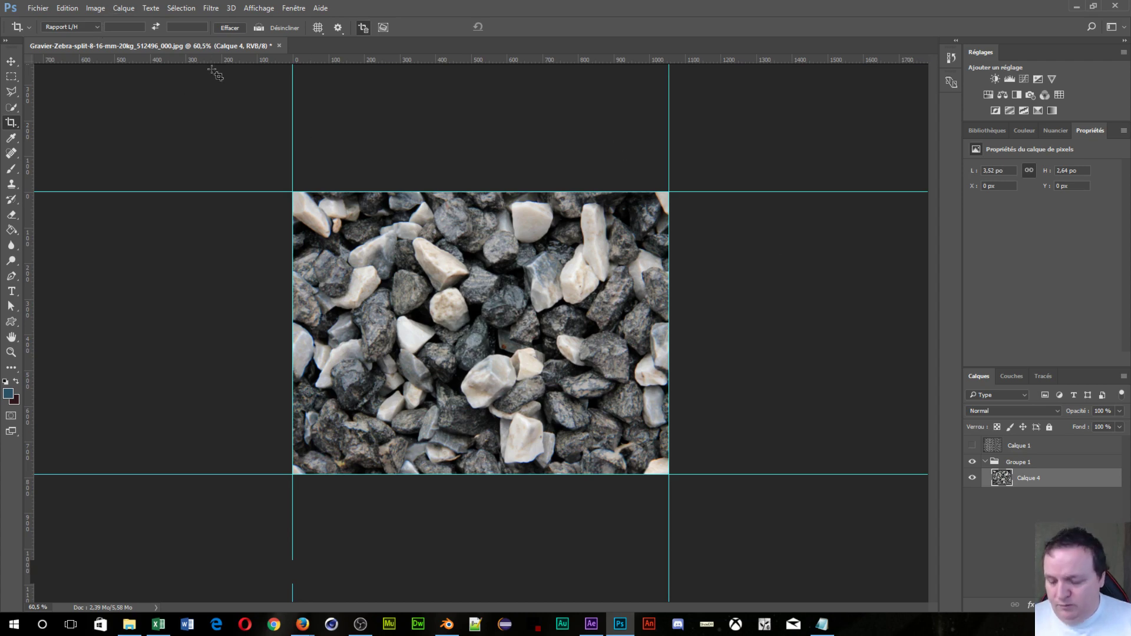
# Step: Define the cropped gravel tile as a pattern named "gravier 2"
pyautogui.click(67, 11)
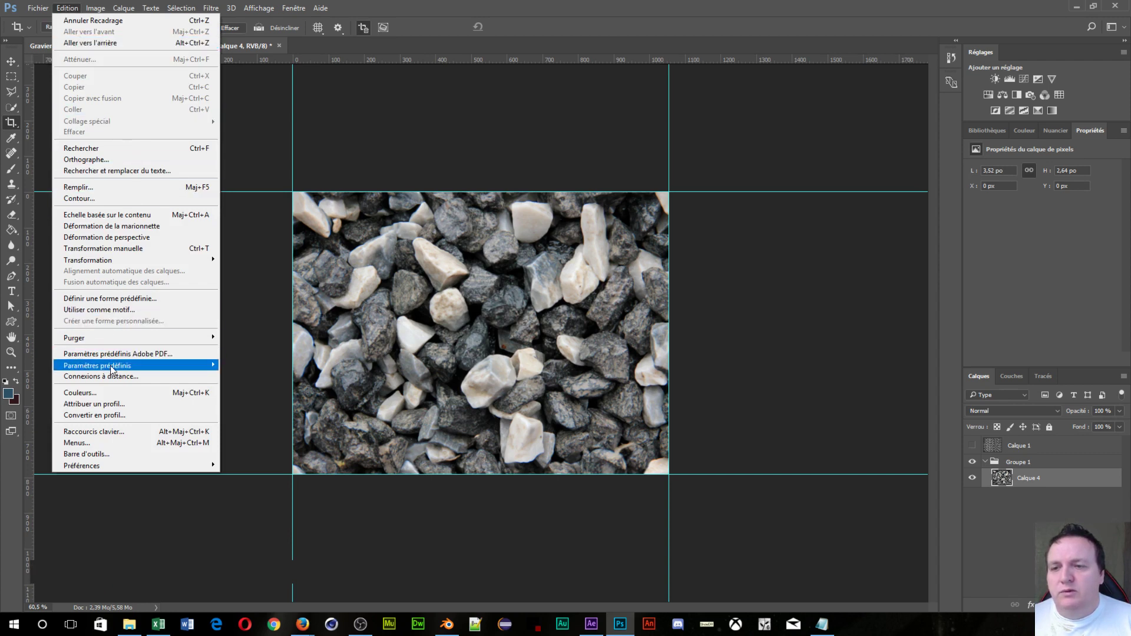
pyautogui.moveTo(112, 368)
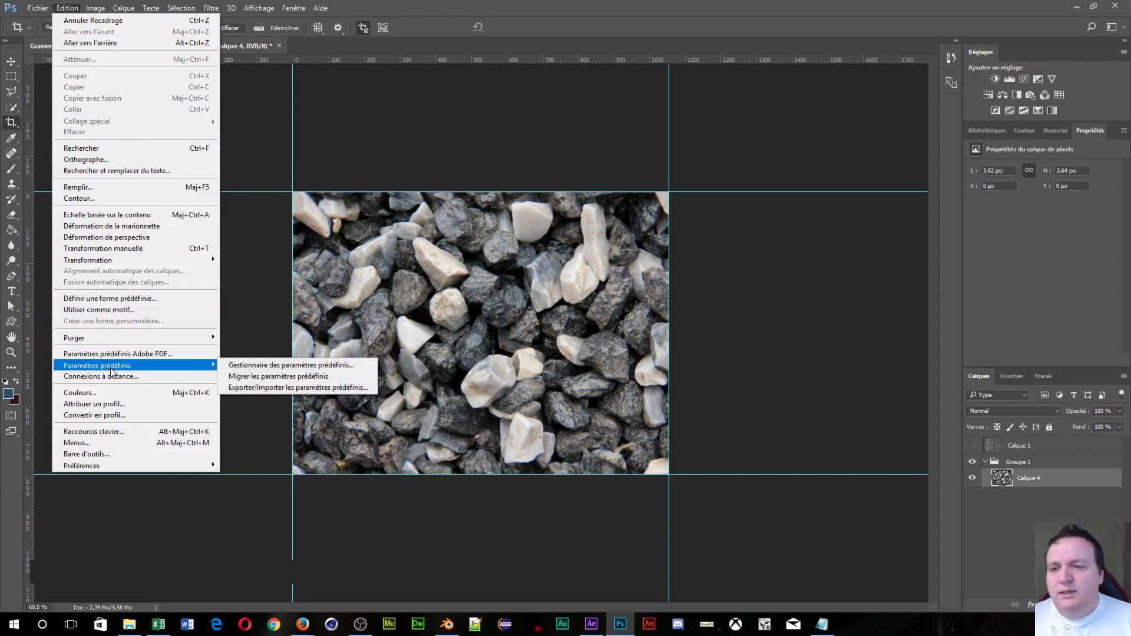
pyautogui.click(87, 310)
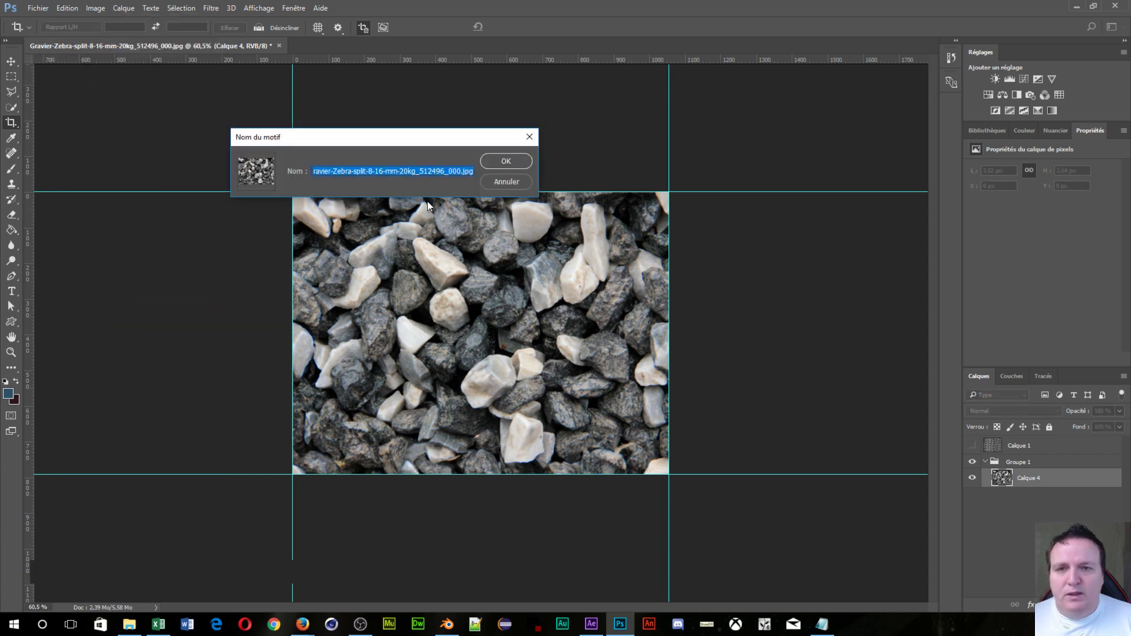
pyautogui.click(454, 172)
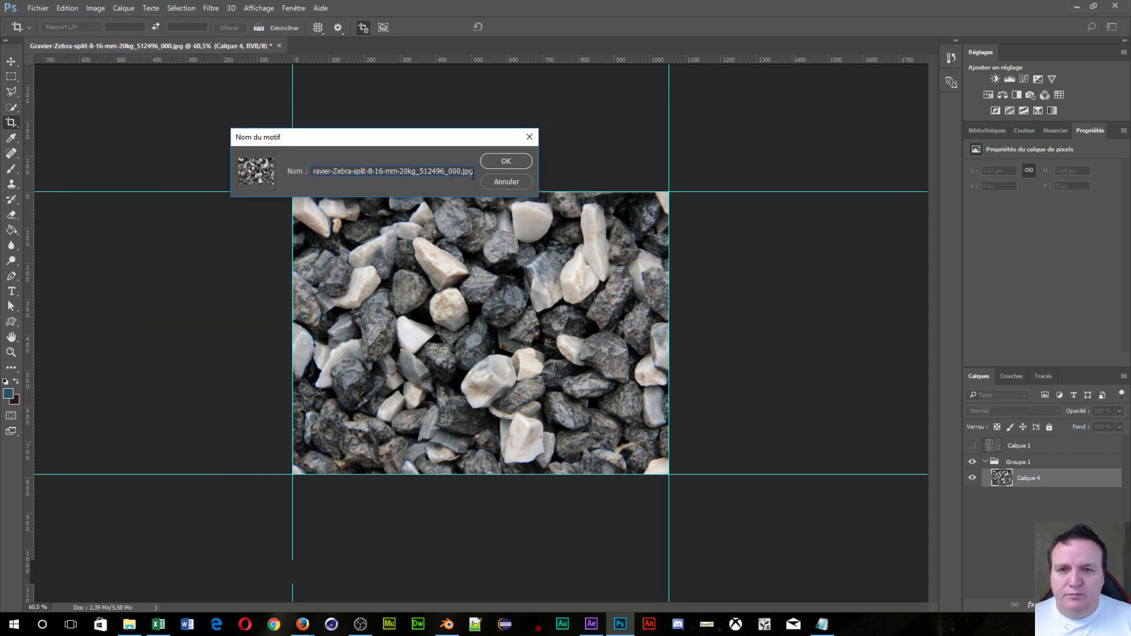
pyautogui.moveTo(472, 177); pyautogui.dragTo(218, 171)
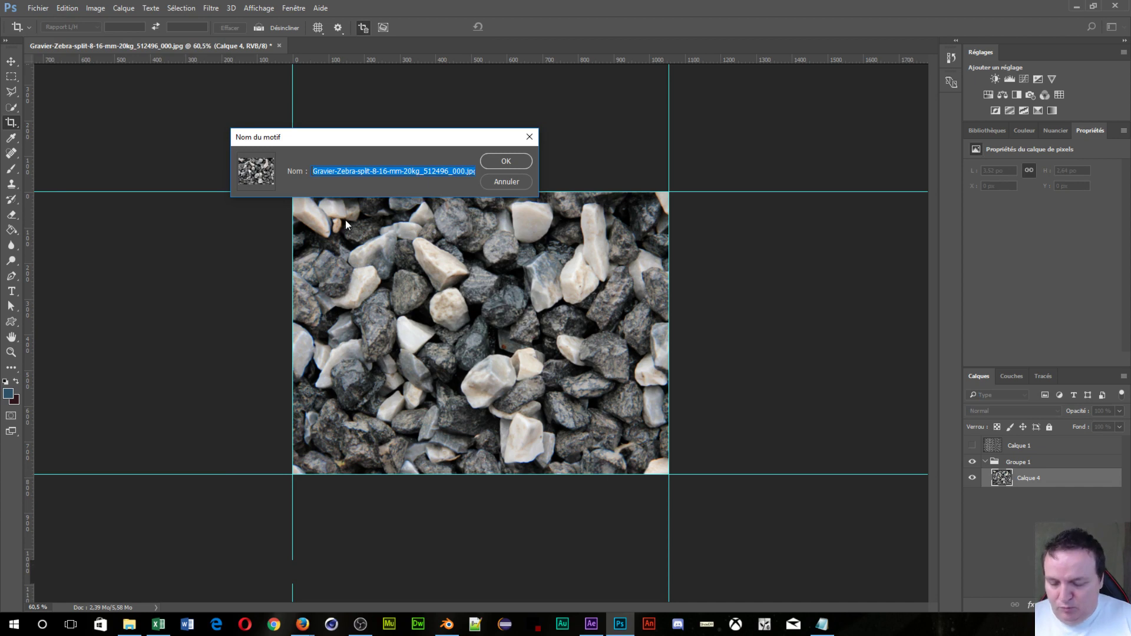
pyautogui.write('gravier')
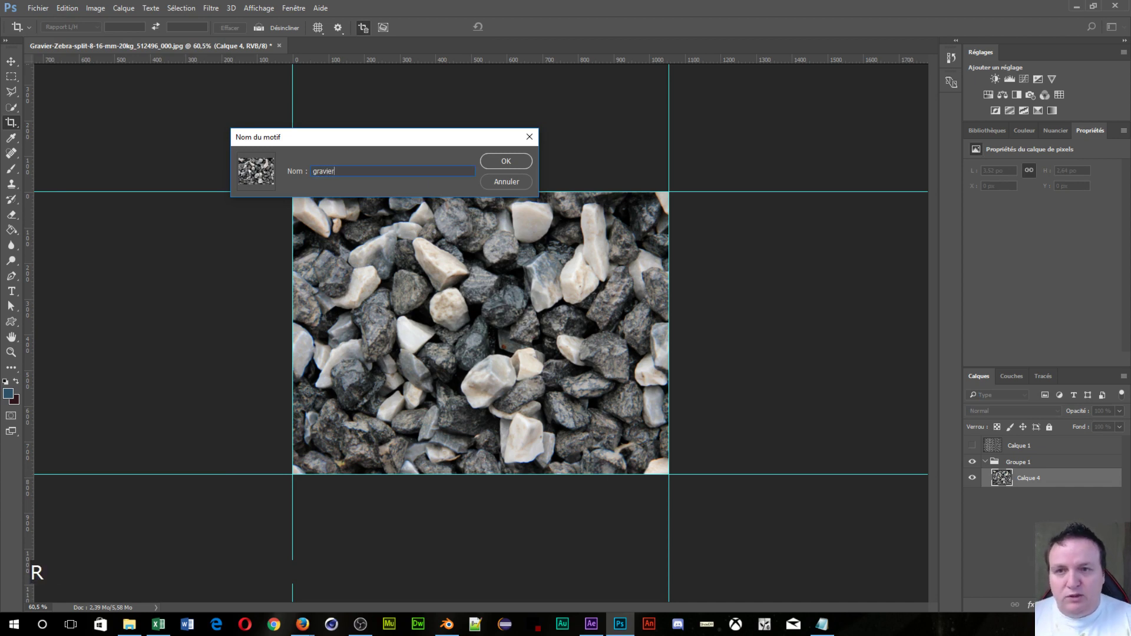
pyautogui.write(' 2')
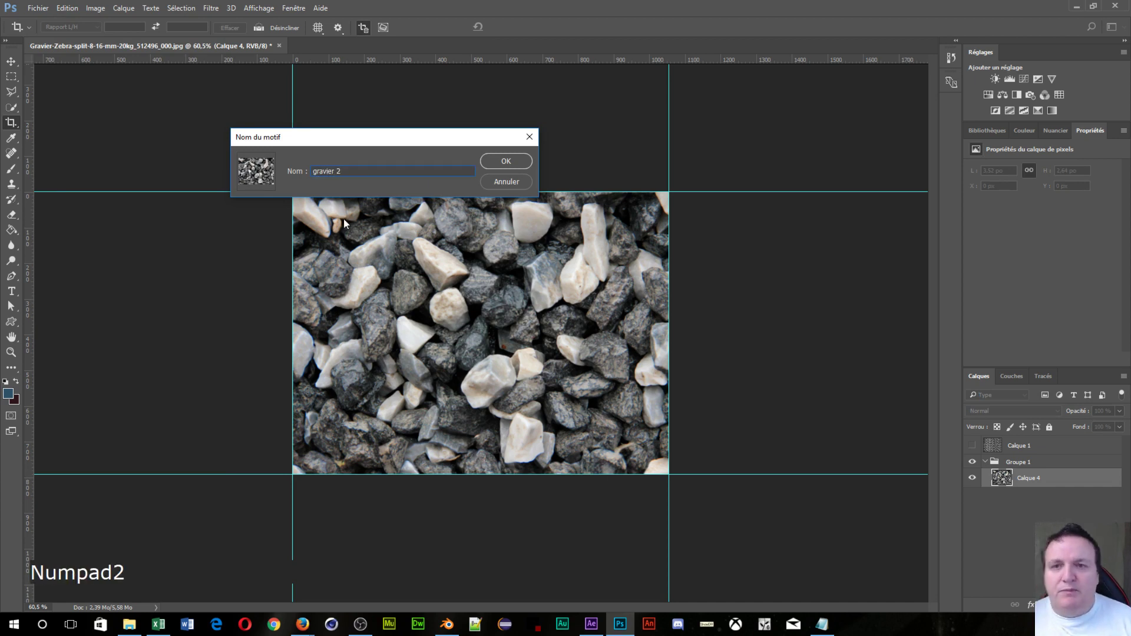
pyautogui.click(506, 168)
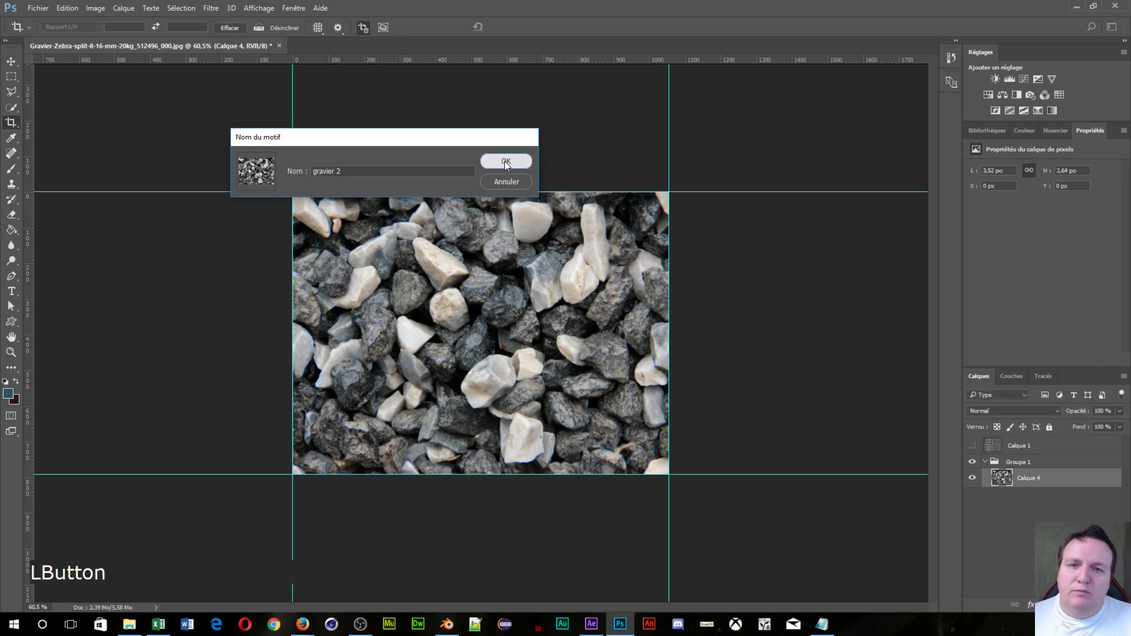
# Step: Create a new 2000 x 2000 px document at 72 pixels/inch in RGB 8-bit with a black background
pyautogui.click(32, 10)
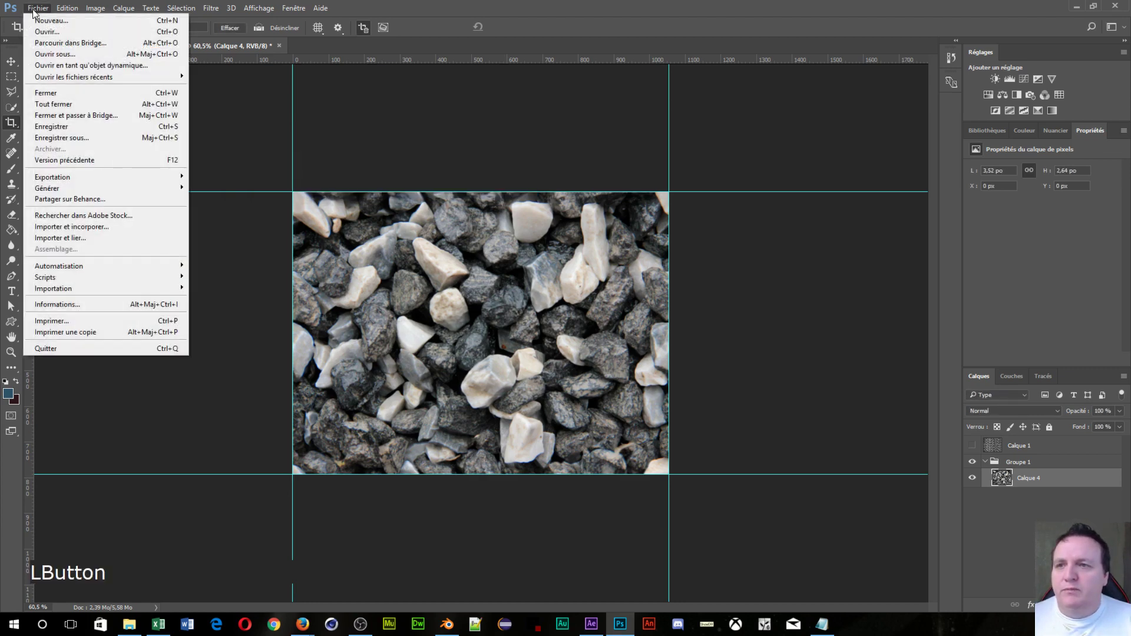
pyautogui.click(65, 24)
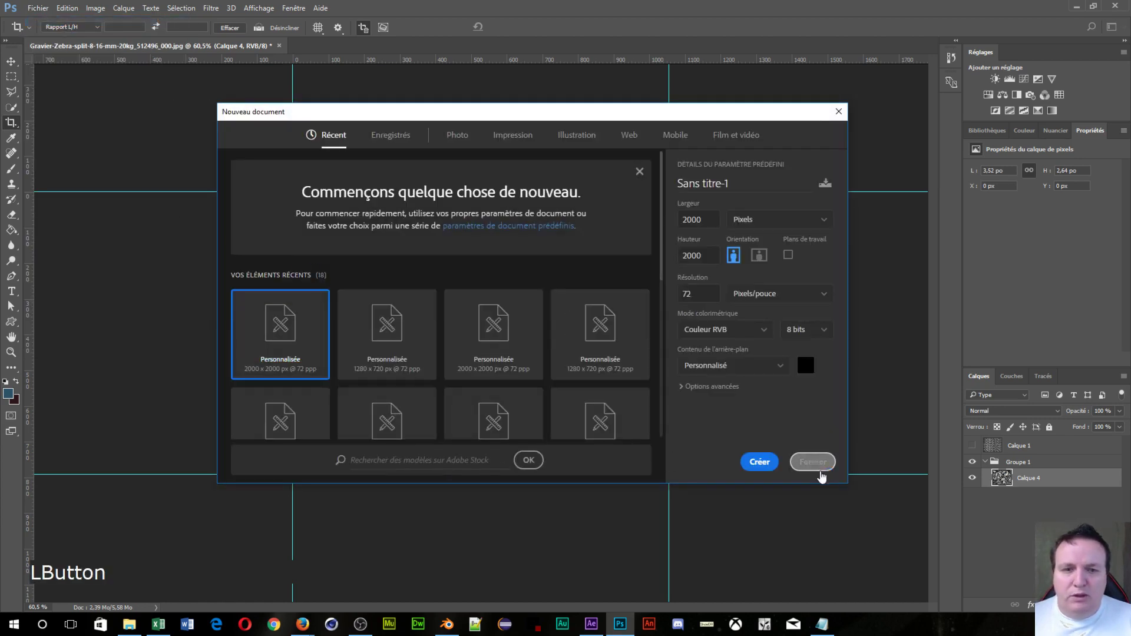
pyautogui.click(759, 463)
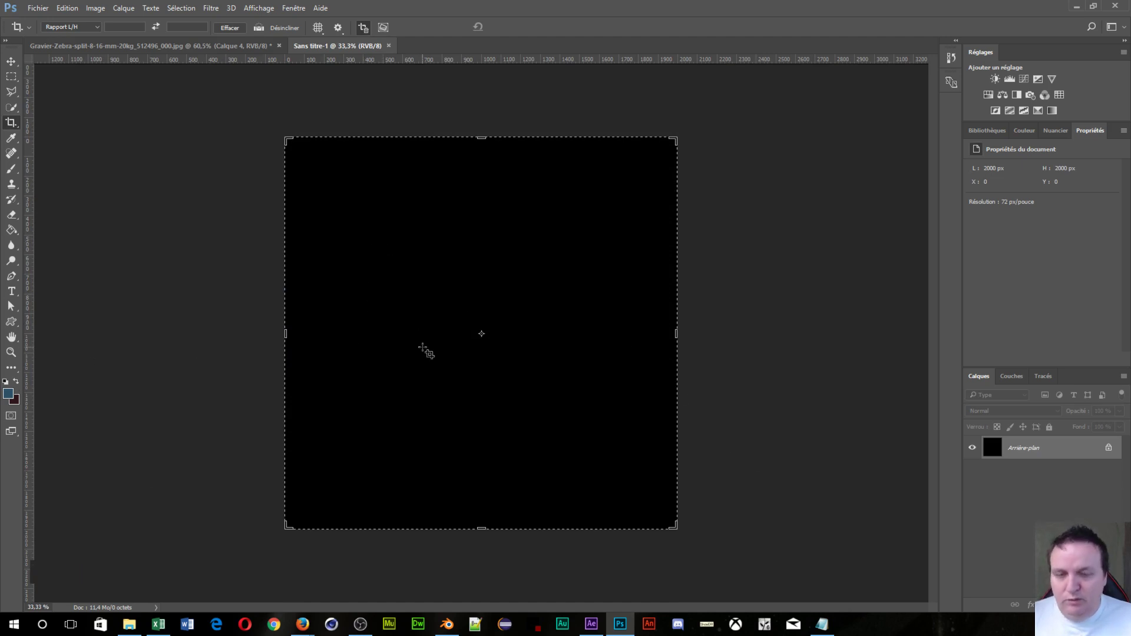
# Step: Fill the black background with the currently selected gravel pattern using the Paint Bucket
pyautogui.press('g')
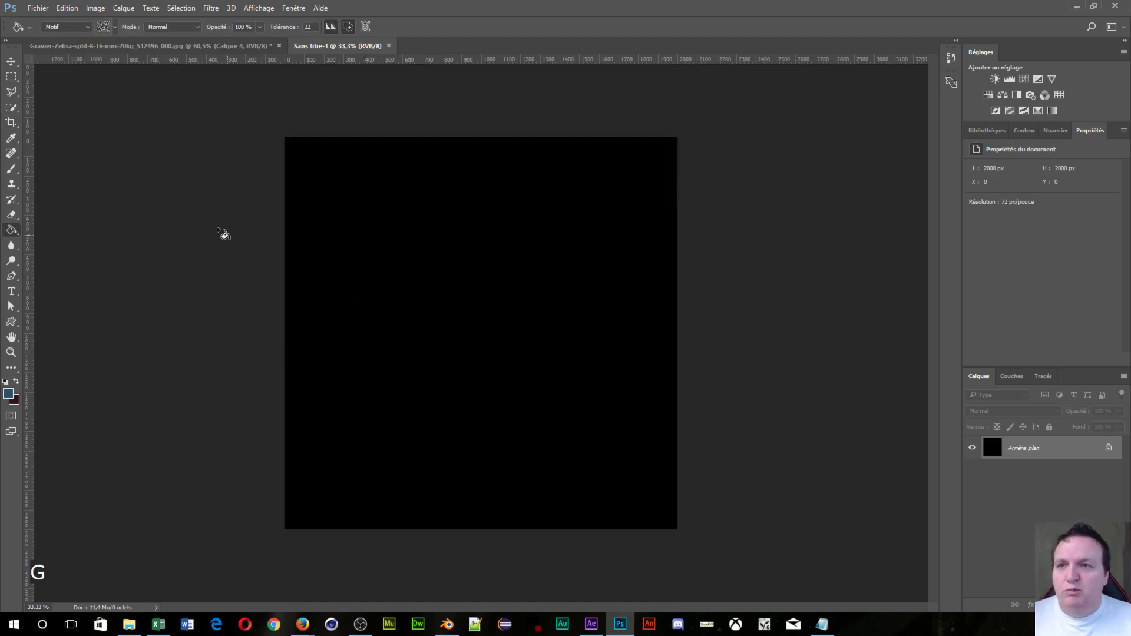
pyautogui.click(116, 27)
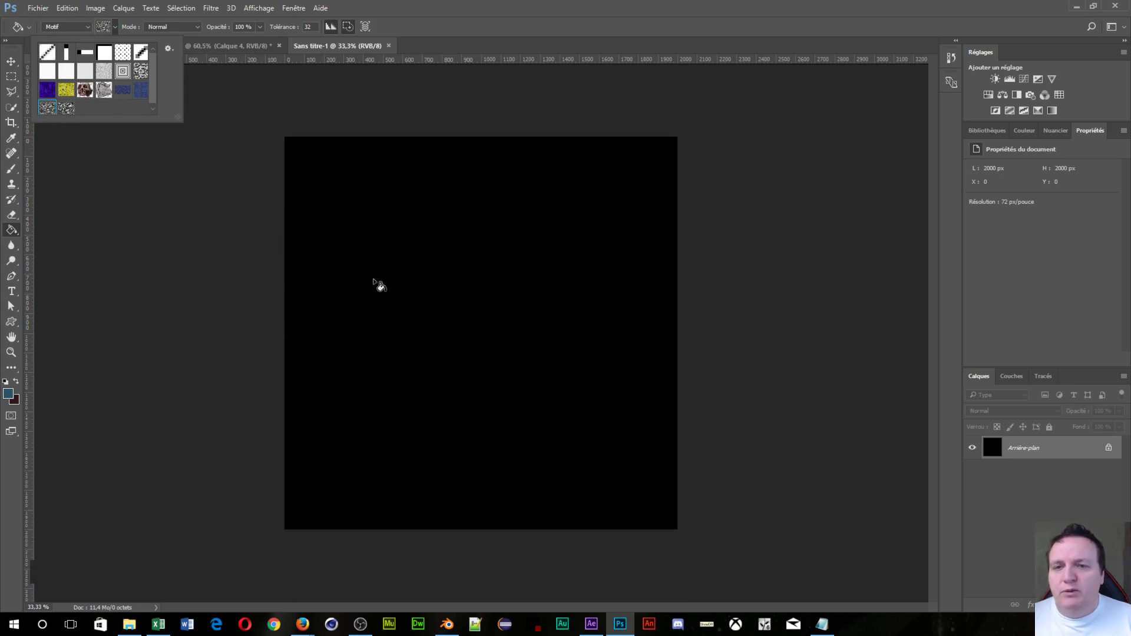
pyautogui.click(376, 284)
pyautogui.click(377, 284)
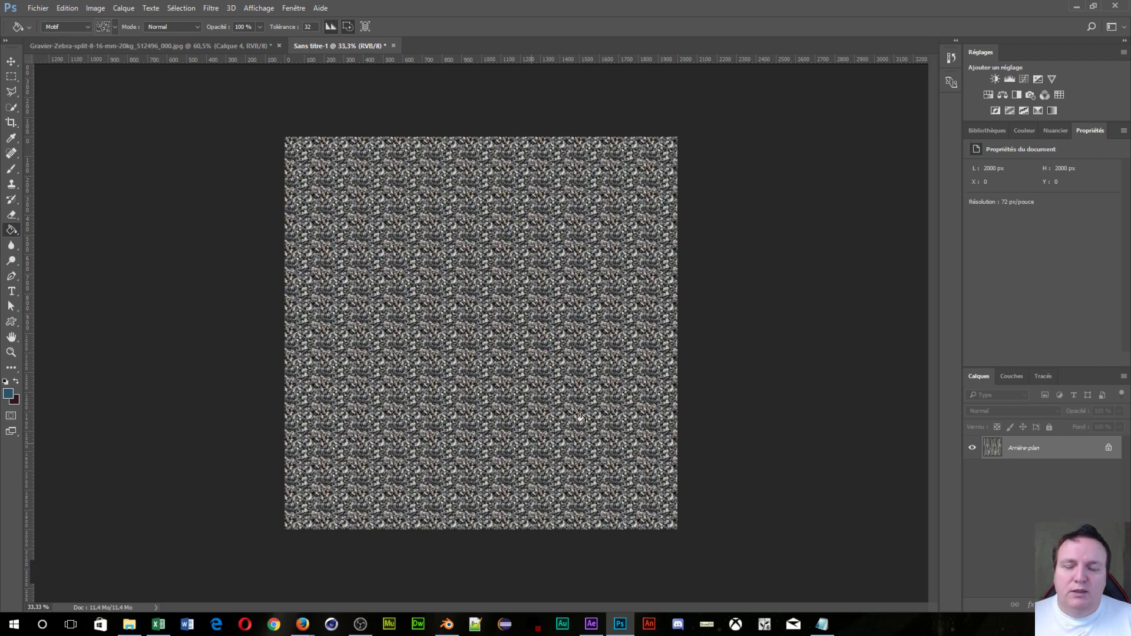
# Step: Create a second new 2000 x 2000 px document at 72 pixels/inch with a black background
pyautogui.click(115, 26)
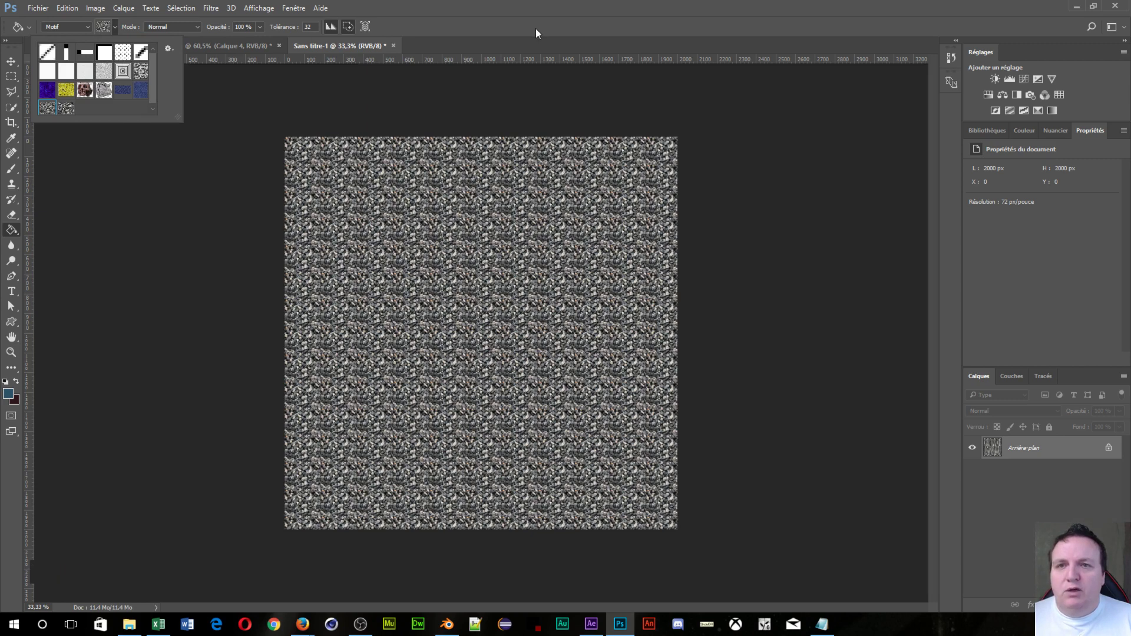
pyautogui.click(430, 71)
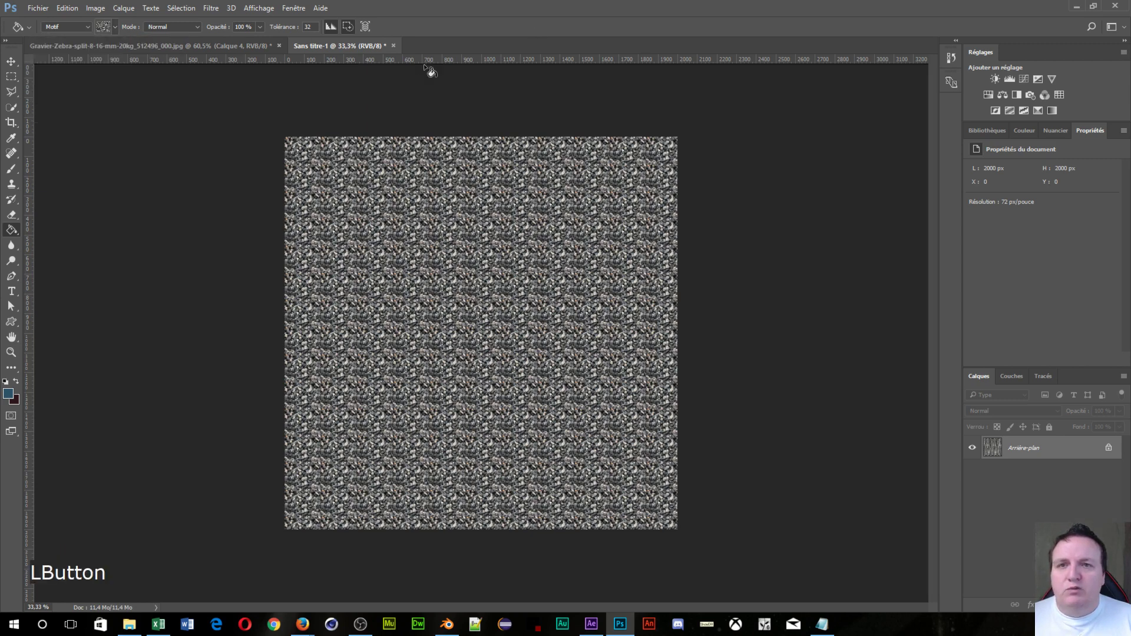
pyautogui.click(35, 8)
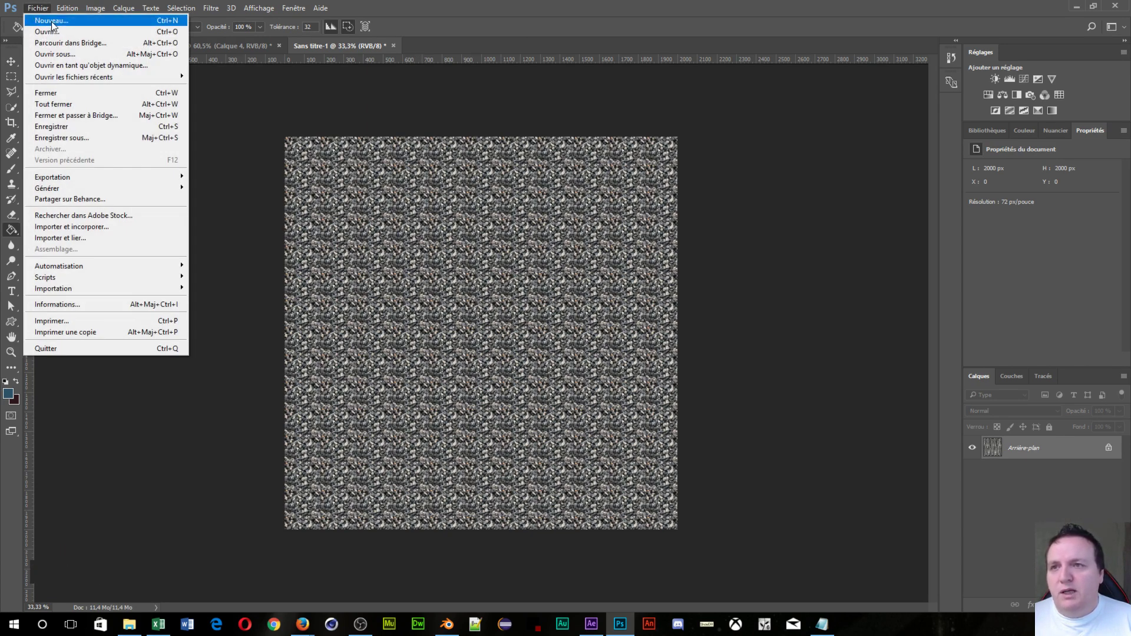
pyautogui.click(52, 22)
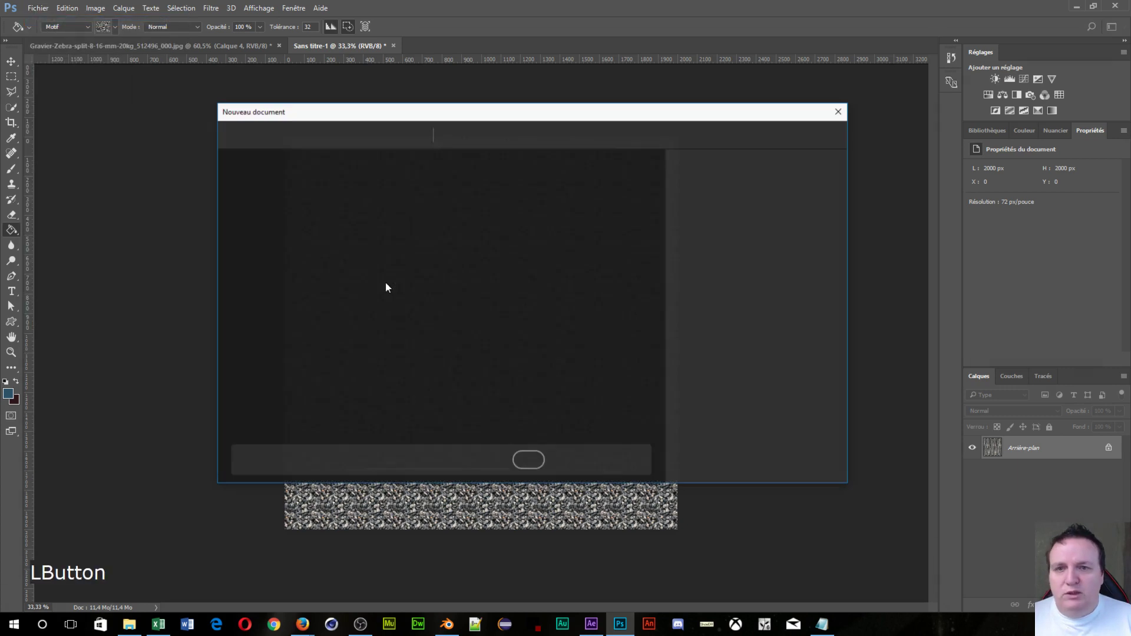
pyautogui.click(758, 463)
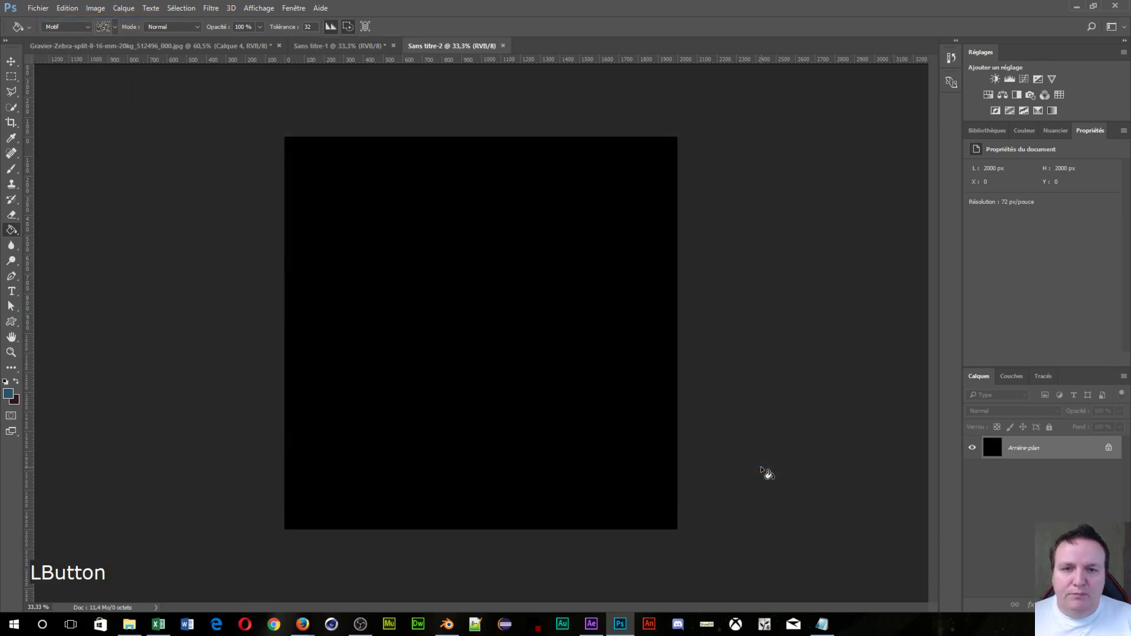
# Step: Fill the black background with the newest gravel pattern using the Paint Bucket and inspect the tile seams up close
pyautogui.click(116, 28)
pyautogui.click(67, 108)
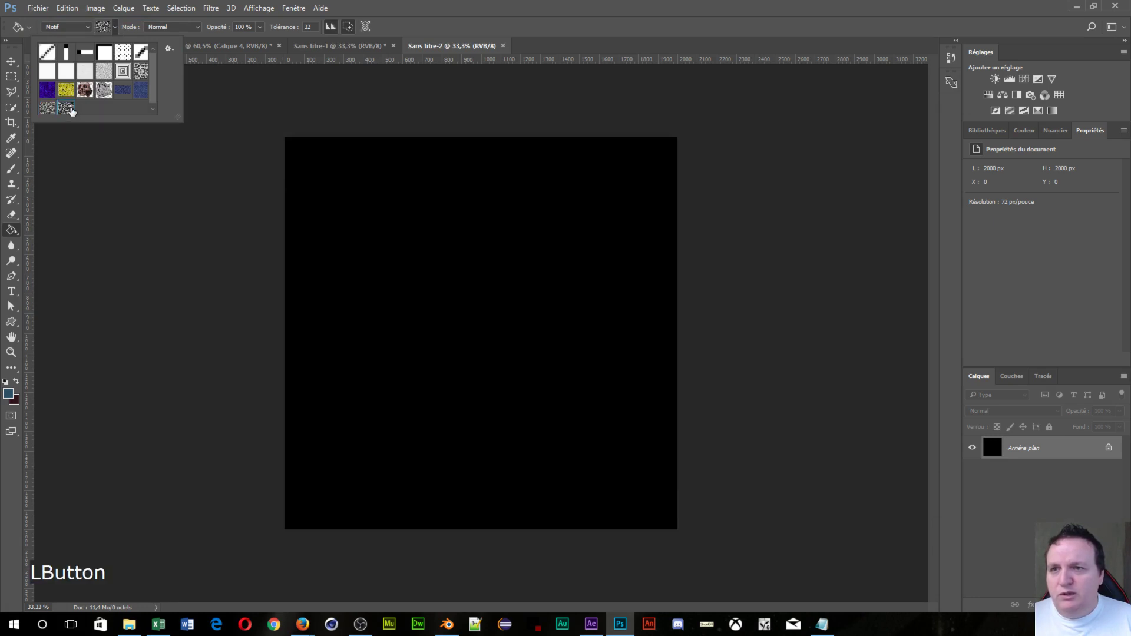
pyautogui.click(479, 306)
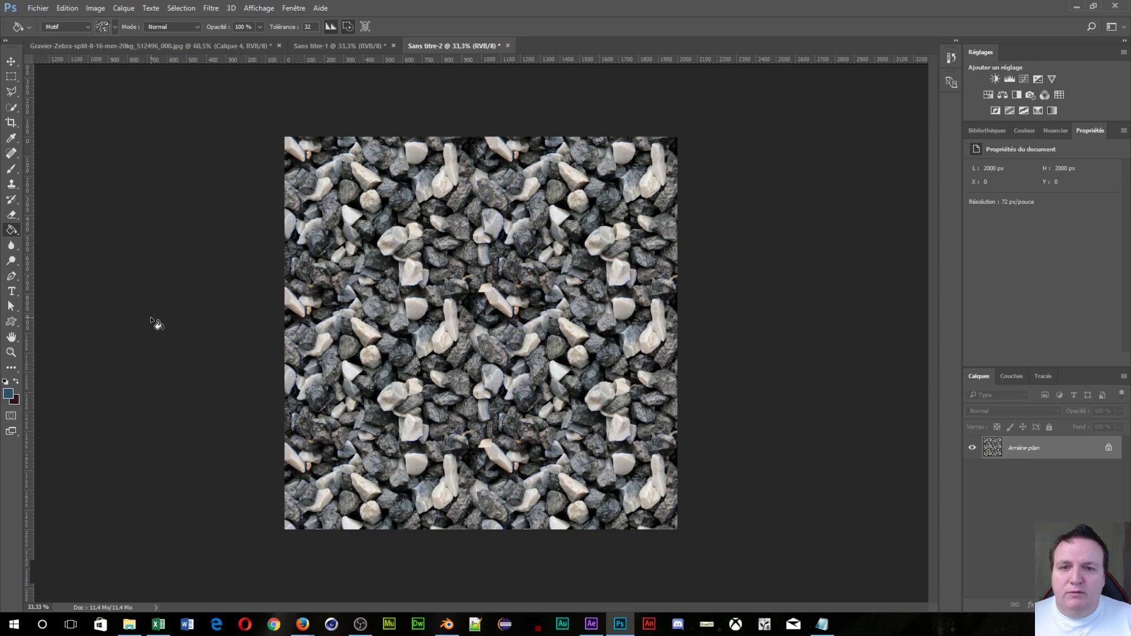
pyautogui.scroll(5, 443, 360)
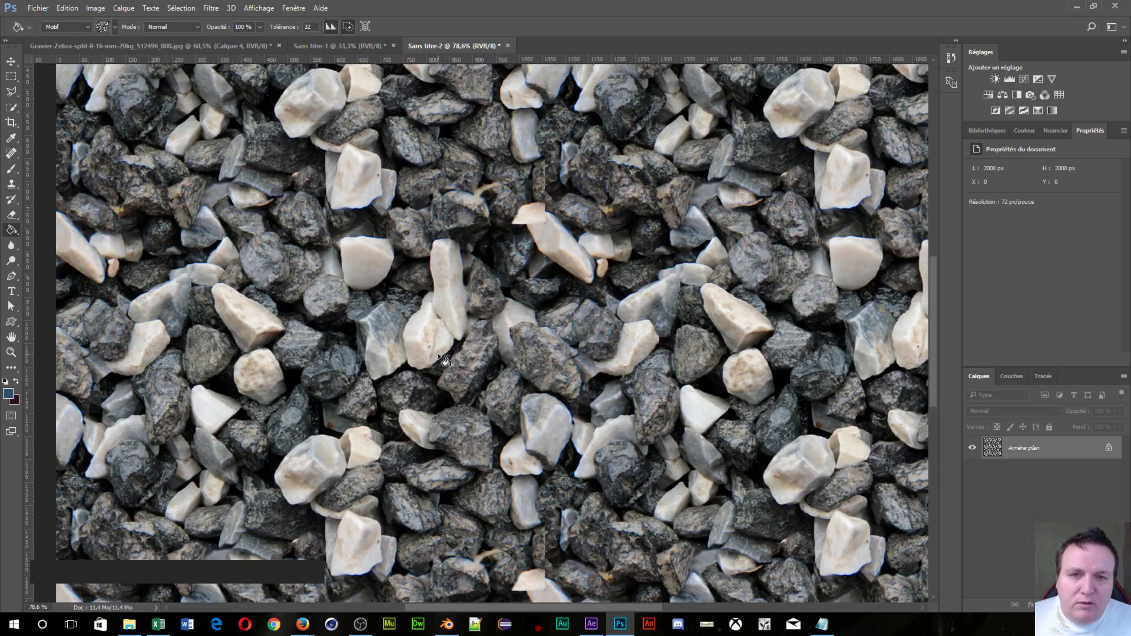
pyautogui.scroll(4, 619, 247)
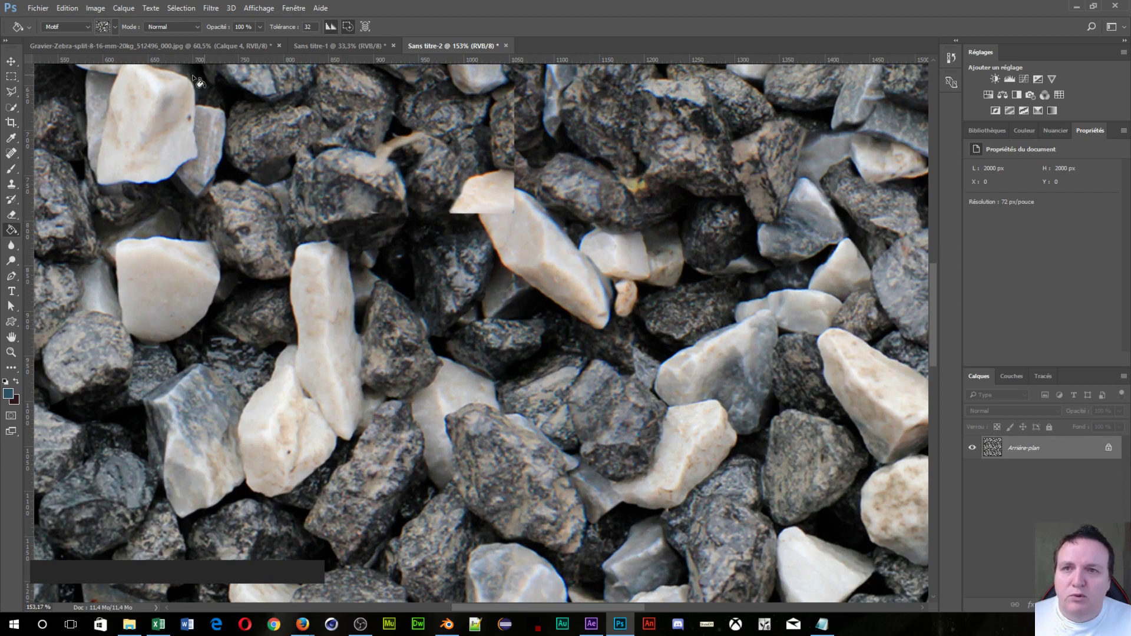
# Step: In the gravel image document, undo the crop, edge deletions and layer merge to bring back the separate masked layers
pyautogui.click(149, 40)
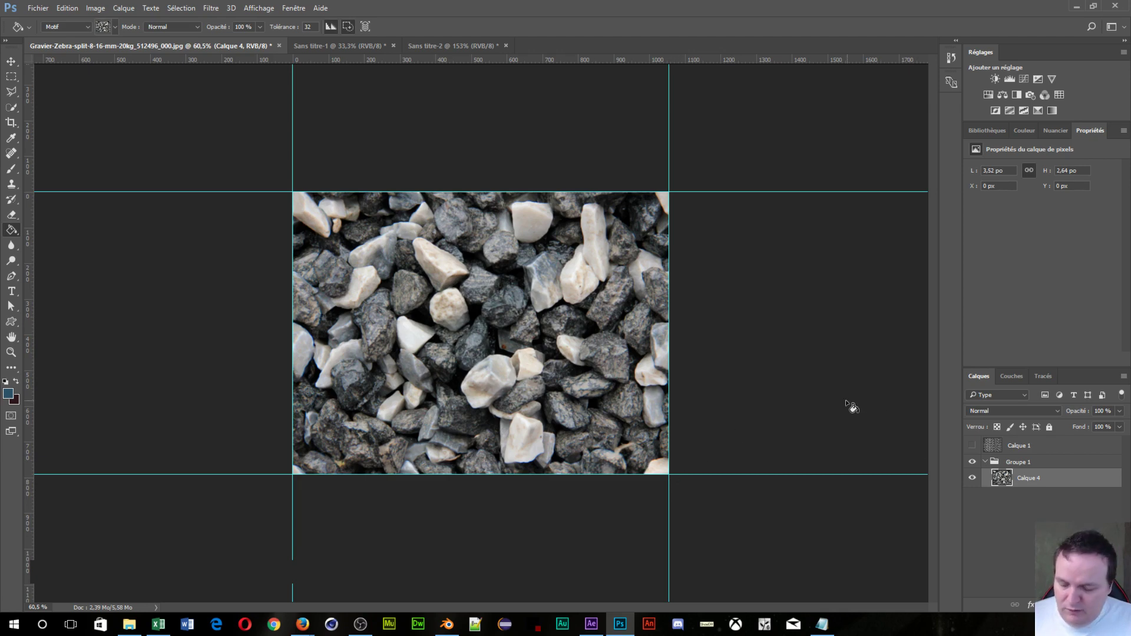
pyautogui.press('ctrl')
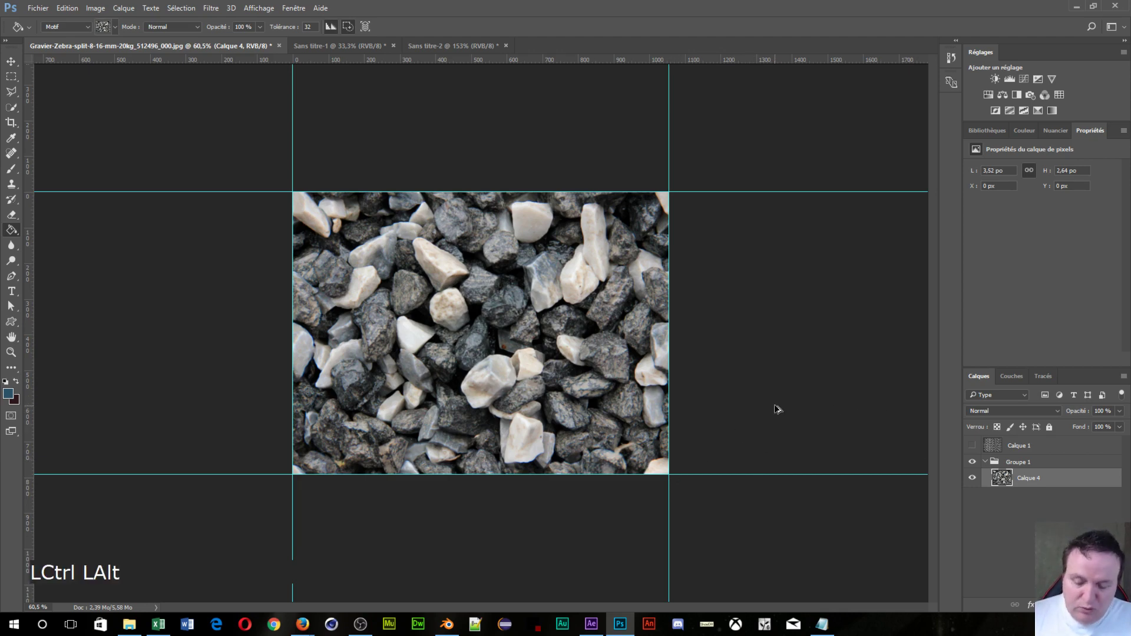
pyautogui.hotkey('ctrl', 'alt', 'z')
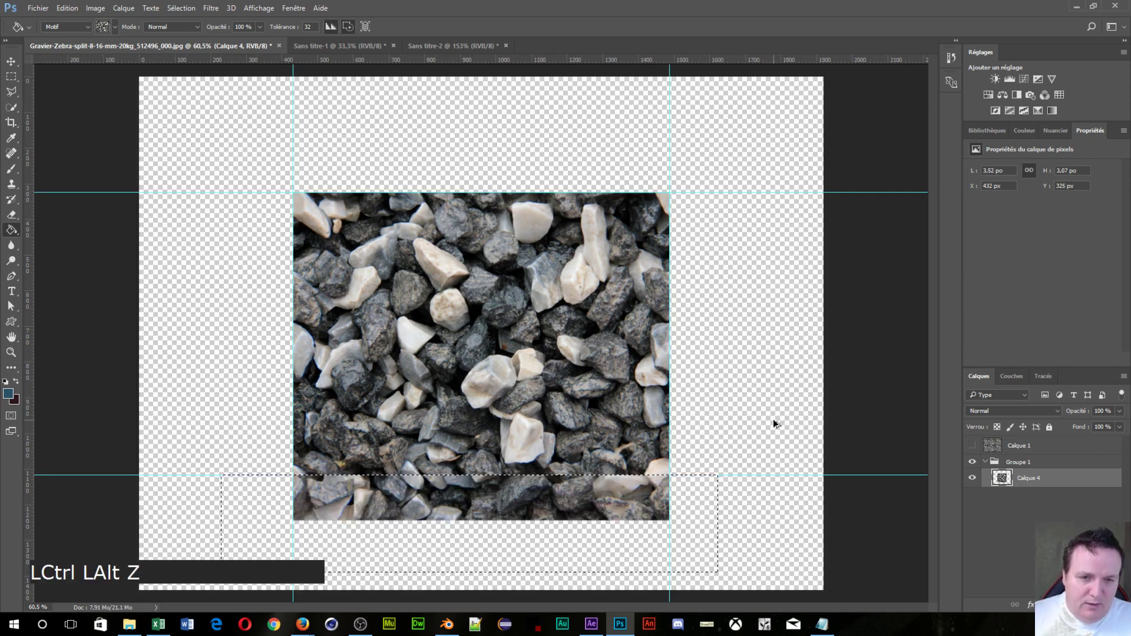
pyautogui.hotkey('ctrl', 'alt', 'z')
pyautogui.hotkey('ctrl', 'alt', 'z')
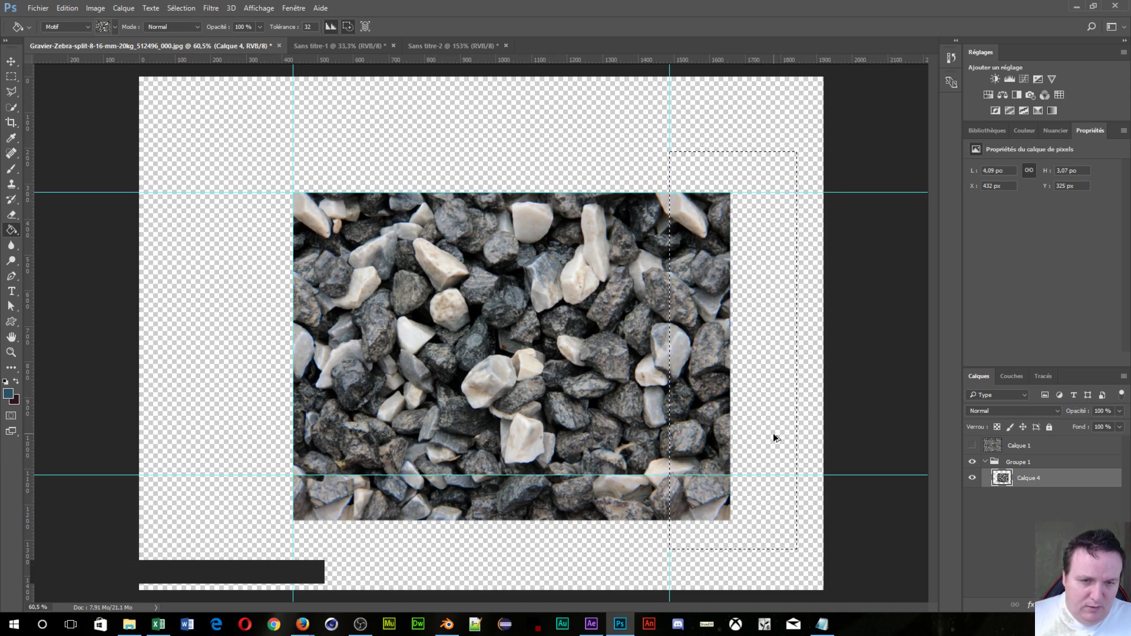
pyautogui.hotkey('ctrl', 'alt', 'z')
pyautogui.hotkey('ctrl', 'alt', 'z')
pyautogui.hotkey('ctrl', 'alt', 'z')
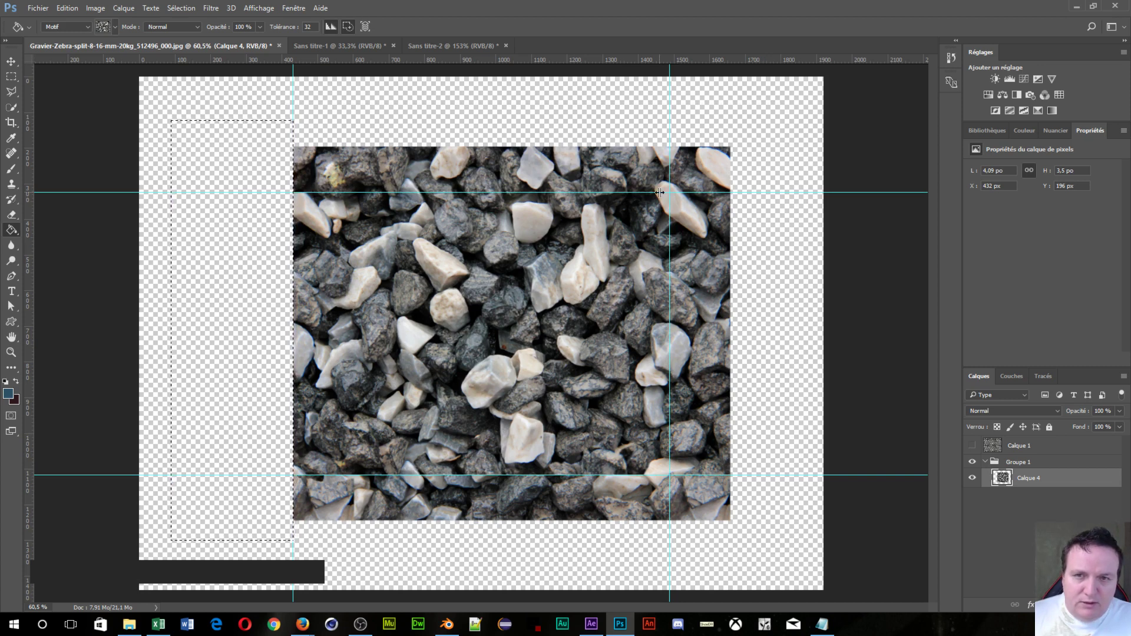
pyautogui.hotkey('ctrl', 'alt', 'z')
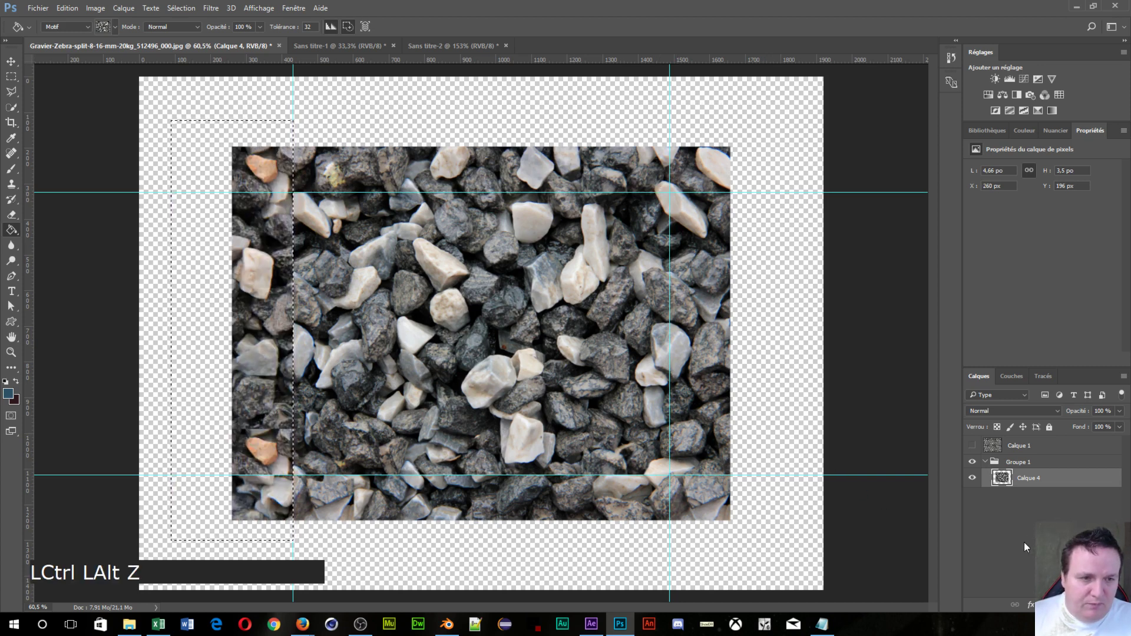
pyautogui.hotkey('ctrl', 'alt', 'z')
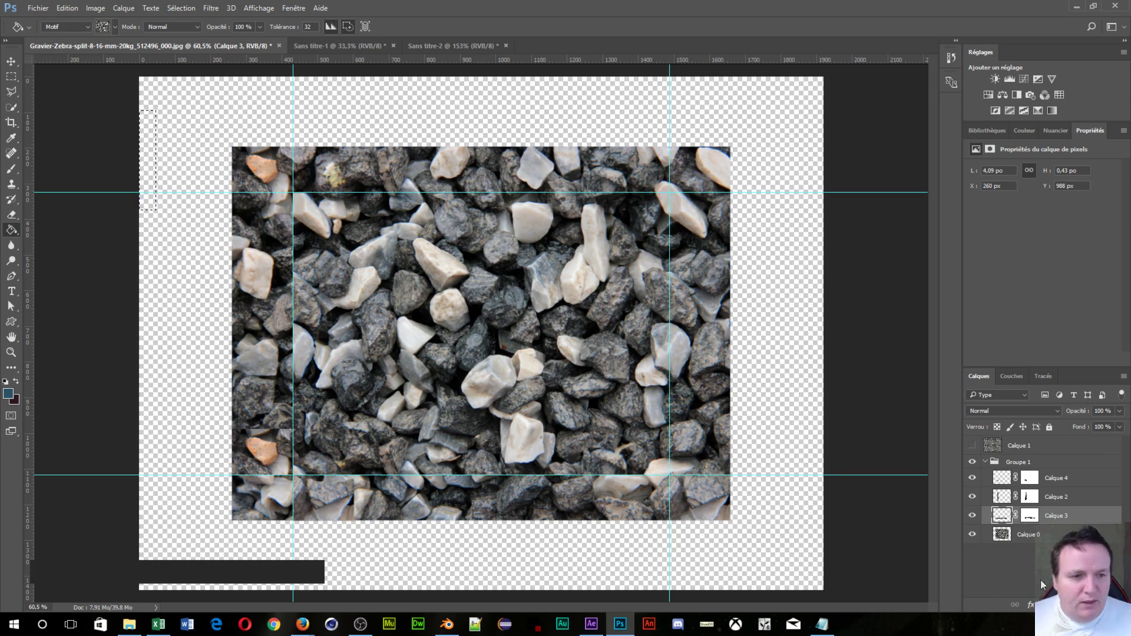
# Step: Try to paint white with the Brush on the Calque 3 mask over the pale stone at the lower-right guide intersection
pyautogui.click(1030, 515)
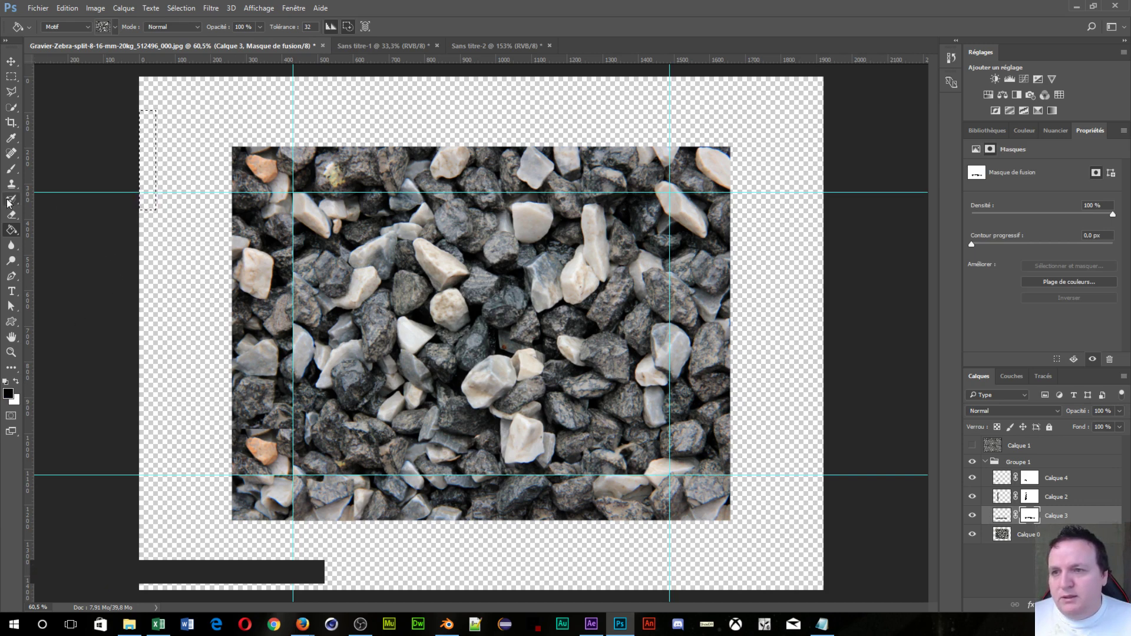
pyautogui.click(11, 169)
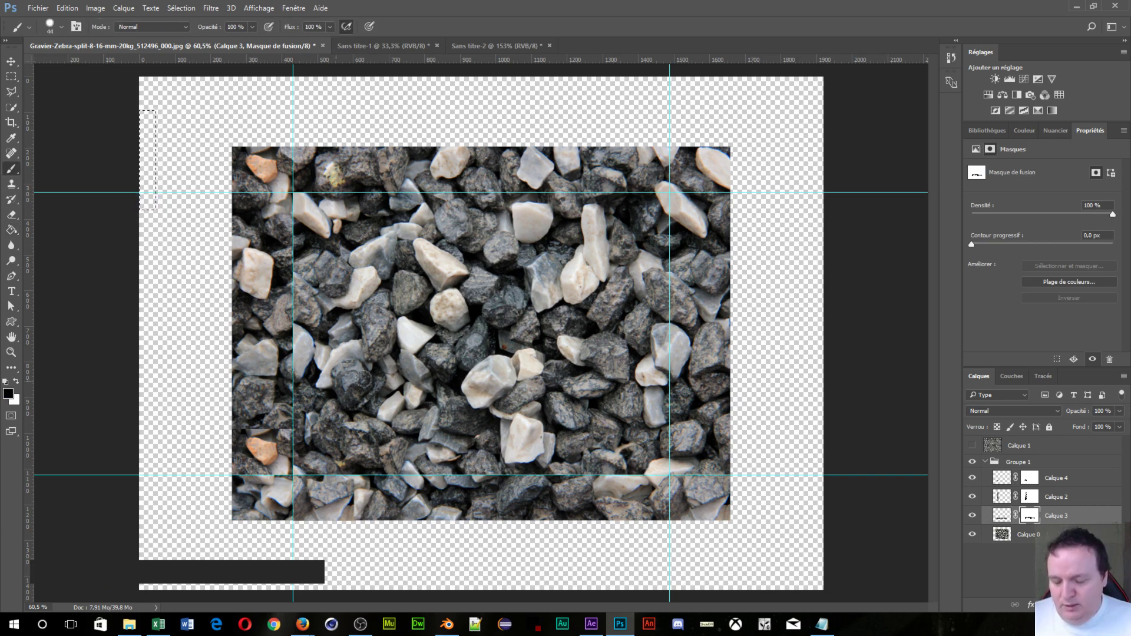
pyautogui.press('x')
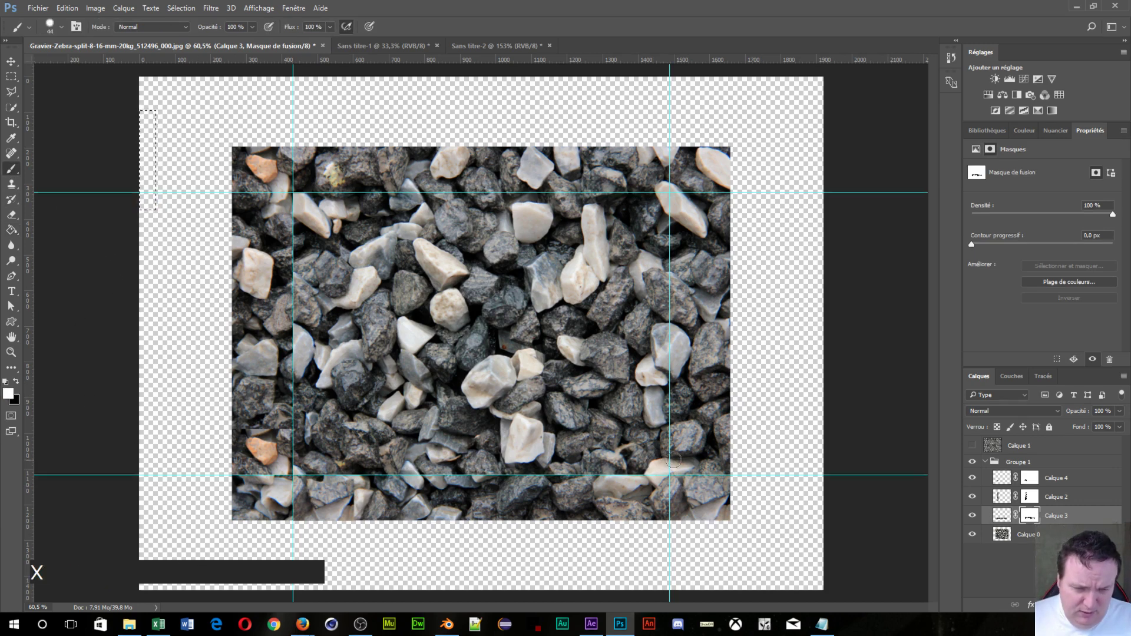
pyautogui.click(656, 480)
pyautogui.press('x')
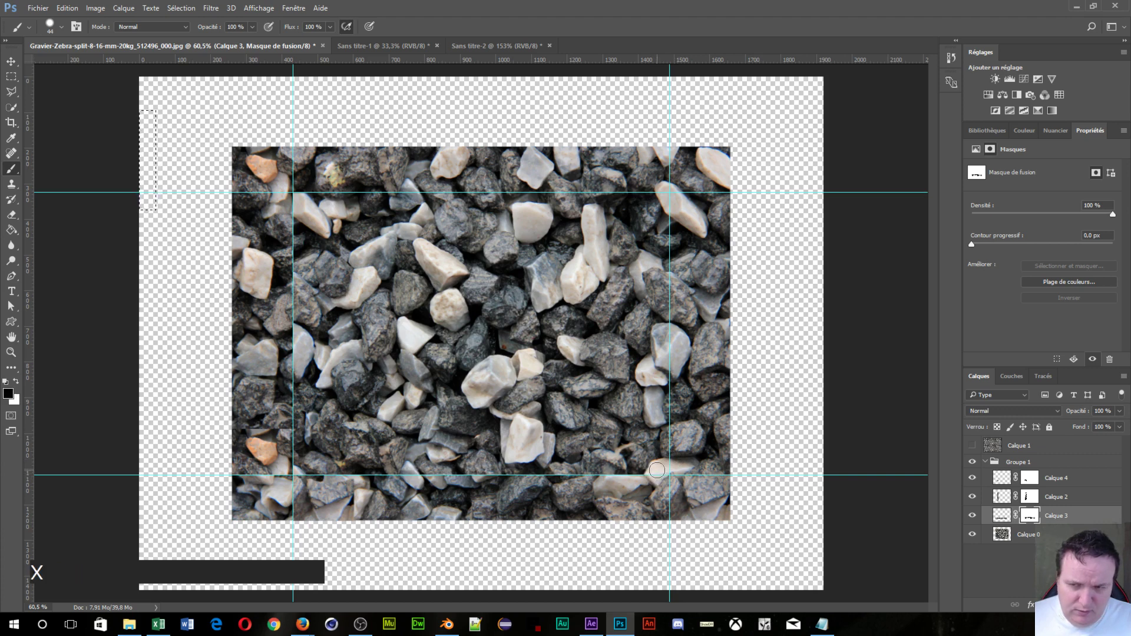
pyautogui.click(779, 495)
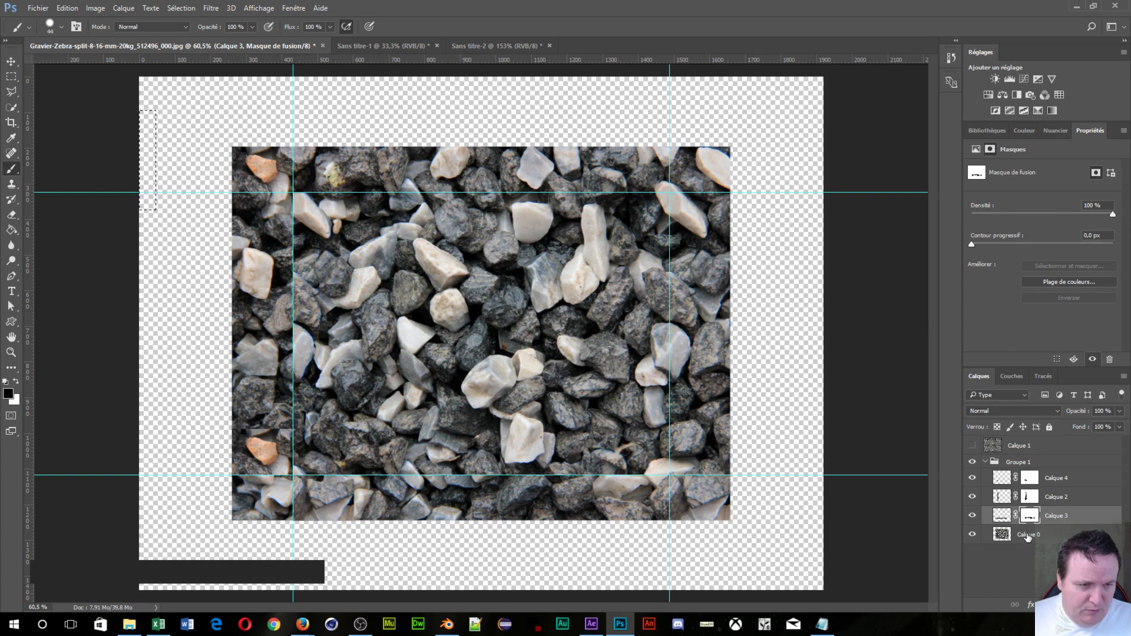
# Step: Hide and show Calque 3 repeatedly to compare the gravel with and without it
pyautogui.click(973, 516)
pyautogui.click(973, 516)
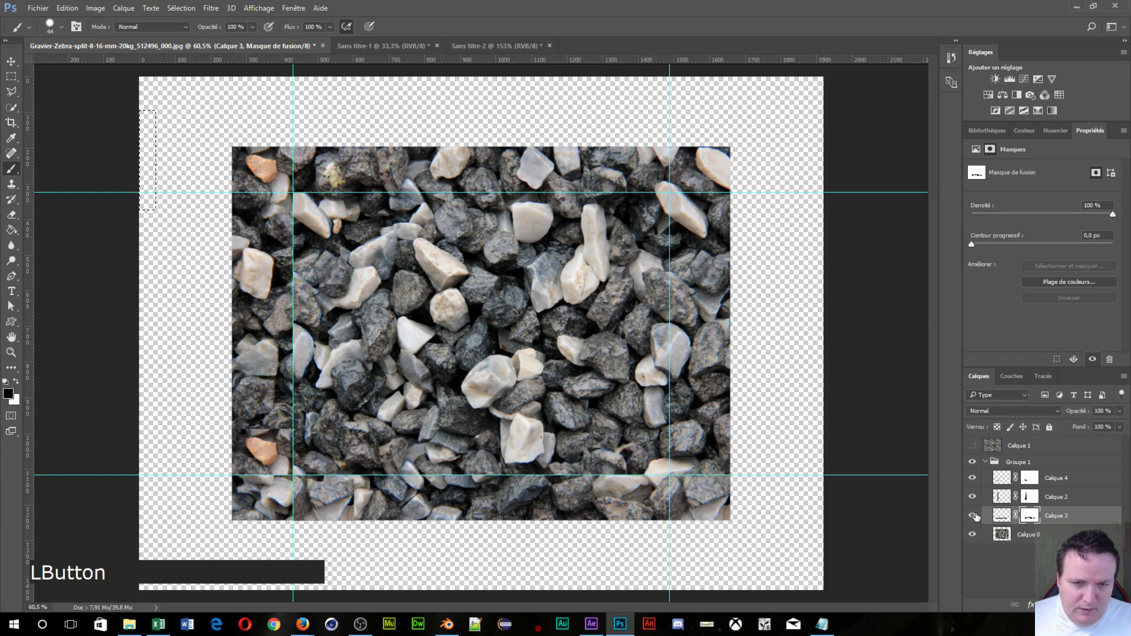
pyautogui.click(972, 516)
pyautogui.click(972, 516)
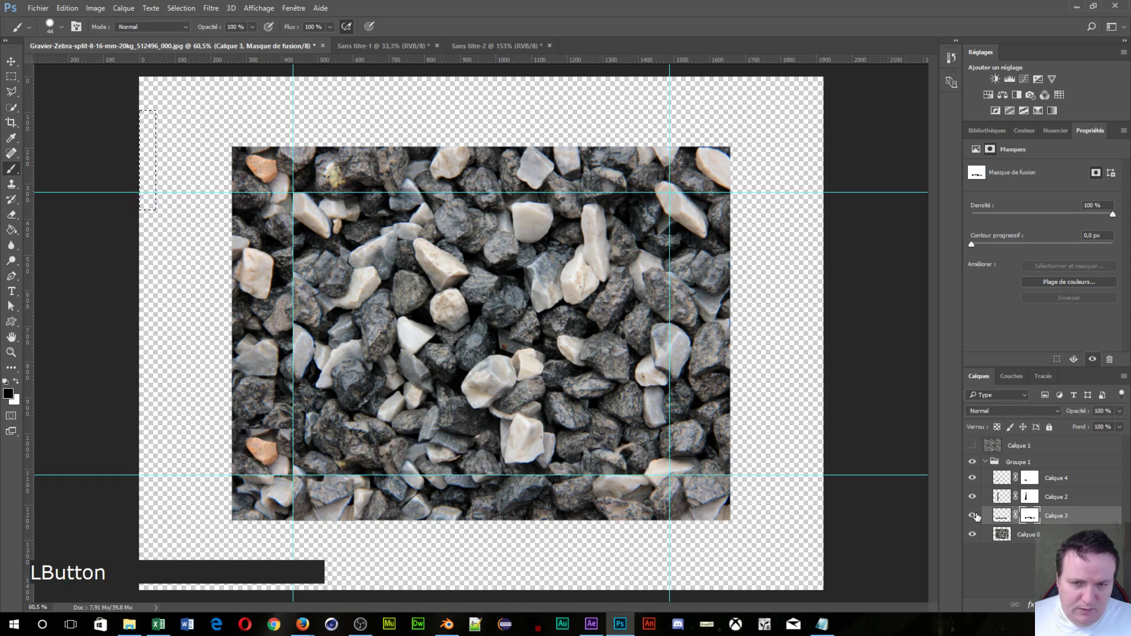
pyautogui.click(972, 516)
pyautogui.click(972, 516)
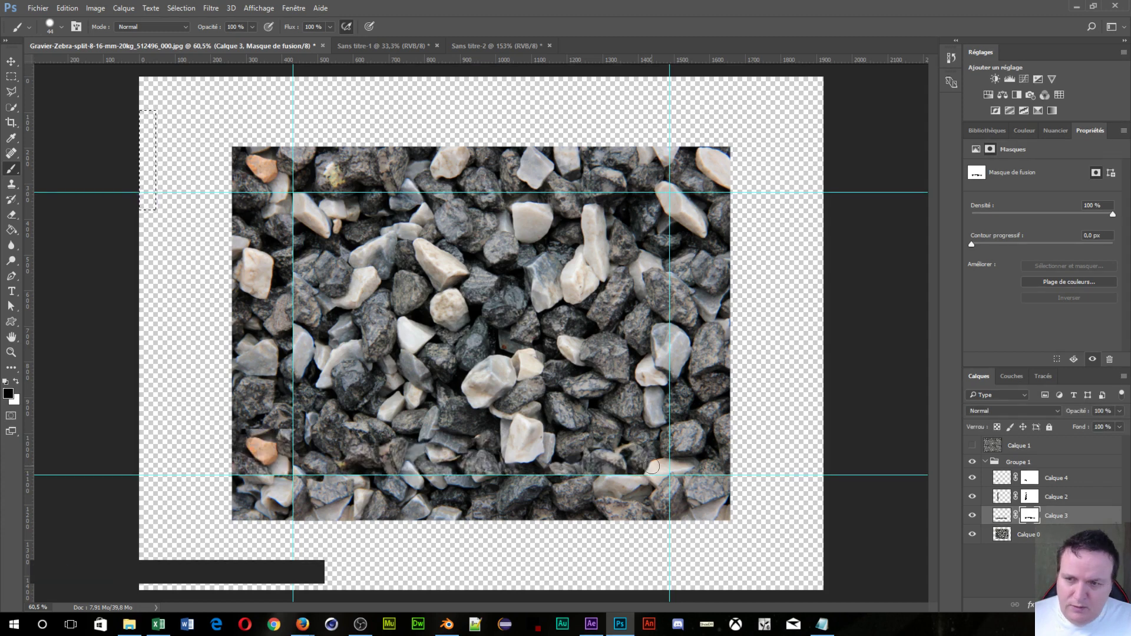
# Step: Clear the selection and paint white over the black strip near the lower-right guide intersection in the isolated Calque 3 mask
pyautogui.press('x')
pyautogui.moveTo(646, 466); pyautogui.dragTo(669, 451)
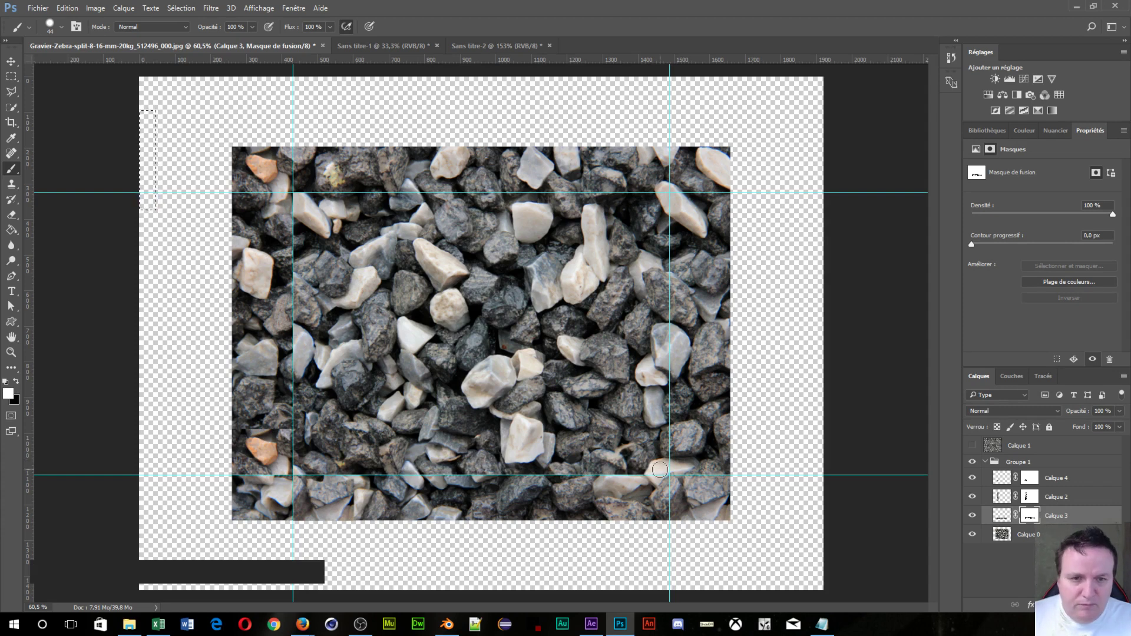
pyautogui.click(660, 469)
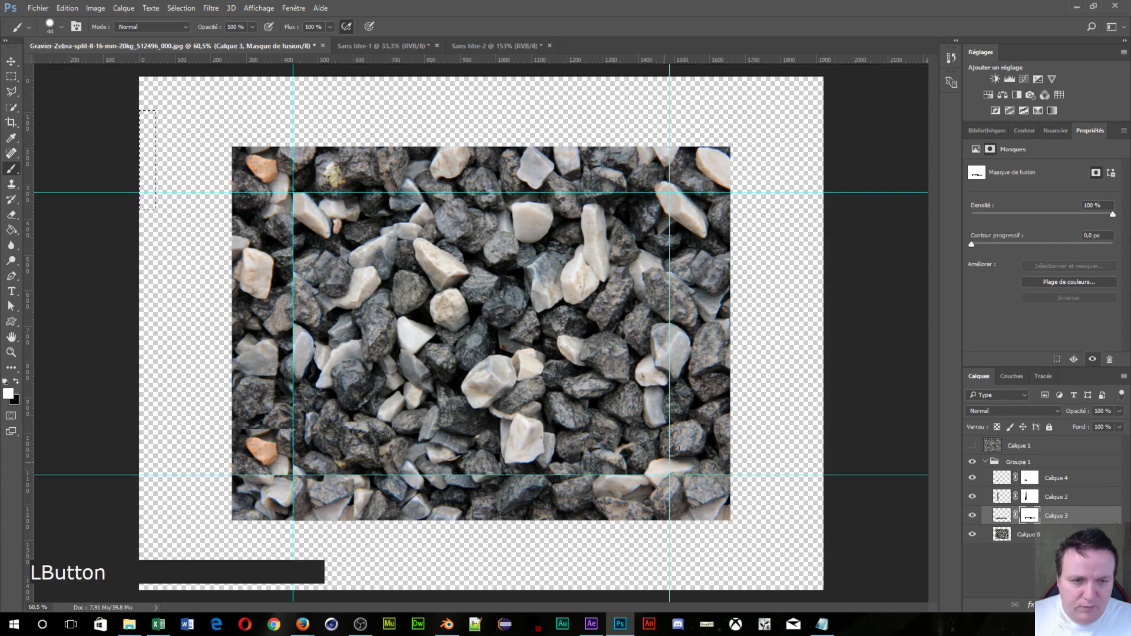
pyautogui.click(1029, 517)
pyautogui.press('alt')
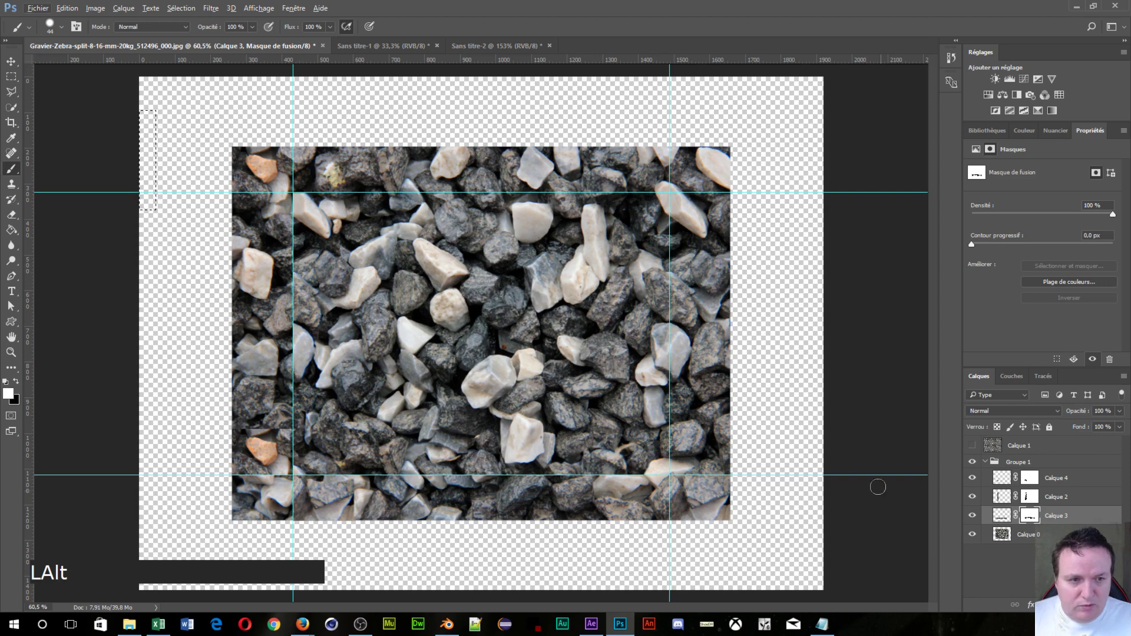
pyautogui.keyDown('alt'); pyautogui.click(1026, 516); pyautogui.keyUp('alt')
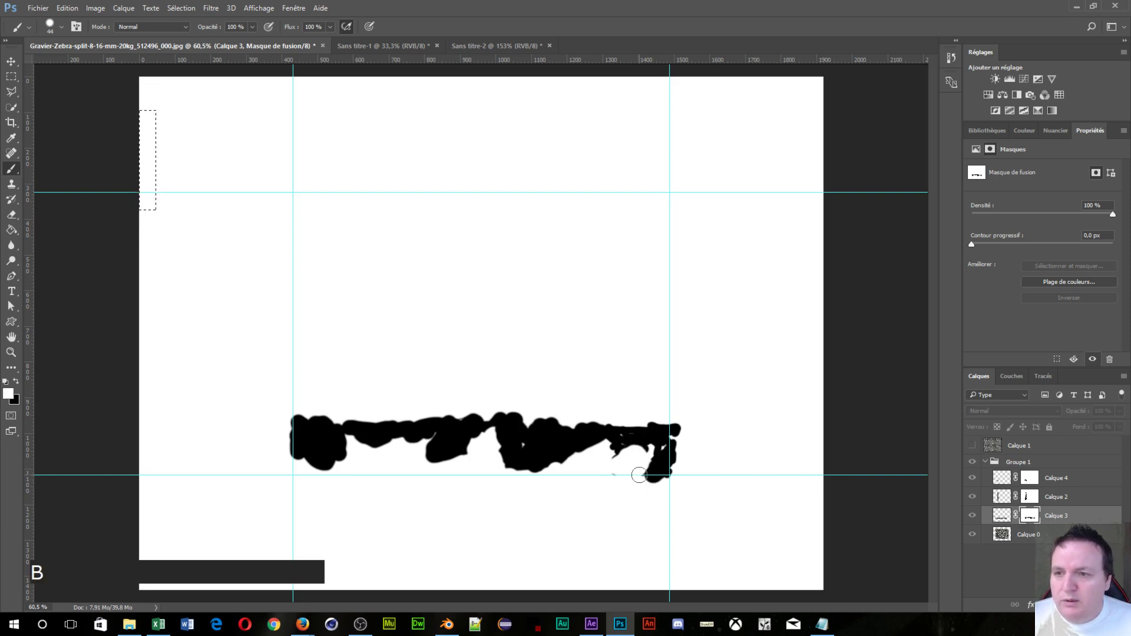
pyautogui.moveTo(639, 472)
pyautogui.mouseDown()
pyautogui.moveTo(684, 465)
pyautogui.moveTo(652, 466)
pyautogui.mouseUp()
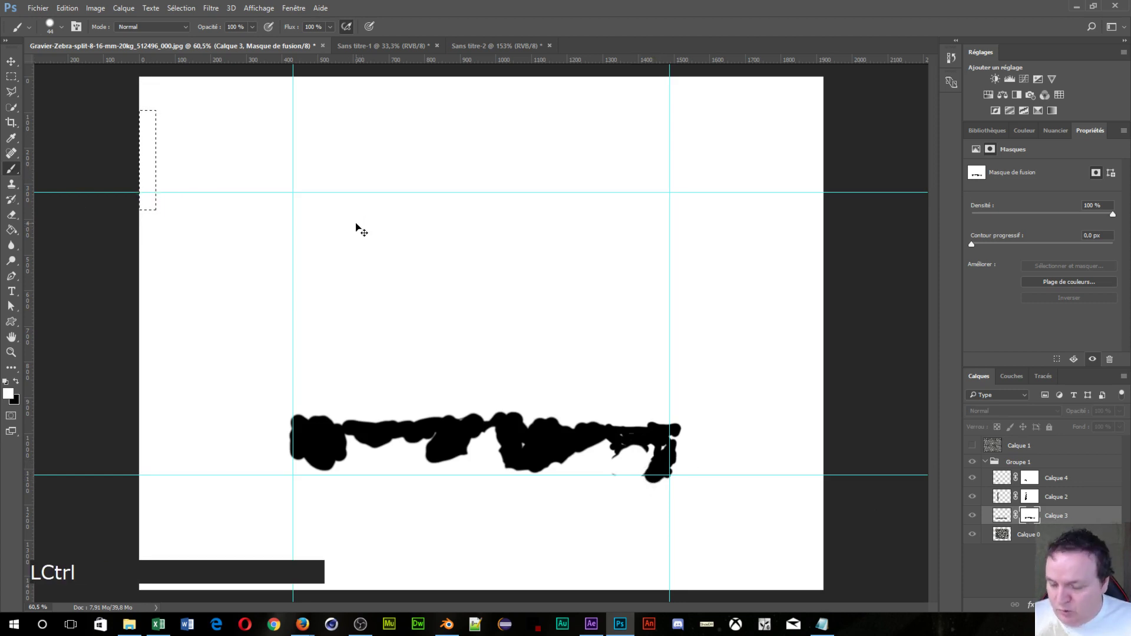
pyautogui.hotkey('ctrl', 'd')
pyautogui.moveTo(630, 464)
pyautogui.mouseDown()
pyautogui.moveTo(653, 477)
pyautogui.moveTo(672, 467)
pyautogui.moveTo(646, 469)
pyautogui.mouseUp()
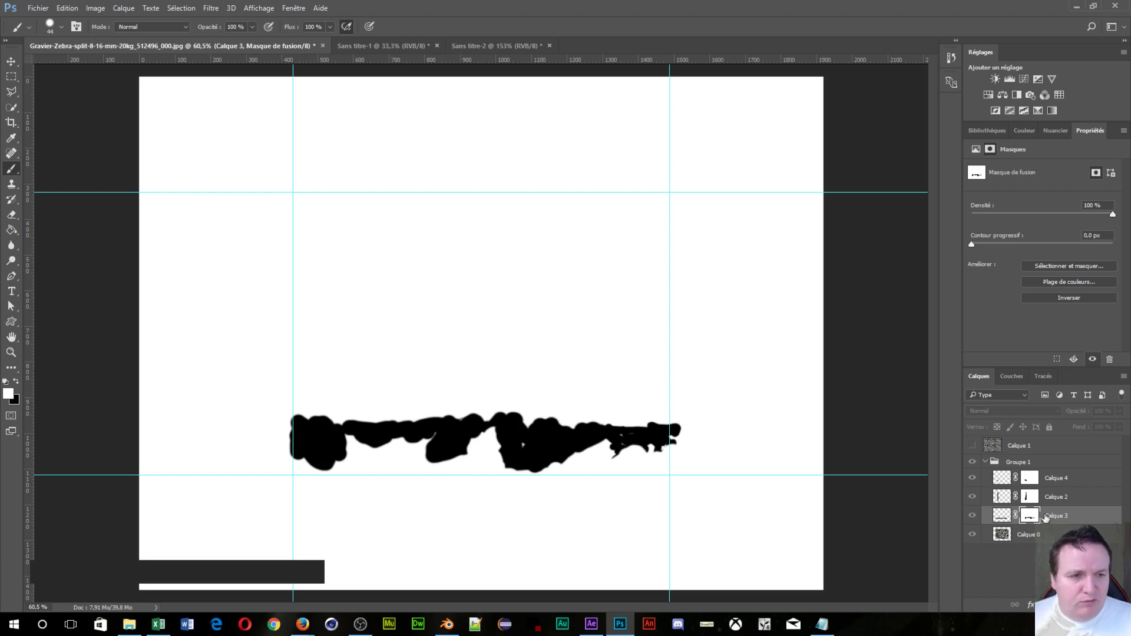
# Step: Display the Calque 2 and Calque 4 layer masks on their own to examine their painted areas
pyautogui.keyDown('alt'); pyautogui.click(1034, 499); pyautogui.keyUp('alt')
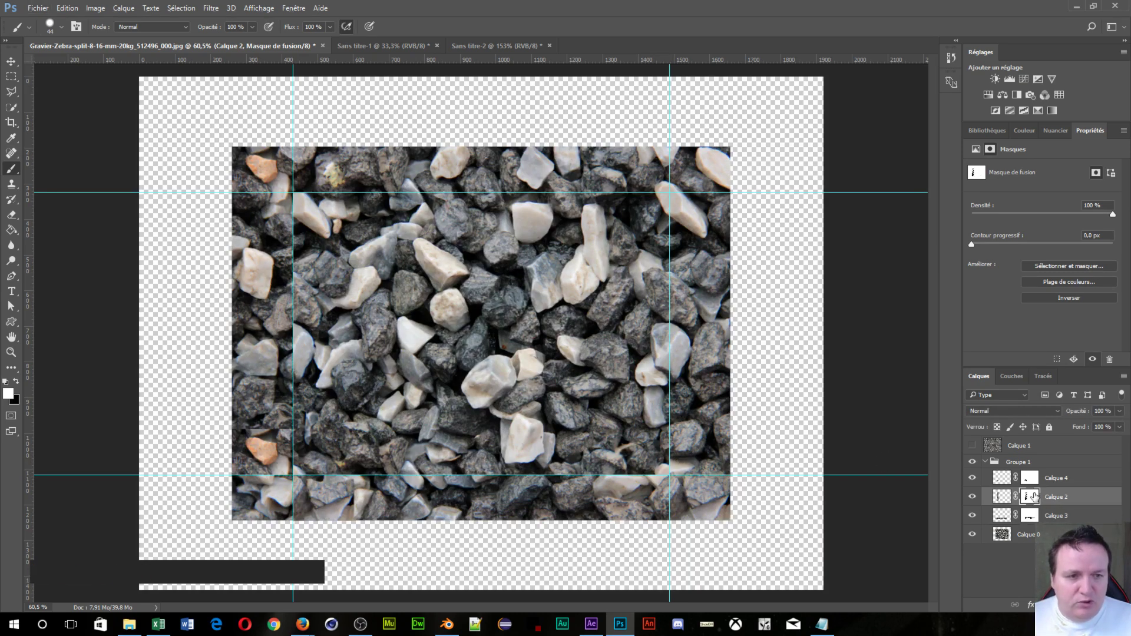
pyautogui.click(1034, 497)
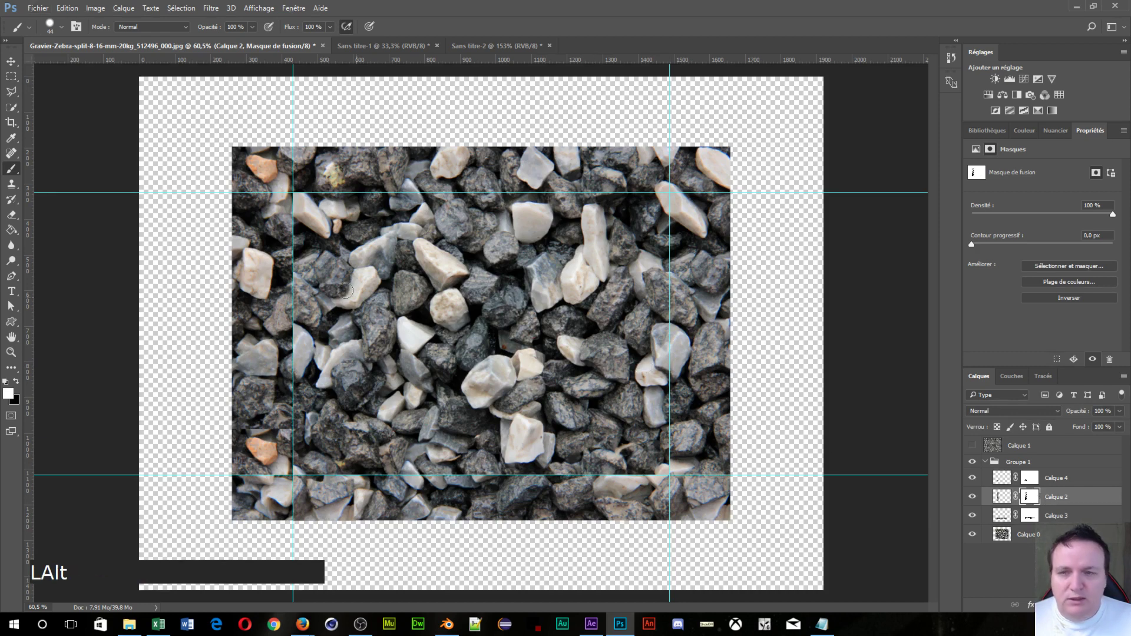
pyautogui.click(11, 61)
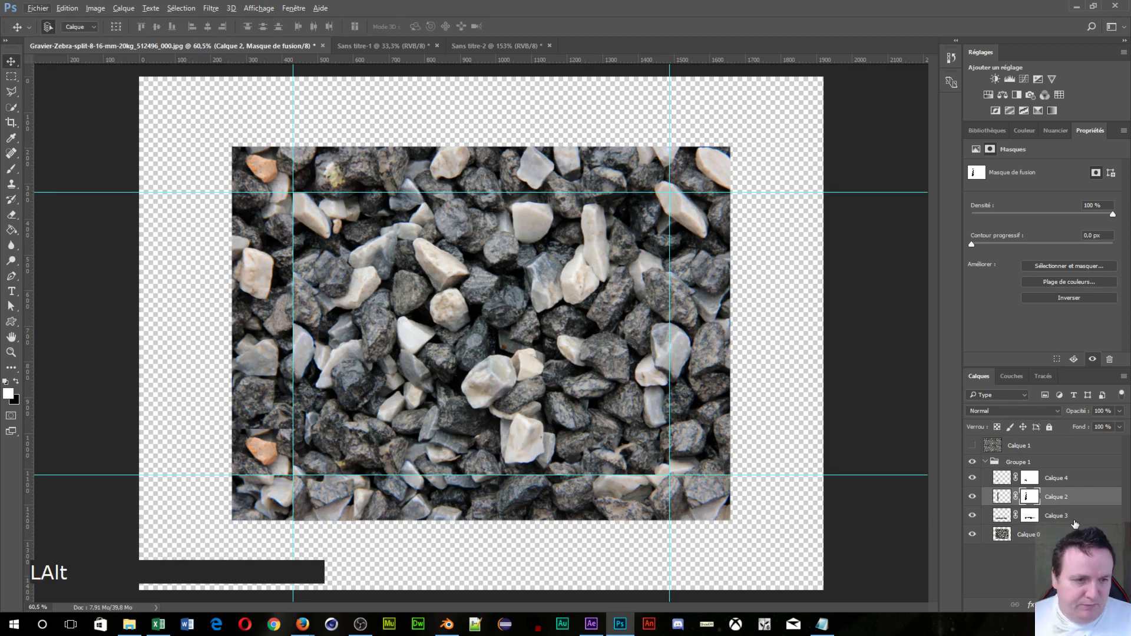
pyautogui.keyDown('alt'); pyautogui.click(1027, 501); pyautogui.keyUp('alt')
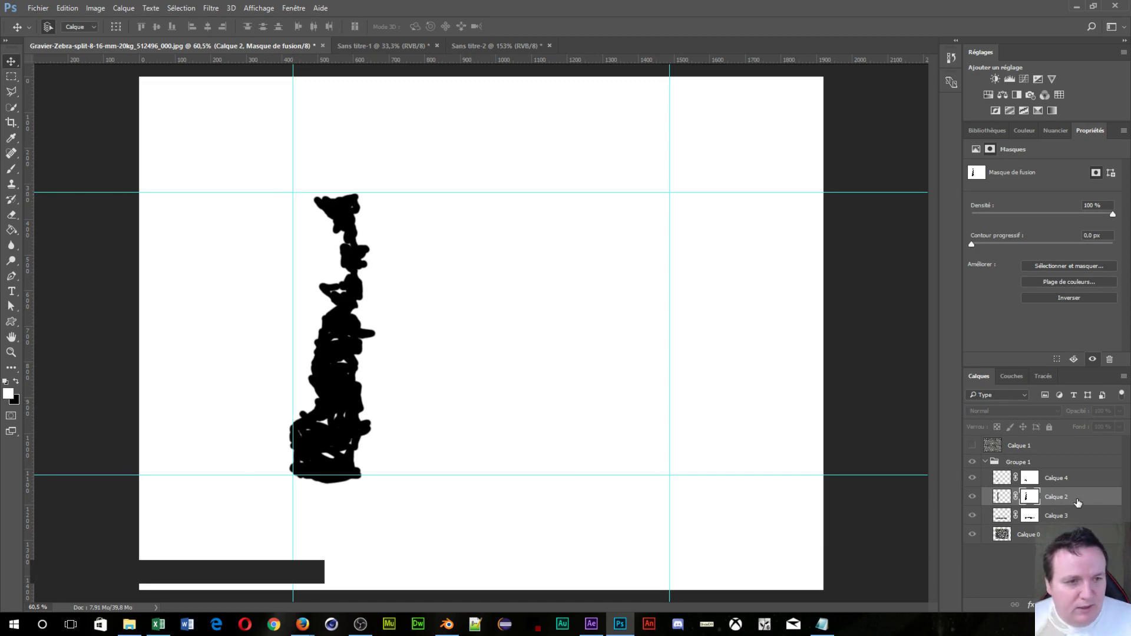
pyautogui.click(1028, 480)
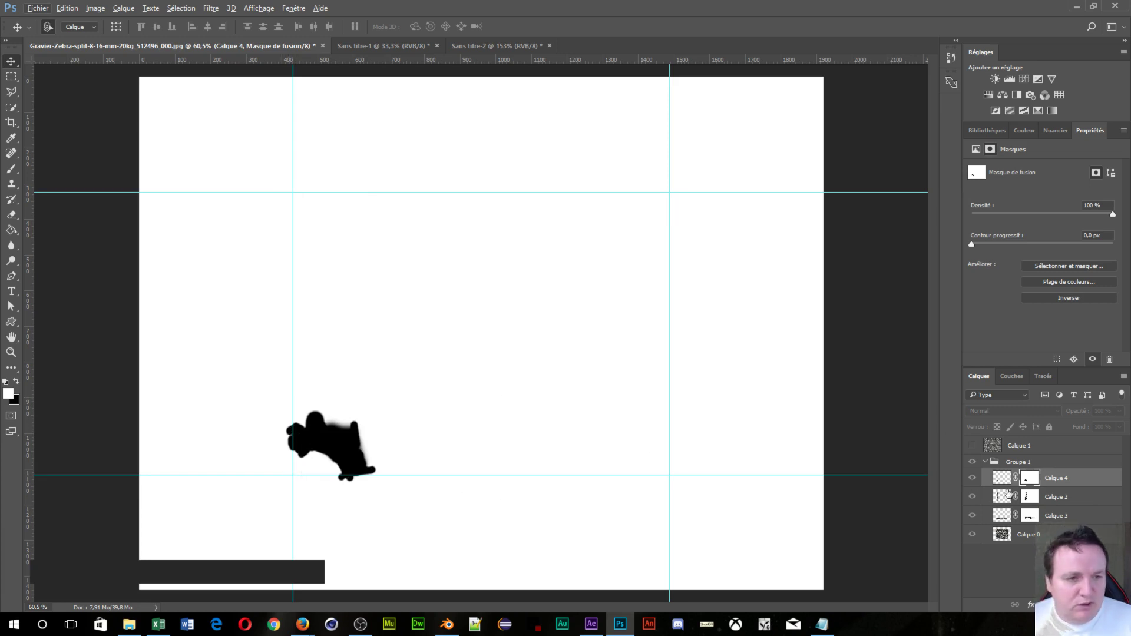
# Step: Isolate the Calque 2 layer mask and paint white with the Brush over the black overhang along the lower part of the left vertical guide
pyautogui.keyDown('alt'); pyautogui.click(1035, 497); pyautogui.keyUp('alt')
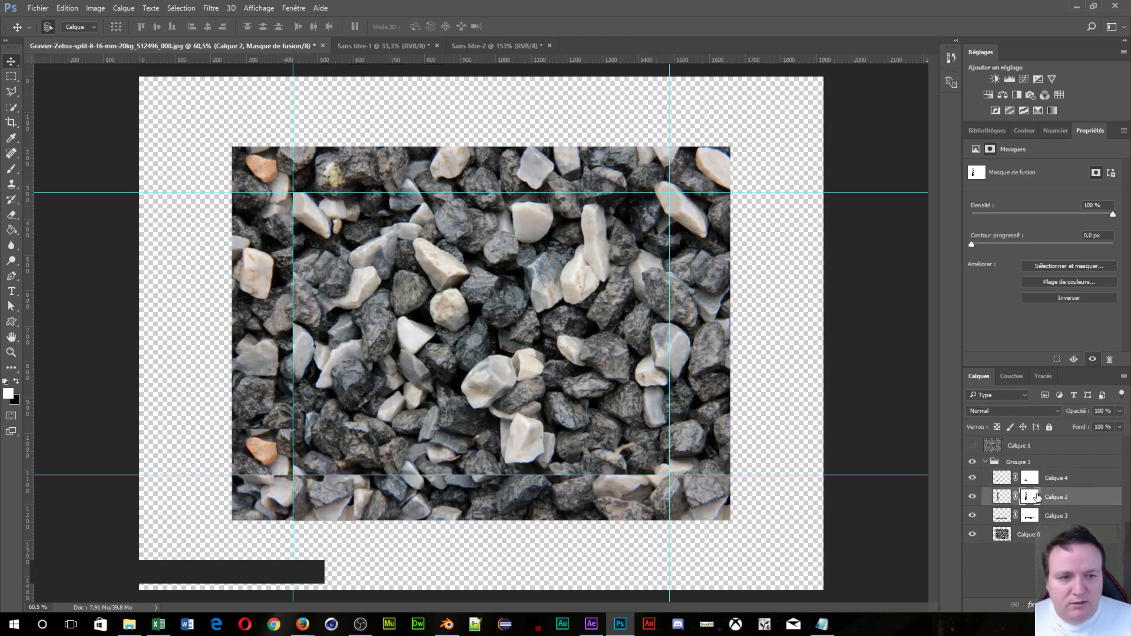
pyautogui.keyDown('alt'); pyautogui.click(1035, 496); pyautogui.keyUp('alt')
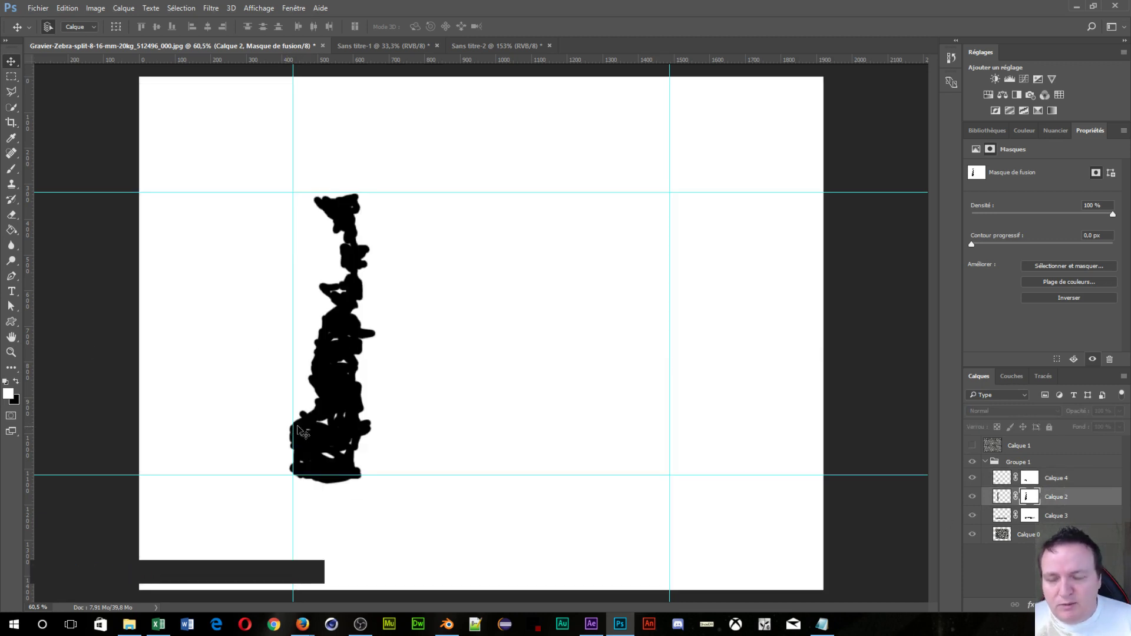
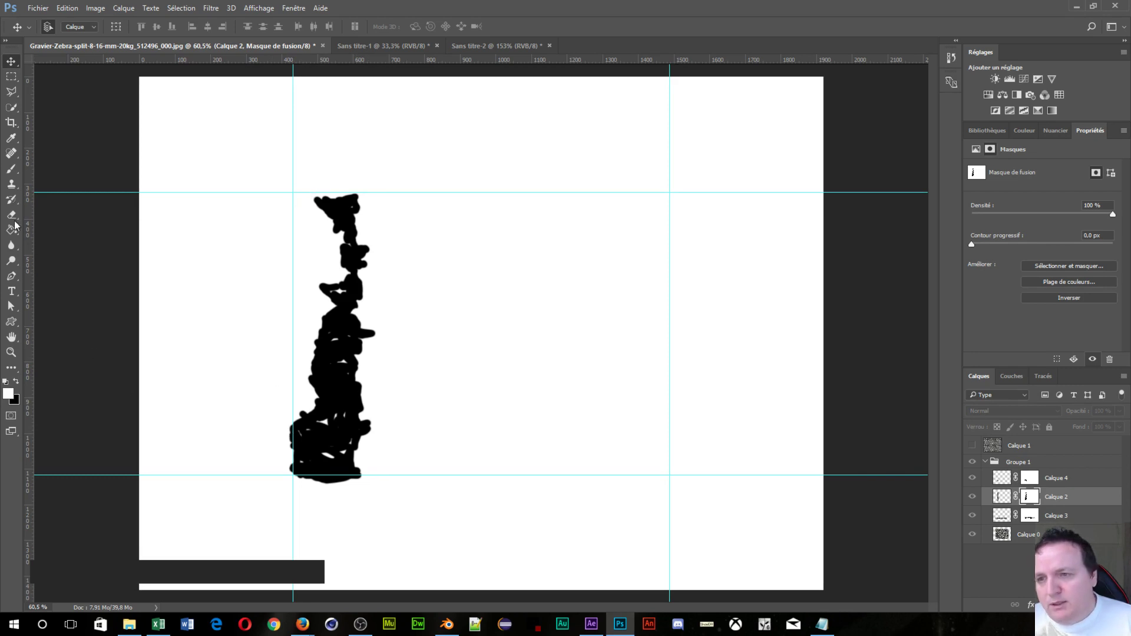
pyautogui.click(12, 168)
pyautogui.moveTo(301, 414); pyautogui.dragTo(283, 444)
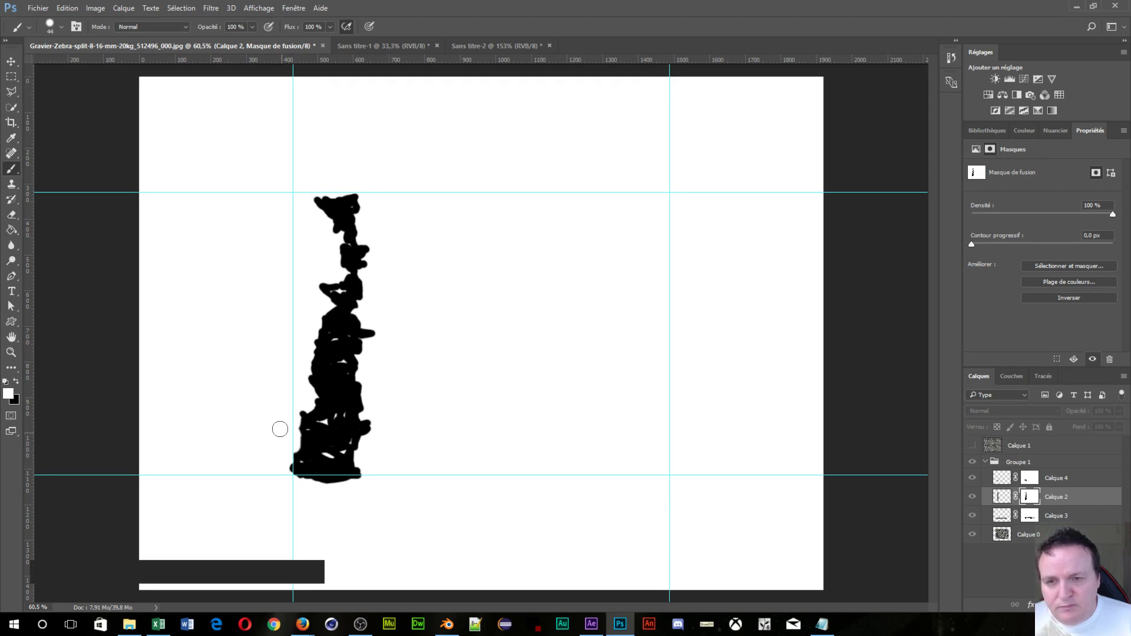
pyautogui.moveTo(279, 452); pyautogui.dragTo(286, 453)
# Step: Paint black over the small white gaps inside the dark column of the isolated Calque 2 mask
pyautogui.moveTo(323, 369)
pyautogui.mouseDown()
pyautogui.moveTo(339, 341)
pyautogui.moveTo(336, 354)
pyautogui.mouseUp()
pyautogui.press('x')
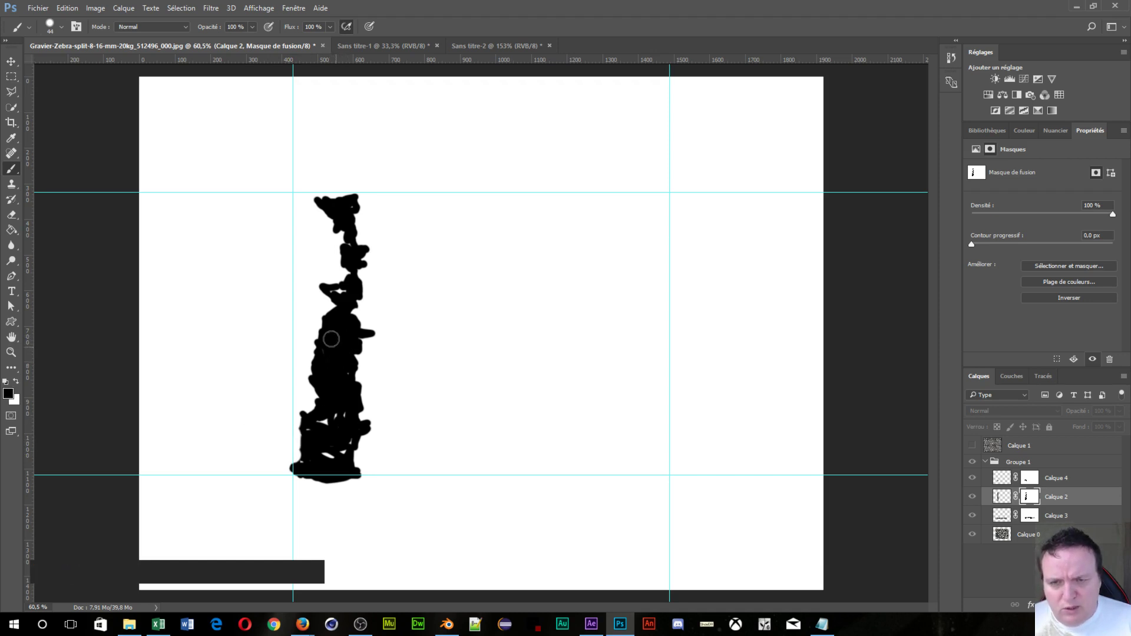
pyautogui.moveTo(340, 414)
pyautogui.mouseDown()
pyautogui.moveTo(317, 428)
pyautogui.moveTo(342, 437)
pyautogui.moveTo(335, 450)
pyautogui.moveTo(341, 436)
pyautogui.mouseUp()
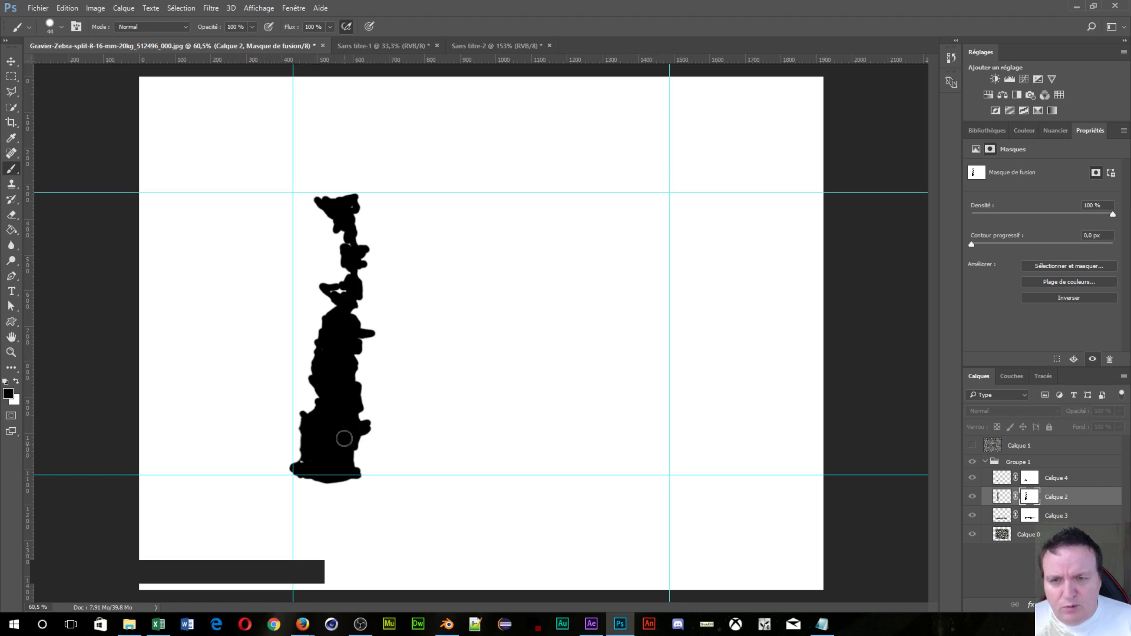
pyautogui.moveTo(339, 293); pyautogui.dragTo(341, 277)
pyautogui.click(354, 257)
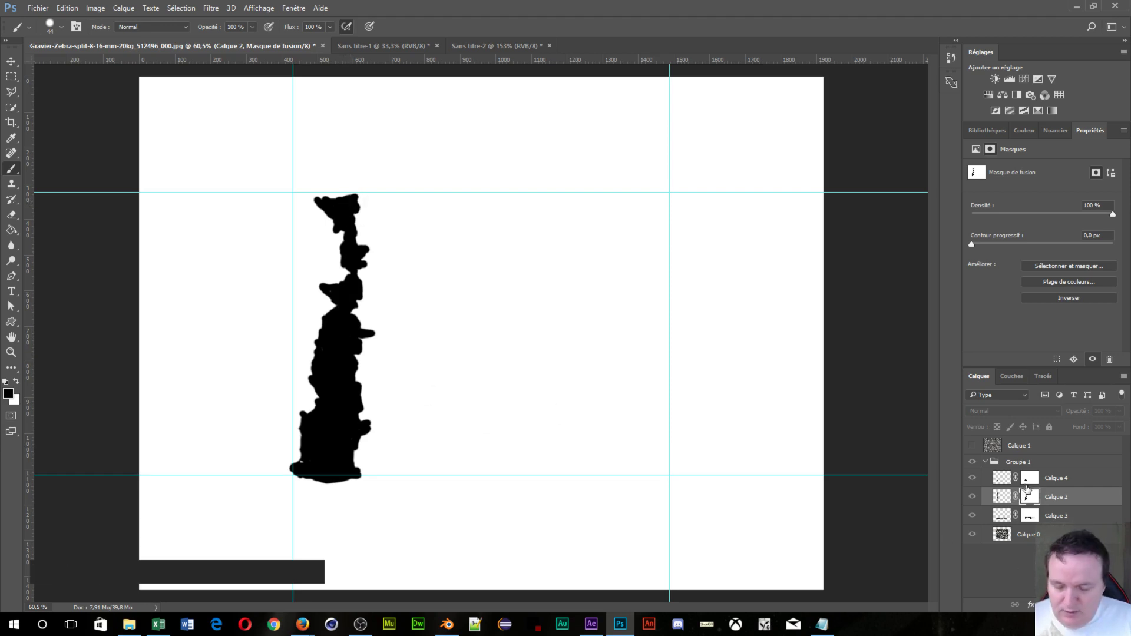
# Step: Display the Calque 4 layer mask on its own to examine its painted area
pyautogui.keyDown('alt'); pyautogui.click(1026, 481); pyautogui.keyUp('alt')
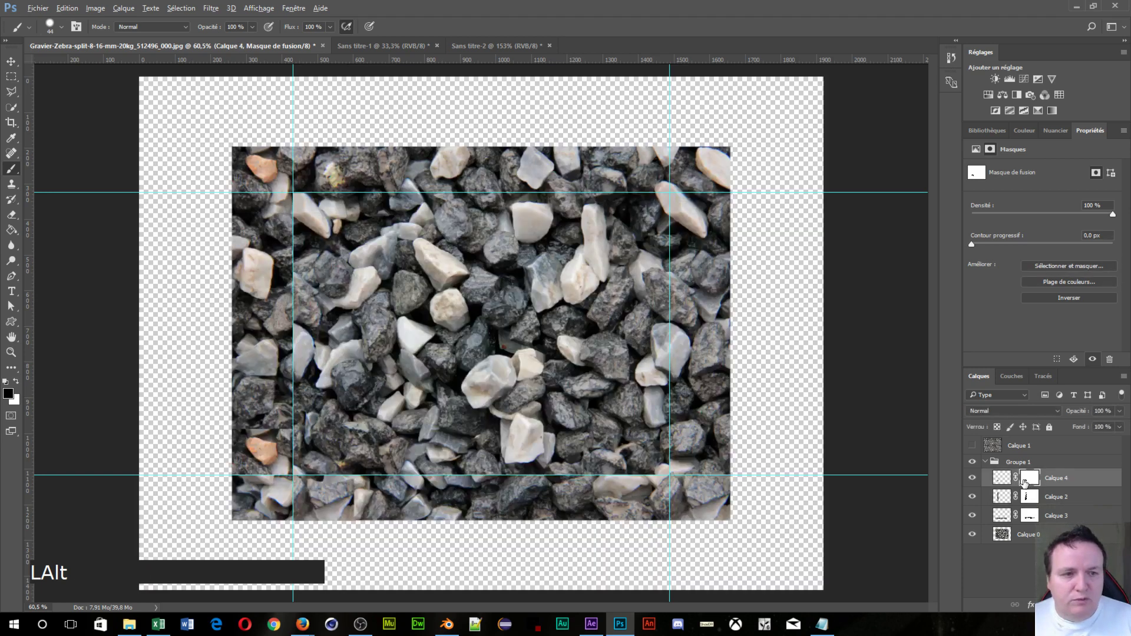
pyautogui.keyDown('alt'); pyautogui.click(1025, 482); pyautogui.keyUp('alt')
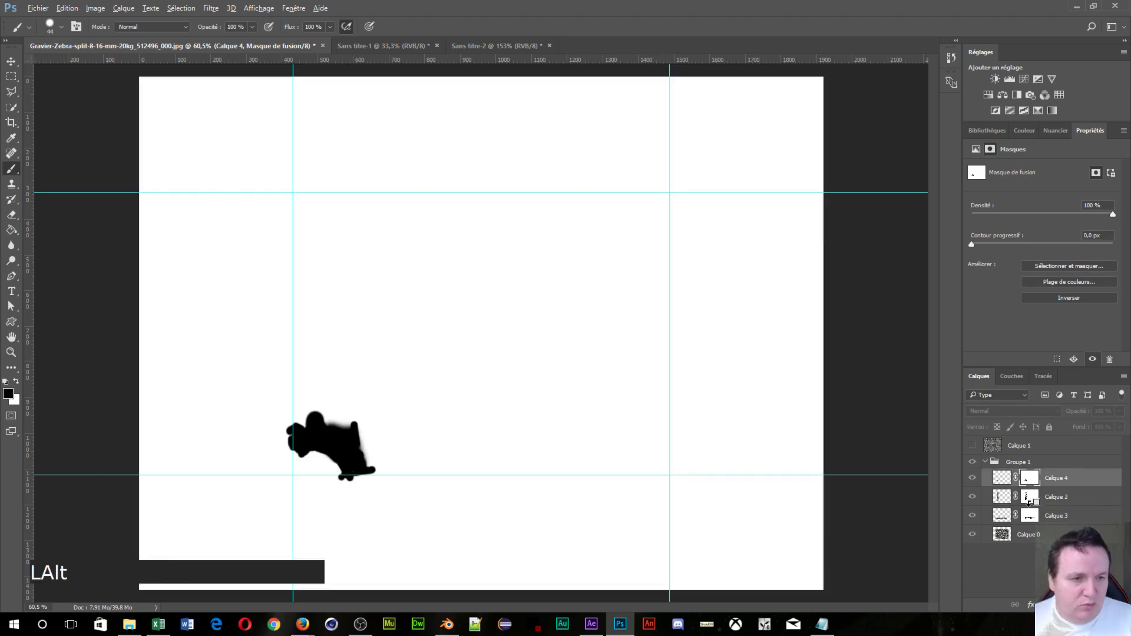
pyautogui.keyDown('alt'); pyautogui.click(1028, 522); pyautogui.keyUp('alt')
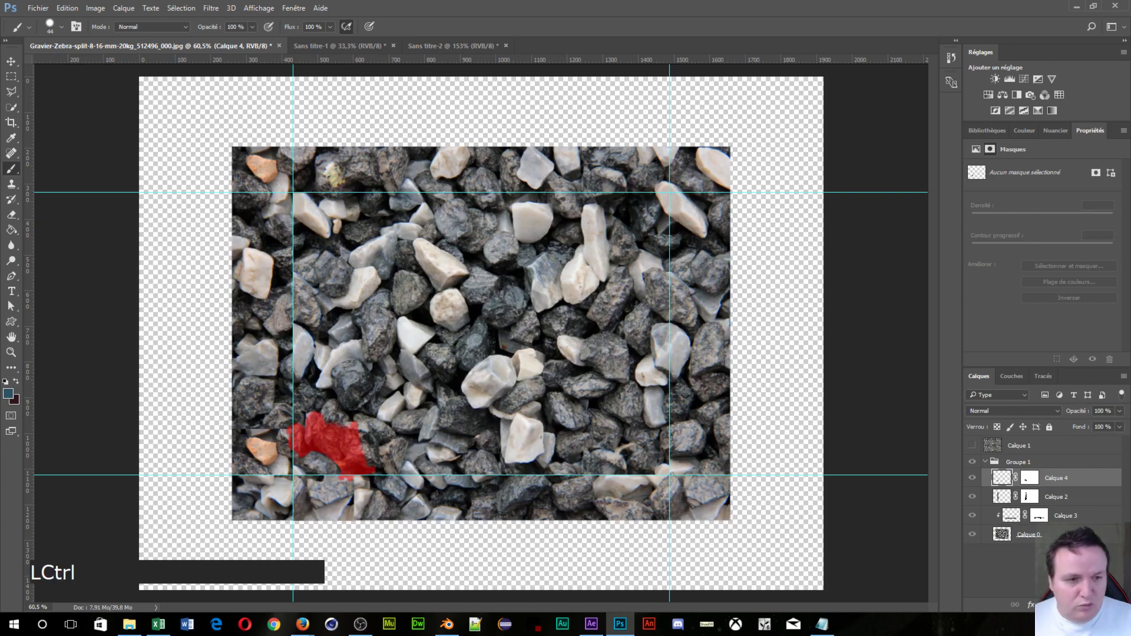
pyautogui.hotkey('ctrl', 'z')
# Step: Isolate the Calque 3 layer mask and paint black over the small white gaps inside its horizontal band
pyautogui.press('alt')
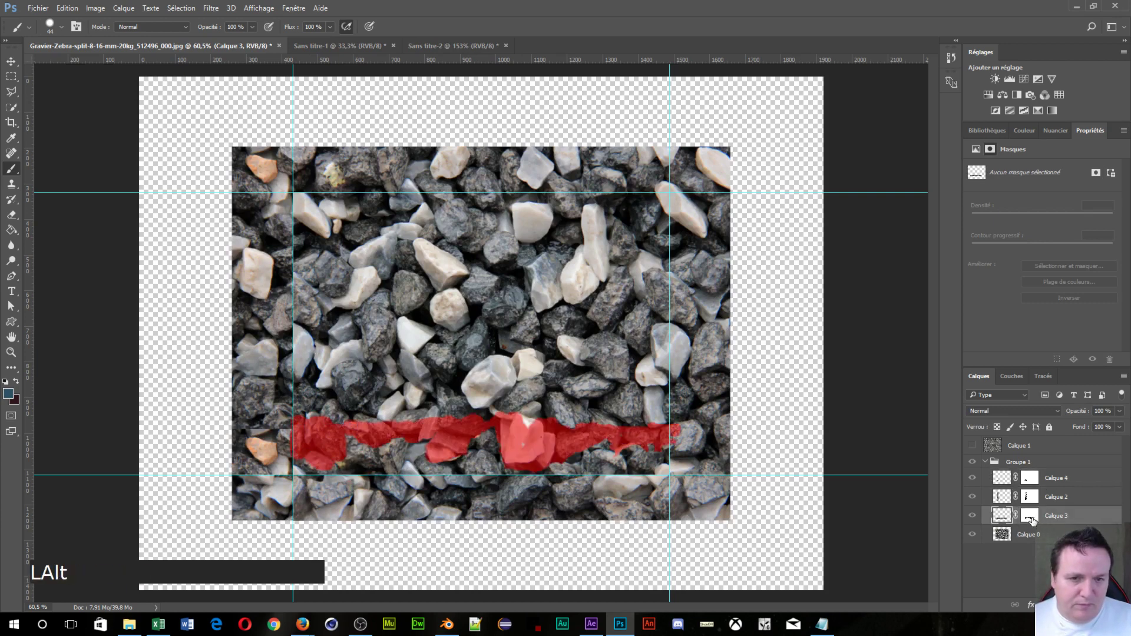
pyautogui.keyDown('alt'); pyautogui.click(1030, 518); pyautogui.keyUp('alt')
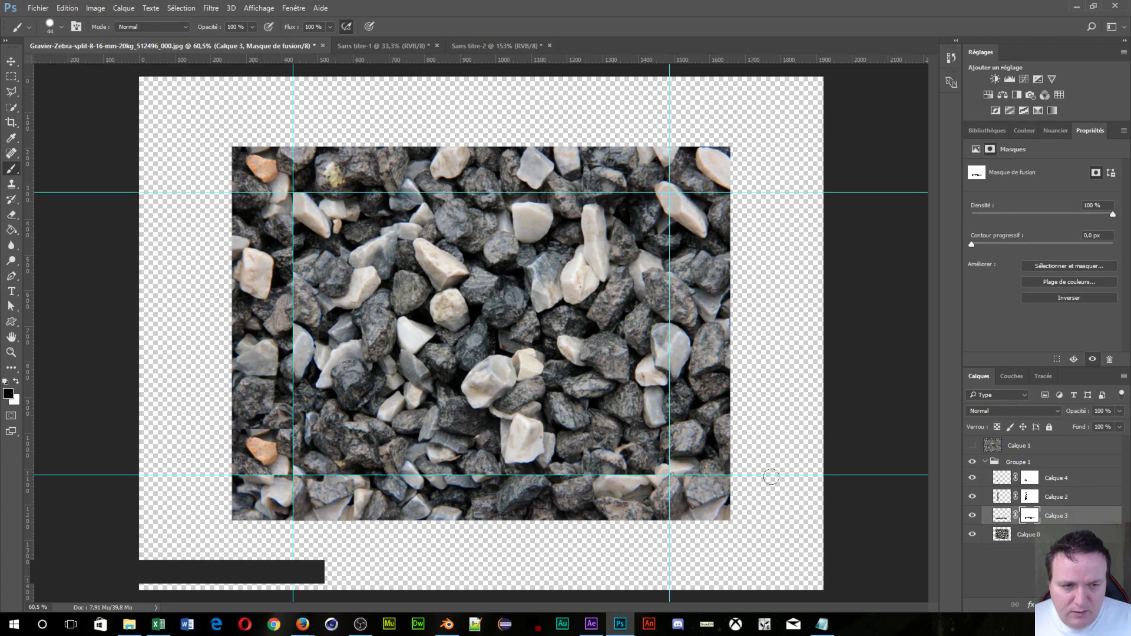
pyautogui.keyDown('alt'); pyautogui.click(1030, 517); pyautogui.keyUp('alt')
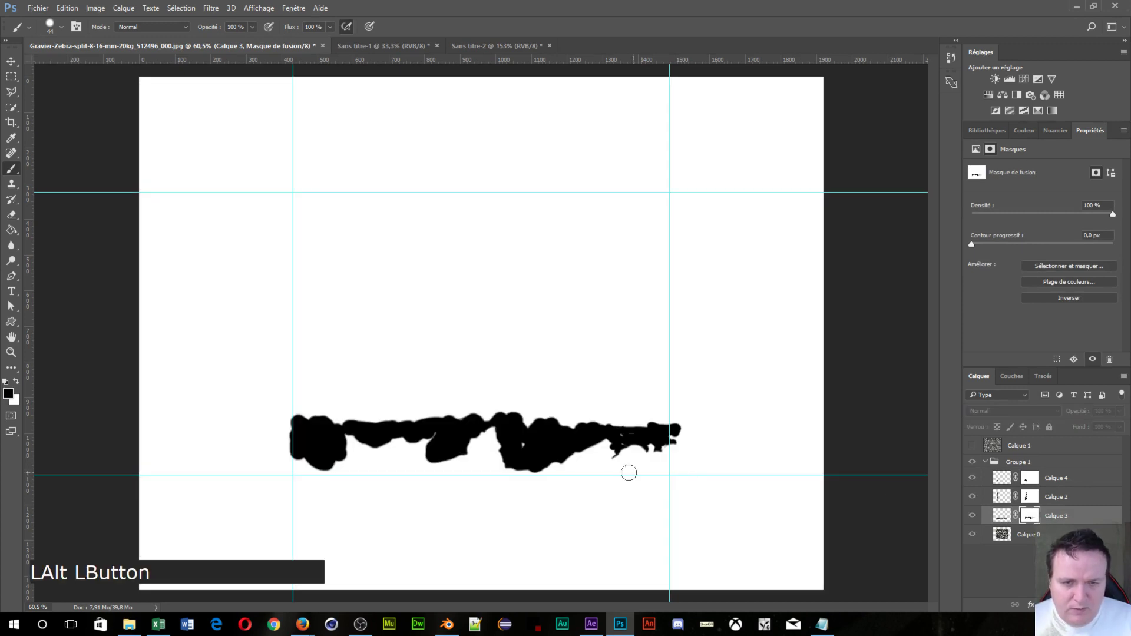
pyautogui.click(518, 447)
pyautogui.click(612, 437)
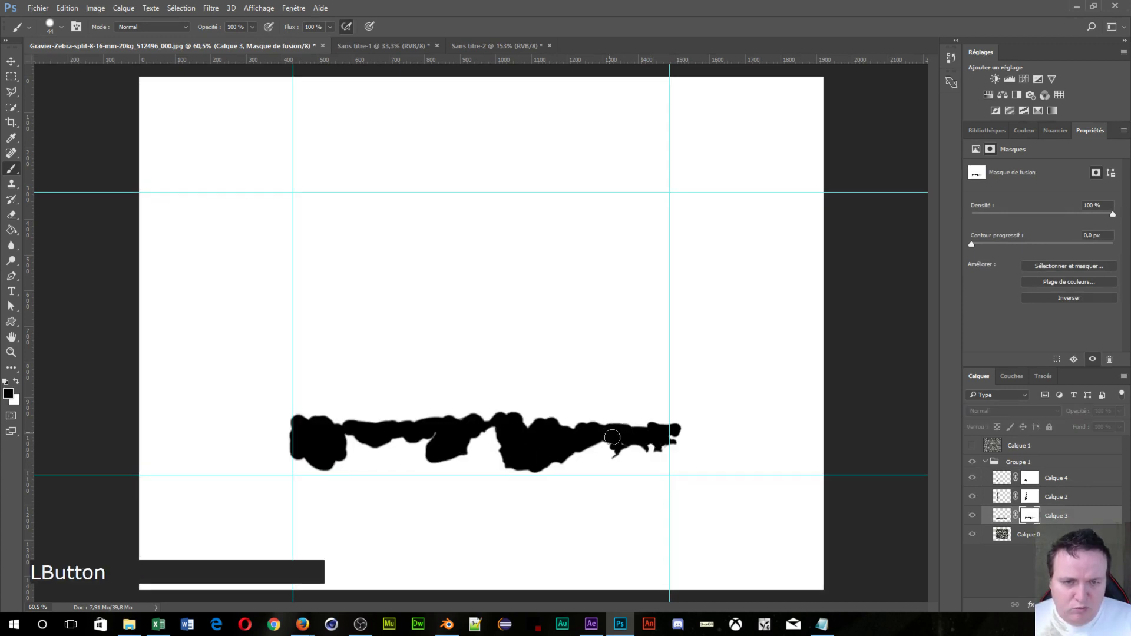
pyautogui.moveTo(612, 437)
pyautogui.mouseDown()
pyautogui.moveTo(650, 430)
pyautogui.moveTo(590, 433)
pyautogui.moveTo(573, 457)
pyautogui.mouseUp()
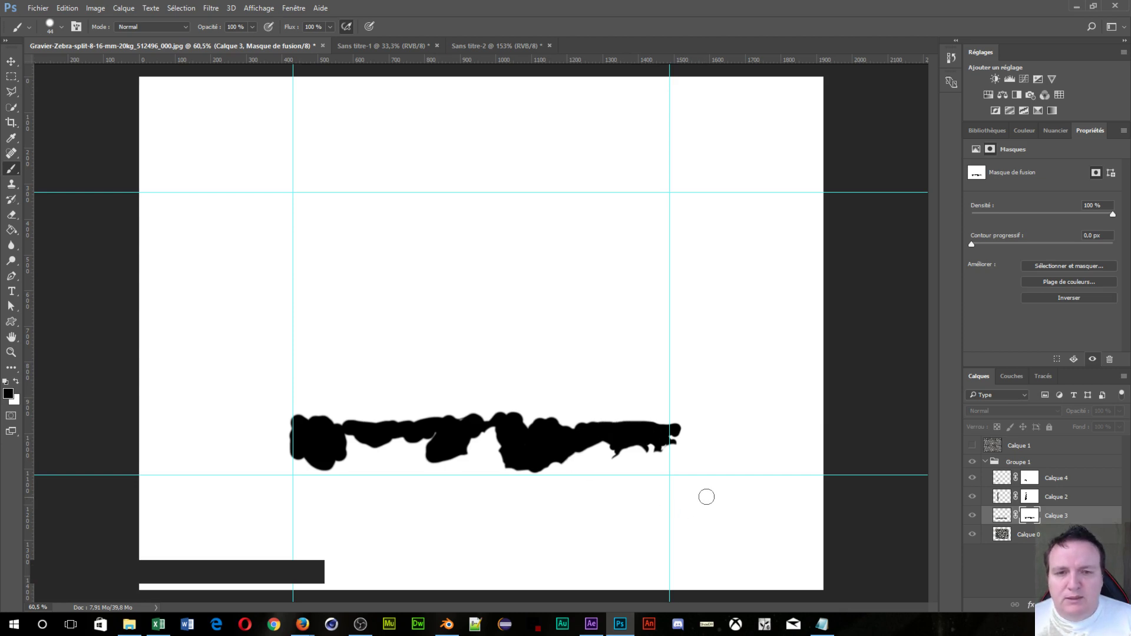
pyautogui.click(677, 433)
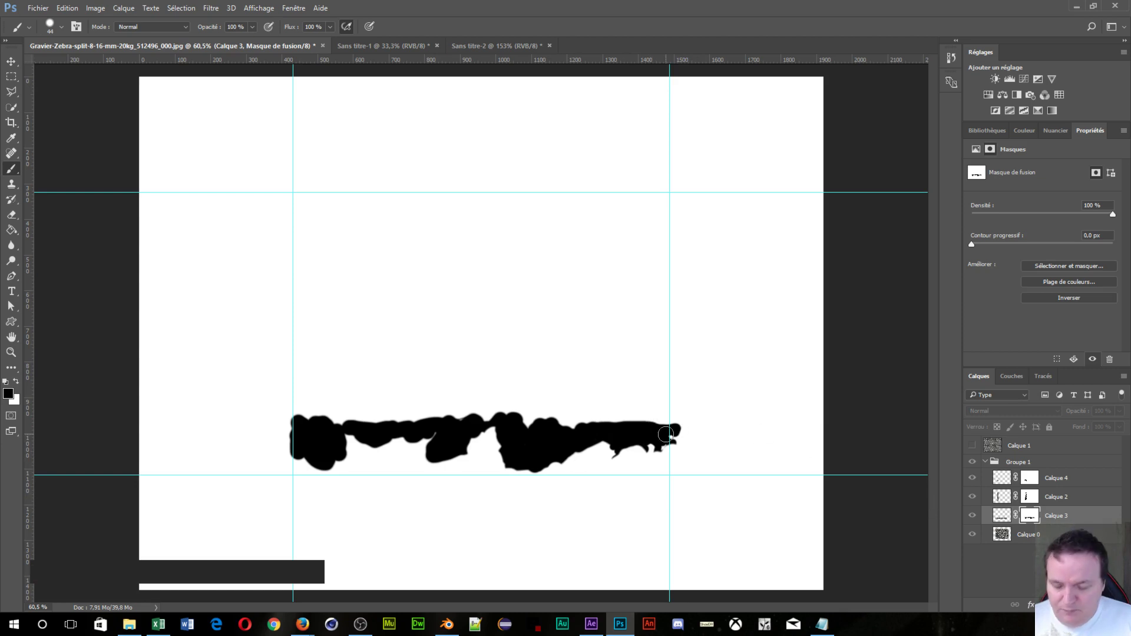
# Step: Paint white over the end of the black band that extends past the right vertical guide in the Calque 3 mask
pyautogui.press('x')
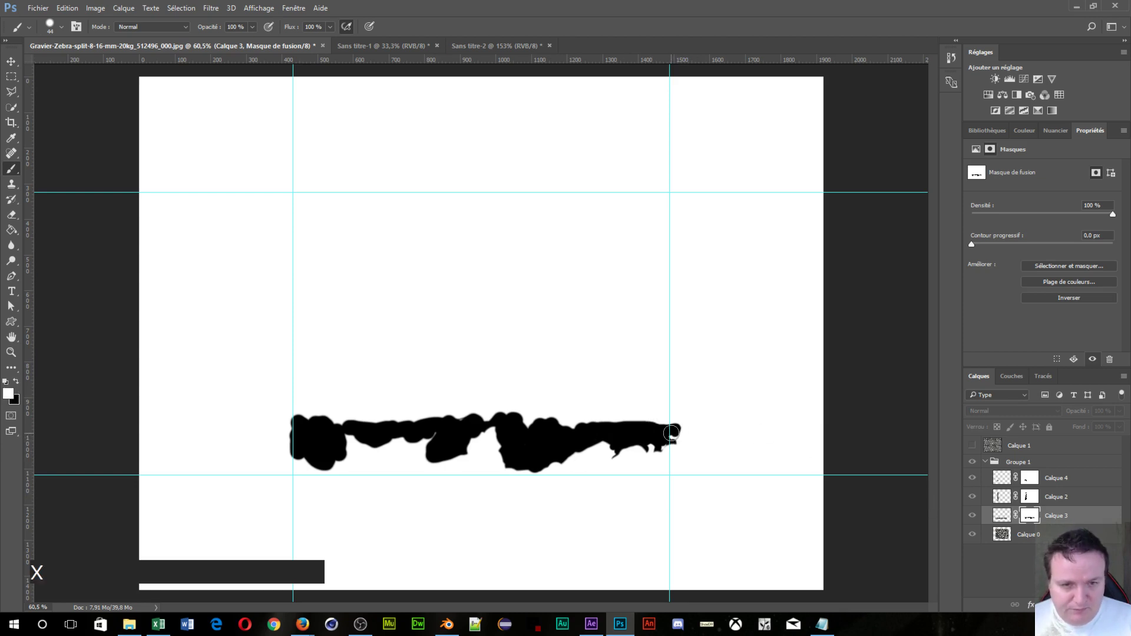
pyautogui.click(669, 435)
pyautogui.moveTo(669, 435)
pyautogui.mouseDown()
pyautogui.moveTo(676, 429)
pyautogui.moveTo(659, 416)
pyautogui.mouseUp()
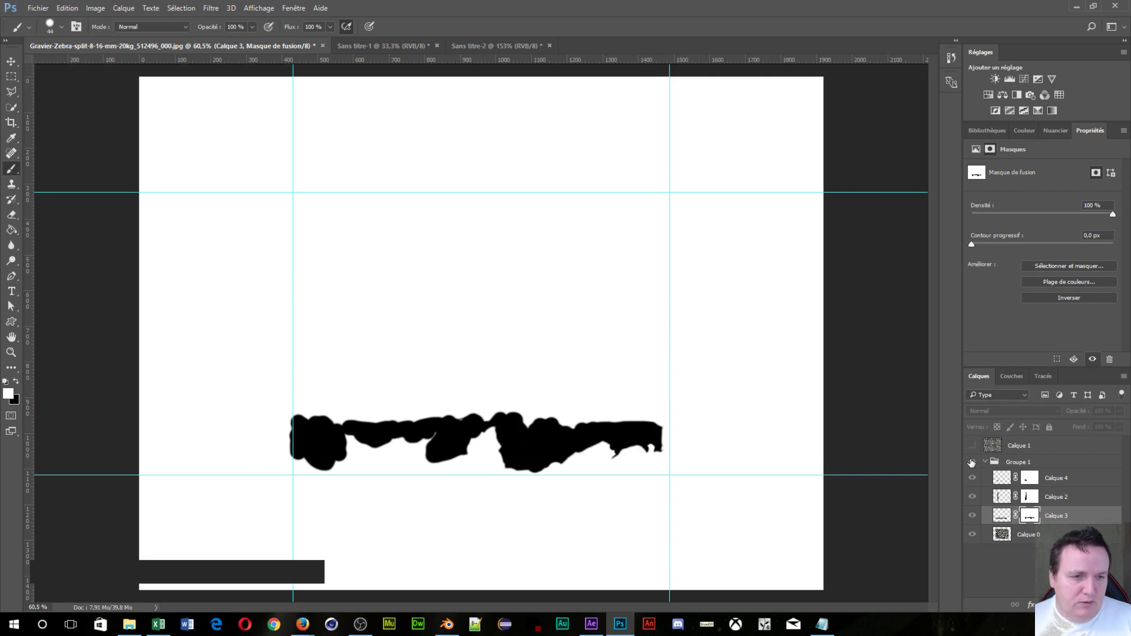
# Step: Return to the composite image and fit the upper and lower edges of the Crop frame to the two horizontal guides
pyautogui.click(1000, 479)
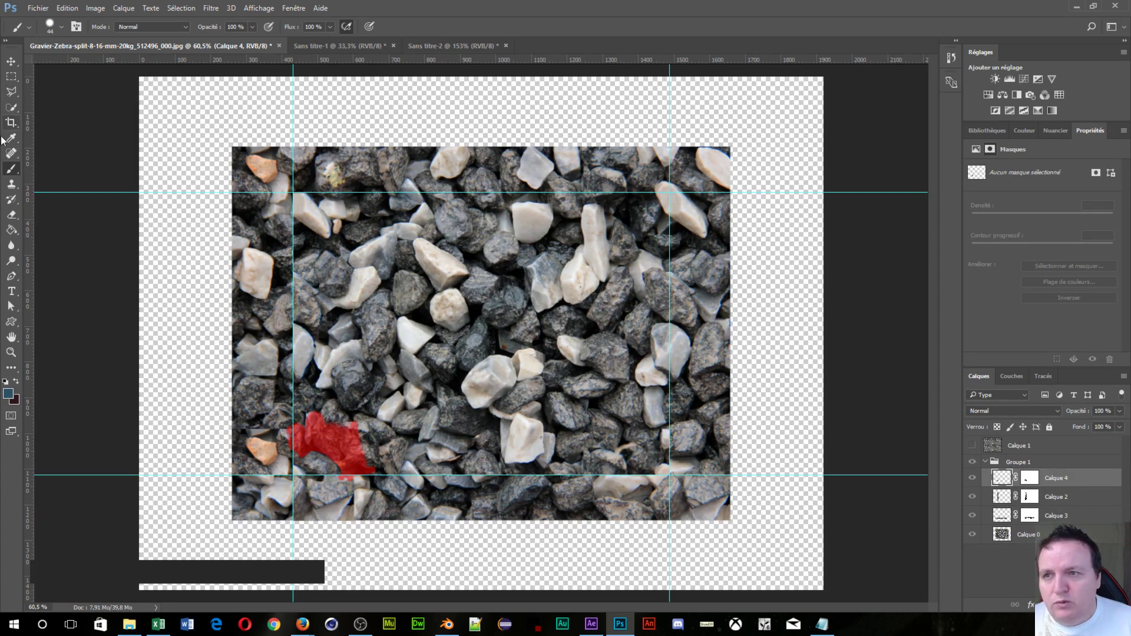
pyautogui.click(11, 122)
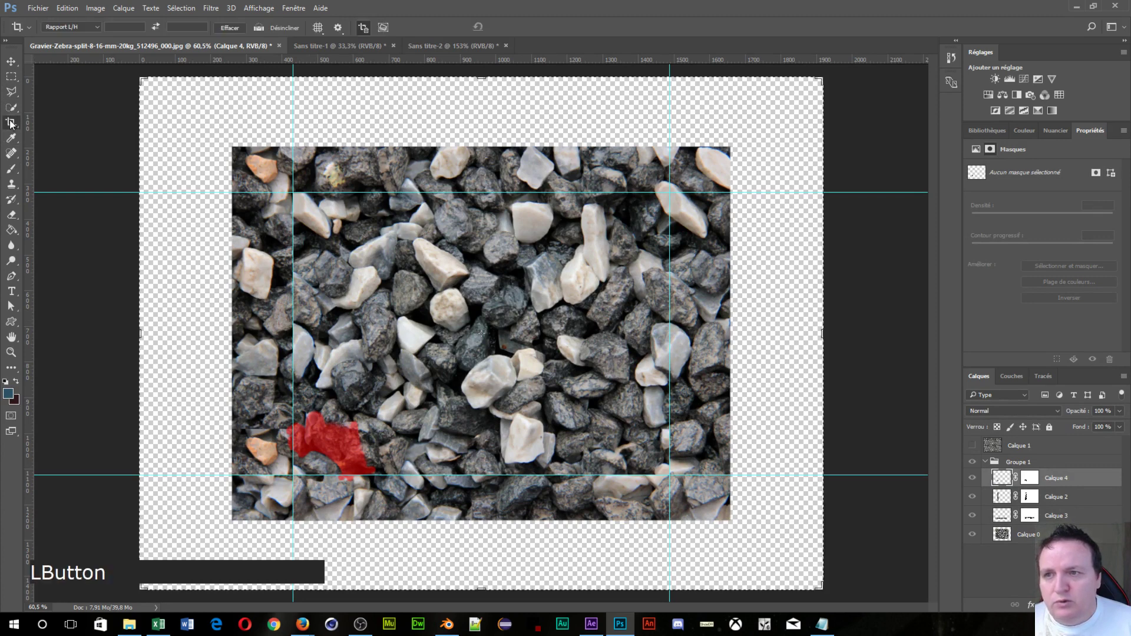
pyautogui.click(480, 75)
pyautogui.moveTo(480, 76); pyautogui.dragTo(490, 135)
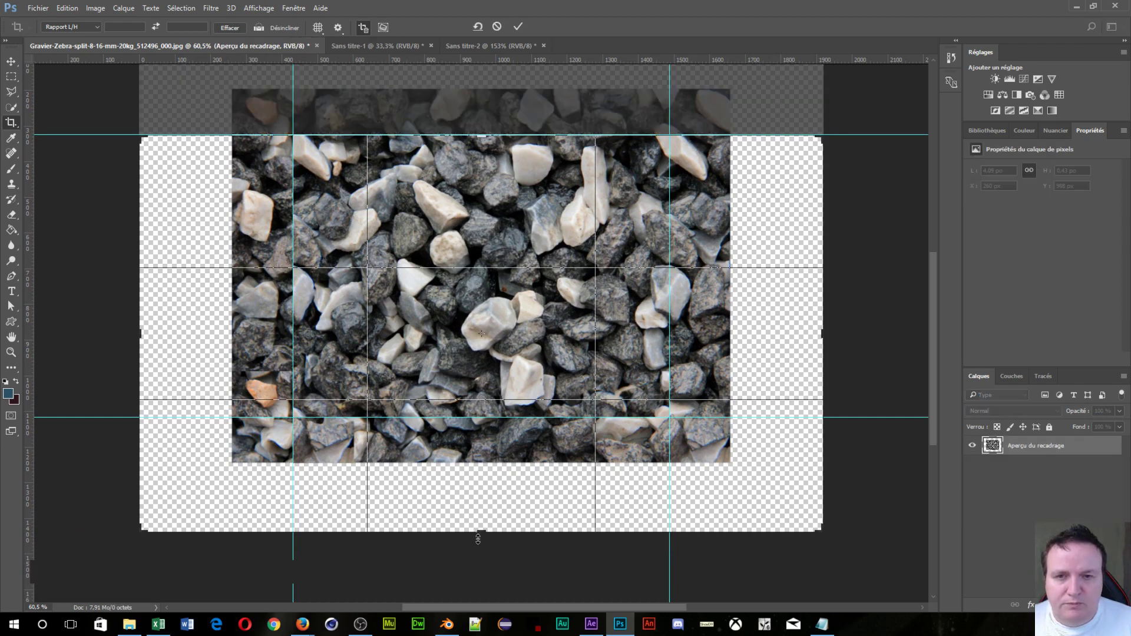
pyautogui.moveTo(481, 536); pyautogui.dragTo(486, 495)
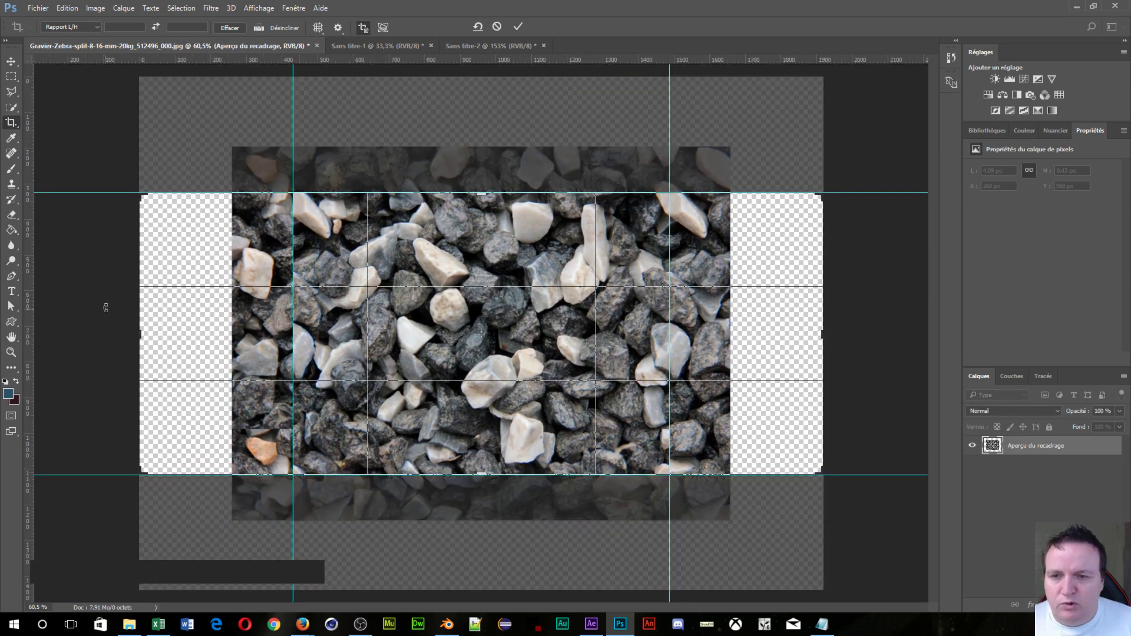
# Step: Crop the gravel image to the rectangle formed by the four guides and apply the crop
pyautogui.moveTo(136, 330); pyautogui.dragTo(216, 336)
pyautogui.moveTo(751, 334); pyautogui.dragTo(683, 339)
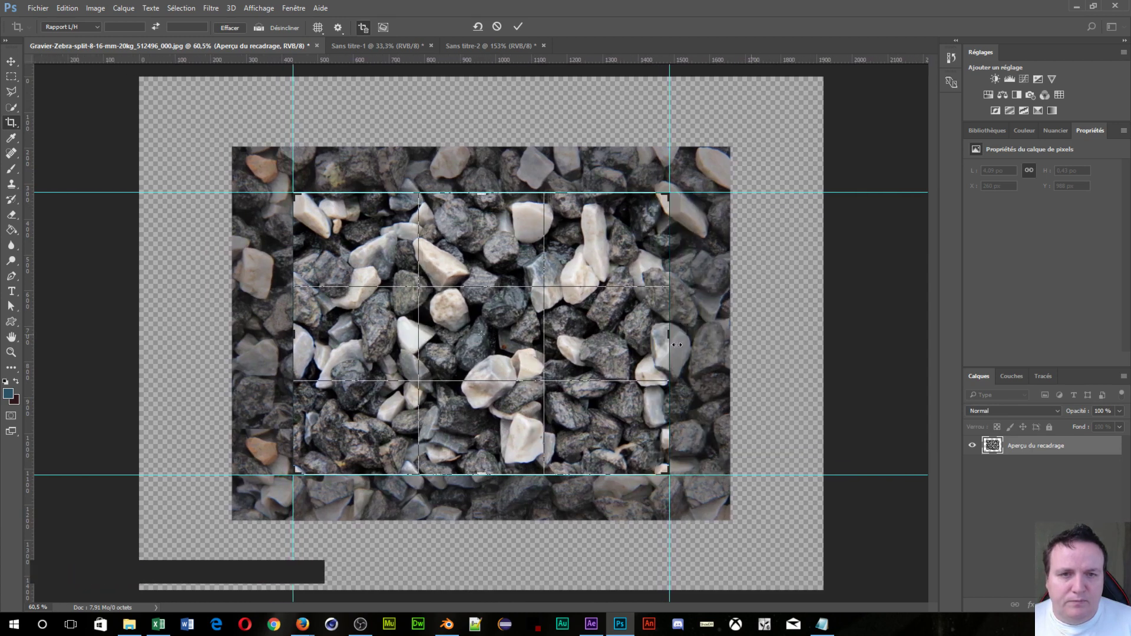
pyautogui.press('KP_Enter')
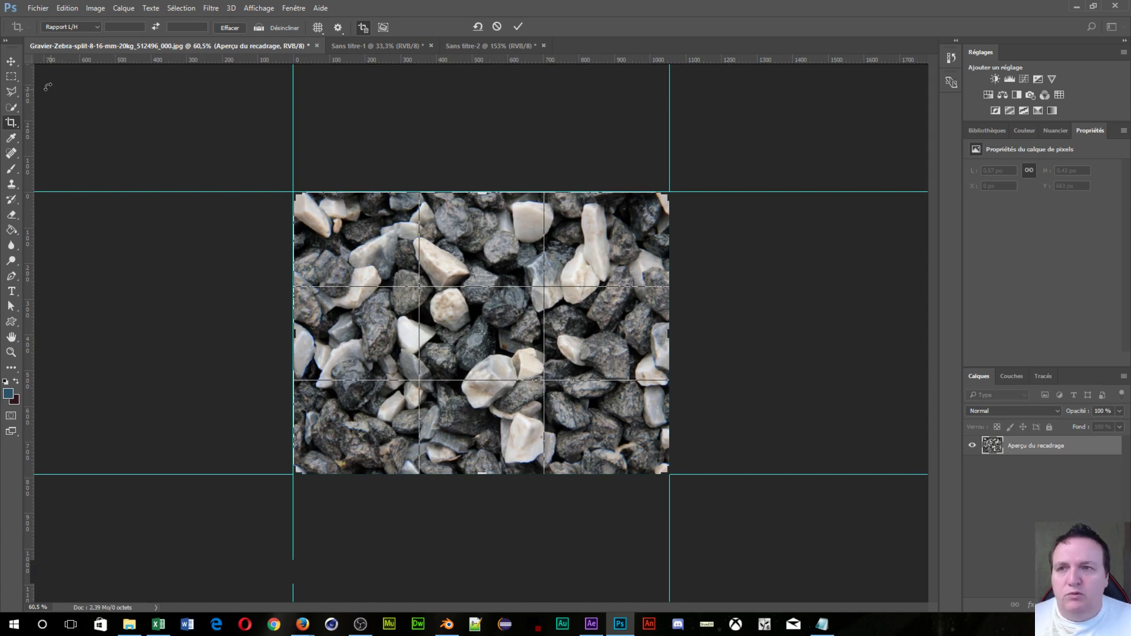
pyautogui.click(62, 9)
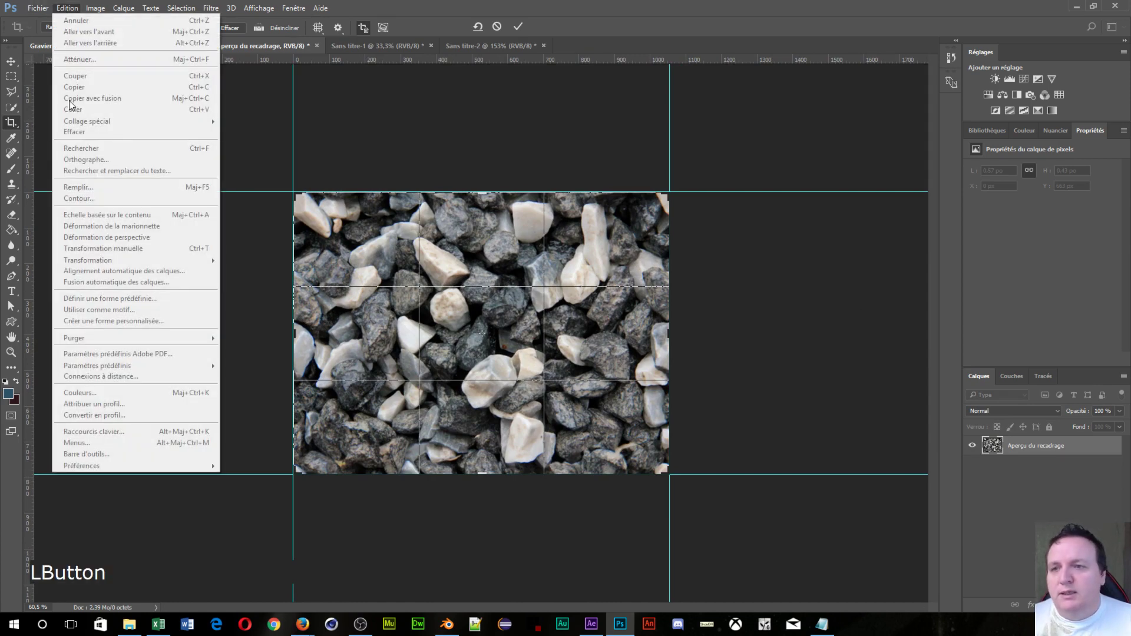
pyautogui.click(244, 99)
pyautogui.click(19, 55)
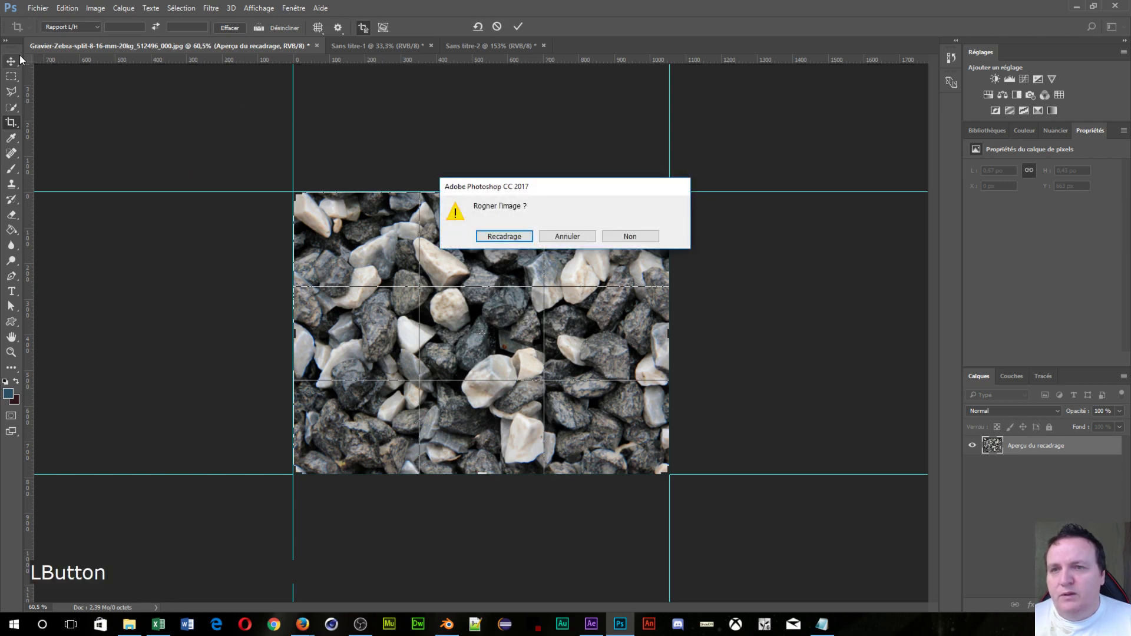
pyautogui.click(565, 238)
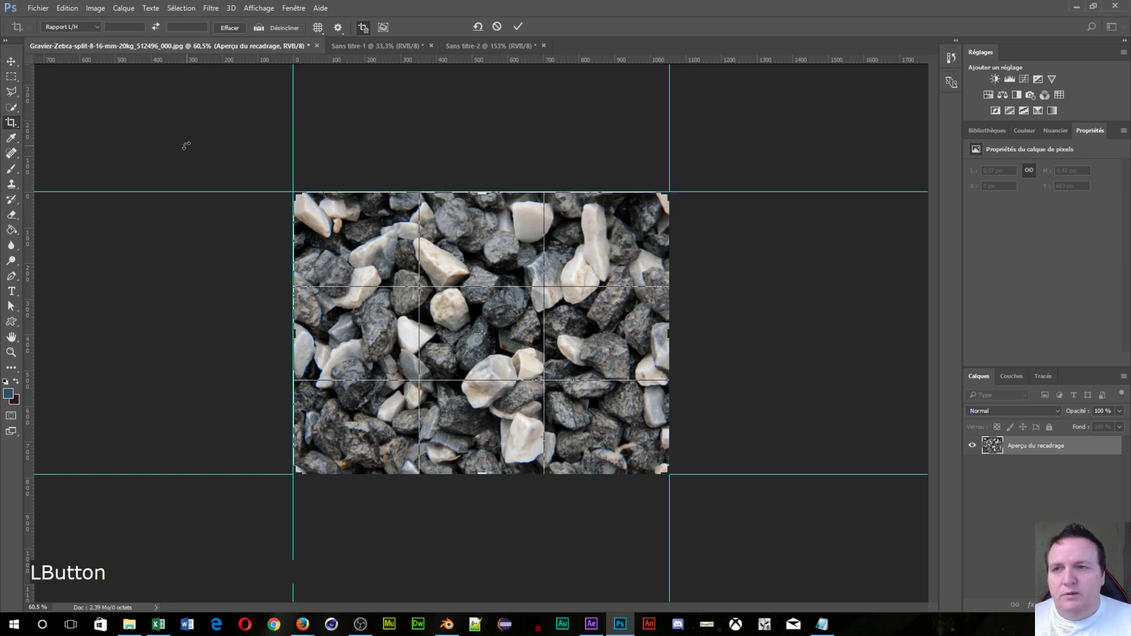
pyautogui.click(8, 61)
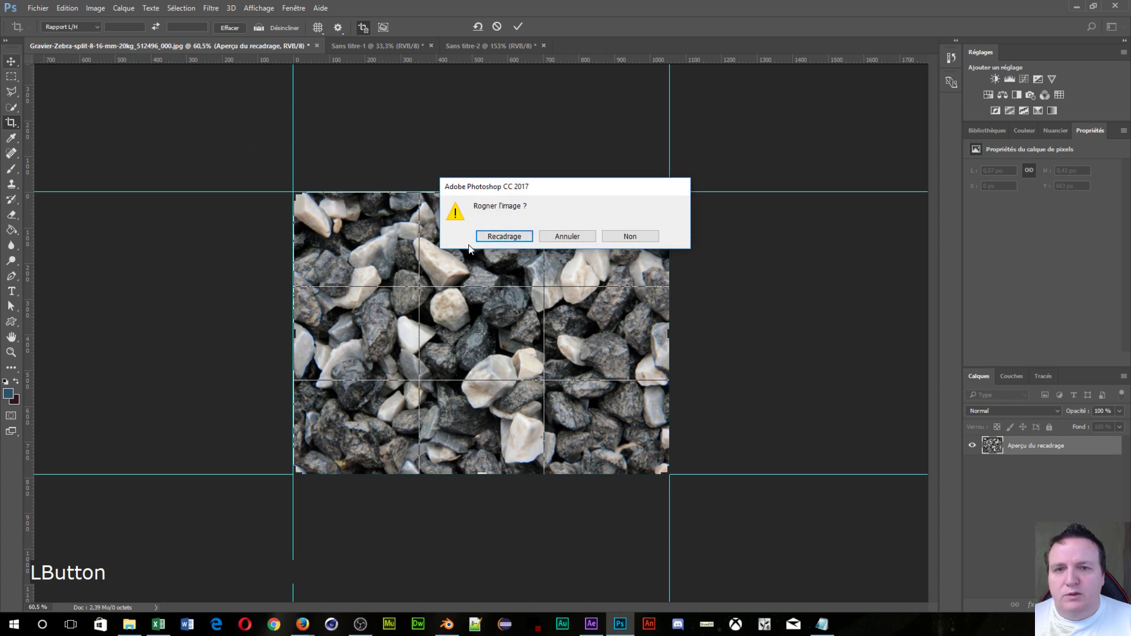
pyautogui.click(476, 236)
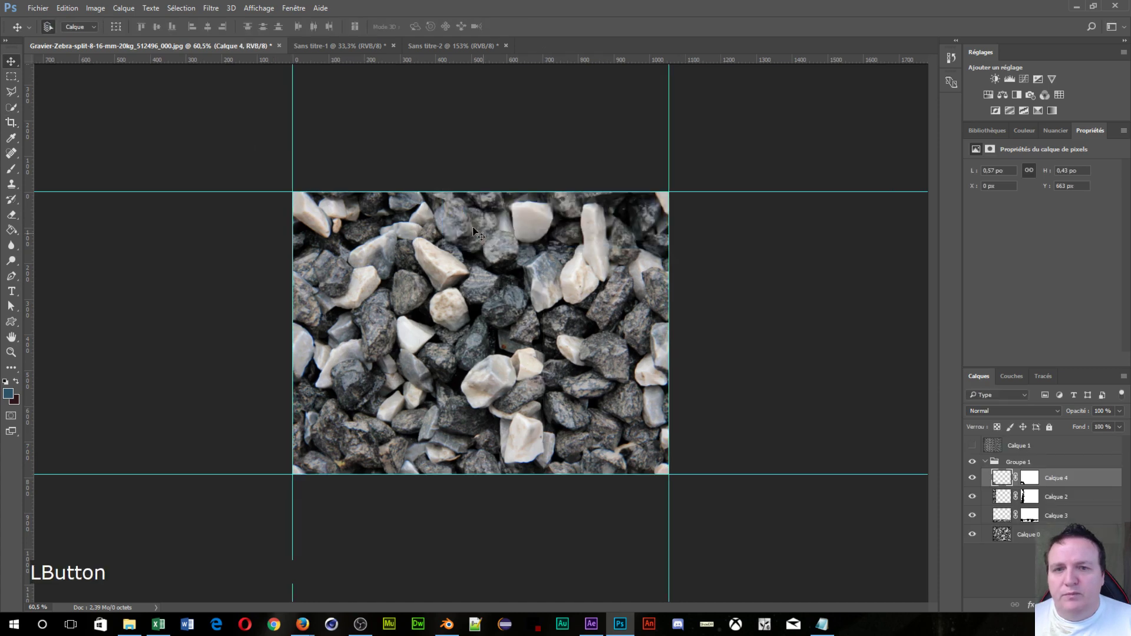
# Step: Define the cropped gravel image as a pattern named "Gravier 2"
pyautogui.click(95, 9)
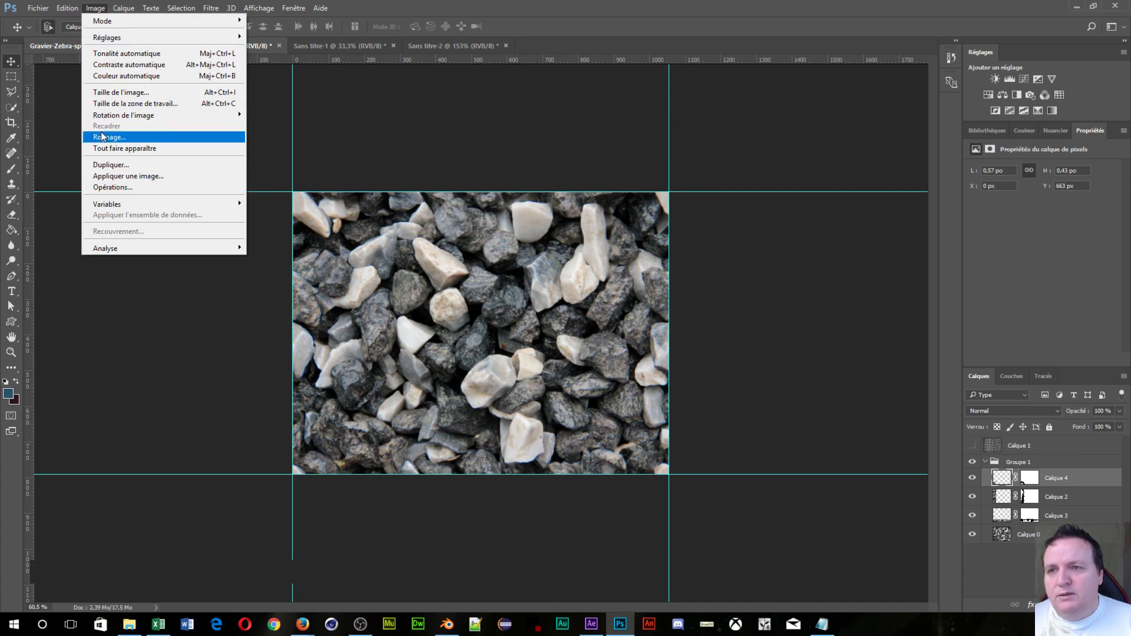
pyautogui.moveTo(67, 9)
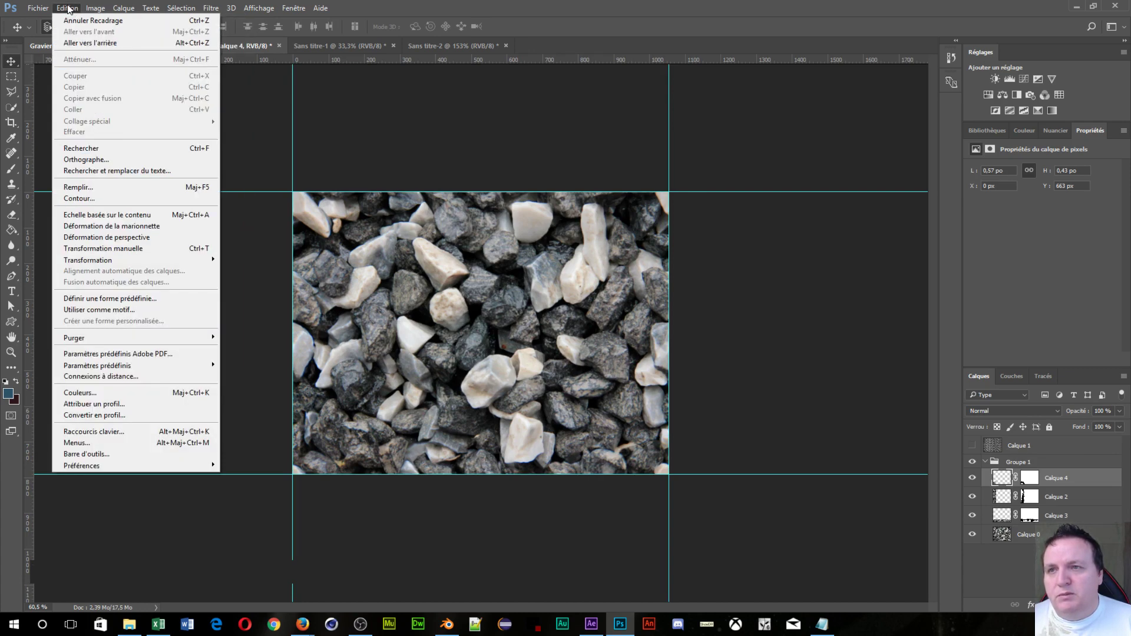
pyautogui.click(72, 311)
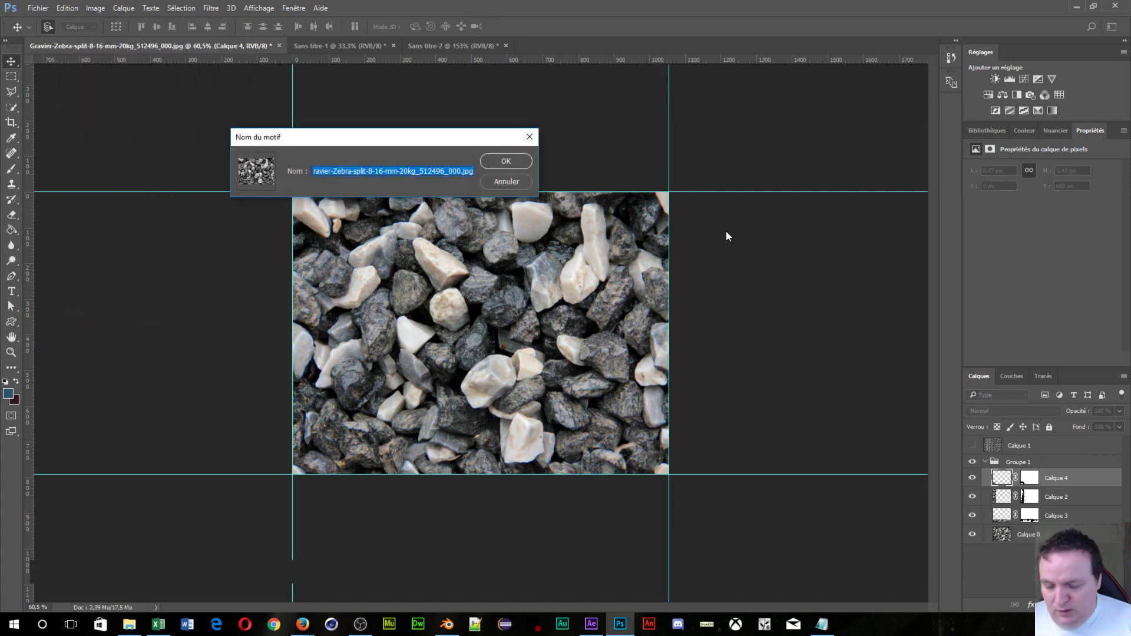
pyautogui.write('Gravi')
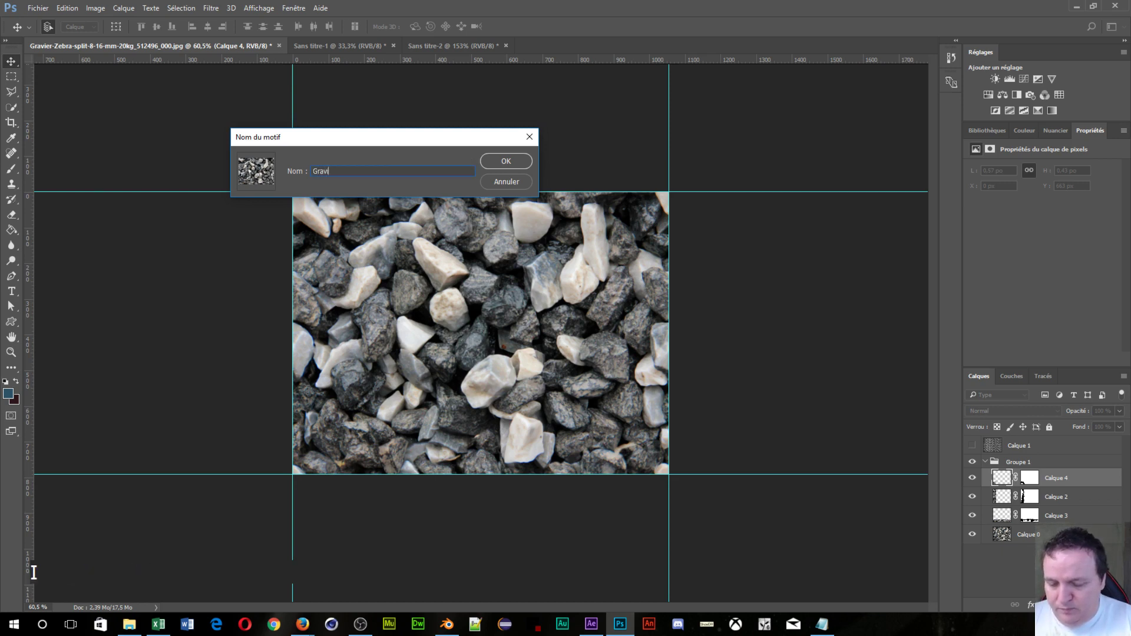
pyautogui.write('er 2')
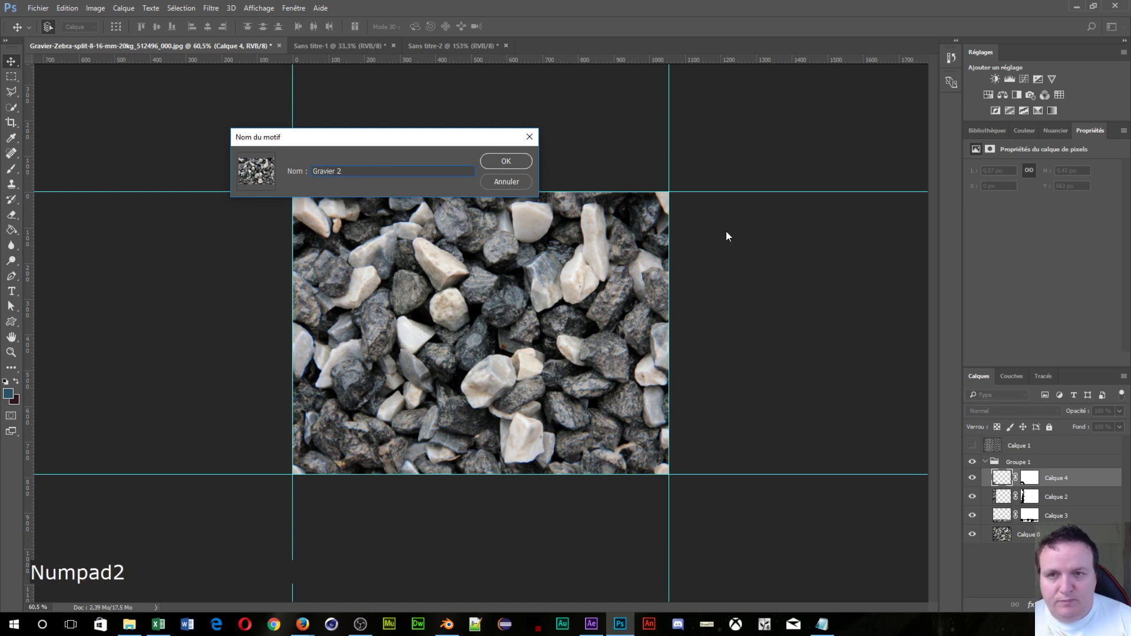
pyautogui.click(494, 162)
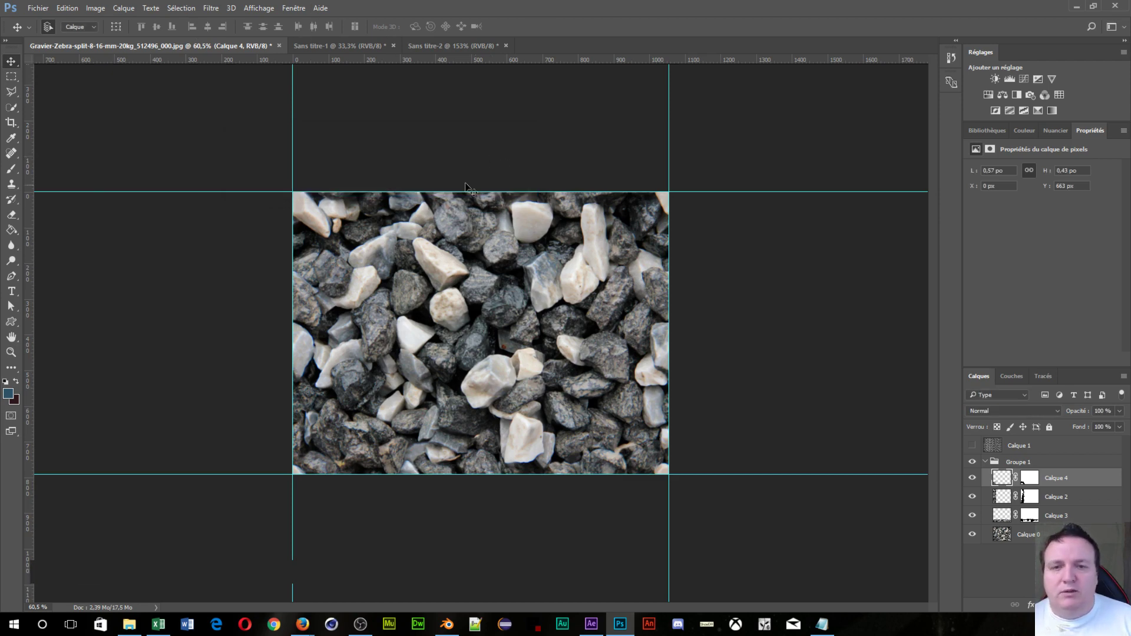
# Step: Switch to the Sans titre-2 document and try to fill it with the Gravier 2 pattern using the Paint Bucket
pyautogui.click(421, 47)
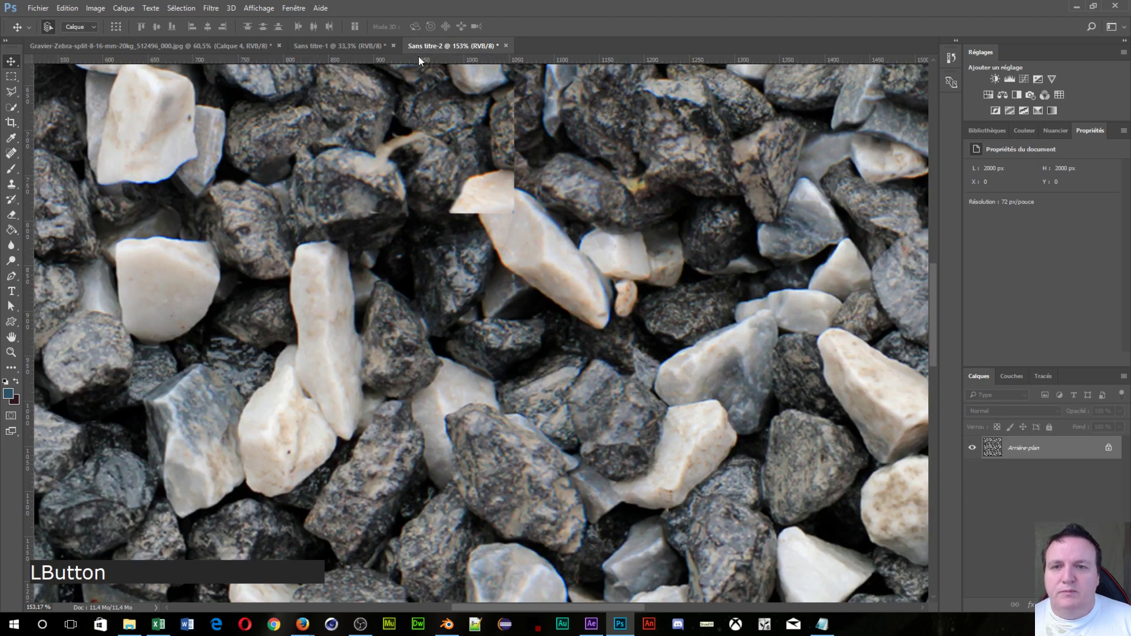
pyautogui.scroll(-6, 474, 316)
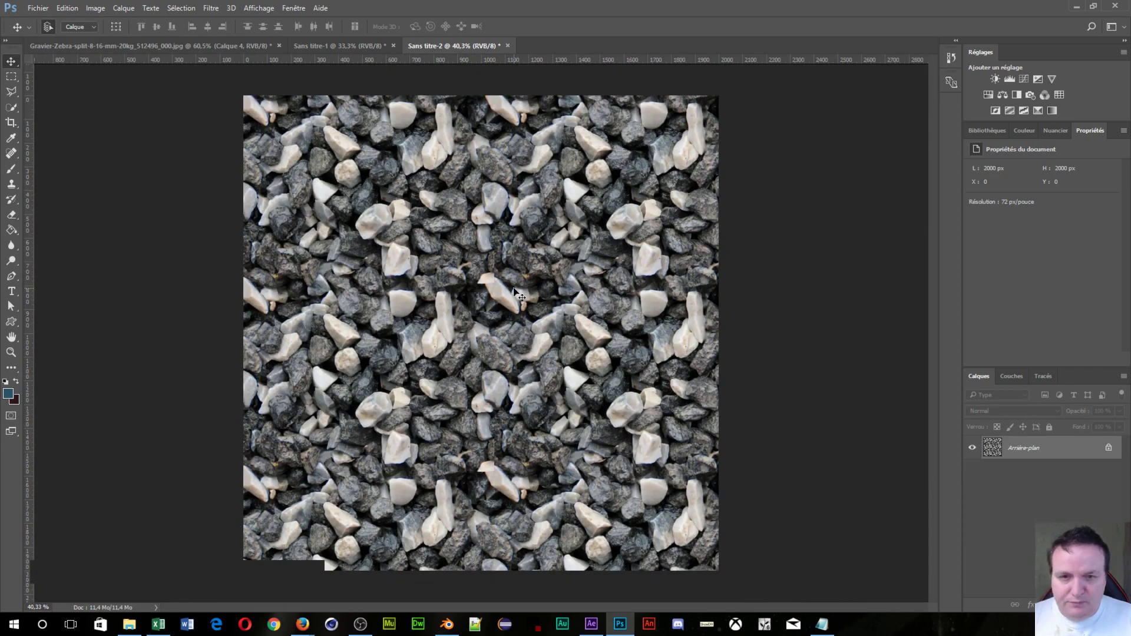
pyautogui.press('g')
pyautogui.click(114, 27)
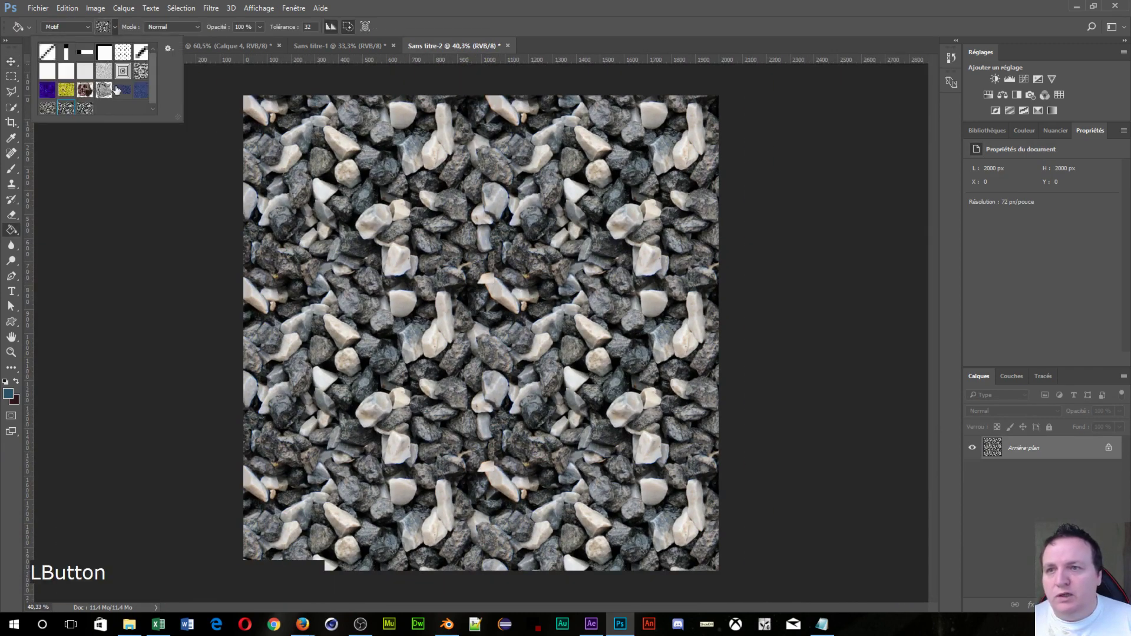
pyautogui.click(86, 110)
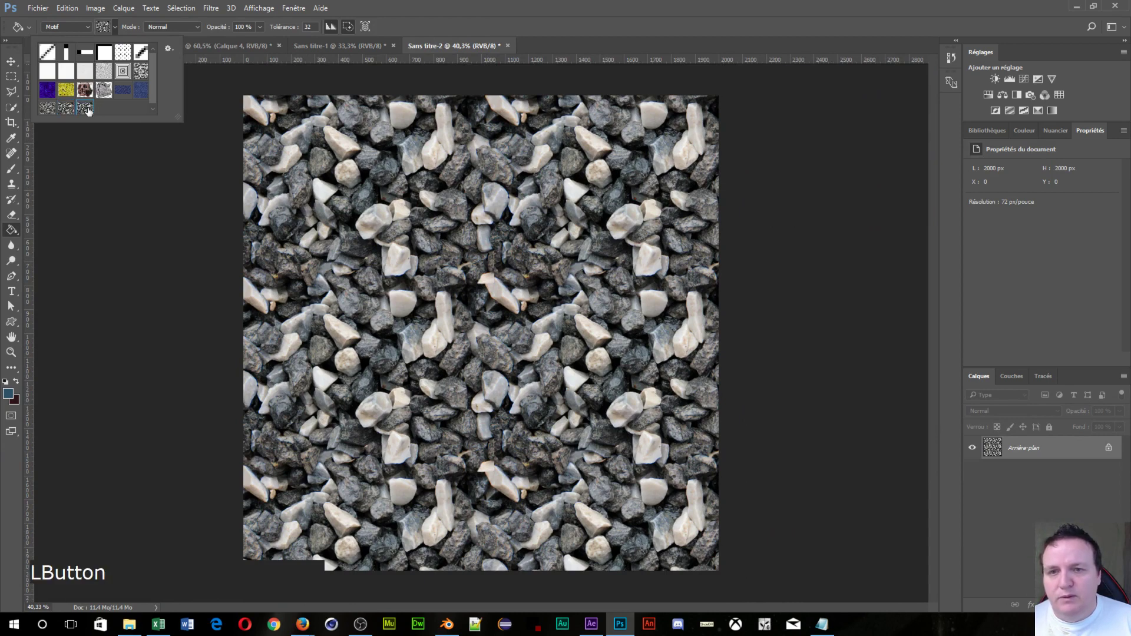
pyautogui.click(479, 322)
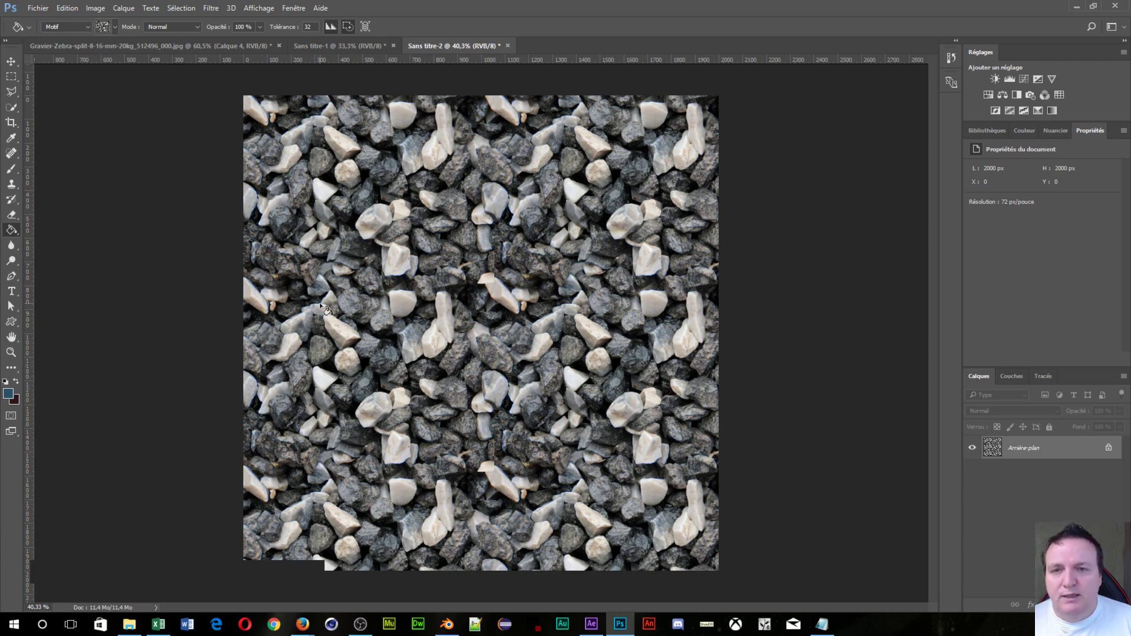
# Step: Unlock the Arrière-plan layer of Sans titre-2 to make it a regular layer
pyautogui.keyDown('alt'); pyautogui.scroll(8, 319, 303); pyautogui.keyUp('alt')
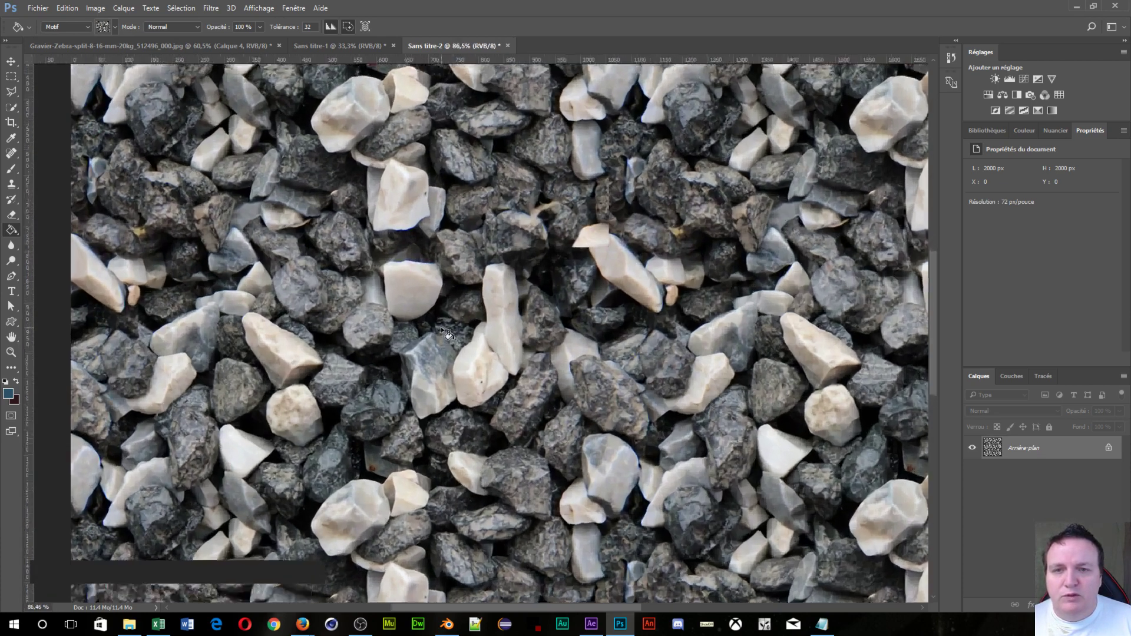
pyautogui.keyDown('alt'); pyautogui.scroll(4, 441, 327); pyautogui.keyUp('alt')
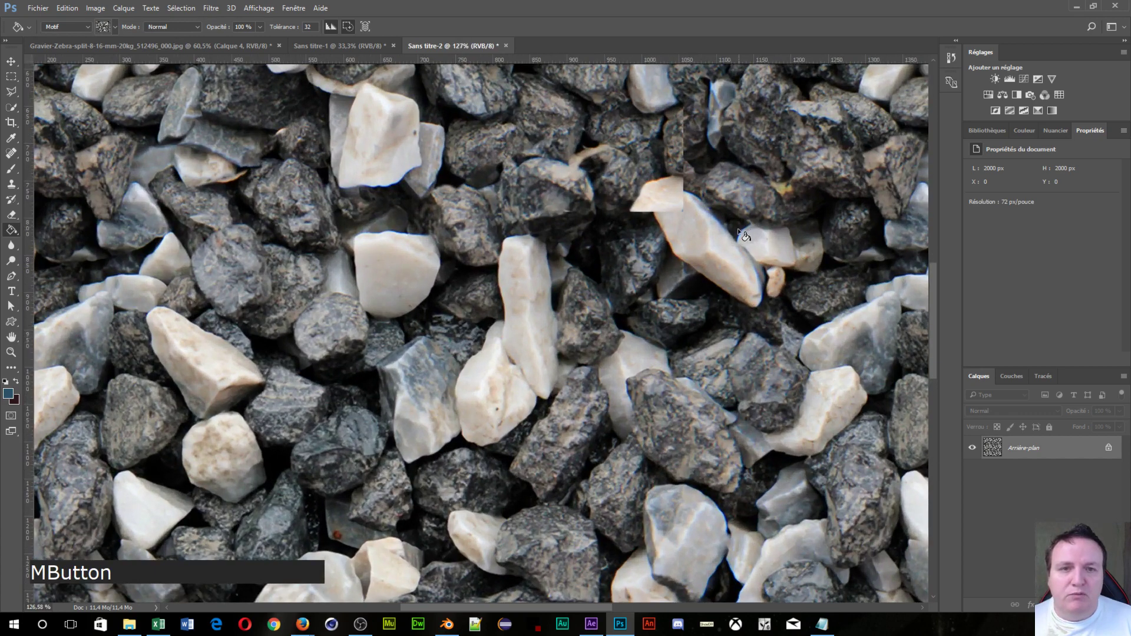
pyautogui.keyDown('alt'); pyautogui.scroll(-5, 697, 231); pyautogui.keyUp('alt')
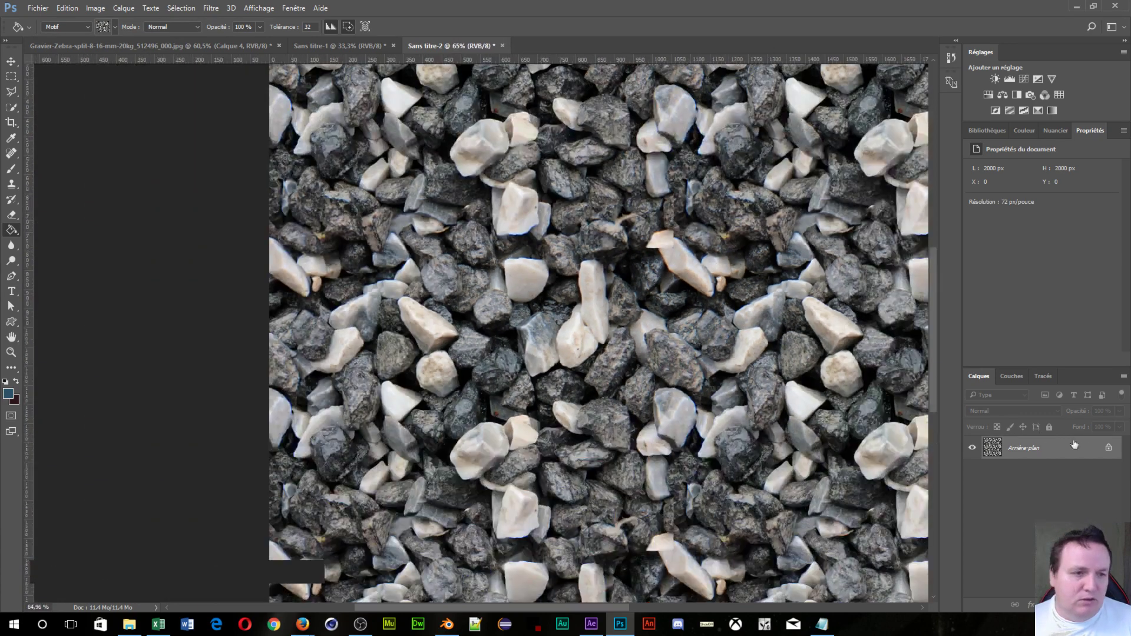
pyautogui.click(1111, 448)
pyautogui.keyDown('alt'); pyautogui.scroll(-2, 854, 436); pyautogui.keyUp('alt')
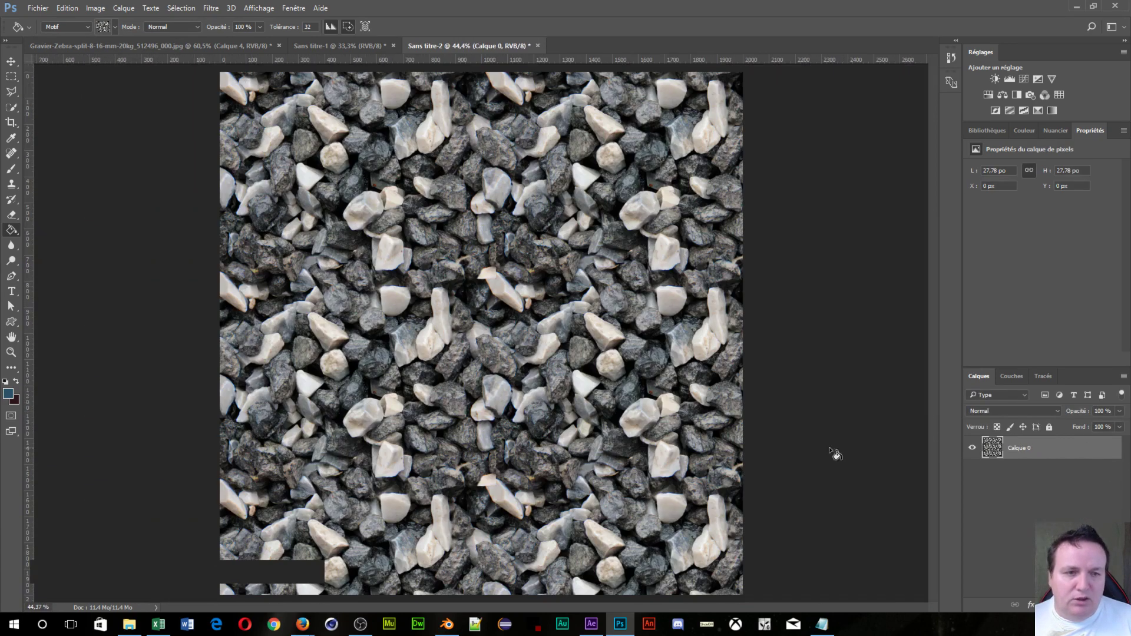
# Step: Fill the whole unlocked layer with the Gravier 2 pattern using the Fill command, in Normal mode at 100% opacity
pyautogui.hotkey('shift', '5')
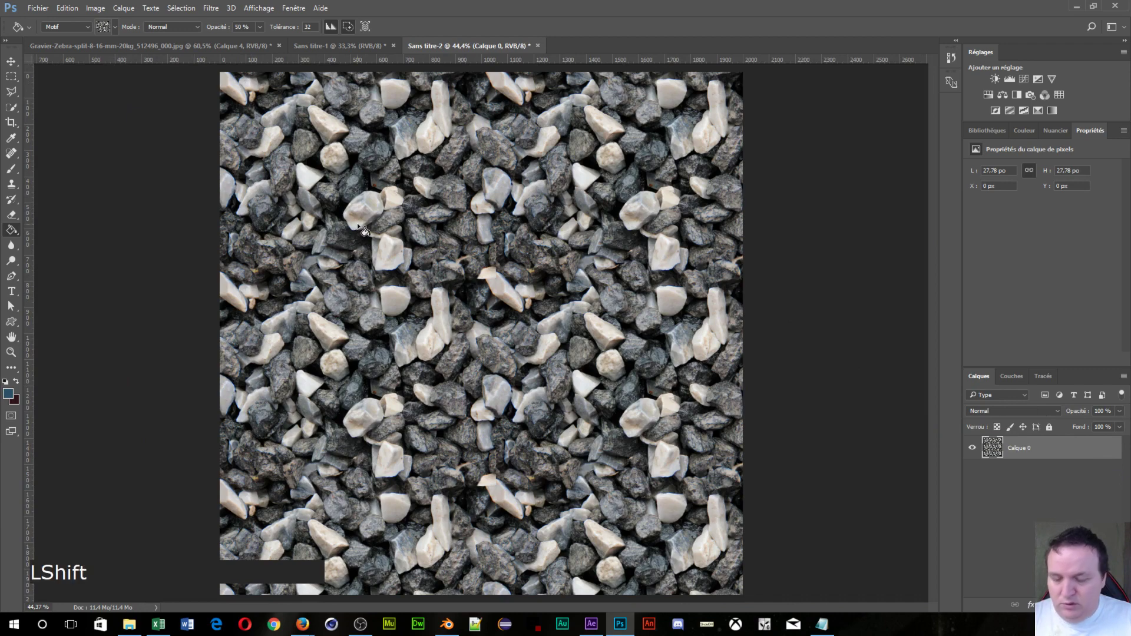
pyautogui.hotkey('shift', 'F5')
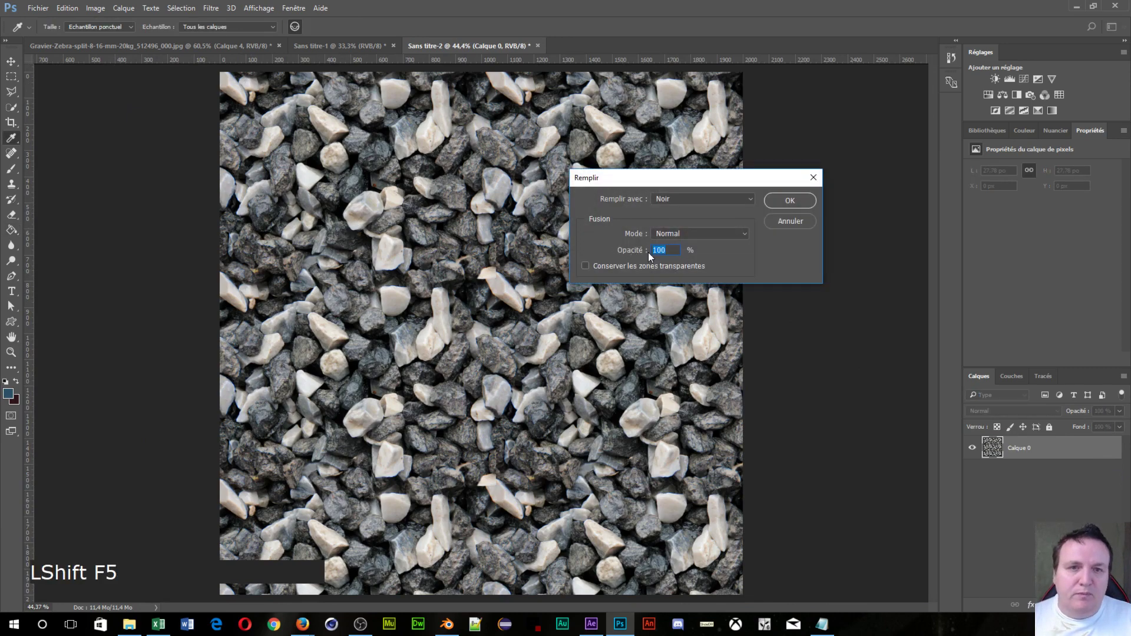
pyautogui.click(752, 198)
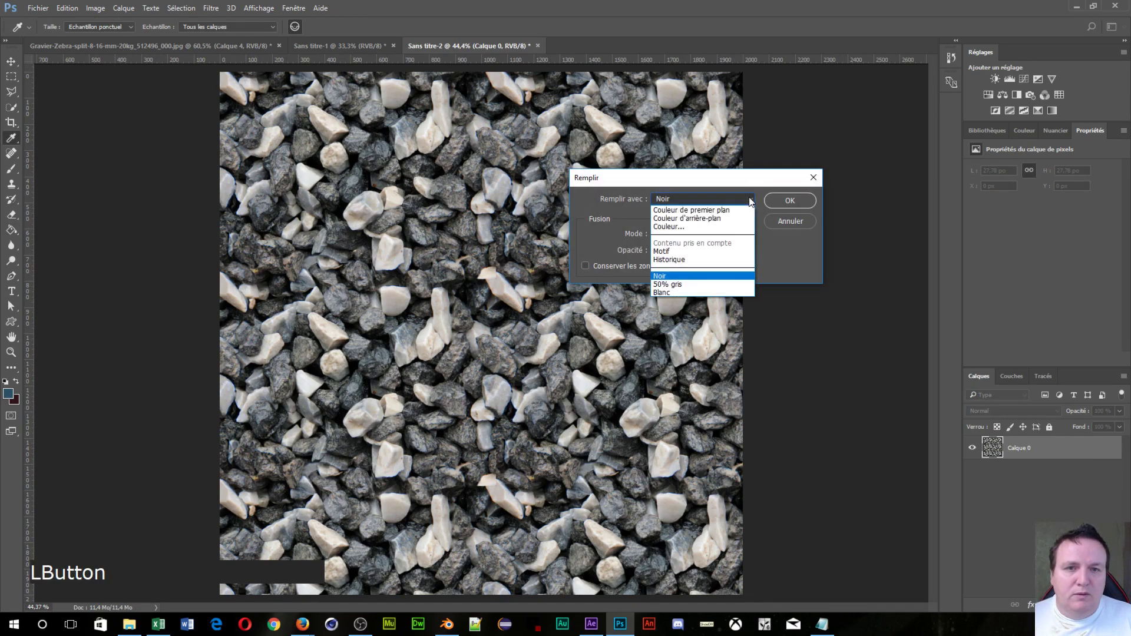
pyautogui.click(710, 253)
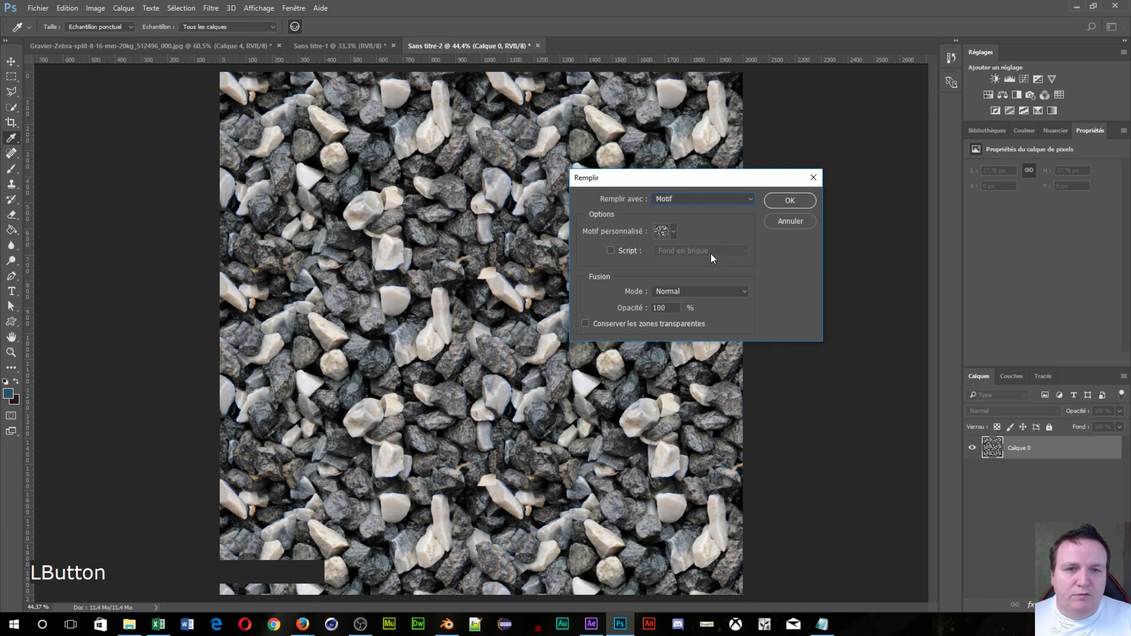
pyautogui.click(673, 231)
pyautogui.click(644, 312)
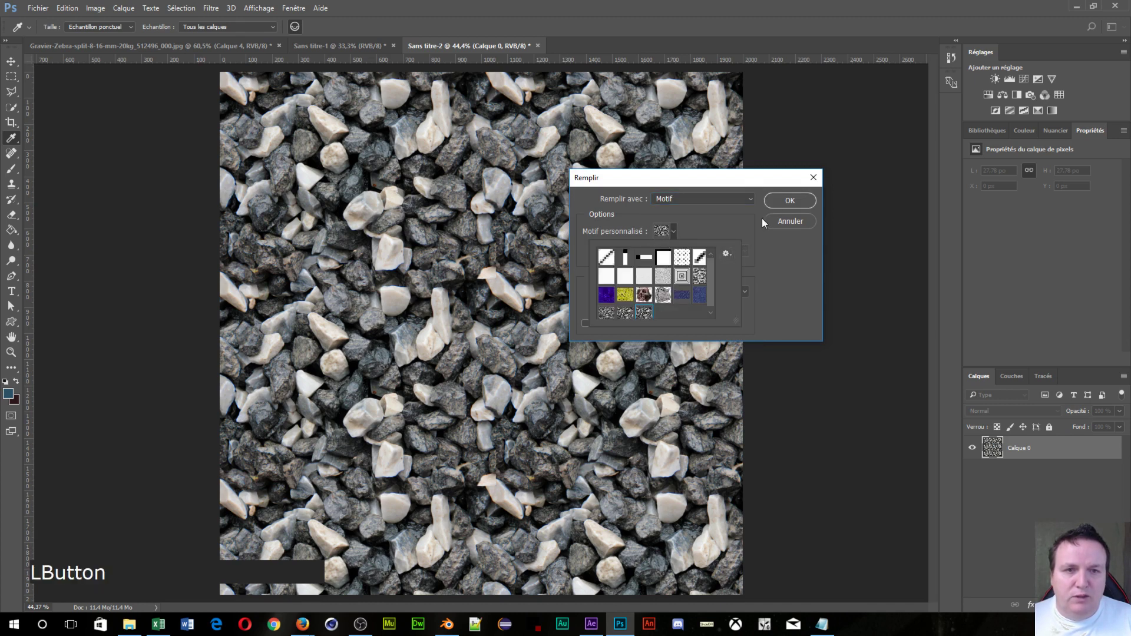
pyautogui.click(790, 201)
pyautogui.click(789, 201)
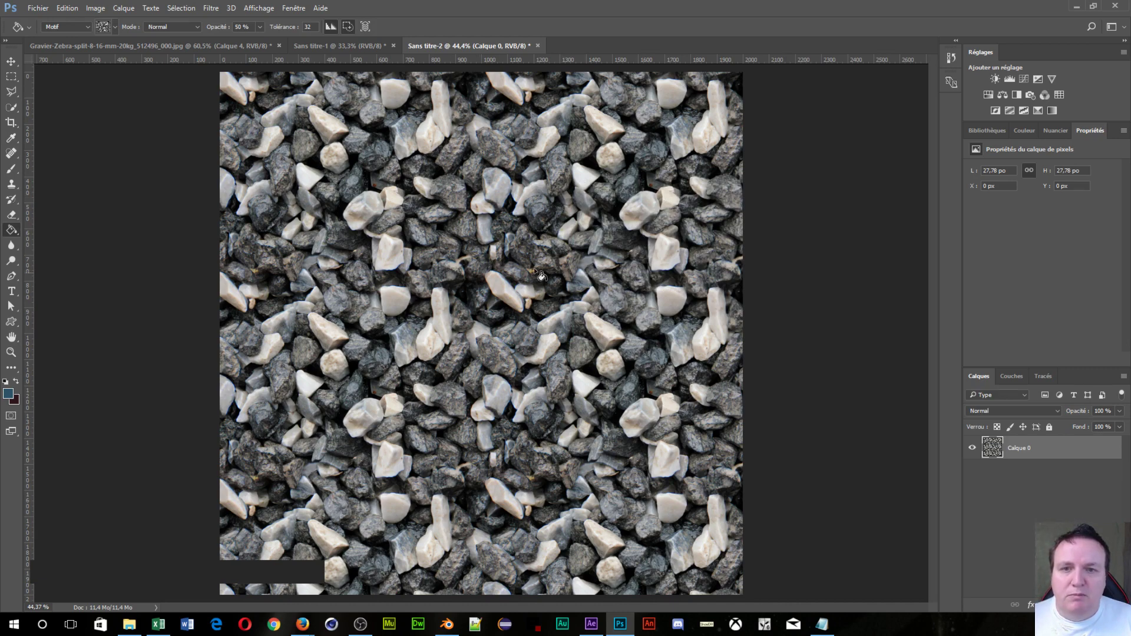
# Step: Examine the seams of the tiled gravel in Sans titre-2 and compare the tiling with the Sans titre-1 document
pyautogui.scroll(-2, 499, 419)
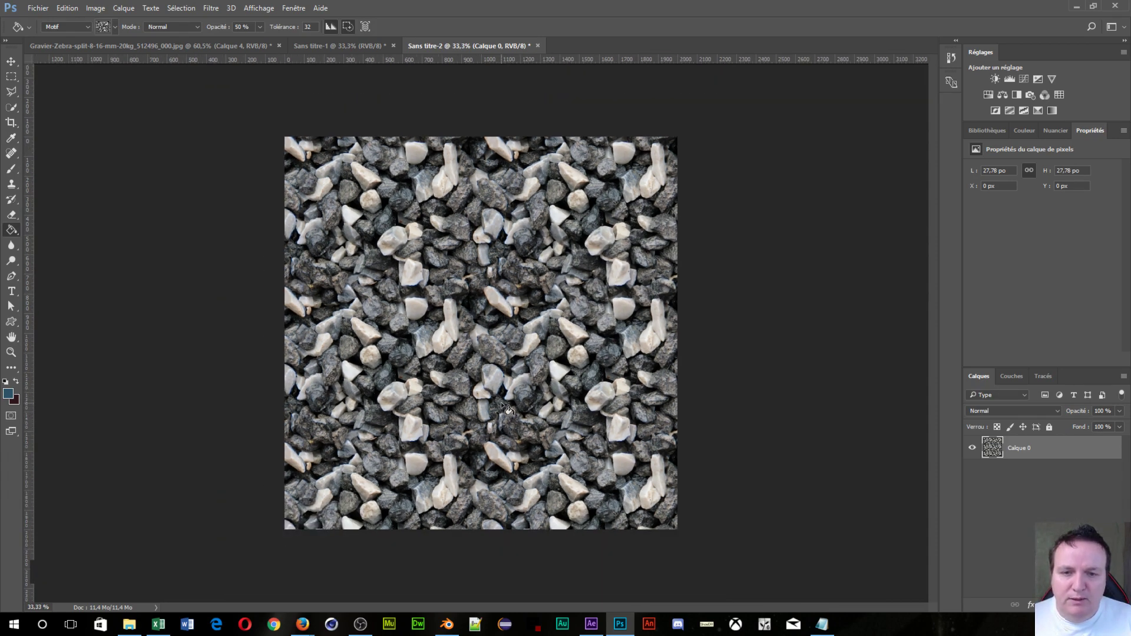
pyautogui.scroll(2, 614, 347)
pyautogui.scroll(2, 560, 295)
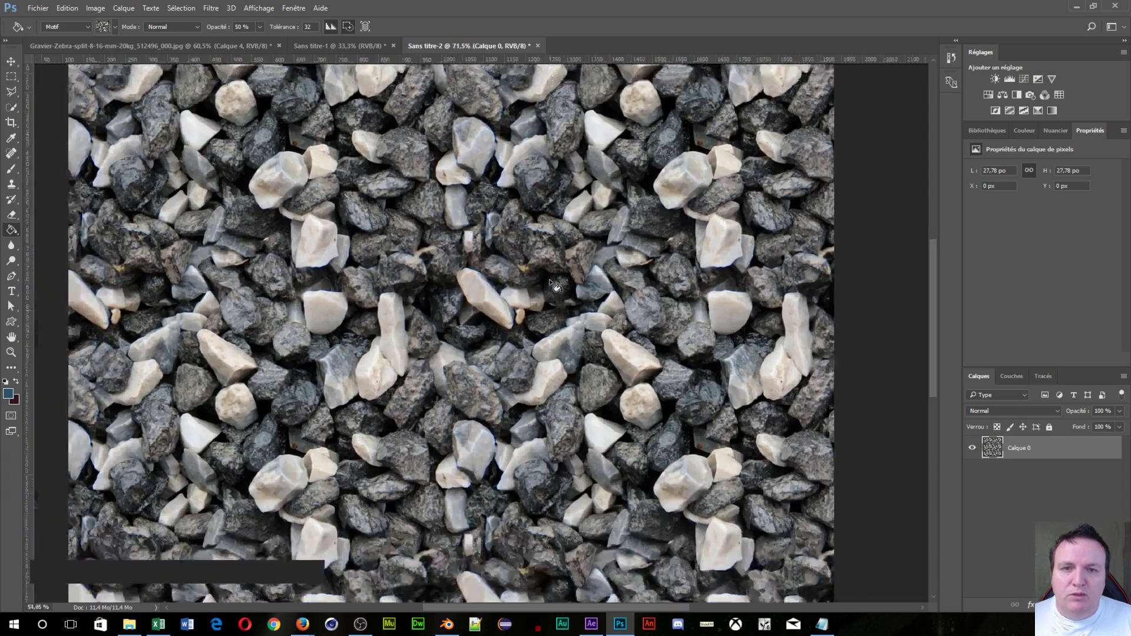
pyautogui.scroll(-3, 550, 281)
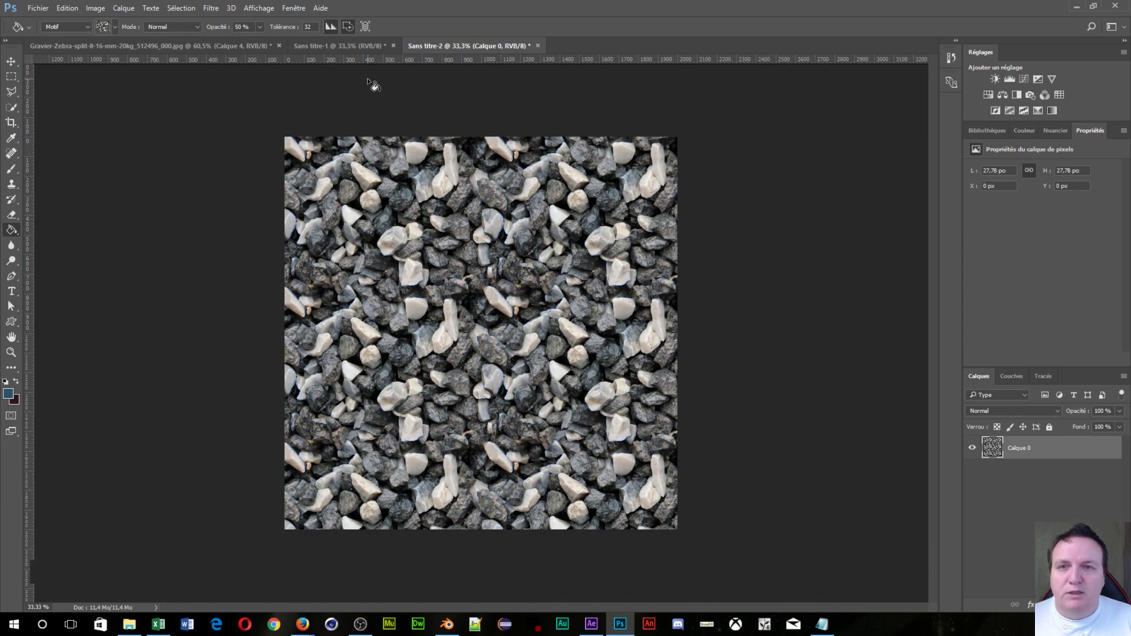
pyautogui.click(355, 48)
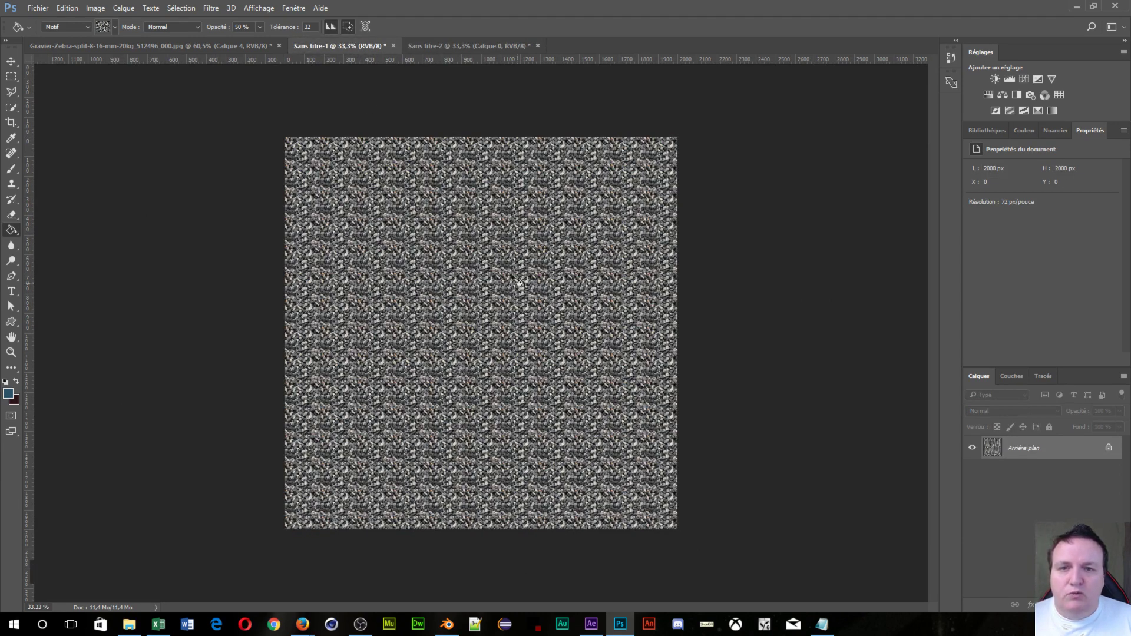
pyautogui.click(450, 45)
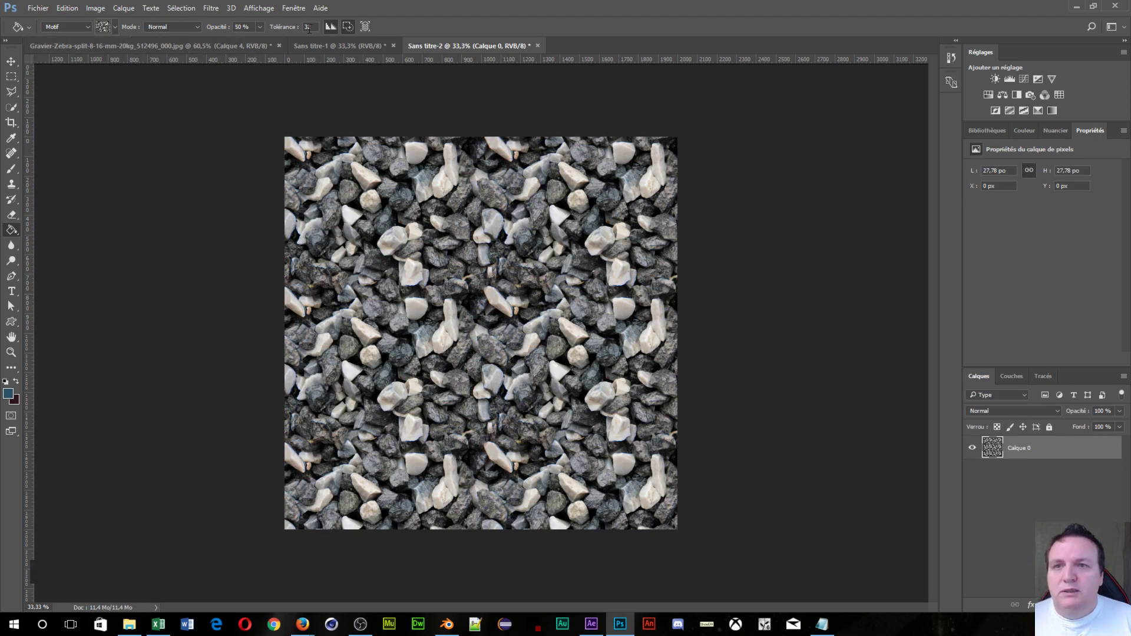
pyautogui.click(115, 28)
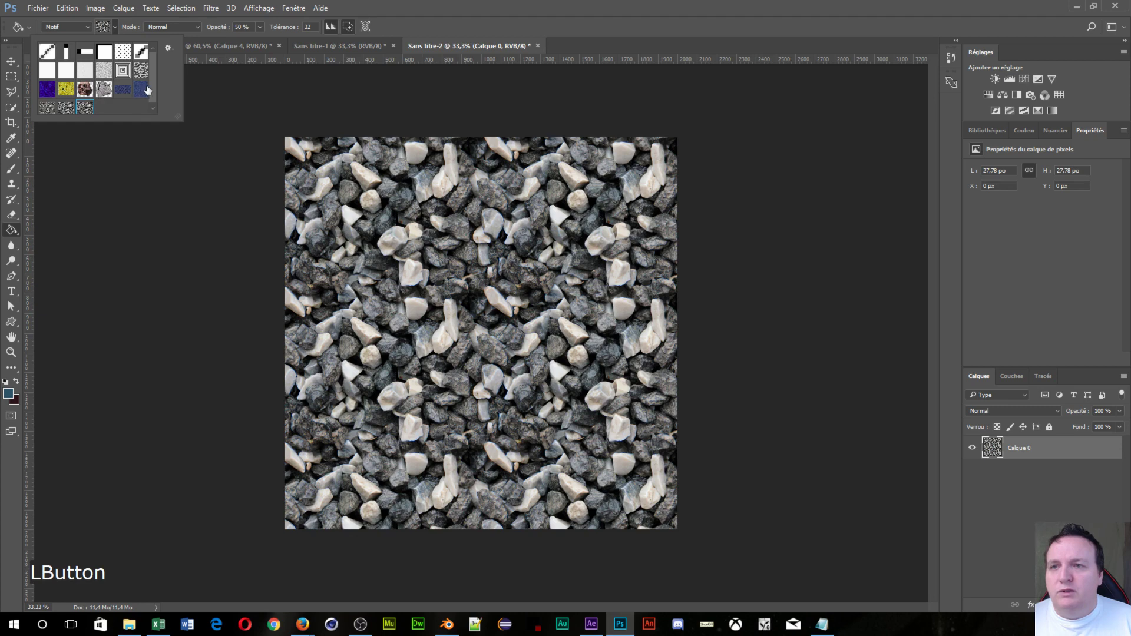
pyautogui.scroll(-3, 160, 82)
pyautogui.scroll(2, 160, 83)
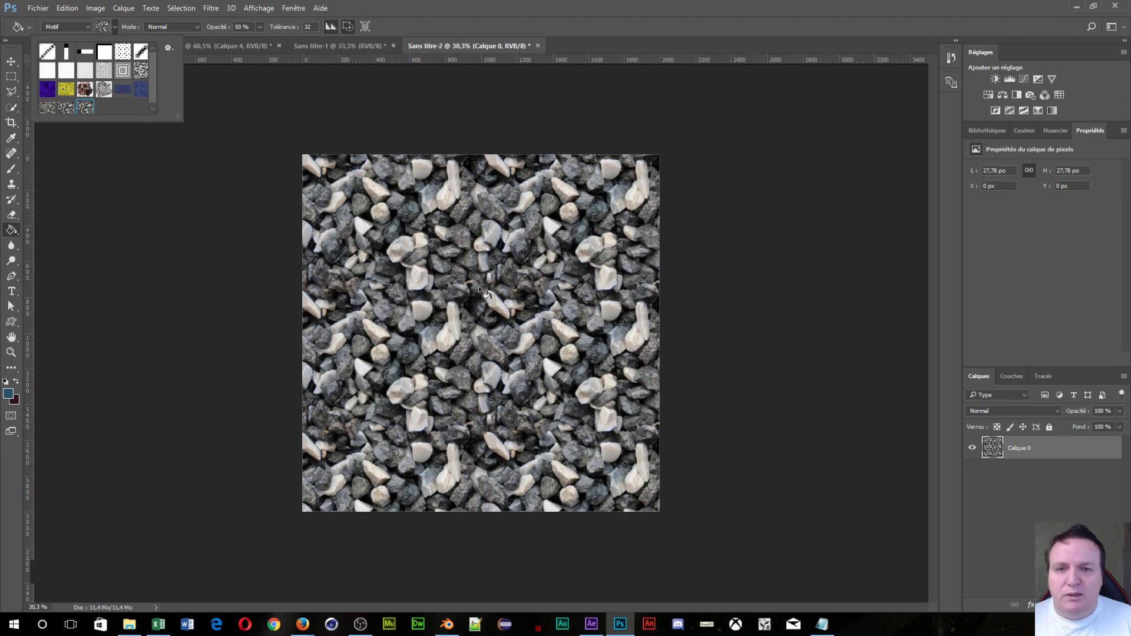
# Step: Scale the Calque 0 gravel layer proportionally to about 29.55%, keeping its upper-left corner at the canvas corner
pyautogui.click(1036, 516)
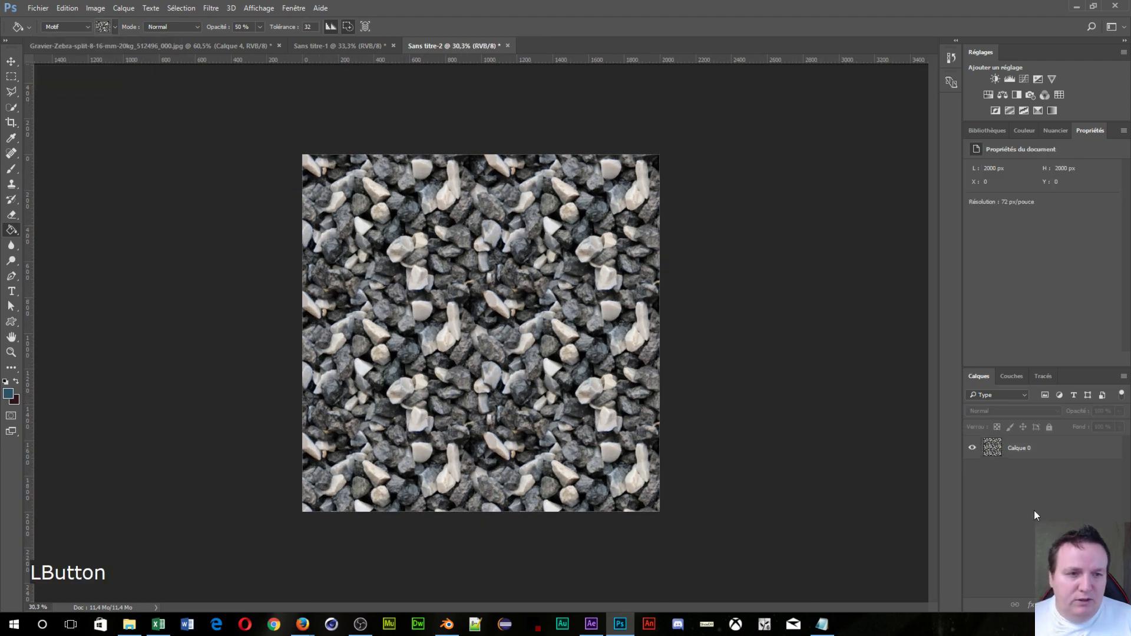
pyautogui.click(11, 231)
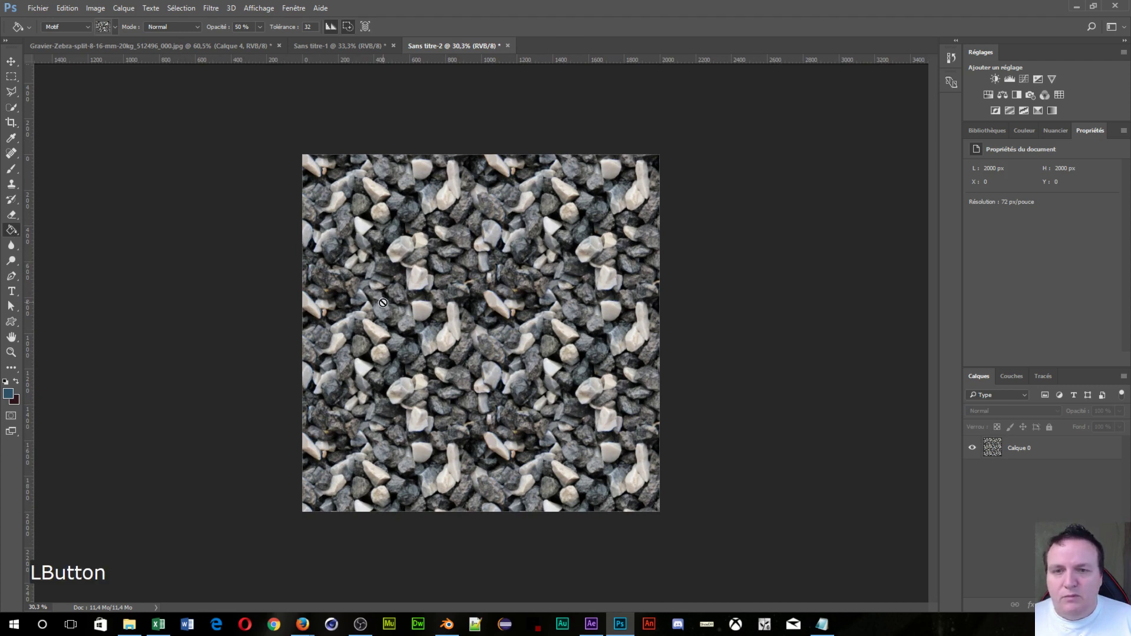
pyautogui.click(1014, 451)
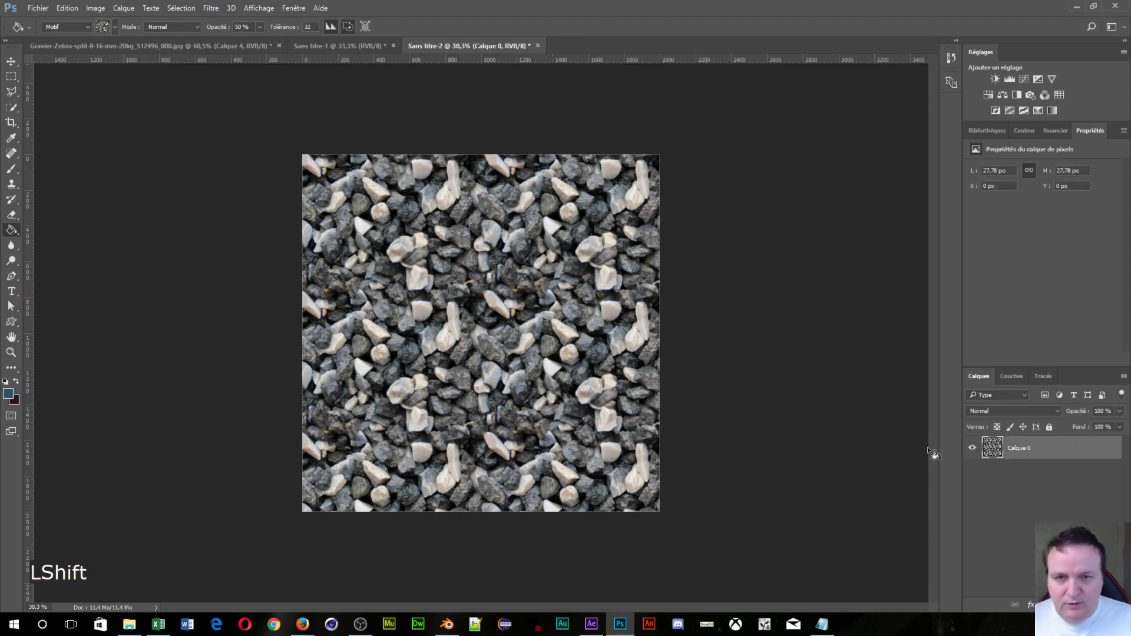
pyautogui.press('shift')
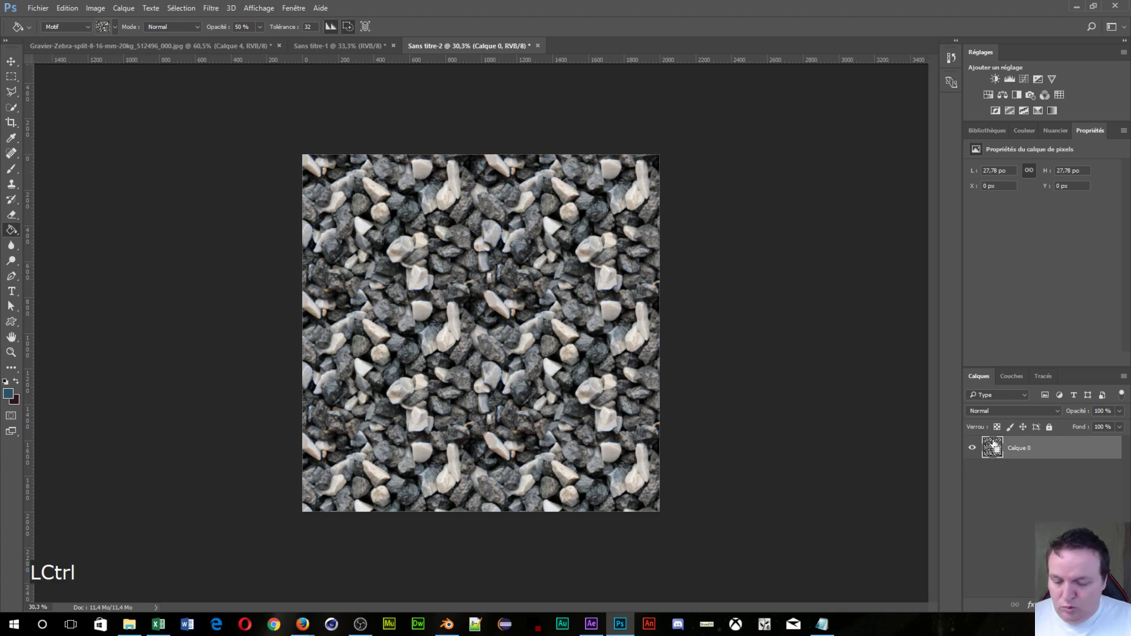
pyautogui.hotkey('ctrl', 't')
pyautogui.press('shift')
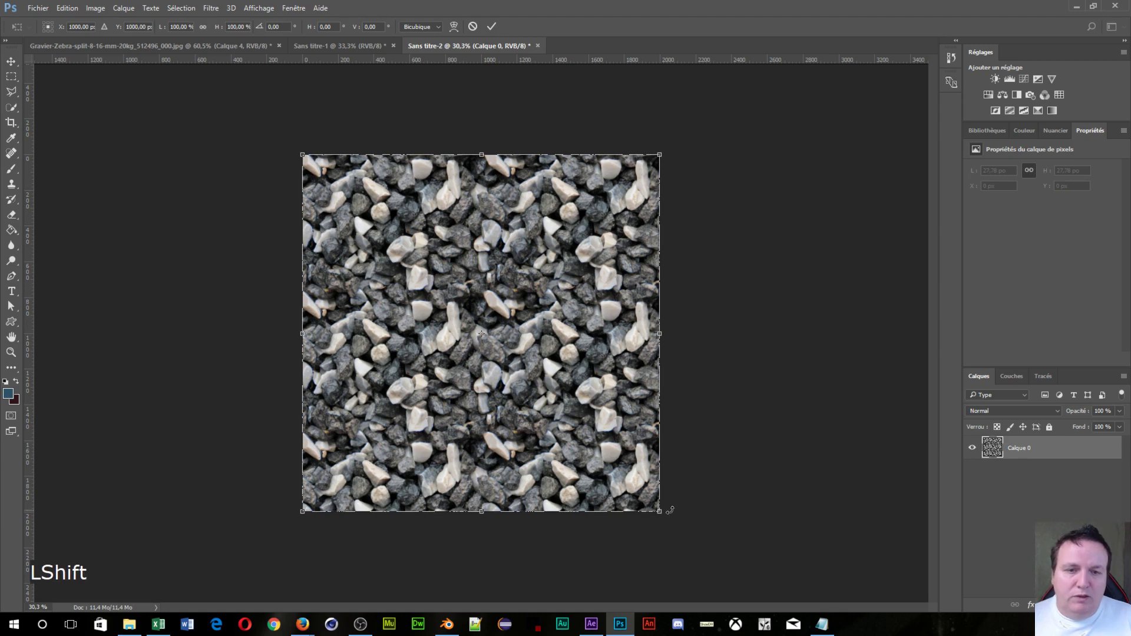
pyautogui.moveTo(663, 512); pyautogui.dragTo(404, 265)
pyautogui.hotkey('ctrl', '+')
pyautogui.hotkey('ctrl', '+')
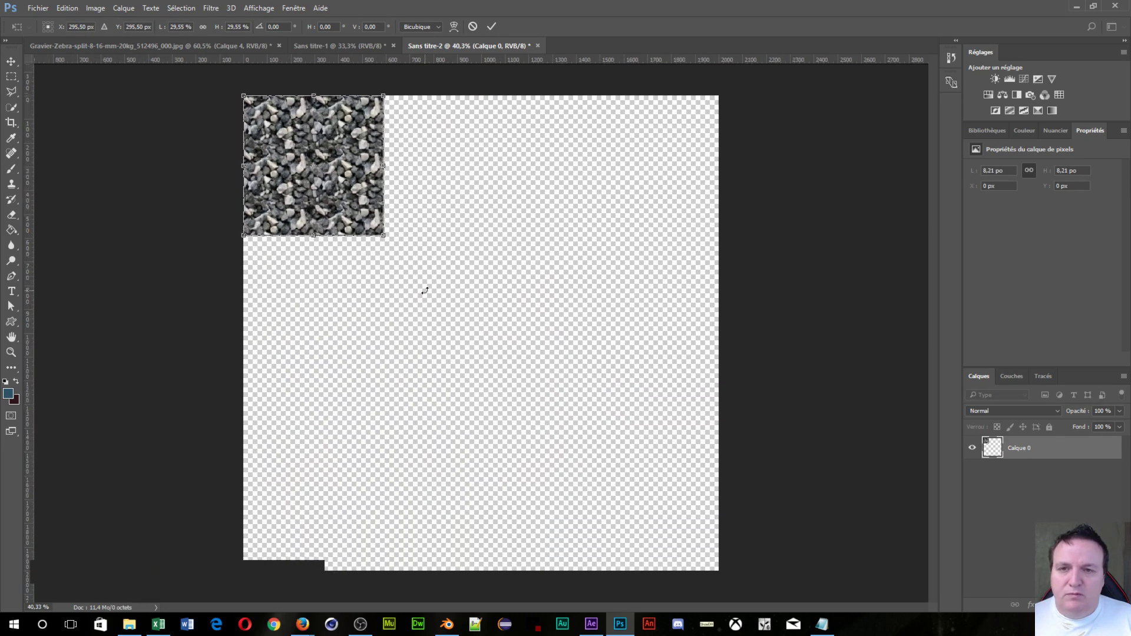
pyautogui.hotkey('ctrl', '-')
pyautogui.press('Return')
pyautogui.press('ctrl')
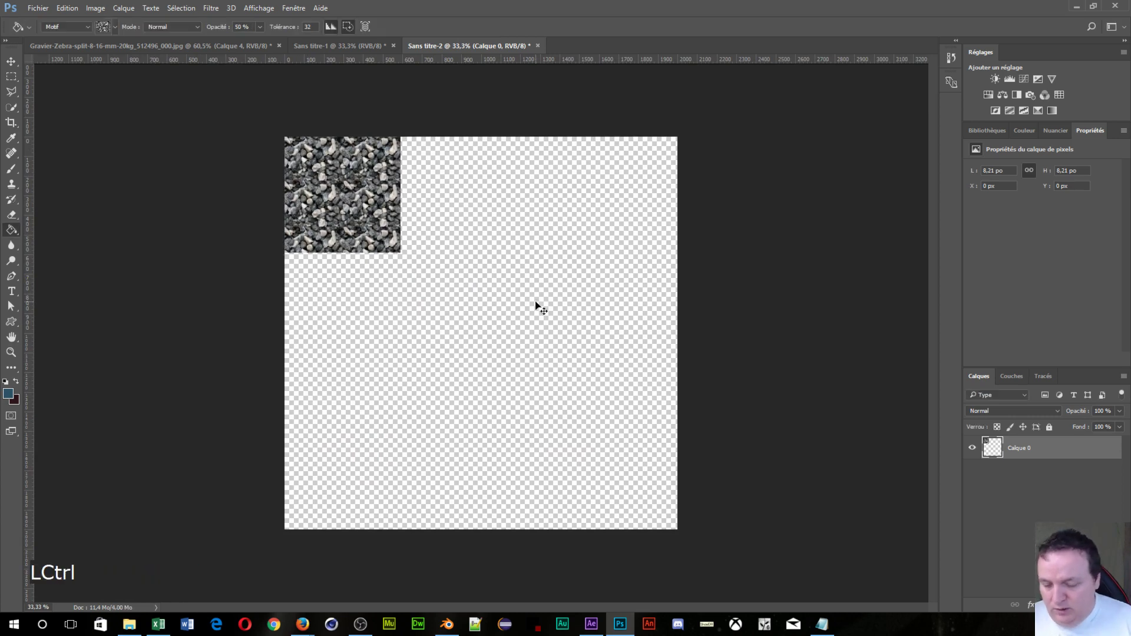
# Step: Duplicate the reduced gravel tile twice with the Move tool active, lining the copies up edge to edge along the canvas's upper edge
pyautogui.hotkey('ctrl', 'd')
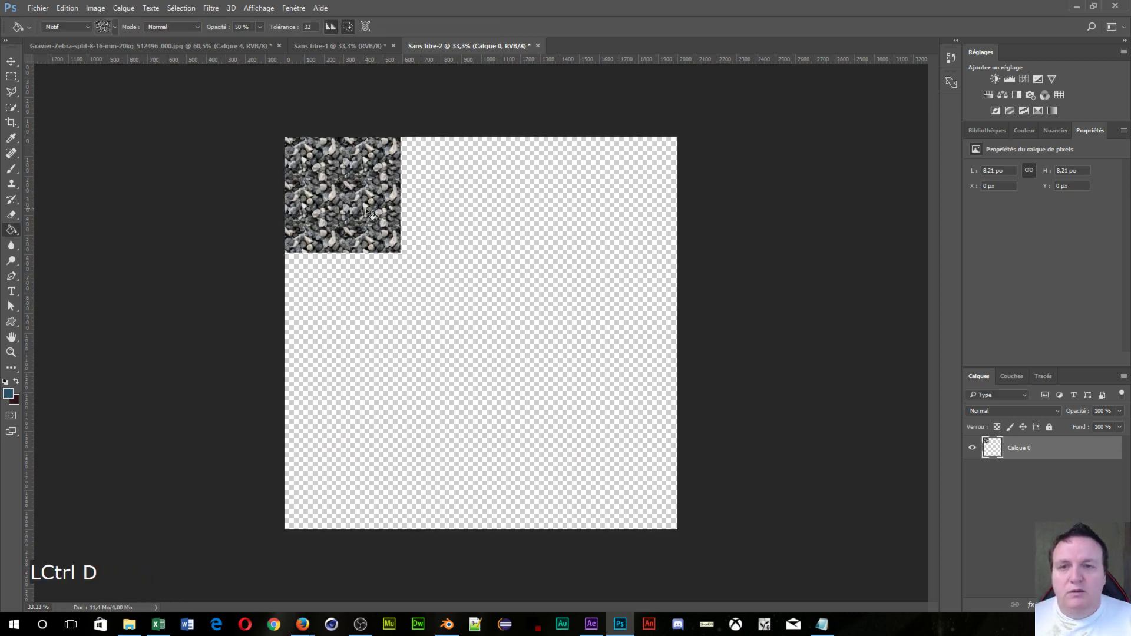
pyautogui.keyDown('shift'); pyautogui.click(366, 211); pyautogui.keyUp('shift')
pyautogui.press('v')
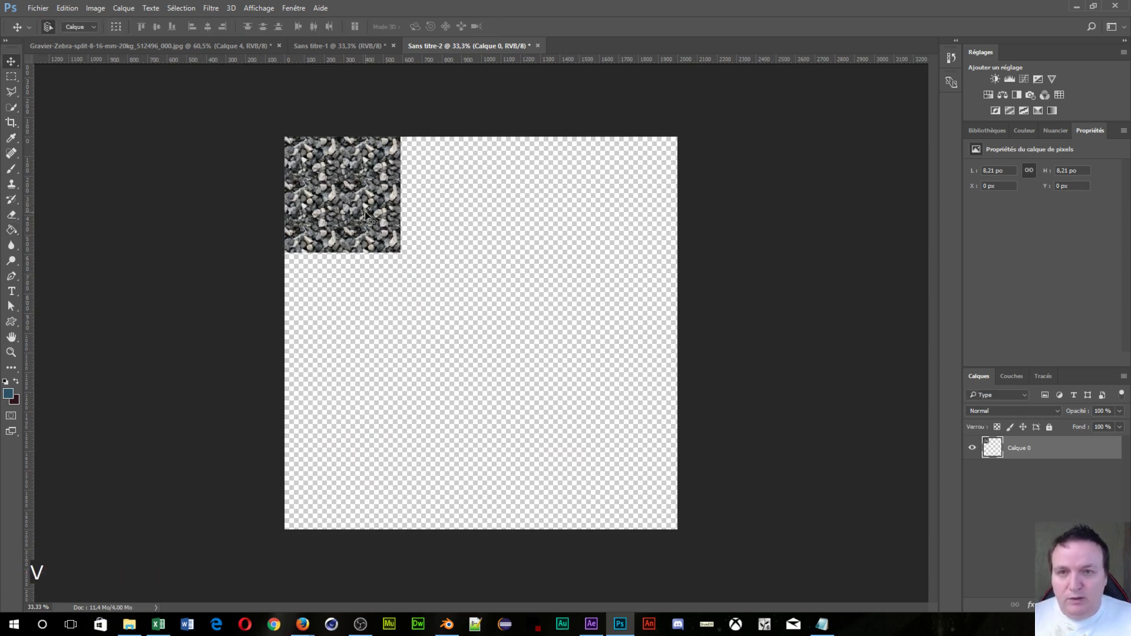
pyautogui.moveTo(365, 215)
pyautogui.mouseDown()
pyautogui.moveTo(412, 215)
pyautogui.moveTo(369, 216)
pyautogui.mouseUp()
pyautogui.press('ctrl')
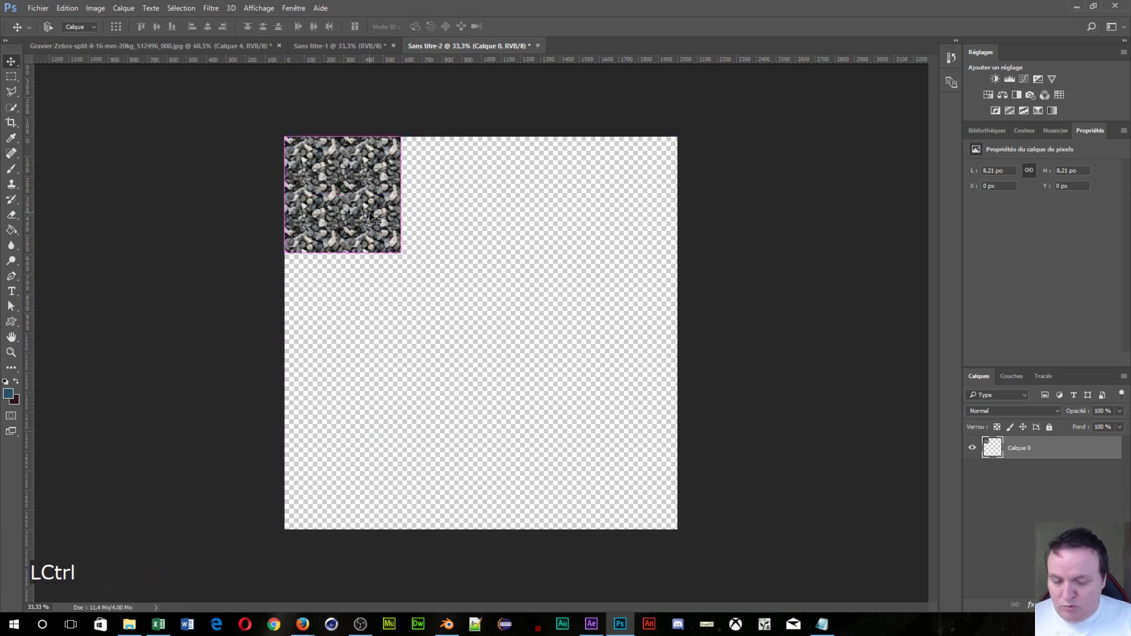
pyautogui.hotkey('ctrl', 'j')
pyautogui.moveTo(370, 216); pyautogui.dragTo(598, 231)
pyautogui.press('ctrl')
pyautogui.hotkey('ctrl', 'j')
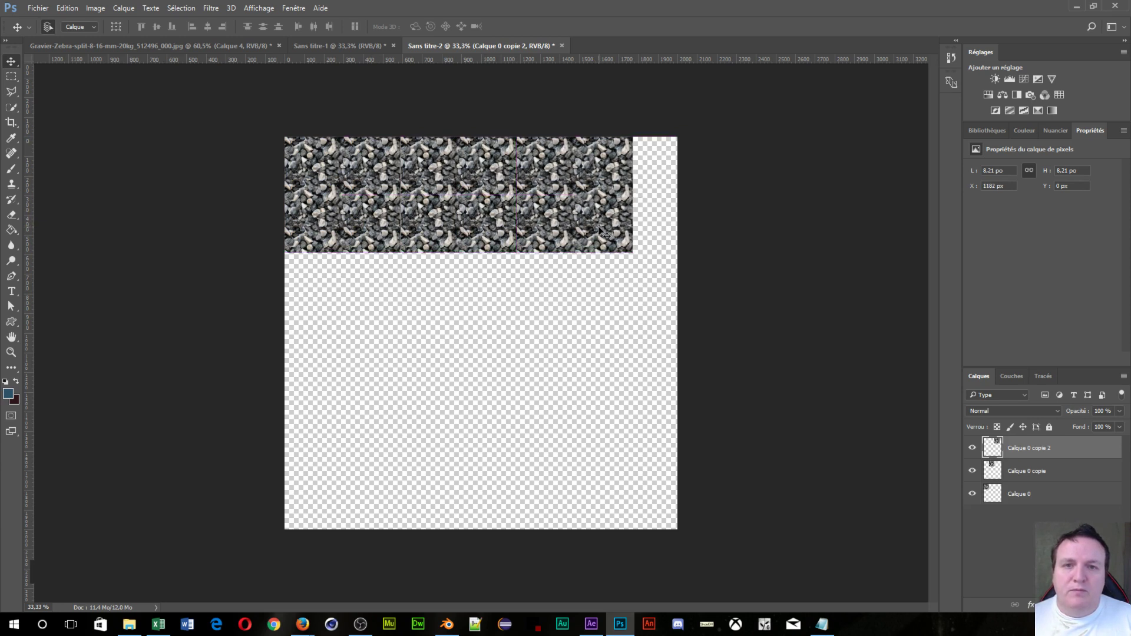
# Step: Add a third copy of the gravel tile at the end of the row and inspect the seams between the tiles
pyautogui.press('ctrl')
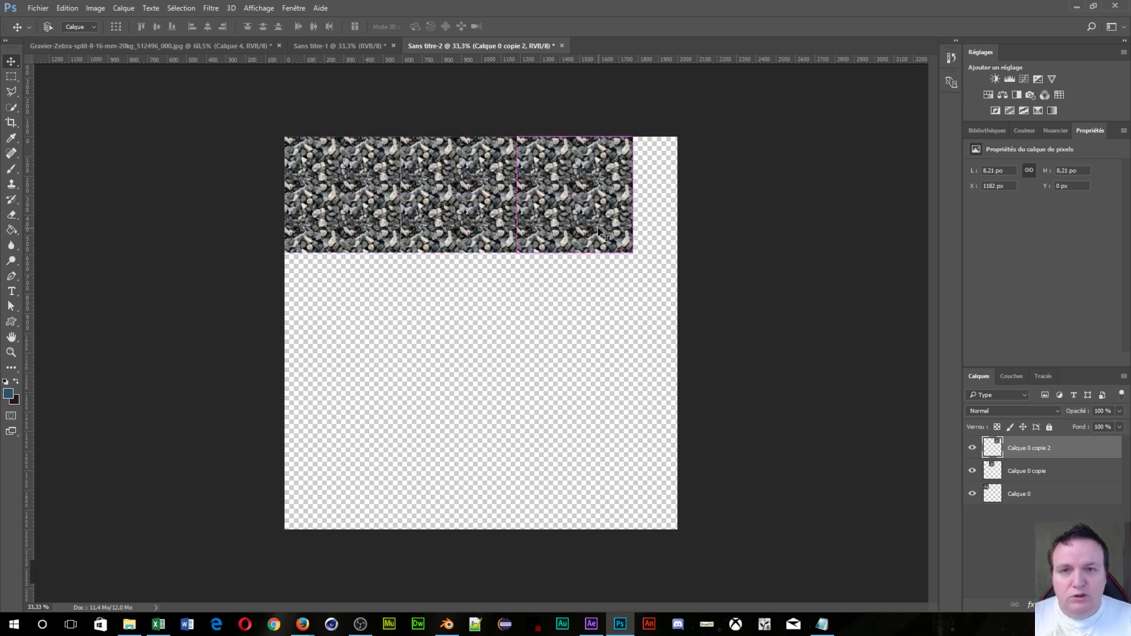
pyautogui.hotkey('ctrl', 'j')
pyautogui.moveTo(598, 231); pyautogui.dragTo(719, 241)
pyautogui.press('Return')
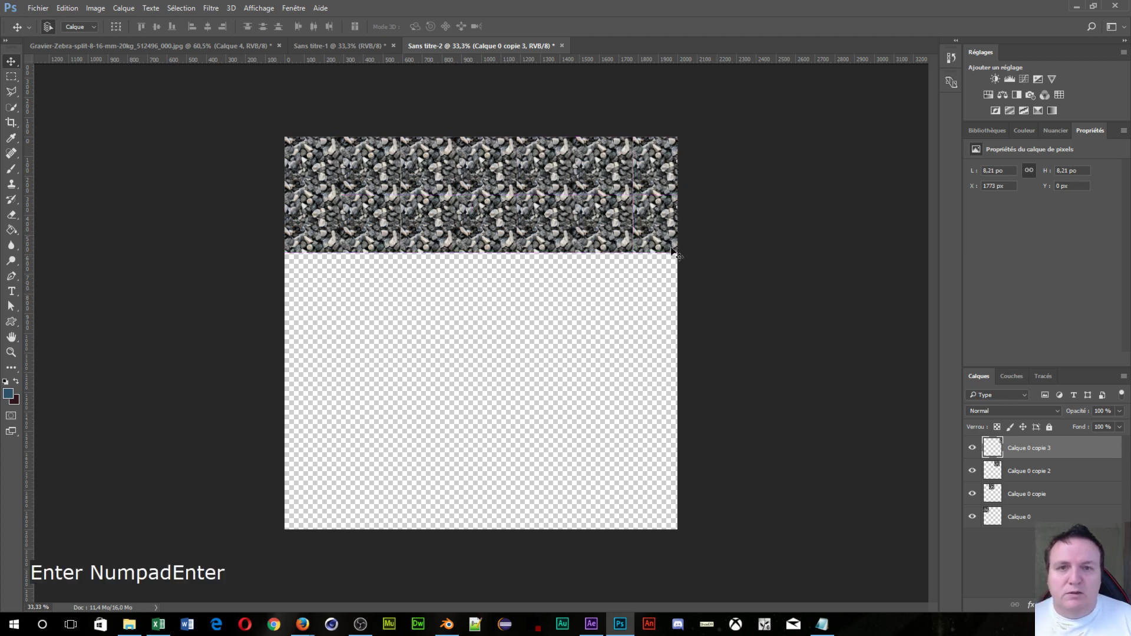
pyautogui.scroll(4, 675, 254)
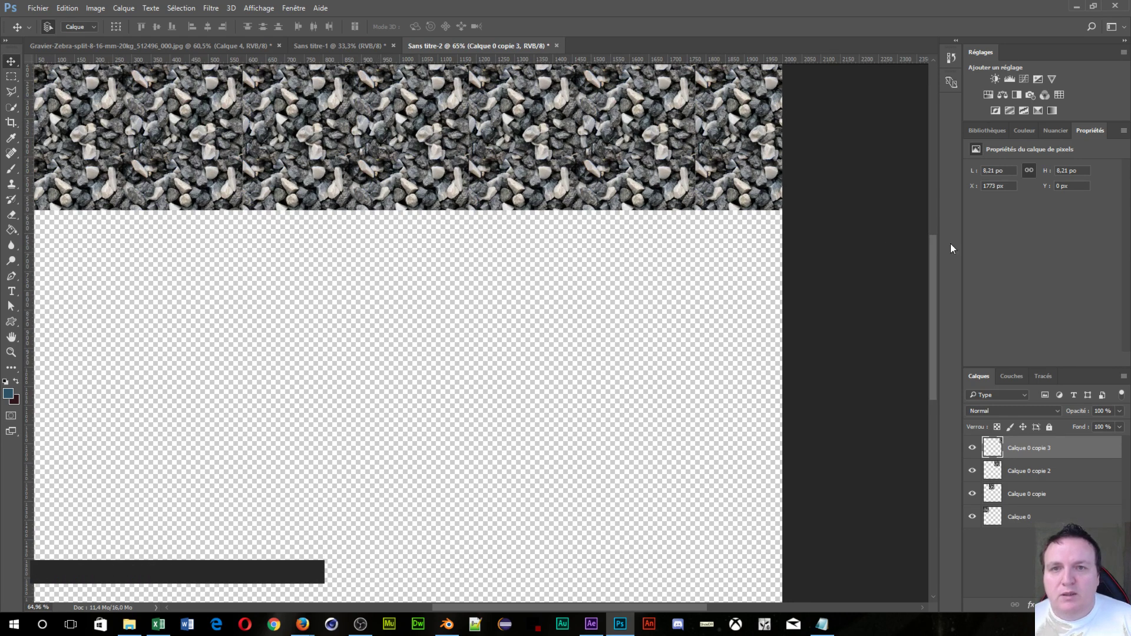
pyautogui.scroll(-2, 238, 153)
pyautogui.scroll(-2, 239, 153)
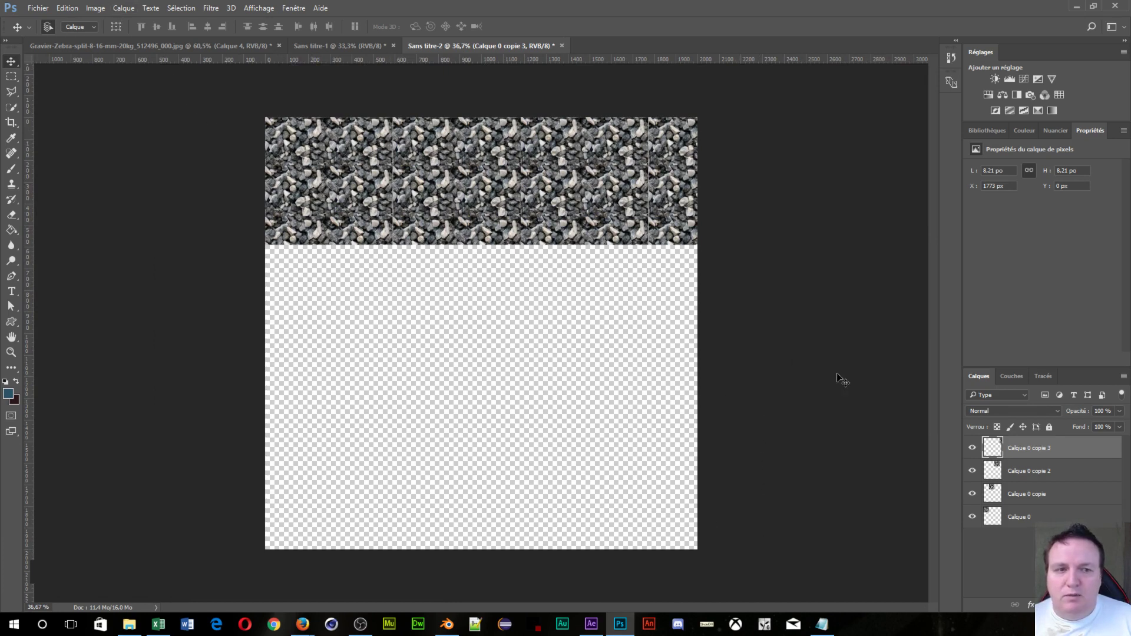
# Step: Delete all the gravel tile layers and add a new empty layer to replace them
pyautogui.click(1029, 516)
pyautogui.click(1029, 439)
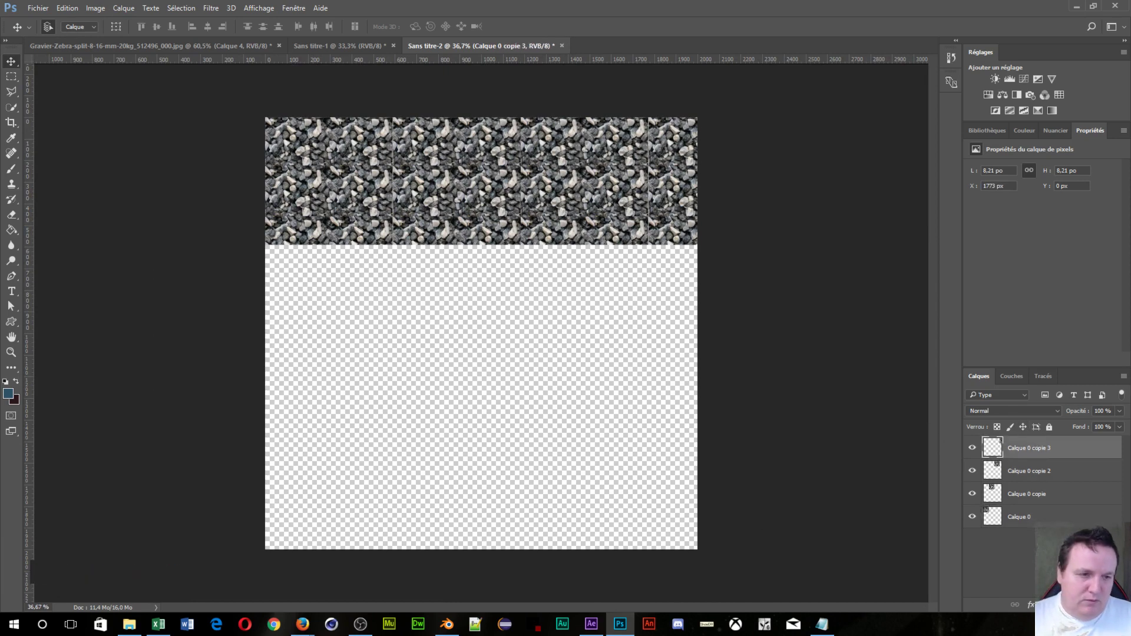
pyautogui.click(1115, 605)
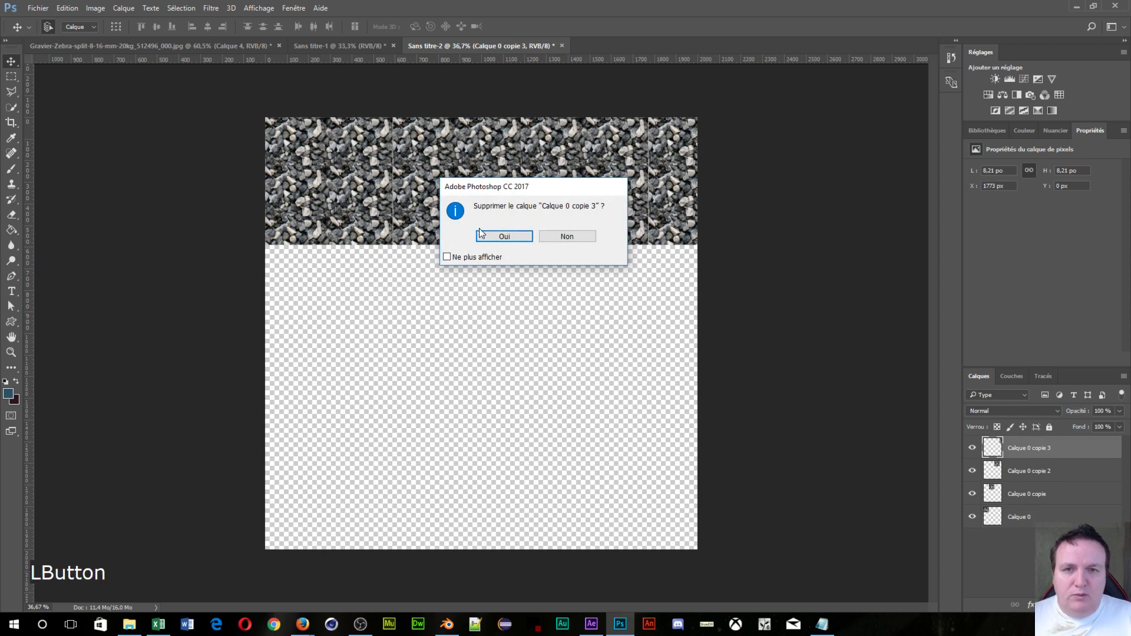
pyautogui.click(498, 237)
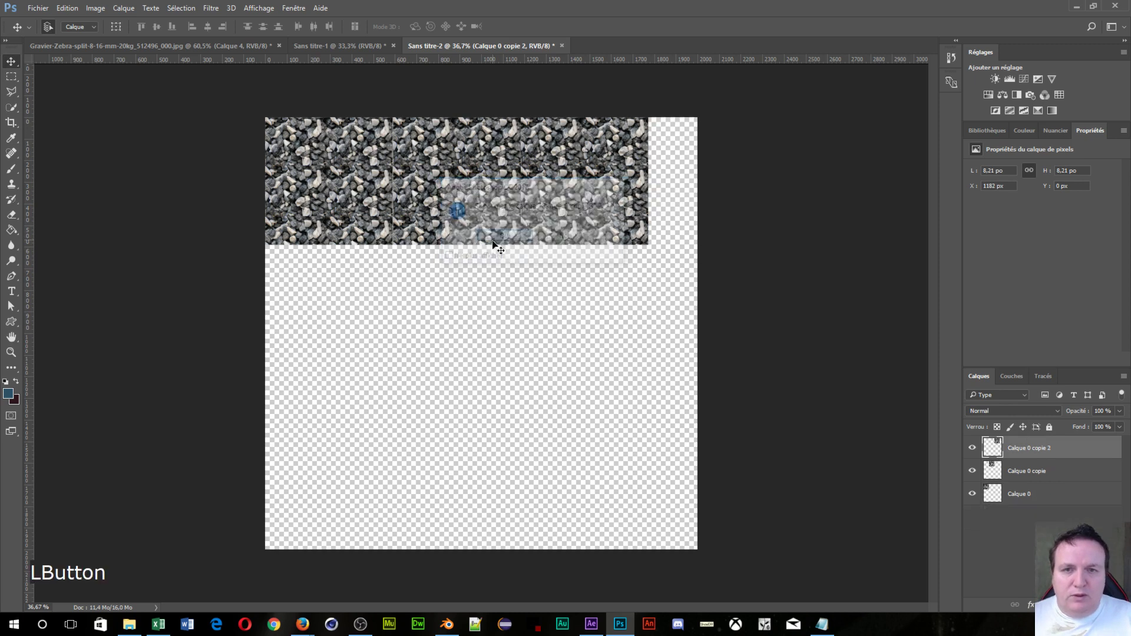
pyautogui.keyDown('shift'); pyautogui.click(1028, 498); pyautogui.keyUp('shift')
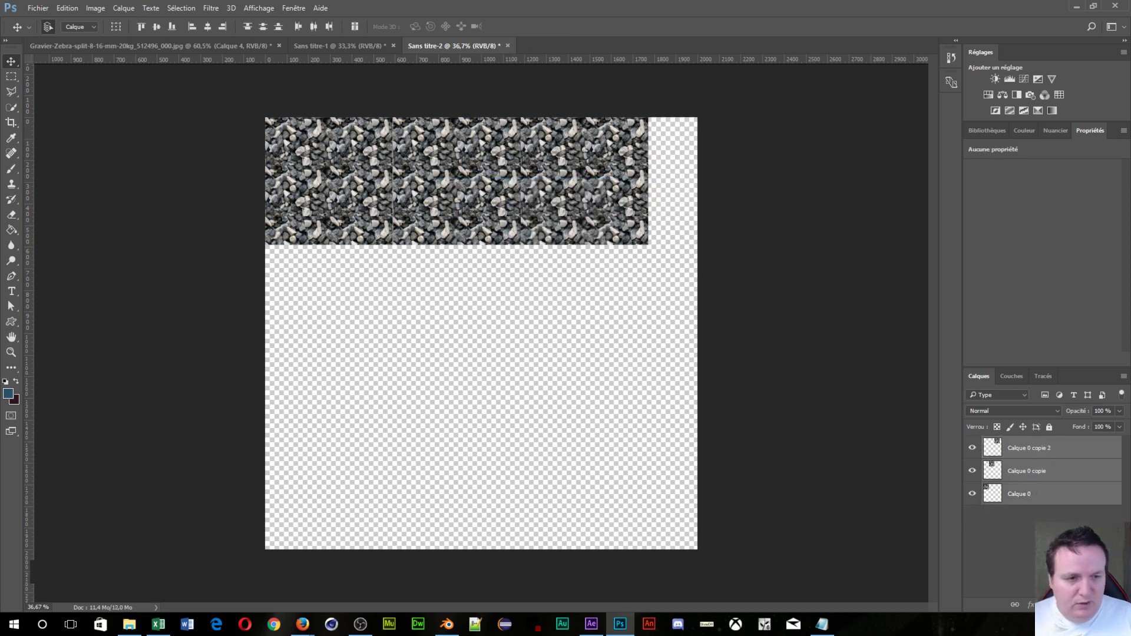
pyautogui.click(1094, 605)
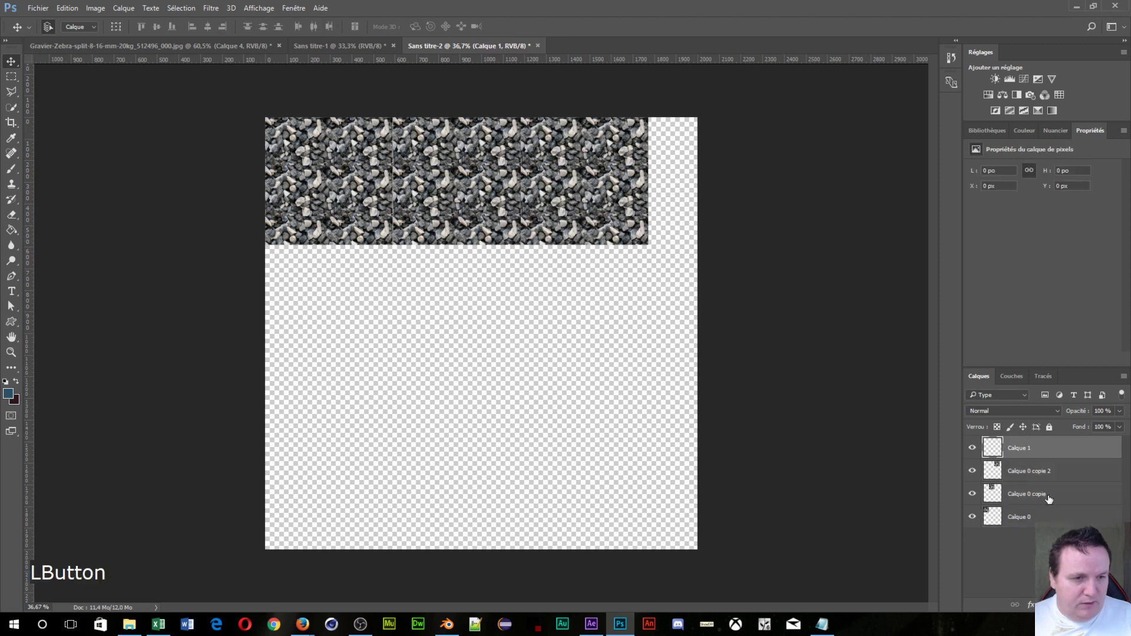
pyautogui.click(1032, 476)
pyautogui.keyDown('shift'); pyautogui.click(1036, 525); pyautogui.keyUp('shift')
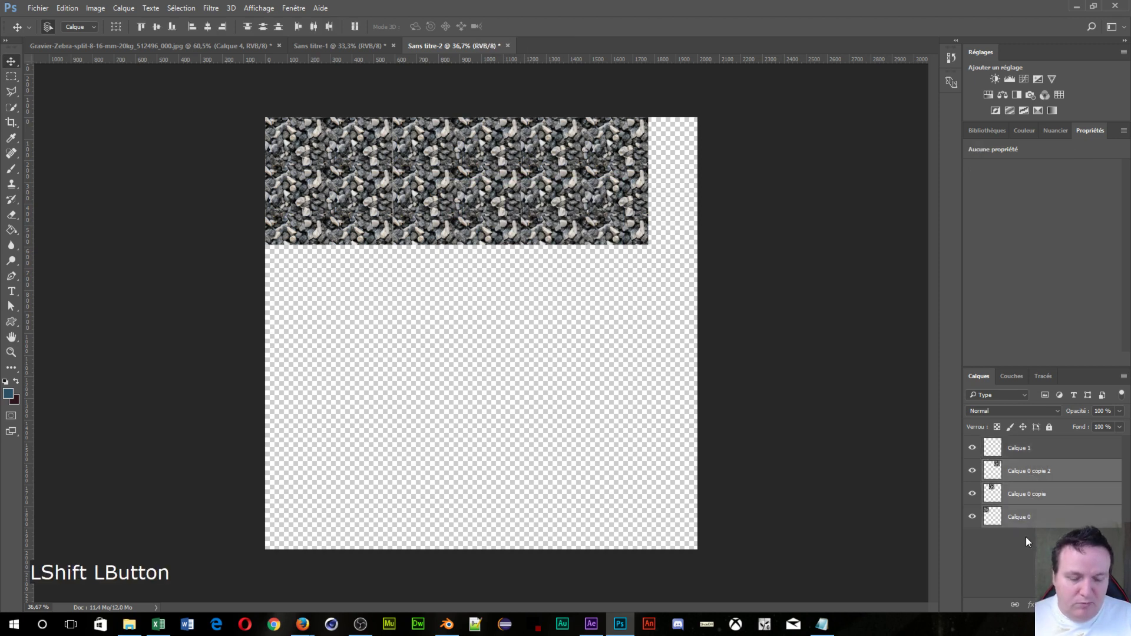
pyautogui.press('Delete')
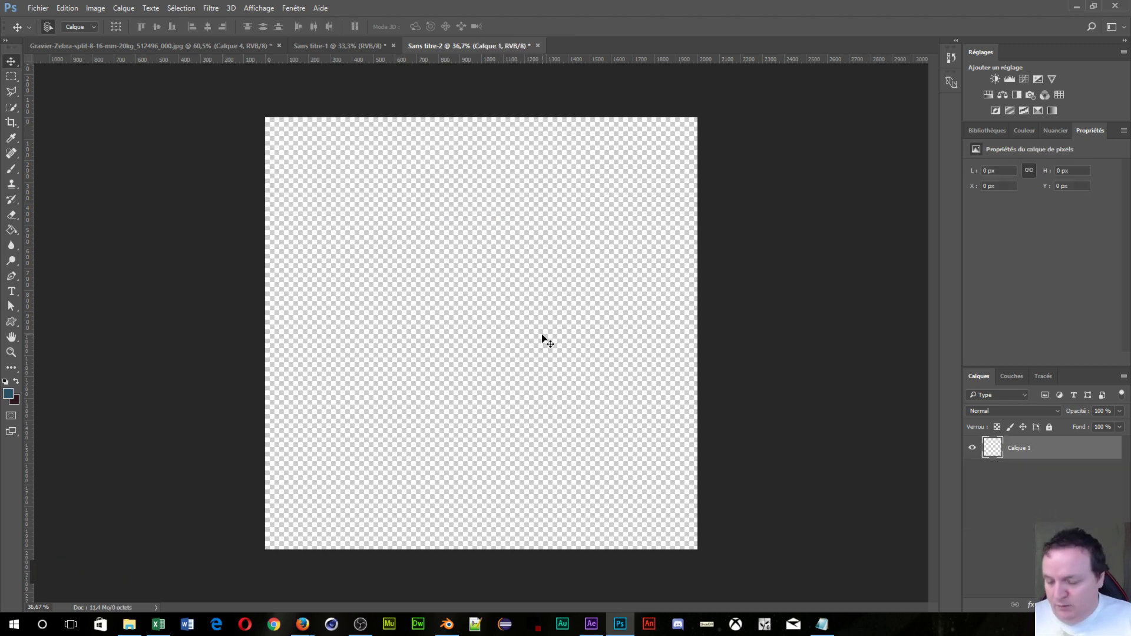
# Step: Fill the empty Calque 1 layer with the gravel pattern using the Paint Bucket at 50% opacity
pyautogui.click(10, 232)
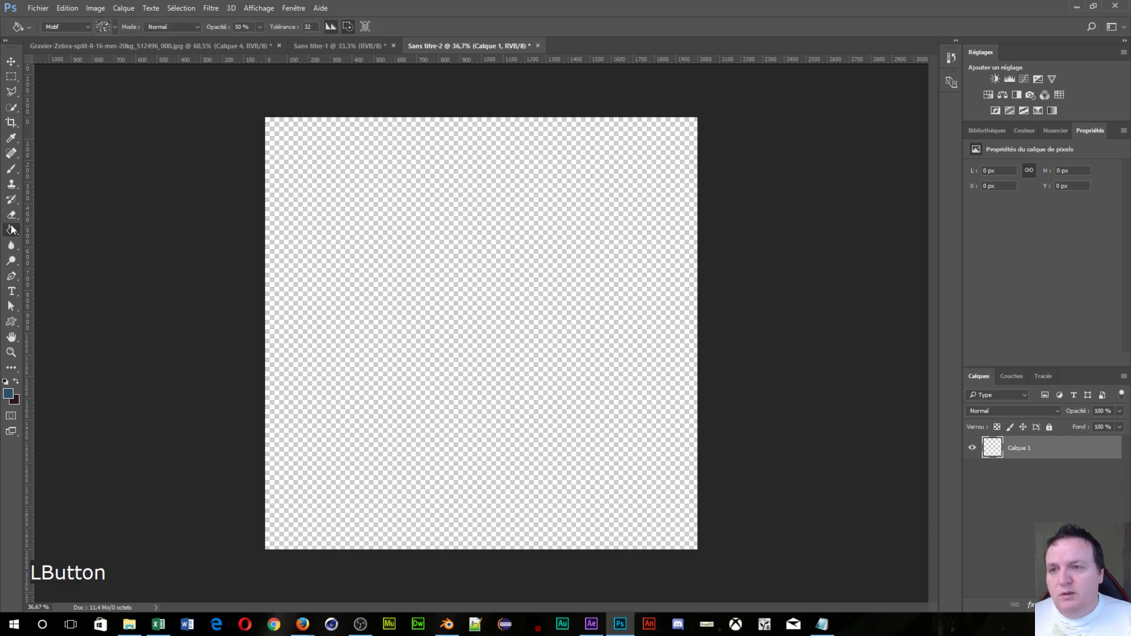
pyautogui.click(475, 316)
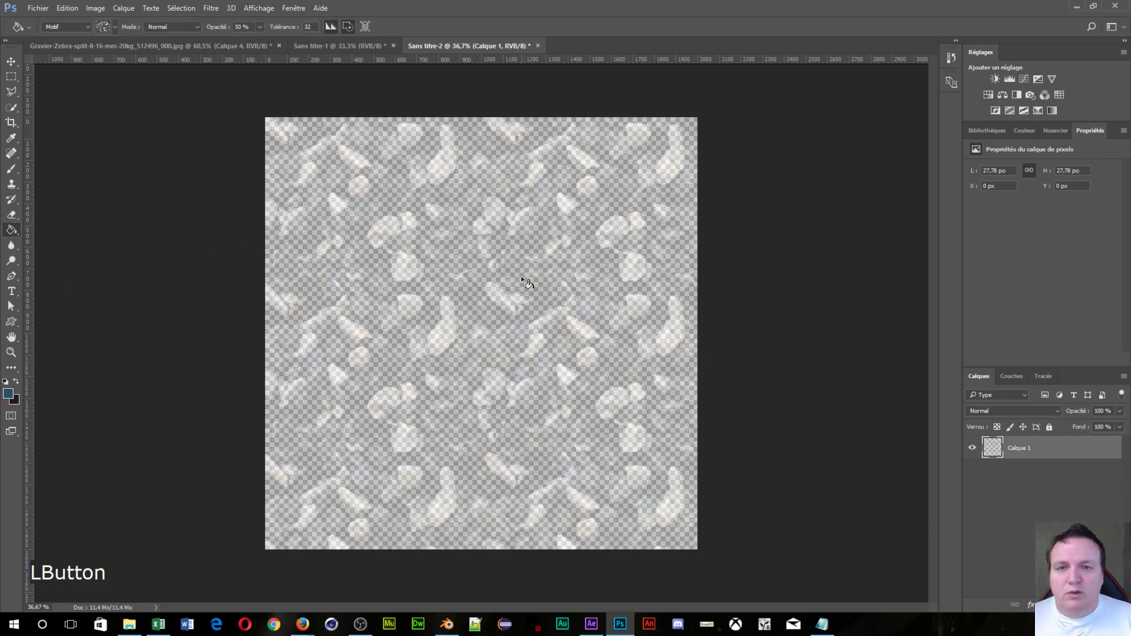
# Step: Choose a very dark blue foreground color, set the Paint Bucket source to Premier plan and fill a dark area of the gravel
pyautogui.click(8, 392)
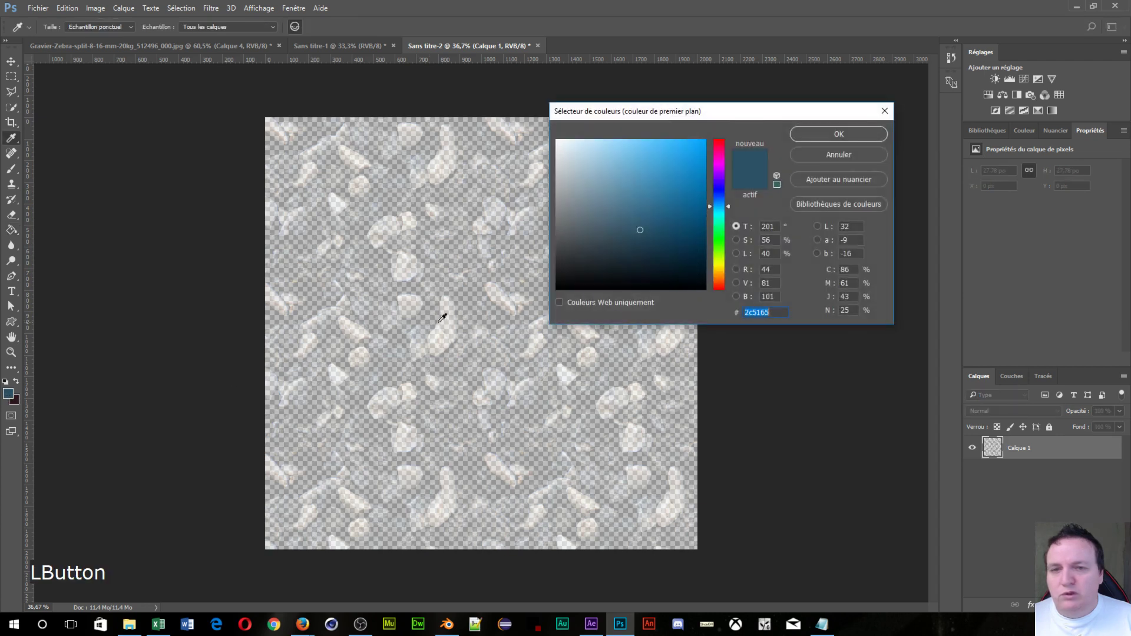
pyautogui.click(816, 137)
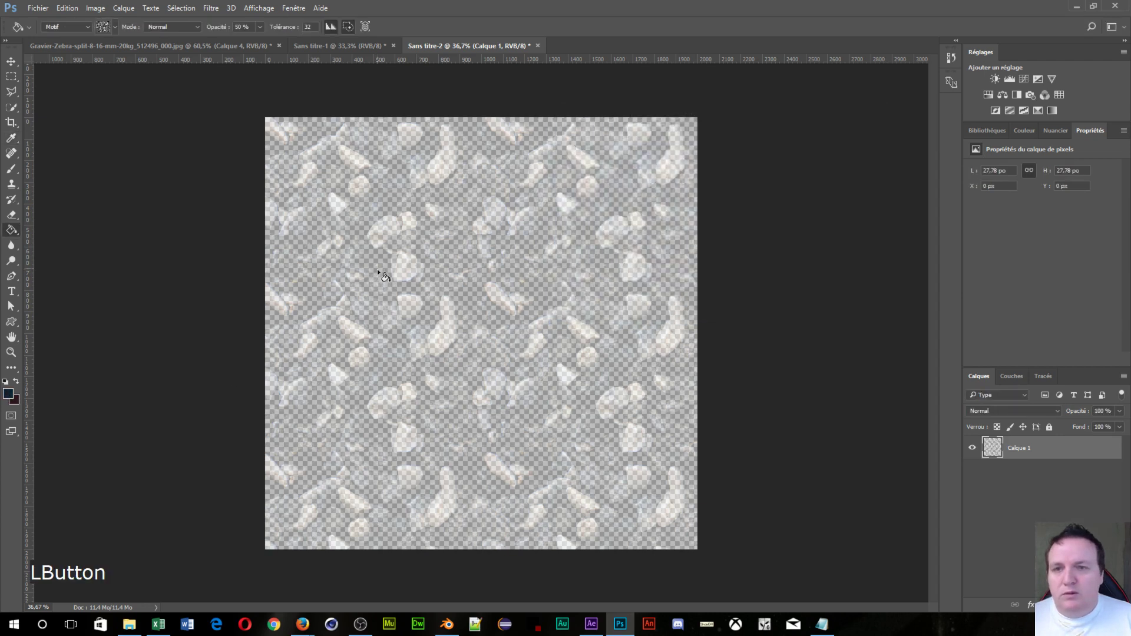
pyautogui.click(86, 26)
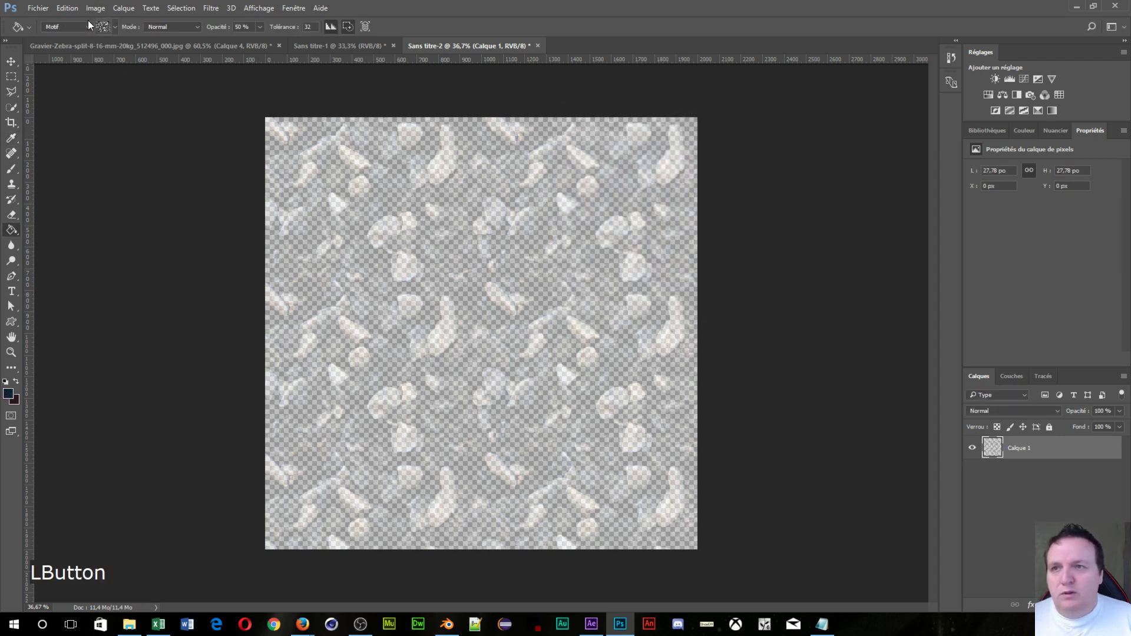
pyautogui.click(55, 39)
pyautogui.click(384, 264)
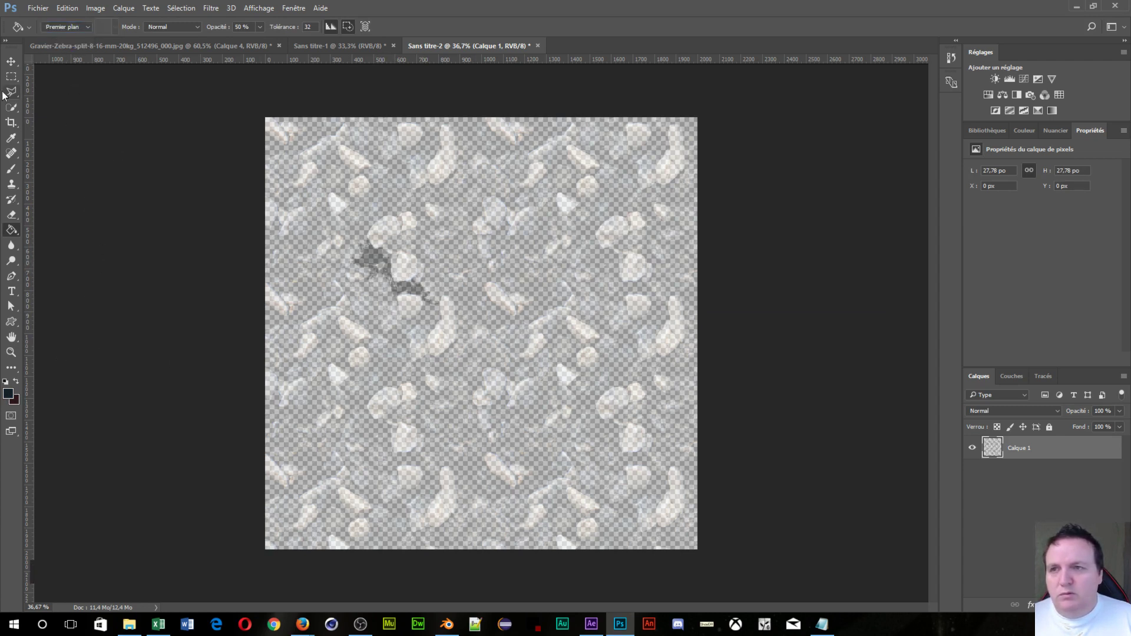
# Step: Fill the whole Calque 1 layer with the foreground color using the Fill command, in Normal mode at 100% opacity
pyautogui.press('shift')
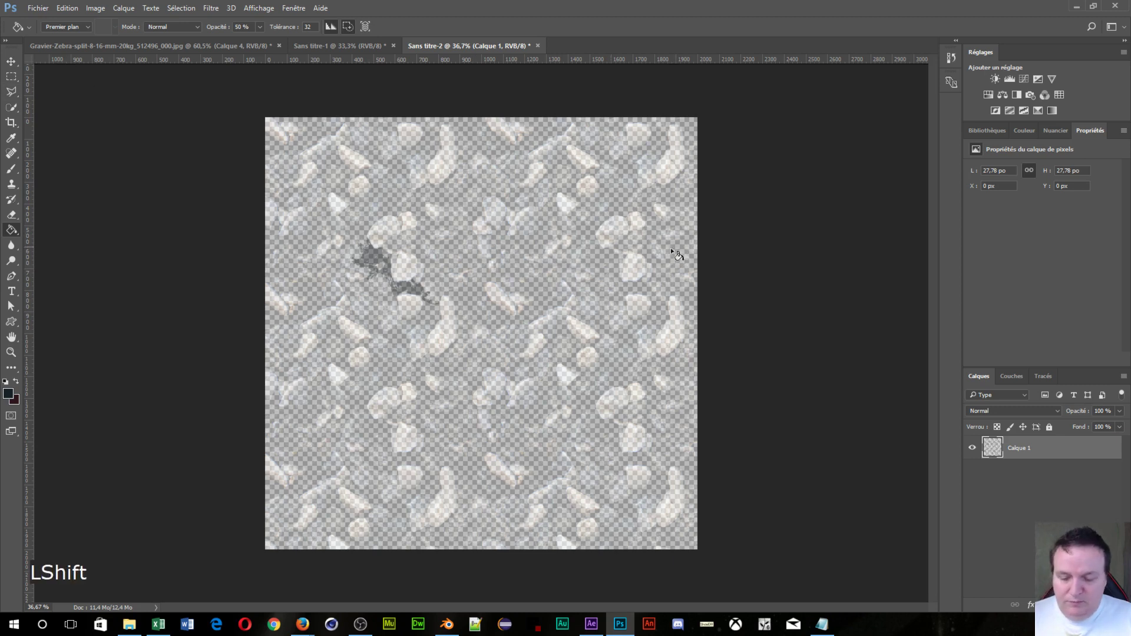
pyautogui.hotkey('shift', 'F5')
pyautogui.click(734, 197)
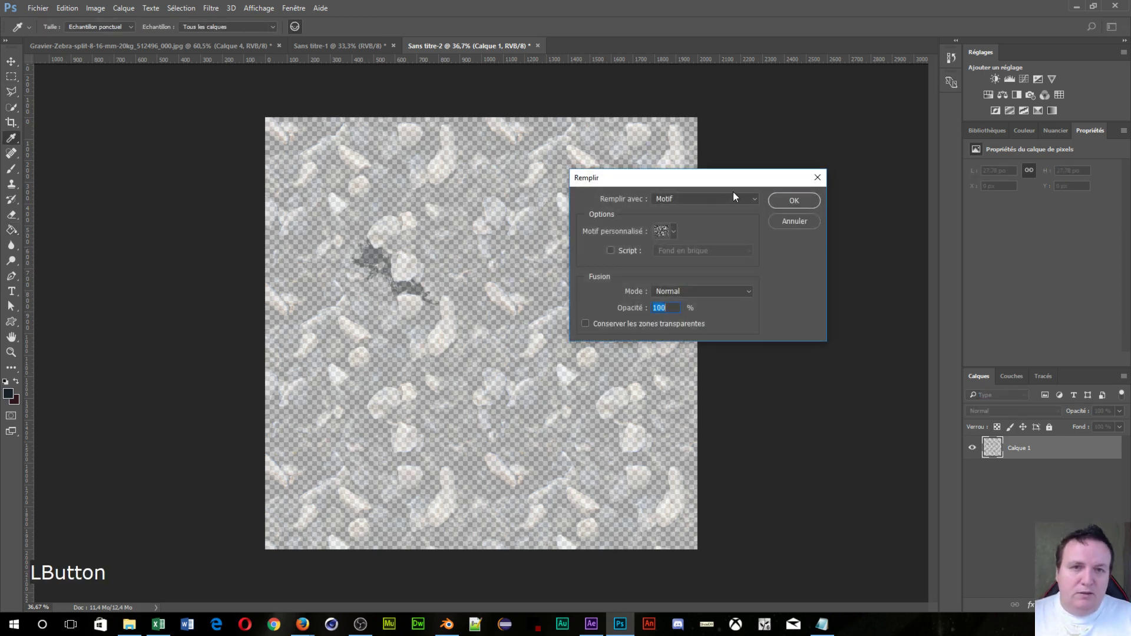
pyautogui.click(727, 204)
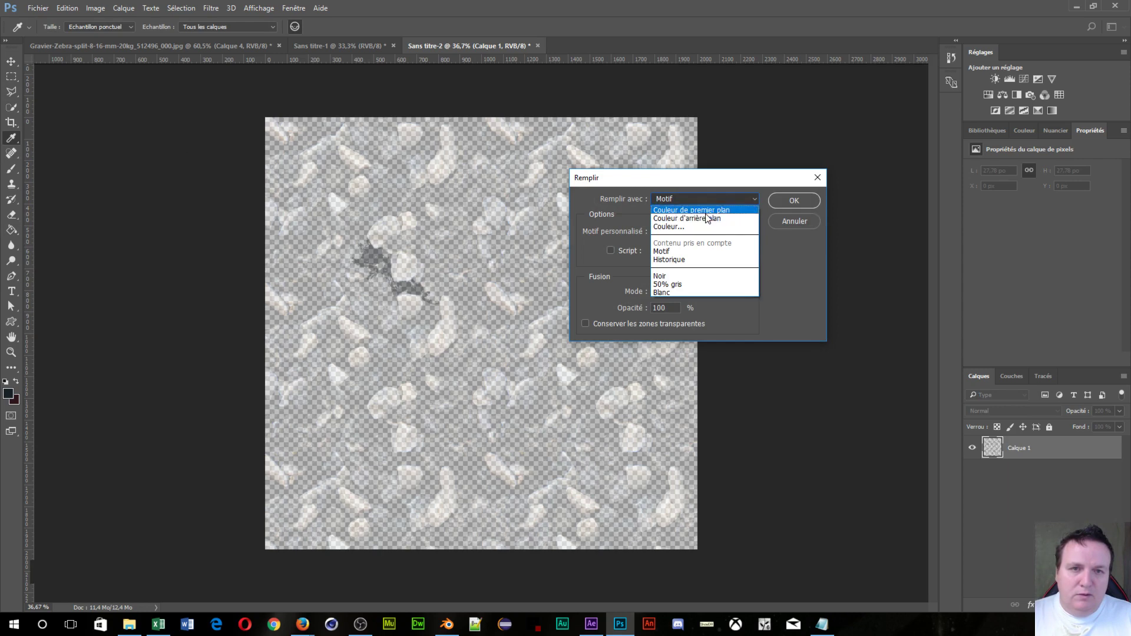
pyautogui.click(705, 212)
pyautogui.click(789, 201)
pyautogui.press('g')
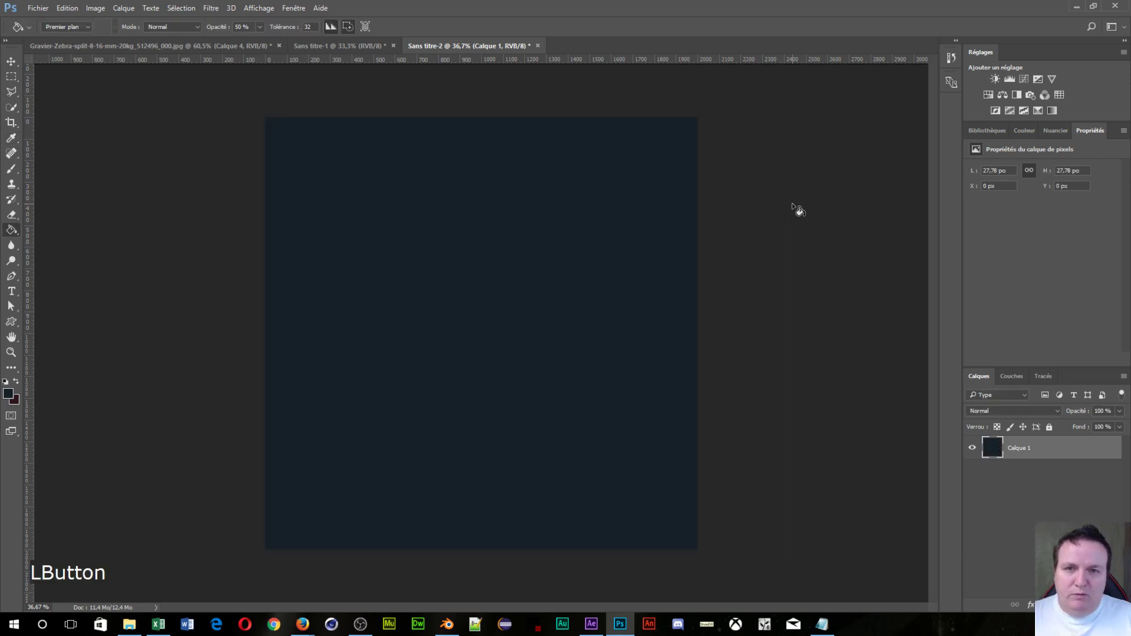
# Step: Add a Pattern Overlay to Calque 1 using the last gravel pattern in the set, scaled to 55%
pyautogui.doubleClick(1103, 450)
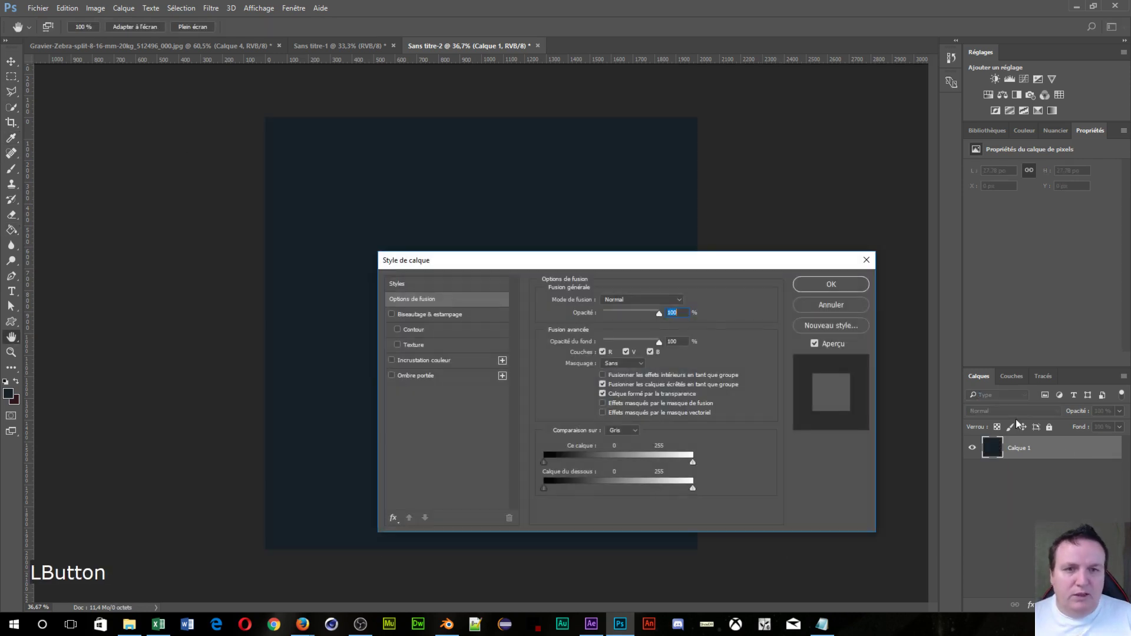
pyautogui.click(392, 518)
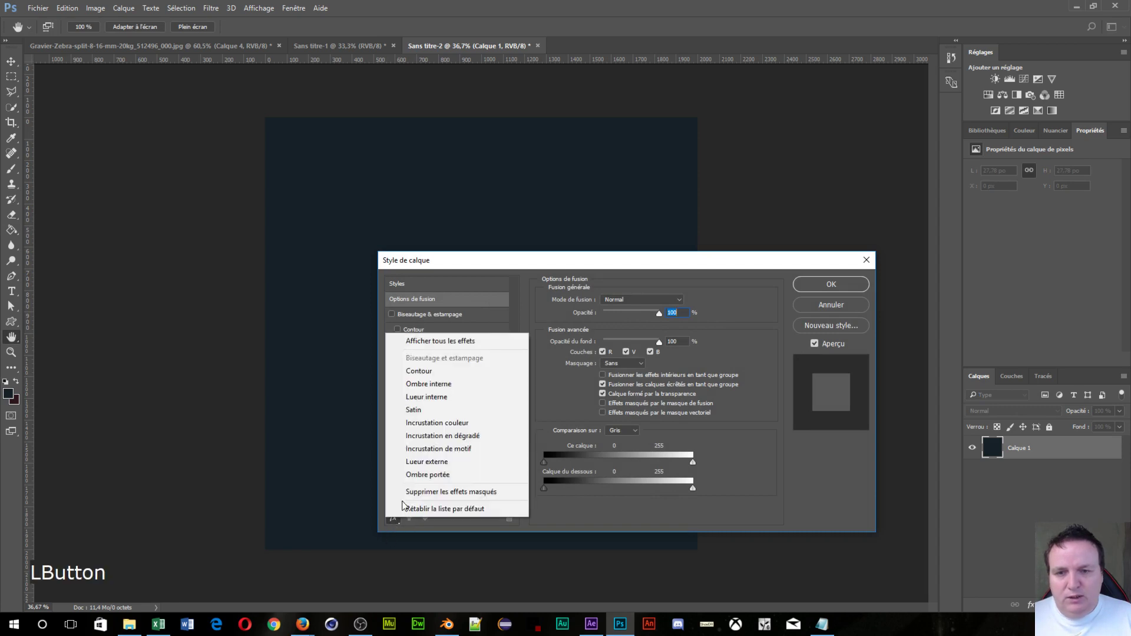
pyautogui.click(449, 449)
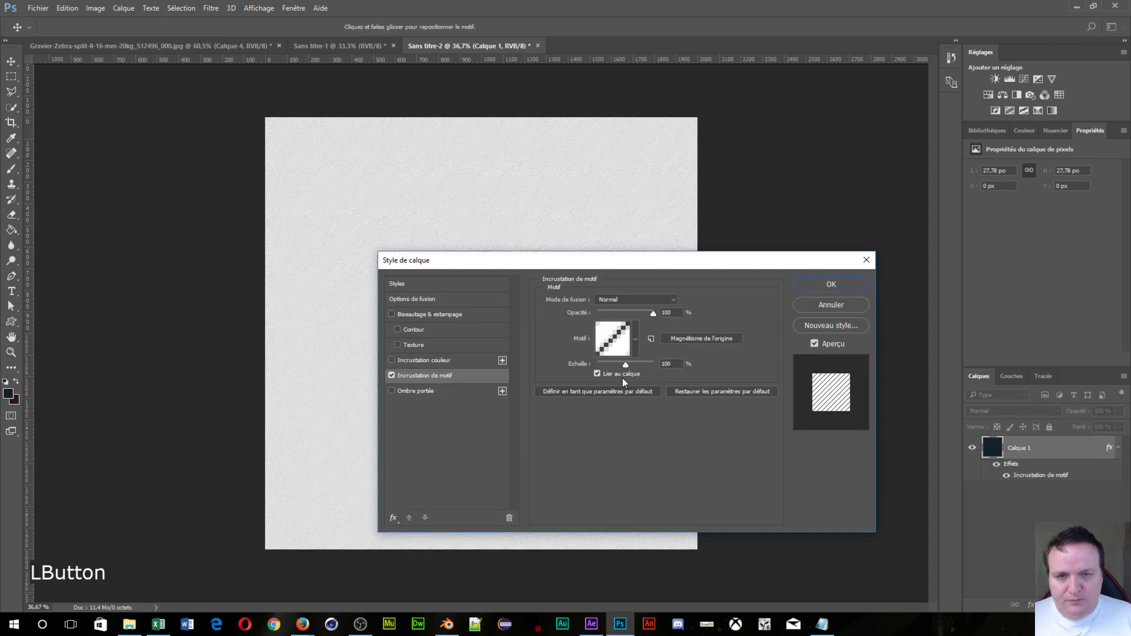
pyautogui.click(636, 339)
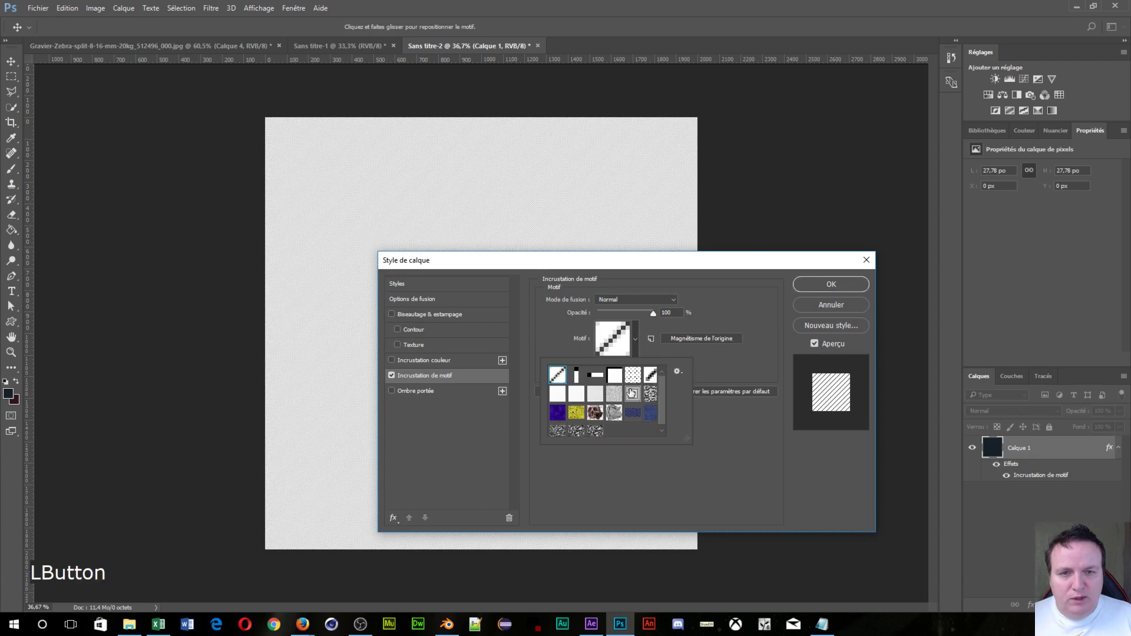
pyautogui.click(597, 431)
pyautogui.moveTo(646, 263); pyautogui.dragTo(927, 88)
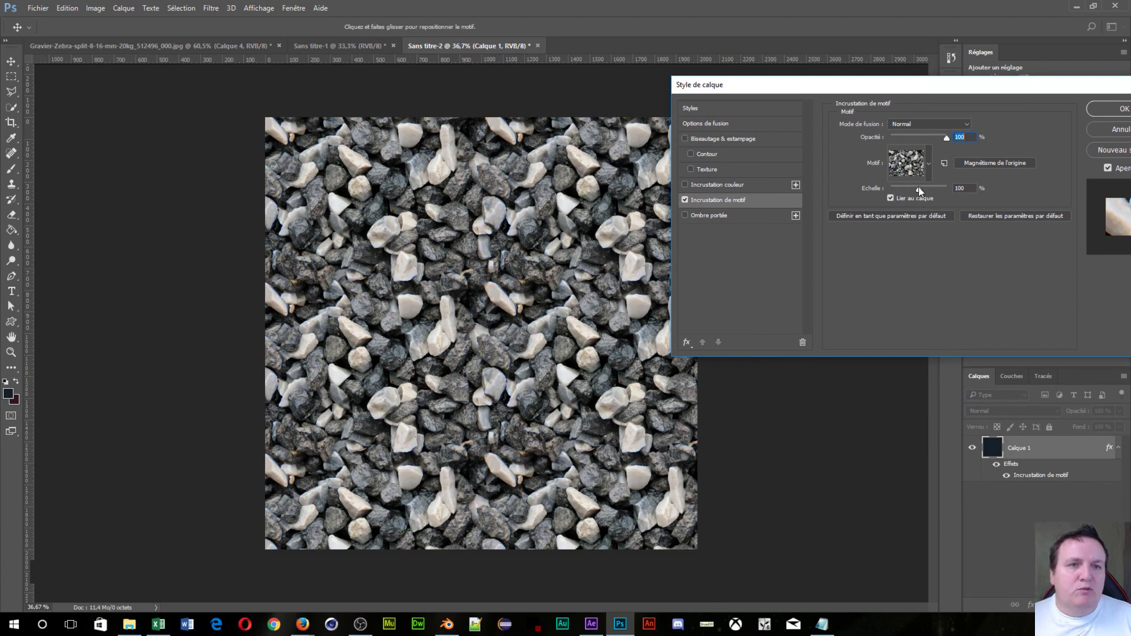
pyautogui.moveTo(919, 187)
pyautogui.mouseDown()
pyautogui.moveTo(892, 198)
pyautogui.moveTo(905, 198)
pyautogui.mouseUp()
# Step: Switch the Pattern Overlay to the first of the three gravel patterns and set its scale to 439%
pyautogui.click(928, 164)
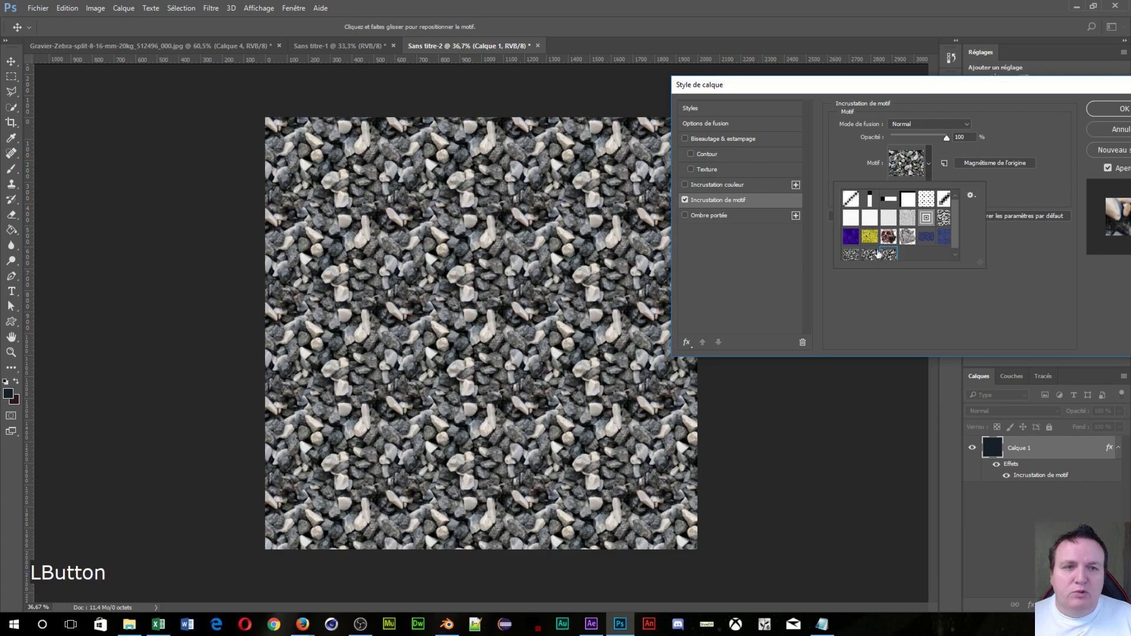
pyautogui.click(849, 255)
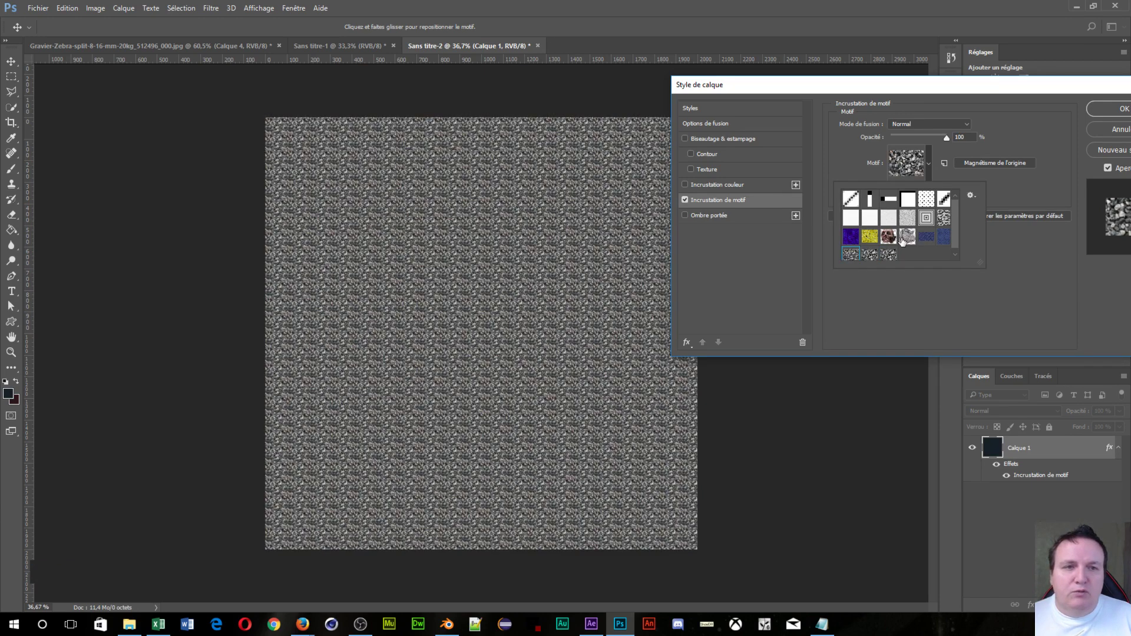
pyautogui.click(993, 289)
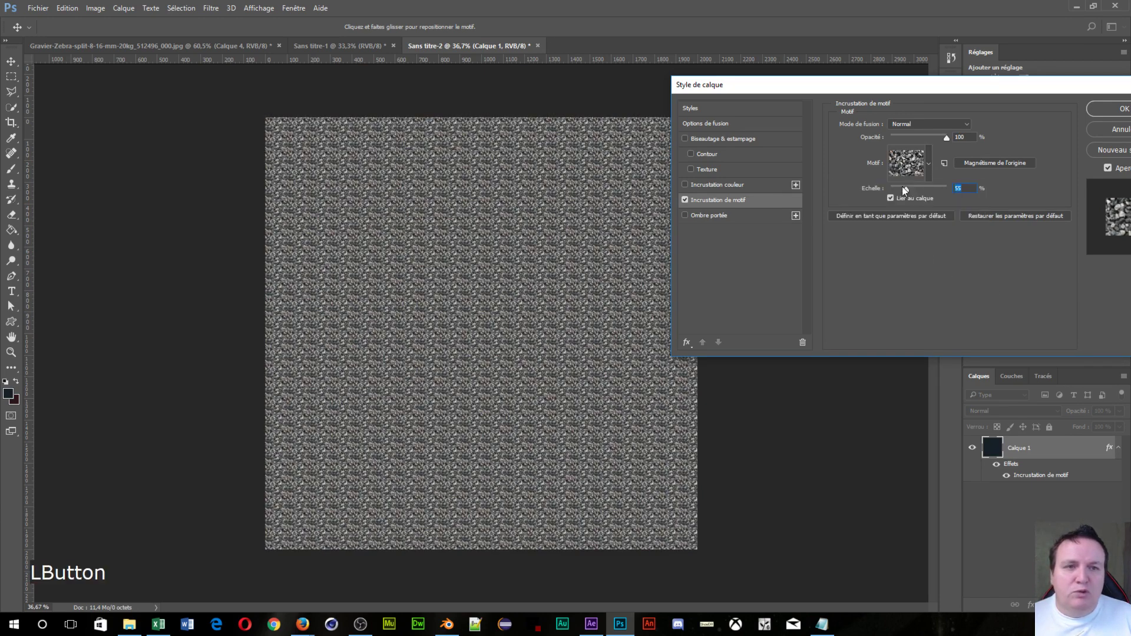
pyautogui.moveTo(902, 187); pyautogui.dragTo(929, 217)
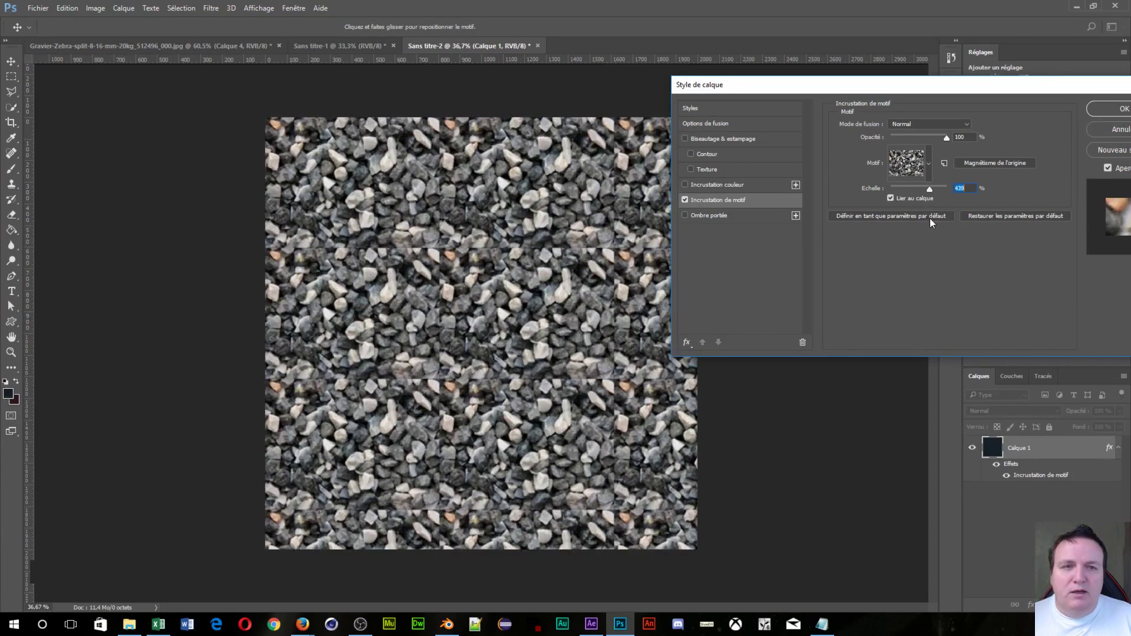
# Step: Try the last gravel pattern again in the overlay, reduce its scale to 39%, and cancel the layer style
pyautogui.click(929, 176)
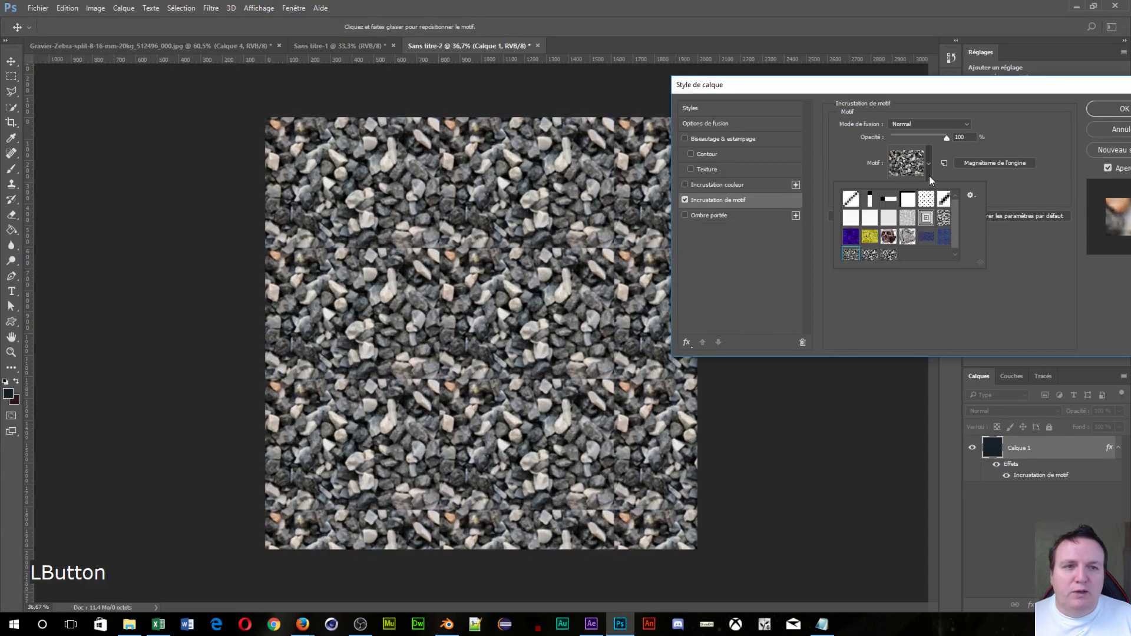
pyautogui.click(887, 255)
pyautogui.click(966, 263)
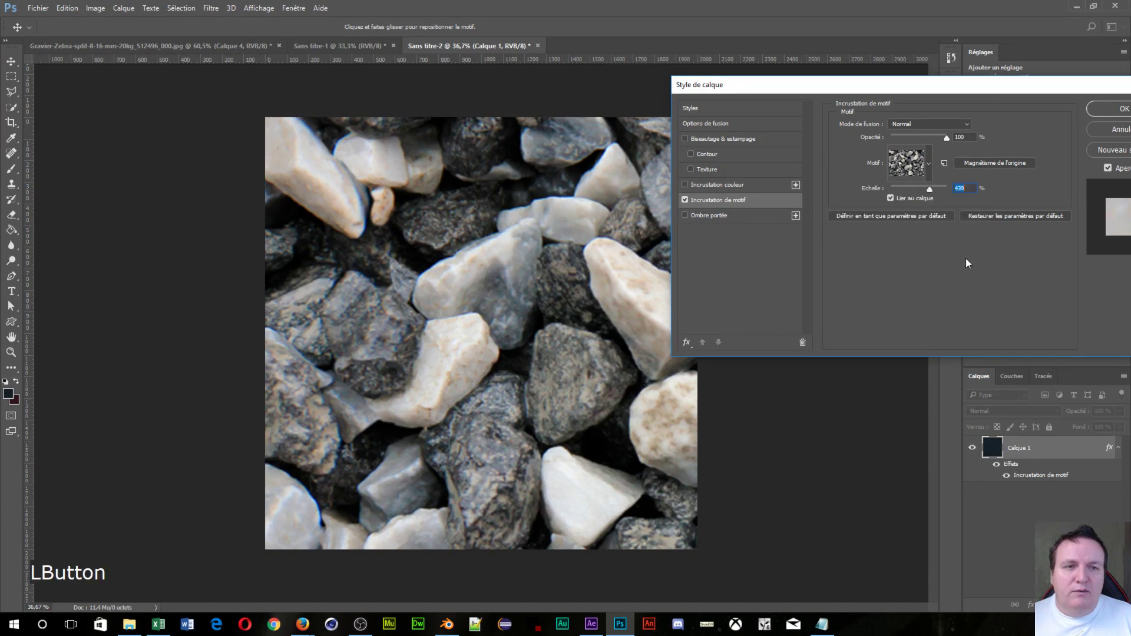
pyautogui.moveTo(937, 195); pyautogui.dragTo(916, 196)
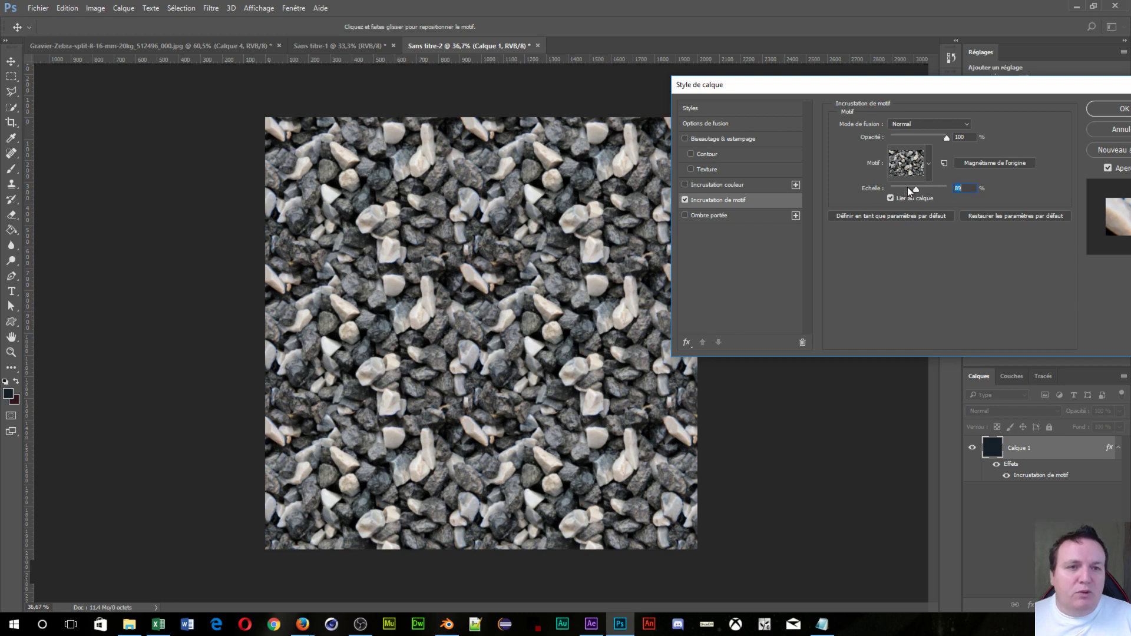
pyautogui.moveTo(908, 187); pyautogui.dragTo(901, 199)
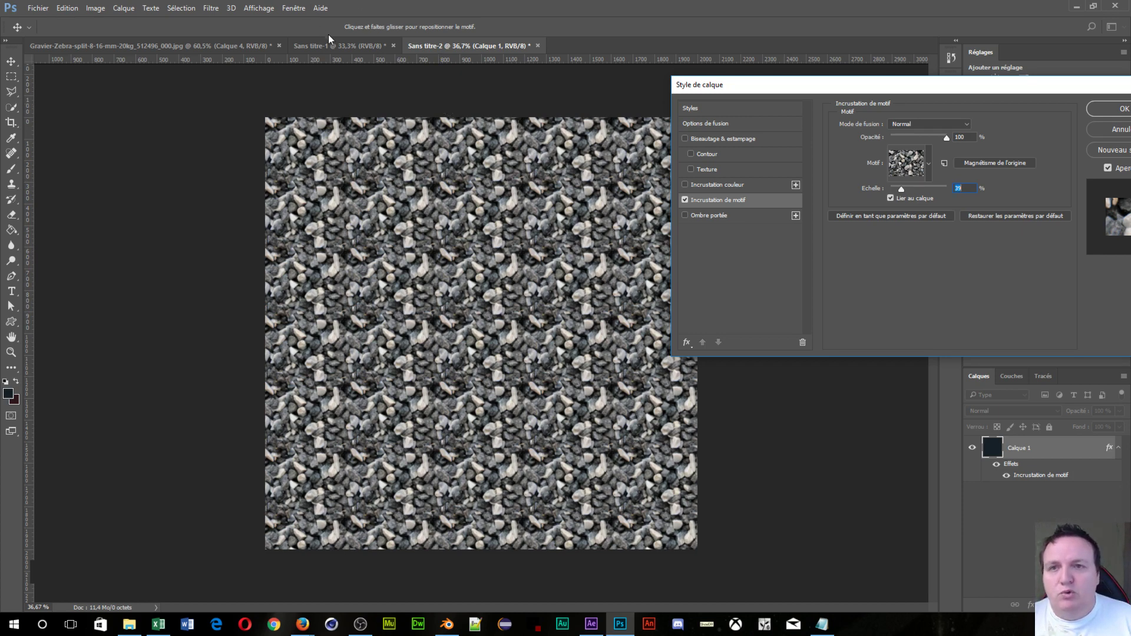
pyautogui.click(325, 49)
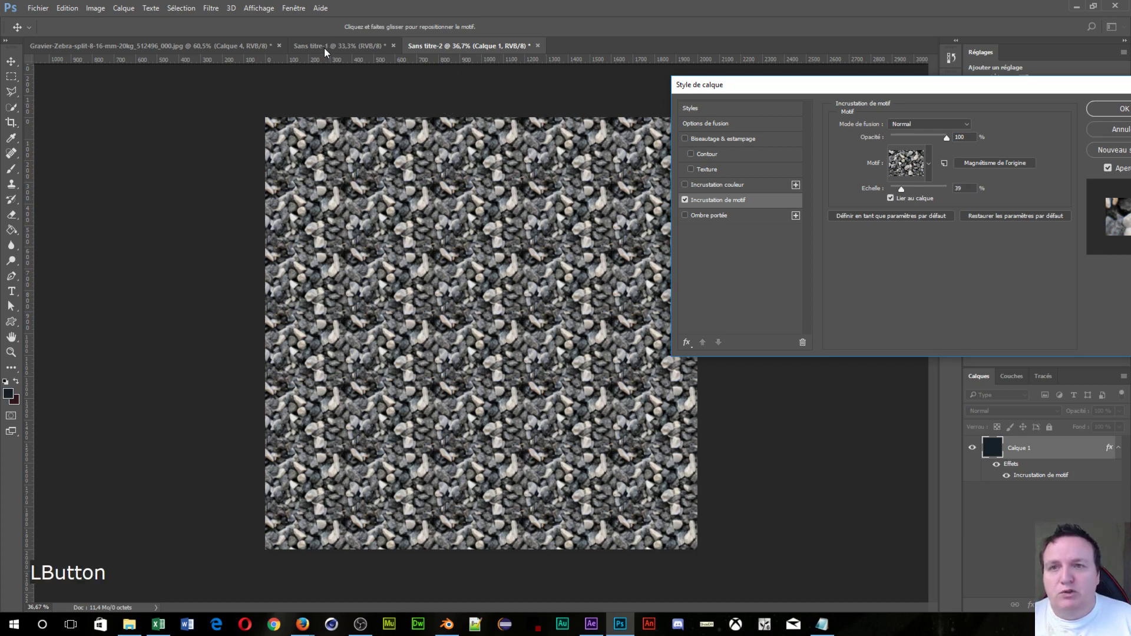
pyautogui.click(1096, 128)
# Step: Rotate the Calque 4 patch in the gravel photo document by 2.89° with Free Transform and apply the transformation
pyautogui.click(185, 40)
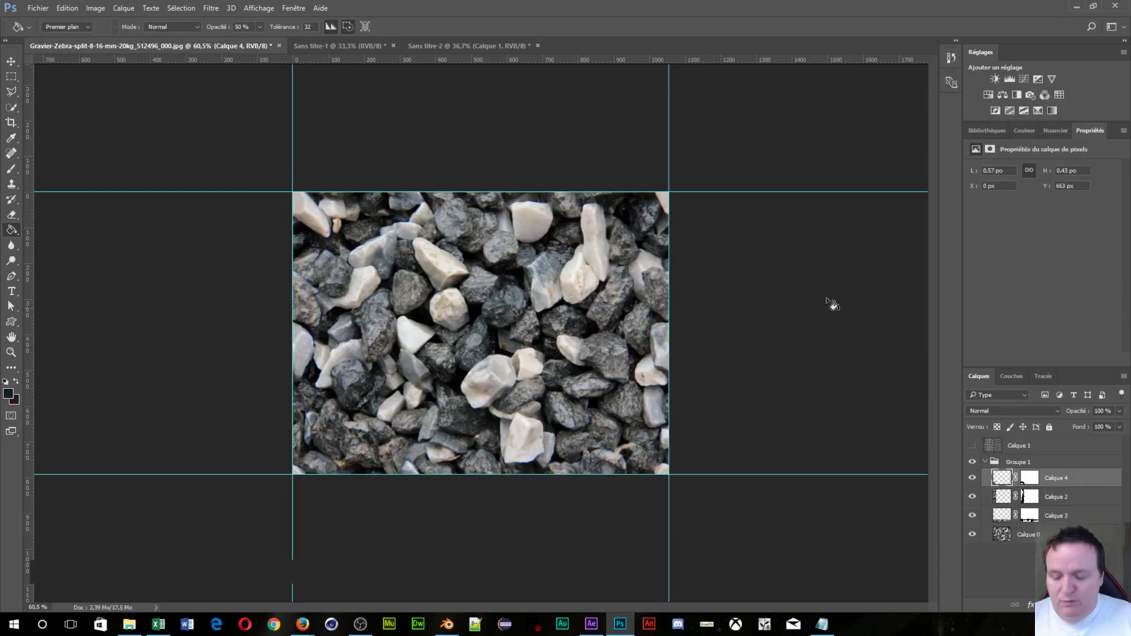
pyautogui.press('ctrl')
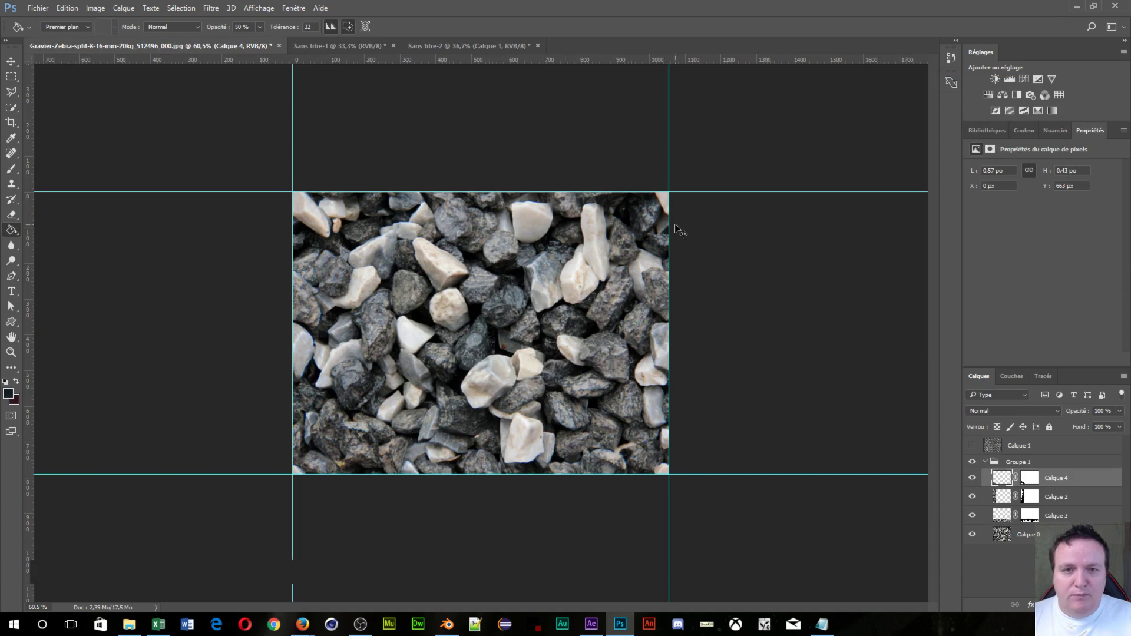
pyautogui.hotkey('ctrl', 't')
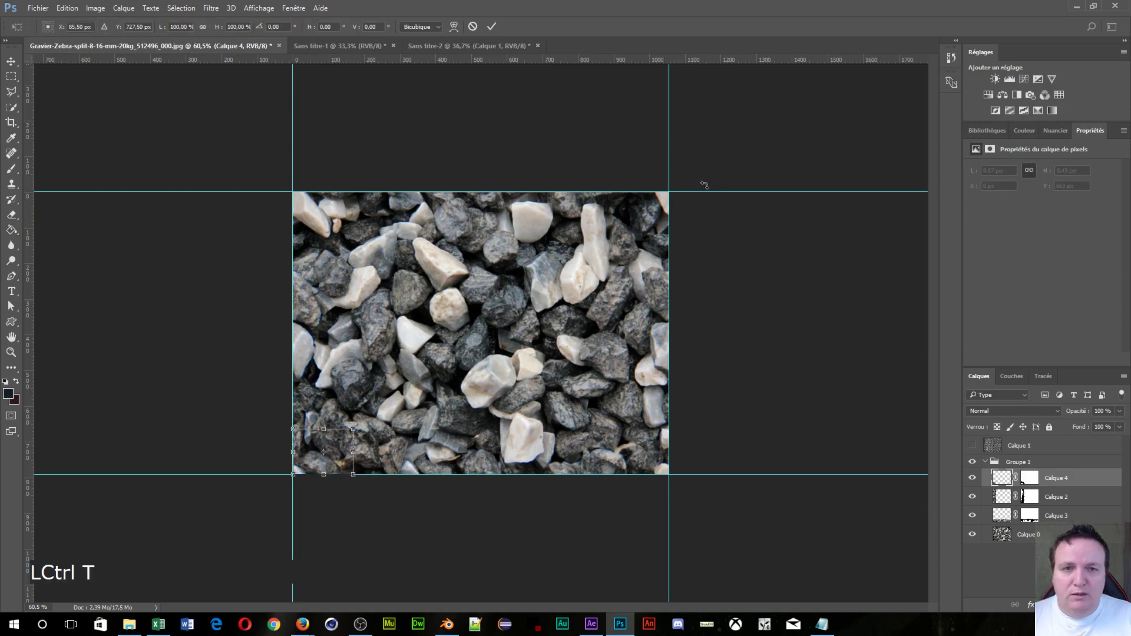
pyautogui.moveTo(702, 184); pyautogui.dragTo(702, 202)
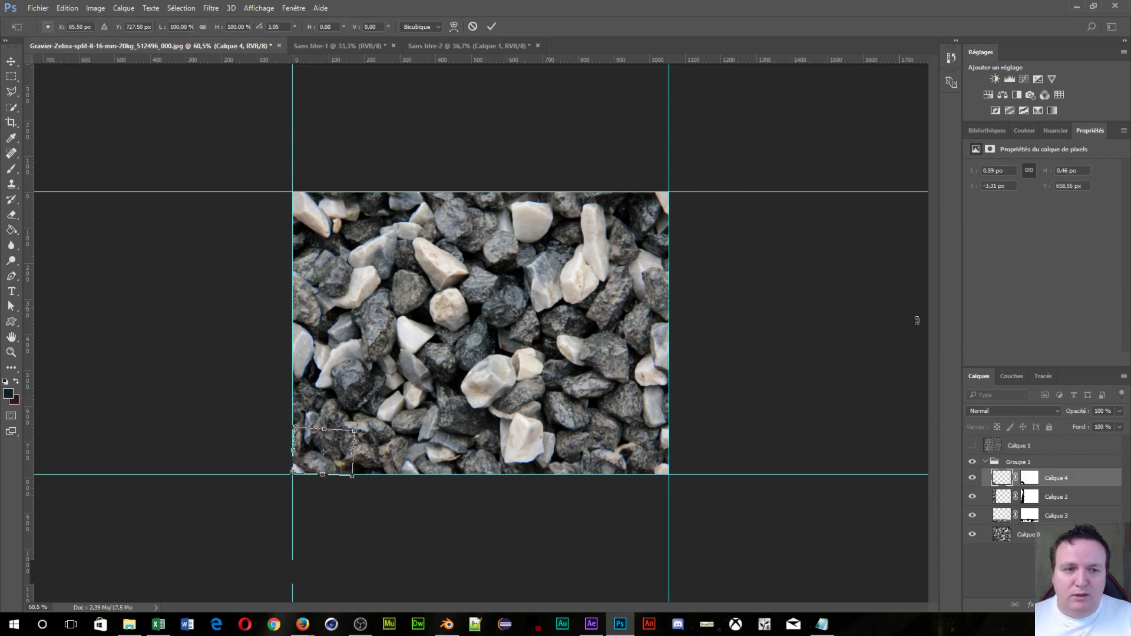
pyautogui.click(333, 452)
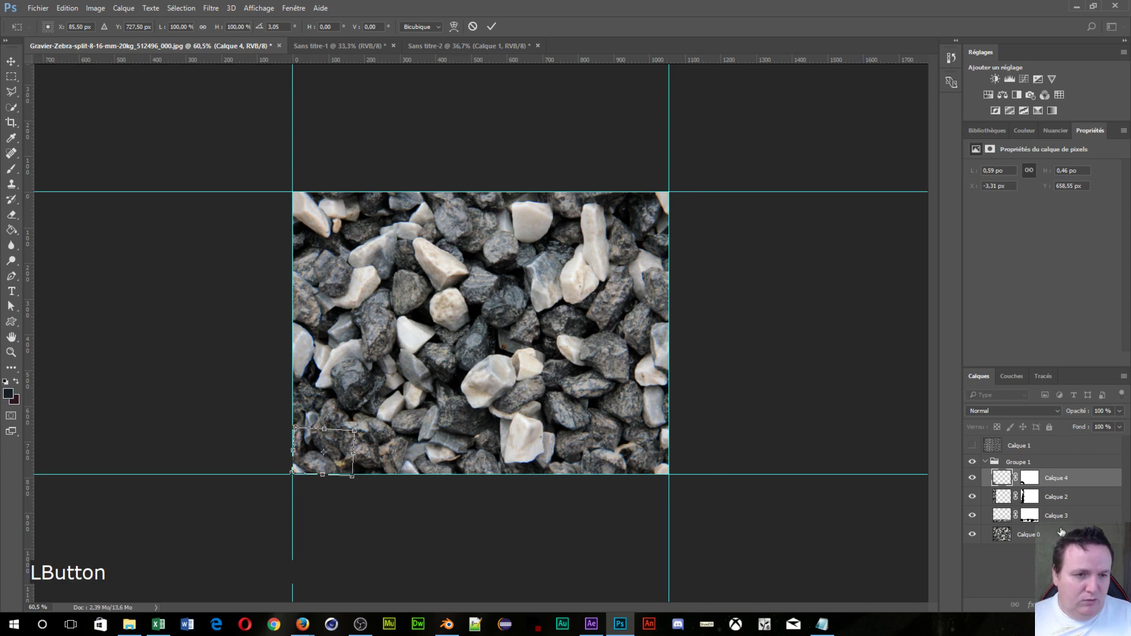
pyautogui.moveTo(813, 307); pyautogui.dragTo(887, 328)
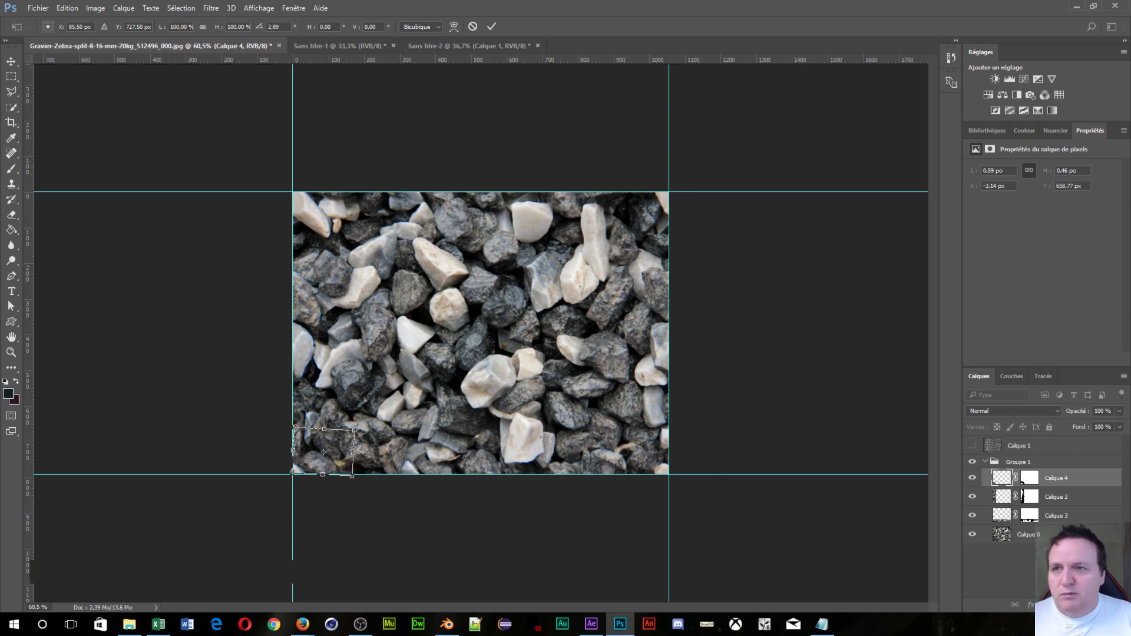
pyautogui.click(11, 64)
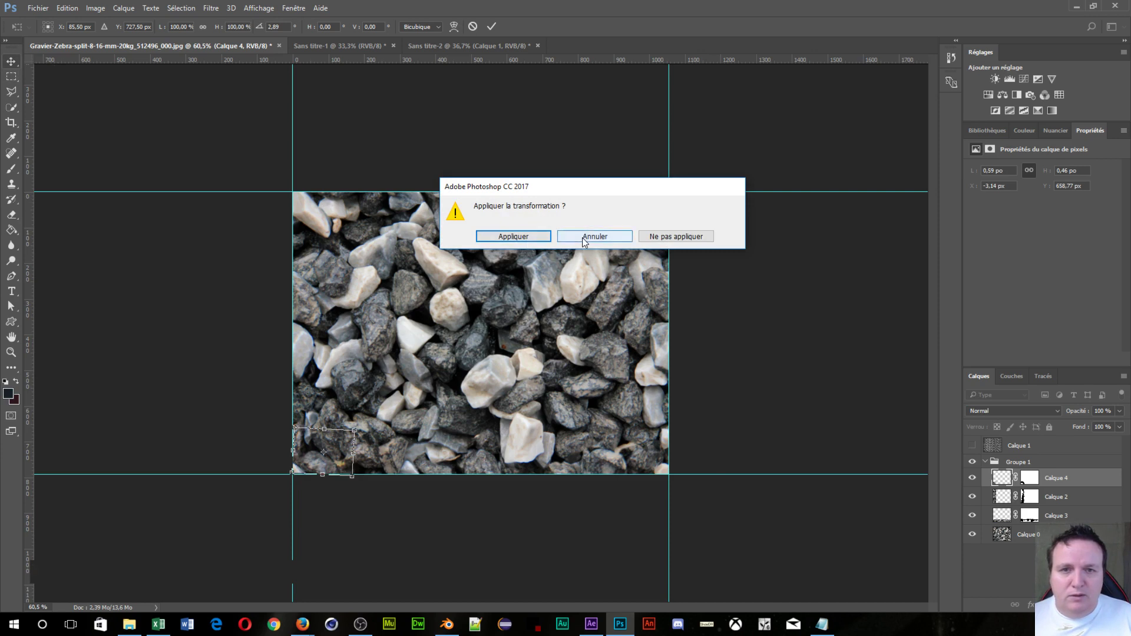
pyautogui.click(519, 236)
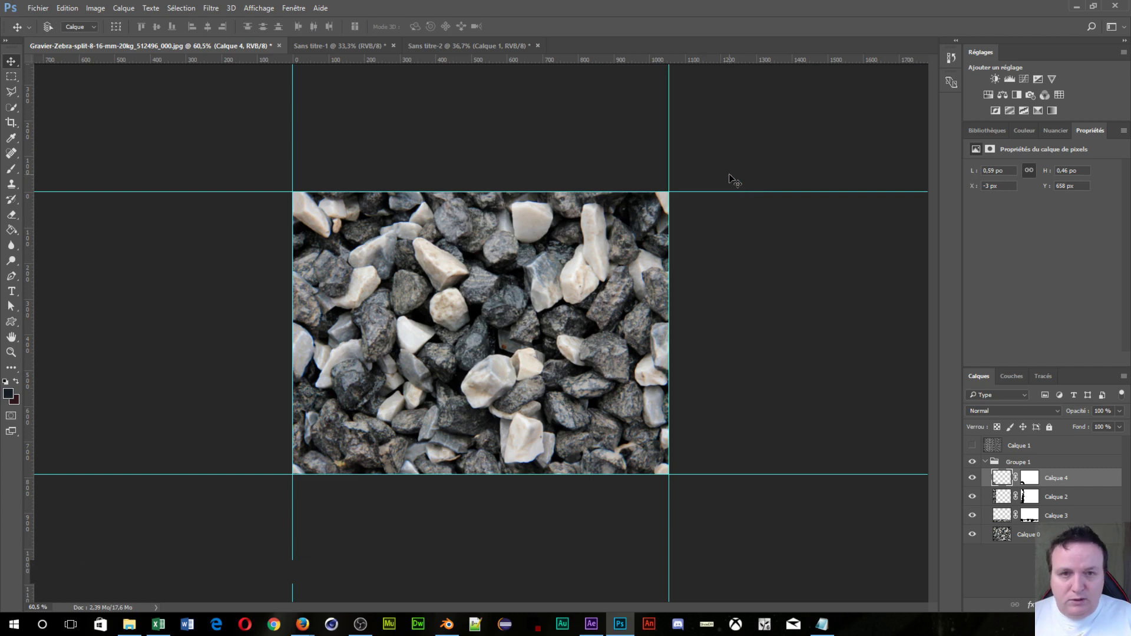
# Step: Try rotating the Calque 4 patch by -1° with Free Transform, undo the rotation and leave the transform
pyautogui.hotkey('ctrl', 't')
pyautogui.moveTo(725, 175); pyautogui.dragTo(702, 235)
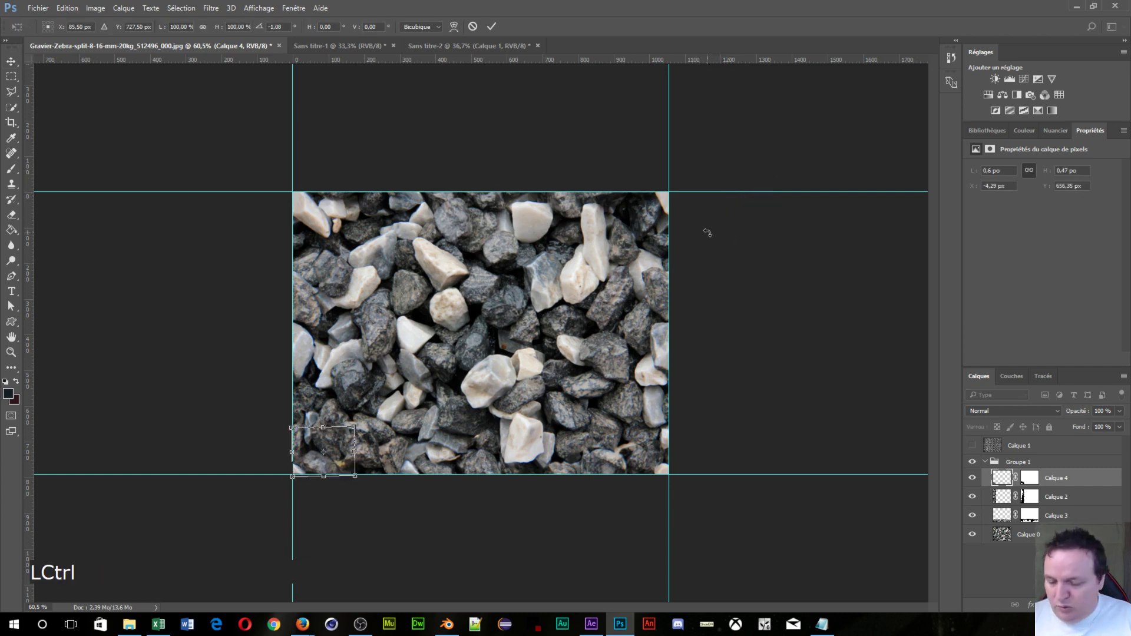
pyautogui.hotkey('ctrl', 'z')
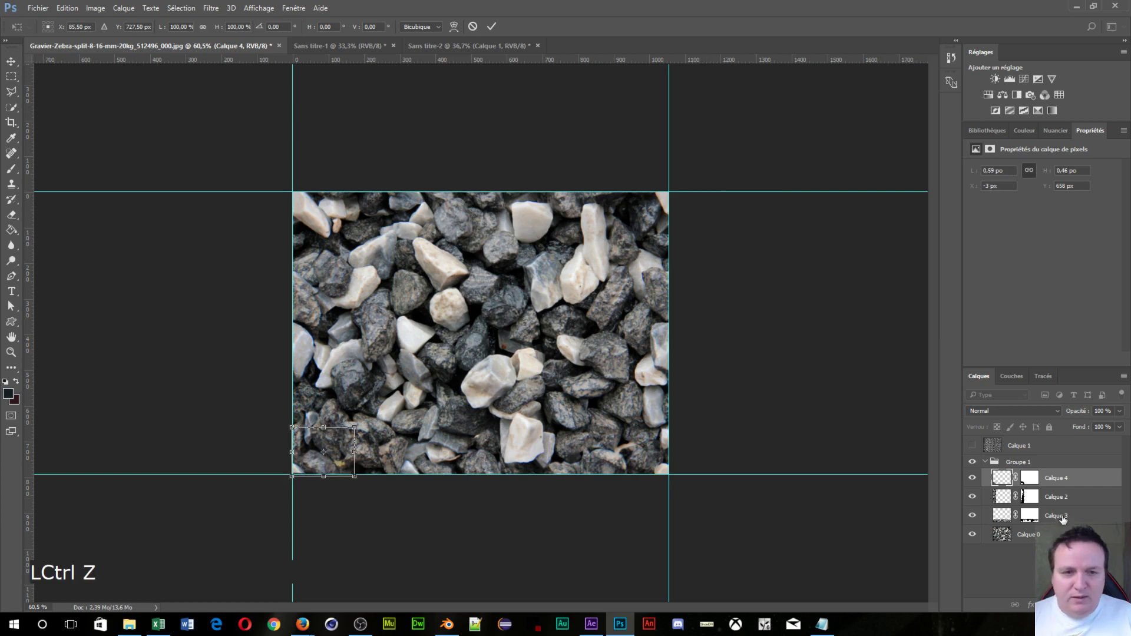
pyautogui.click(1064, 522)
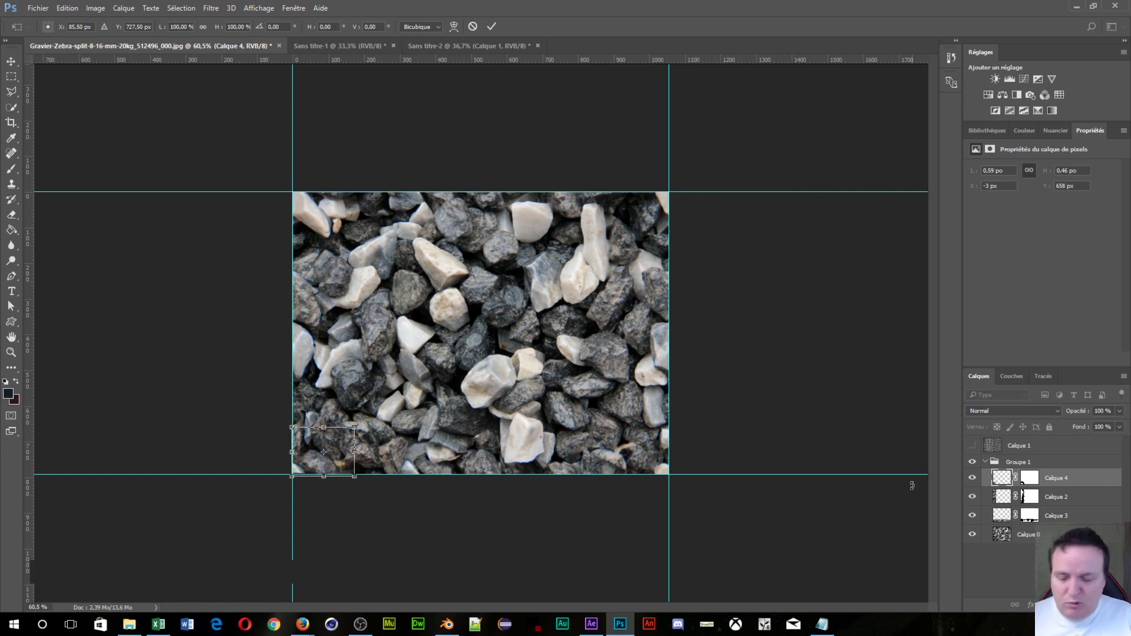
pyautogui.press('Return')
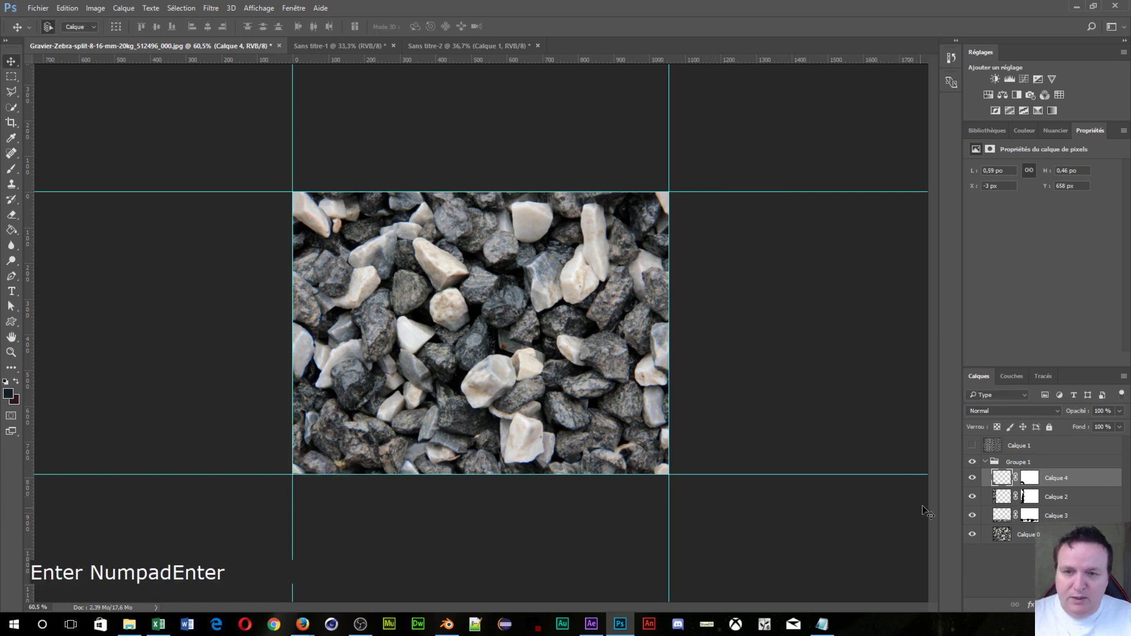
# Step: Merge the layers Calque 4, Calque 2, Calque 3 and Calque 0 in Groupe 1 into one layer
pyautogui.press('shift')
pyautogui.keyDown('shift'); pyautogui.click(1048, 528); pyautogui.keyUp('shift')
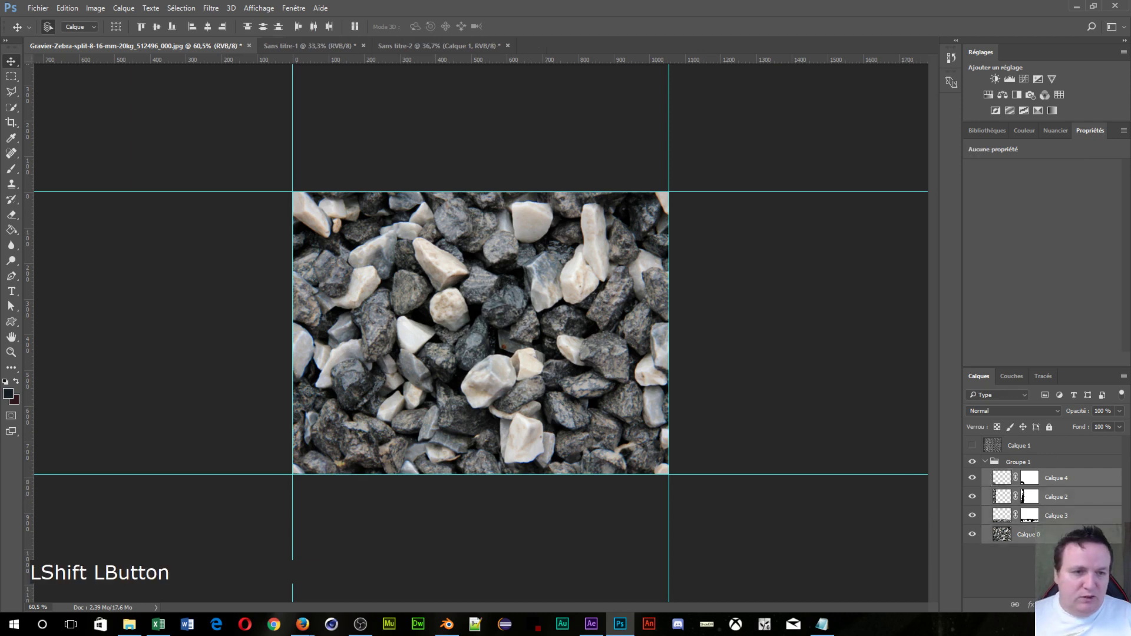
pyautogui.hotkey('ctrl', 'e')
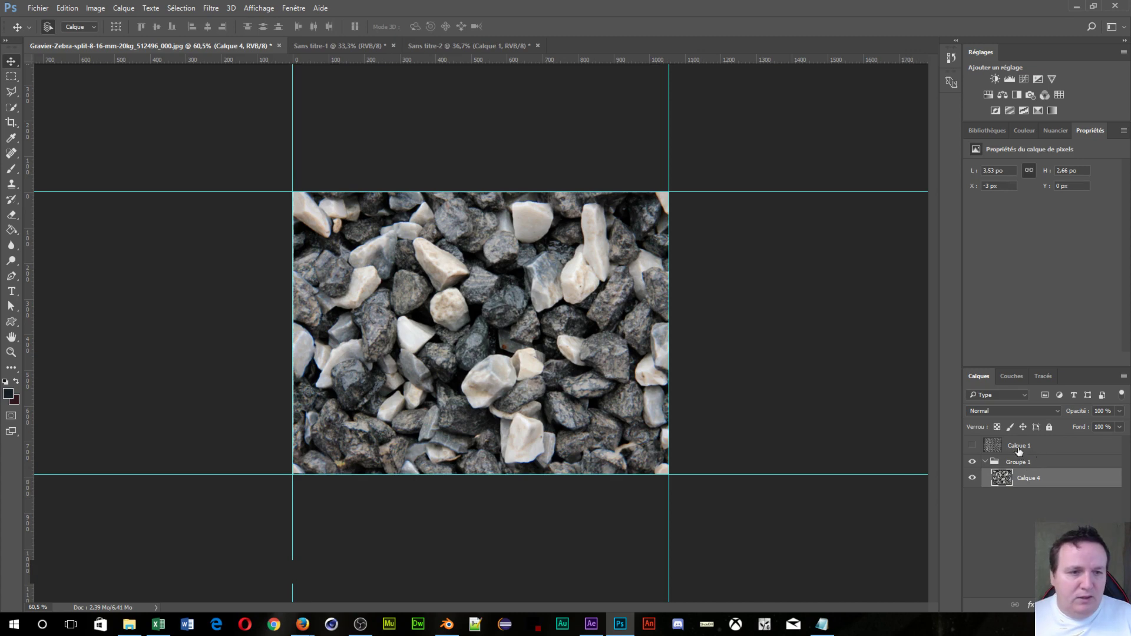
# Step: Free-transform the merged gravel layer, rotating it about 17.5°, scaling it to about 104% and repositioning it over the canvas
pyautogui.hotkey('ctrl', 't')
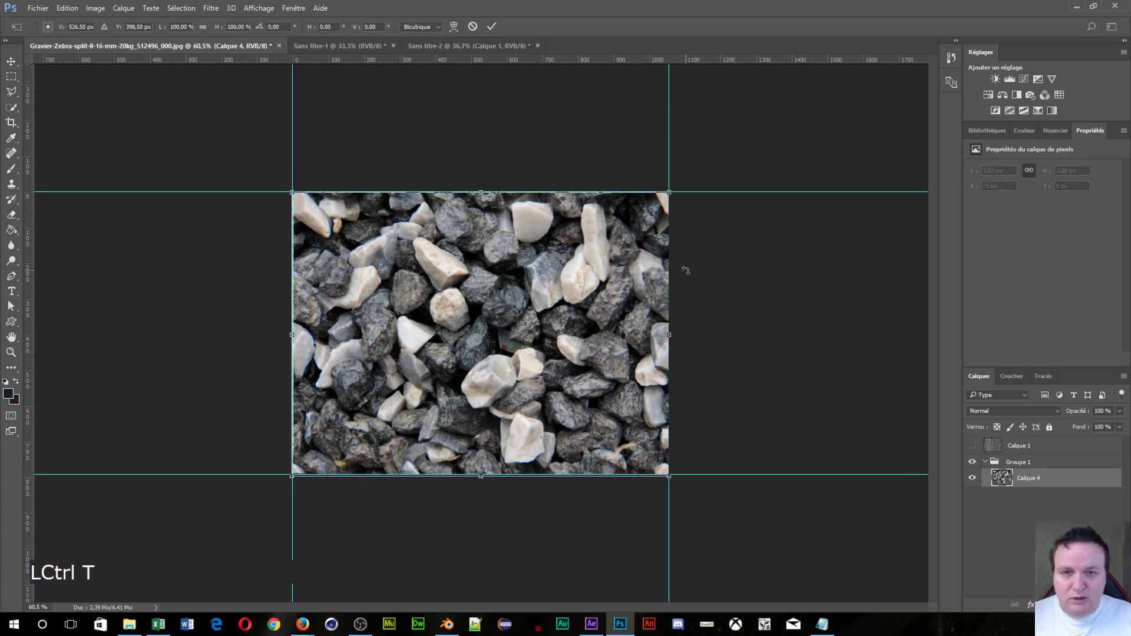
pyautogui.moveTo(694, 197); pyautogui.dragTo(857, 268)
pyautogui.keyDown('shift'); pyautogui.click(706, 256); pyautogui.keyUp('shift')
pyautogui.moveTo(661, 306); pyautogui.dragTo(595, 336)
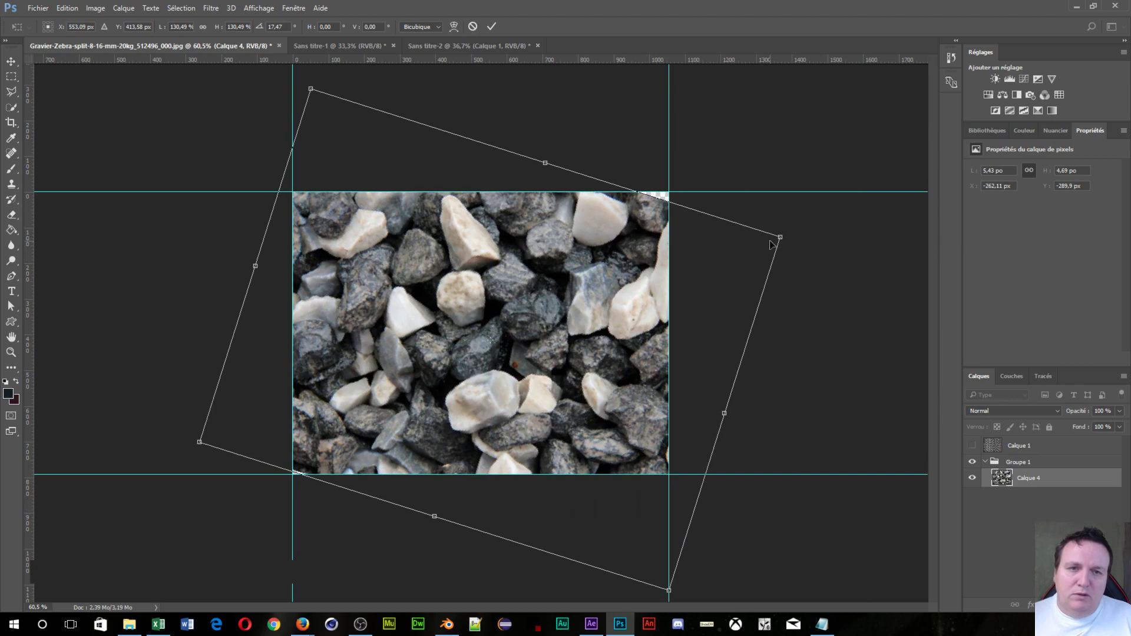
pyautogui.press('shift')
pyautogui.moveTo(781, 236); pyautogui.dragTo(662, 279)
pyautogui.moveTo(569, 368); pyautogui.dragTo(617, 321)
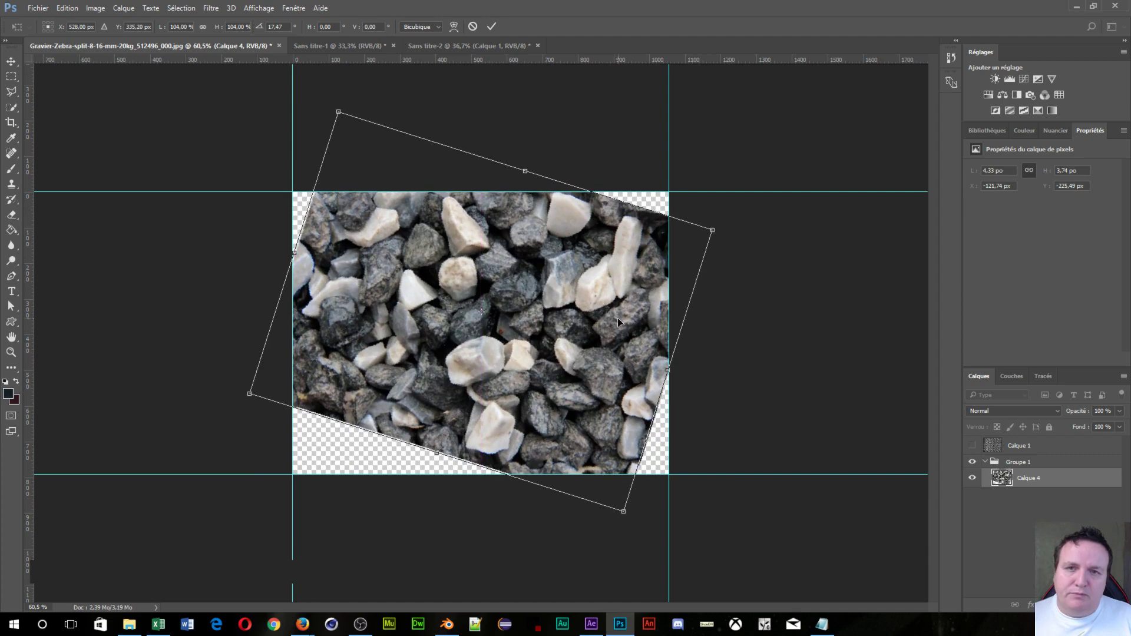
# Step: Switch to the Sans titre-2 document and add a pattern overlay effect to Calque 1
pyautogui.click(333, 46)
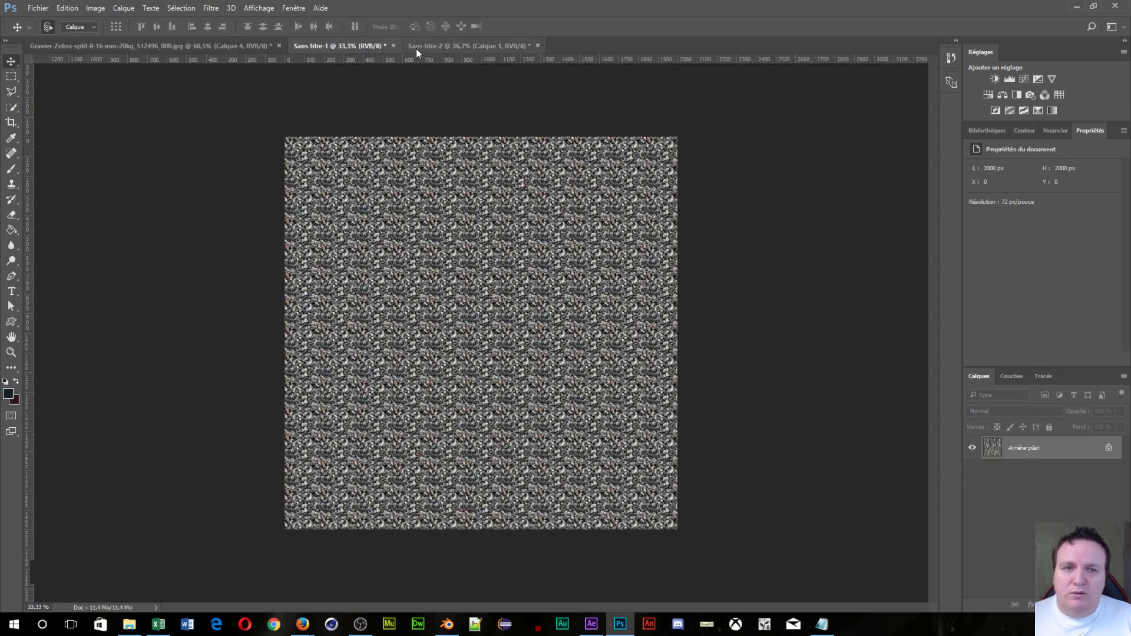
pyautogui.click(450, 39)
pyautogui.click(450, 46)
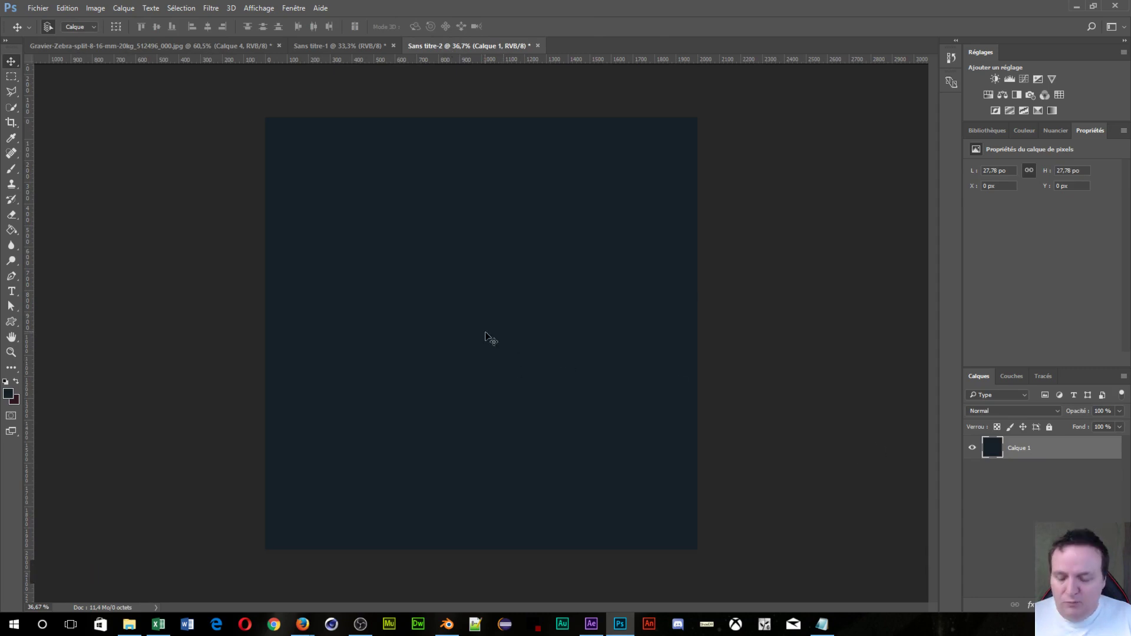
pyautogui.click(1099, 452)
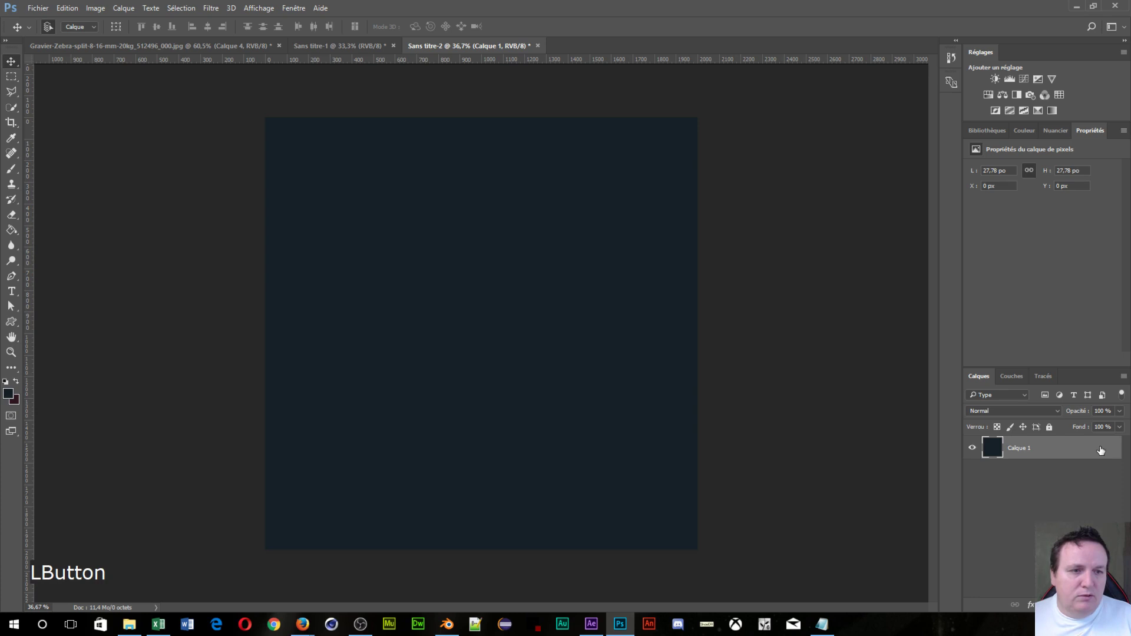
pyautogui.doubleClick(1100, 450)
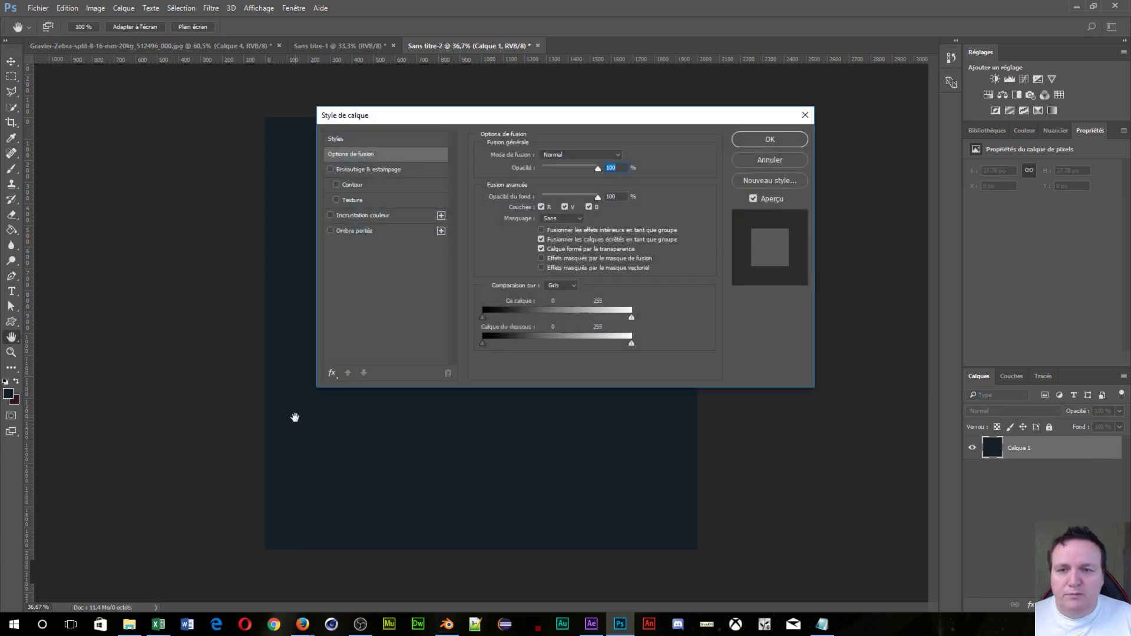
pyautogui.click(332, 373)
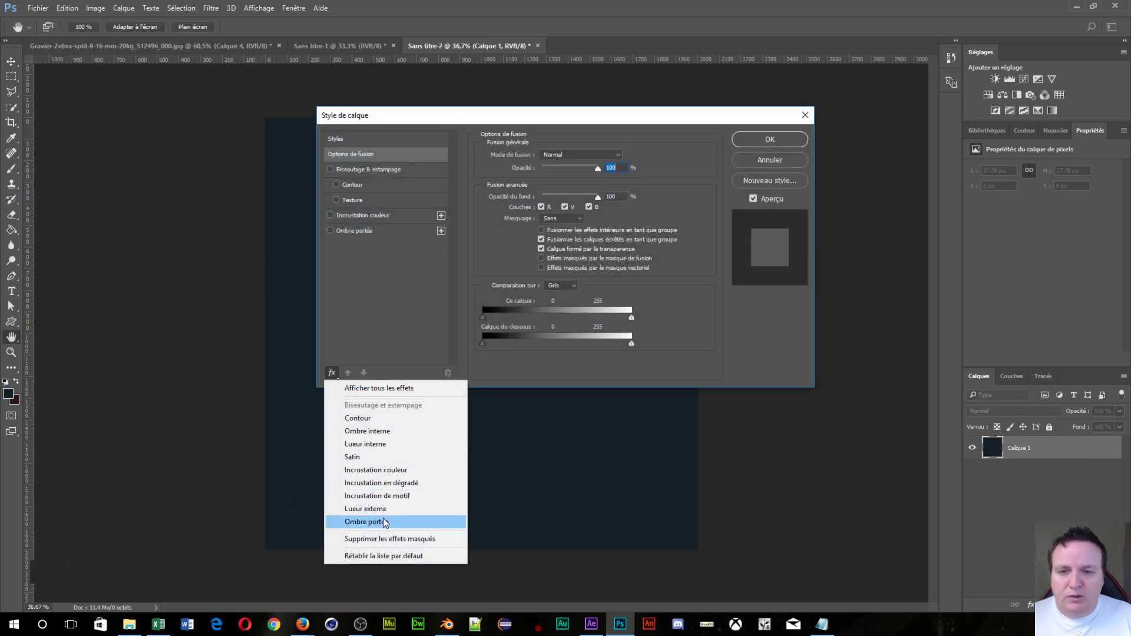
pyautogui.click(375, 496)
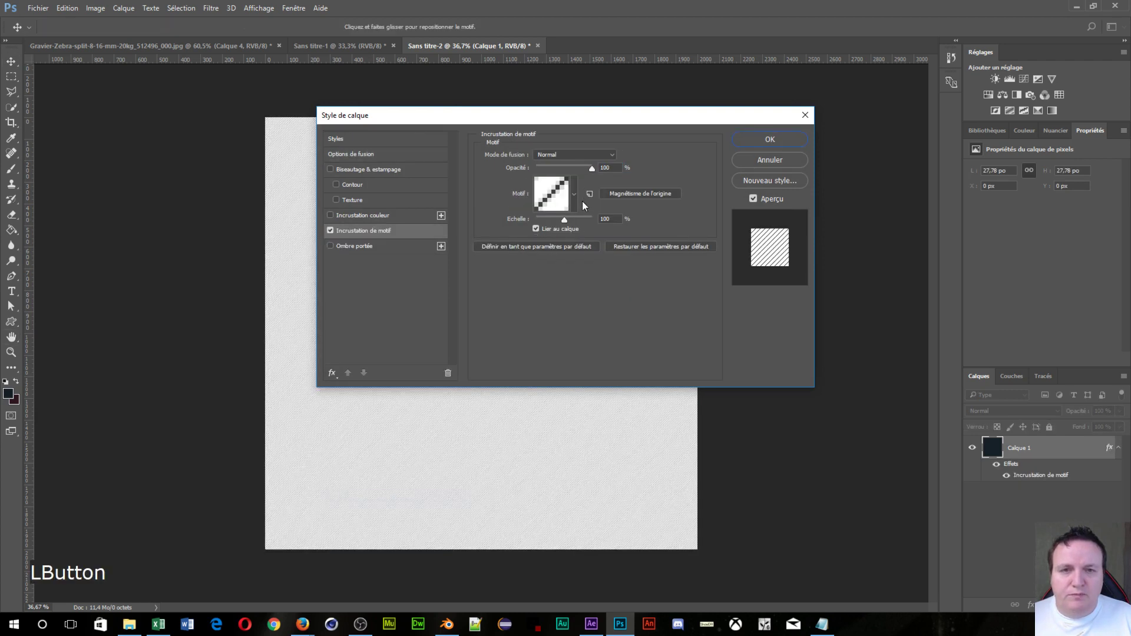
# Step: Choose the last gravel pattern for Calque 1's overlay, scale it down to roughly half size and apply the layer style
pyautogui.moveTo(567, 220); pyautogui.dragTo(567, 221)
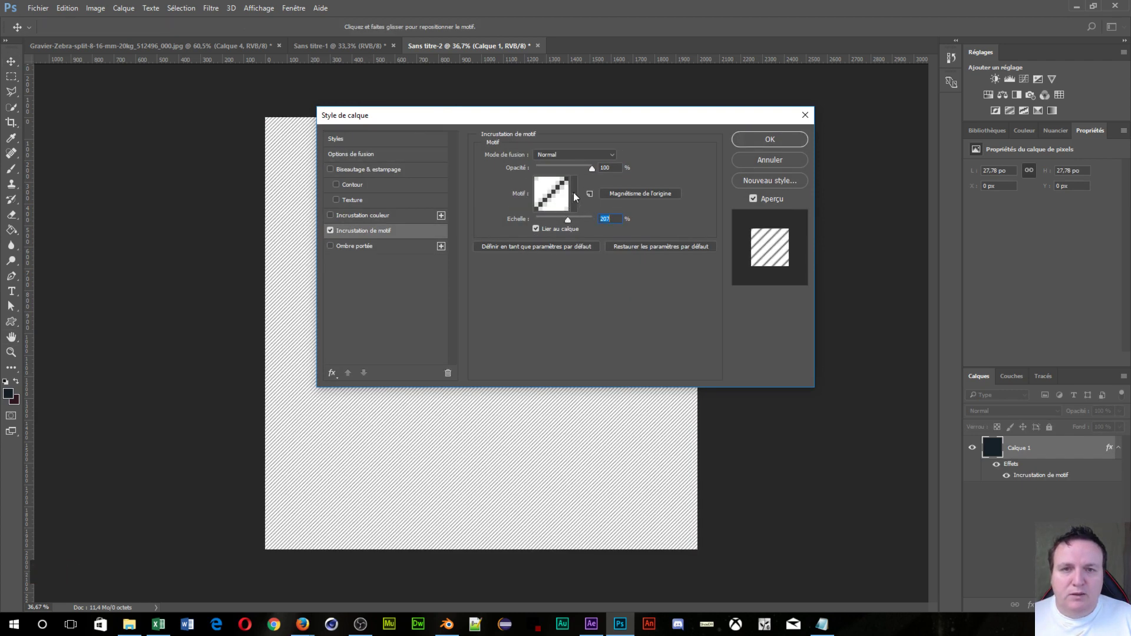
pyautogui.click(574, 193)
pyautogui.click(534, 287)
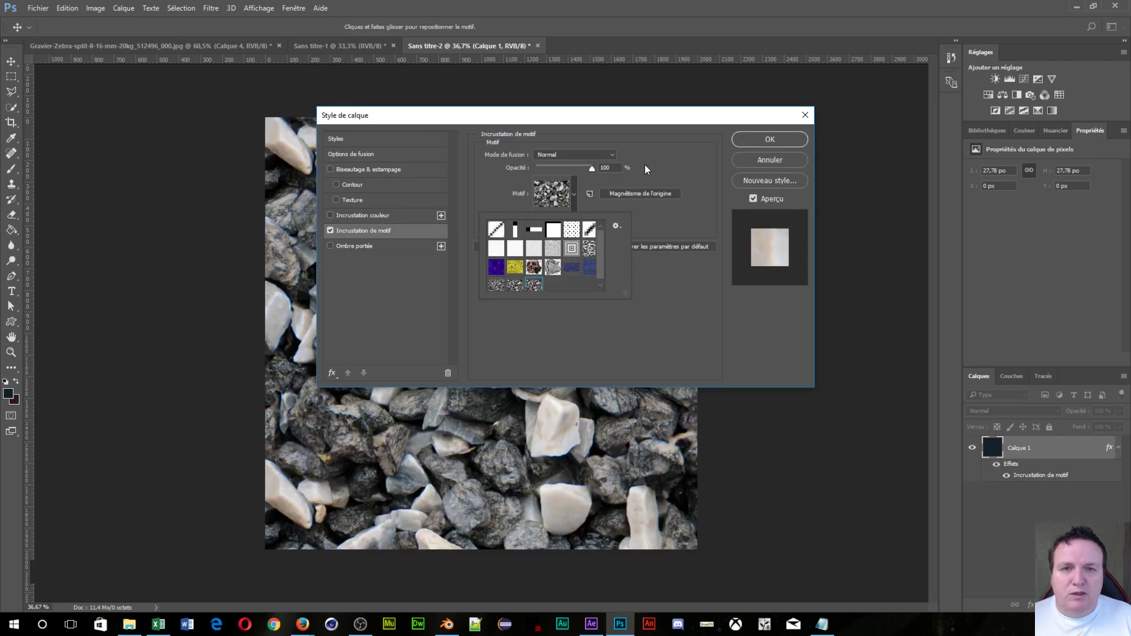
pyautogui.click(624, 143)
pyautogui.moveTo(625, 118); pyautogui.dragTo(880, 47)
pyautogui.moveTo(834, 148); pyautogui.dragTo(816, 147)
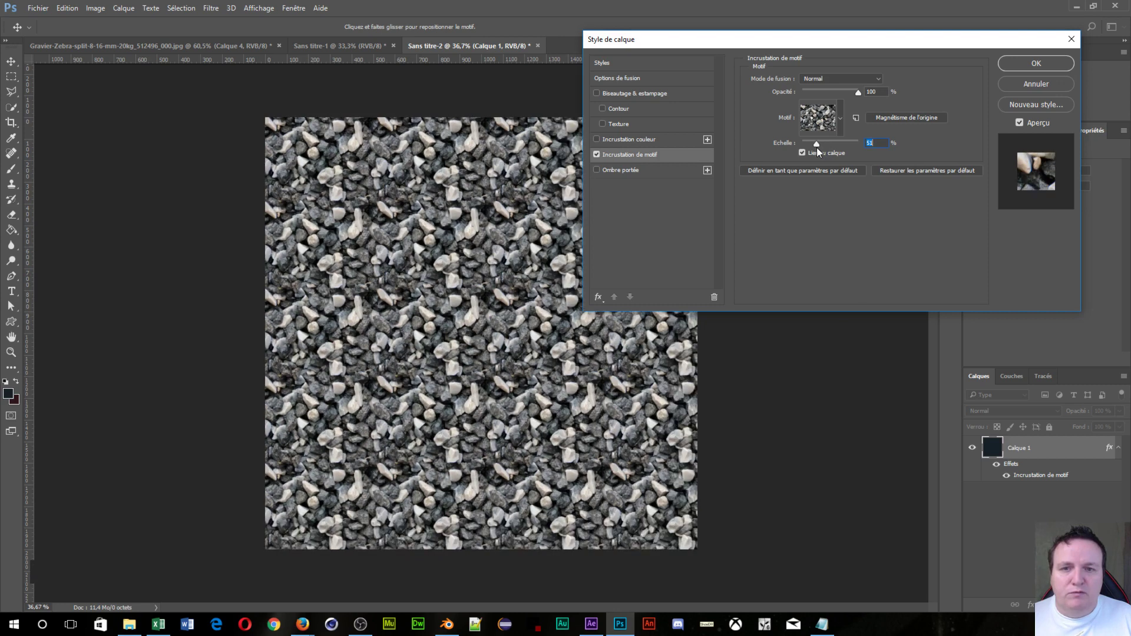
pyautogui.click(1028, 66)
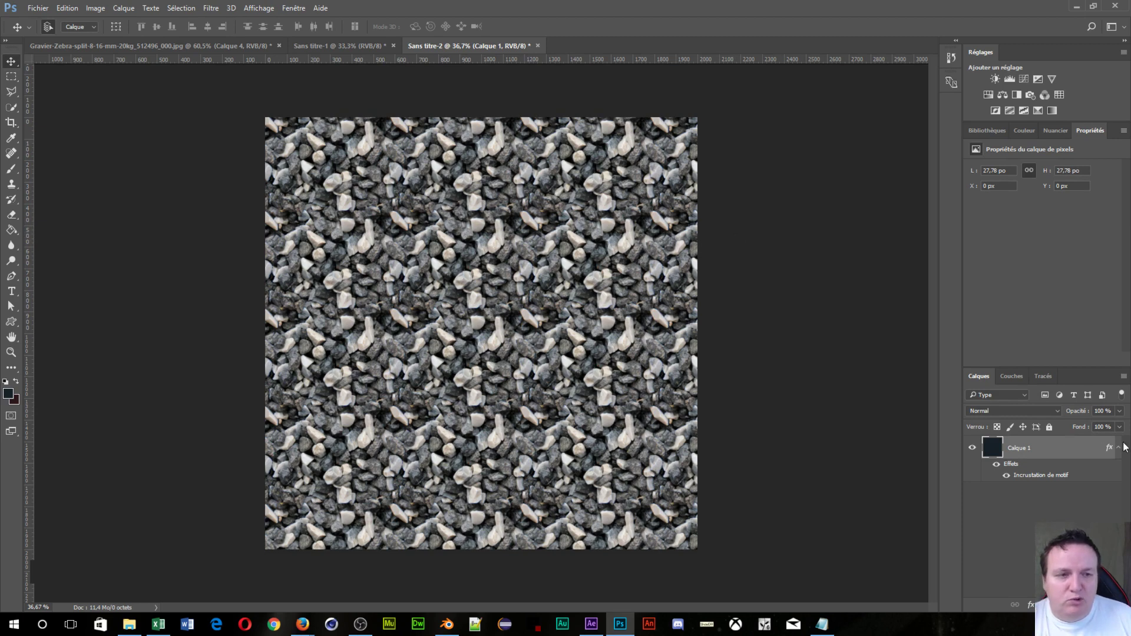
# Step: Add a new empty layer above Calque 1 and rotate Calque 1 clockwise with Free Transform
pyautogui.click(1094, 604)
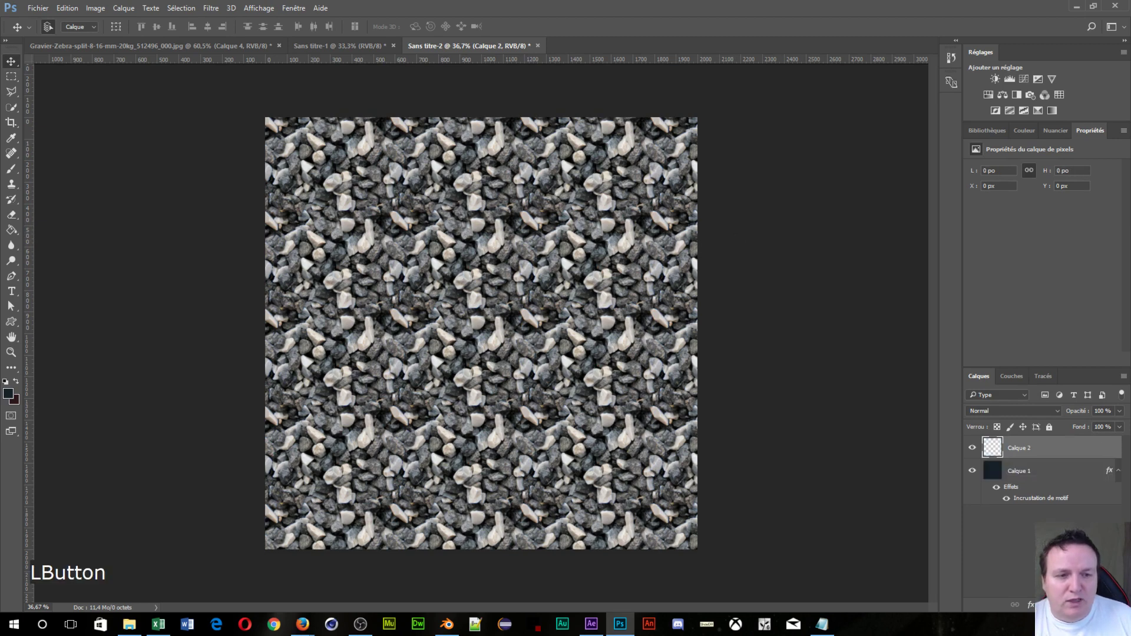
pyautogui.click(1041, 478)
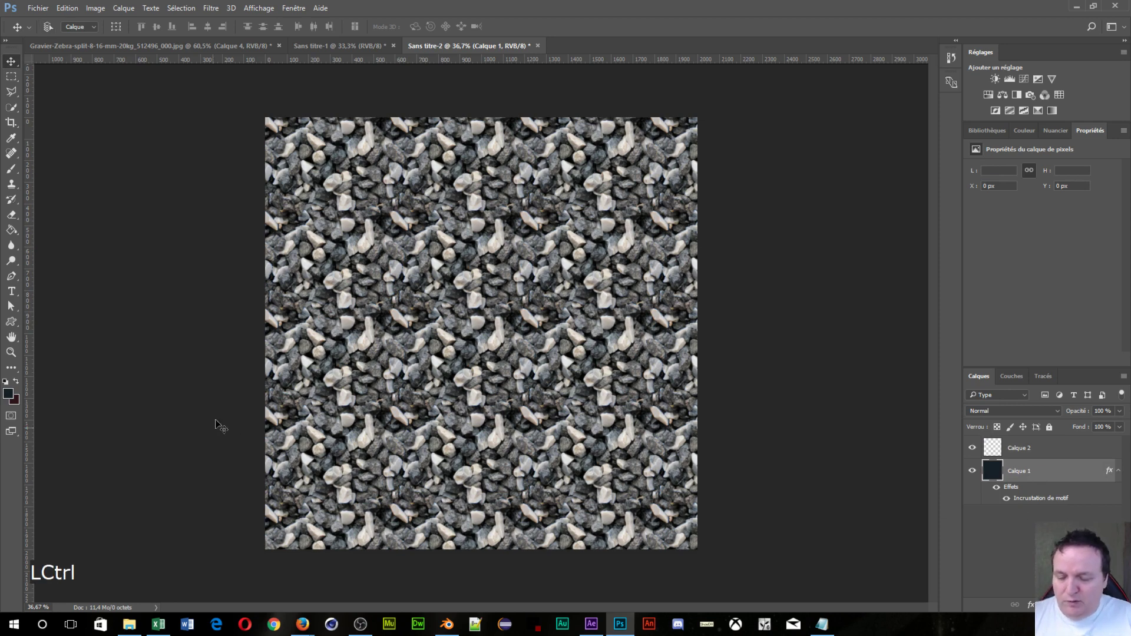
pyautogui.hotkey('ctrl', 't')
pyautogui.moveTo(715, 100); pyautogui.dragTo(775, 174)
pyautogui.press('Return')
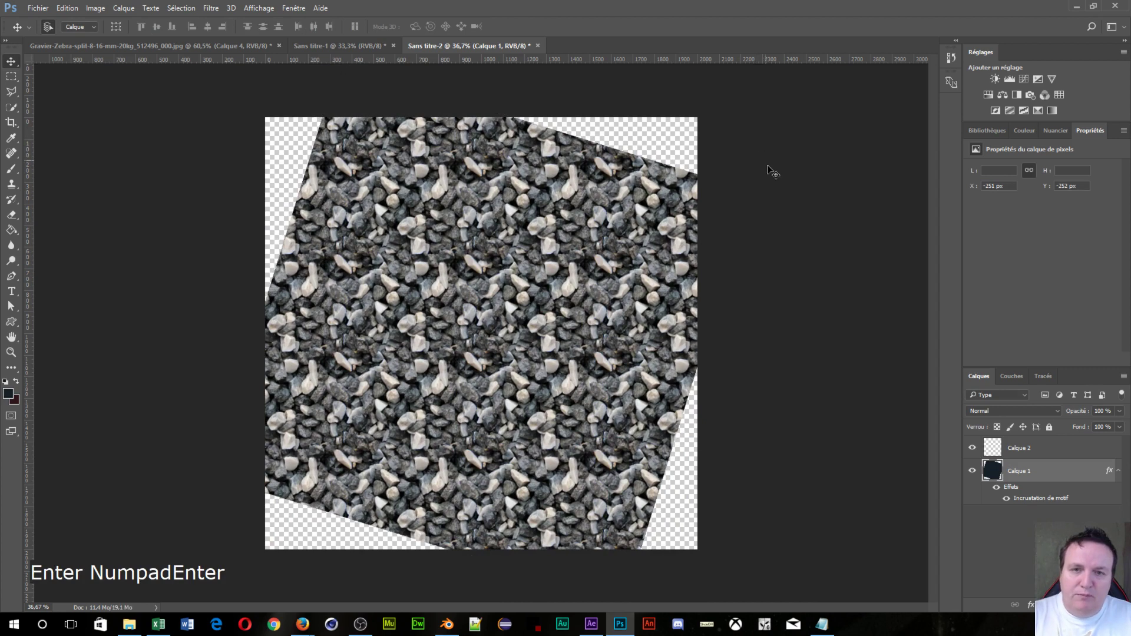
# Step: Rasterize the layer style of Calque 1 so the pattern overlay becomes part of its pixels
pyautogui.rightClick(1106, 480)
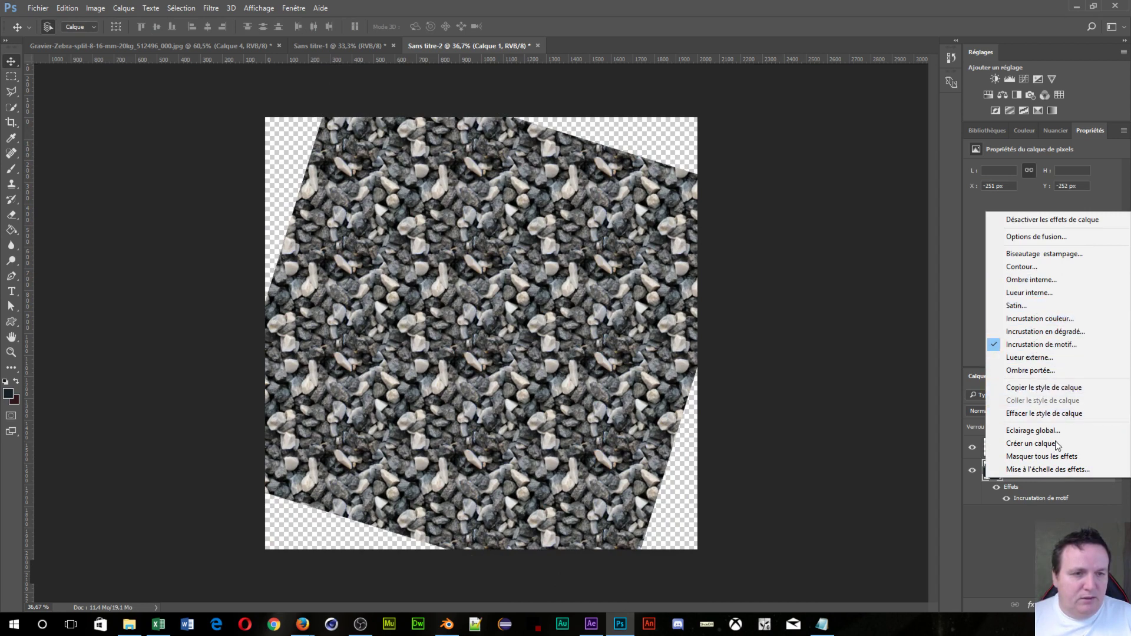
pyautogui.click(1064, 517)
pyautogui.rightClick(1043, 469)
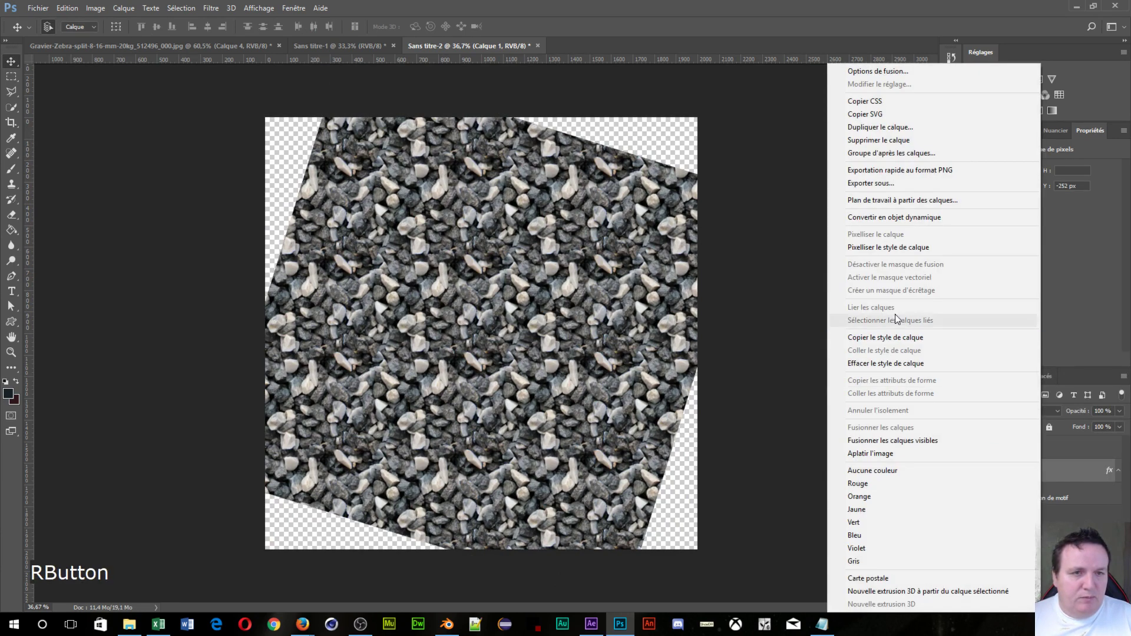
pyautogui.click(872, 248)
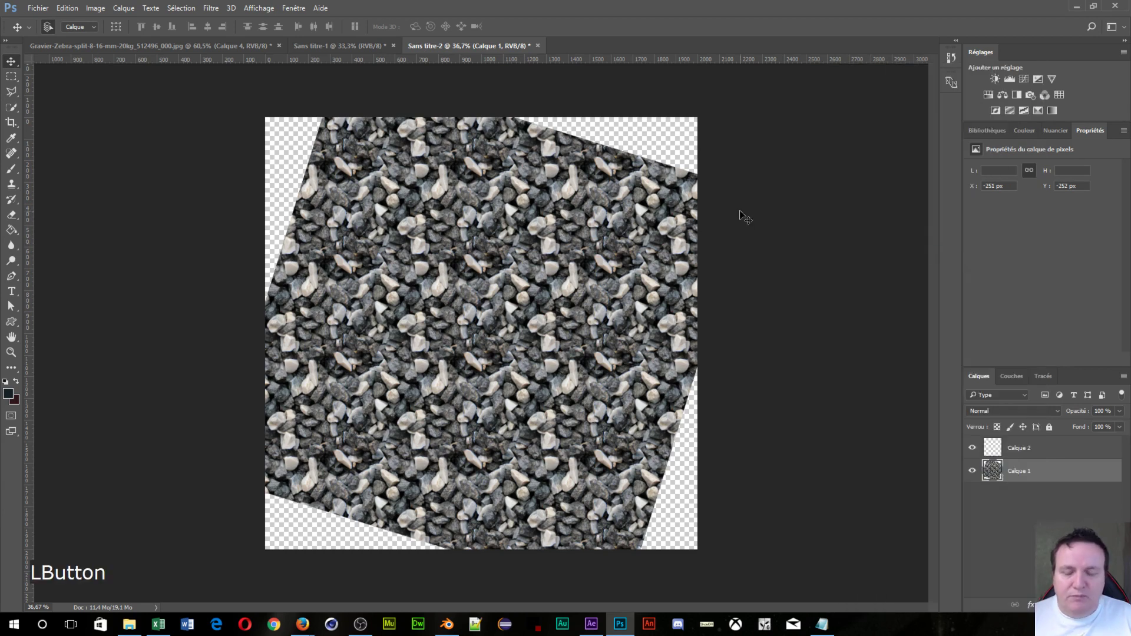
# Step: Free-transform Calque 1, enlarging it to about 137.6% and rotating it about -11.8° so the gravel covers the whole canvas
pyautogui.hotkey('ctrl', 't')
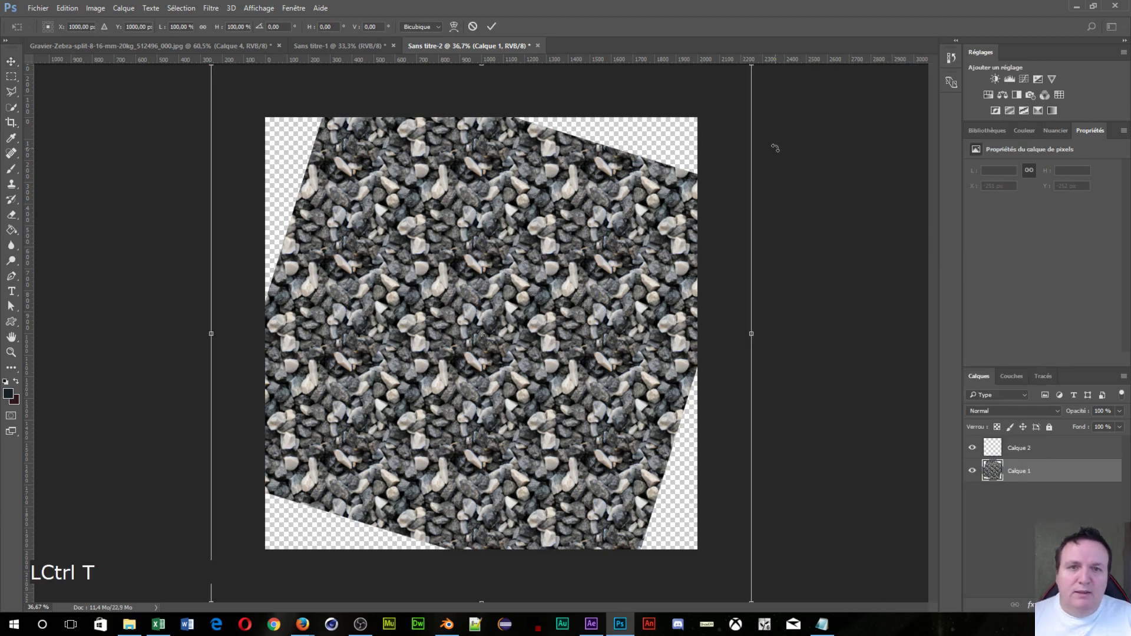
pyautogui.scroll(-2, 775, 143)
pyautogui.moveTo(675, 143); pyautogui.dragTo(758, 78)
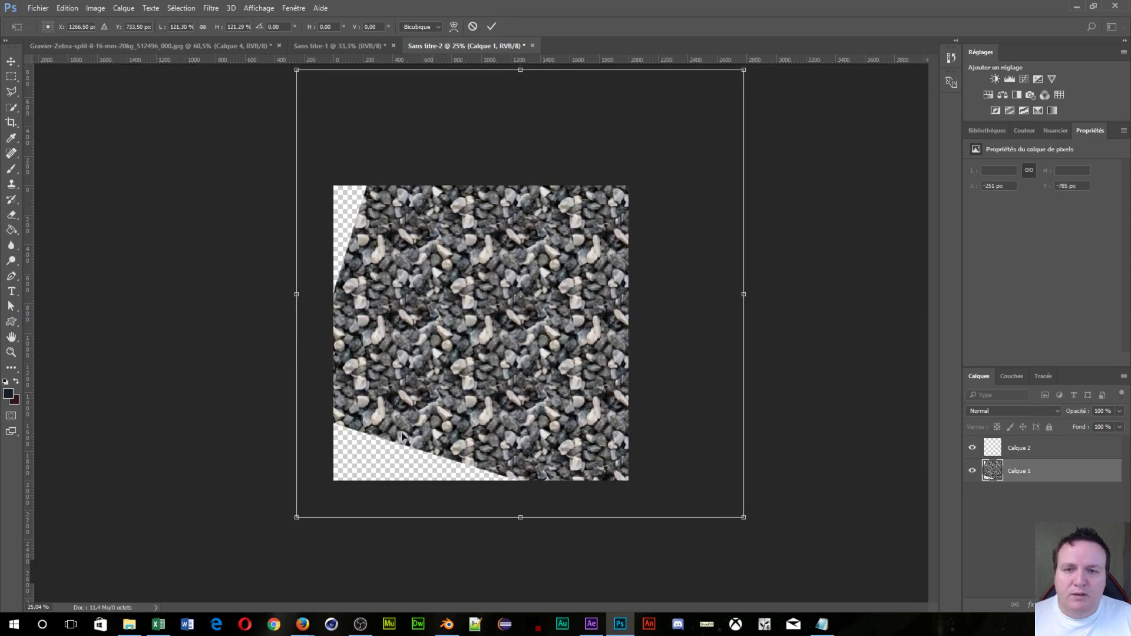
pyautogui.moveTo(296, 517); pyautogui.dragTo(238, 578)
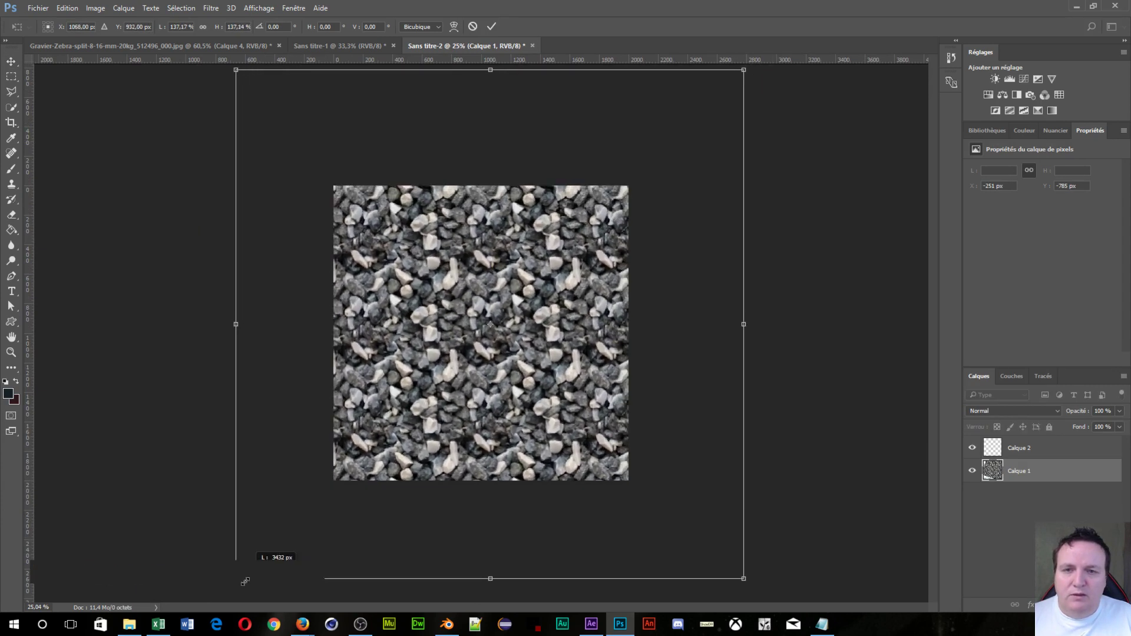
pyautogui.moveTo(766, 590); pyautogui.dragTo(806, 524)
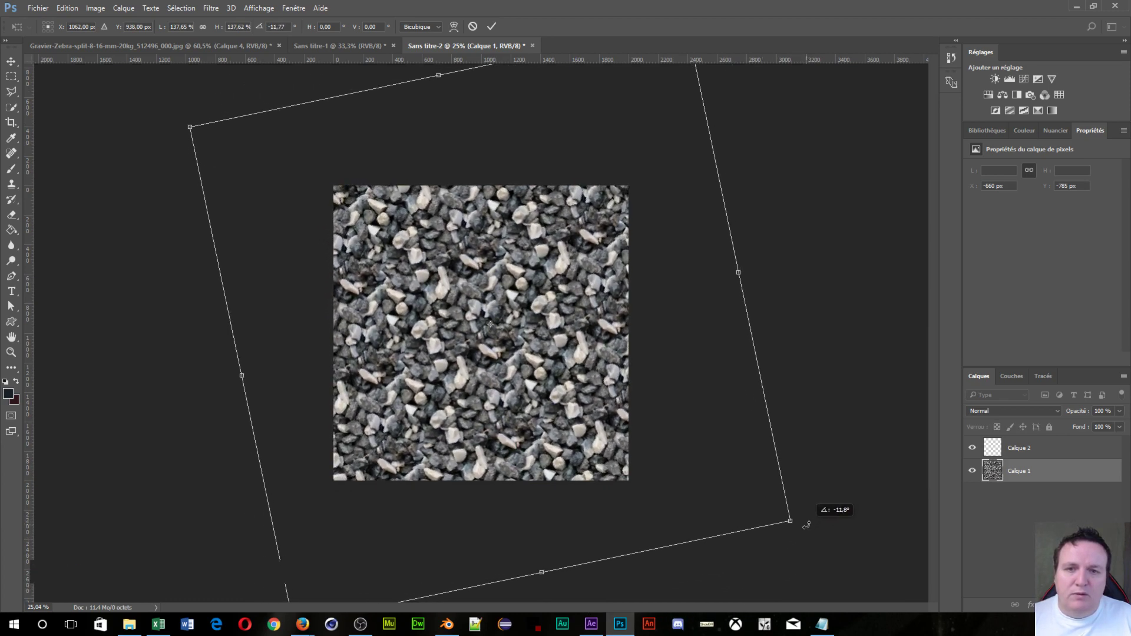
pyautogui.press('Return')
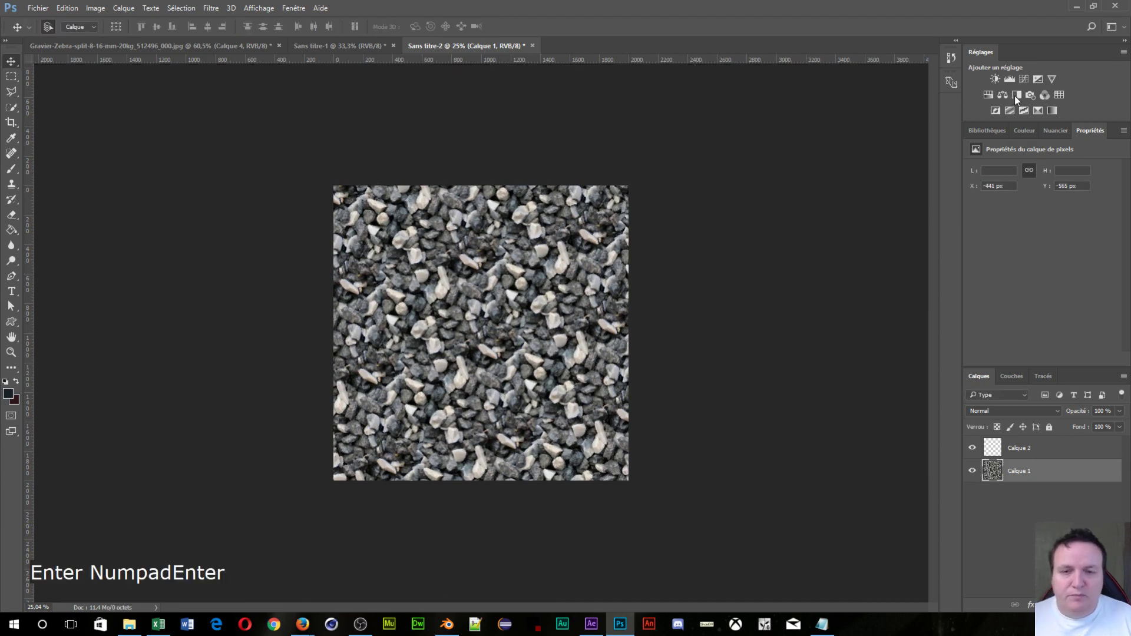
pyautogui.scroll(1, 795, 460)
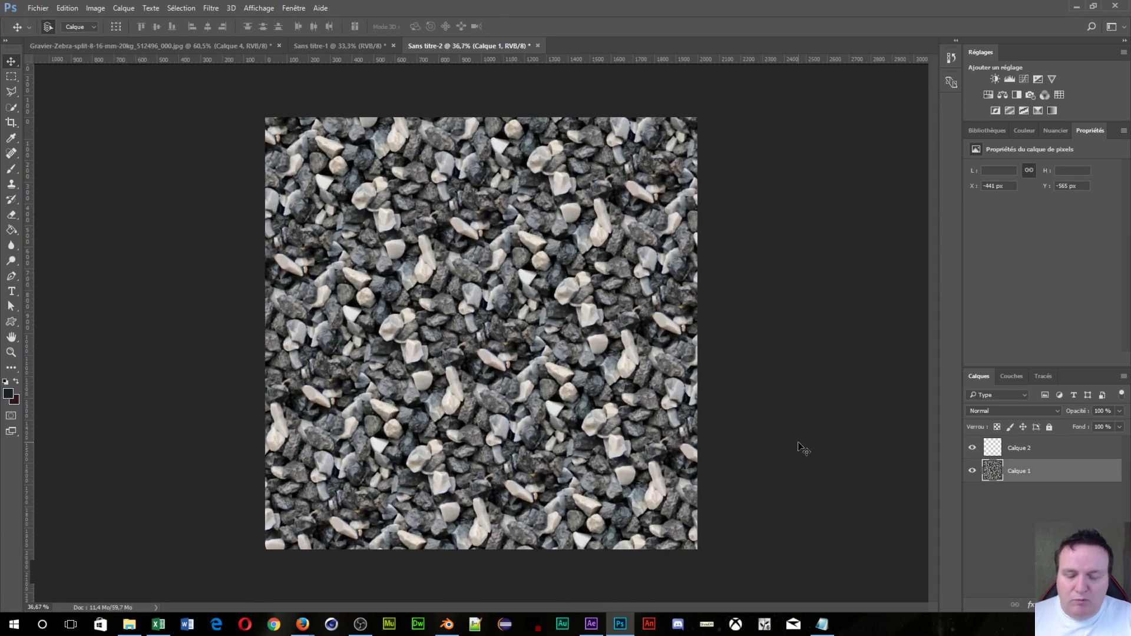
# Step: Scale Calque 1 down proportionally to about 79.8% with Free Transform and apply it
pyautogui.hotkey('ctrl', 't')
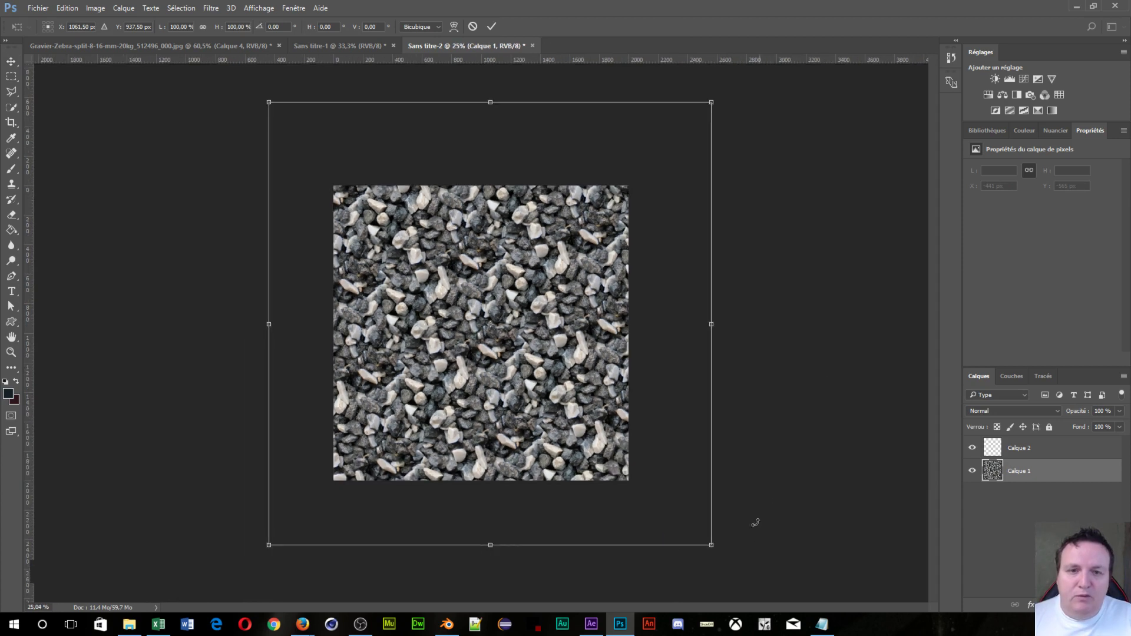
pyautogui.moveTo(711, 545); pyautogui.dragTo(668, 519)
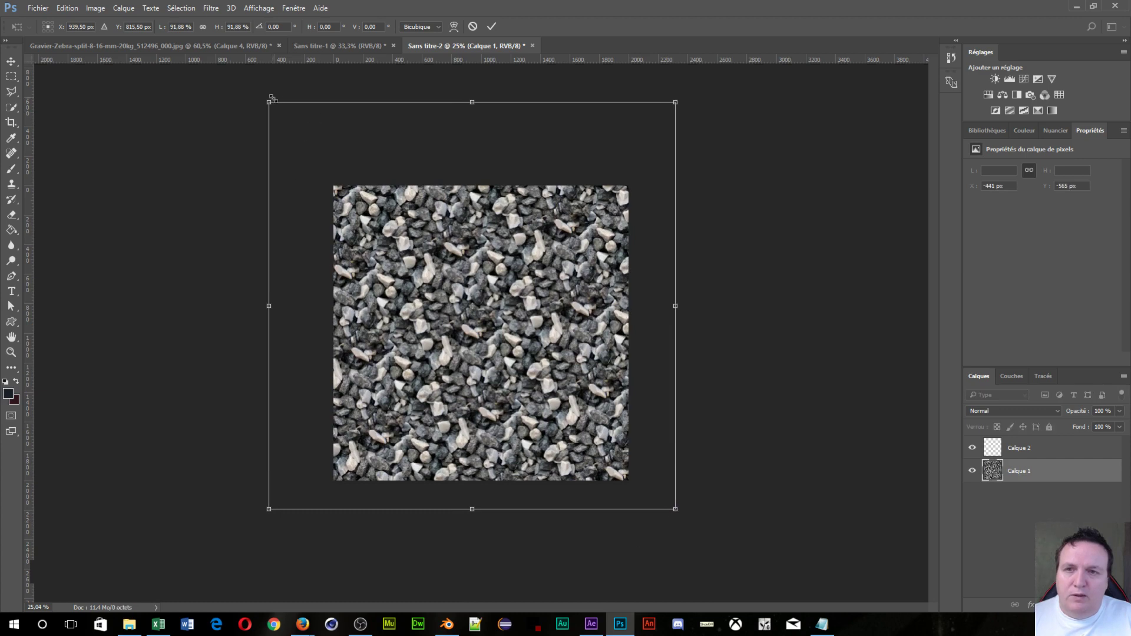
pyautogui.moveTo(272, 98); pyautogui.dragTo(298, 148)
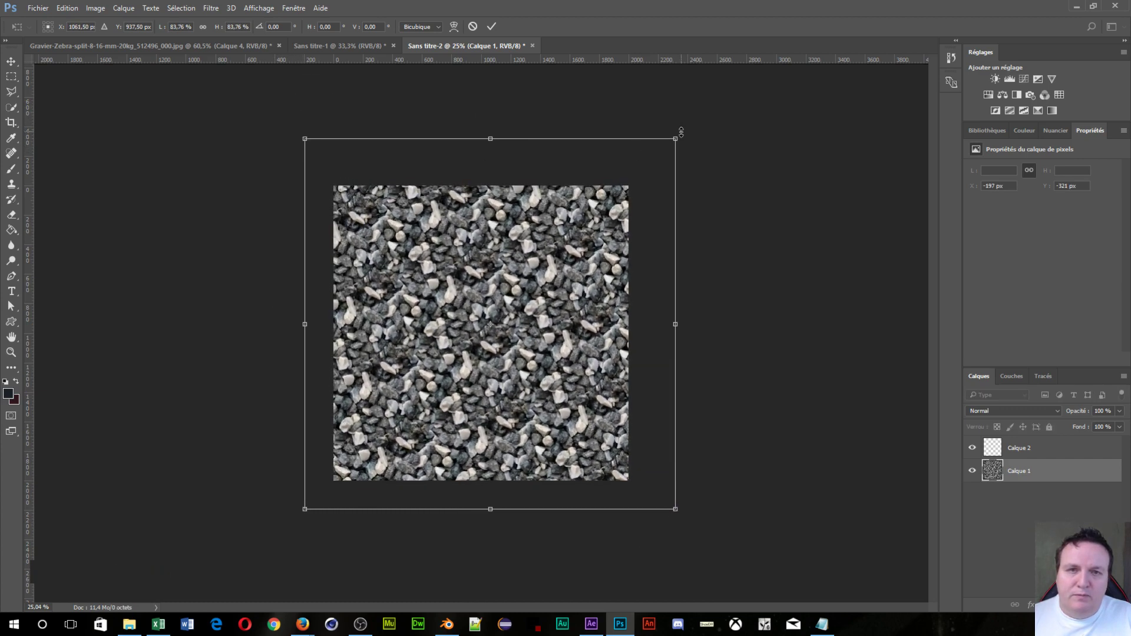
pyautogui.moveTo(674, 139); pyautogui.dragTo(657, 156)
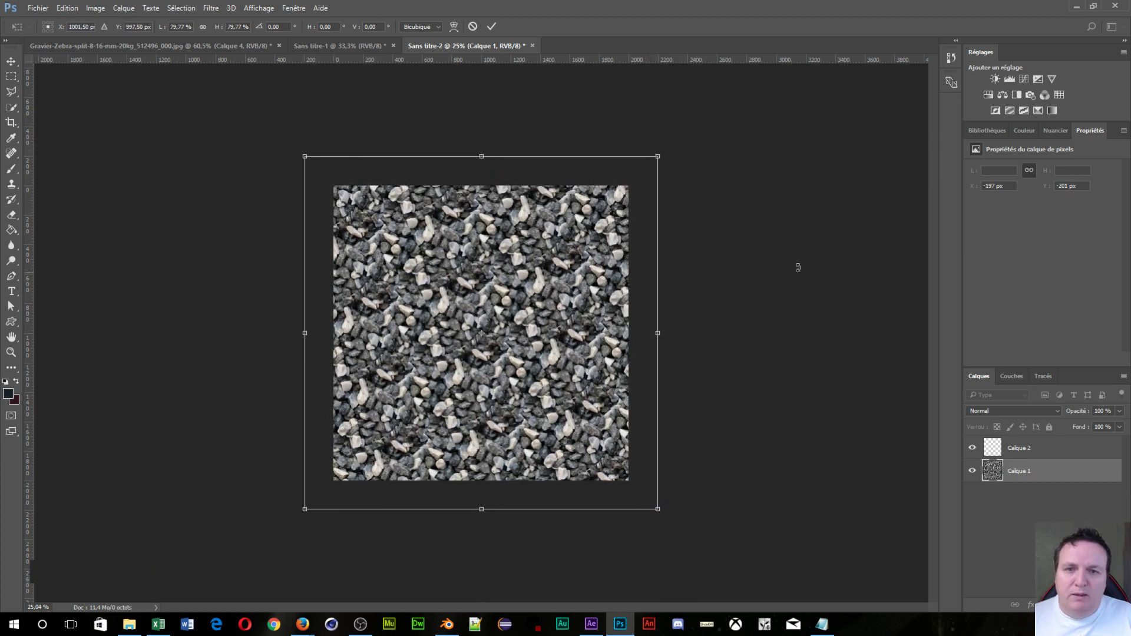
pyautogui.press('Return')
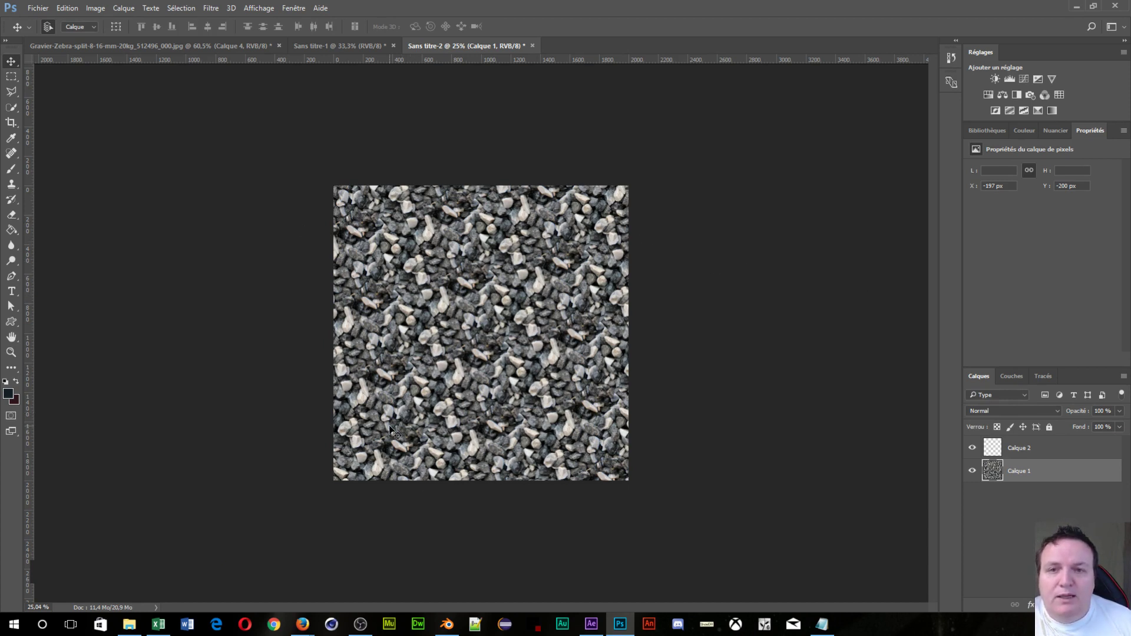
# Step: Free-transform Calque 1 down to about 85.8%, rotate it about -5.5° and apply the transformation
pyautogui.scroll(2, 391, 439)
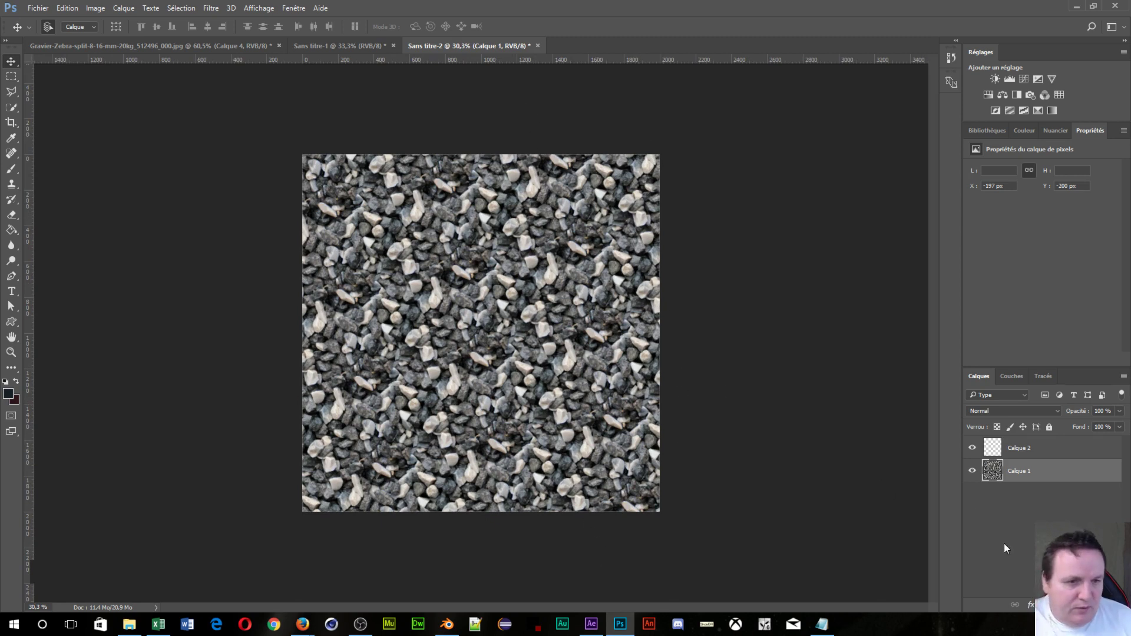
pyautogui.scroll(-2, 777, 387)
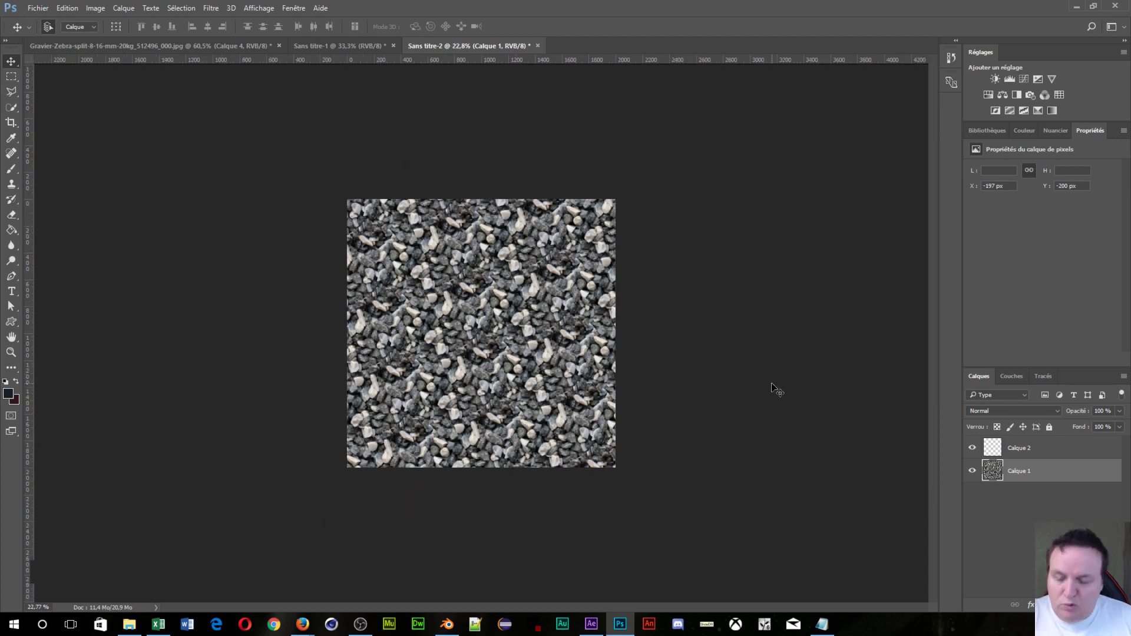
pyautogui.hotkey('ctrl', 't')
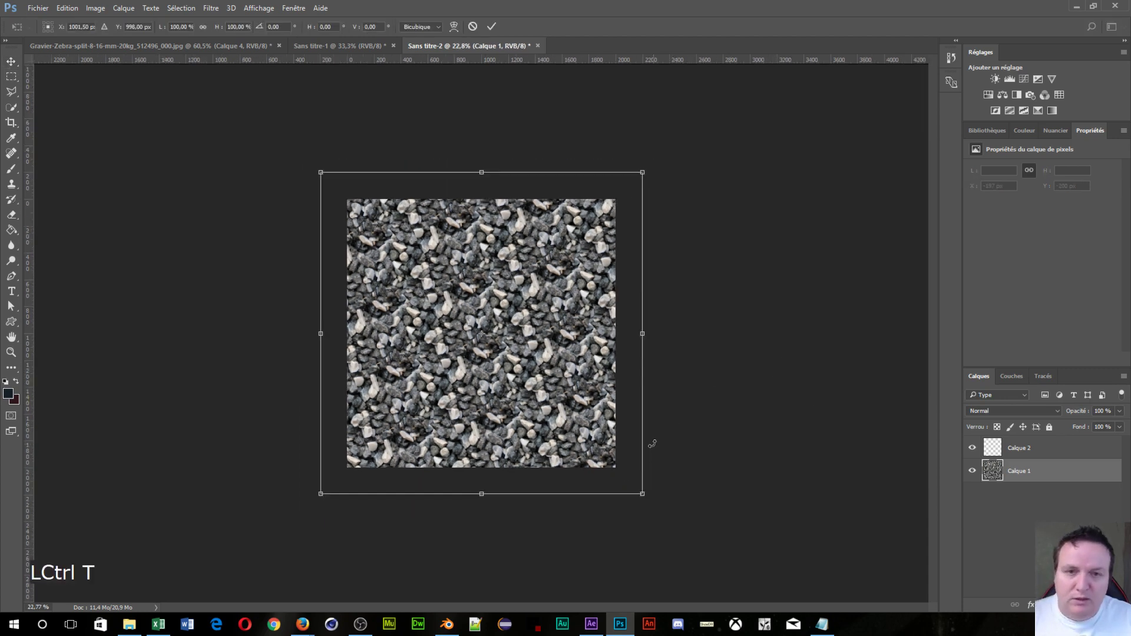
pyautogui.moveTo(642, 494); pyautogui.dragTo(618, 474)
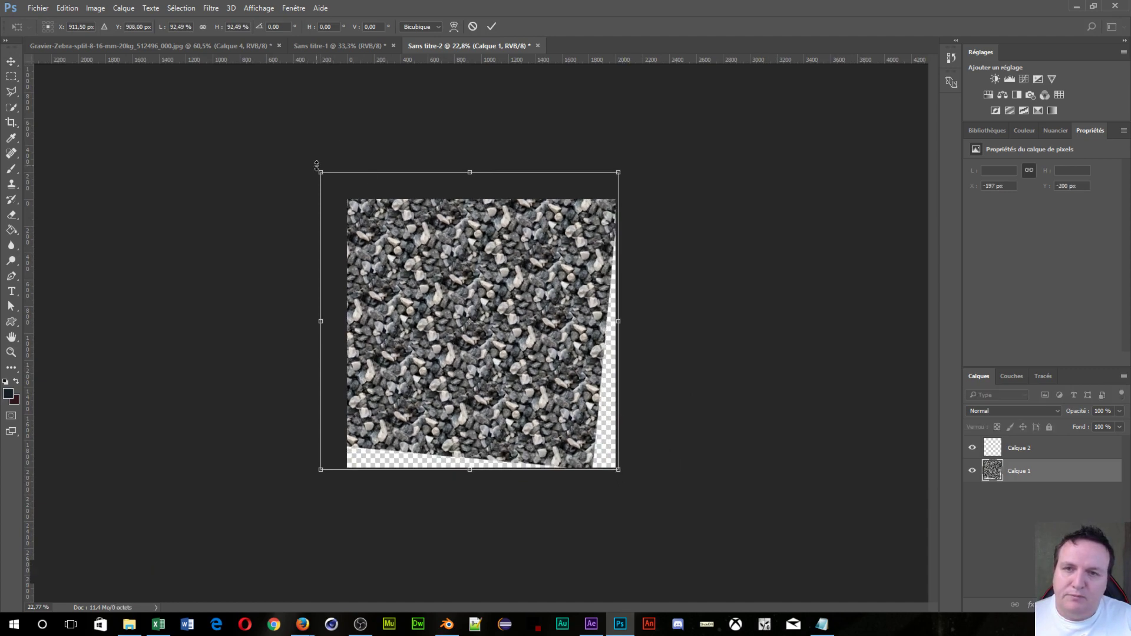
pyautogui.moveTo(317, 170); pyautogui.dragTo(335, 193)
pyautogui.moveTo(667, 195); pyautogui.dragTo(645, 182)
pyautogui.press('shift')
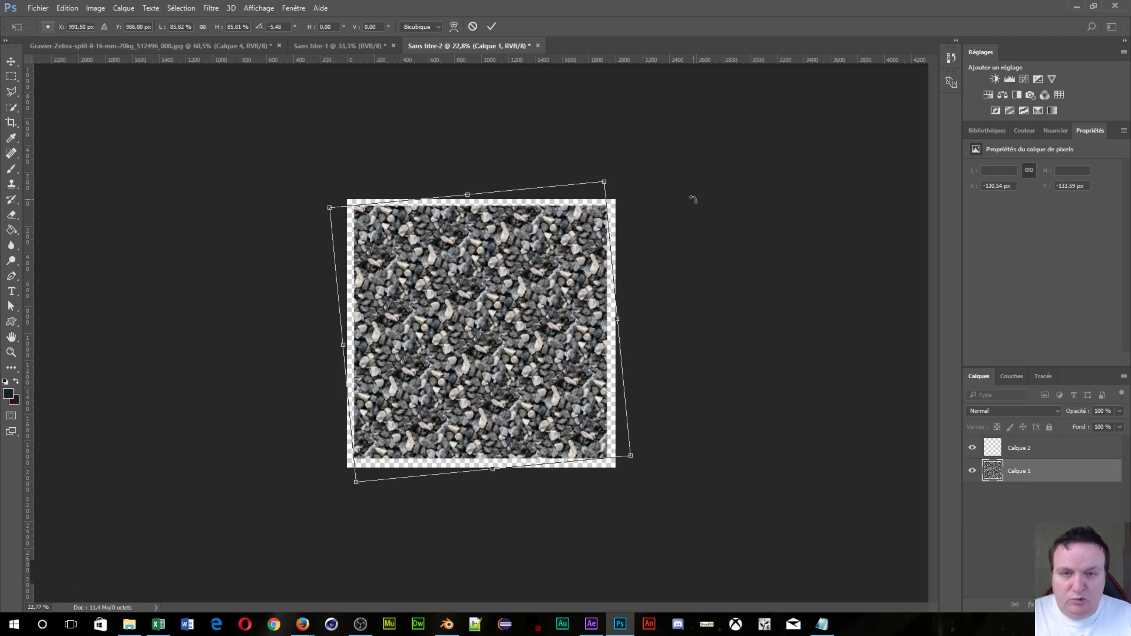
pyautogui.press('Return')
# Step: Enlarge Calque 1 proportionally to about 106.25% with Free Transform so the gravel reaches the canvas edges, and apply it
pyautogui.hotkey('ctrl', 't')
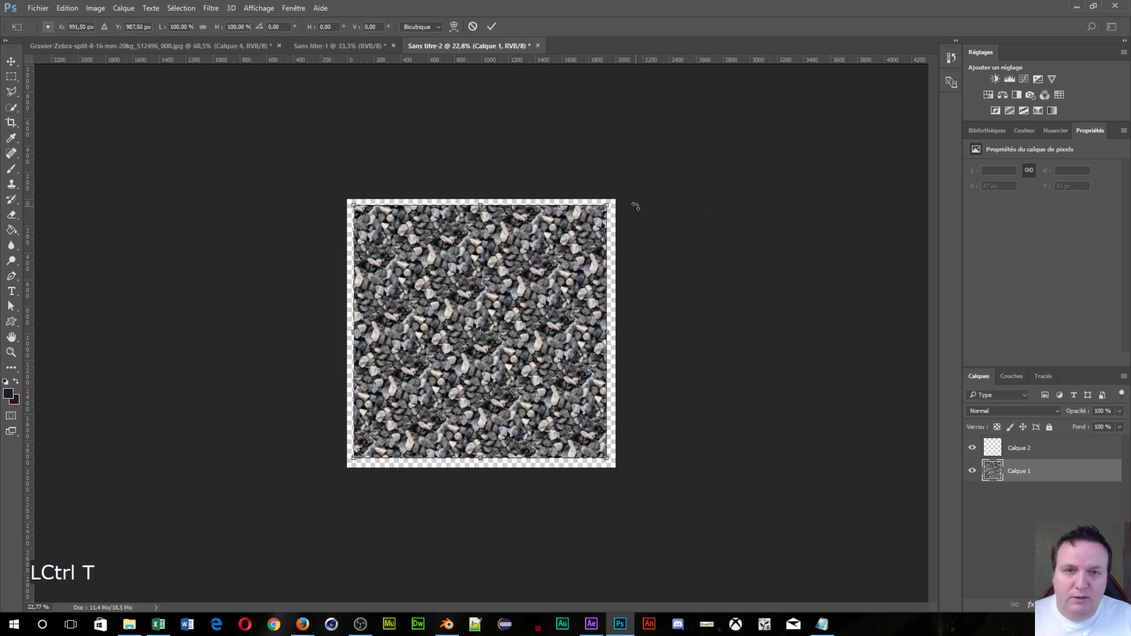
pyautogui.press('shift')
pyautogui.moveTo(607, 205); pyautogui.dragTo(615, 202)
pyautogui.press('shift')
pyautogui.moveTo(611, 456); pyautogui.dragTo(610, 459)
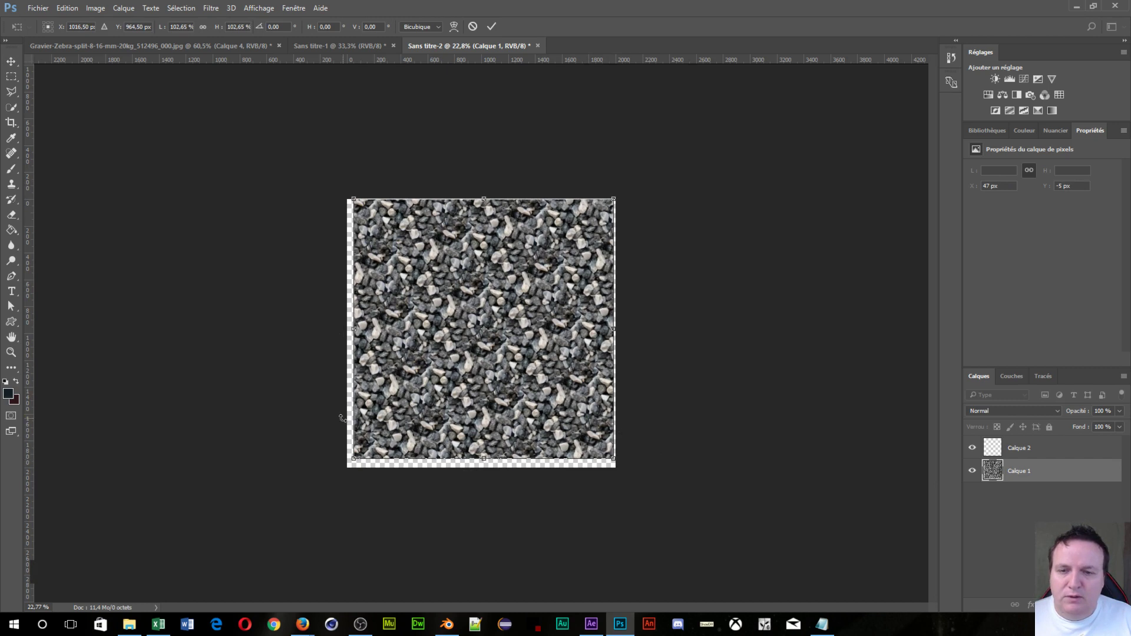
pyautogui.press('shift')
pyautogui.moveTo(355, 458); pyautogui.dragTo(351, 468)
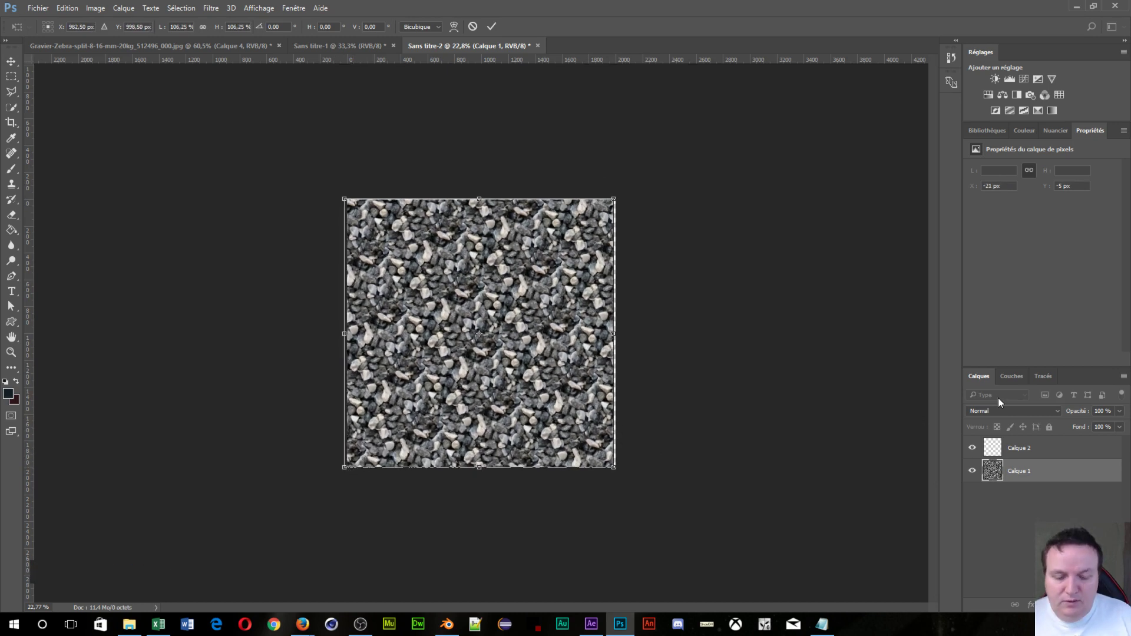
pyautogui.press('Return')
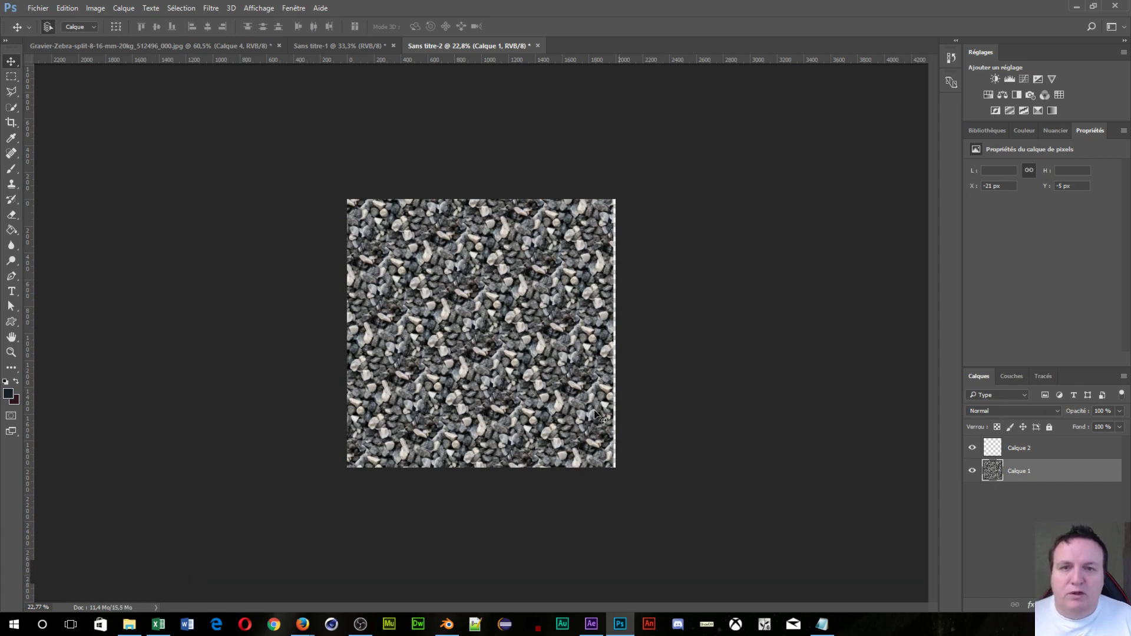
# Step: Move Calque 1 horizontally to X 0 px so it covers the transparent strip along the canvas edge, and deselect the layer
pyautogui.hotkey('ctrl', '+')
pyautogui.hotkey('ctrl', '+')
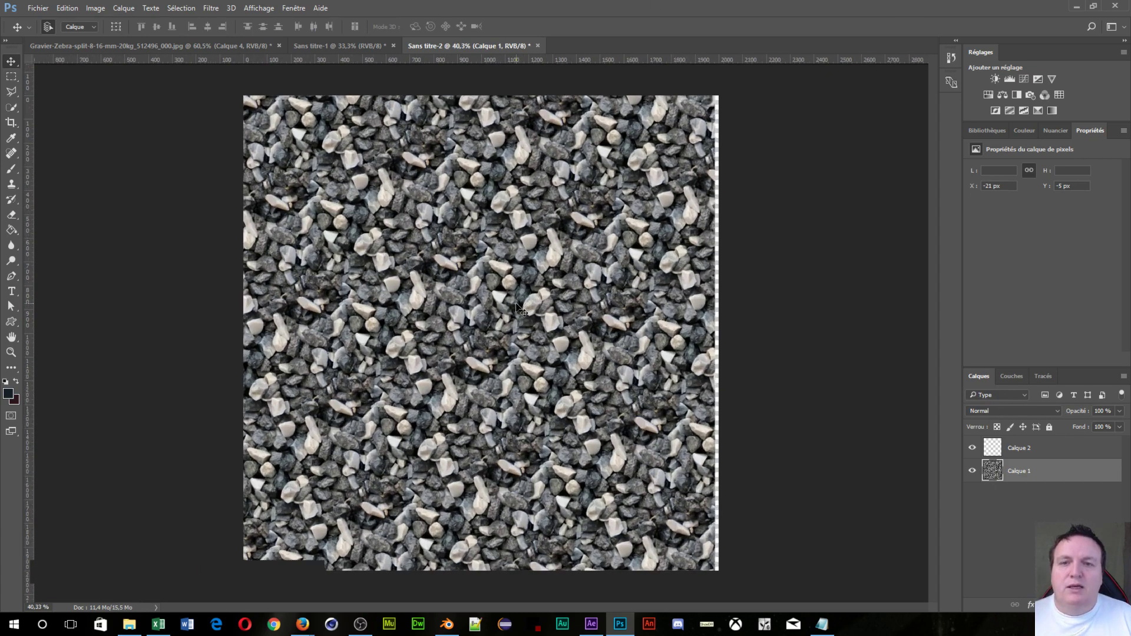
pyautogui.scroll(1, 520, 310)
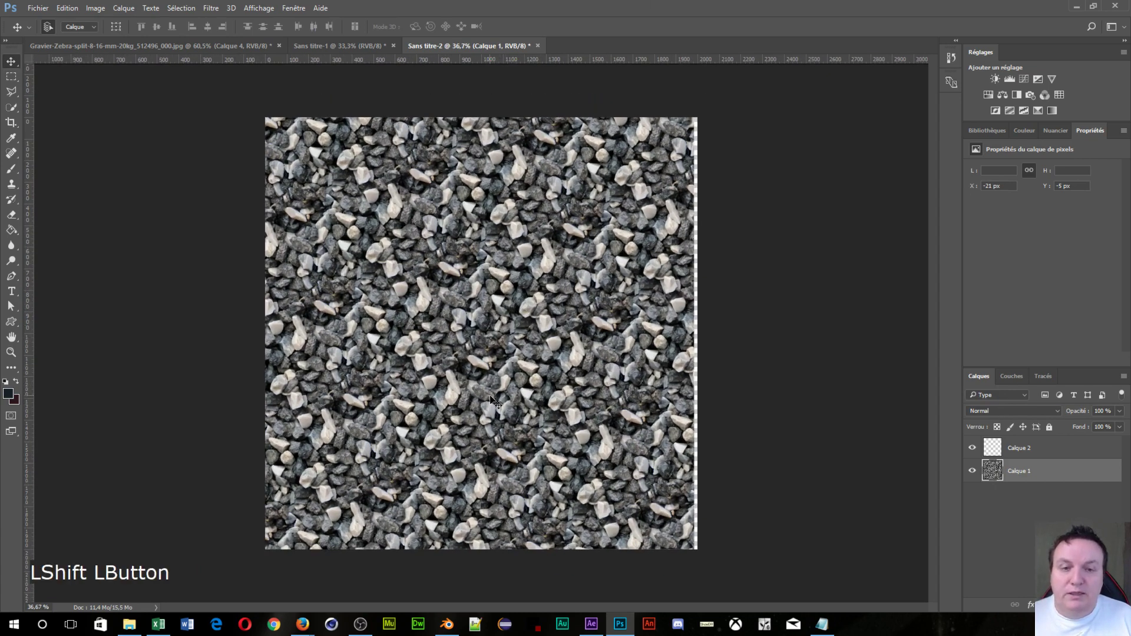
pyautogui.keyDown('shift'); pyautogui.moveTo(491, 398); pyautogui.dragTo(494, 398); pyautogui.keyUp('shift')
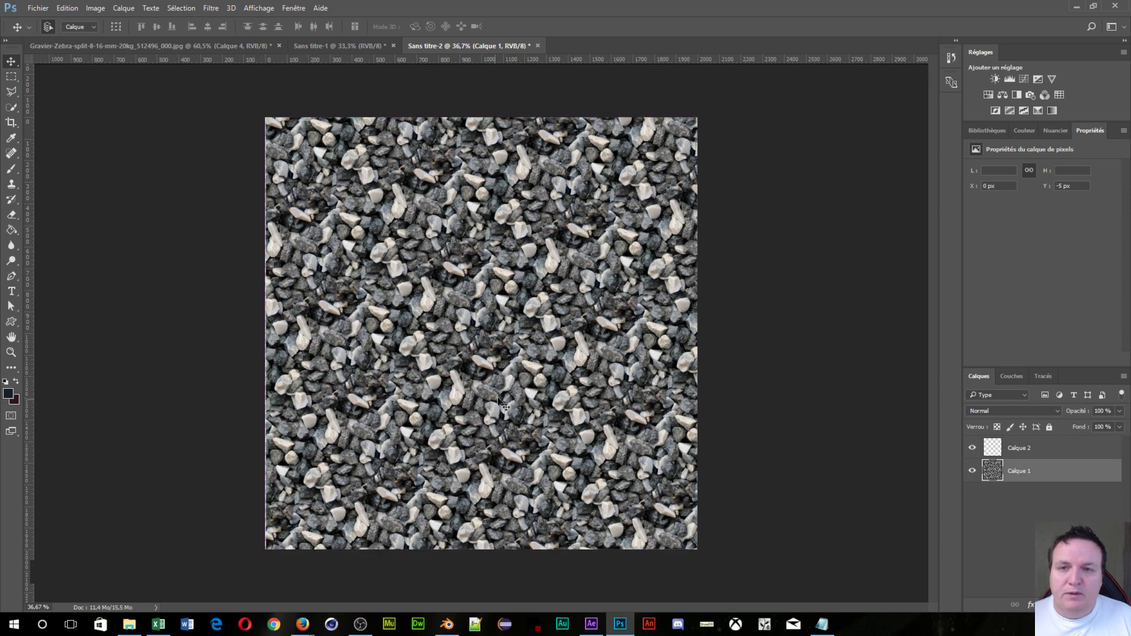
pyautogui.click(867, 256)
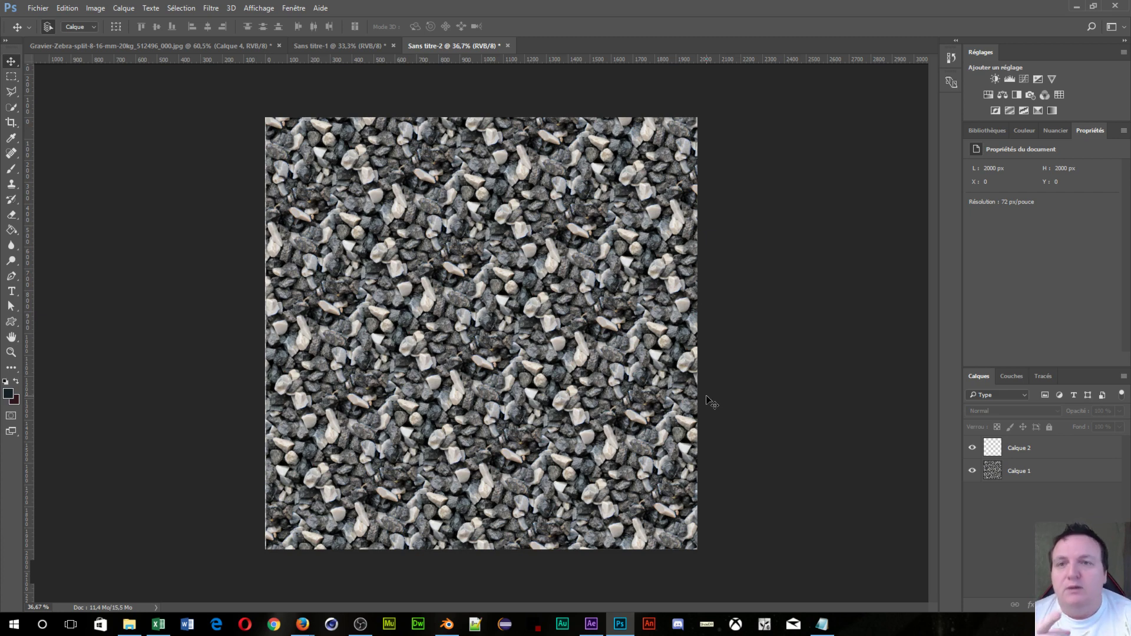
# Step: Start a Save As of the original Gravier-Zebra document and choose the Textures folder on the Bureau as destination
pyautogui.click(334, 45)
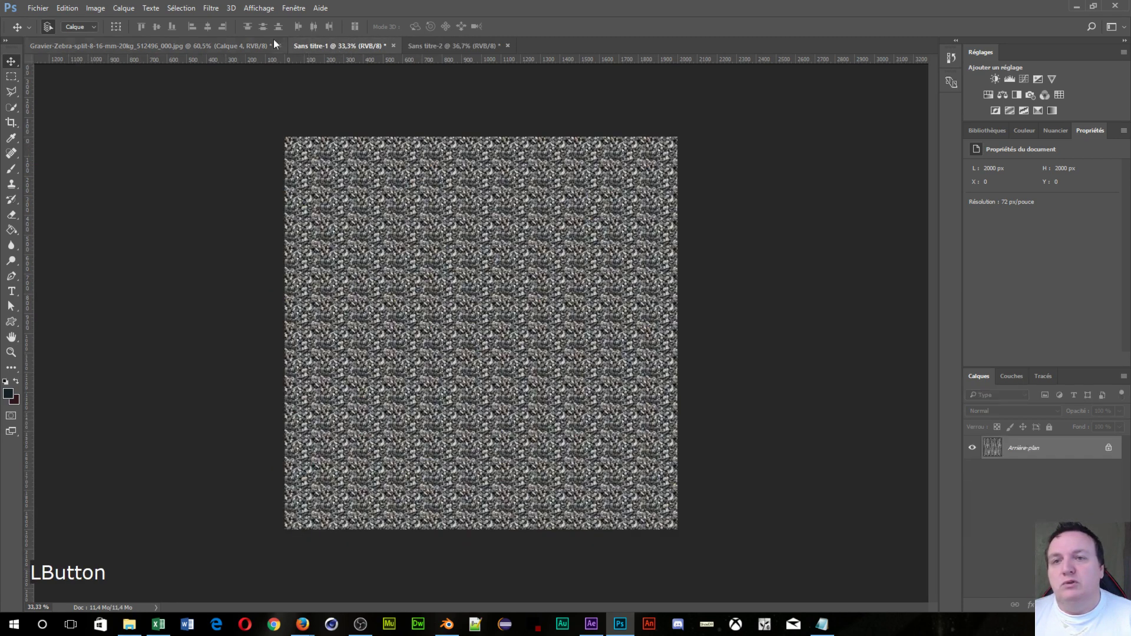
pyautogui.click(237, 46)
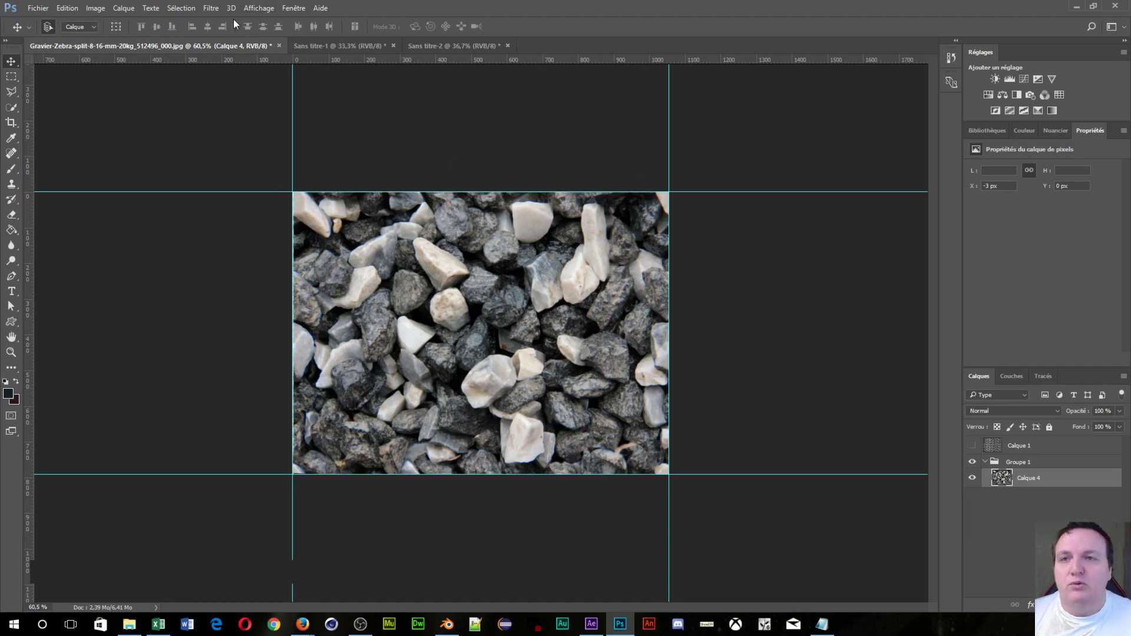
pyautogui.click(39, 9)
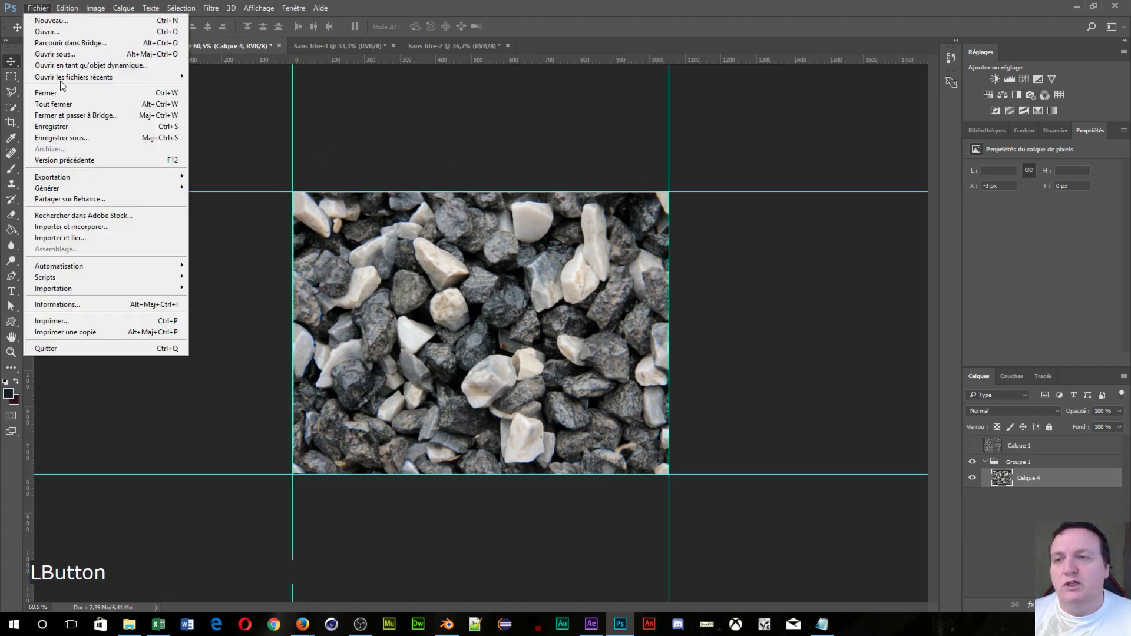
pyautogui.click(91, 138)
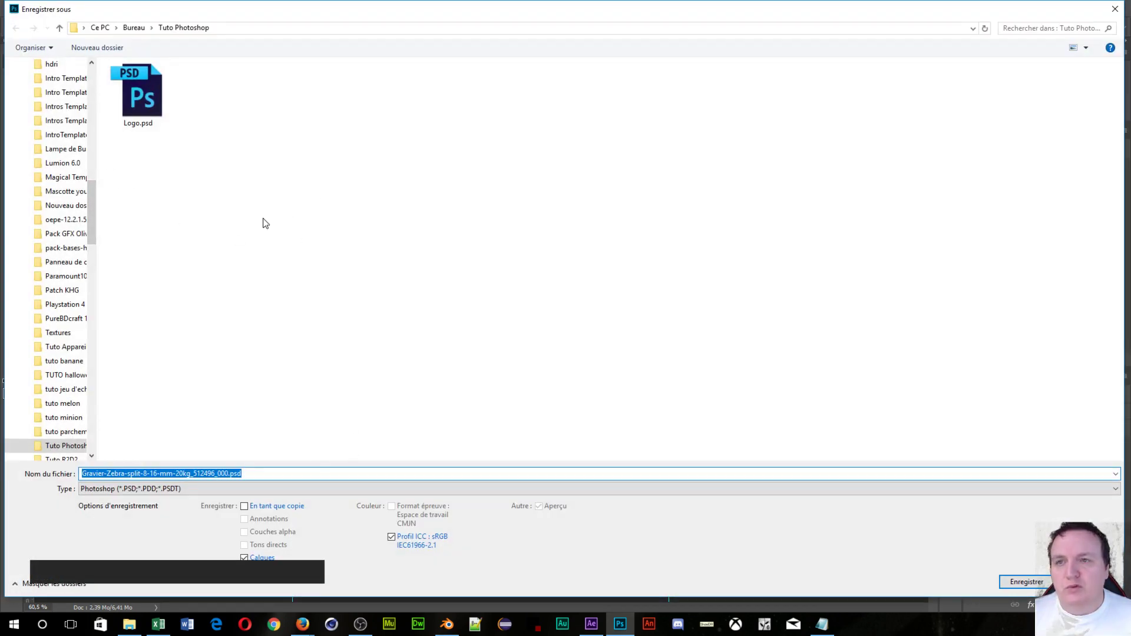
pyautogui.click(151, 27)
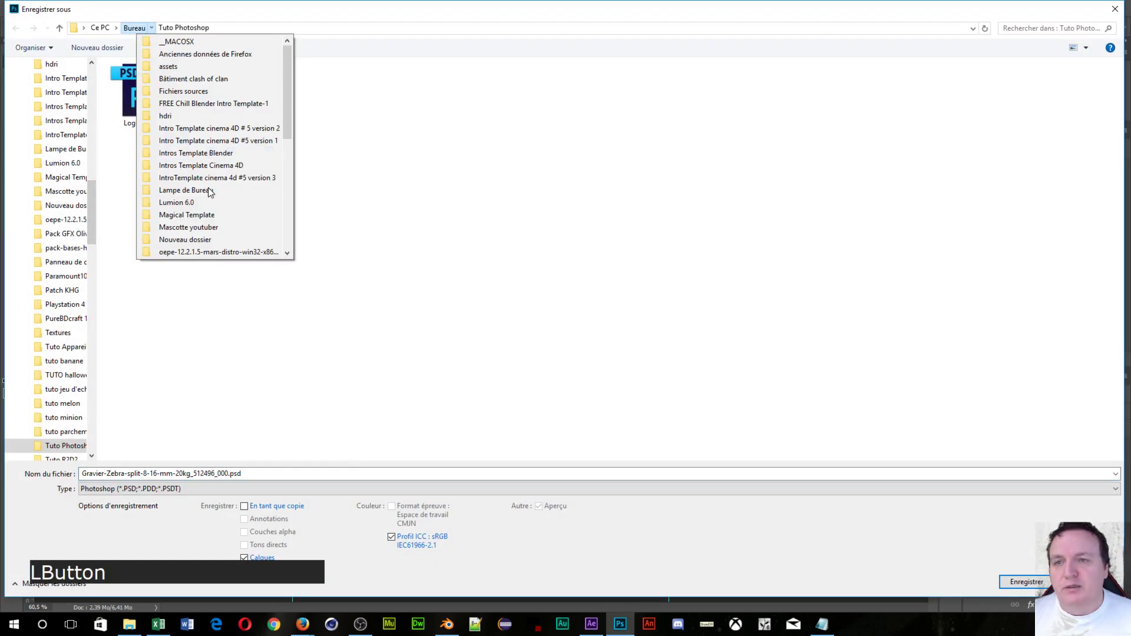
pyautogui.click(356, 96)
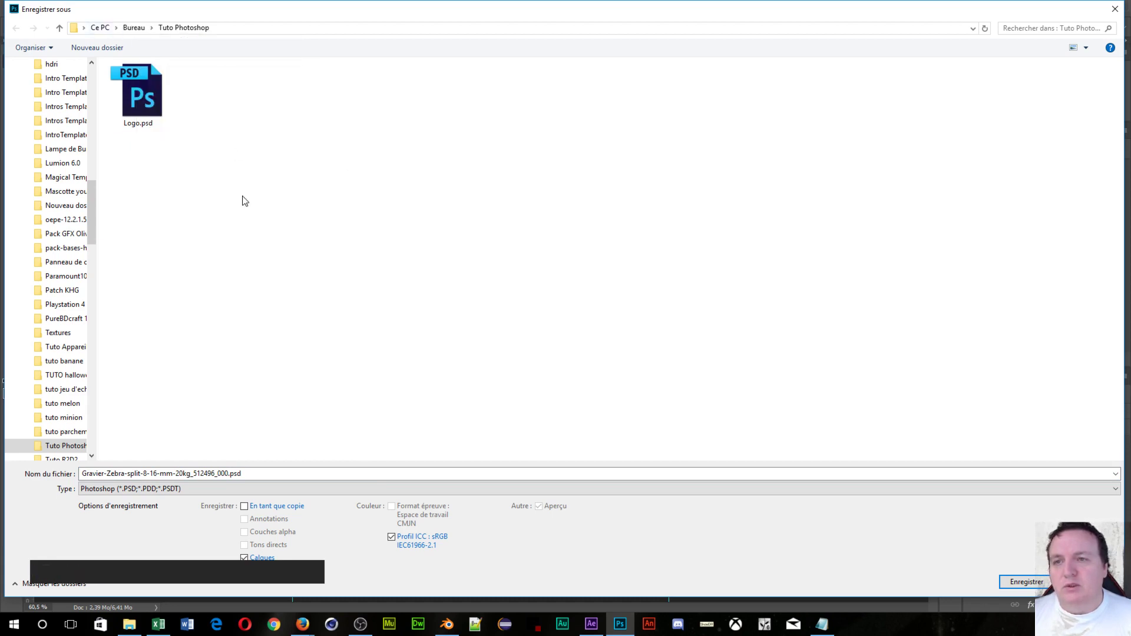
pyautogui.click(152, 27)
pyautogui.click(201, 97)
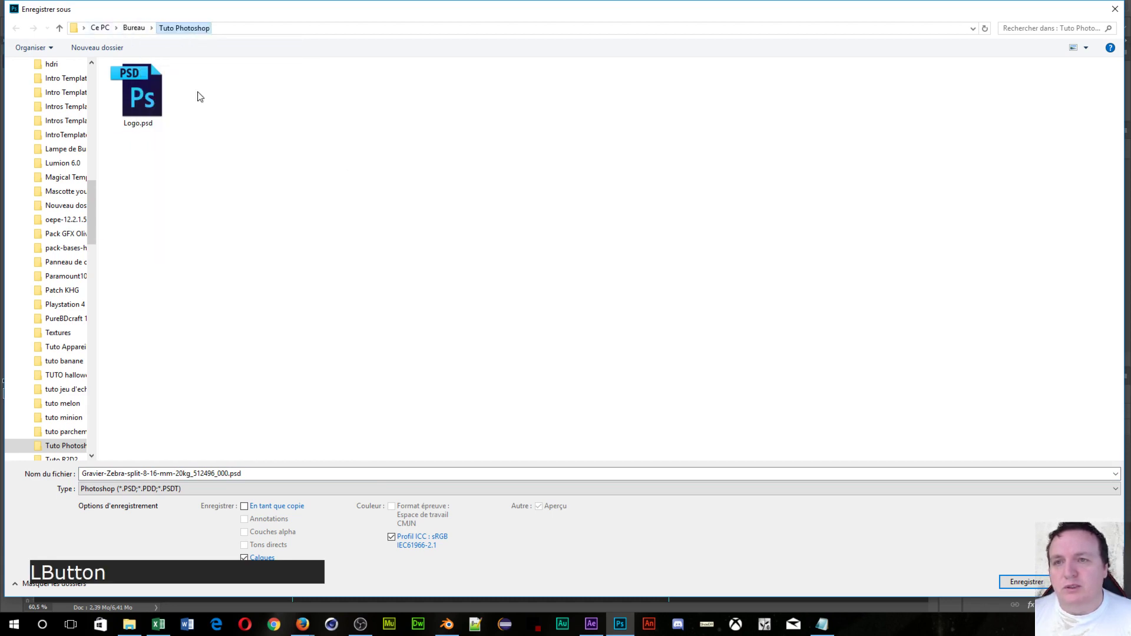
pyautogui.click(152, 27)
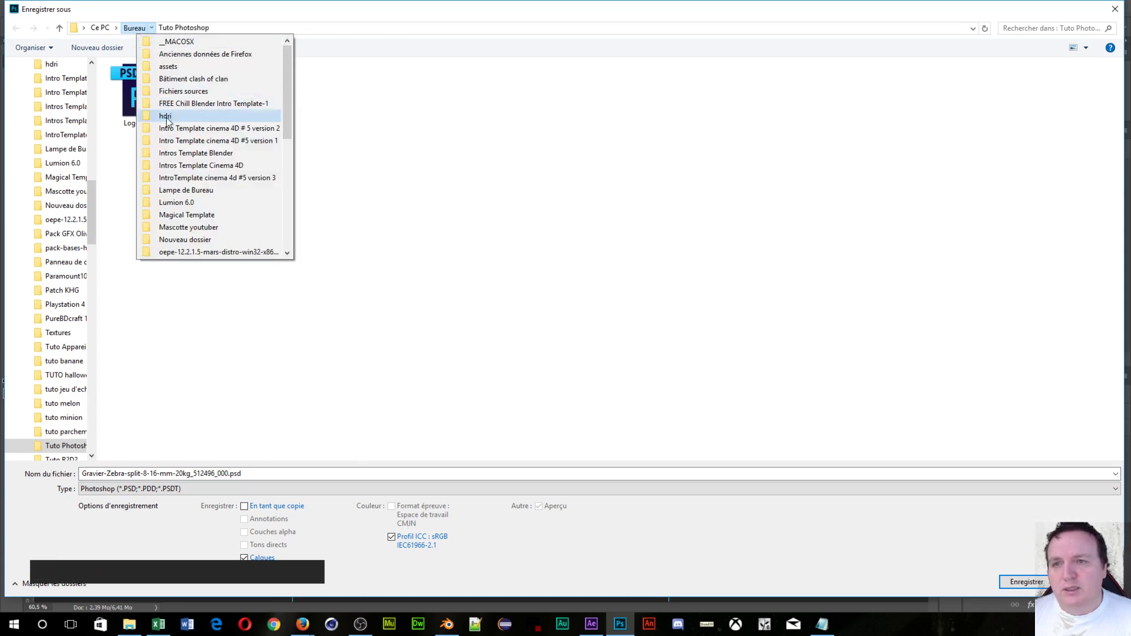
pyautogui.scroll(-4, 179, 143)
pyautogui.scroll(-2, 178, 143)
pyautogui.click(196, 206)
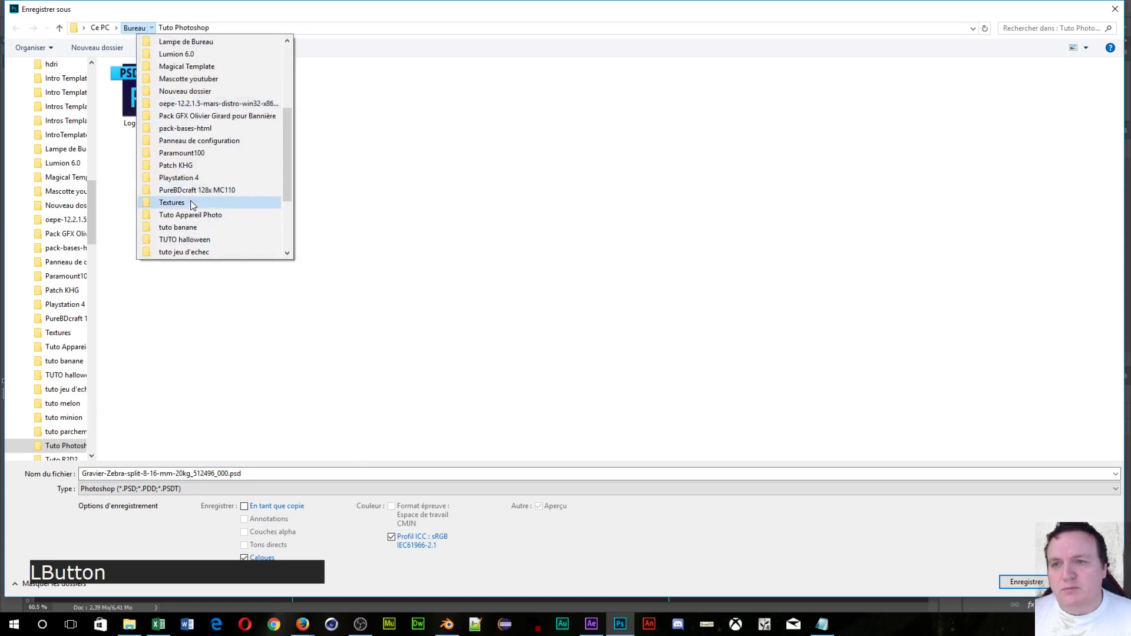
# Step: Create a new folder named Gravier inside the Textures folder and open it
pyautogui.rightClick(157, 197)
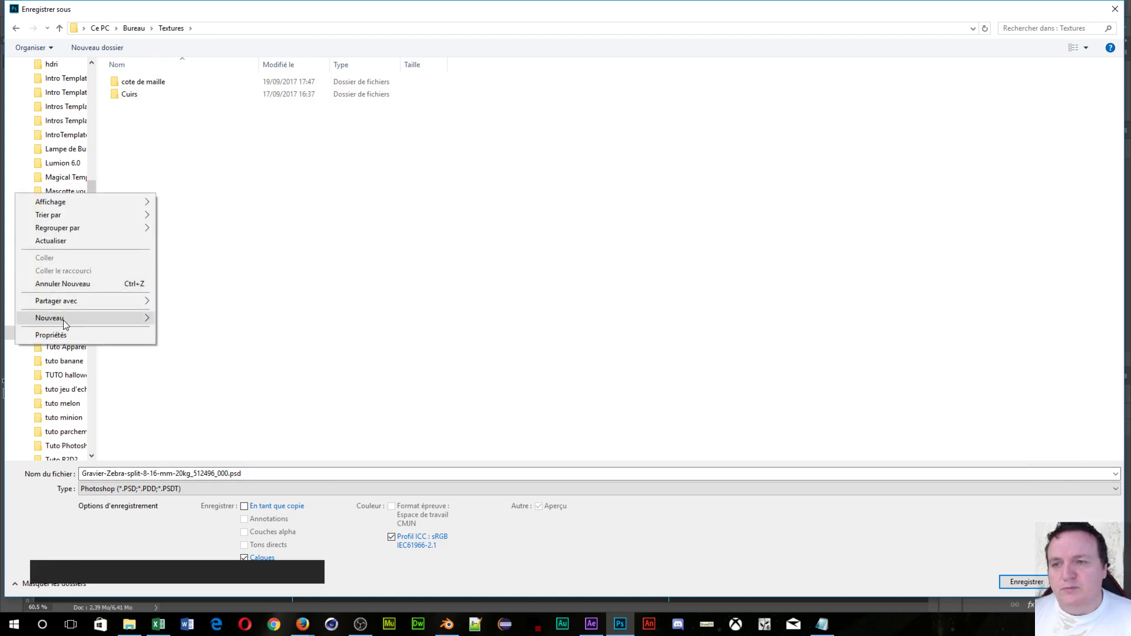
pyautogui.moveTo(63, 318)
pyautogui.click(206, 320)
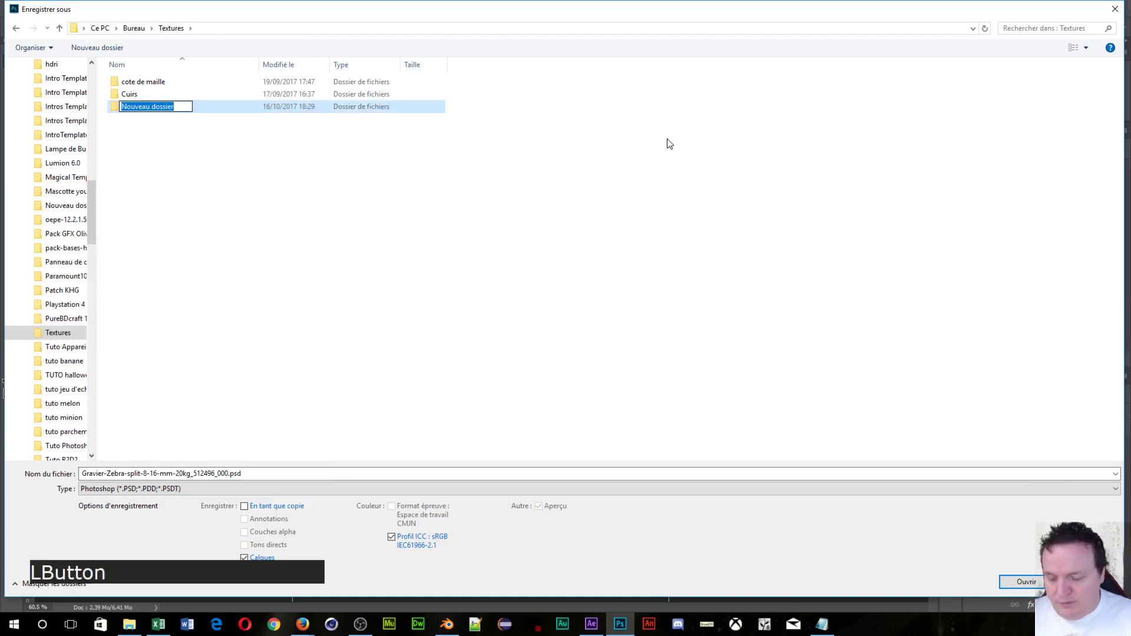
pyautogui.write('Gravier')
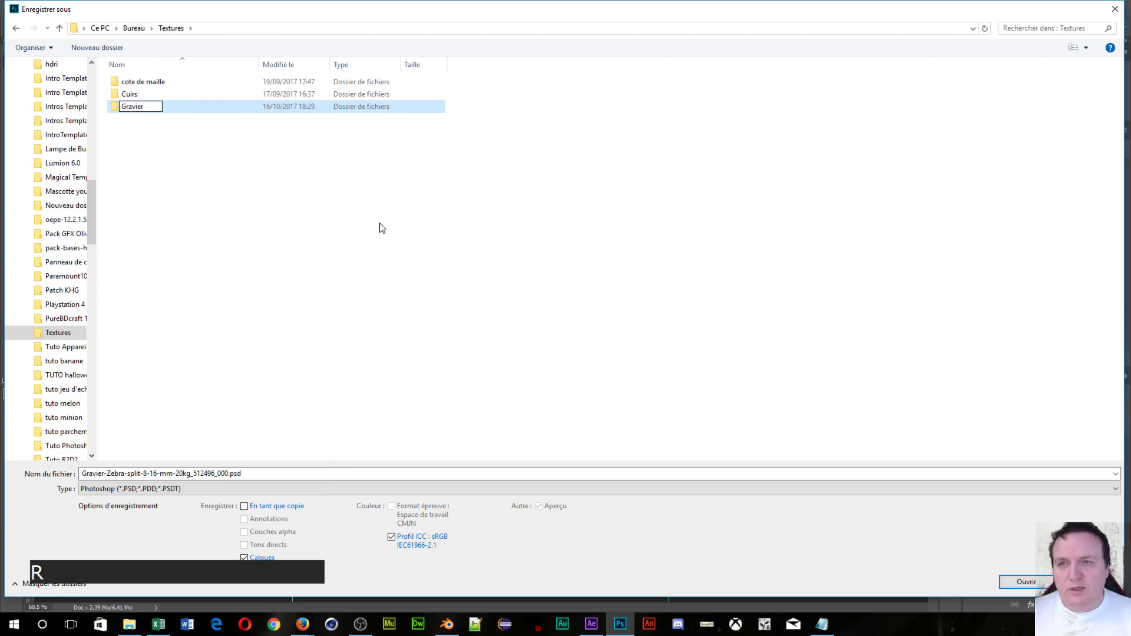
pyautogui.click(345, 227)
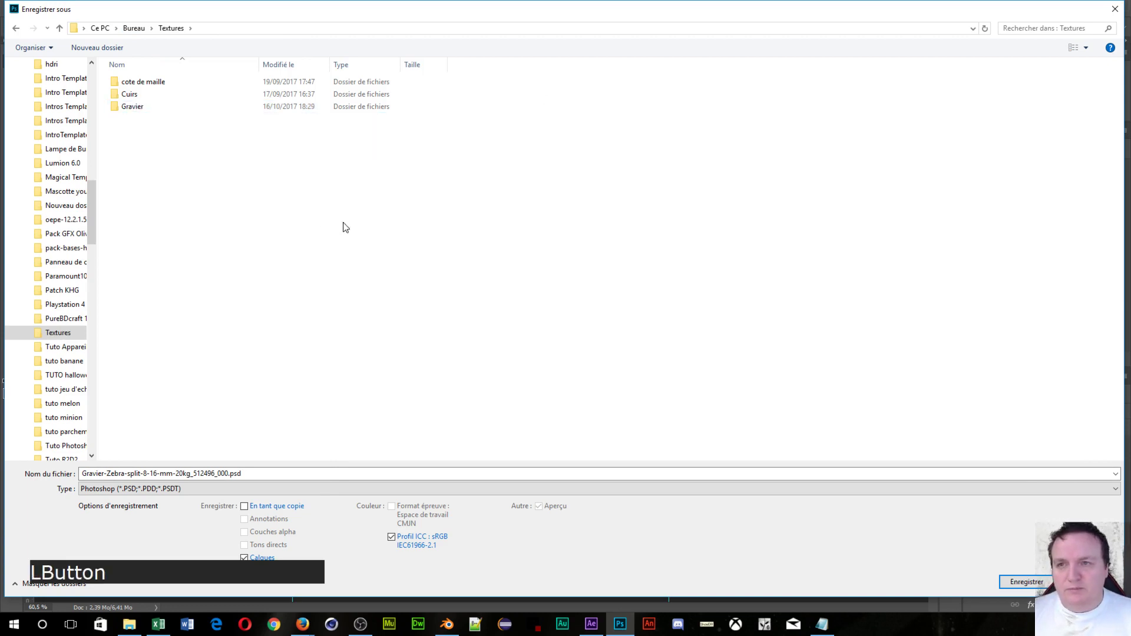
pyautogui.doubleClick(142, 109)
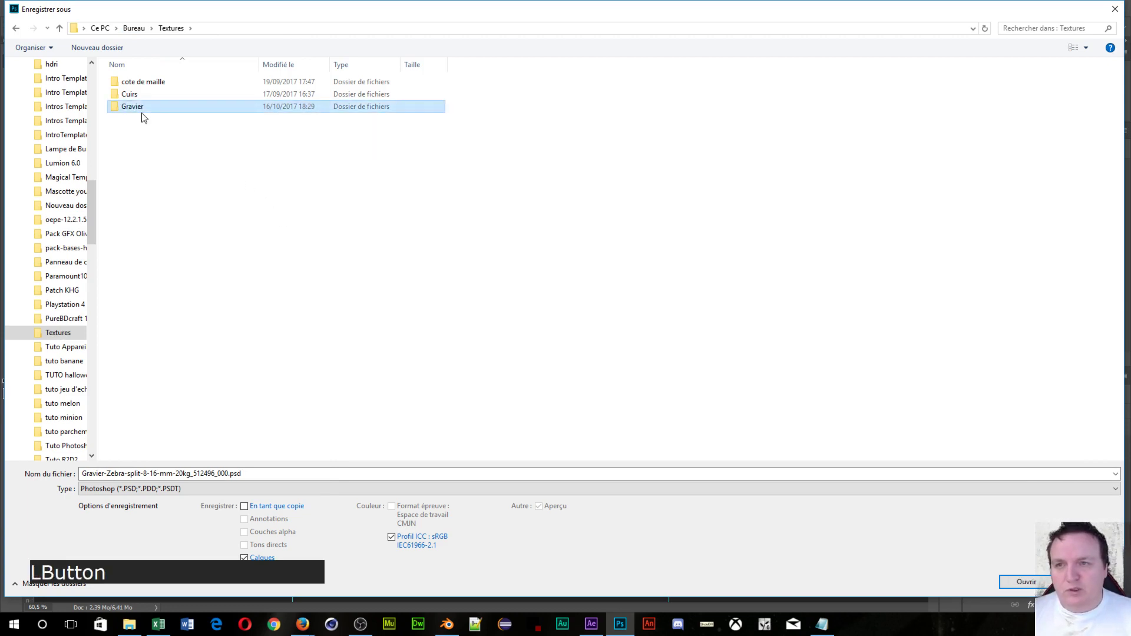
# Step: Name the file "gravier seamless", set its format to JPEG and save it in the Gravier folder
pyautogui.doubleClick(260, 472)
pyautogui.write('grav')
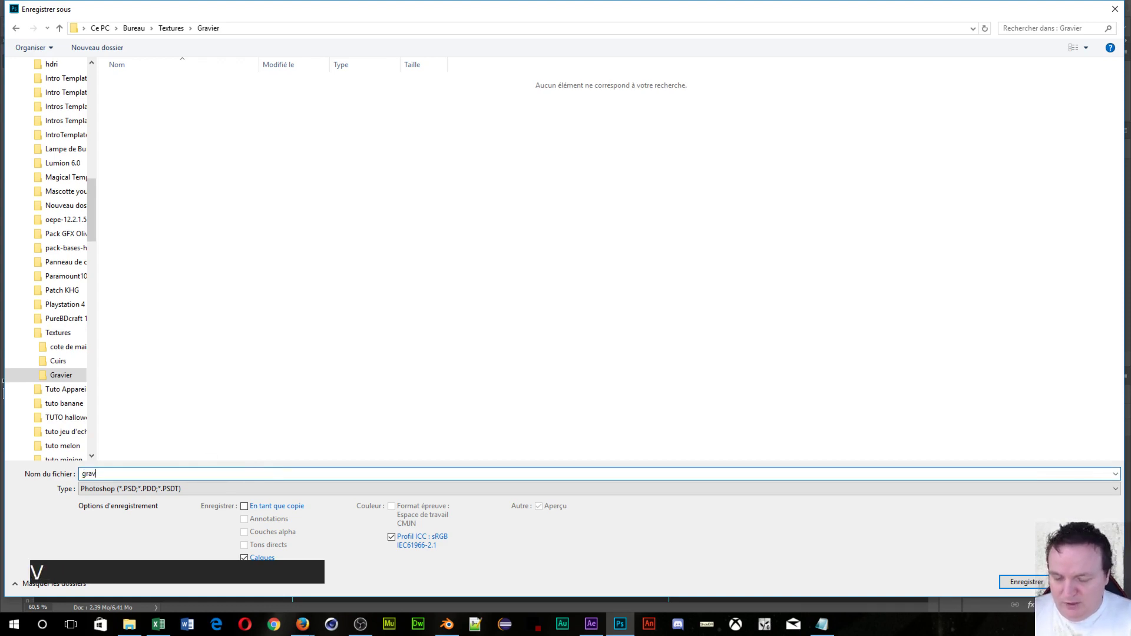
pyautogui.write('ier seamless')
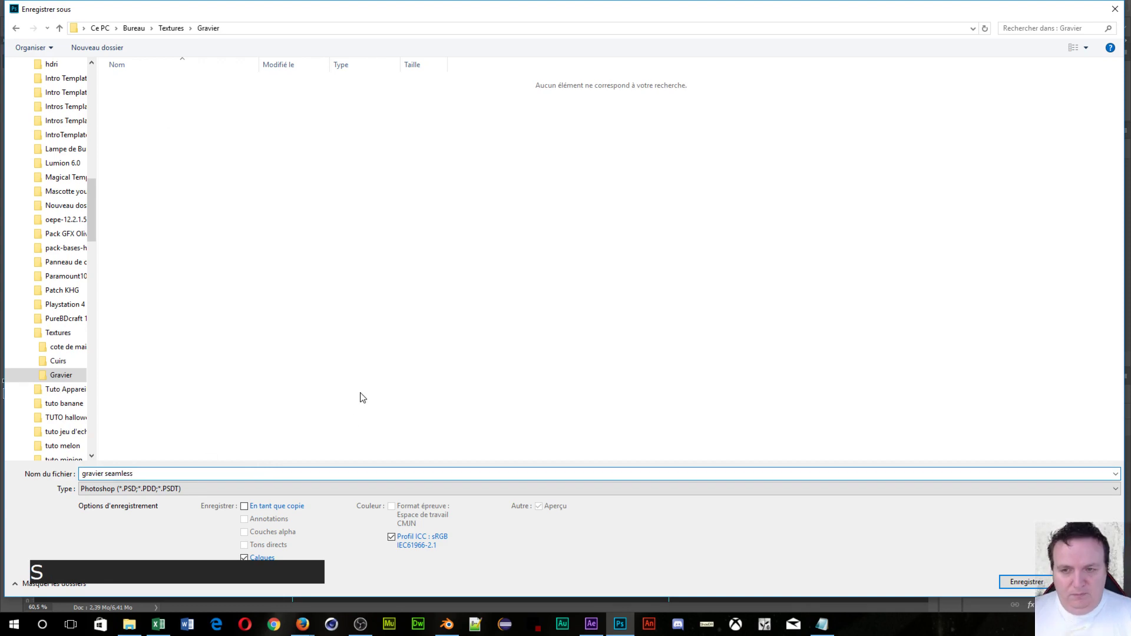
pyautogui.click(831, 488)
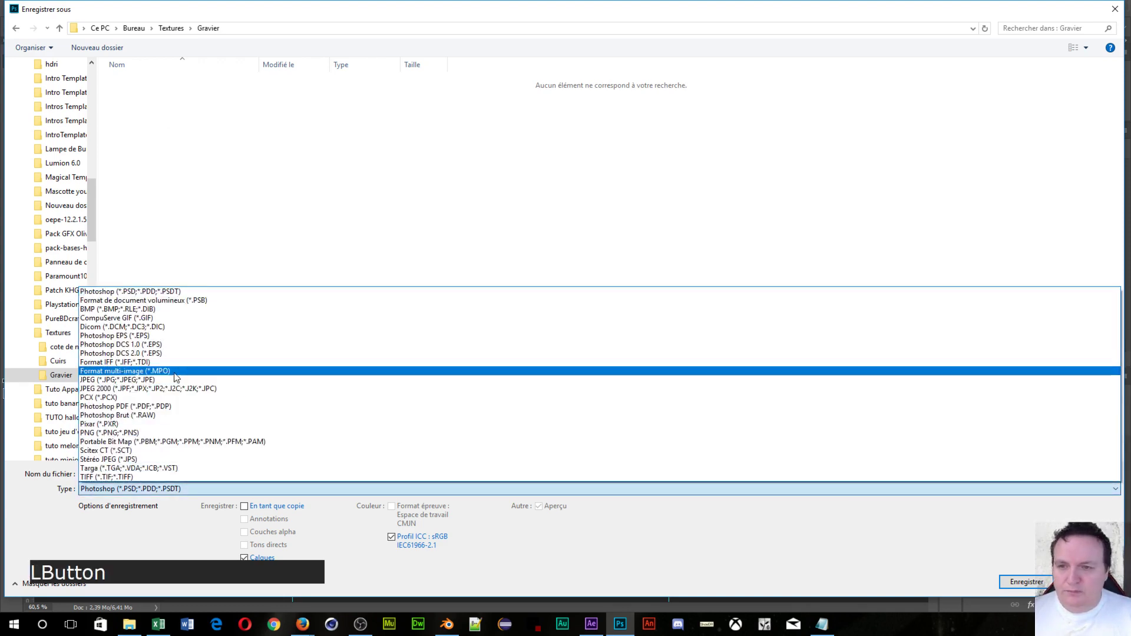
pyautogui.click(173, 381)
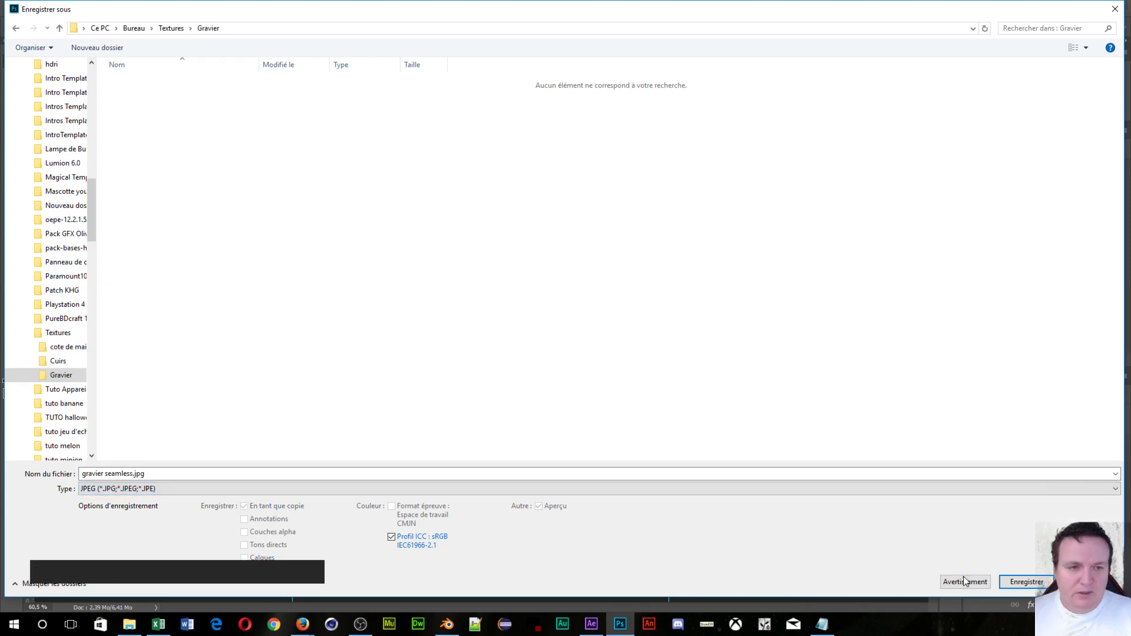
pyautogui.click(1022, 581)
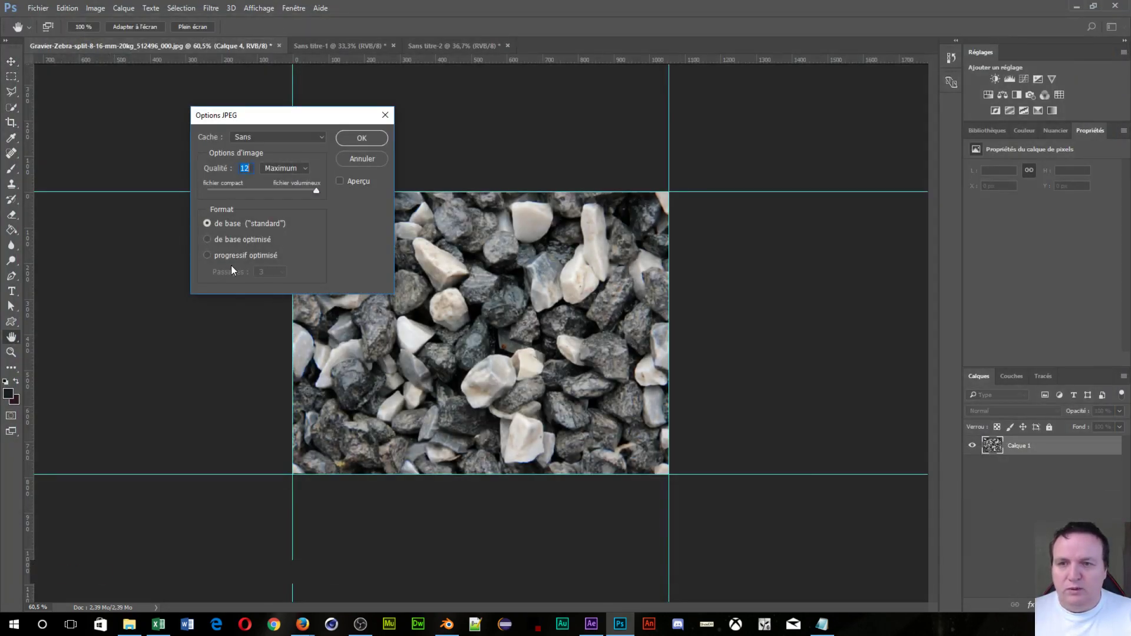
# Step: Set the JPEG format to progressif optimisé with 5 passages and confirm the export options
pyautogui.click(220, 250)
pyautogui.click(281, 274)
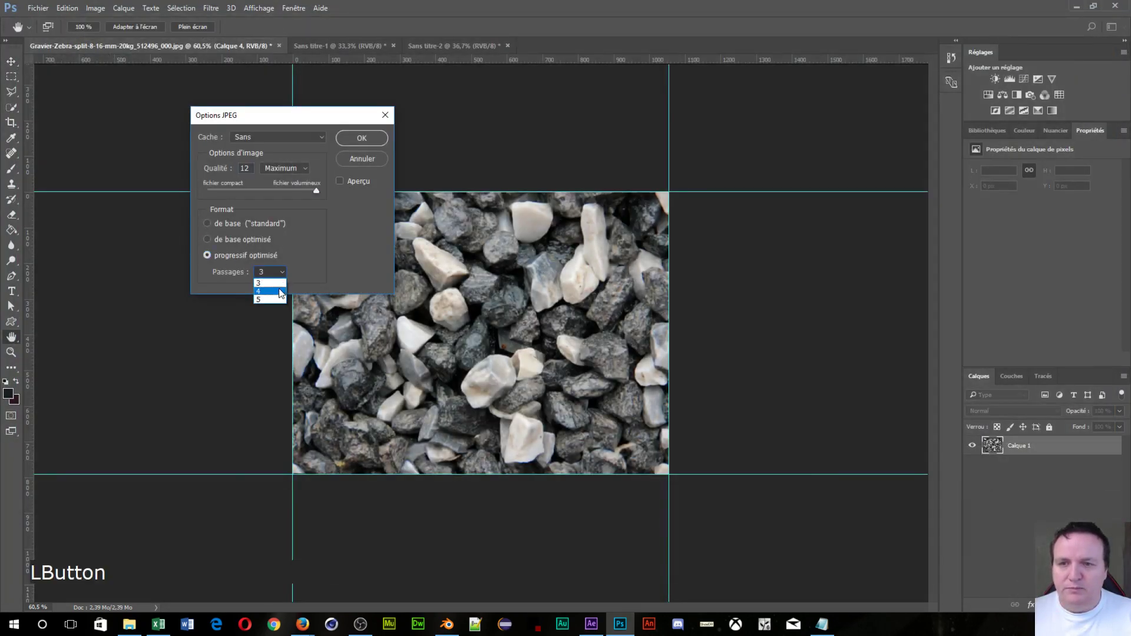
pyautogui.click(280, 300)
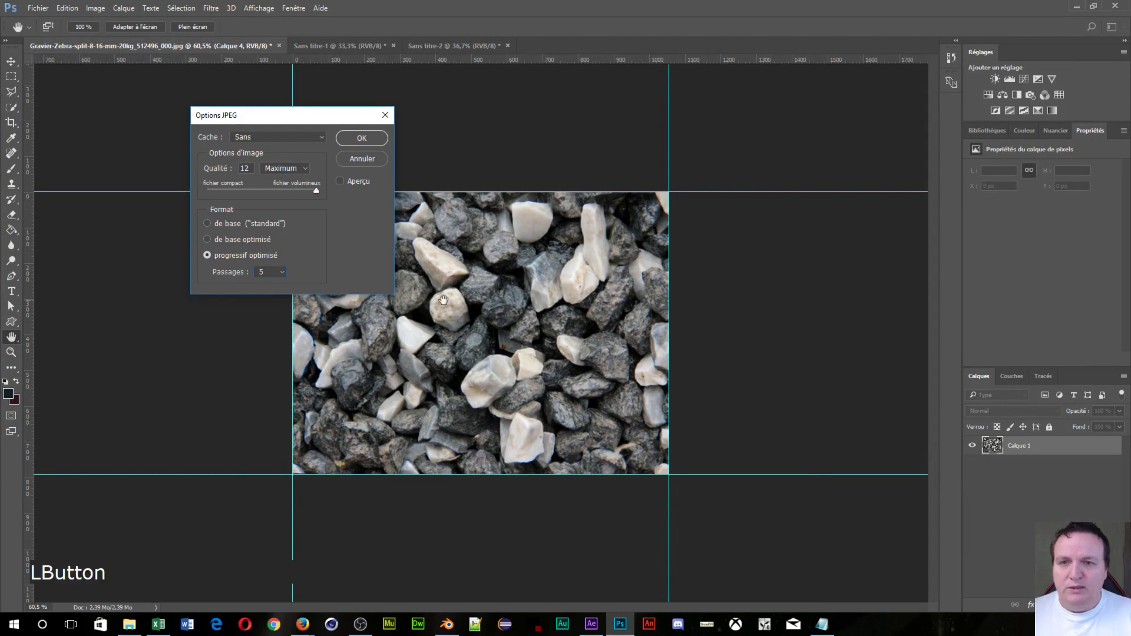
pyautogui.click(377, 142)
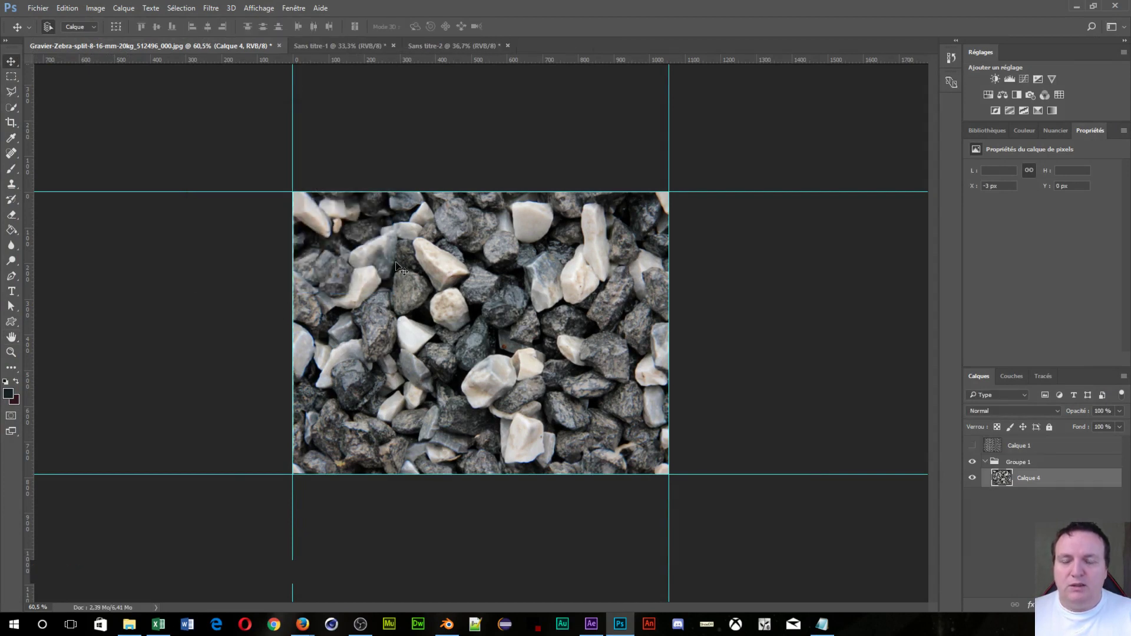
# Step: Generate a normal map from Calque 4 with contrast details of 42% Faible, 40% Moyenne and 72% Elevée
pyautogui.click(218, 9)
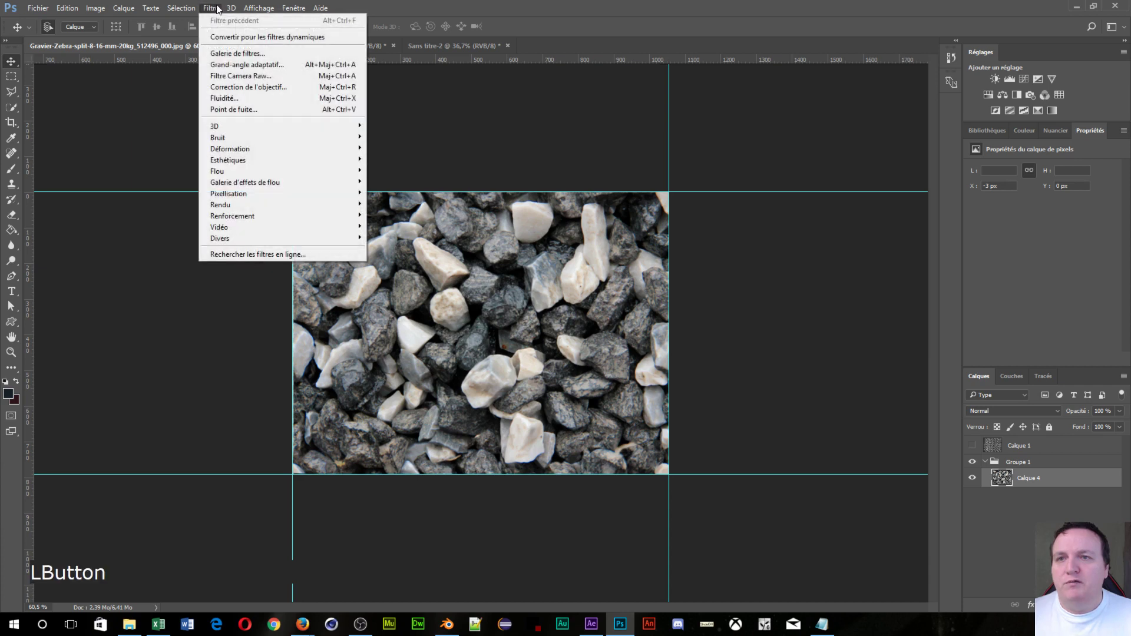
pyautogui.moveTo(224, 126)
pyautogui.click(189, 127)
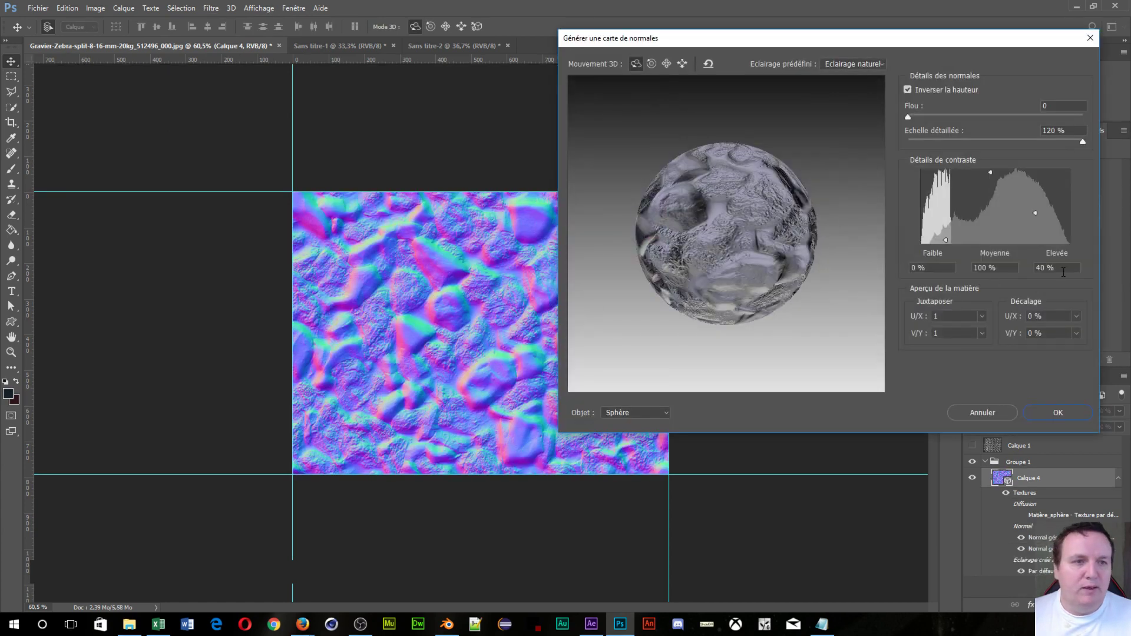
pyautogui.moveTo(1049, 258)
pyautogui.mouseDown()
pyautogui.moveTo(1037, 259)
pyautogui.moveTo(1067, 258)
pyautogui.mouseUp()
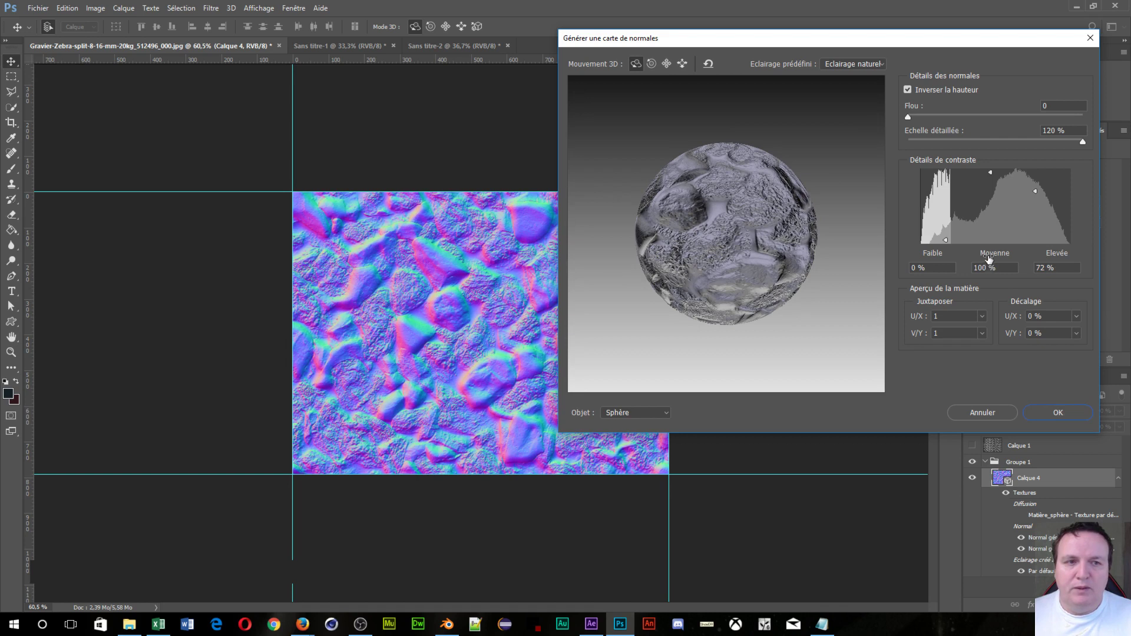
pyautogui.moveTo(989, 258)
pyautogui.mouseDown()
pyautogui.moveTo(932, 255)
pyautogui.moveTo(966, 273)
pyautogui.moveTo(939, 277)
pyautogui.moveTo(951, 276)
pyautogui.mouseUp()
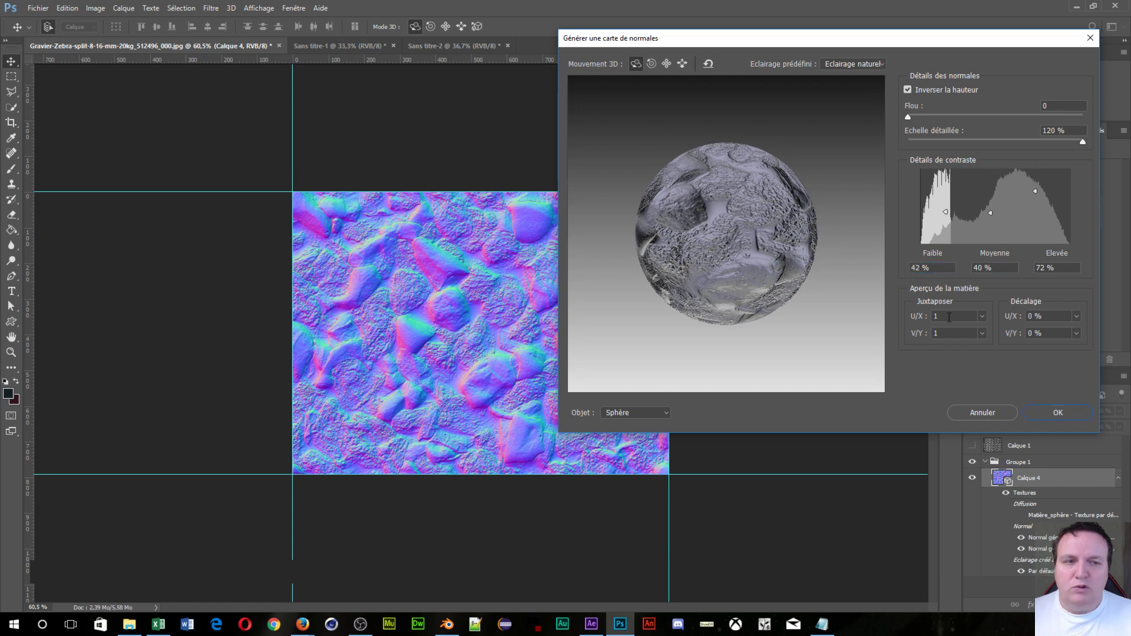
pyautogui.click(1058, 412)
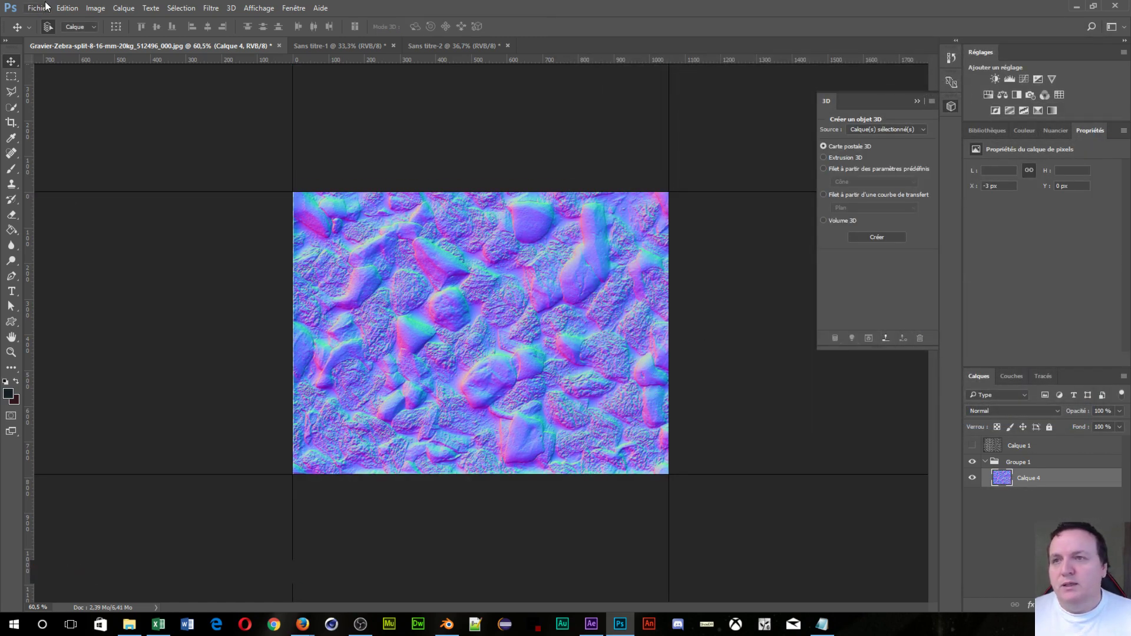
# Step: Start saving the normal map under a new name with JPEG as the file format
pyautogui.click(47, 7)
pyautogui.click(68, 135)
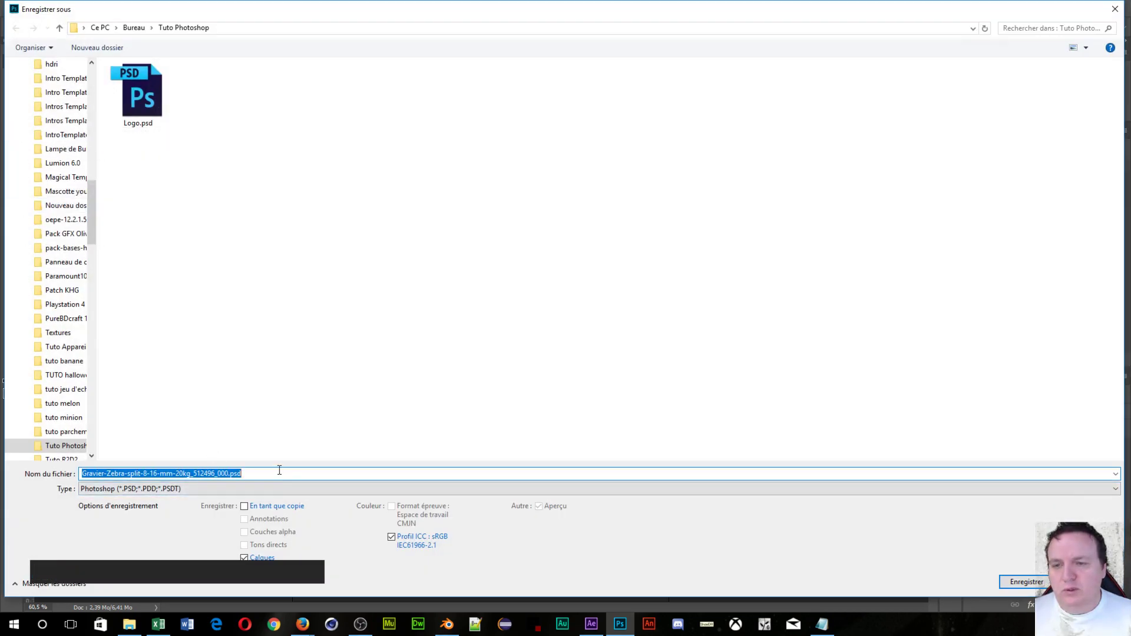
pyautogui.click(278, 489)
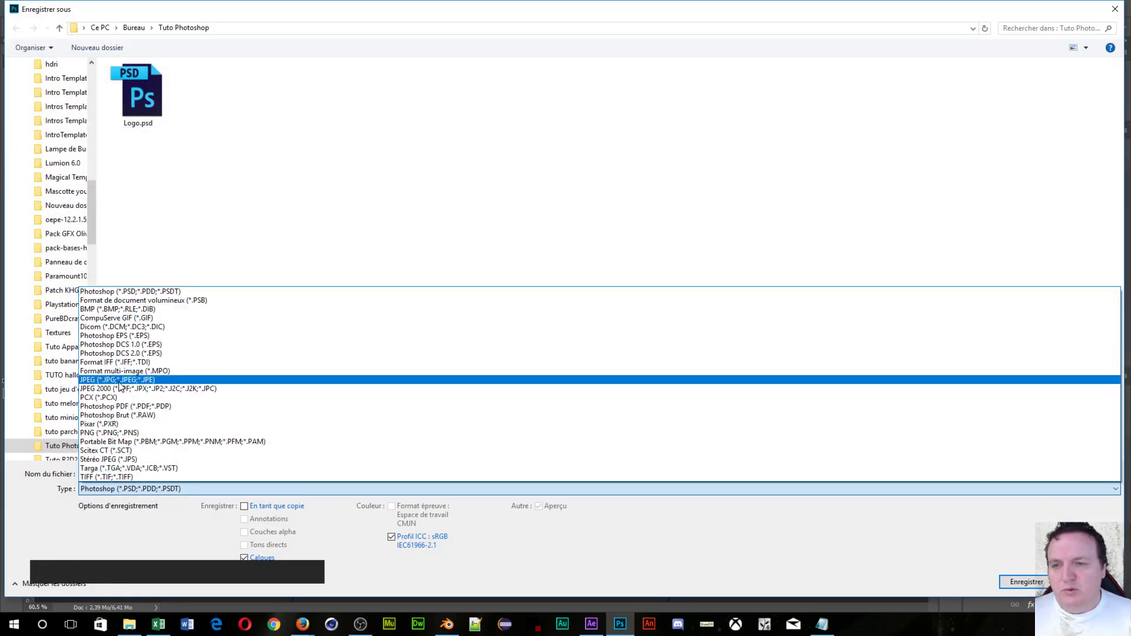
pyautogui.click(120, 386)
pyautogui.click(249, 91)
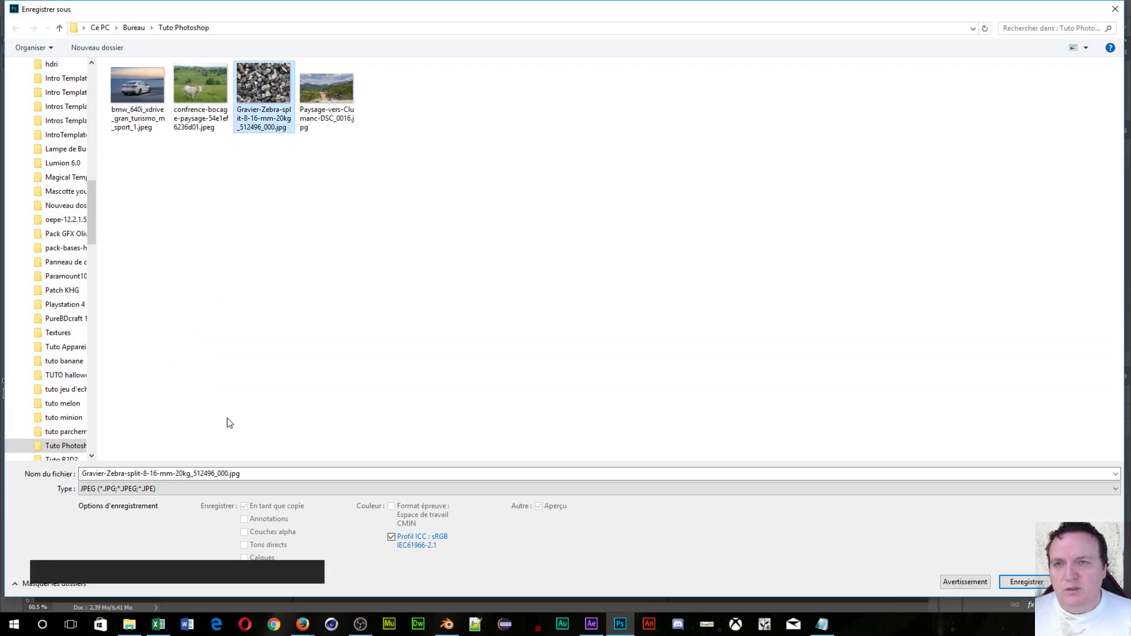
pyautogui.click(292, 473)
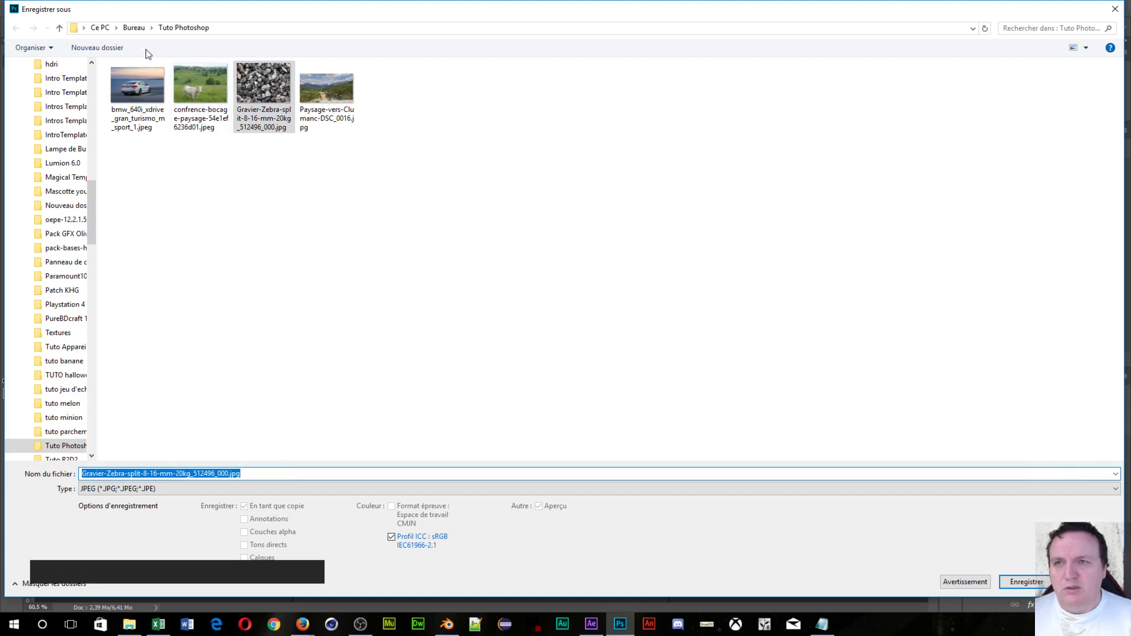
# Step: Choose the Gravier folder inside the desktop's Textures folder as the save location
pyautogui.click(152, 28)
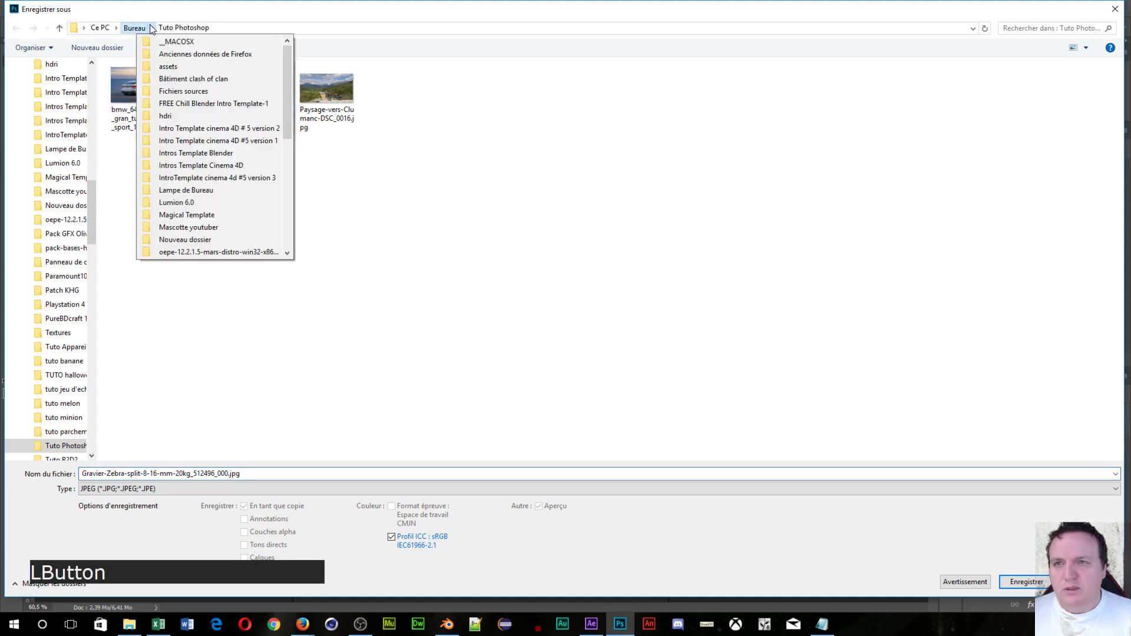
pyautogui.scroll(-4, 192, 201)
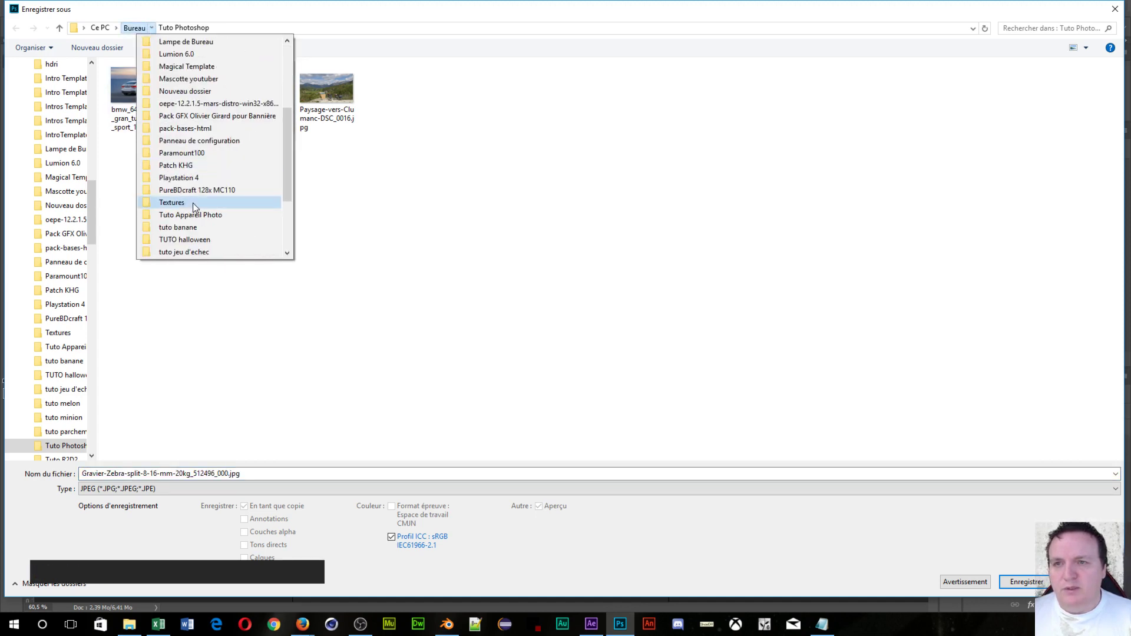
pyautogui.click(172, 203)
pyautogui.doubleClick(139, 108)
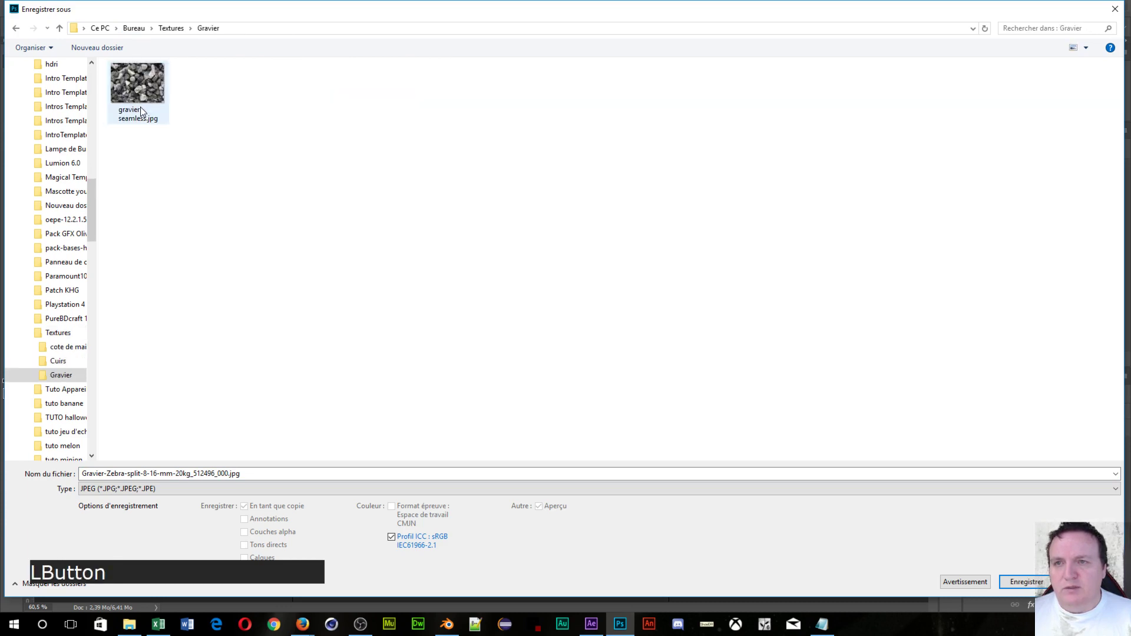
# Step: Name the file "gravier seamless_norm", based on the existing seamless texture's name, and save it in the Gravier folder
pyautogui.click(148, 109)
pyautogui.click(160, 471)
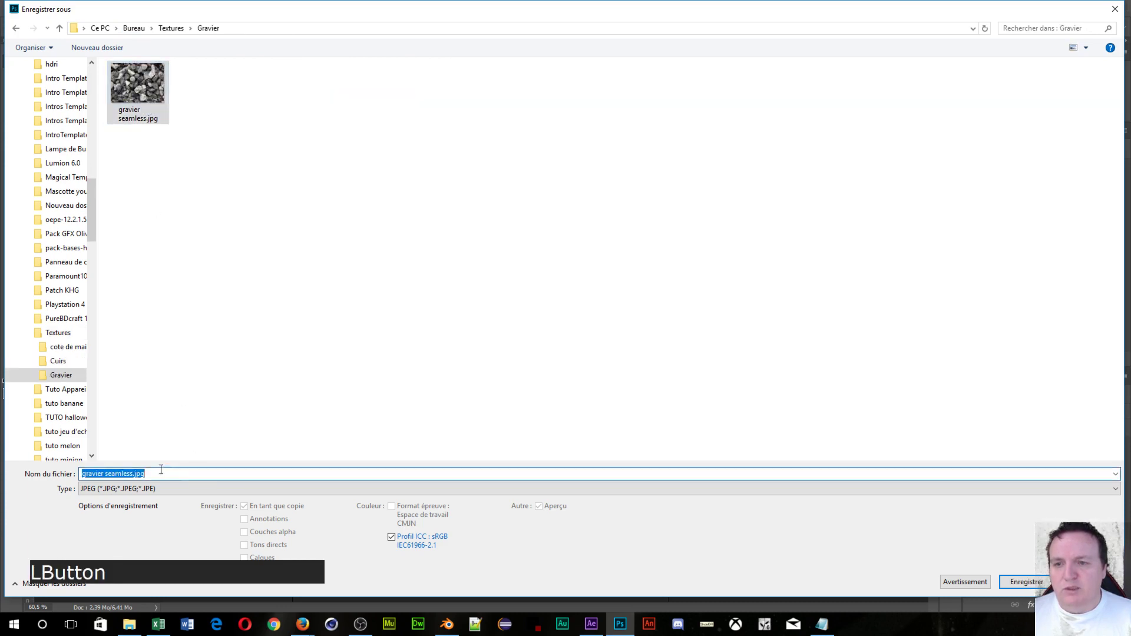
pyautogui.click(131, 473)
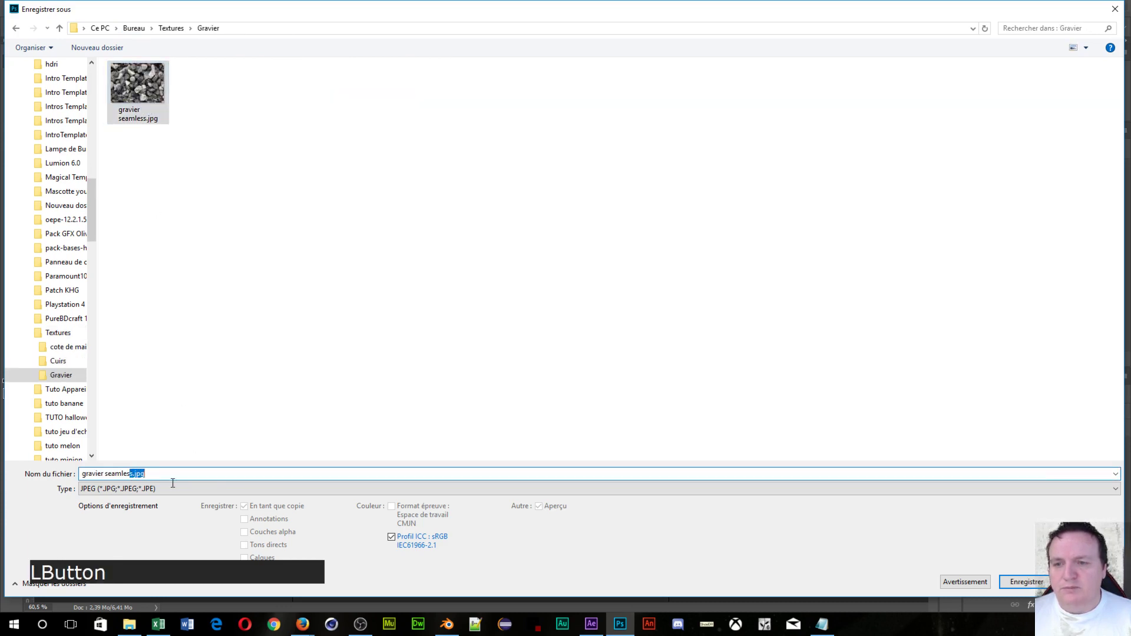
pyautogui.write('s_norm')
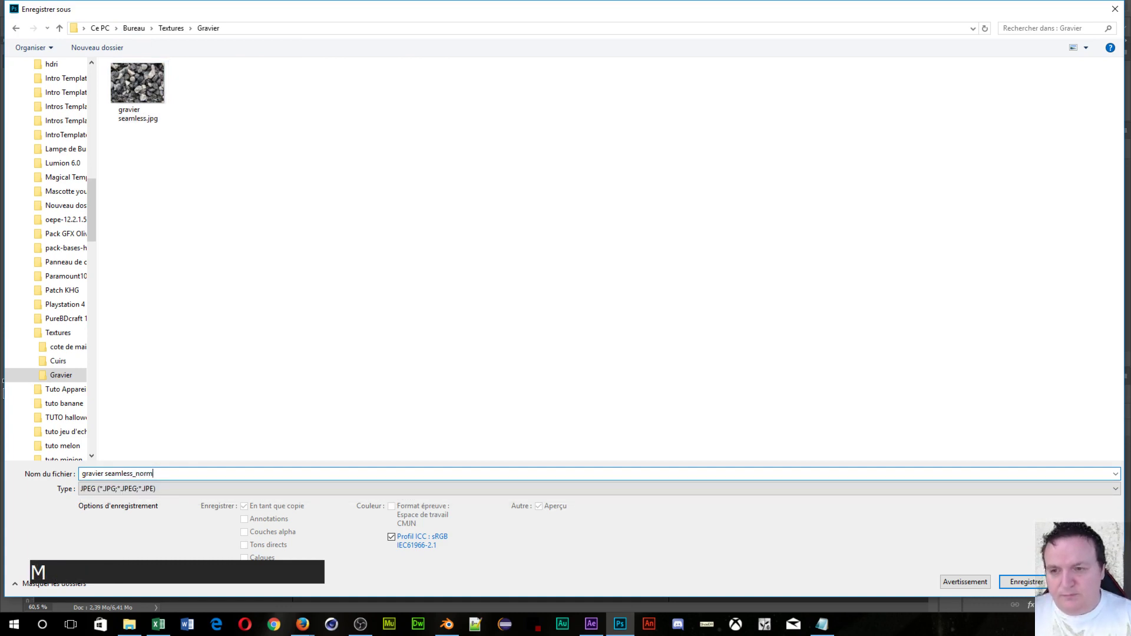
pyautogui.click(1026, 582)
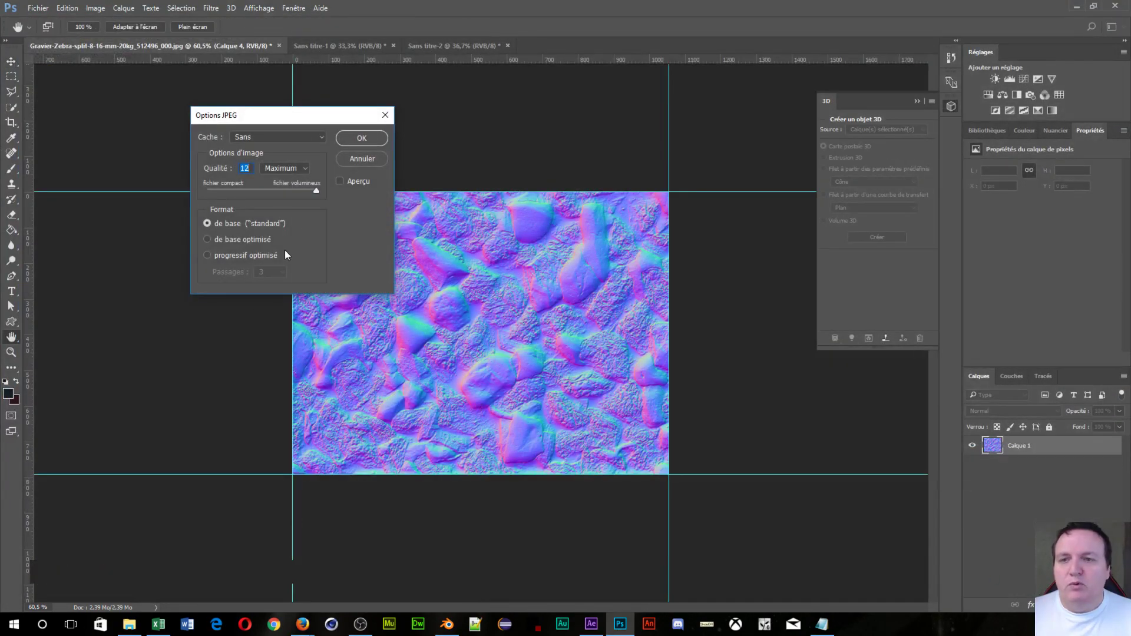
# Step: Set the JPEG format to progressif optimisé with 5 passages and confirm the options for the normal map
pyautogui.click(240, 256)
pyautogui.click(277, 272)
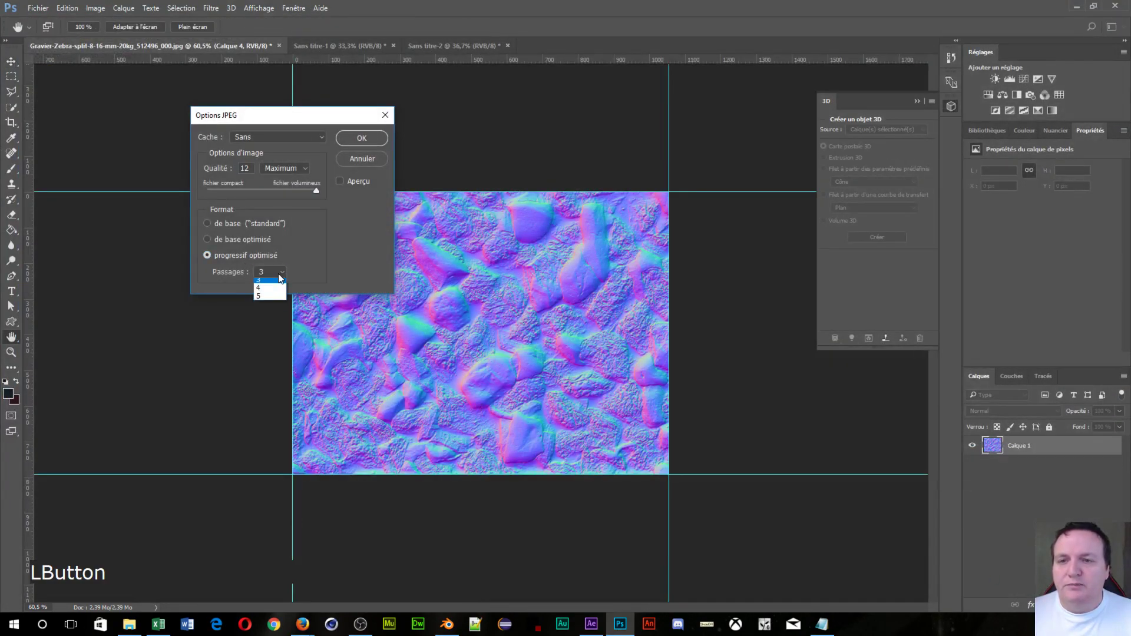
pyautogui.click(280, 300)
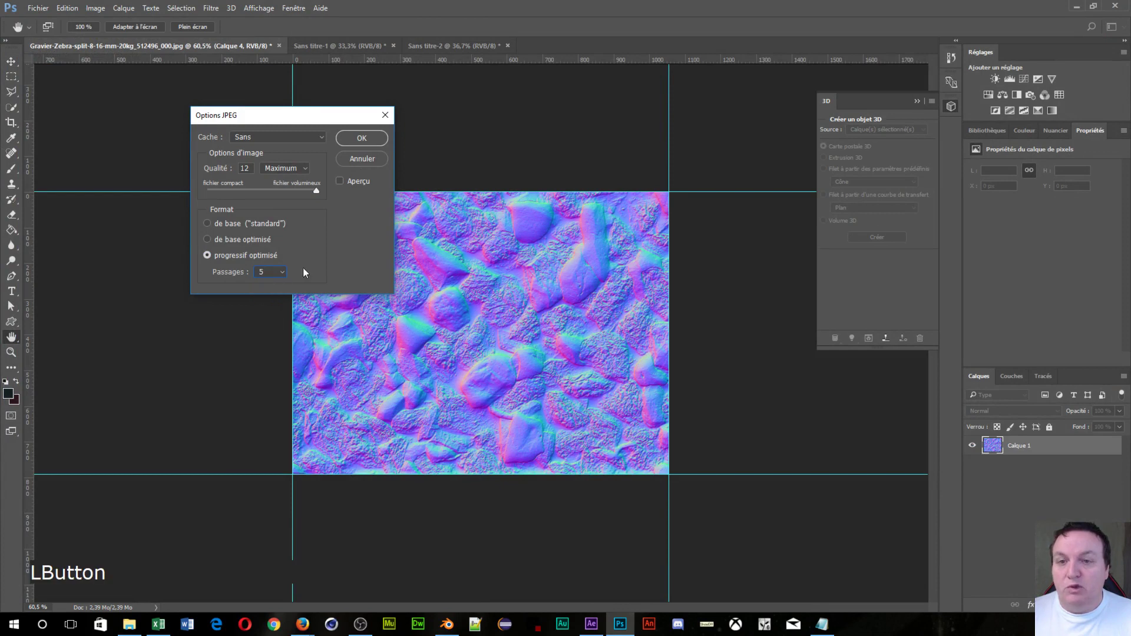
pyautogui.click(362, 139)
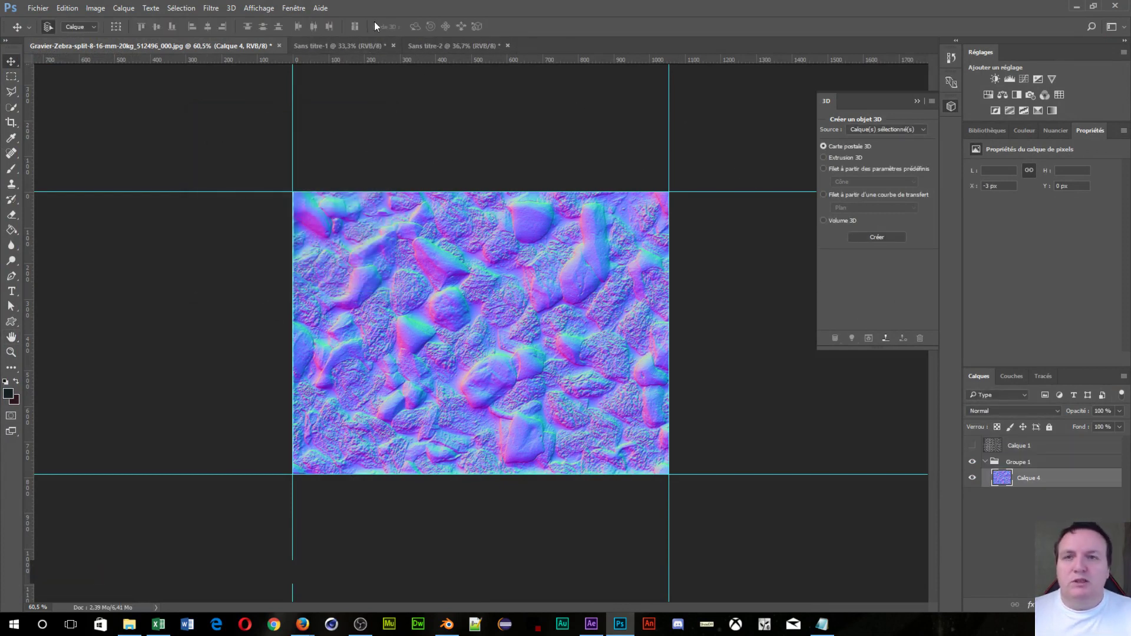
# Step: Try to open the original gravel photo from the Tuto Photoshop folder on the desktop
pyautogui.click(34, 11)
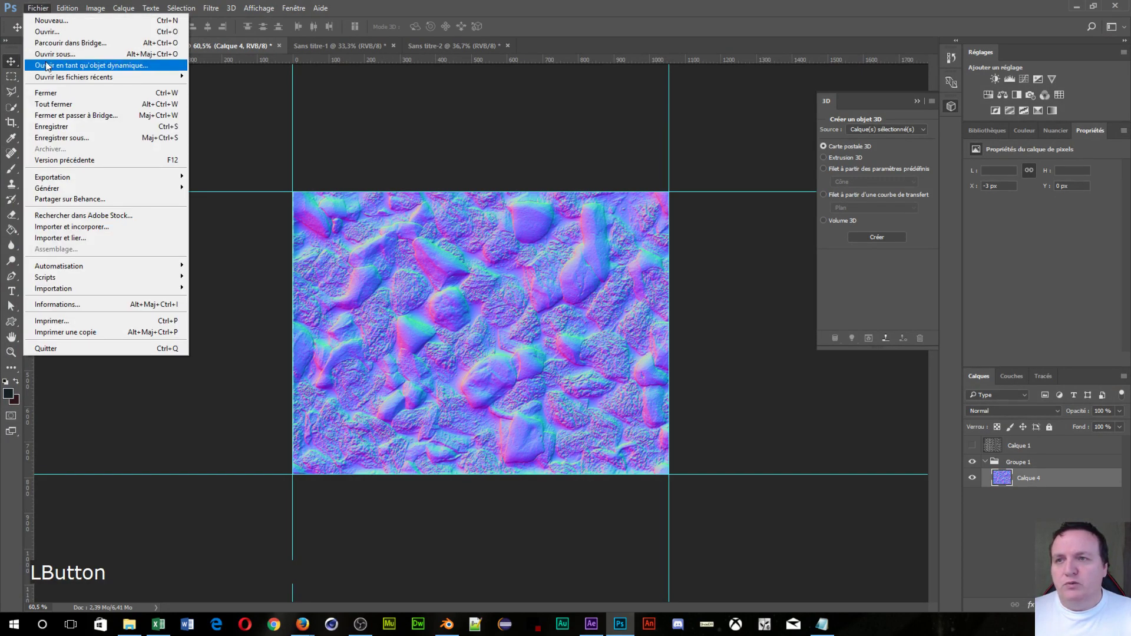
pyautogui.click(40, 32)
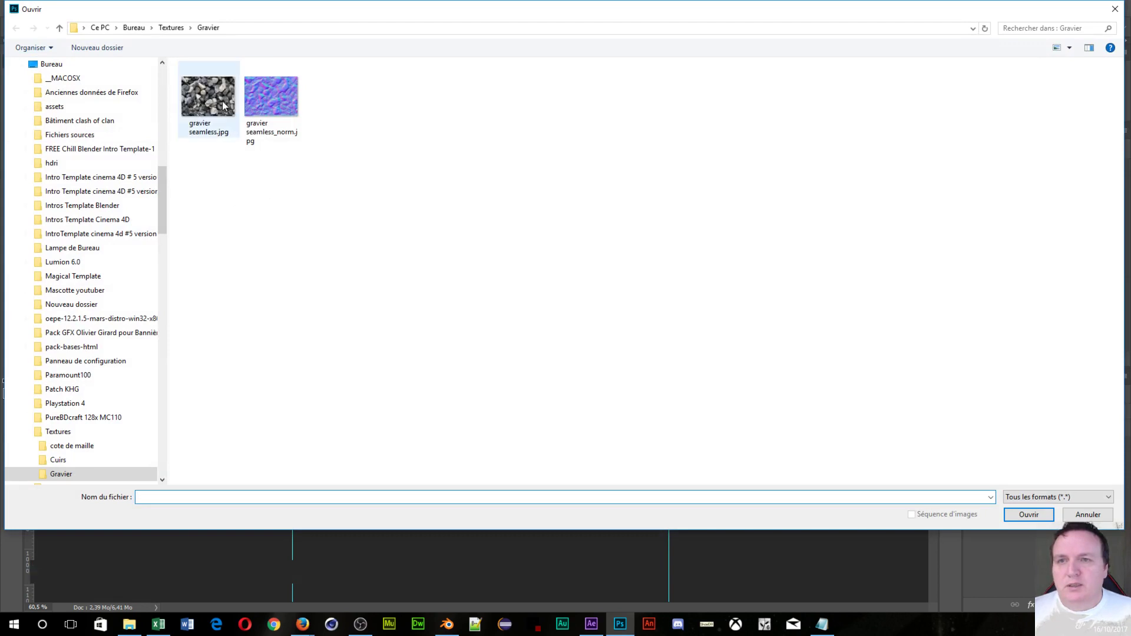
pyautogui.click(133, 27)
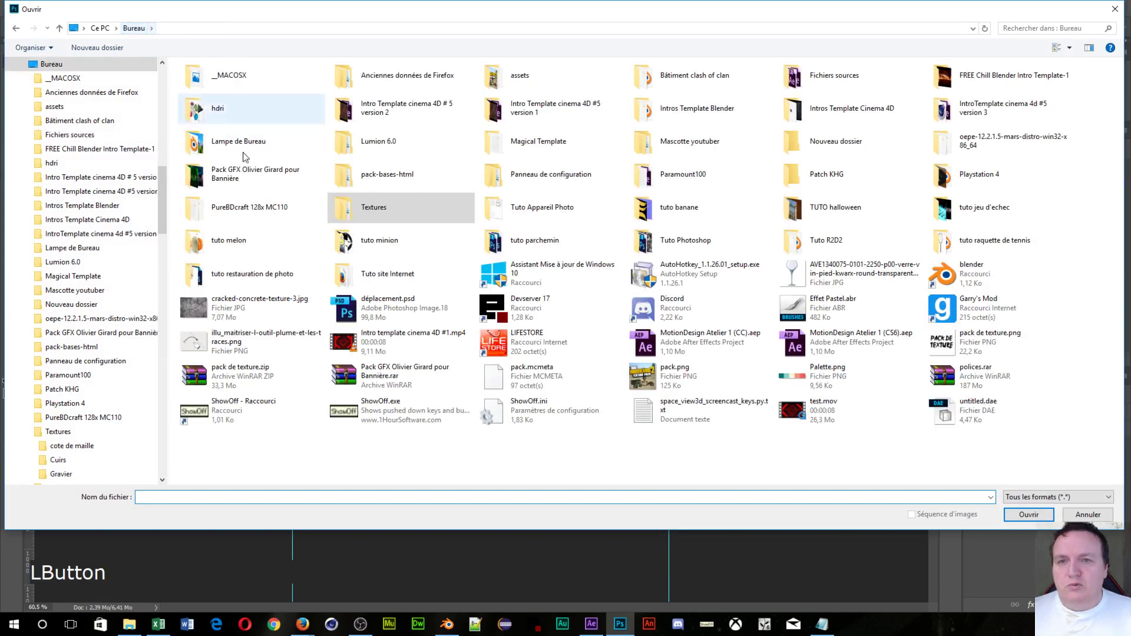
pyautogui.doubleClick(671, 235)
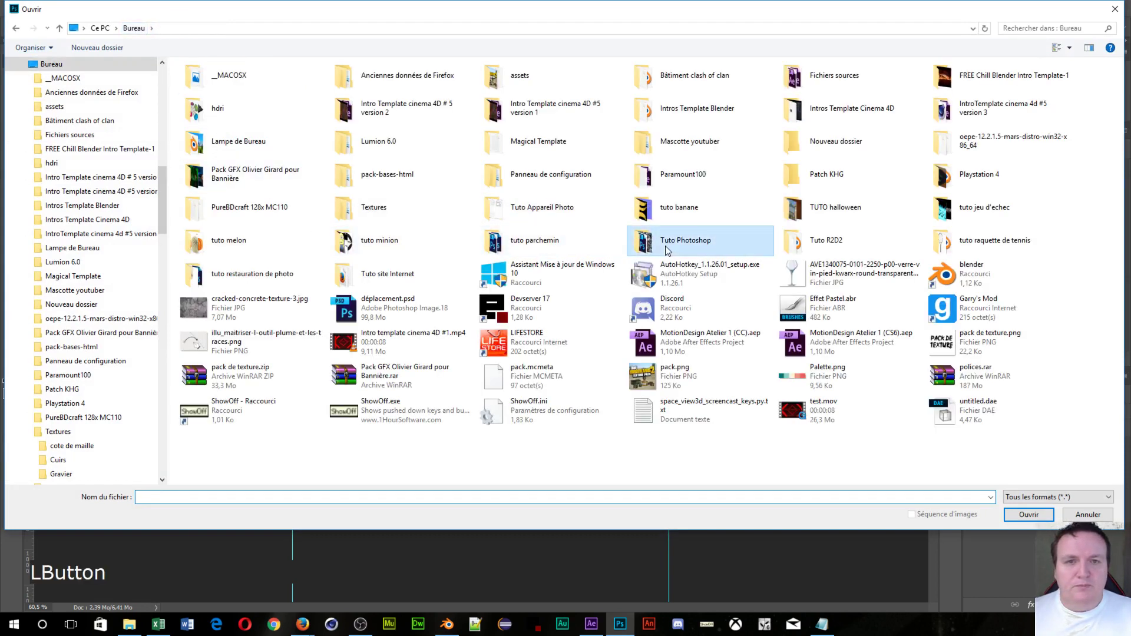
pyautogui.click(1028, 515)
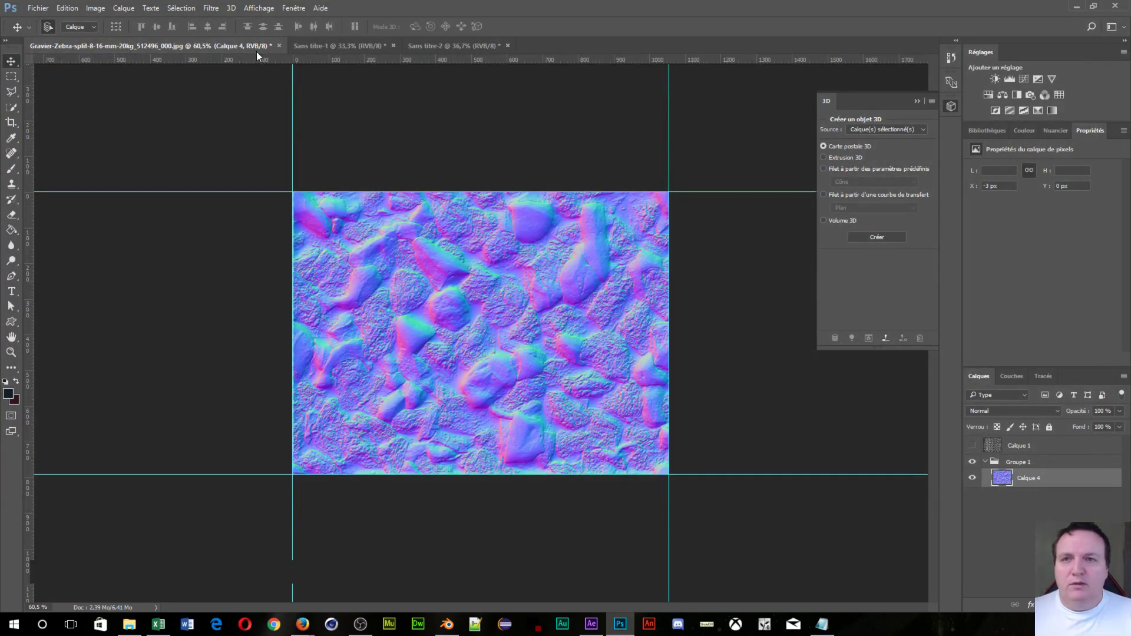
# Step: Close the gravel document, Sans titre-1 and Sans titre-2 without saving their changes
pyautogui.click(278, 47)
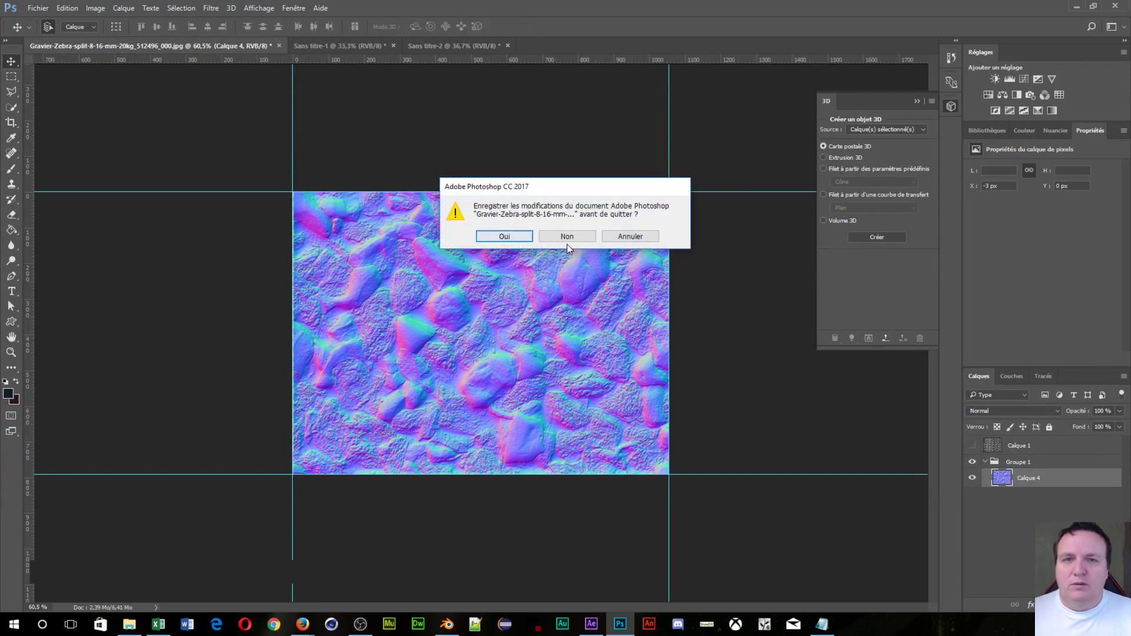
pyautogui.click(564, 235)
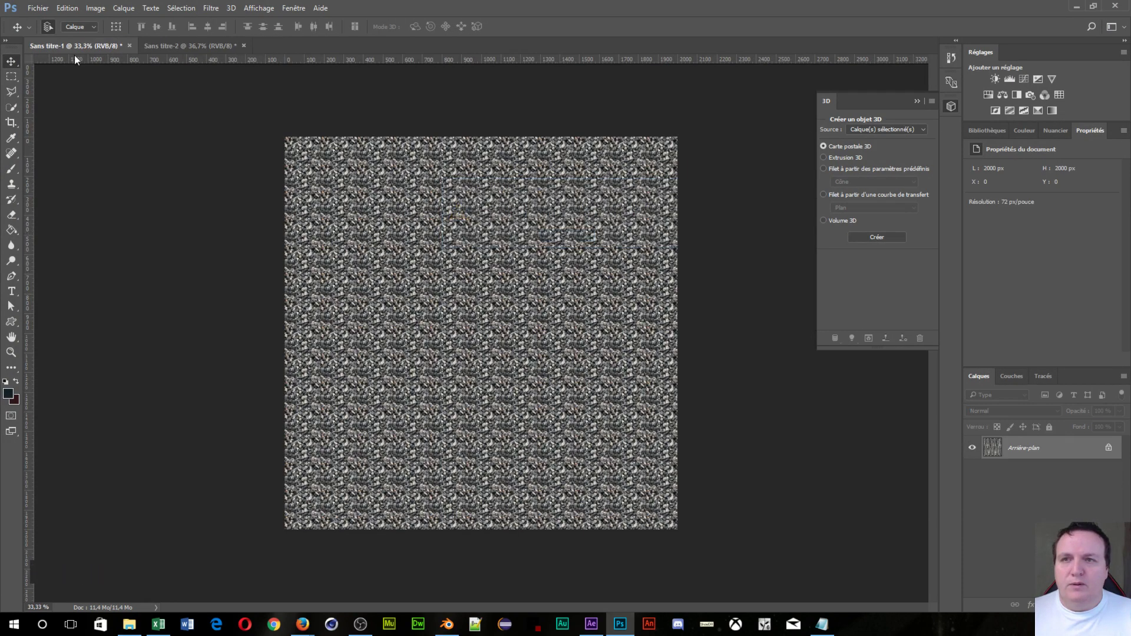
pyautogui.click(130, 46)
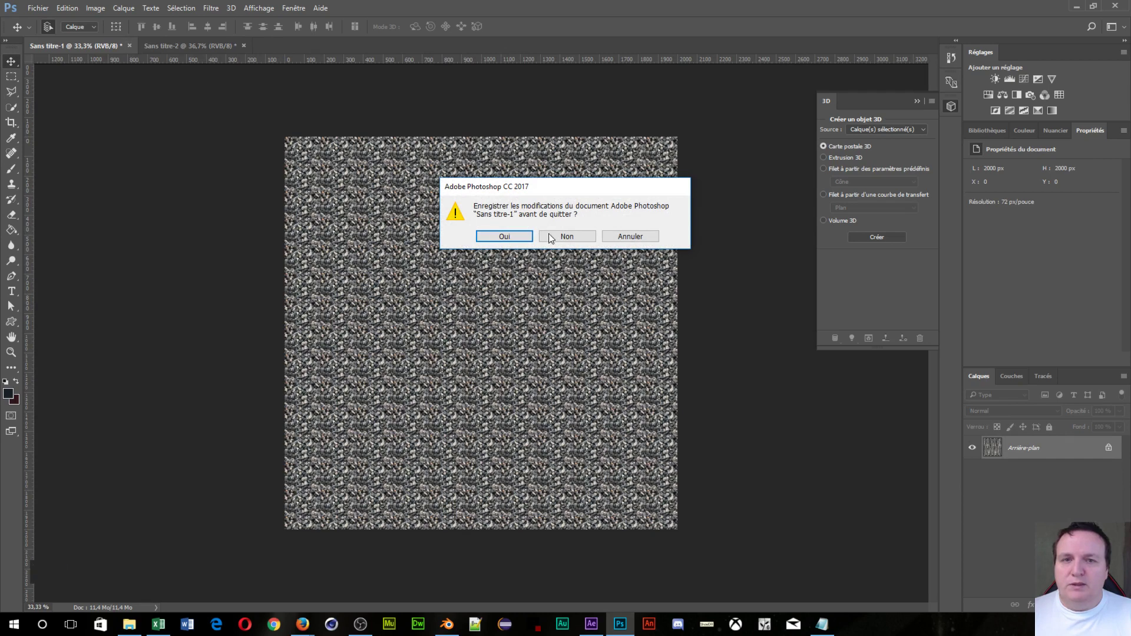
pyautogui.click(564, 236)
pyautogui.click(129, 46)
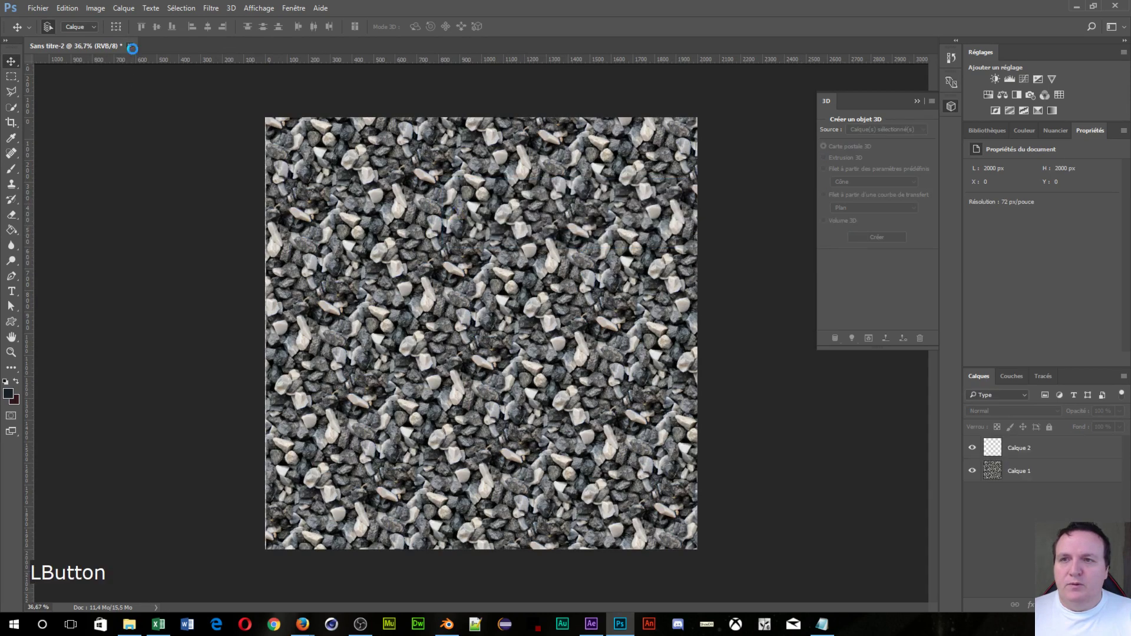
pyautogui.click(567, 236)
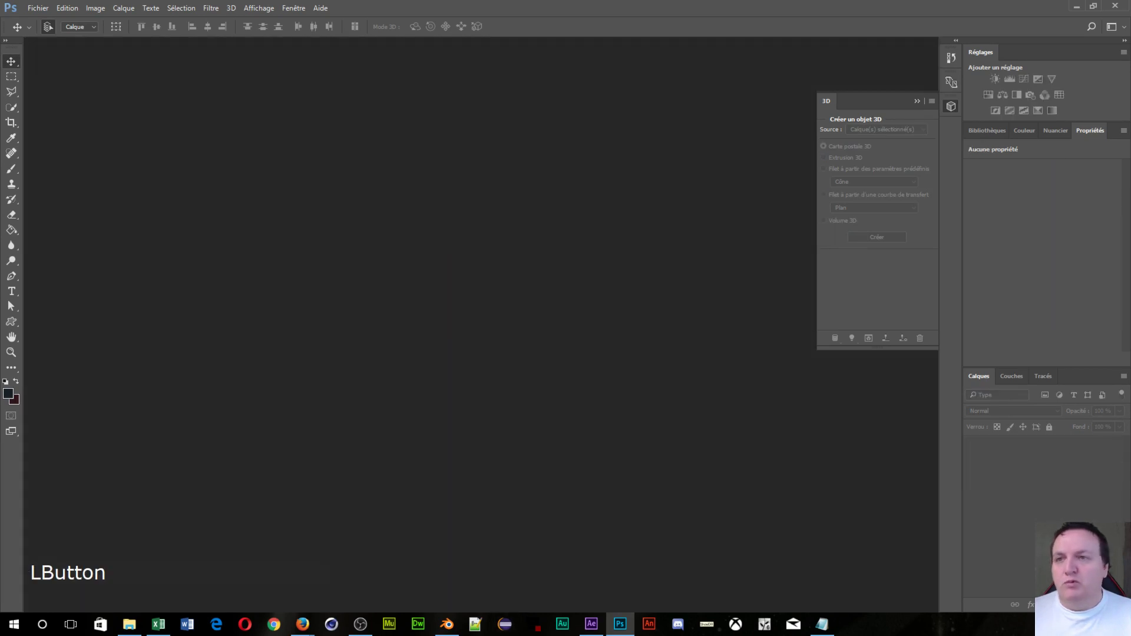
pyautogui.doubleClick(23, 9)
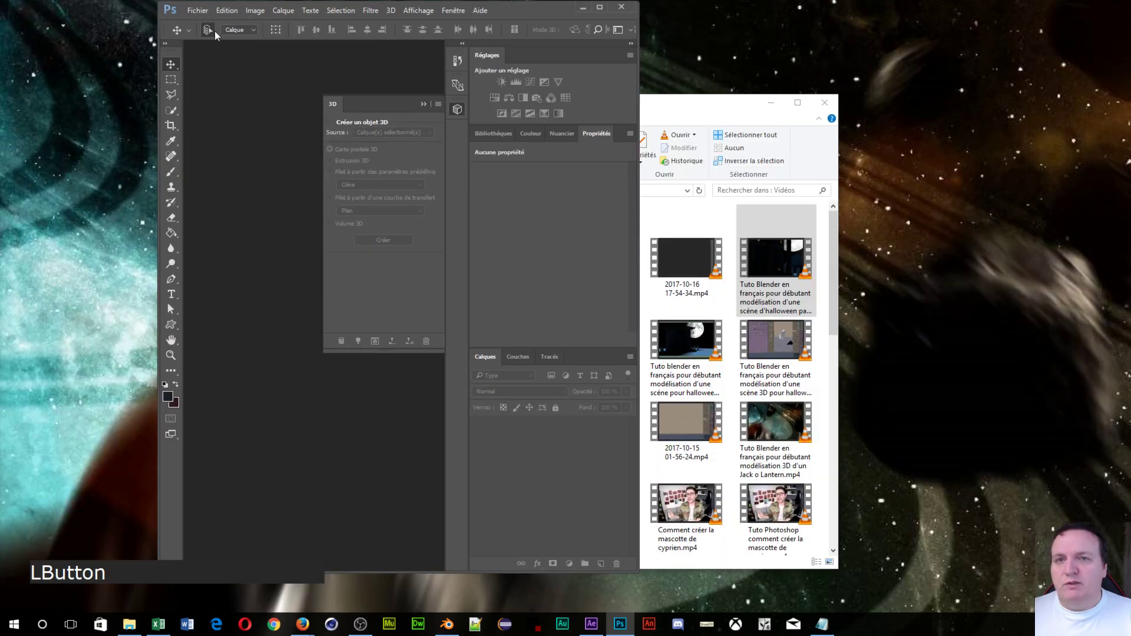
pyautogui.doubleClick(511, 7)
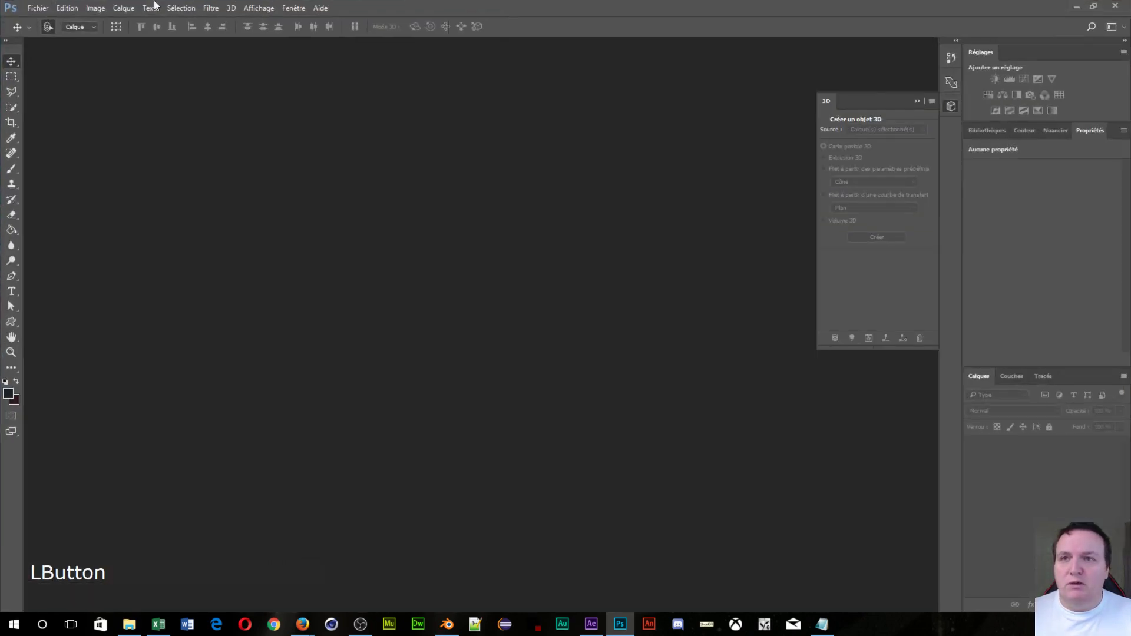
# Step: Open the original photo Gravier-Zebra-split-8-16-mm-20kg_512496_000.jpg from the Tuto Photoshop folder
pyautogui.click(38, 8)
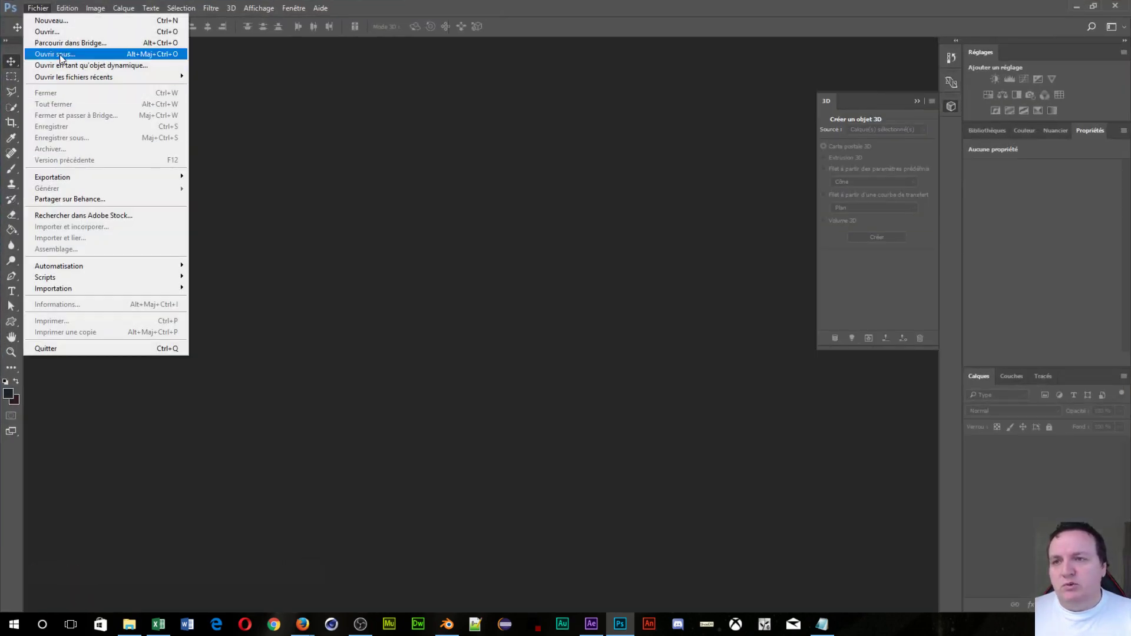
pyautogui.click(58, 35)
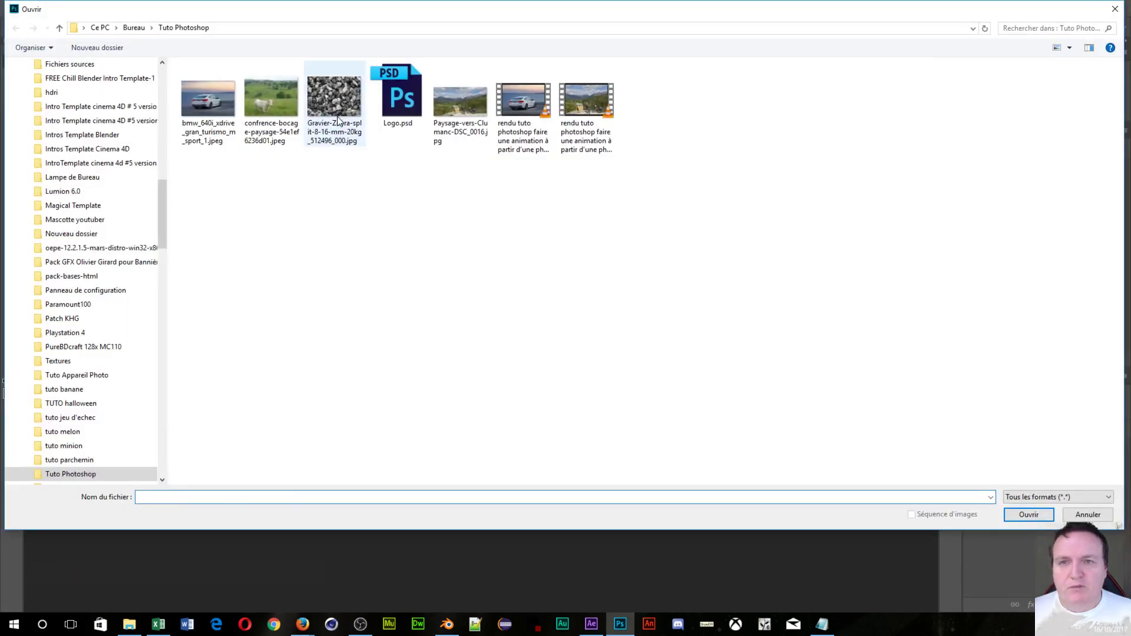
pyautogui.click(334, 101)
pyautogui.click(1025, 516)
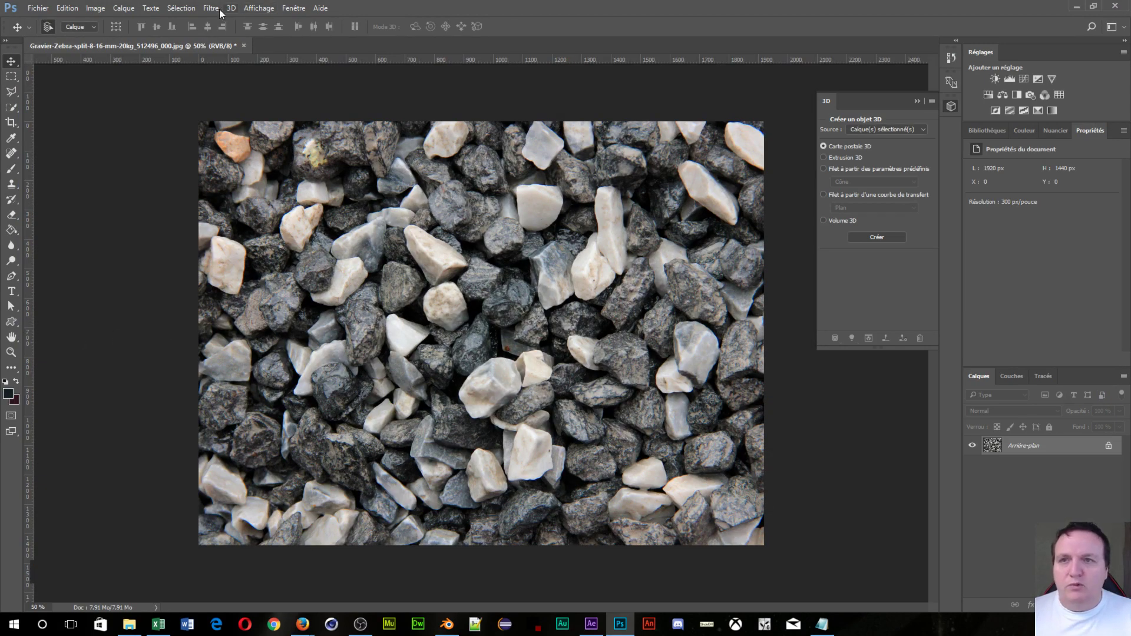
# Step: Generate a normal map from the original gravel photo's Arrière-plan layer, accepting the filter settings already in place
pyautogui.click(213, 8)
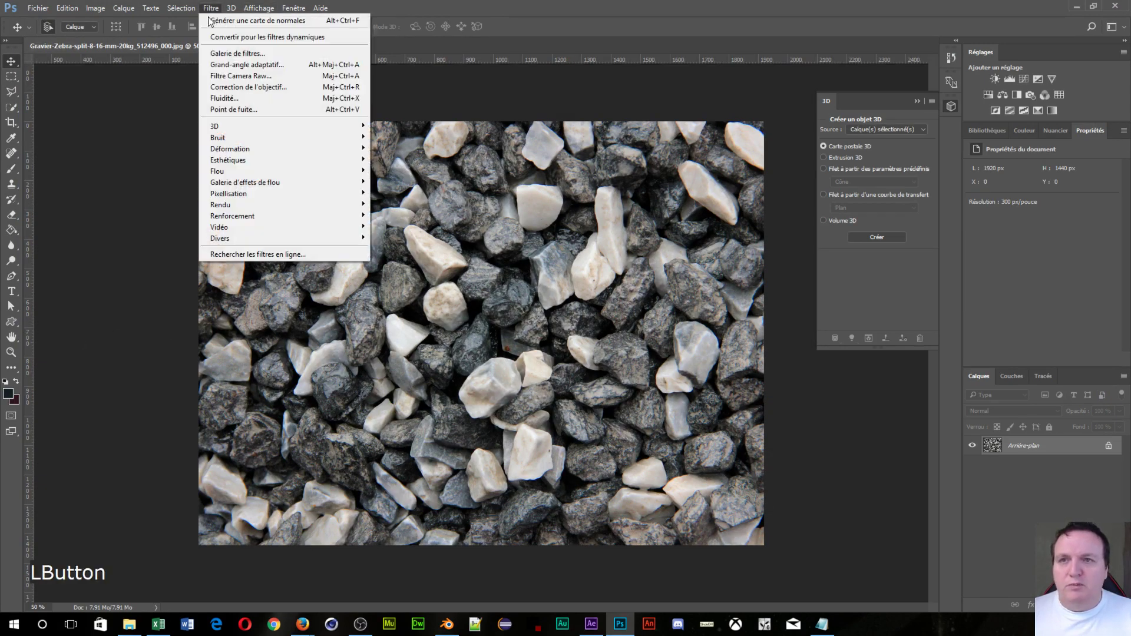
pyautogui.moveTo(234, 129)
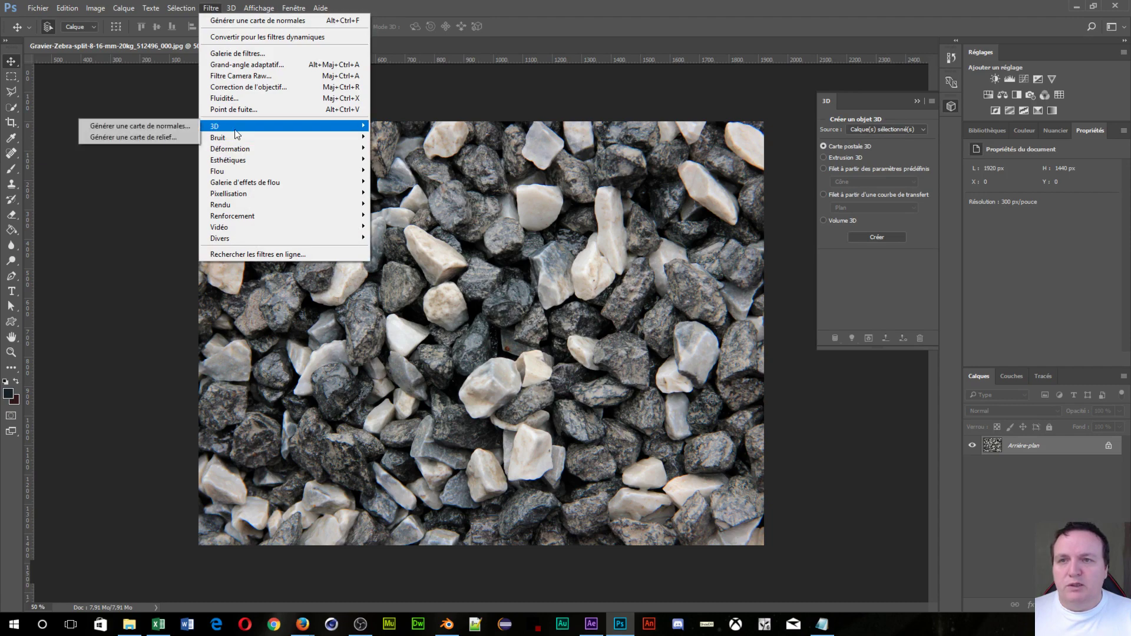
pyautogui.click(136, 128)
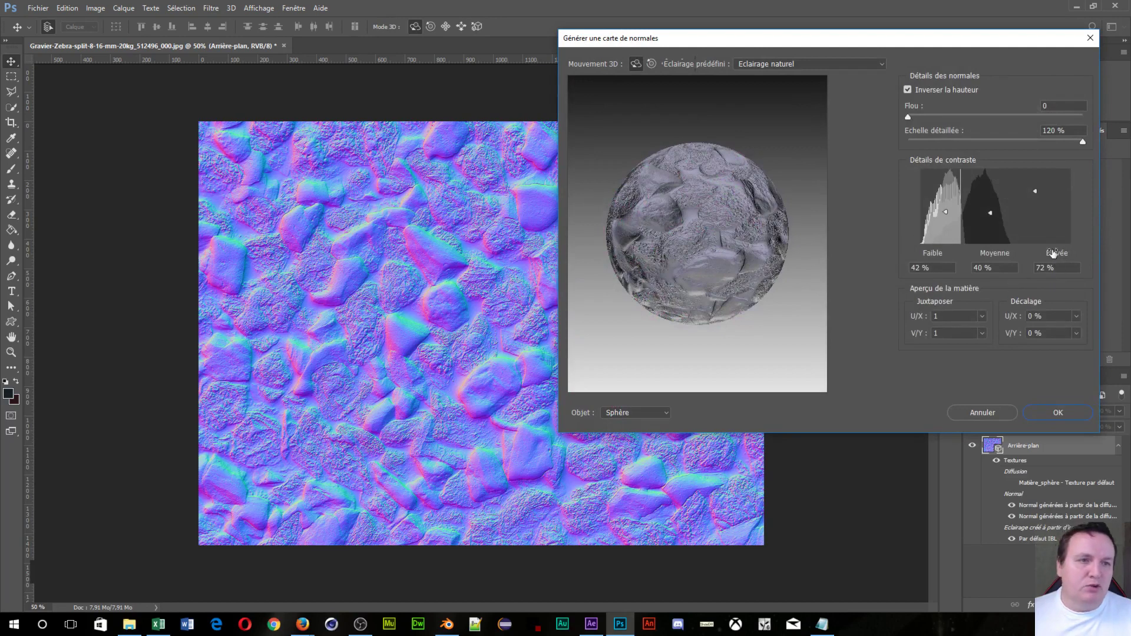
pyautogui.click(1054, 412)
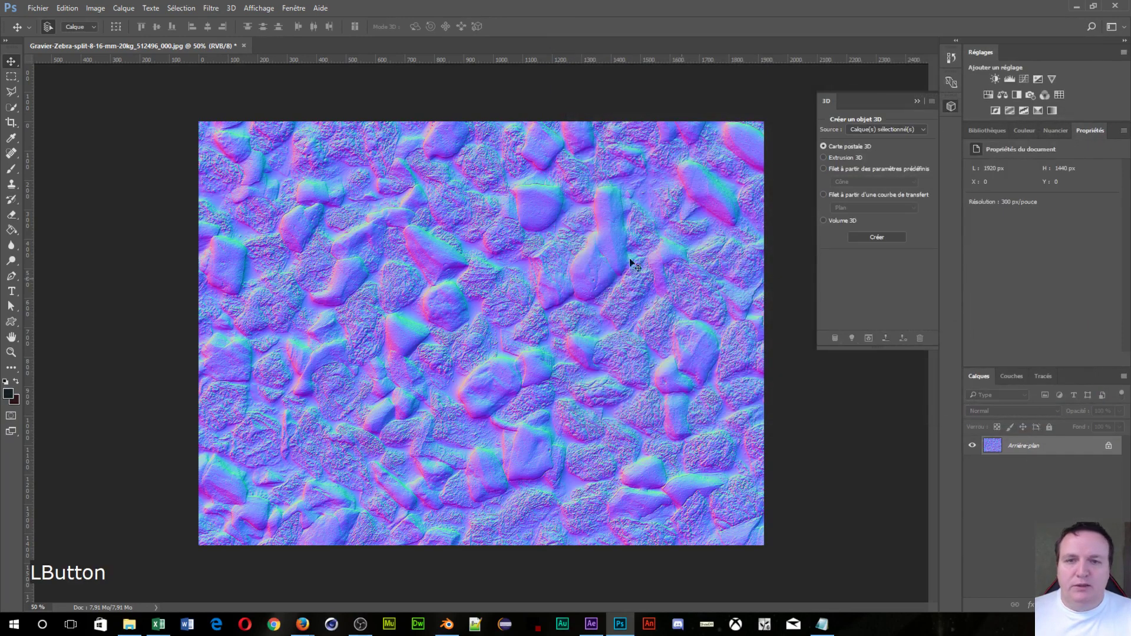
# Step: Save the normal map as a JPEG copy named Gravier-Zebra-split-8-16-mm-20kg_512496_000_norm in the Tuto Photoshop folder
pyautogui.click(38, 7)
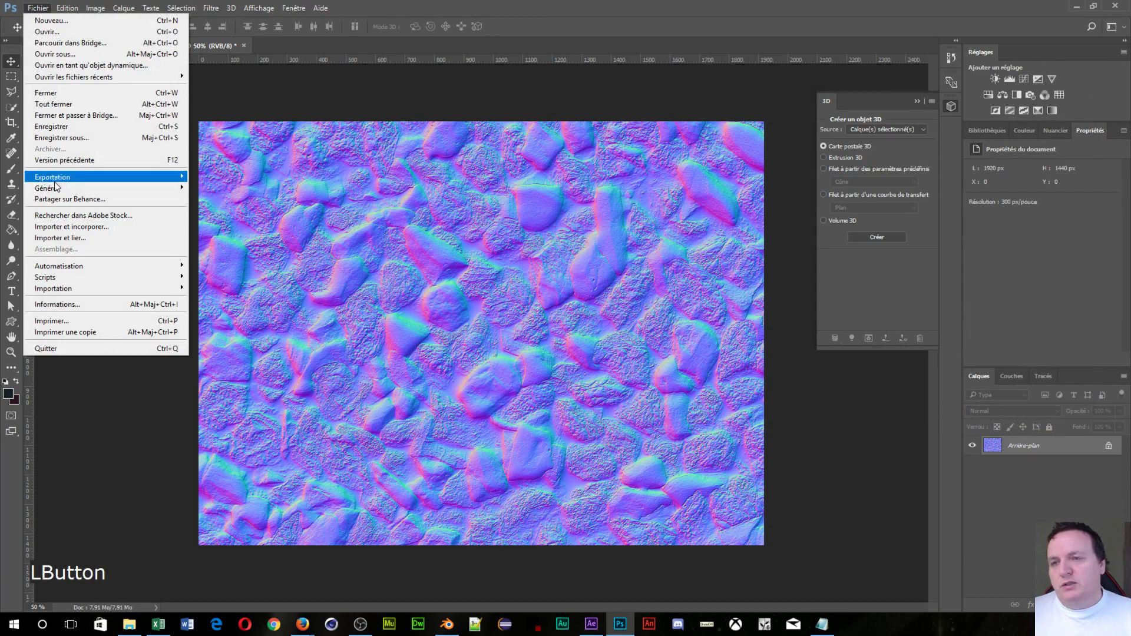
pyautogui.click(38, 138)
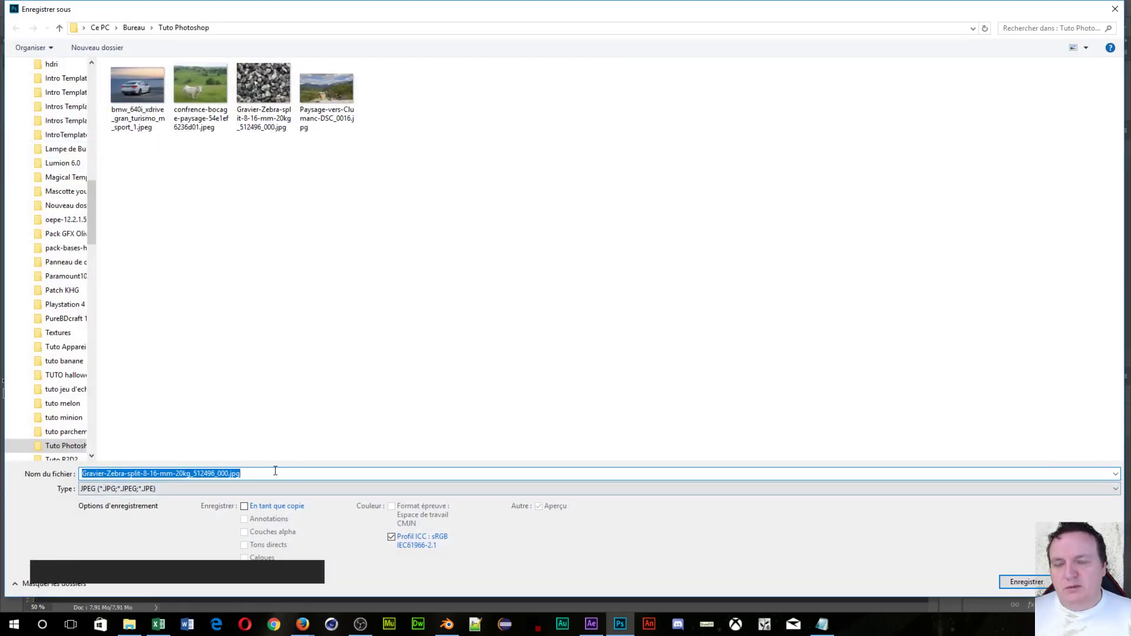
pyautogui.click(257, 474)
pyautogui.click(226, 473)
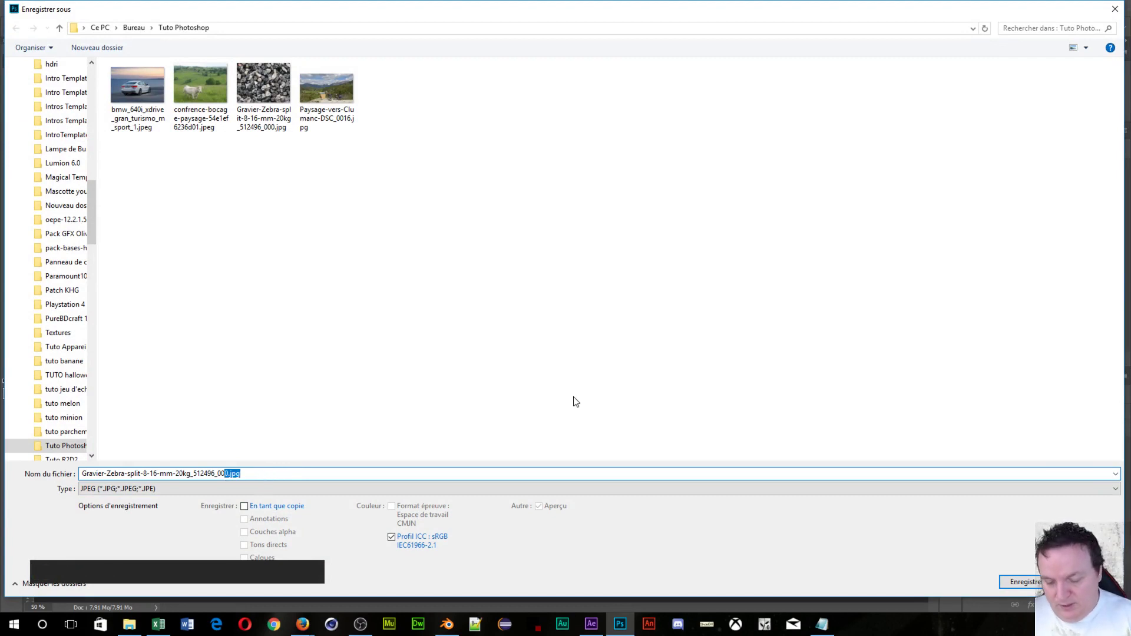
pyautogui.write('0')
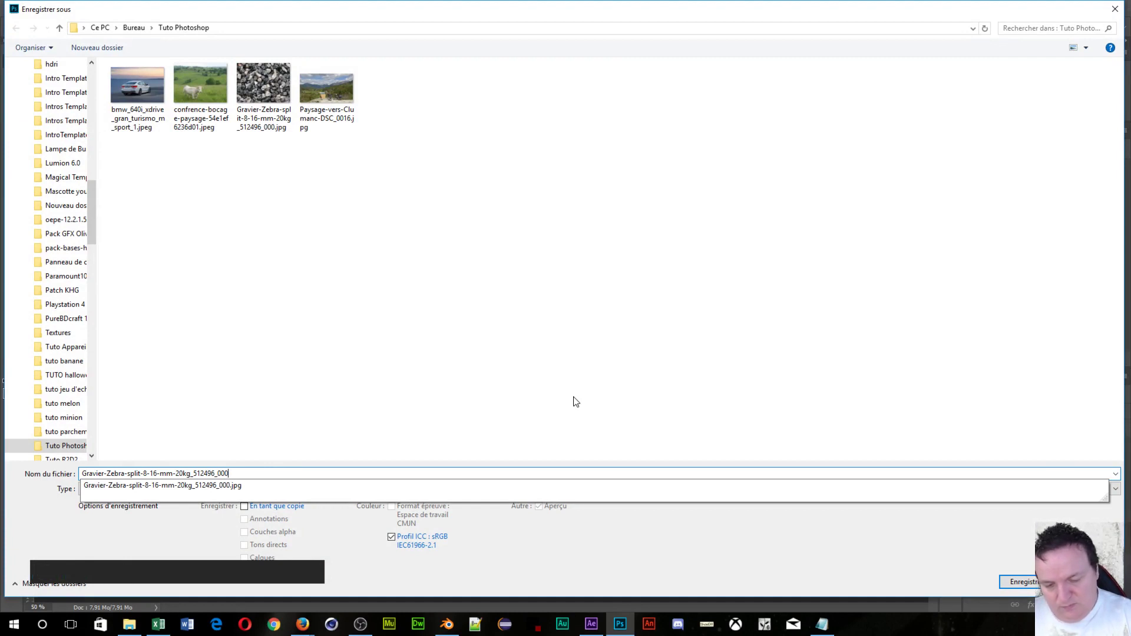
pyautogui.write('_')
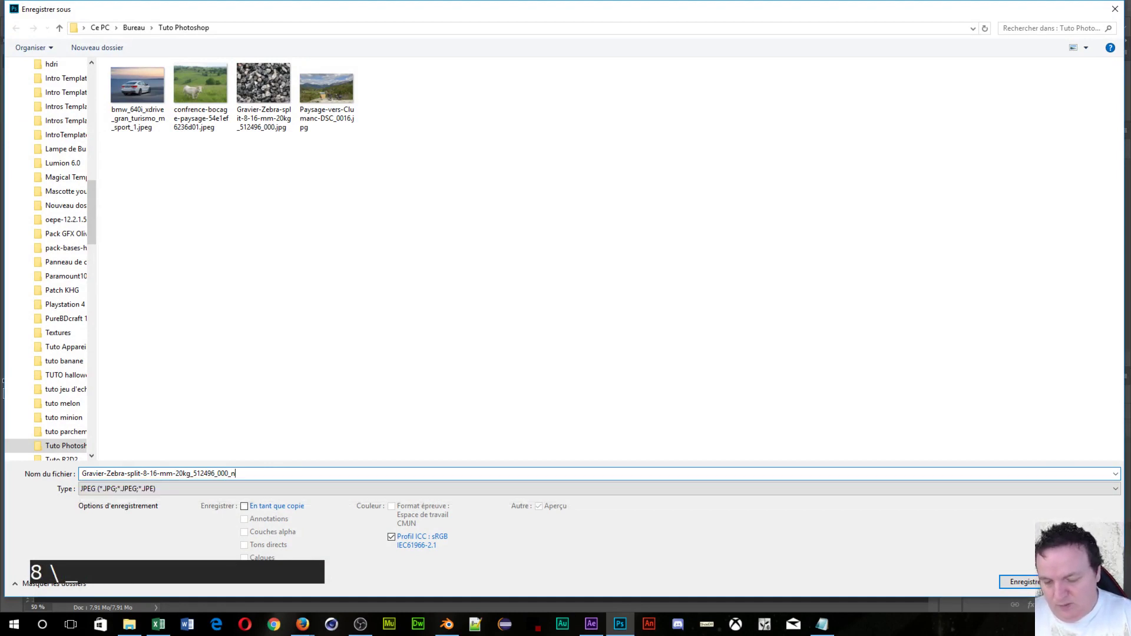
pyautogui.write('norm')
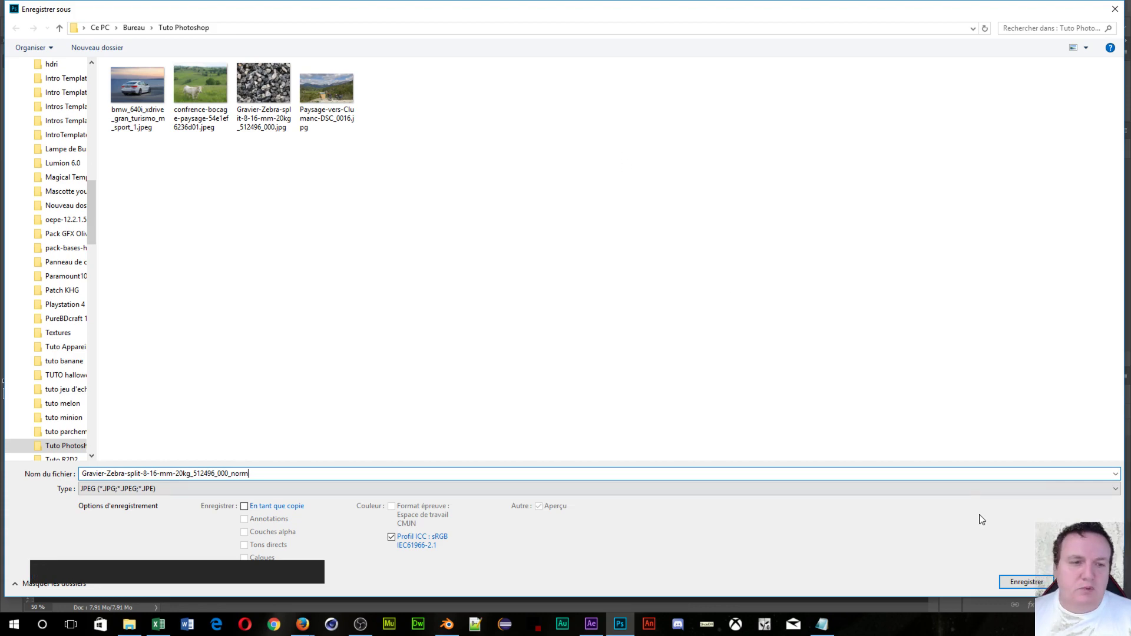
pyautogui.click(1026, 581)
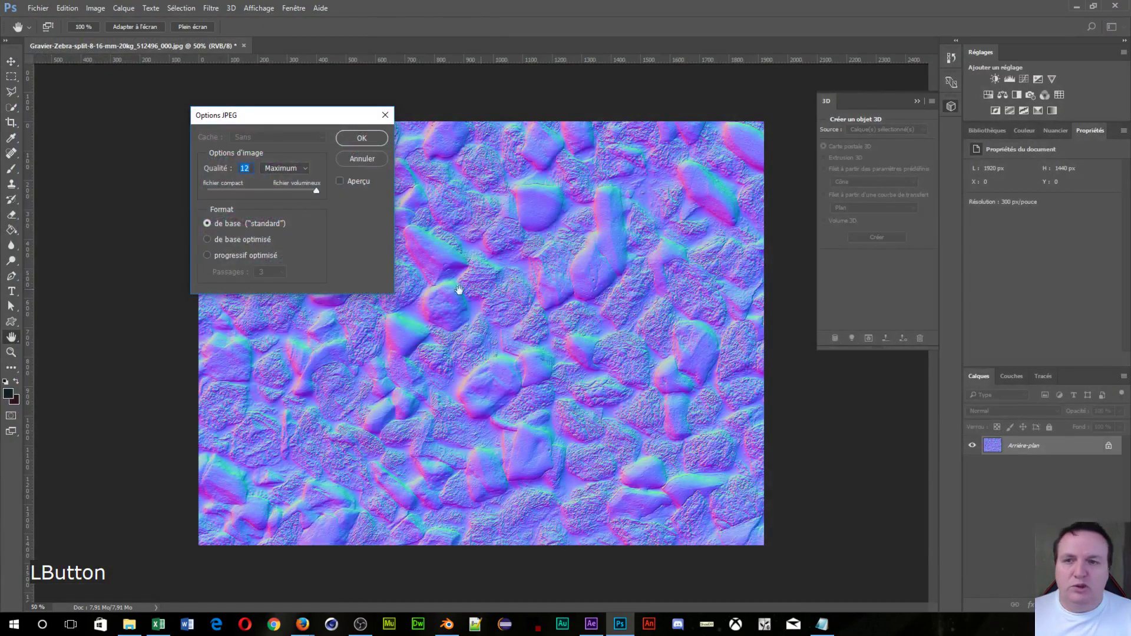
# Step: Set the JPEG format to progressif optimisé with 5 passages and accept the export options
pyautogui.click(235, 255)
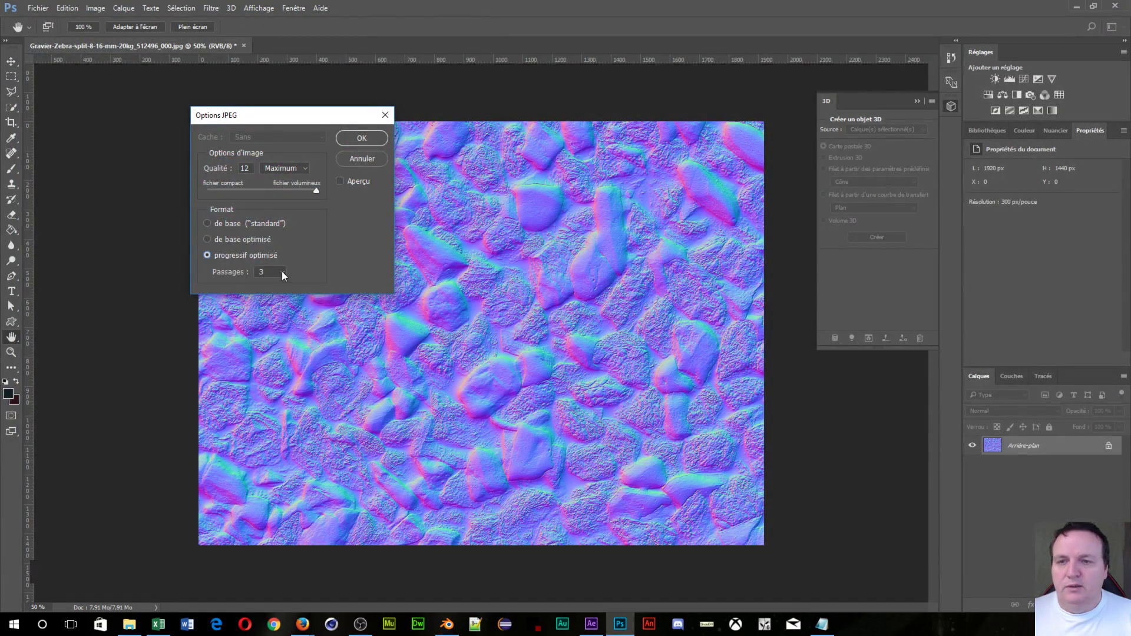
pyautogui.click(281, 271)
pyautogui.click(285, 299)
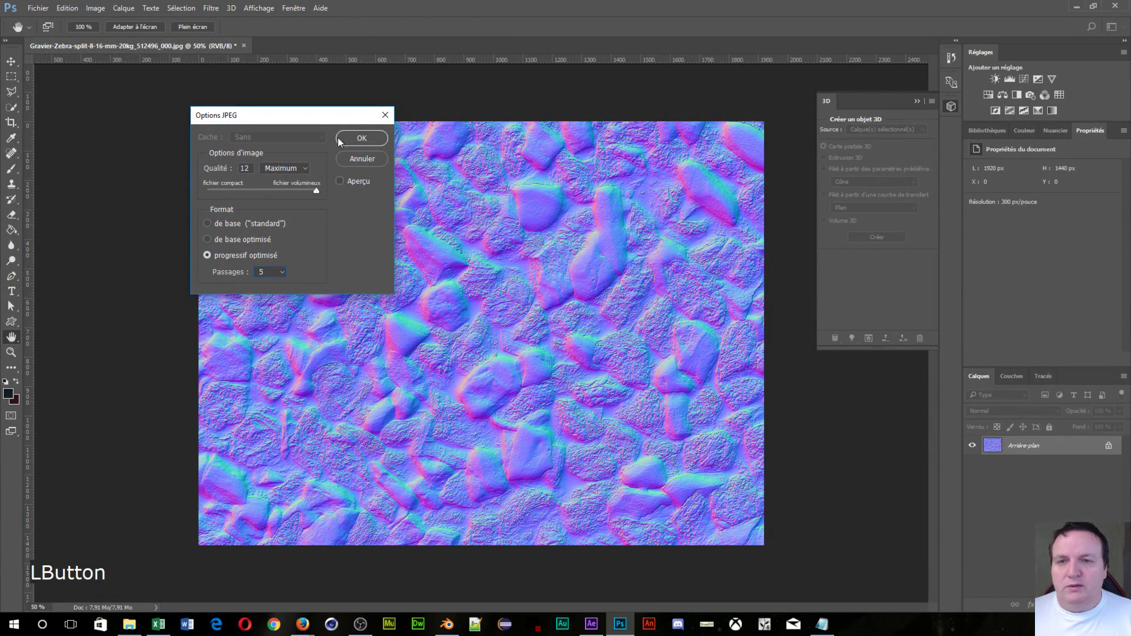
pyautogui.click(362, 138)
# Step: Launch Blender, maximize its window and dismiss the splash screen
pyautogui.moveTo(447, 624); pyautogui.dragTo(447, 571)
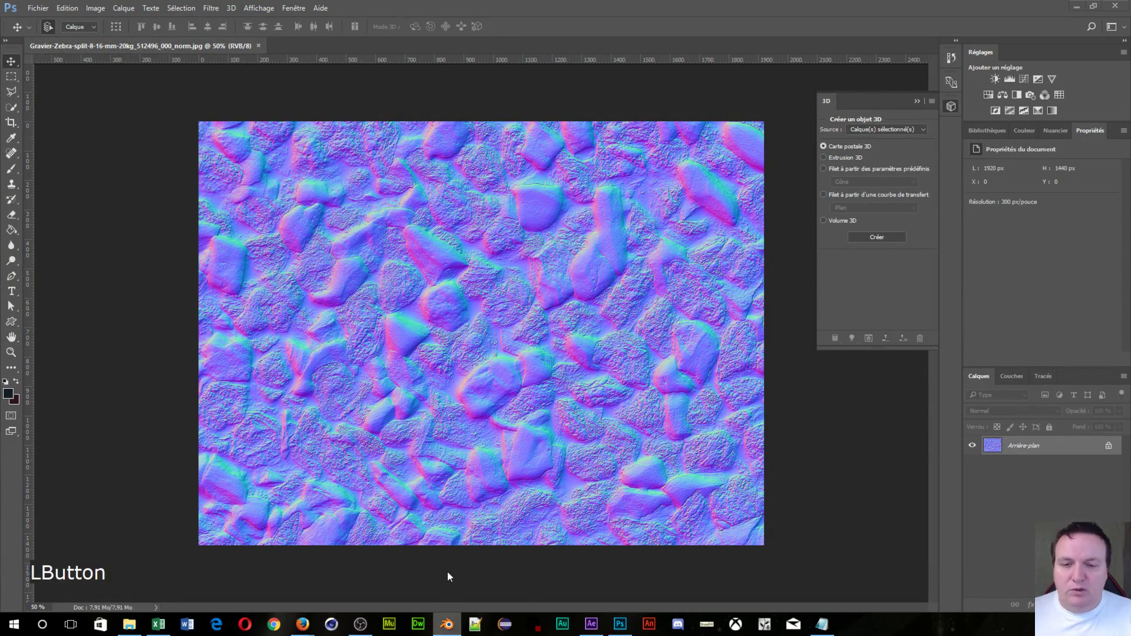
pyautogui.click(419, 564)
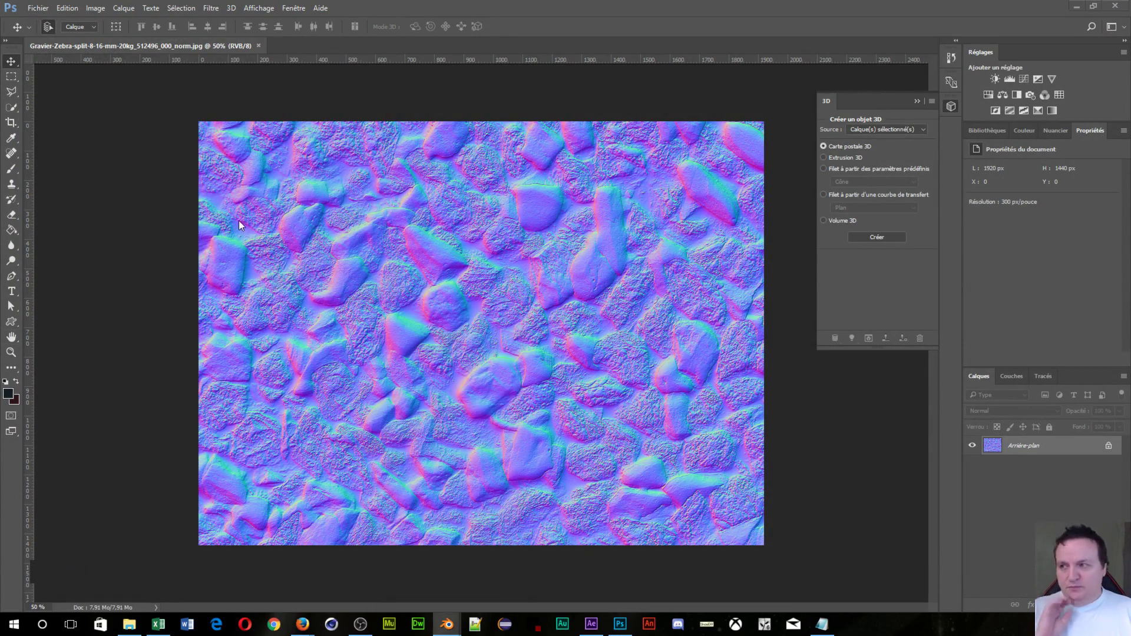
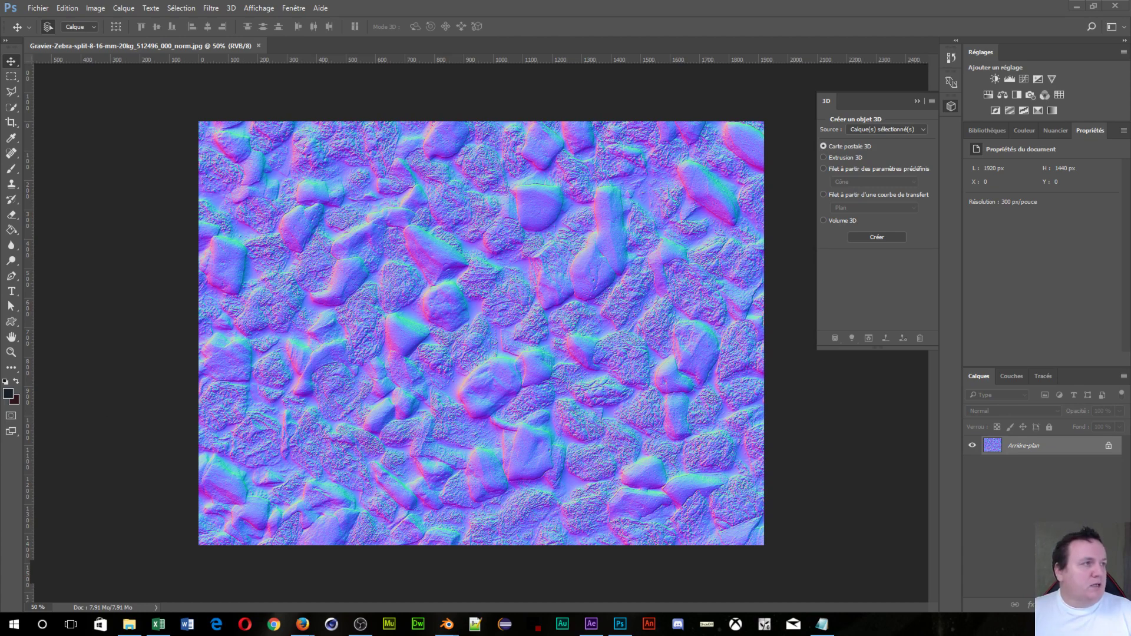
pyautogui.click(447, 624)
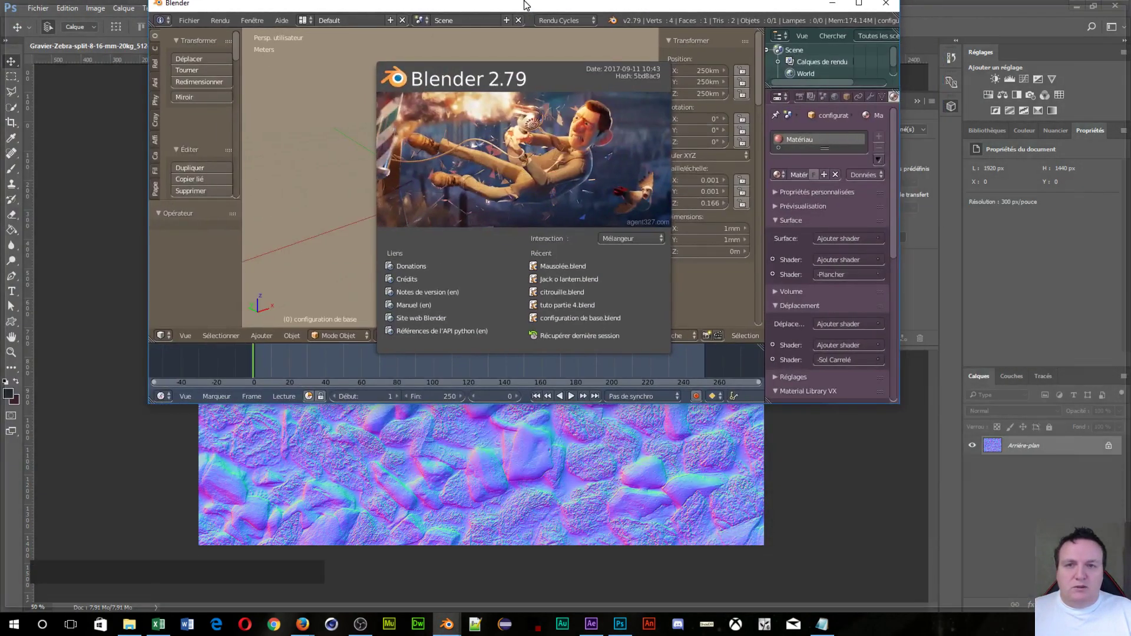
pyautogui.doubleClick(526, 5)
pyautogui.click(380, 171)
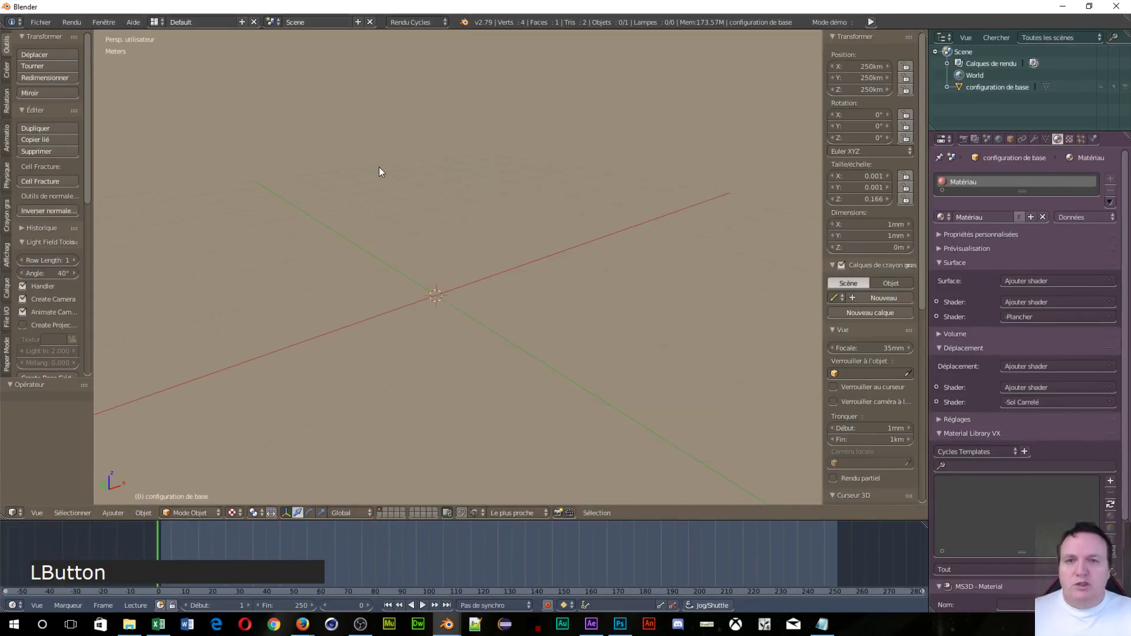
# Step: Add a plane mesh at the origin and scale it up uniformly by about 4.74
pyautogui.hotkey('shift', 'a')
pyautogui.moveTo(352, 238)
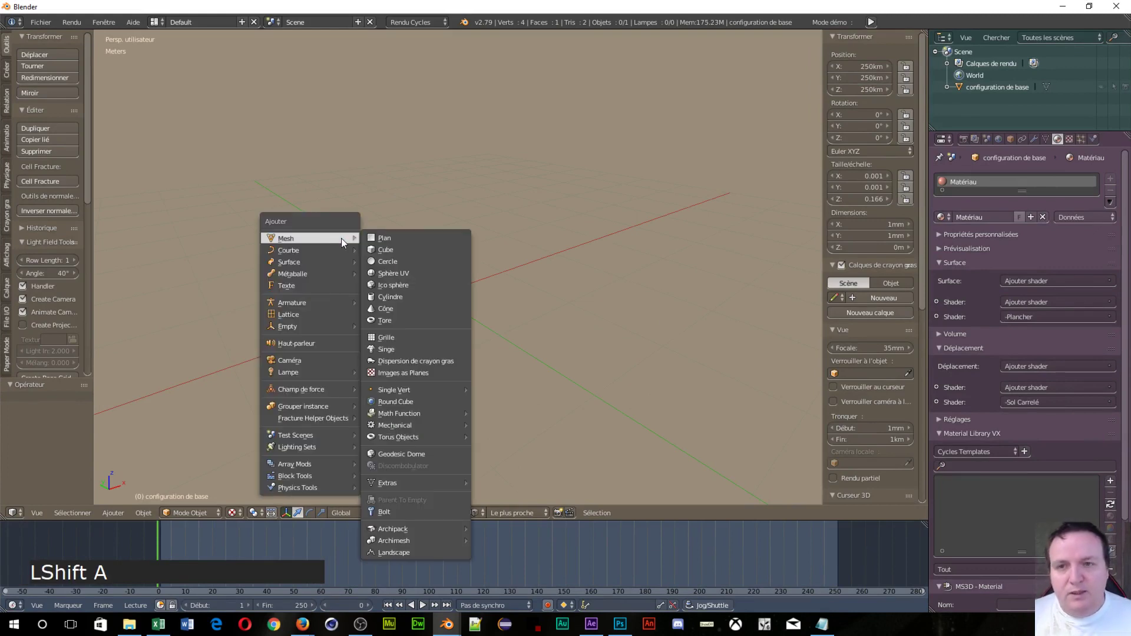
pyautogui.click(383, 238)
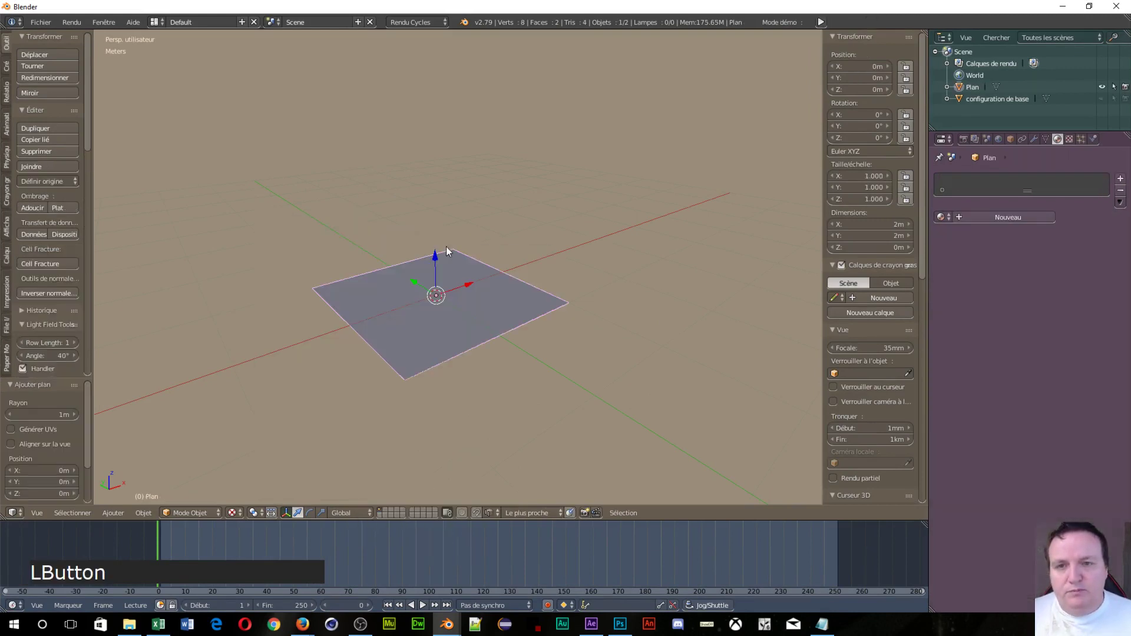
pyautogui.moveTo(532, 331); pyautogui.dragTo(477, 394)
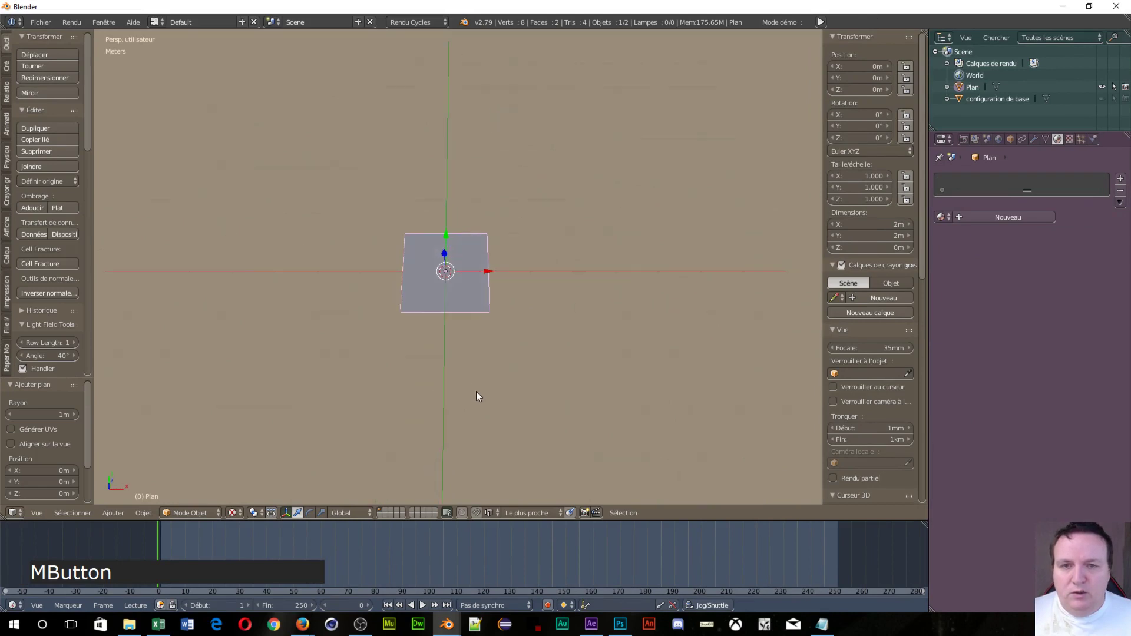
pyautogui.press('s')
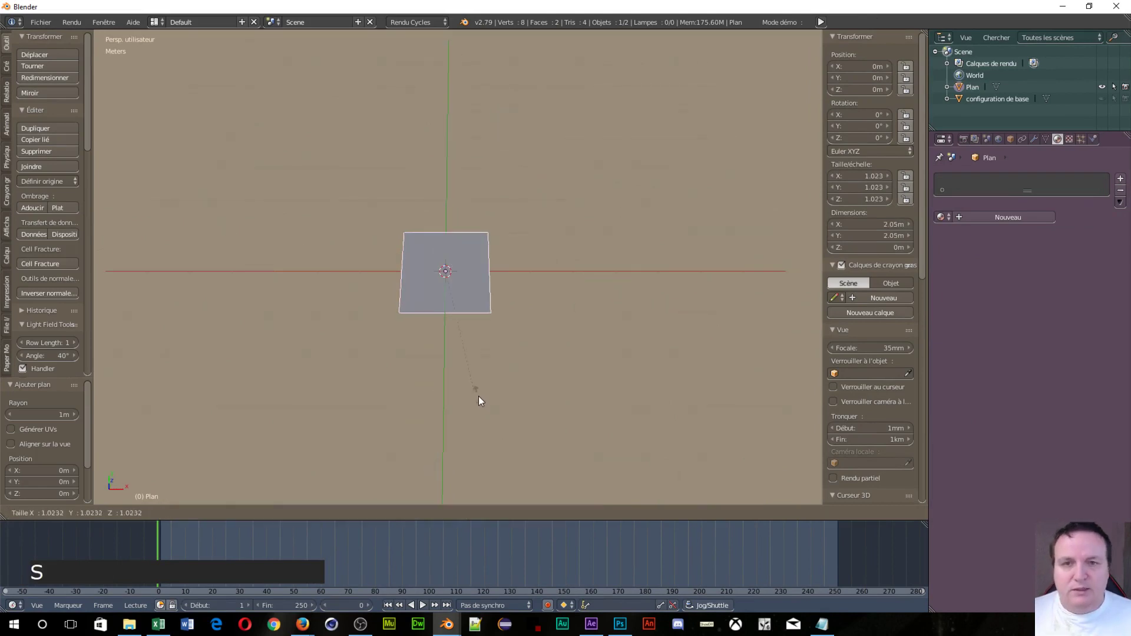
pyautogui.click(767, 277)
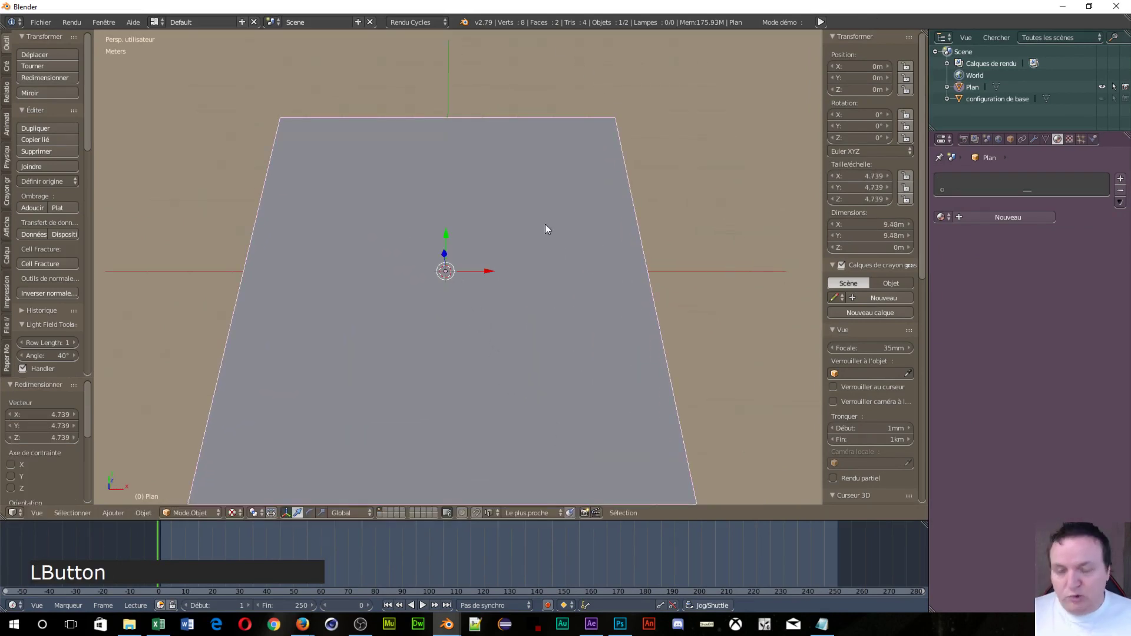
# Step: Put the plane in edit mode and add one centred loop cut running along the Y axis
pyautogui.press('Tab')
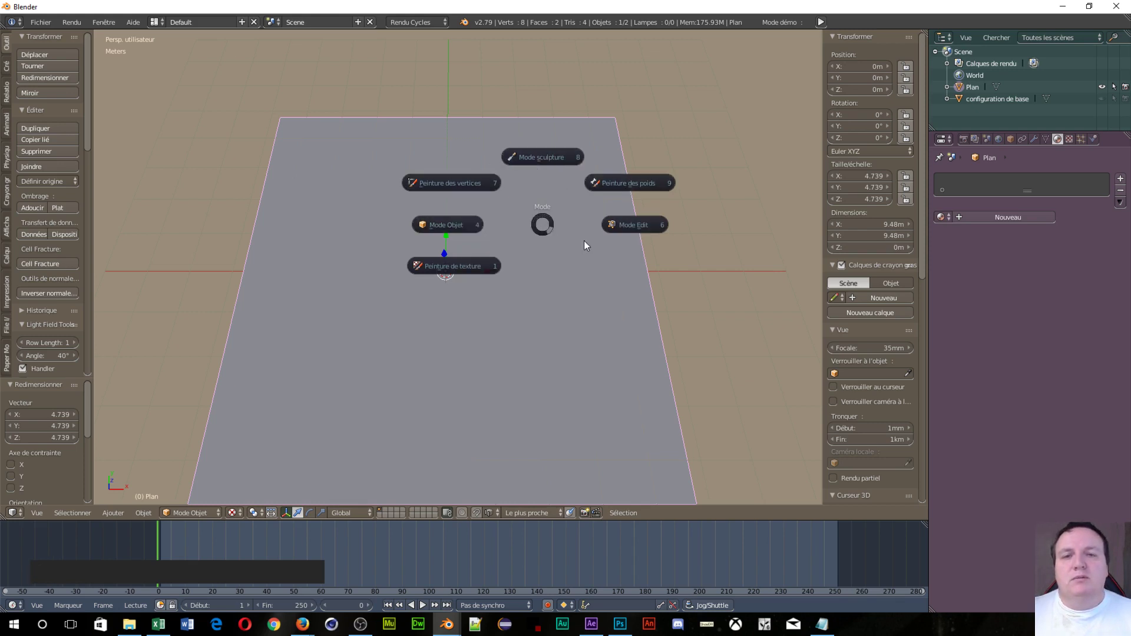
pyautogui.click(632, 225)
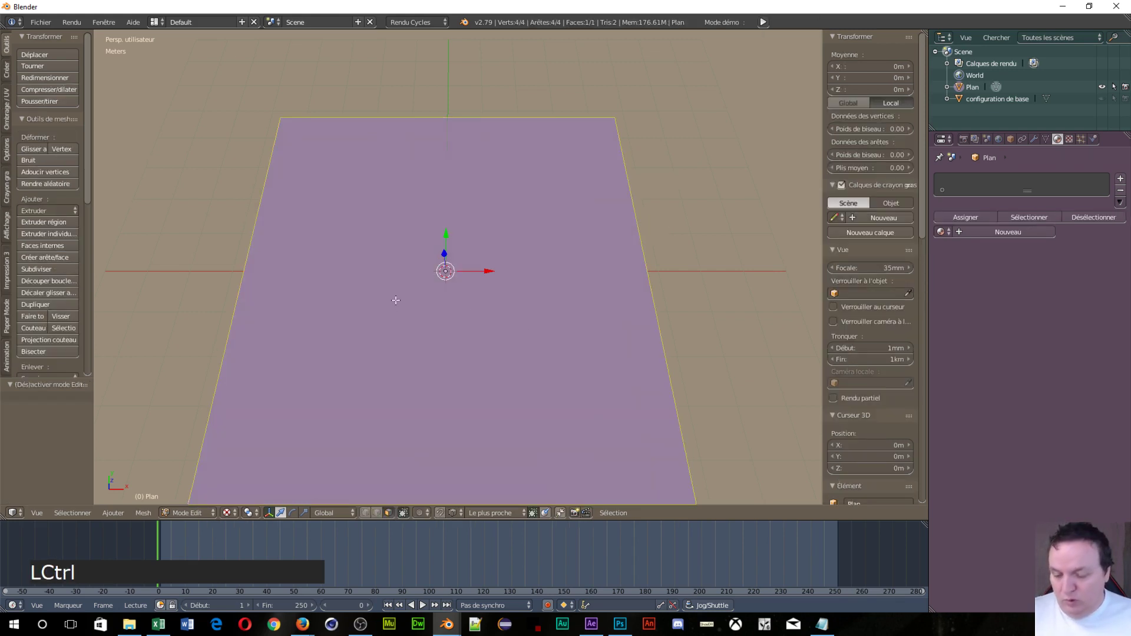
pyautogui.hotkey('ctrl', 'r')
pyautogui.click(458, 109)
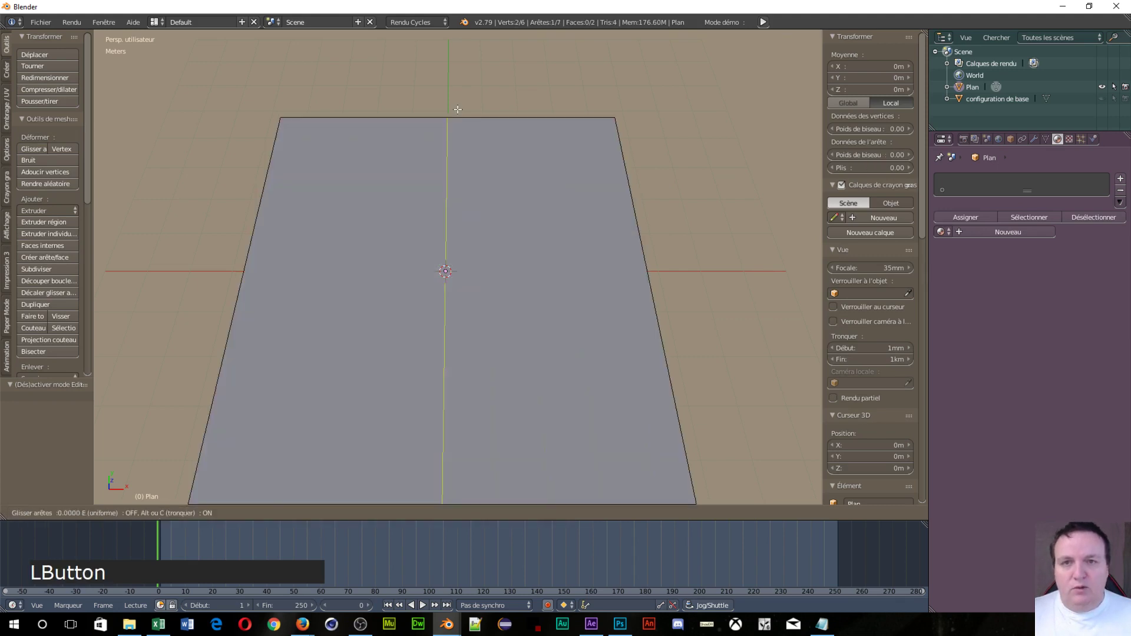
pyautogui.click(458, 110)
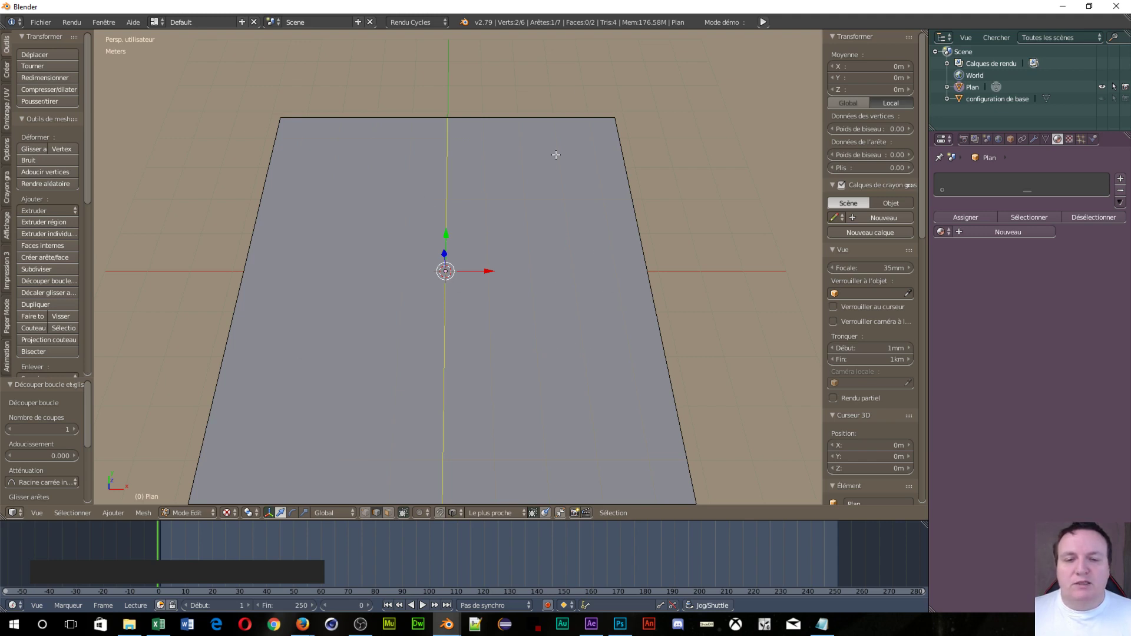
# Step: Set the World background colour source to an environment texture (Texture d'environnement)
pyautogui.moveTo(548, 348); pyautogui.dragTo(553, 293)
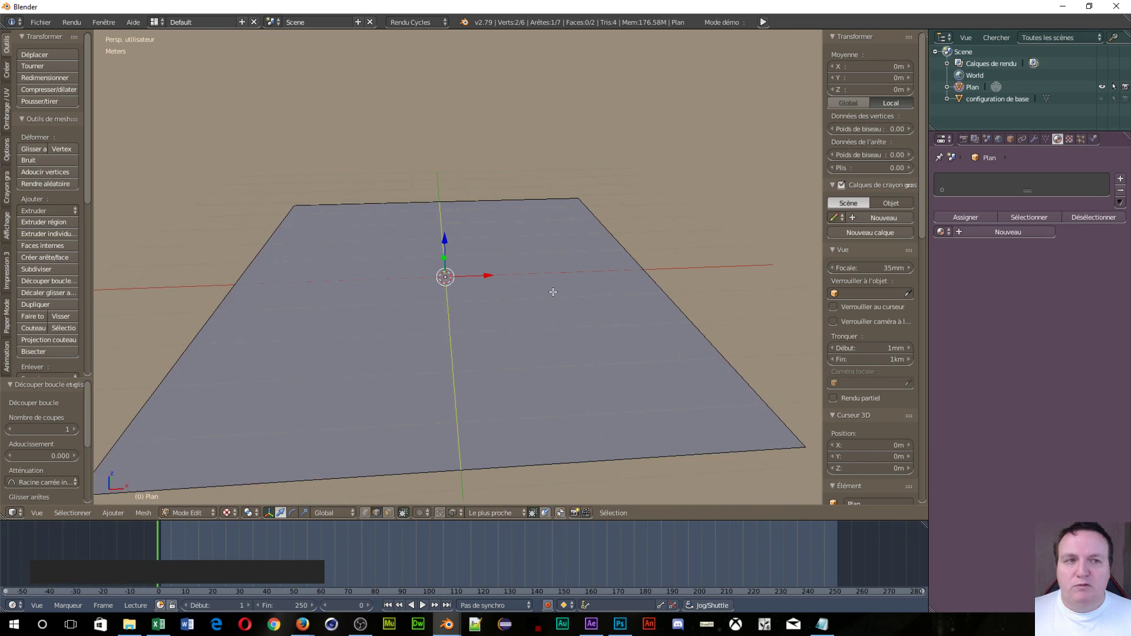
pyautogui.click(998, 139)
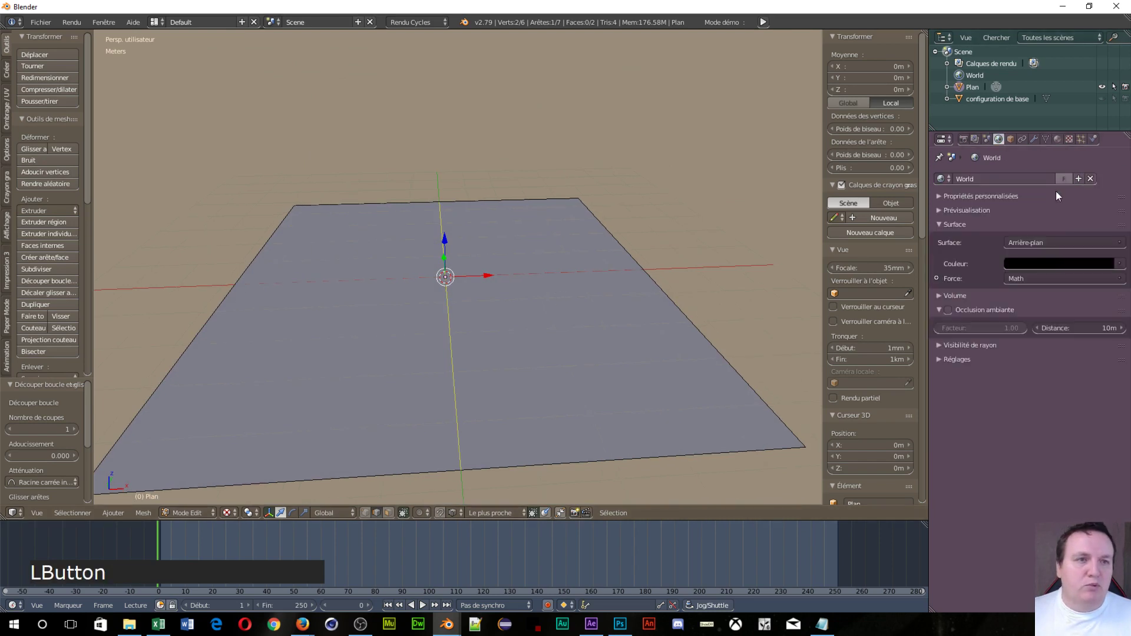
pyautogui.click(1067, 246)
pyautogui.click(1075, 243)
pyautogui.click(1123, 270)
pyautogui.click(839, 130)
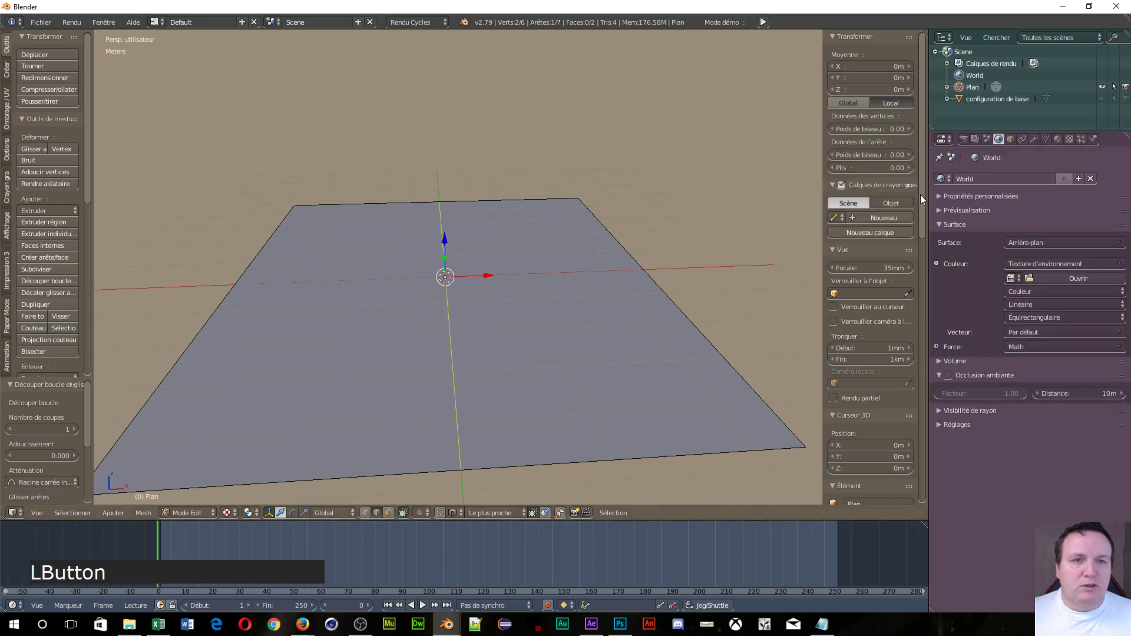
# Step: Load HDRI_.jpg from the hdri folder on the desktop as the World's environment texture
pyautogui.click(1100, 282)
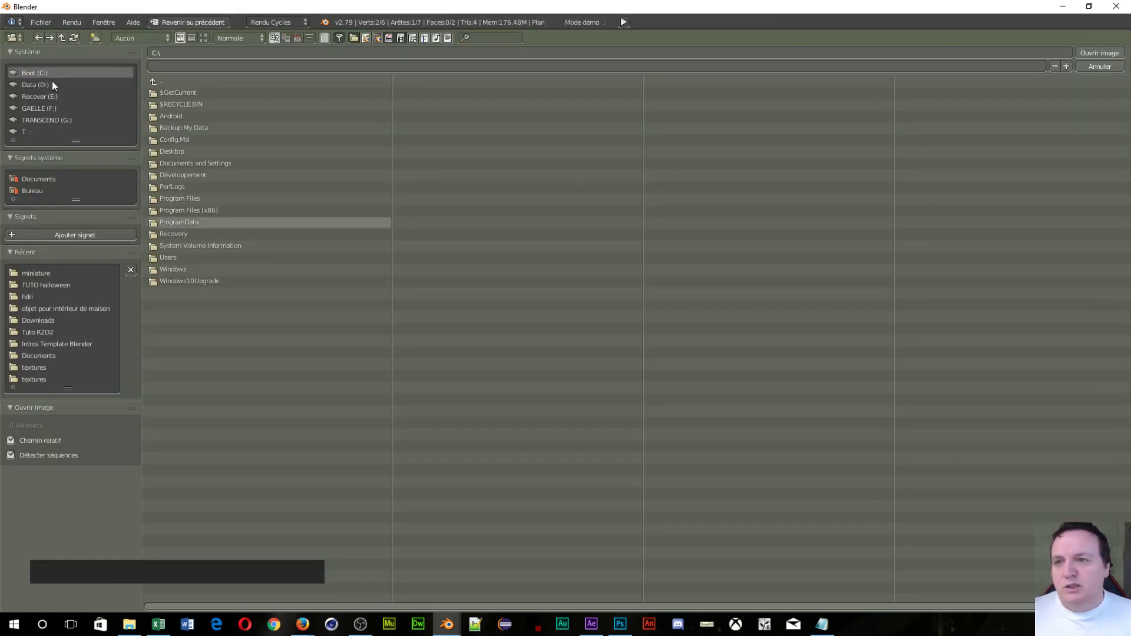
pyautogui.click(37, 194)
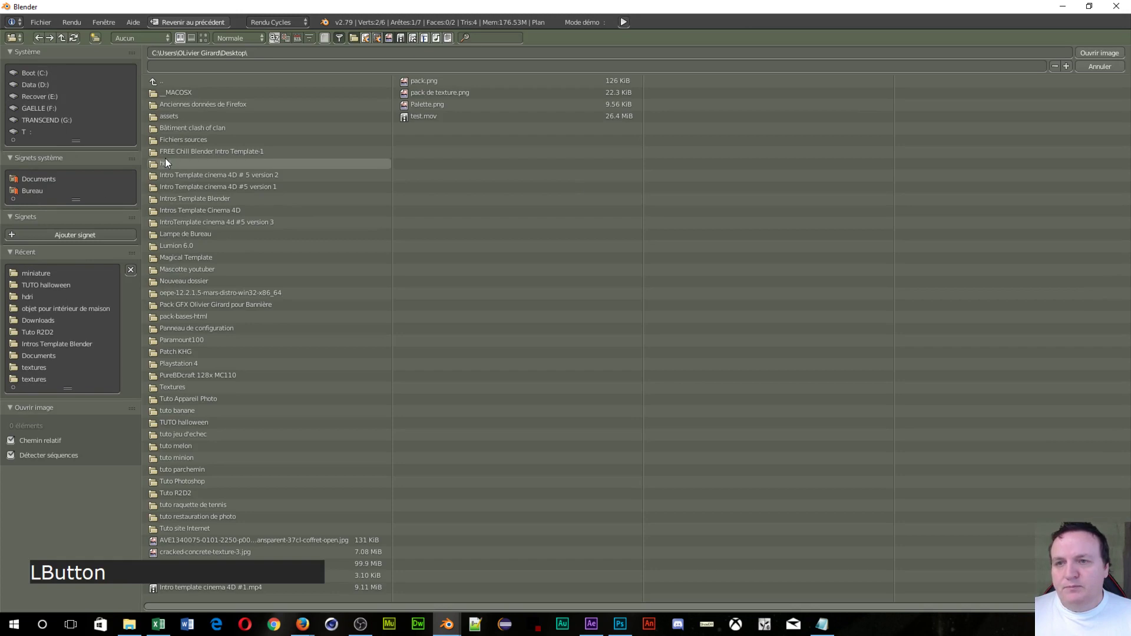
pyautogui.click(186, 151)
pyautogui.click(185, 162)
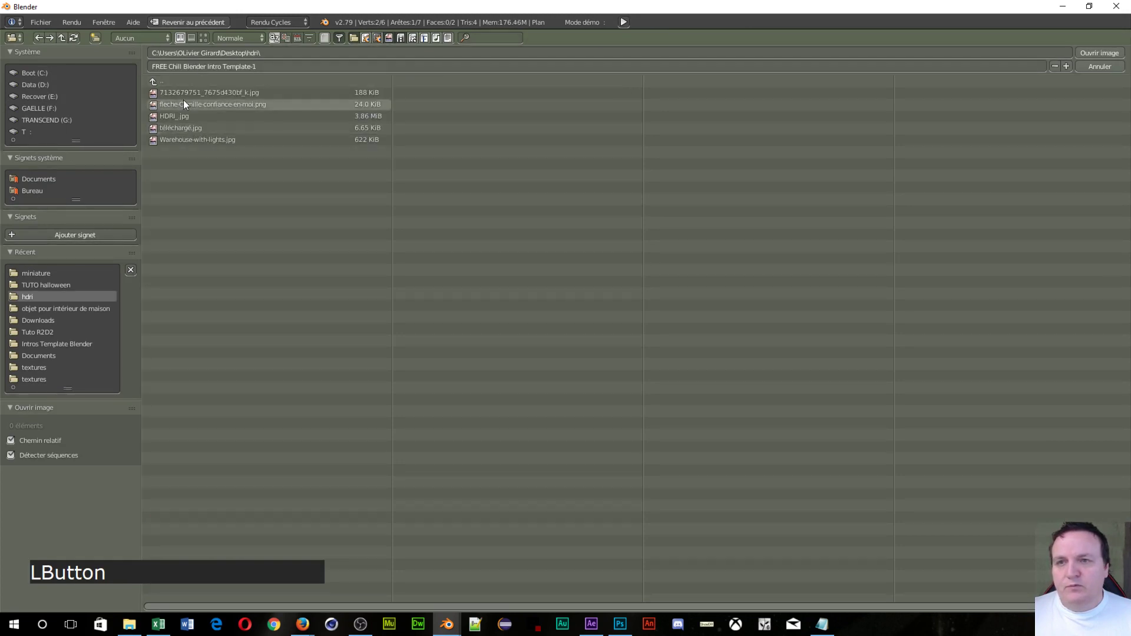
pyautogui.click(203, 38)
pyautogui.click(465, 162)
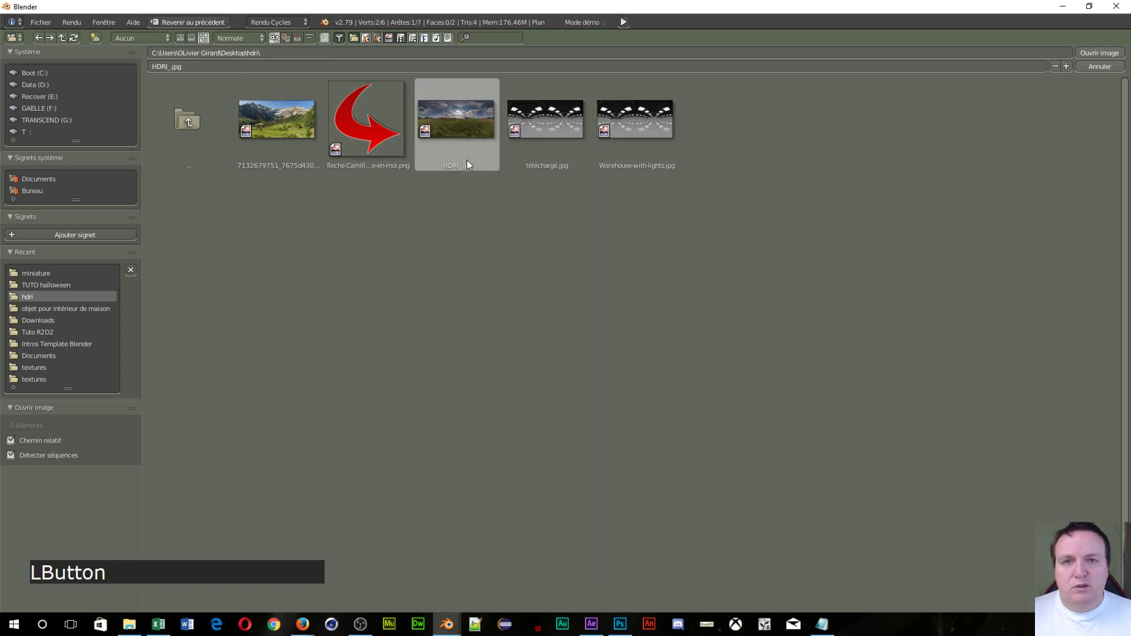
pyautogui.click(1098, 53)
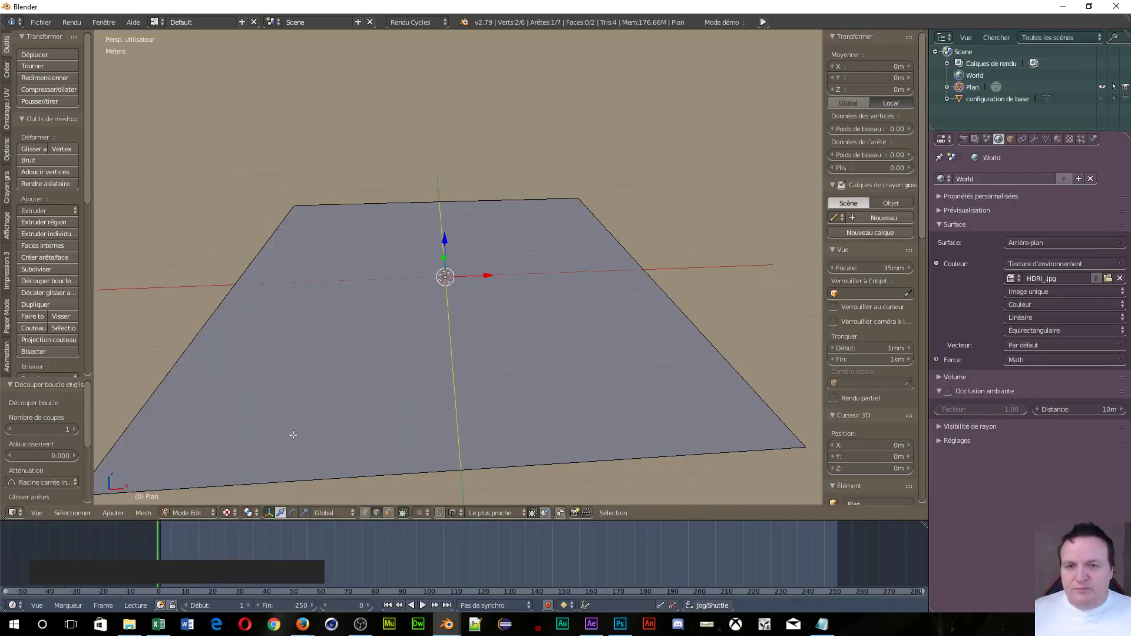
# Step: Create a new material on the plane and set its surface to the Shader output of the -RBP Non Métallic group
pyautogui.moveTo(530, 280); pyautogui.dragTo(547, 338)
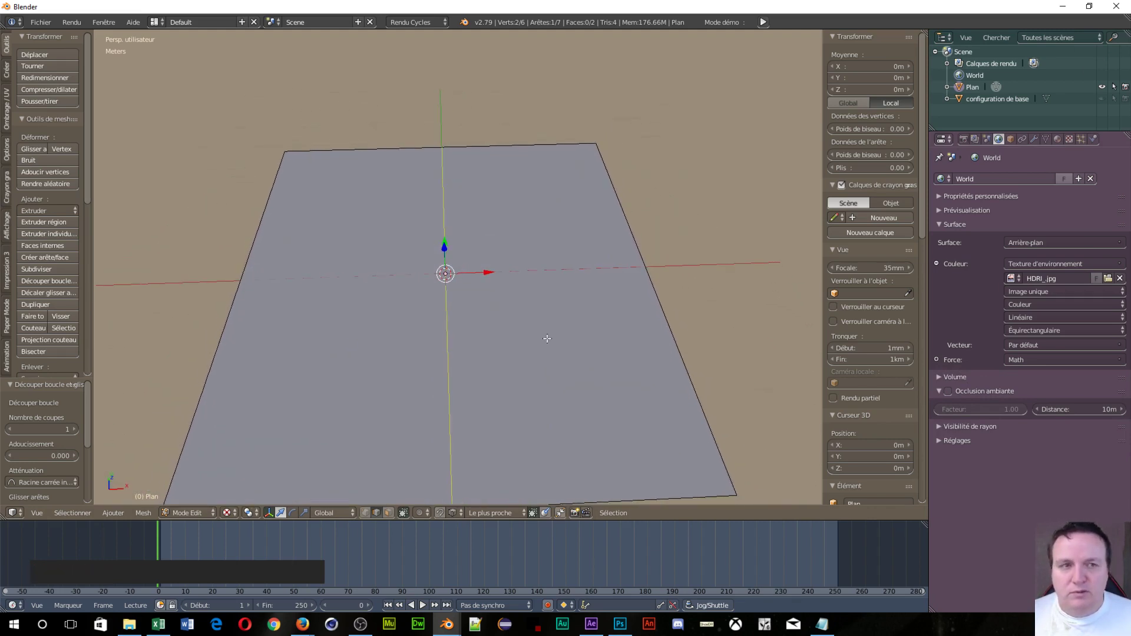
pyautogui.click(1058, 140)
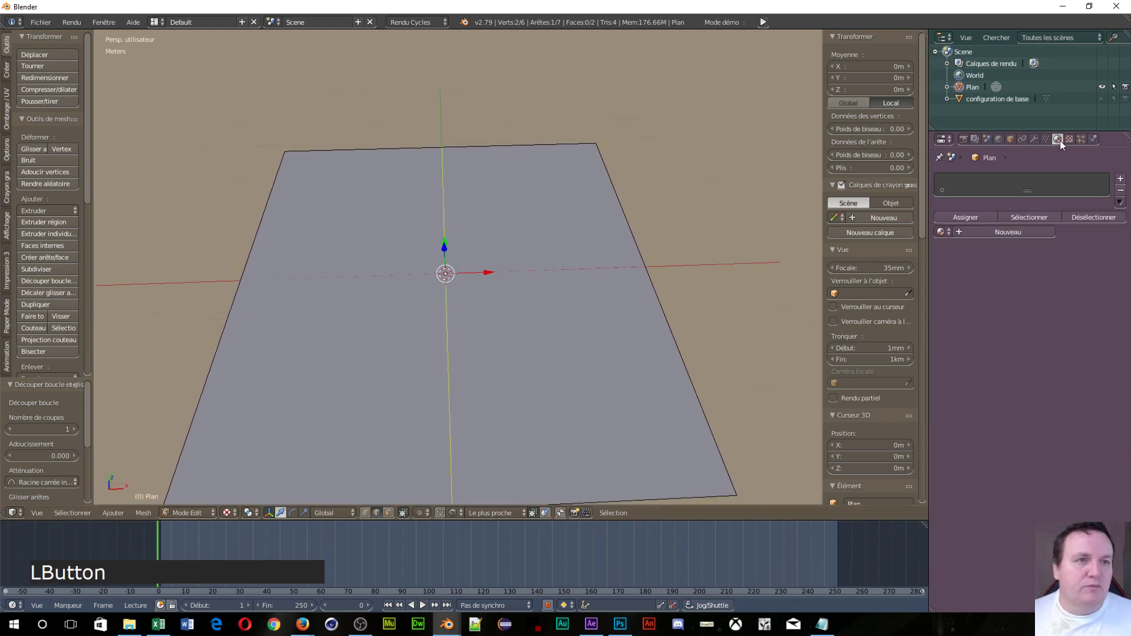
pyautogui.click(963, 231)
pyautogui.click(1087, 295)
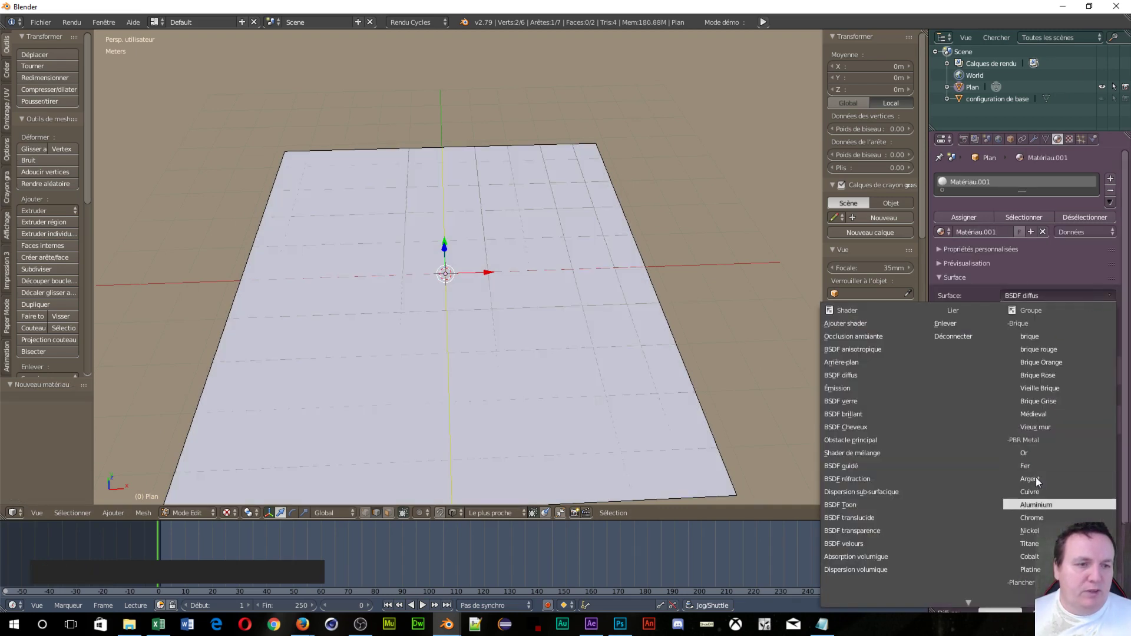
pyautogui.moveTo(973, 602)
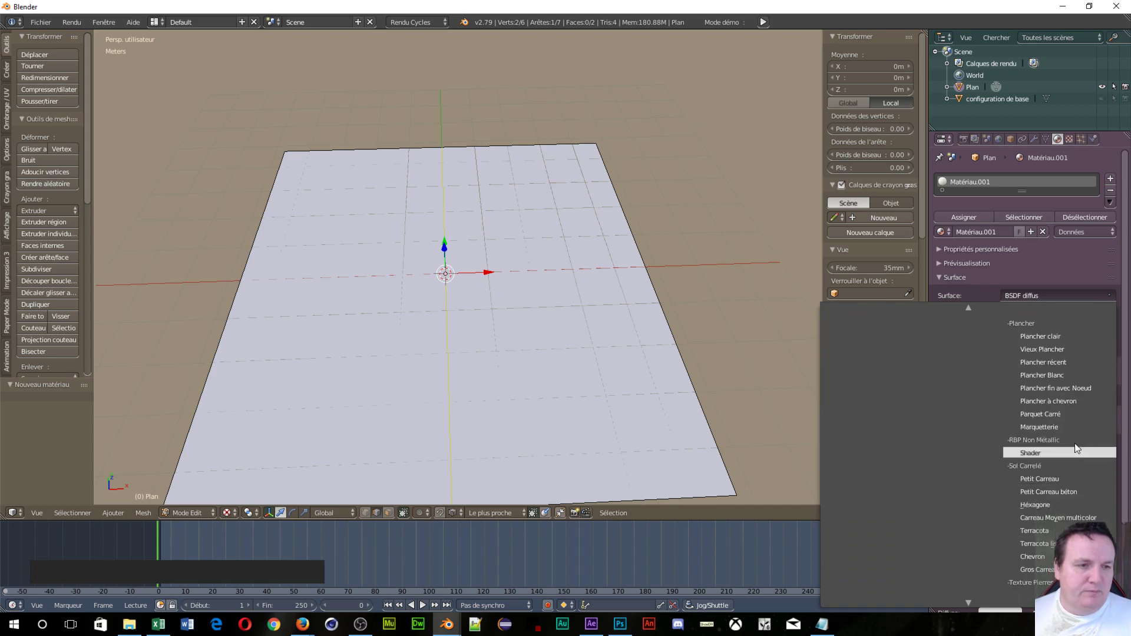
pyautogui.click(1065, 452)
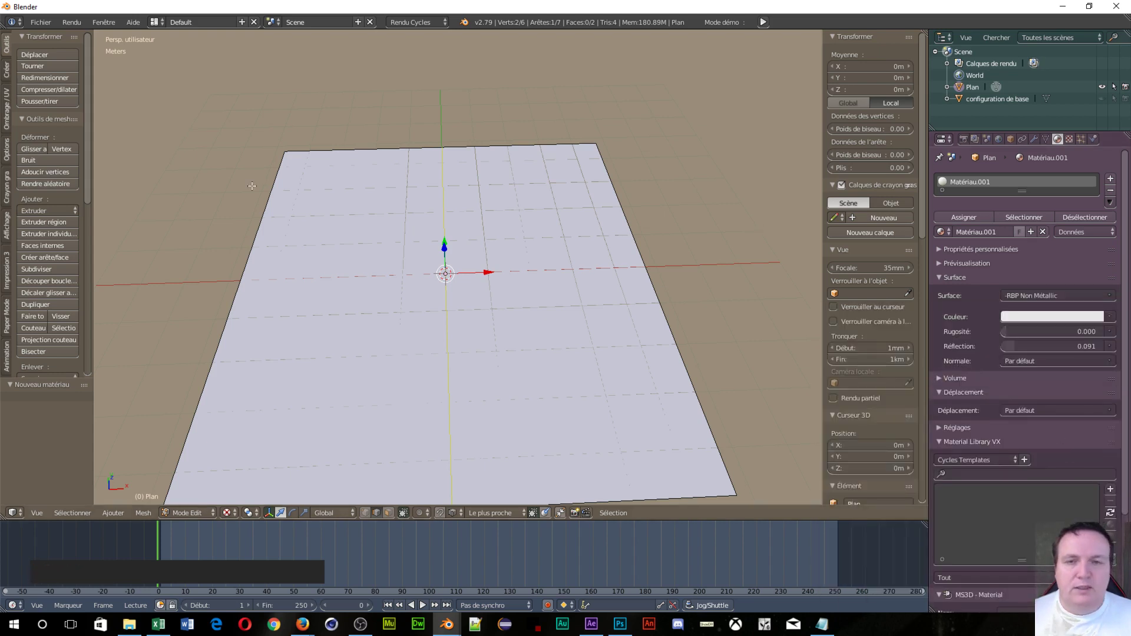
# Step: Split the 3D view vertically, turn the new area into a node editor and hide its properties sidebar
pyautogui.moveTo(703, 34); pyautogui.dragTo(542, 31)
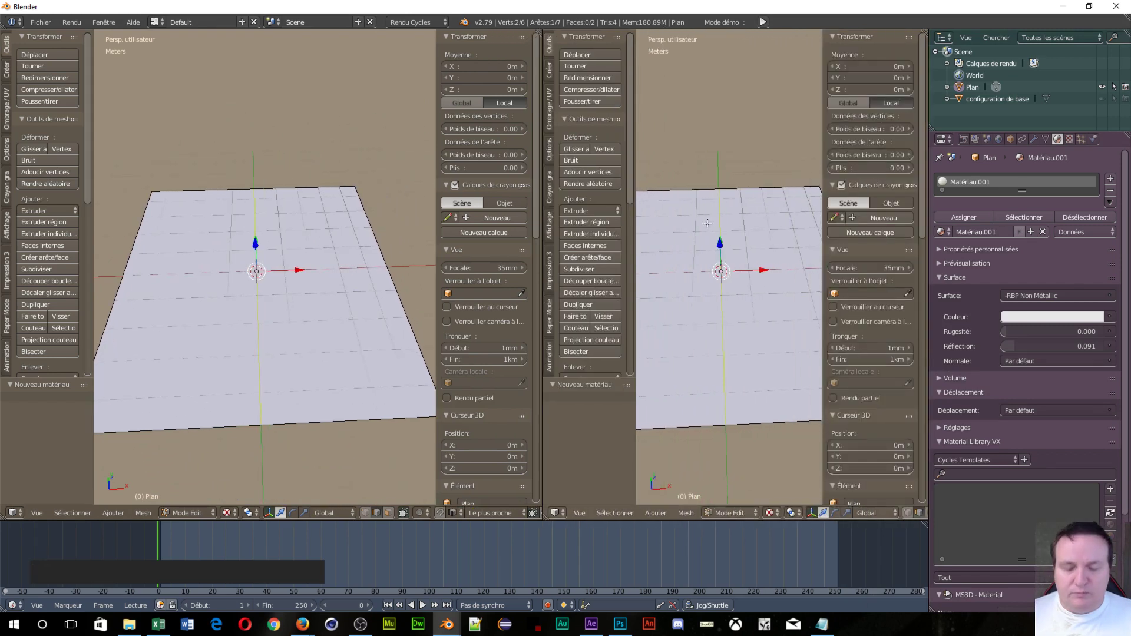
pyautogui.click(556, 512)
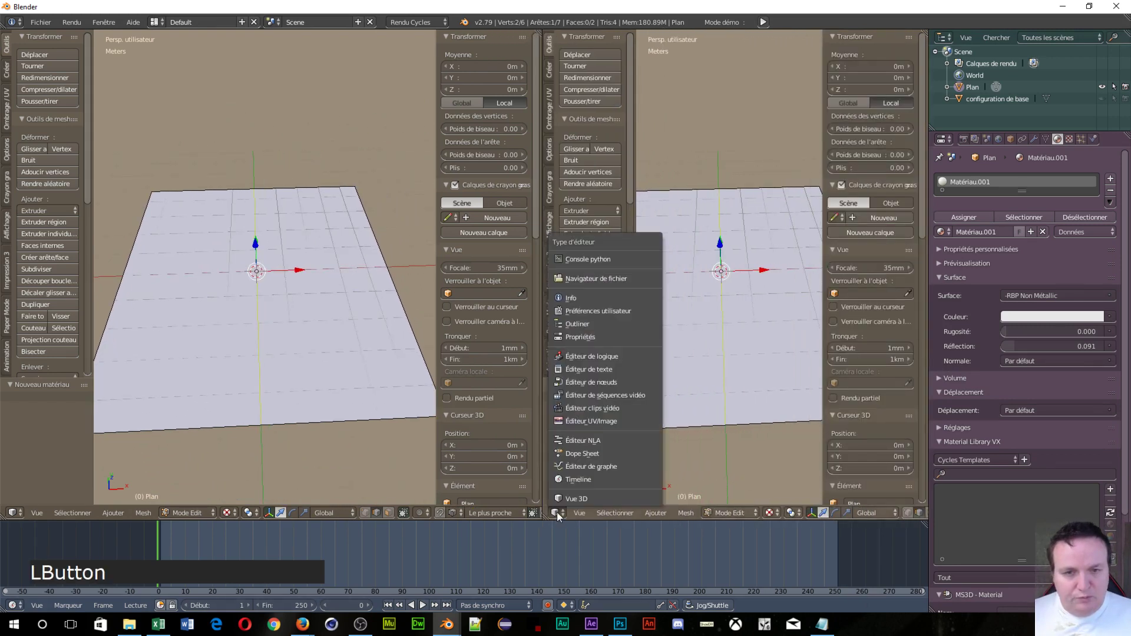
pyautogui.click(582, 382)
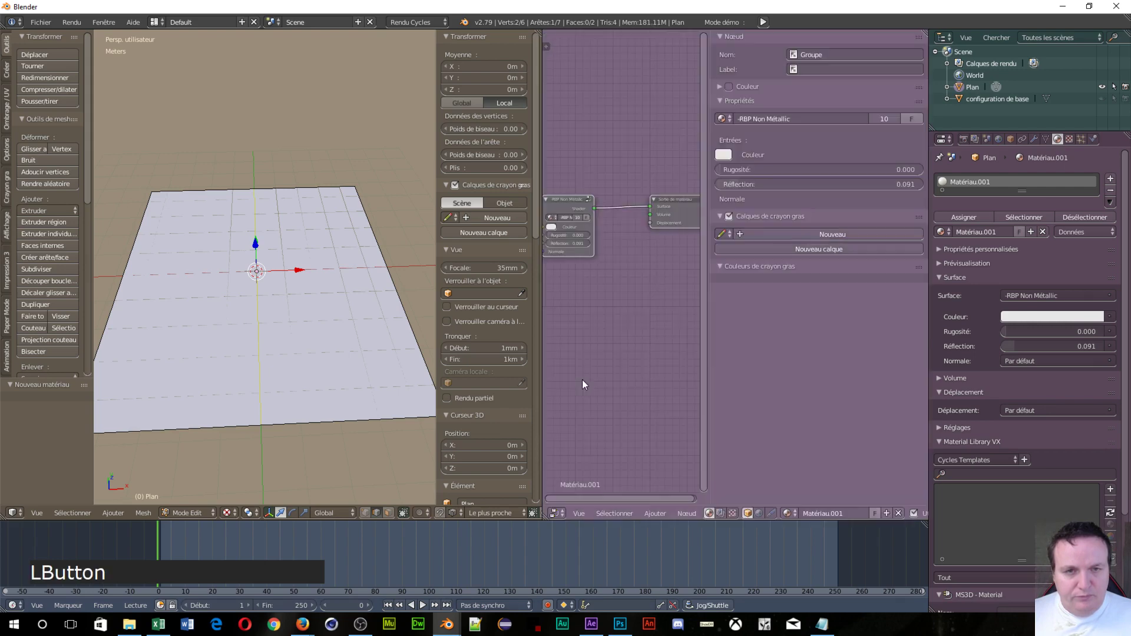
pyautogui.press('n')
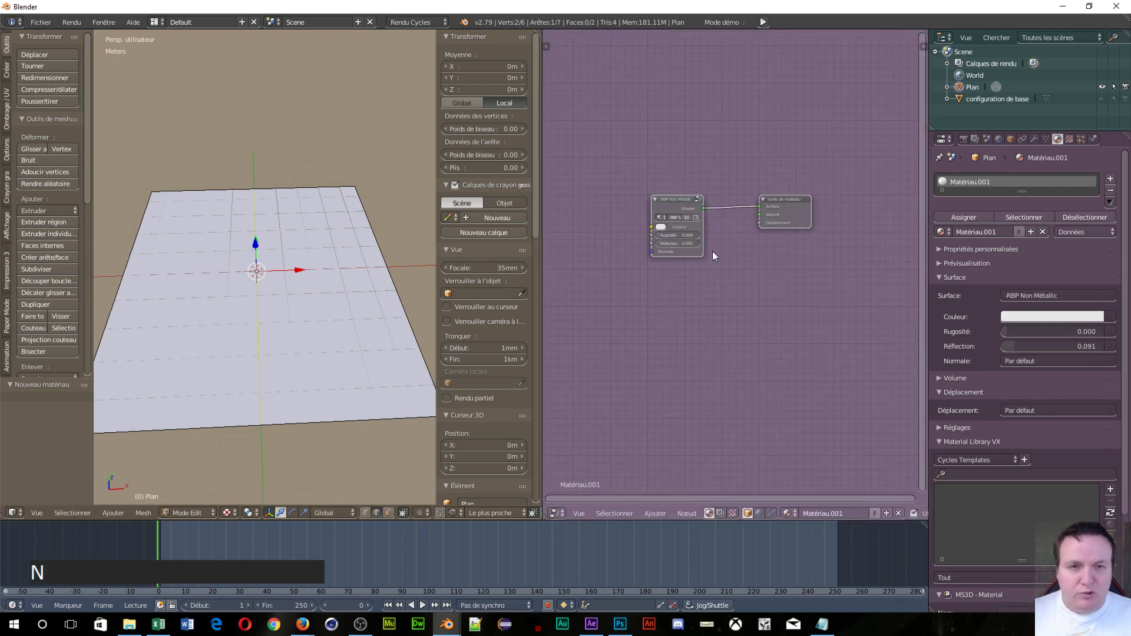
# Step: Add an image texture node (Texture image) and link its Couleur output to the shader group's Couleur input
pyautogui.moveTo(712, 251); pyautogui.dragTo(788, 276)
pyautogui.hotkey('shift', 'a')
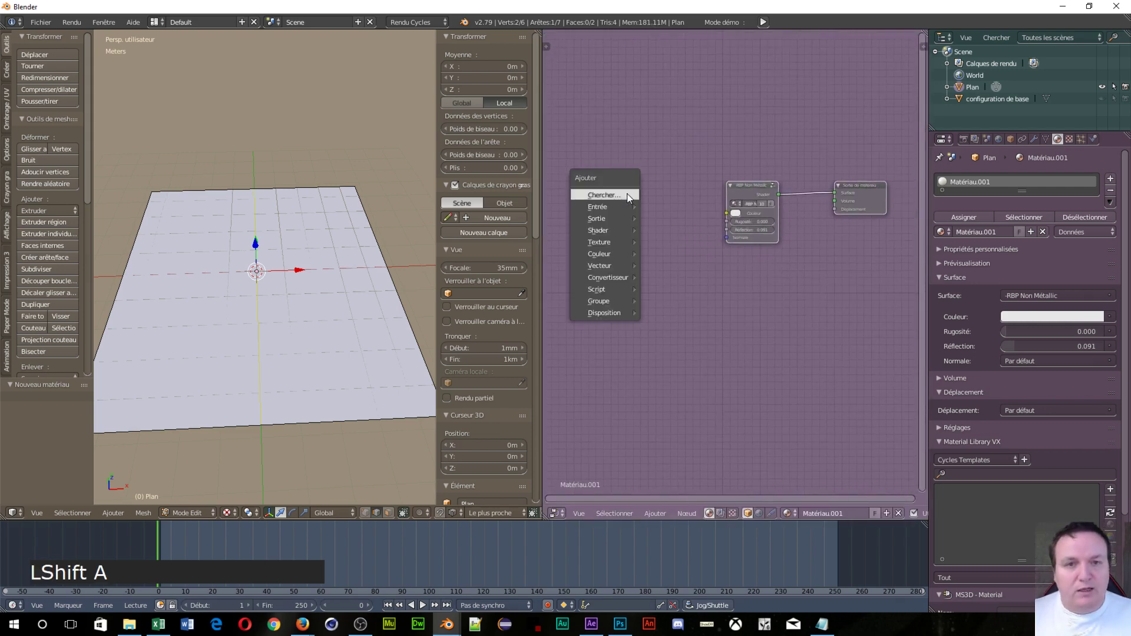
pyautogui.moveTo(630, 244)
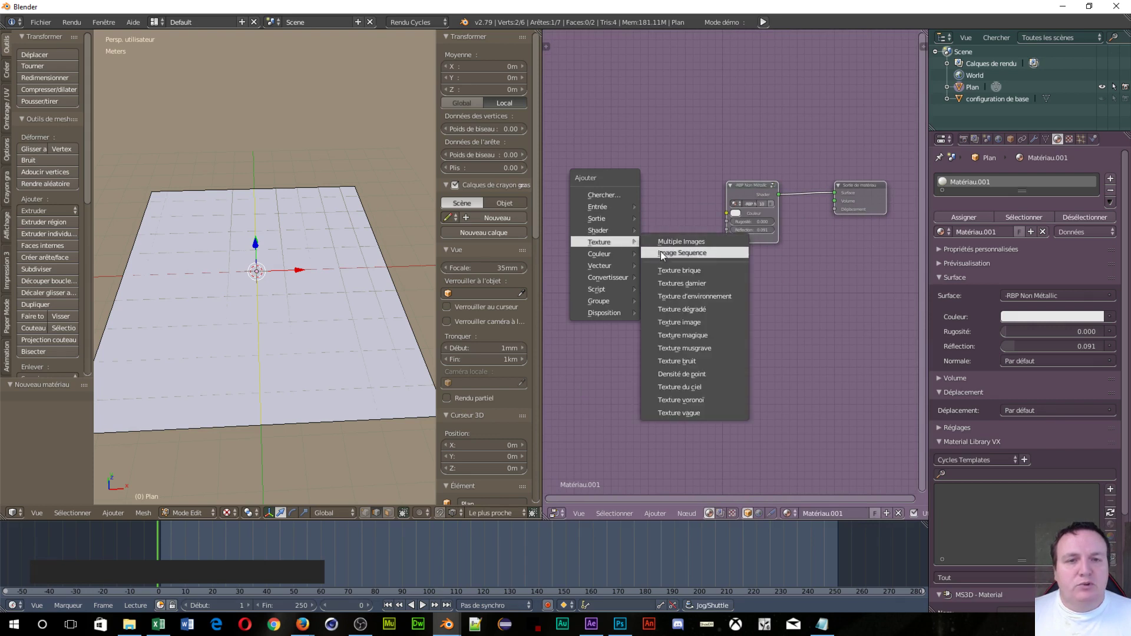
pyautogui.click(684, 322)
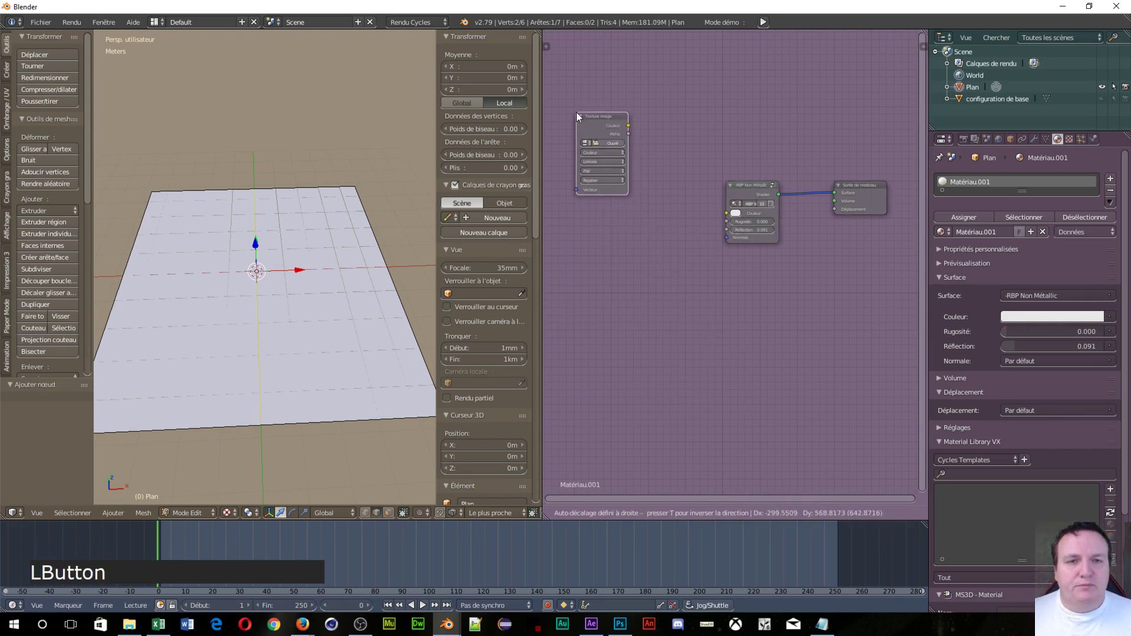
pyautogui.click(576, 111)
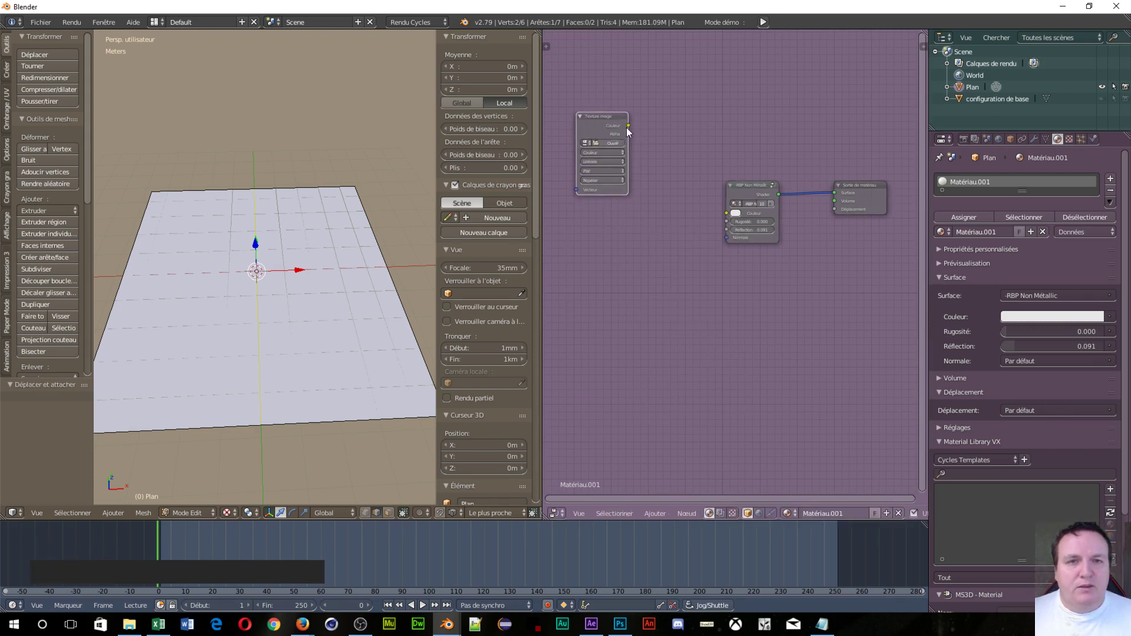
pyautogui.moveTo(630, 126); pyautogui.dragTo(717, 216)
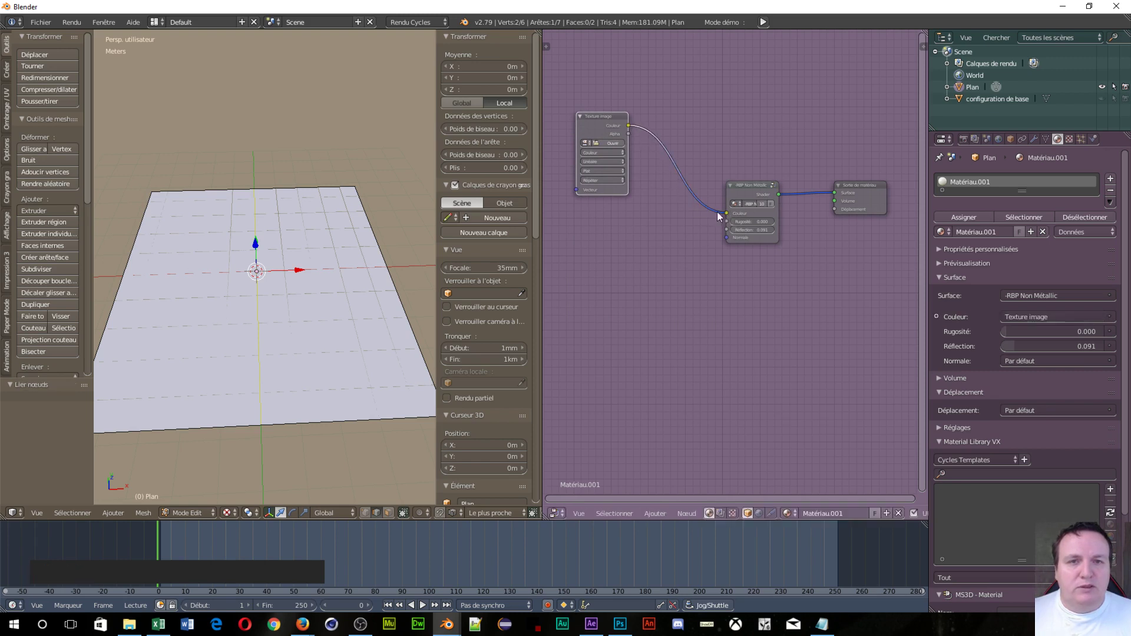
# Step: Load Gravier-Zebra-split-8-16-mm-20kg_512496_000.jpg from the desktop's Tuto Photoshop folder into the image texture node
pyautogui.click(600, 142)
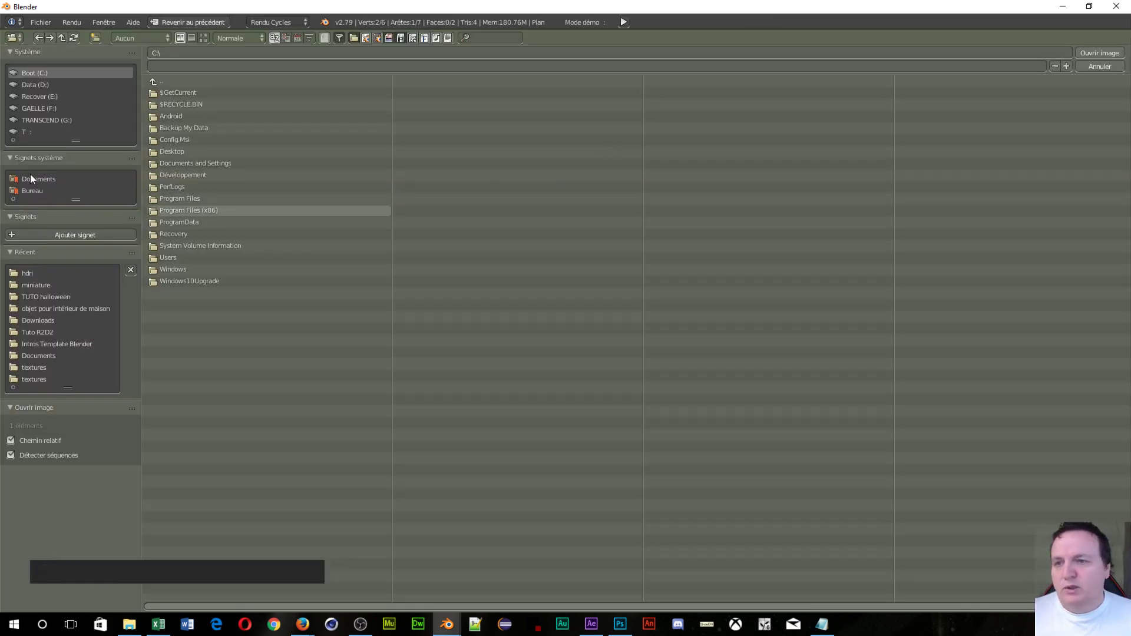
pyautogui.click(35, 190)
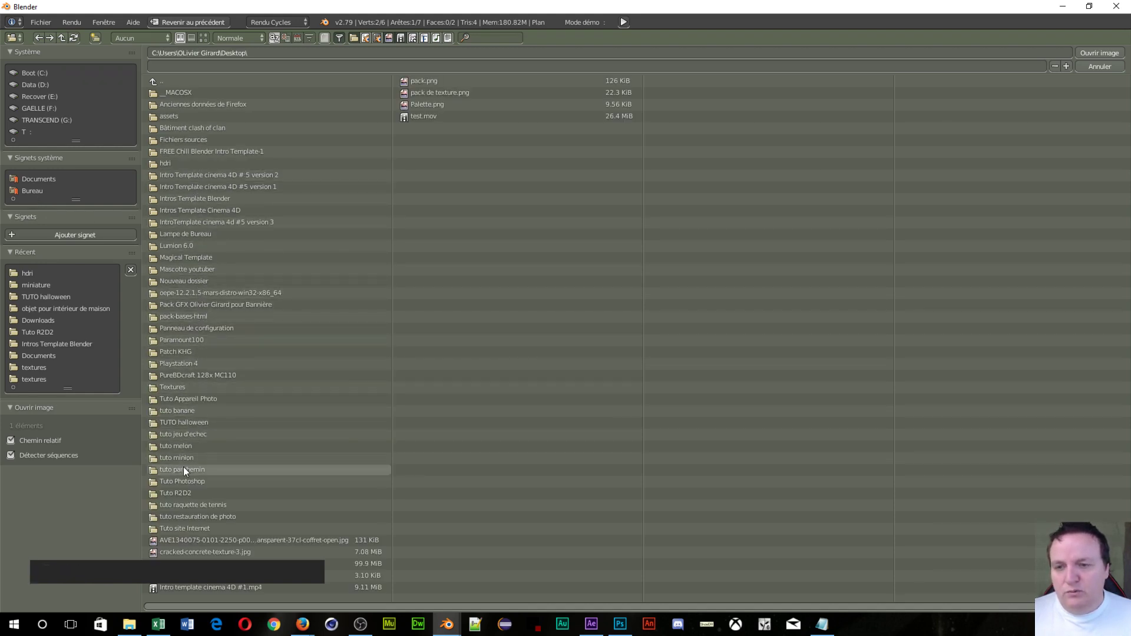
pyautogui.click(193, 482)
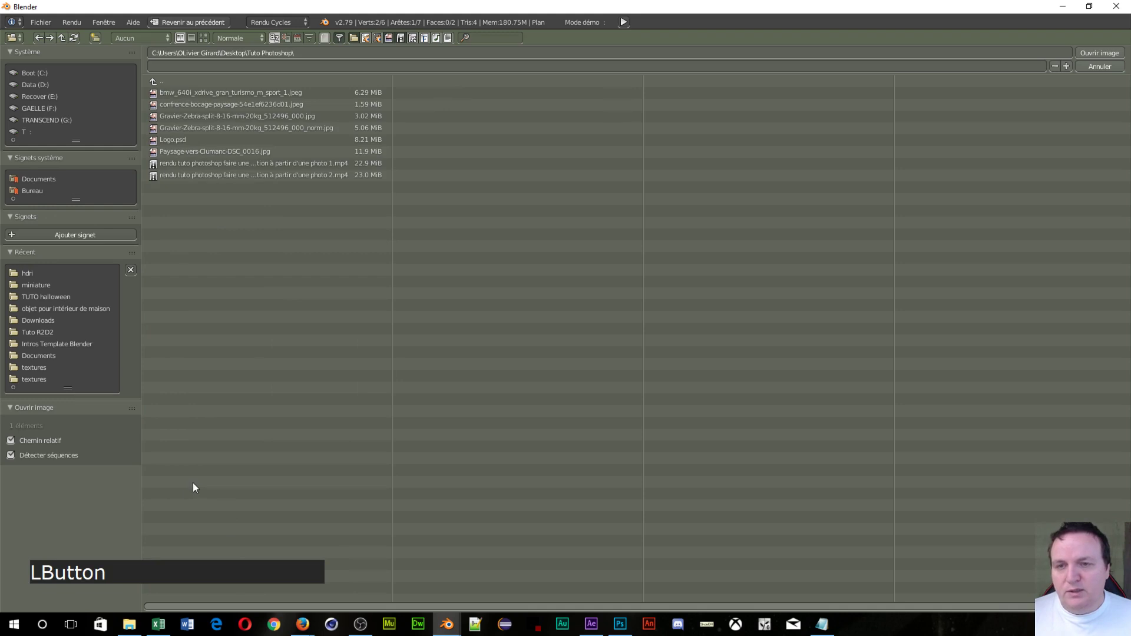
pyautogui.click(204, 38)
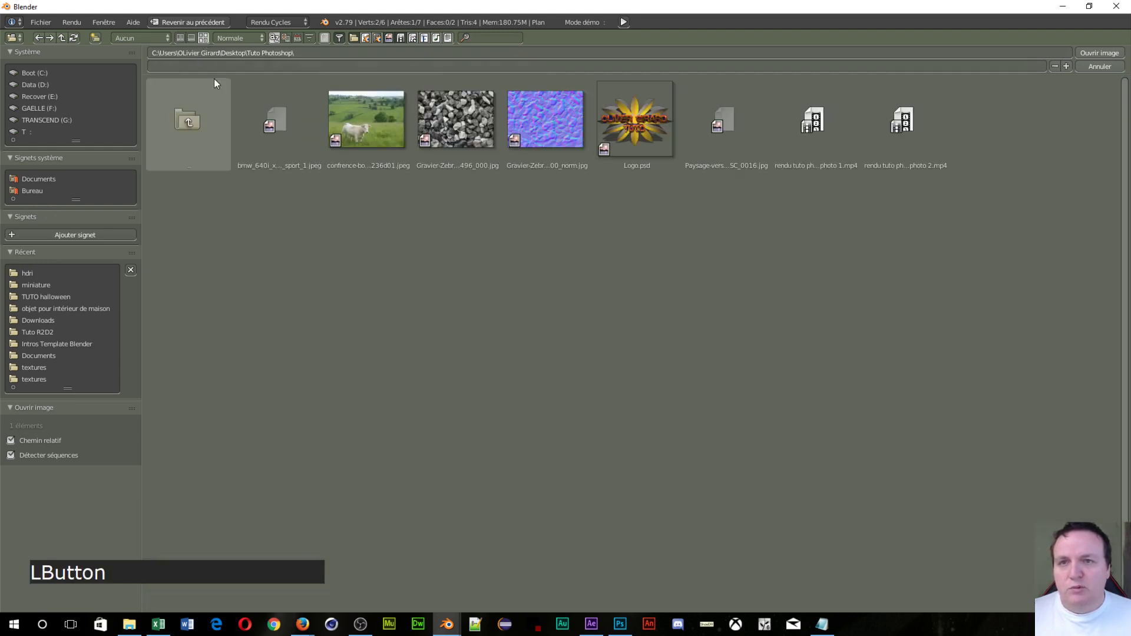
pyautogui.click(459, 133)
pyautogui.click(1101, 53)
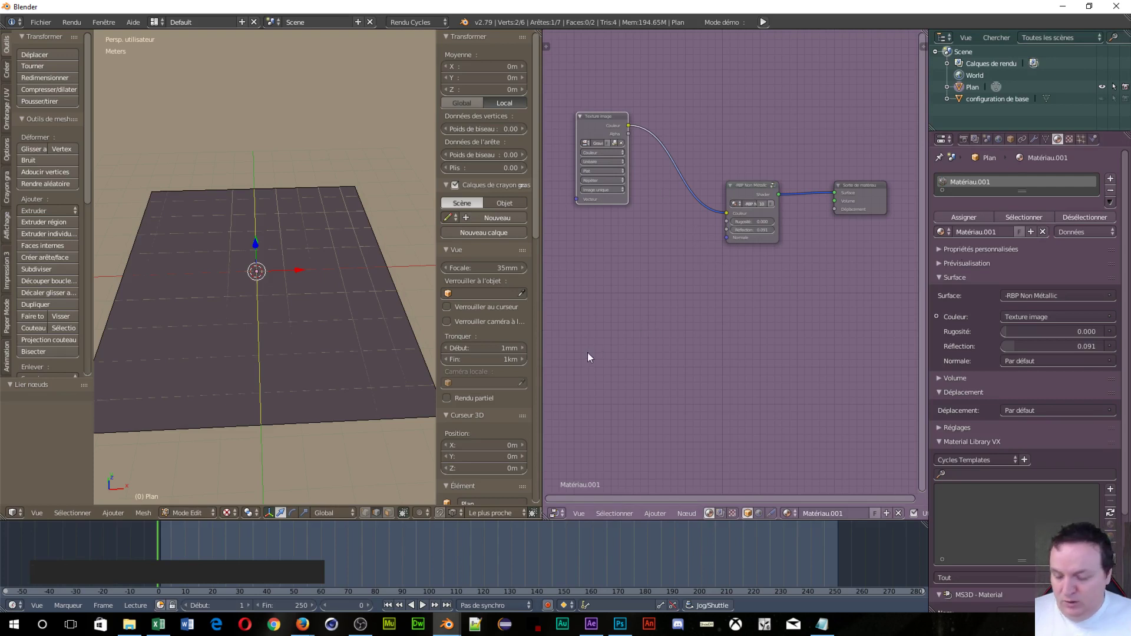
# Step: Add a second image texture node below the first, with a normal map node (Carte de normale) beside it
pyautogui.hotkey('shift', 'a')
pyautogui.moveTo(566, 377)
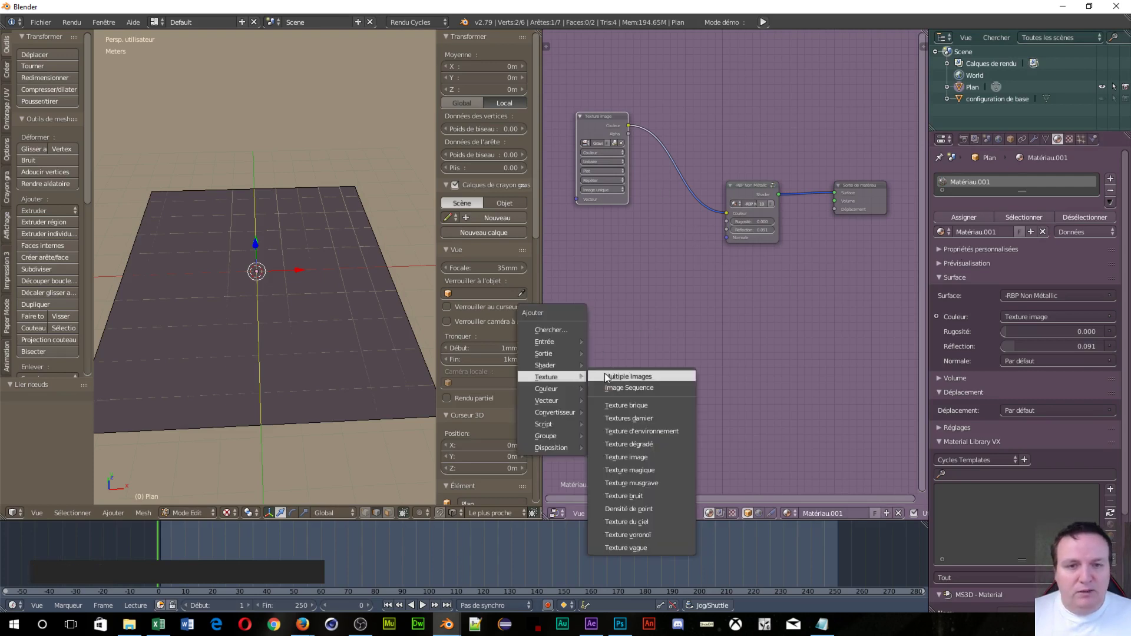
pyautogui.click(643, 457)
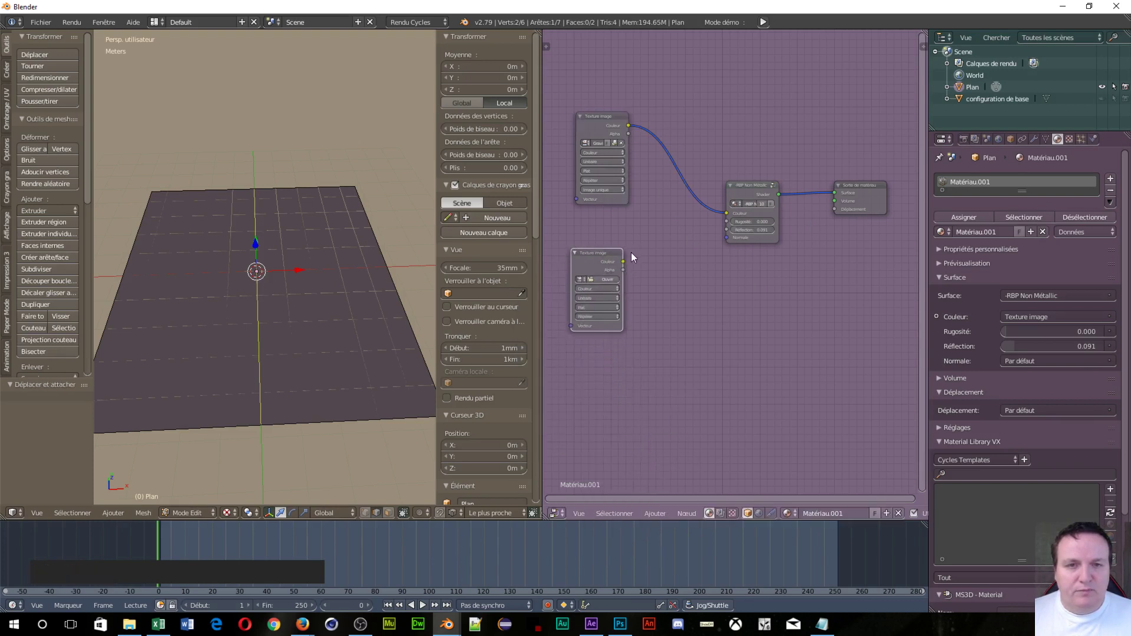
pyautogui.hotkey('shift', 'a')
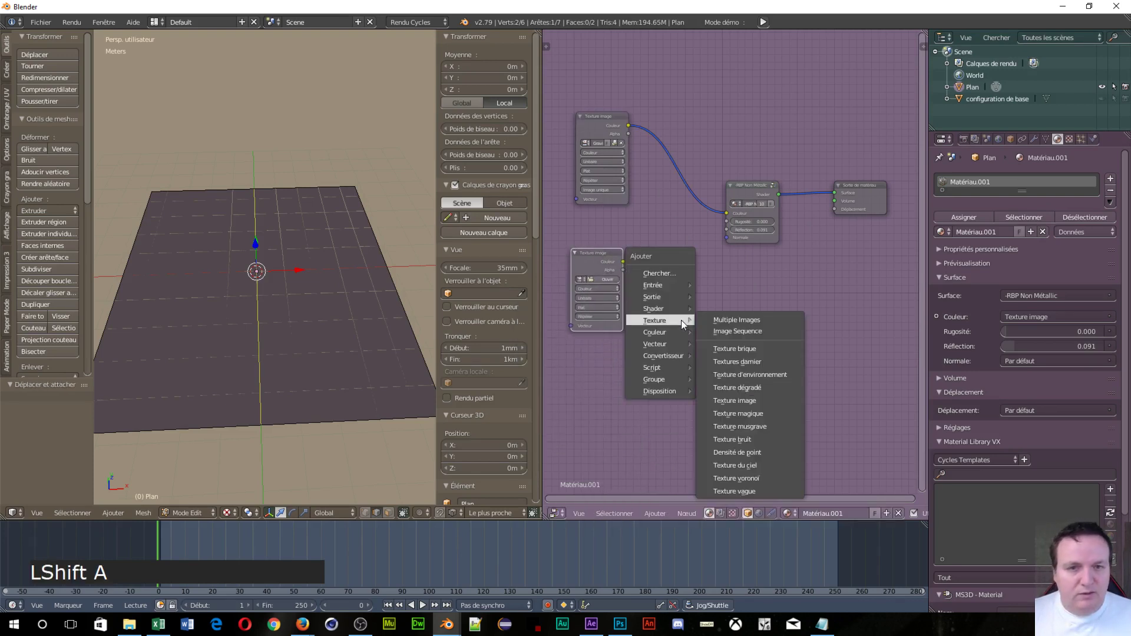
pyautogui.moveTo(689, 347)
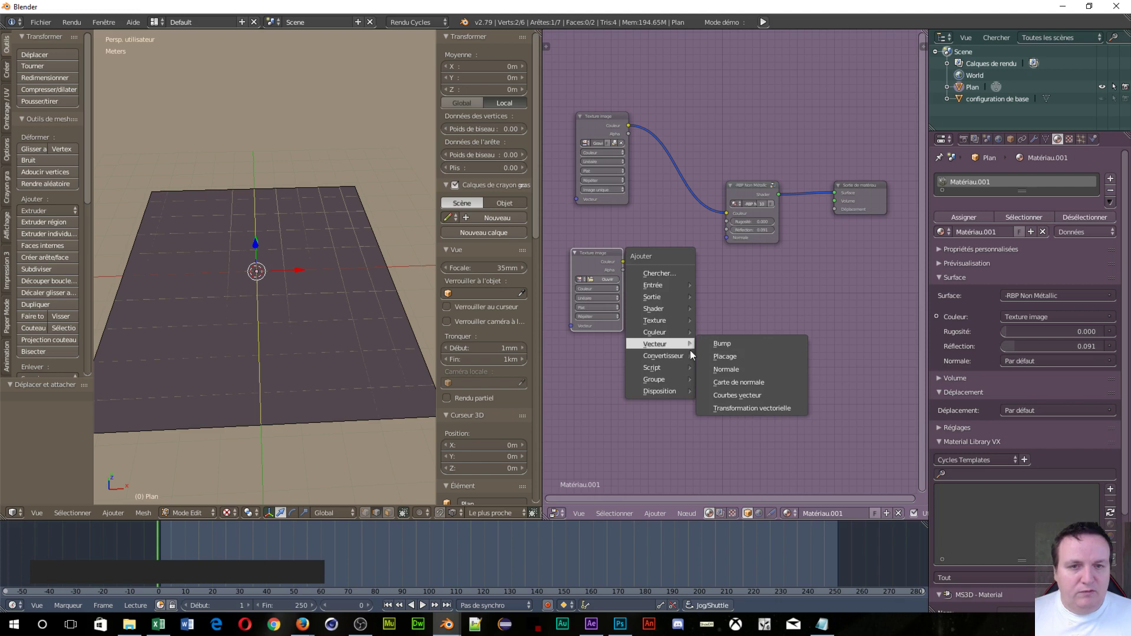
pyautogui.click(724, 382)
pyautogui.click(664, 282)
# Step: Load Gravier-Zebra-split-8-16-mm-20kg_512496_000_norm.jpg from the Tuto Photoshop folder into the second image texture node
pyautogui.click(607, 278)
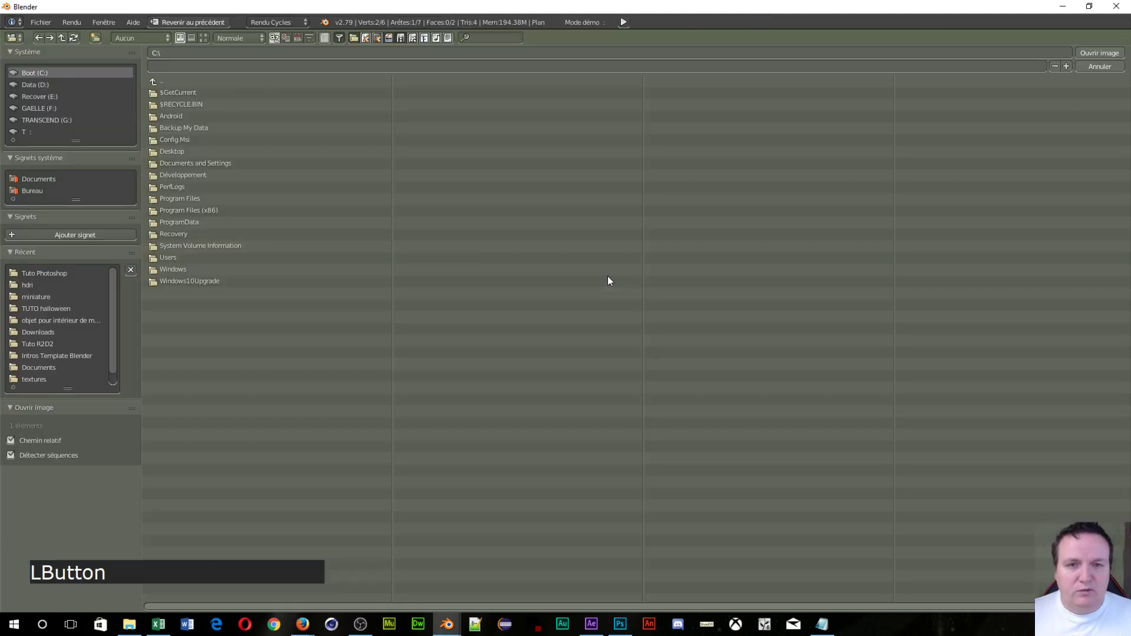
pyautogui.click(36, 273)
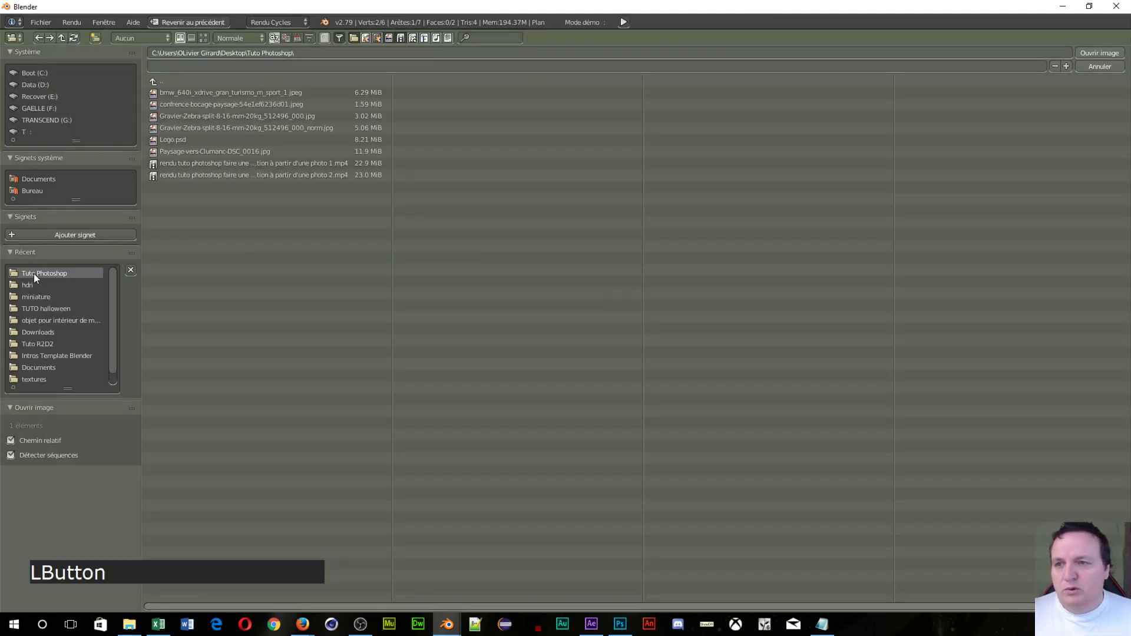
pyautogui.click(206, 37)
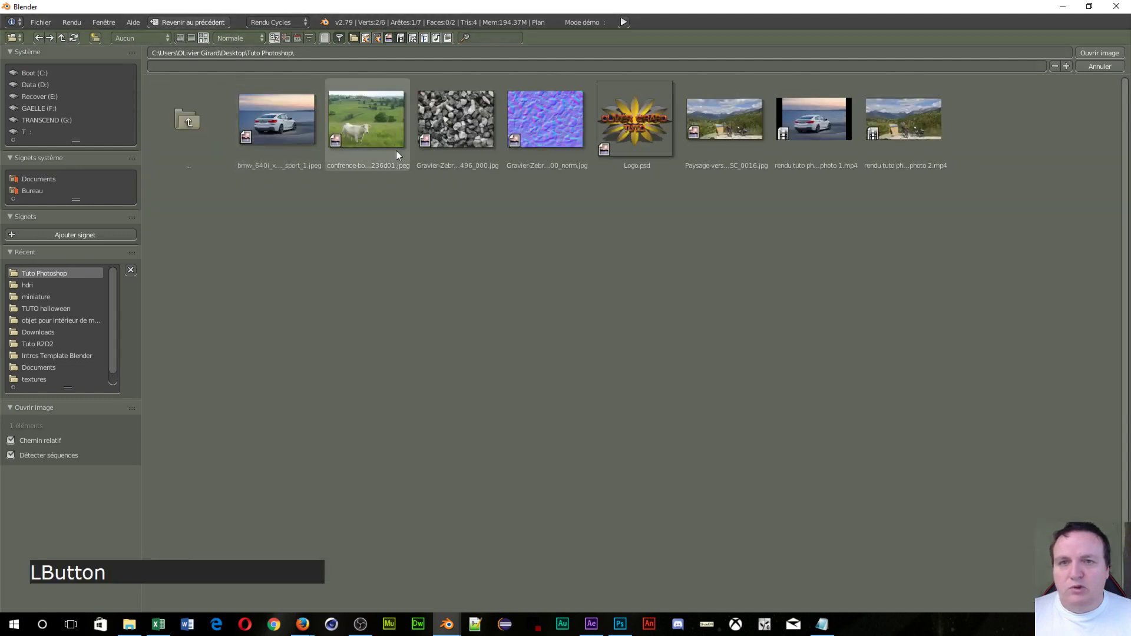
pyautogui.click(542, 140)
pyautogui.click(1099, 53)
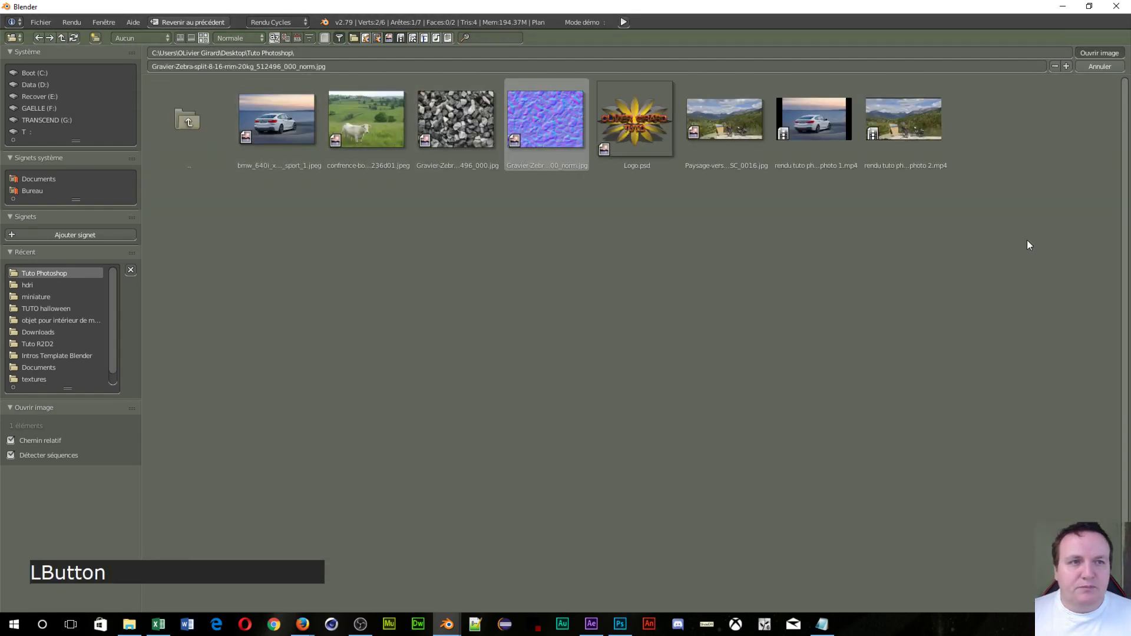
# Step: Link the second texture's colour to the normal map node, and its Normale output to the shader's Normale and the material output's Déplacement
pyautogui.moveTo(624, 261); pyautogui.dragTo(631, 265)
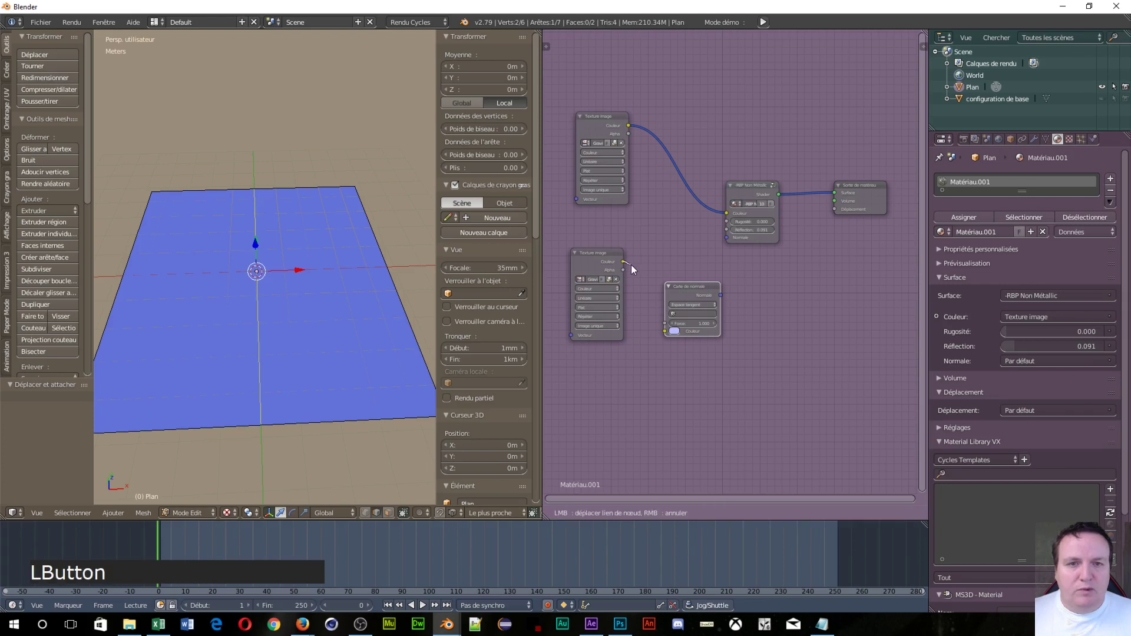
pyautogui.moveTo(662, 321); pyautogui.dragTo(665, 331)
pyautogui.moveTo(721, 295); pyautogui.dragTo(730, 287)
pyautogui.moveTo(721, 231); pyautogui.dragTo(725, 235)
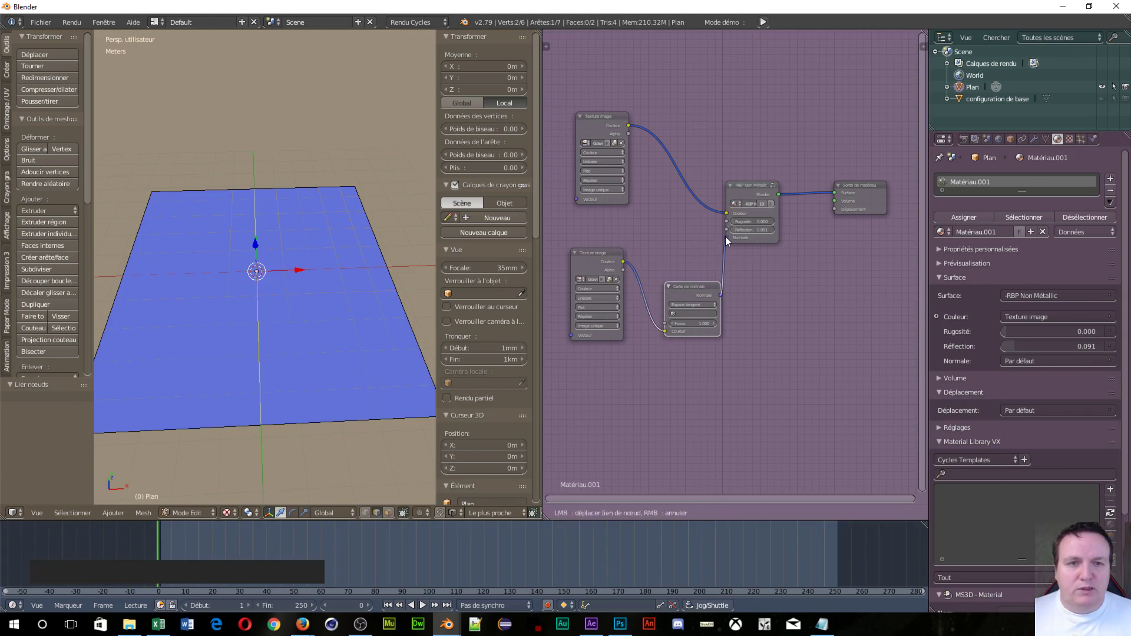
pyautogui.moveTo(718, 295); pyautogui.dragTo(835, 210)
pyautogui.press('g')
pyautogui.click(768, 443)
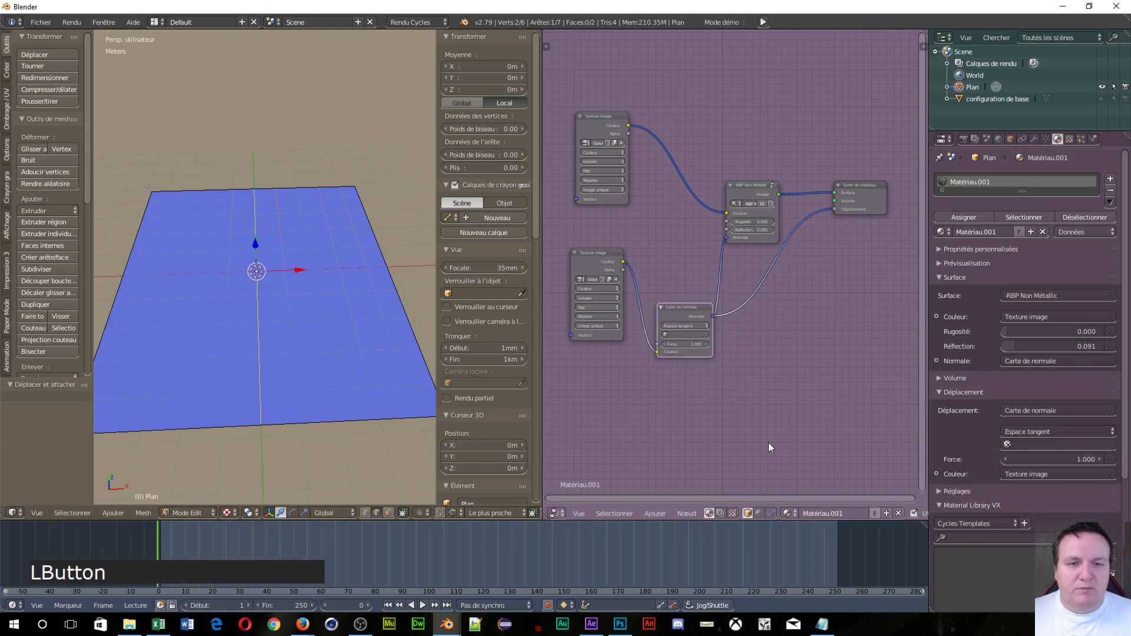
# Step: Add a texture coordinates node (Coordonnées de texture) well ahead of the two image texture nodes
pyautogui.moveTo(572, 420); pyautogui.dragTo(808, 436)
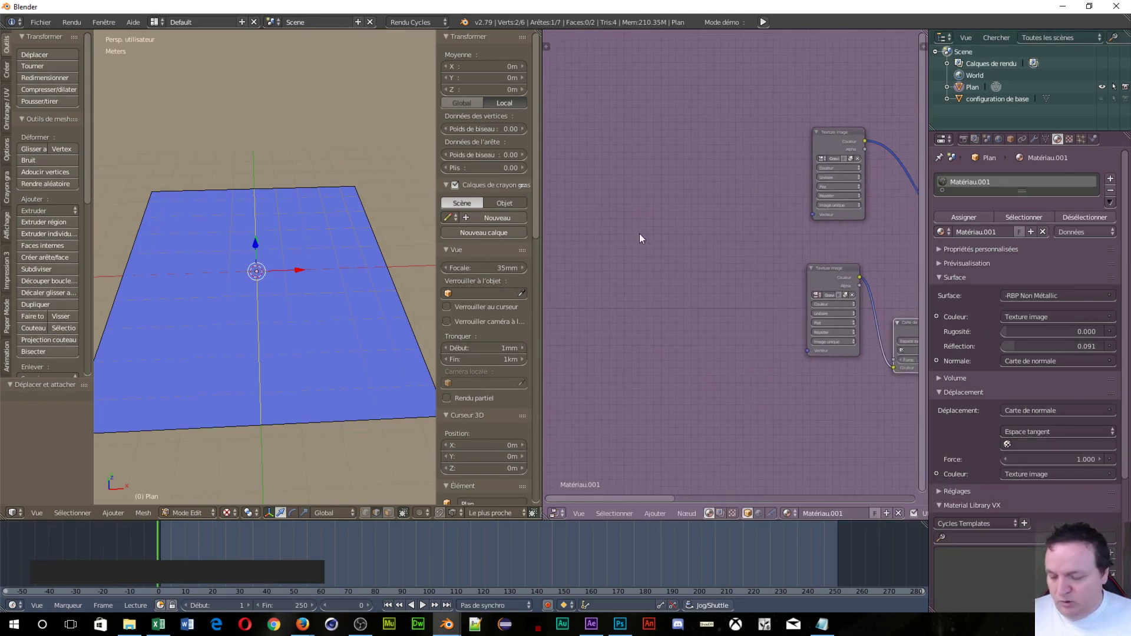
pyautogui.hotkey('shift', 'a')
pyautogui.moveTo(630, 203)
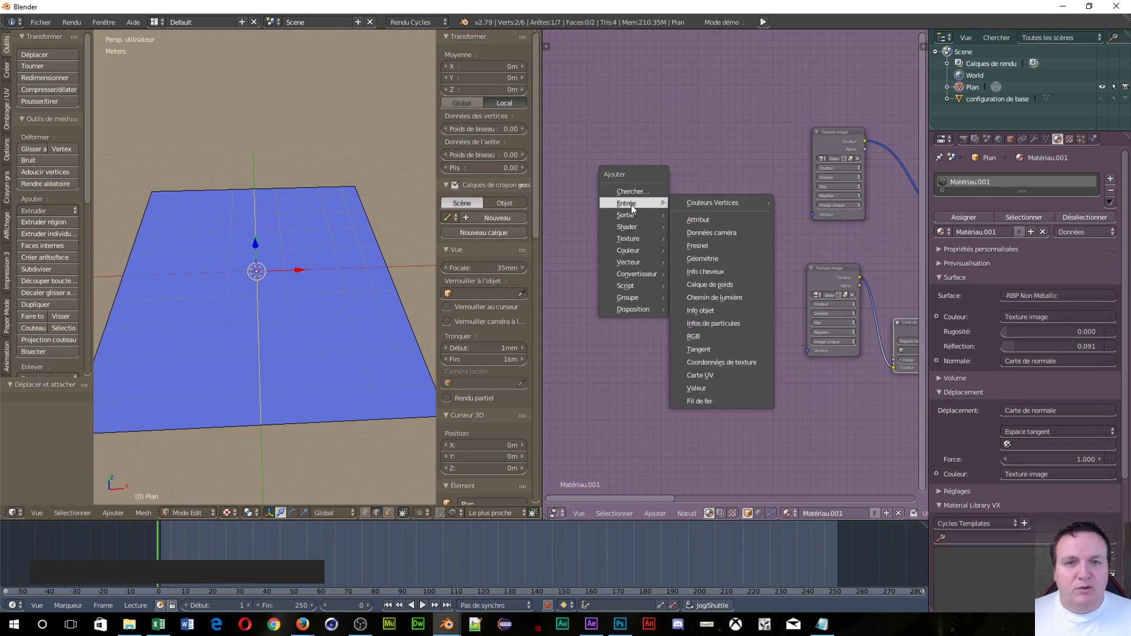
pyautogui.click(721, 362)
pyautogui.click(556, 148)
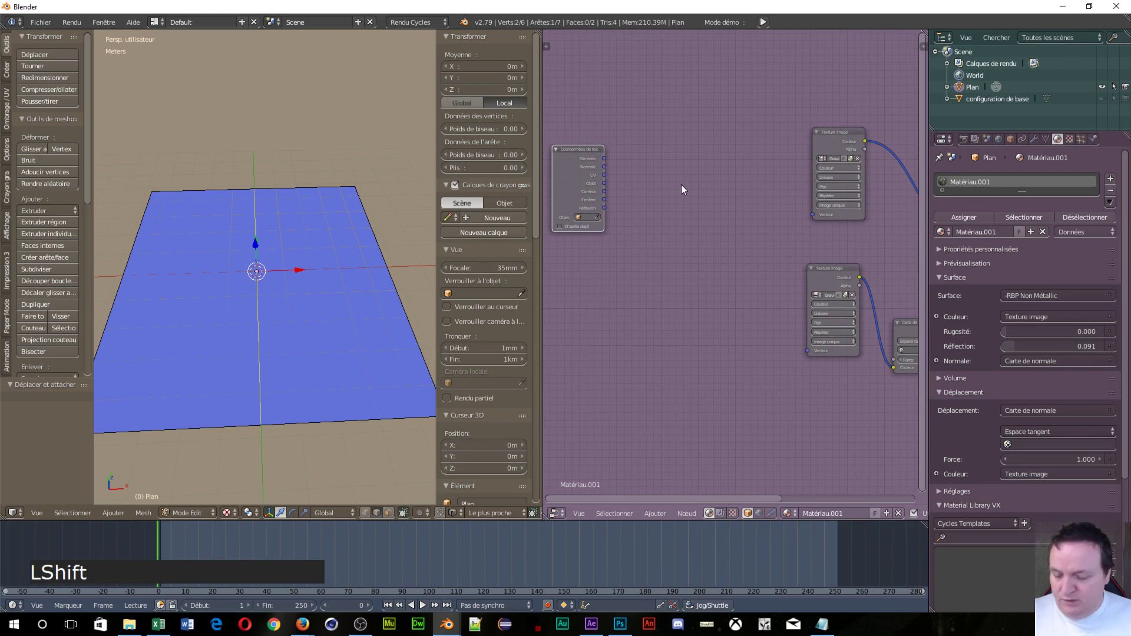
# Step: Add a mapping node (Placage) between the texture coordinates node and the two image texture nodes
pyautogui.hotkey('shift', 'a')
pyautogui.moveTo(670, 270)
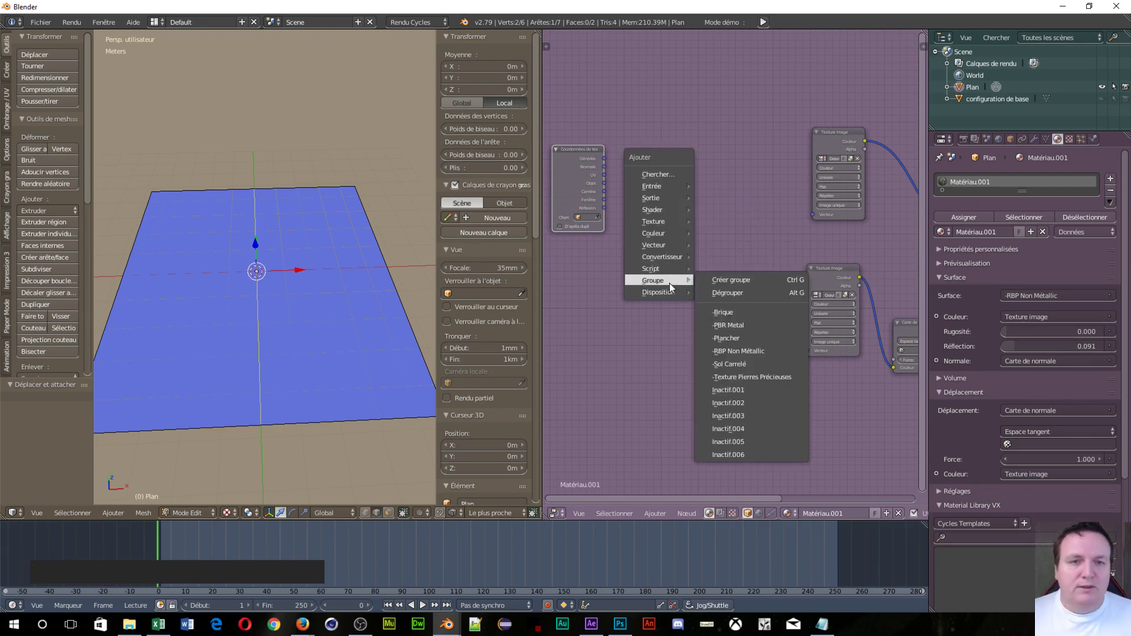
pyautogui.moveTo(660, 247)
pyautogui.click(724, 256)
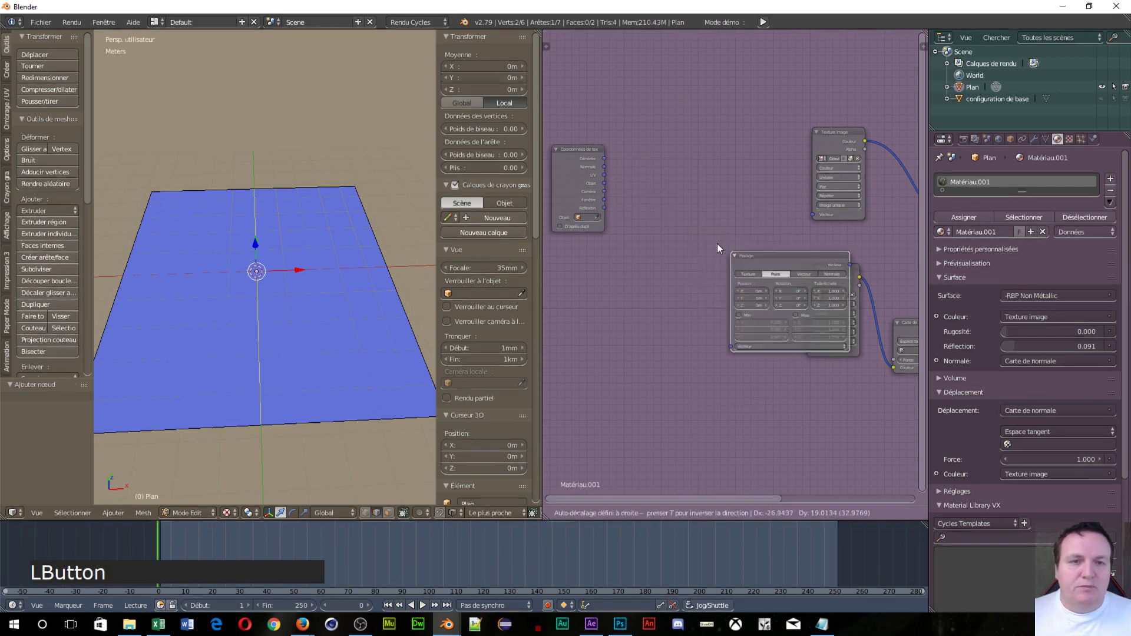
pyautogui.click(631, 133)
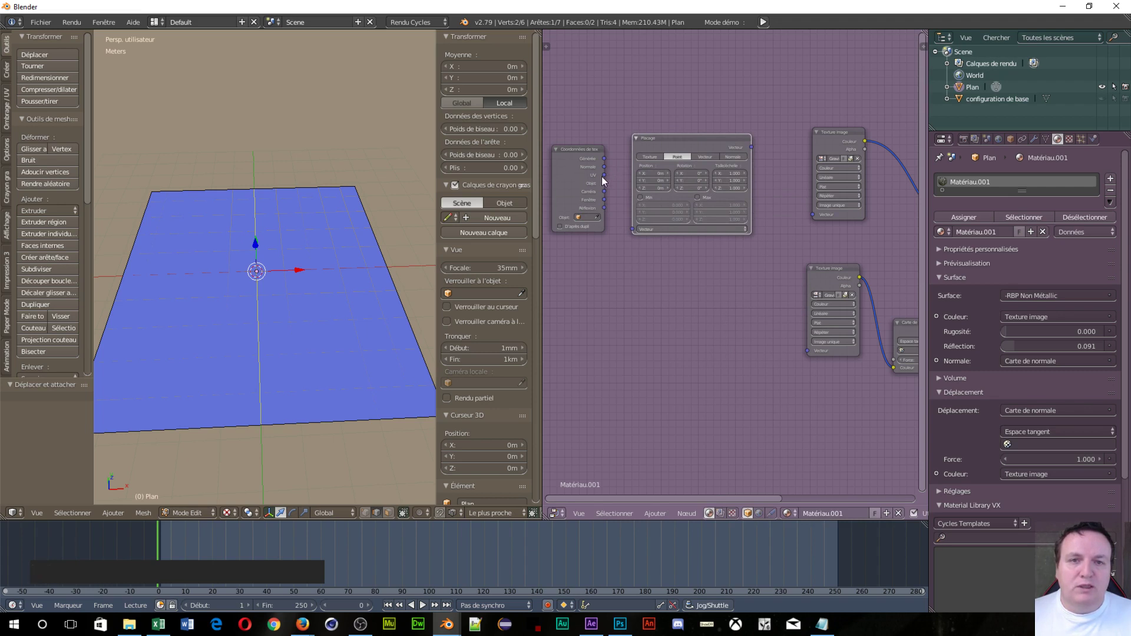
# Step: Link the texture coordinates' UV output to the mapping node, and the mapping node's Vecteur output to both image textures' Vecteur inputs
pyautogui.moveTo(602, 175); pyautogui.dragTo(631, 225)
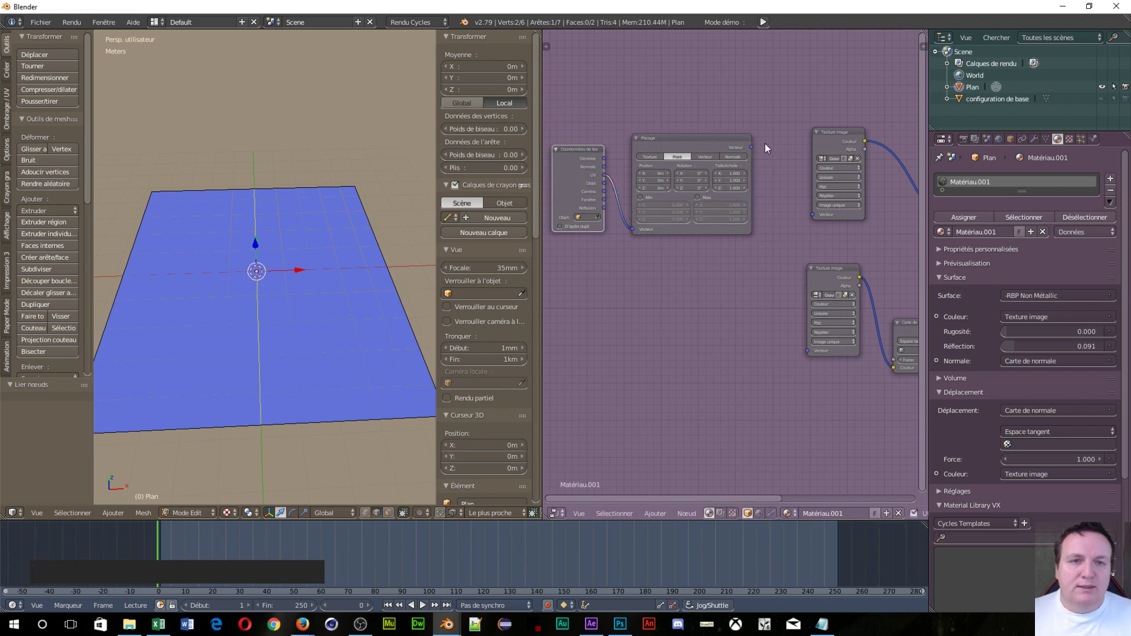
pyautogui.moveTo(751, 146); pyautogui.dragTo(812, 214)
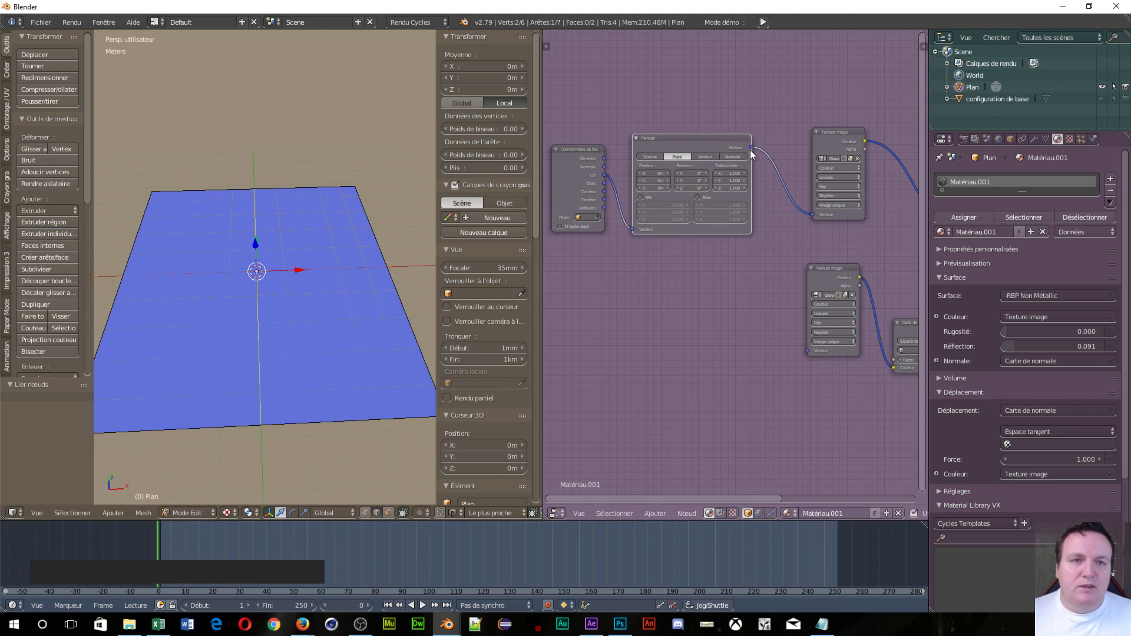
pyautogui.moveTo(751, 148); pyautogui.dragTo(807, 353)
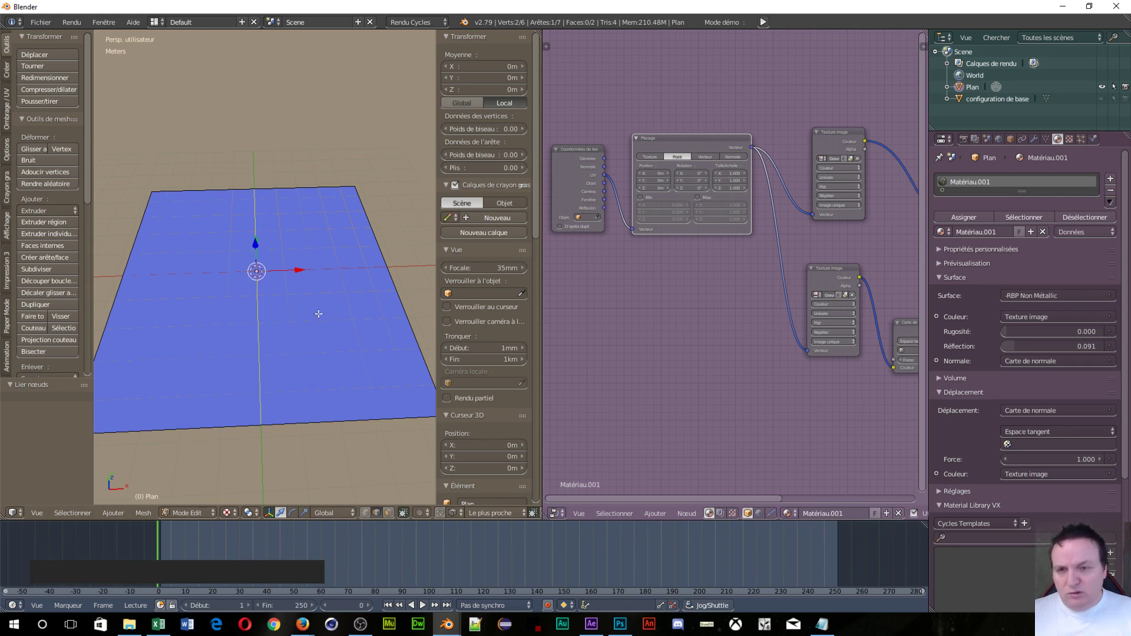
# Step: Switch the plane's mesh selection mode to Face and select the half on the positive X side
pyautogui.press('Tab')
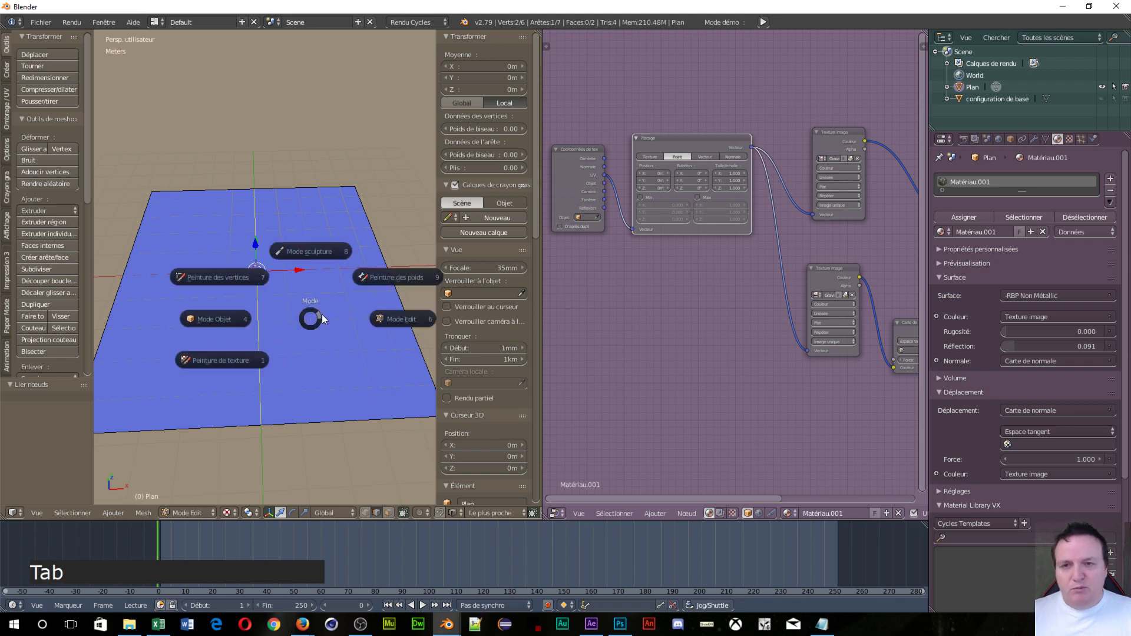
pyautogui.click(388, 323)
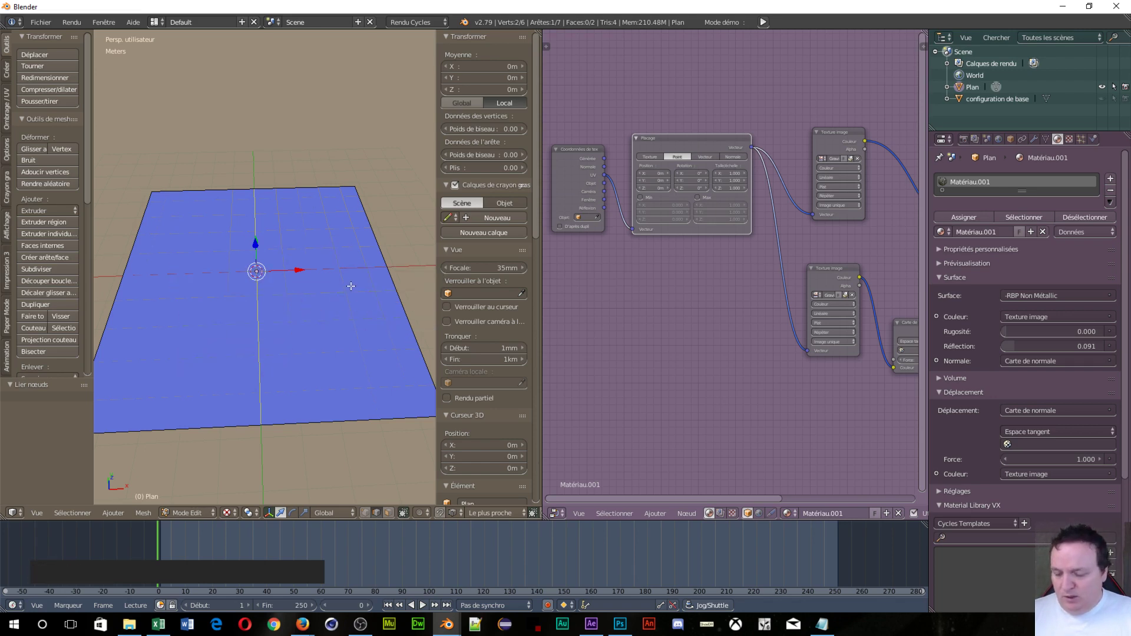
pyautogui.hotkey('ctrl', 'Tab')
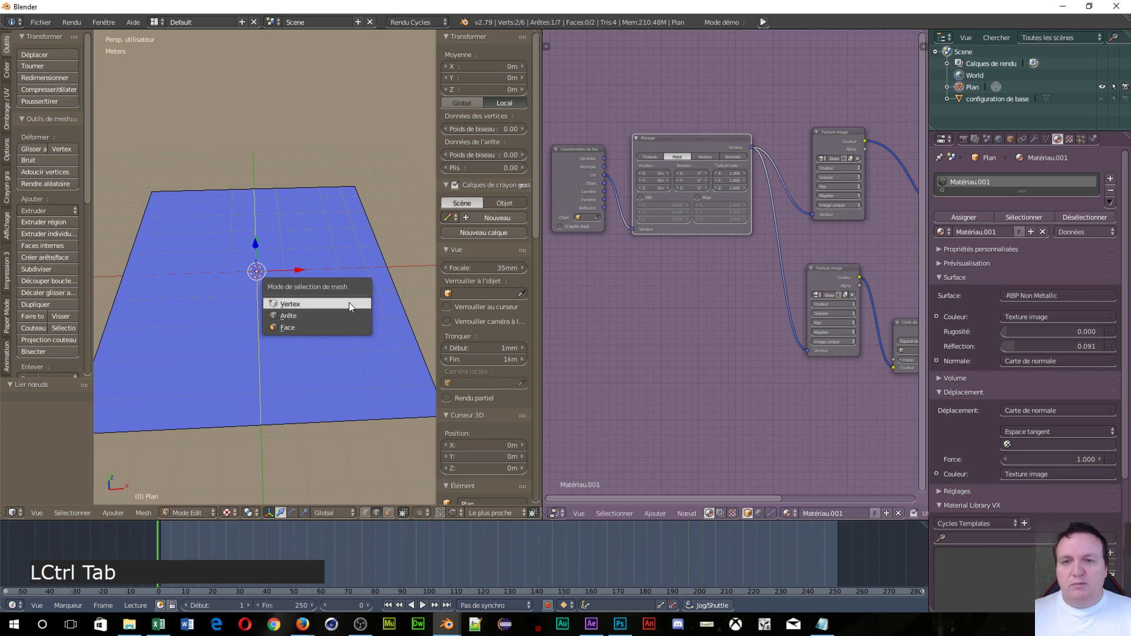
pyautogui.click(328, 325)
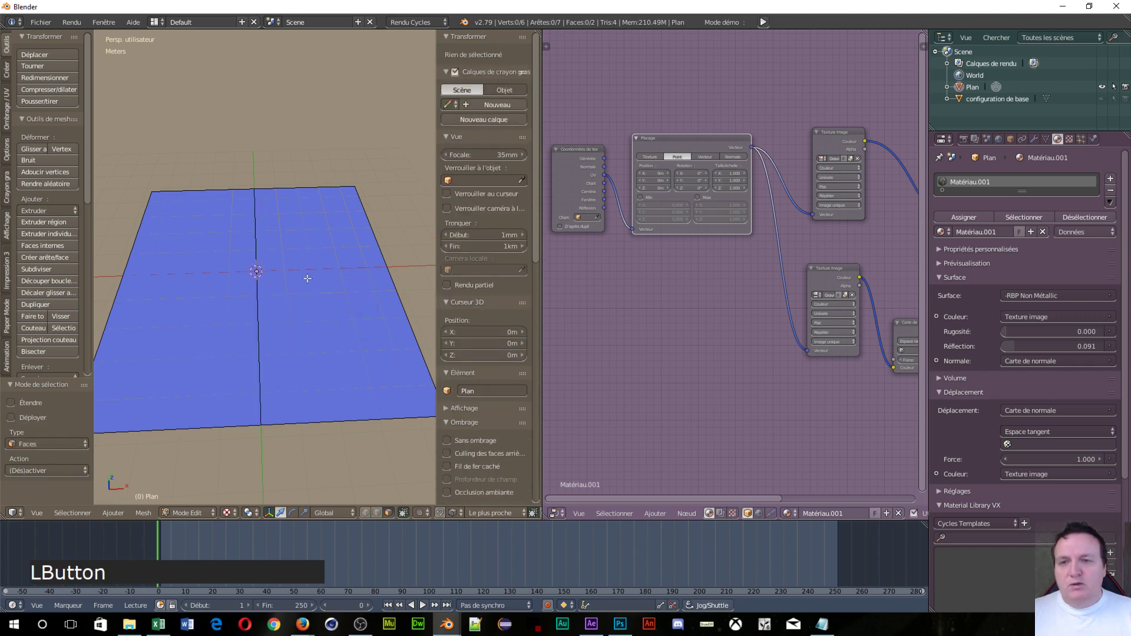
pyautogui.rightClick(307, 278)
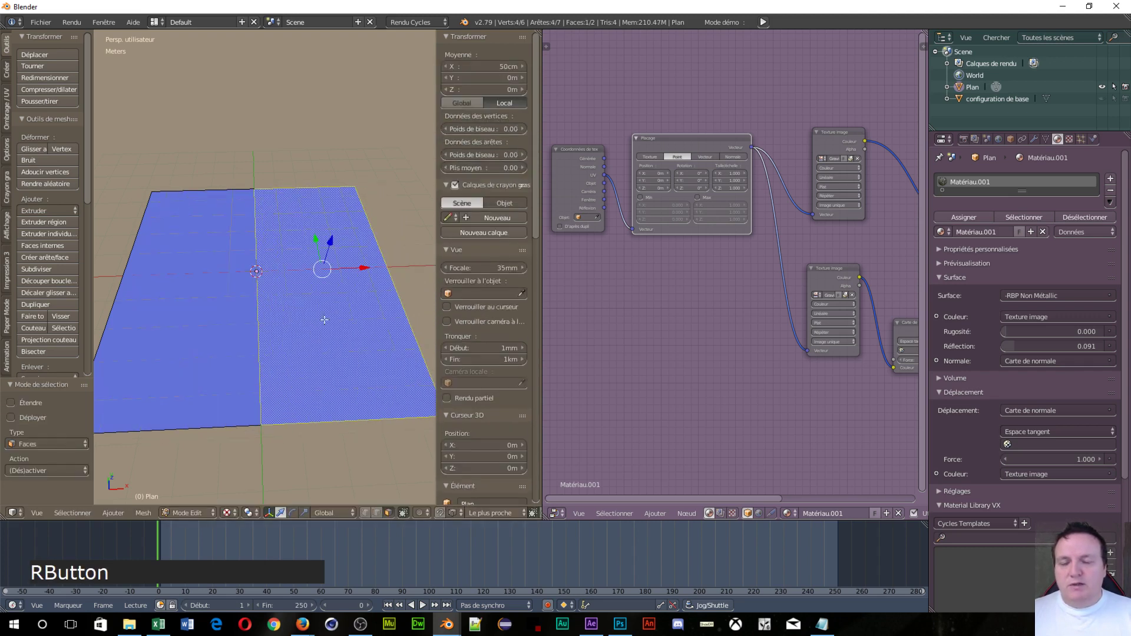
# Step: Unwrap the selected face by projecting from the orthographic top view (Projeter depuis vue), and assign Matériau.001 to it
pyautogui.press('KP_5')
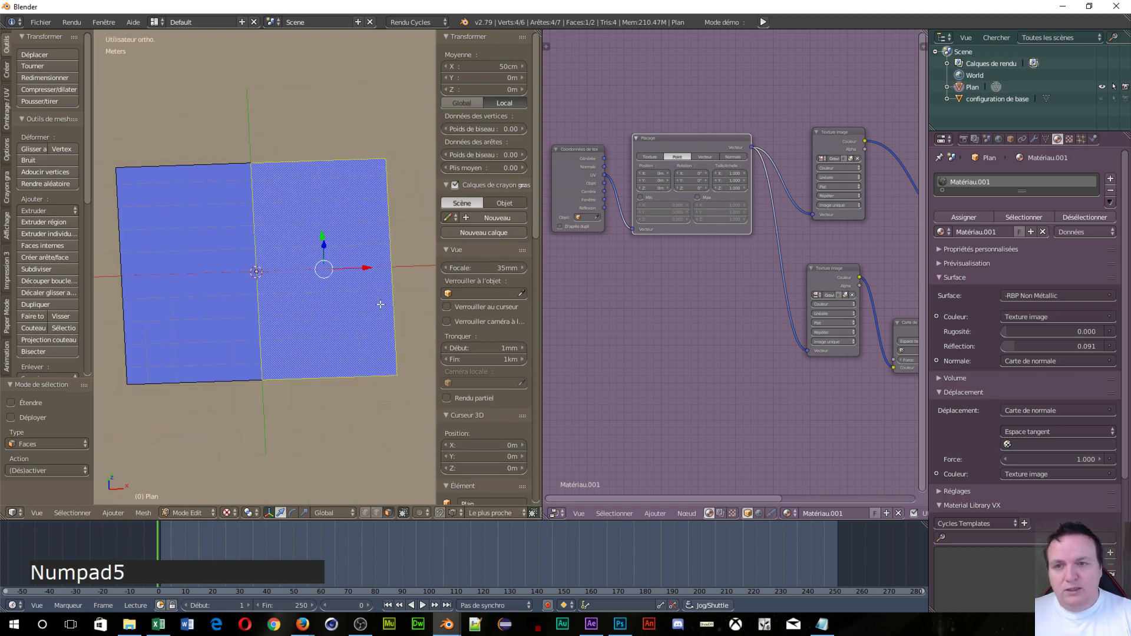
pyautogui.press('KP_7')
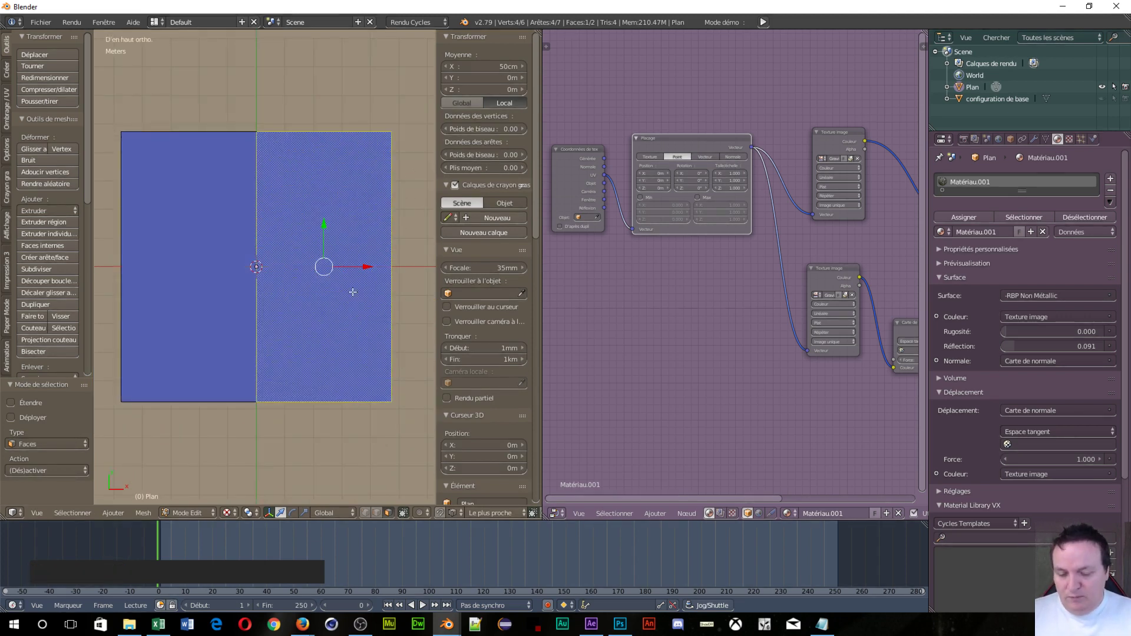
pyautogui.press('u')
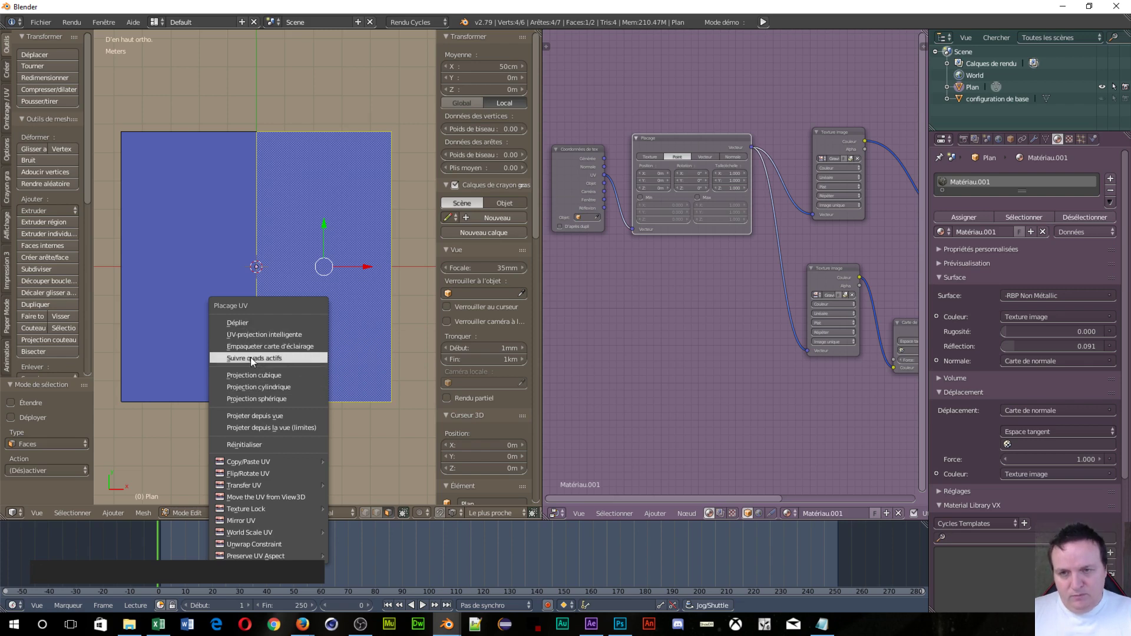
pyautogui.click(274, 419)
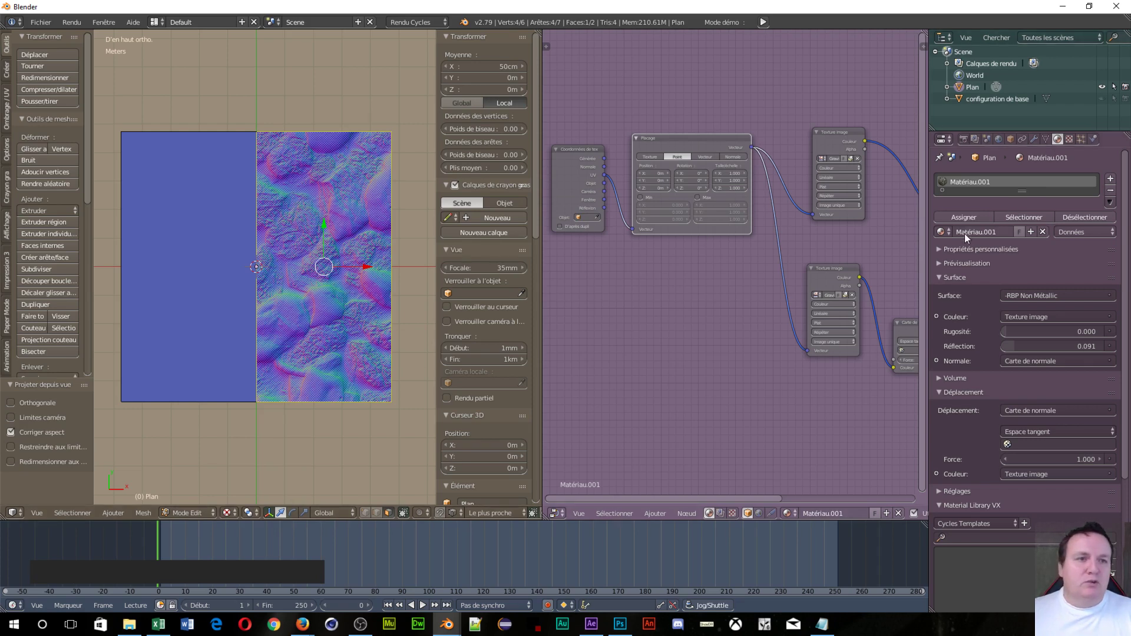
pyautogui.click(953, 216)
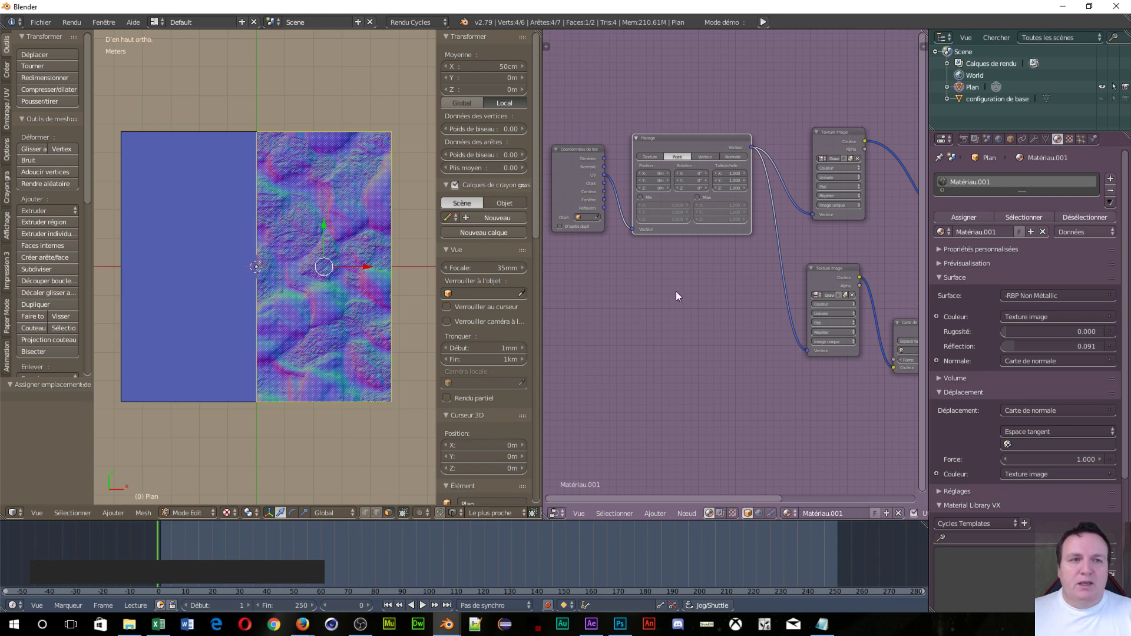
# Step: Add a second material slot to the plane and copy all of Matériau.001's nodes
pyautogui.click(1110, 179)
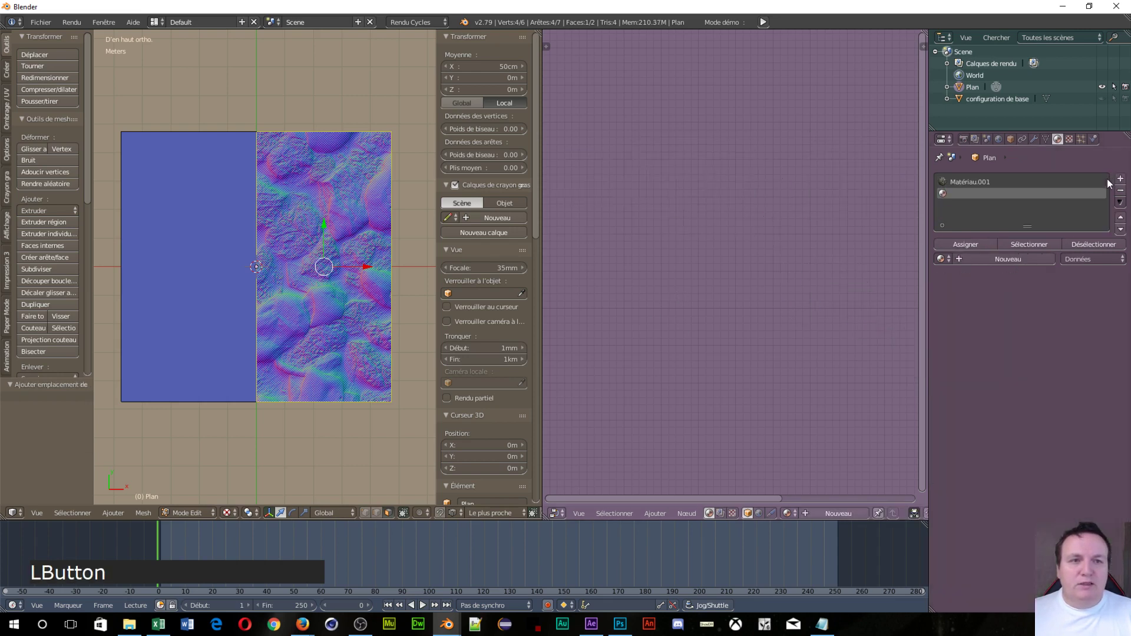
pyautogui.click(969, 178)
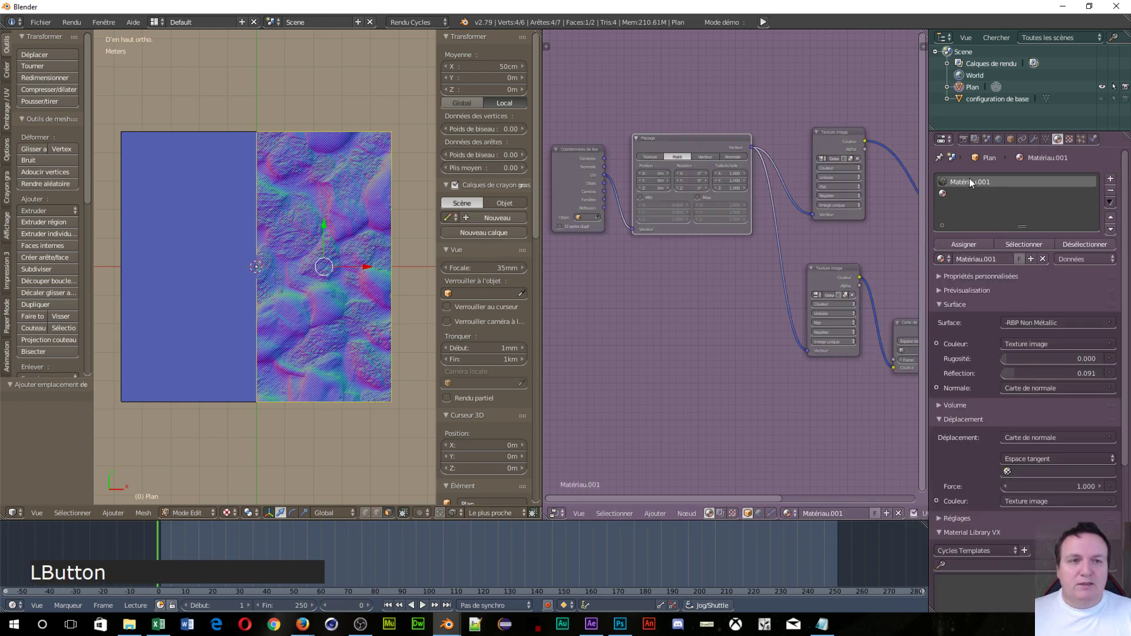
pyautogui.scroll(-3, 783, 286)
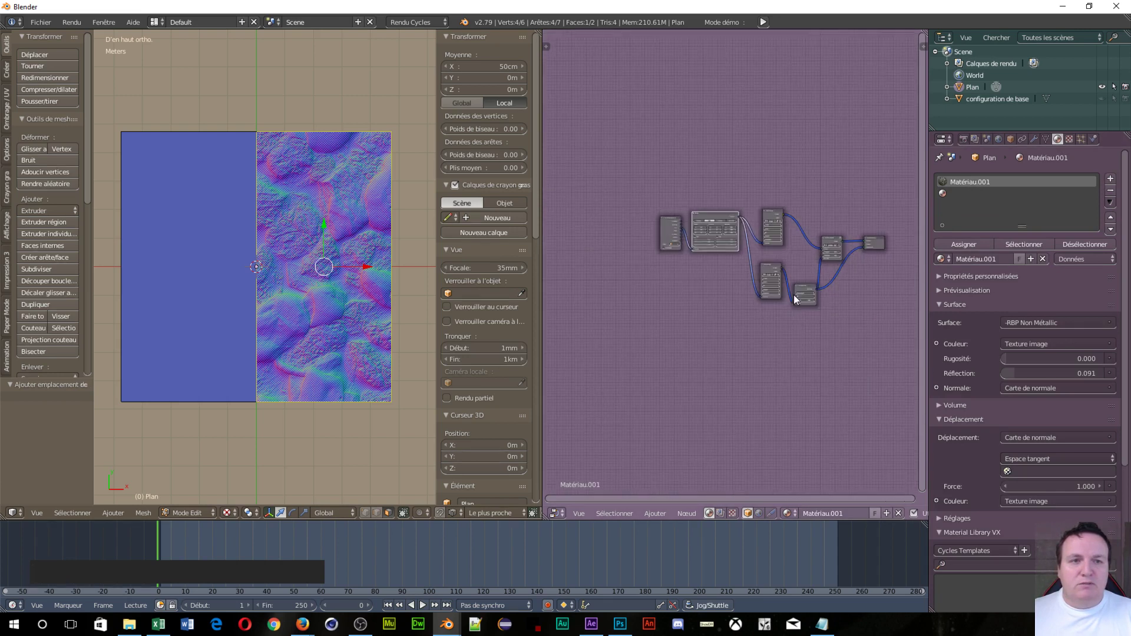
pyautogui.press('a')
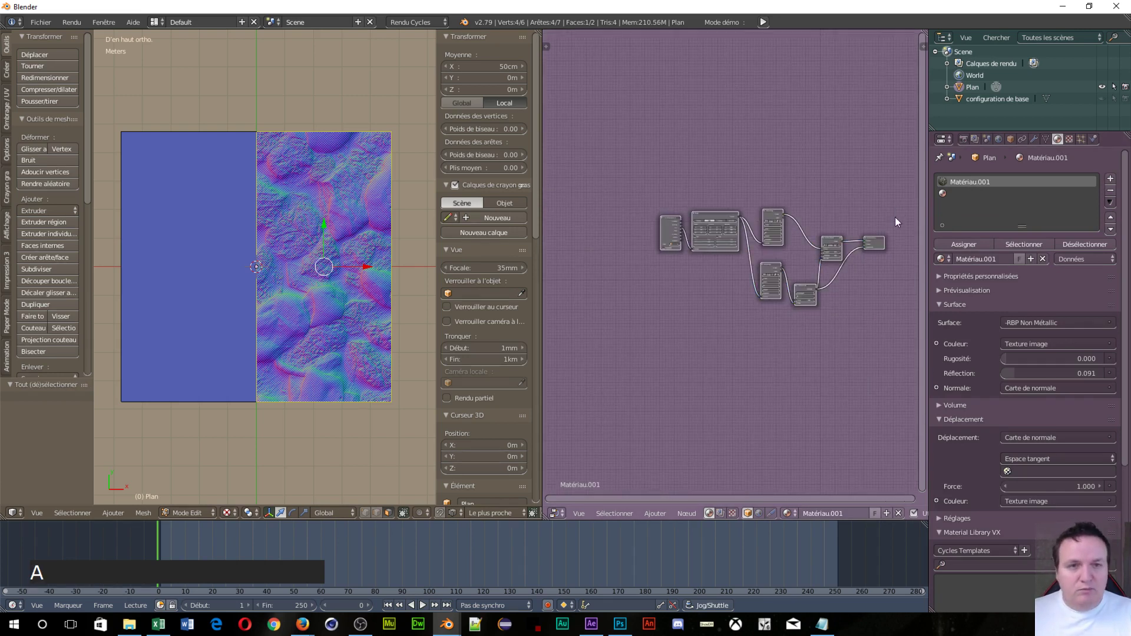
pyautogui.press('ctrl')
pyautogui.hotkey('ctrl', 'c')
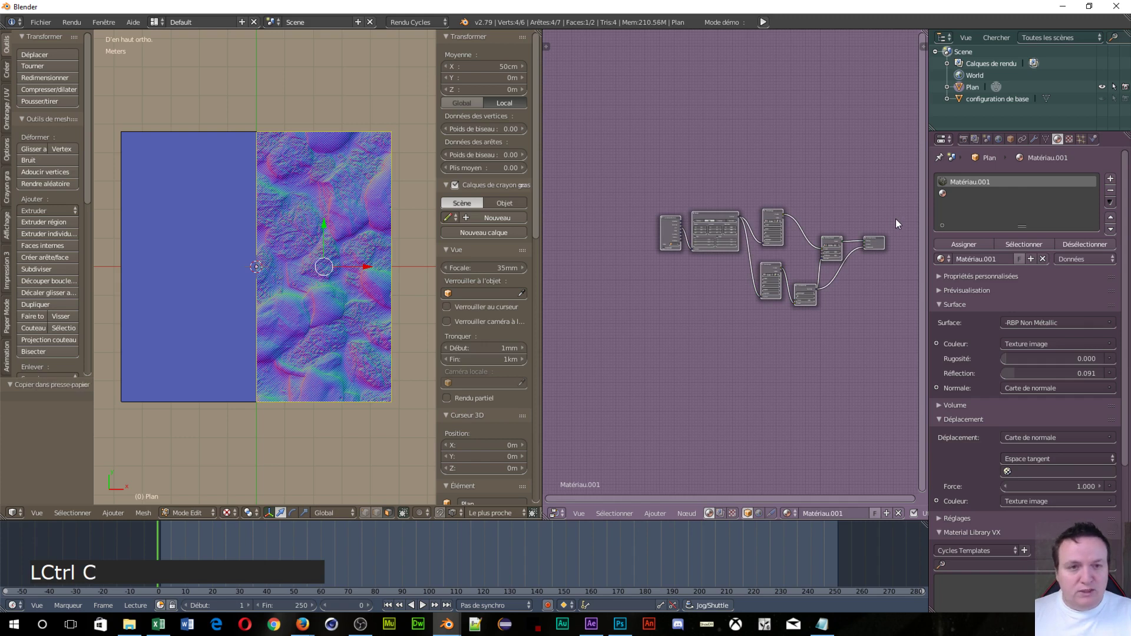
# Step: Create a new material in the empty slot and replace its default nodes with the copied node setup
pyautogui.click(960, 194)
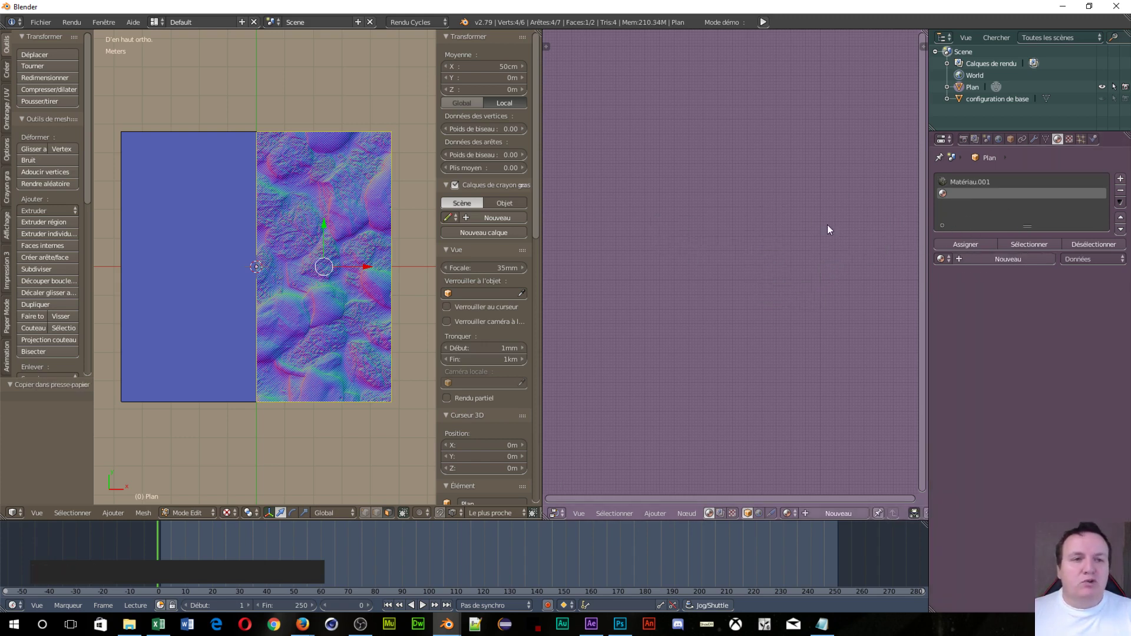
pyautogui.click(985, 259)
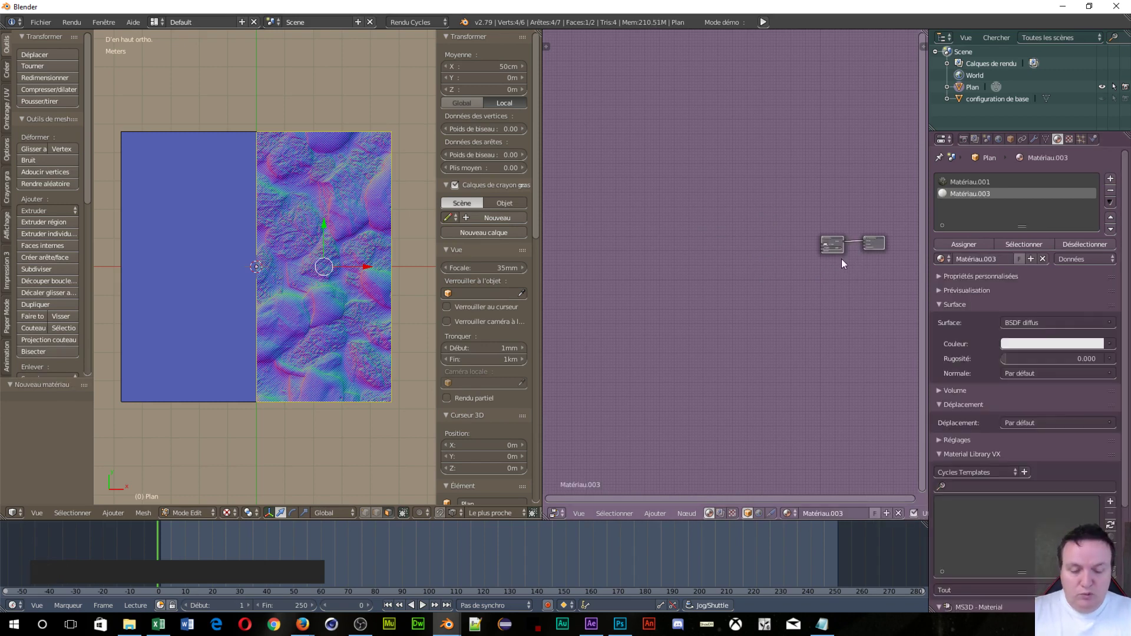
pyautogui.press('Delete')
pyautogui.hotkey('ctrl', 'v')
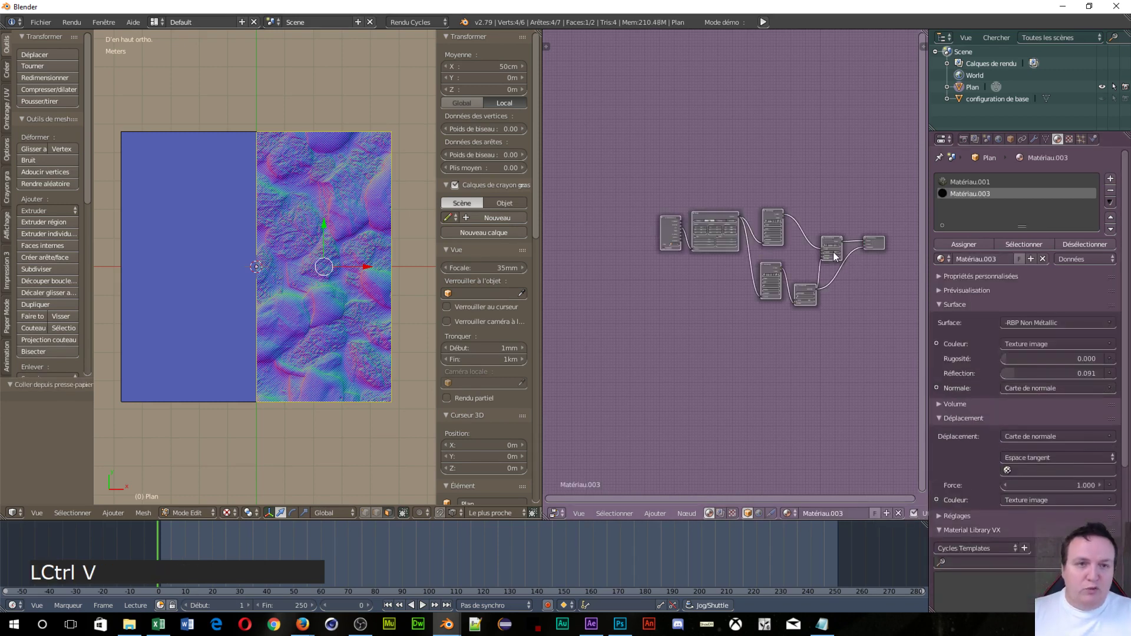
# Step: Replace the upper image texture's image in the new material with gravier seamless.jpg from the Textures\Gravier folder on the desktop
pyautogui.scroll(4, 750, 359)
pyautogui.middleClick(760, 346)
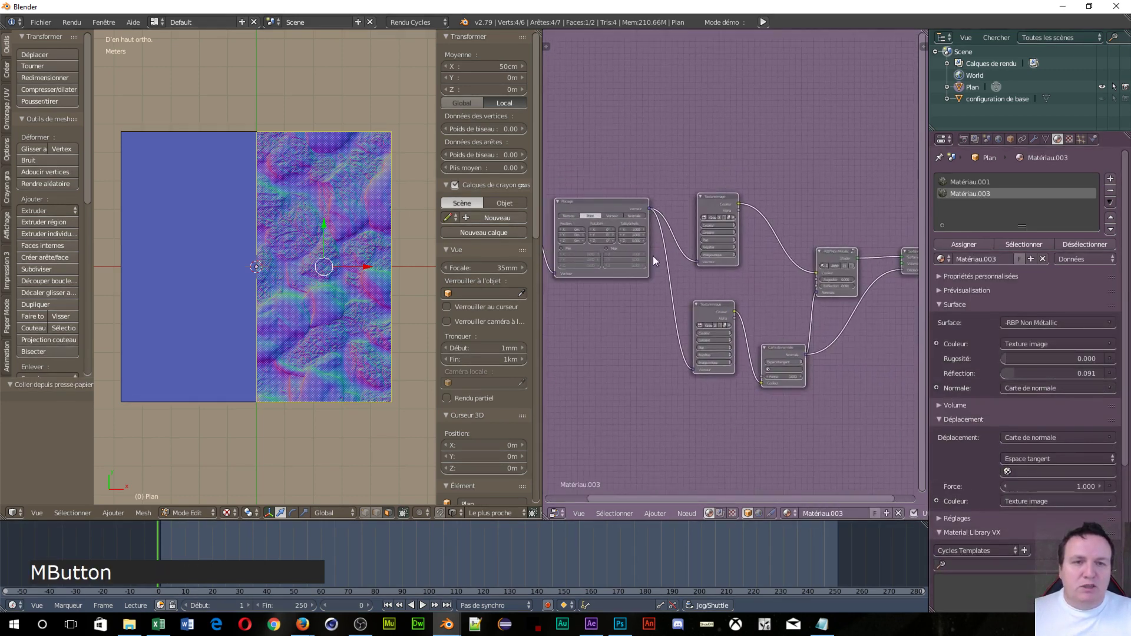
pyautogui.scroll(3, 644, 246)
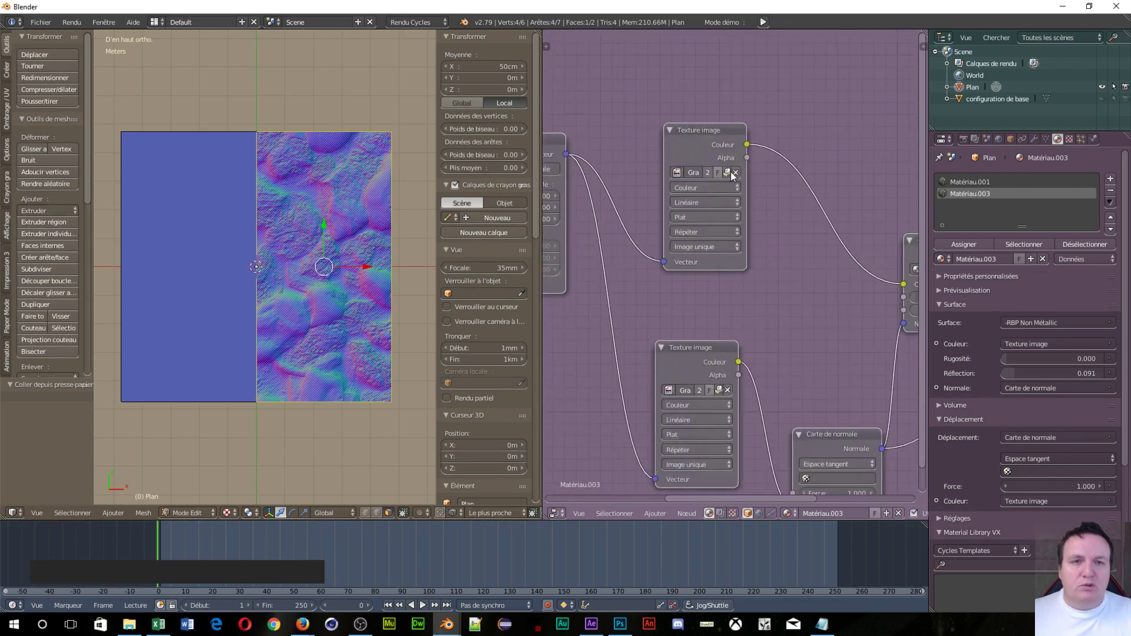
pyautogui.click(735, 172)
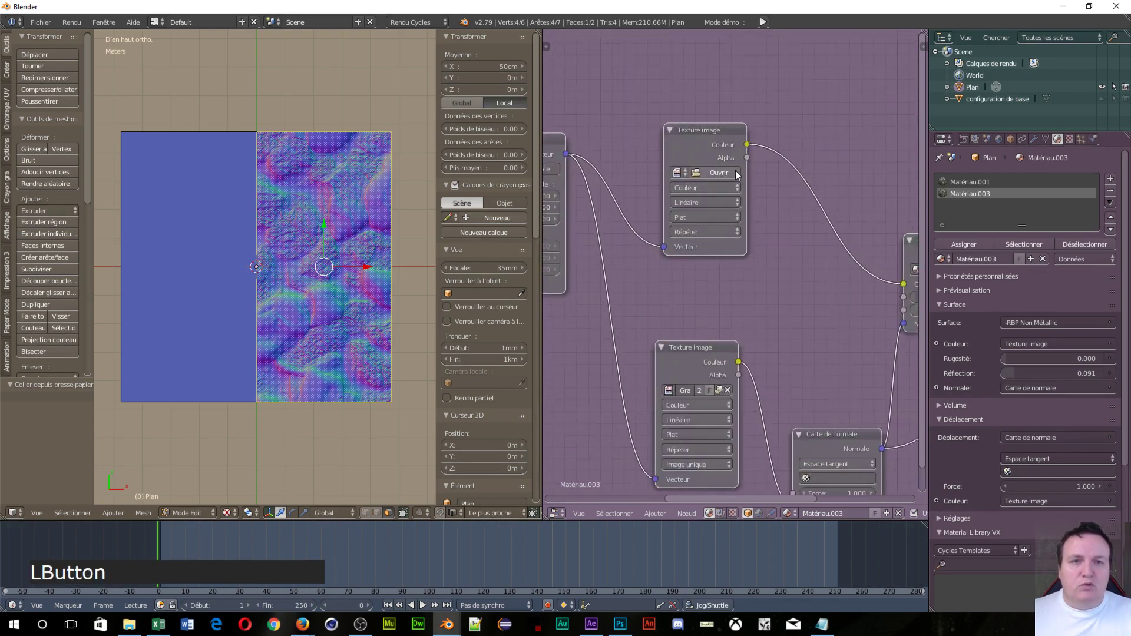
pyautogui.click(705, 172)
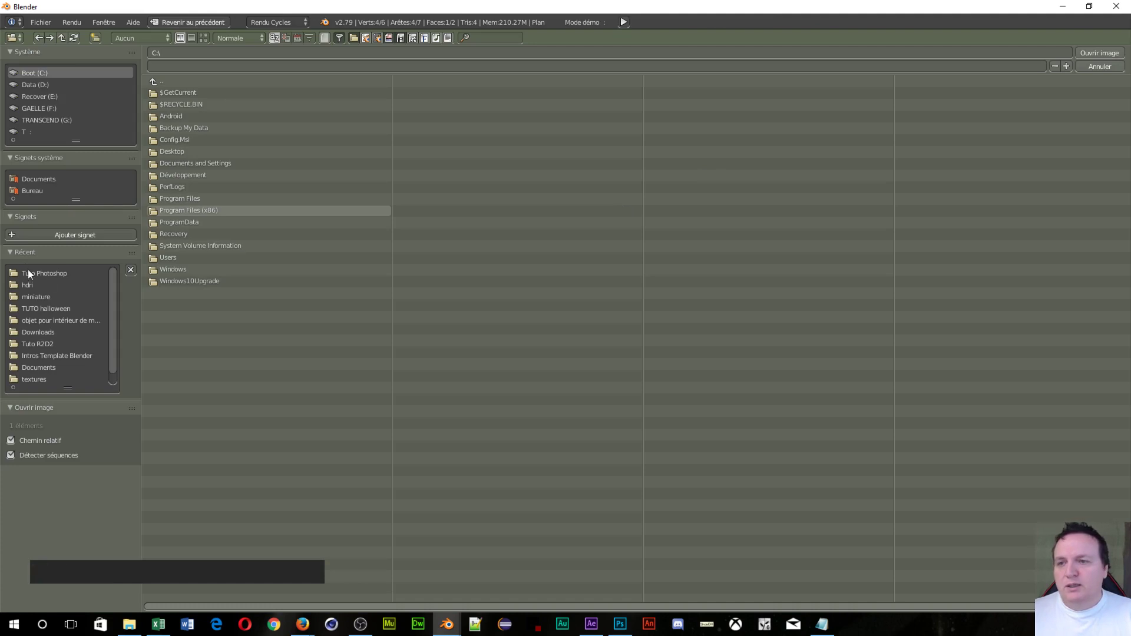
pyautogui.click(23, 194)
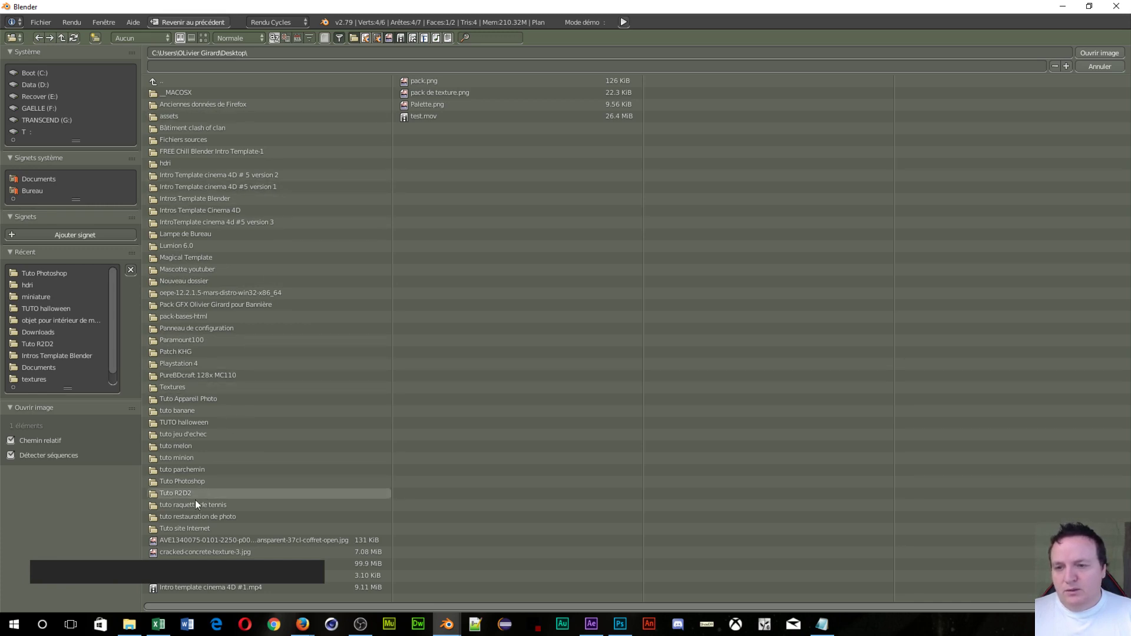
pyautogui.click(178, 387)
pyautogui.click(178, 116)
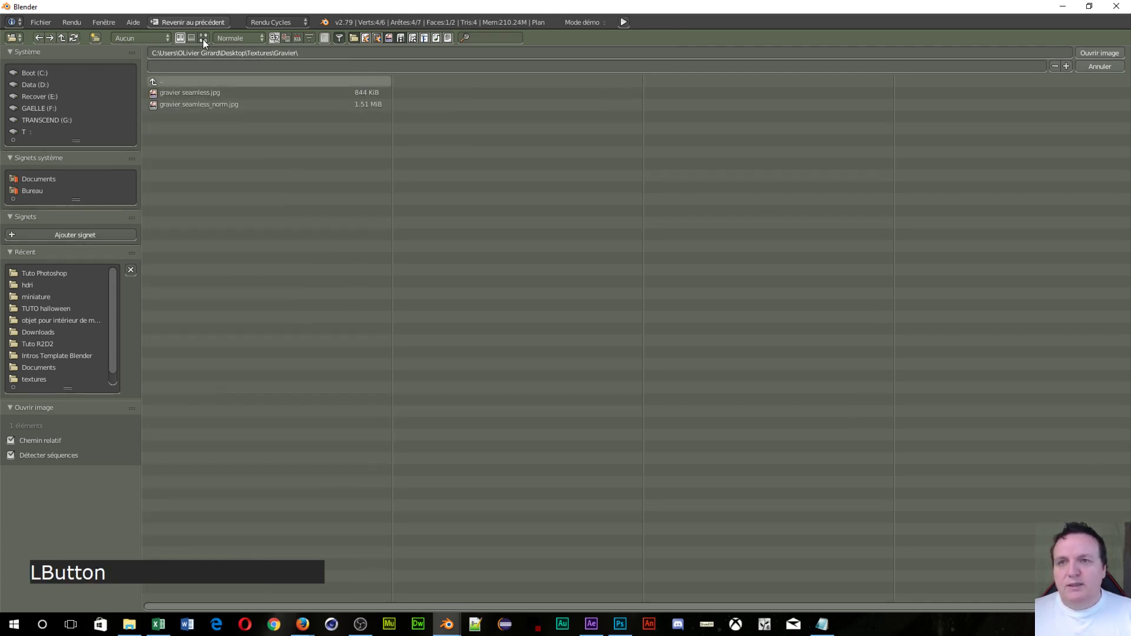
pyautogui.click(216, 92)
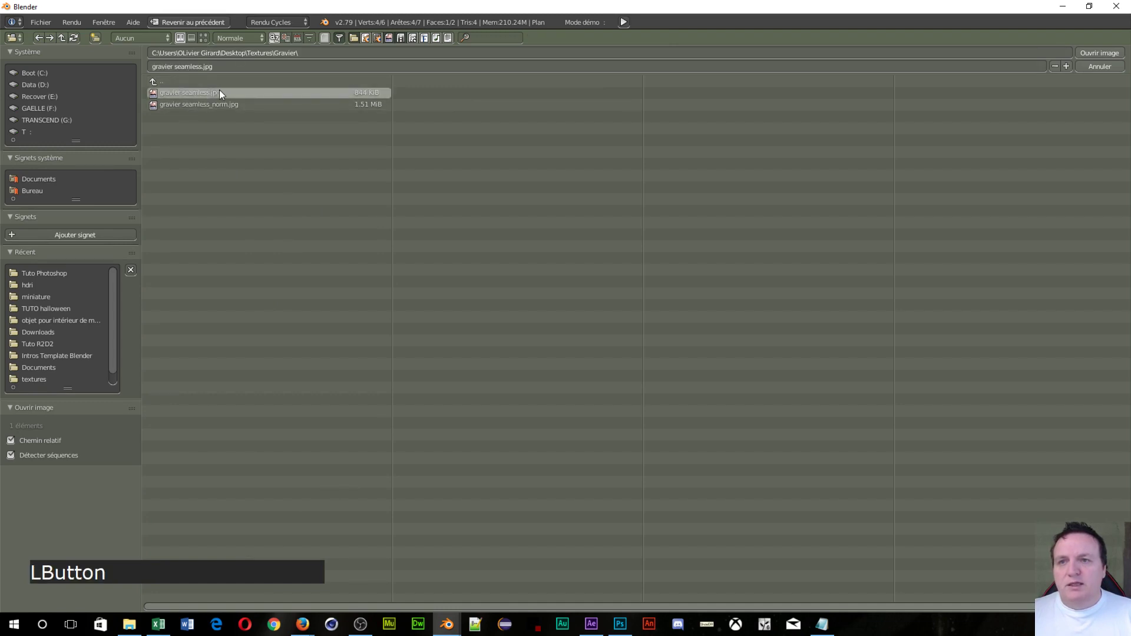
# Step: Load gravier seamless.jpg into Matériau.003's colour image texture and gravier seamless_norm.jpg into the image texture feeding the normal map
pyautogui.click(1109, 54)
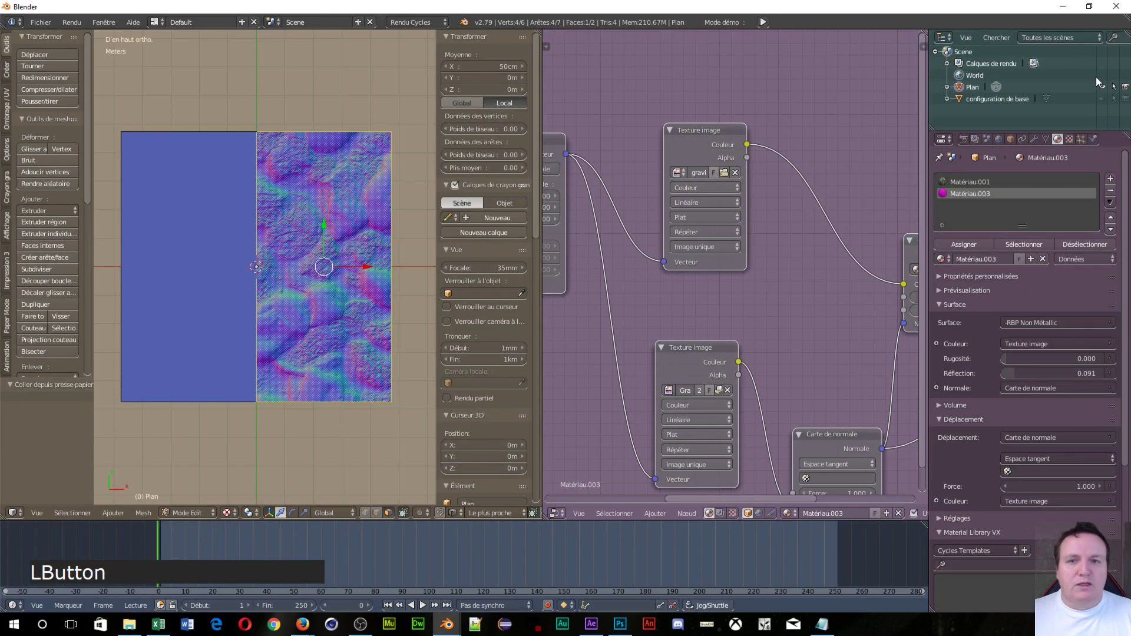
pyautogui.click(717, 391)
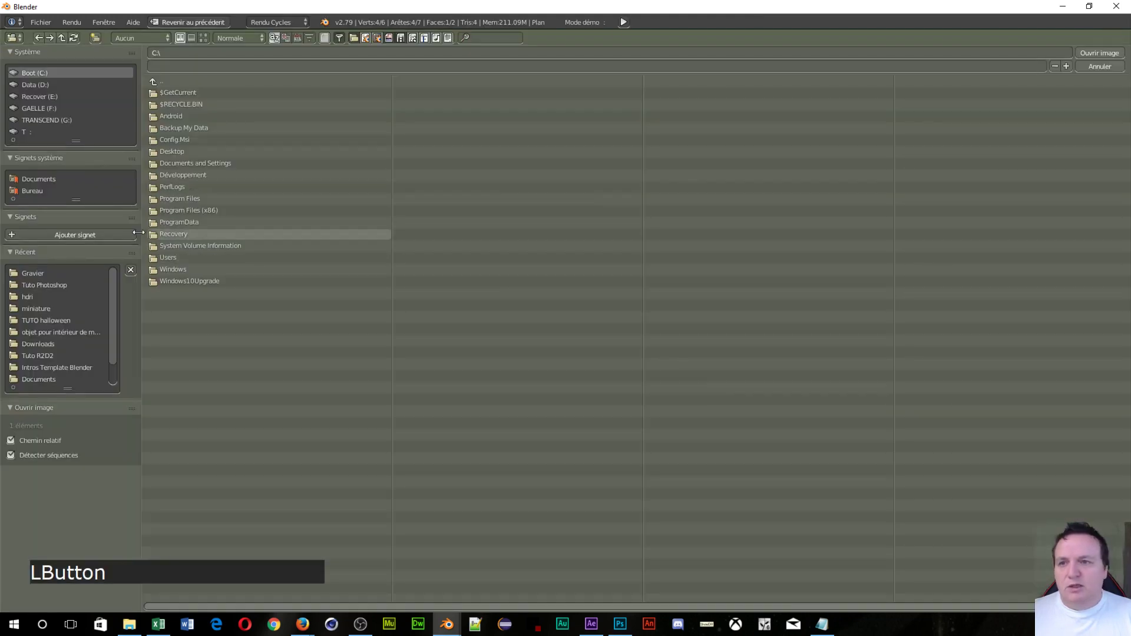
pyautogui.click(28, 274)
pyautogui.click(178, 106)
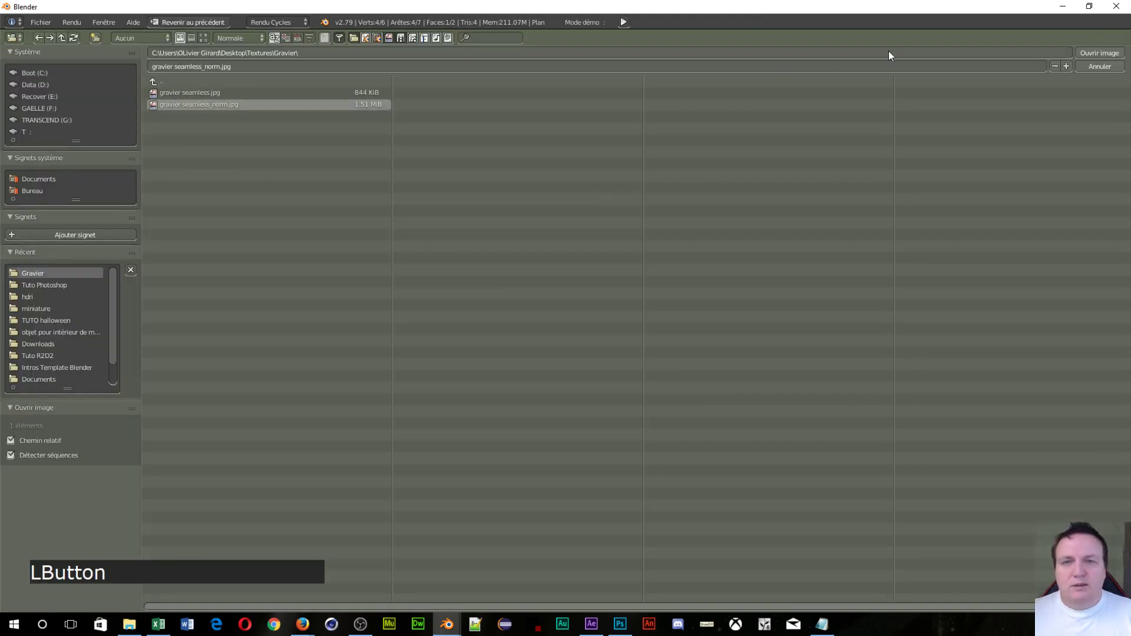
pyautogui.click(204, 38)
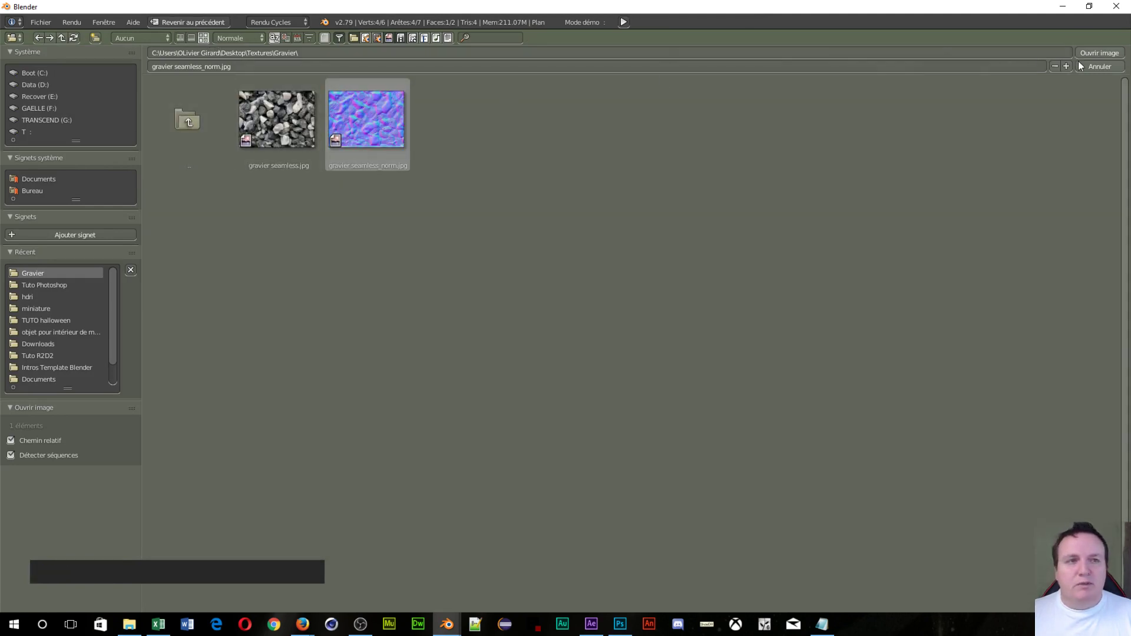
pyautogui.click(1103, 57)
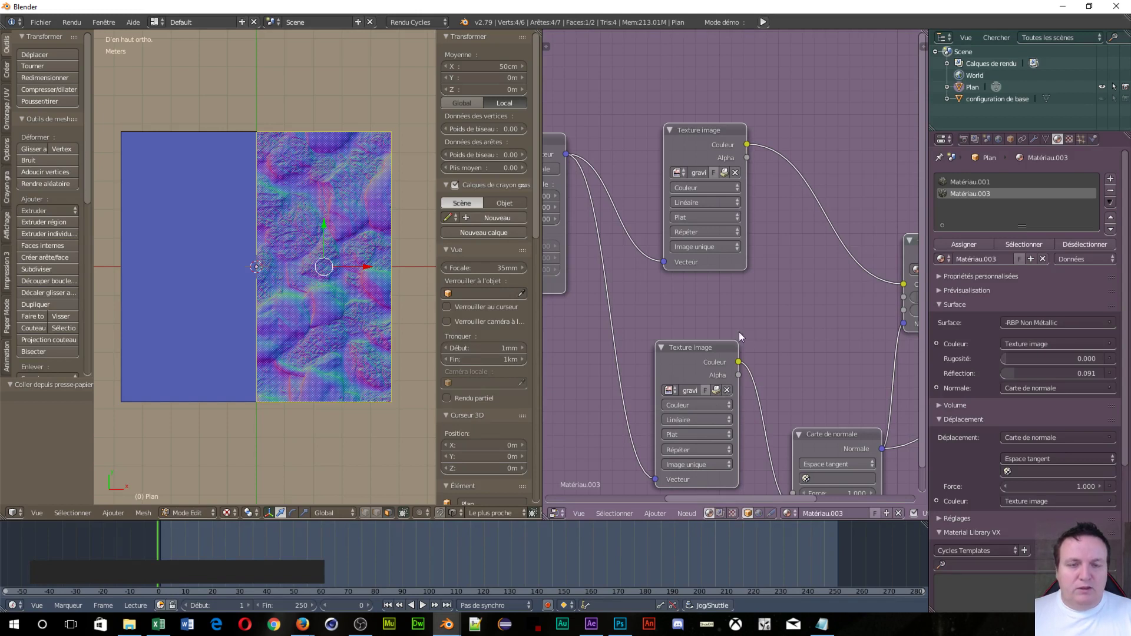
pyautogui.scroll(-2, 739, 331)
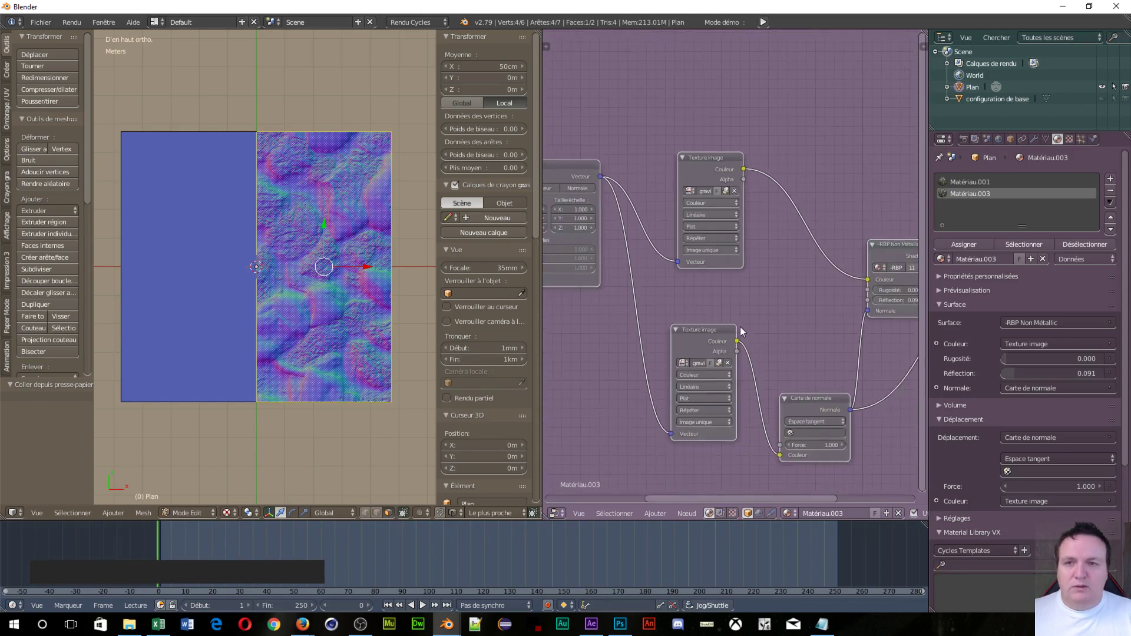
# Step: Assign Matériau.003 to the plane's untextured left face and unwrap that face by projecting from view
pyautogui.rightClick(192, 270)
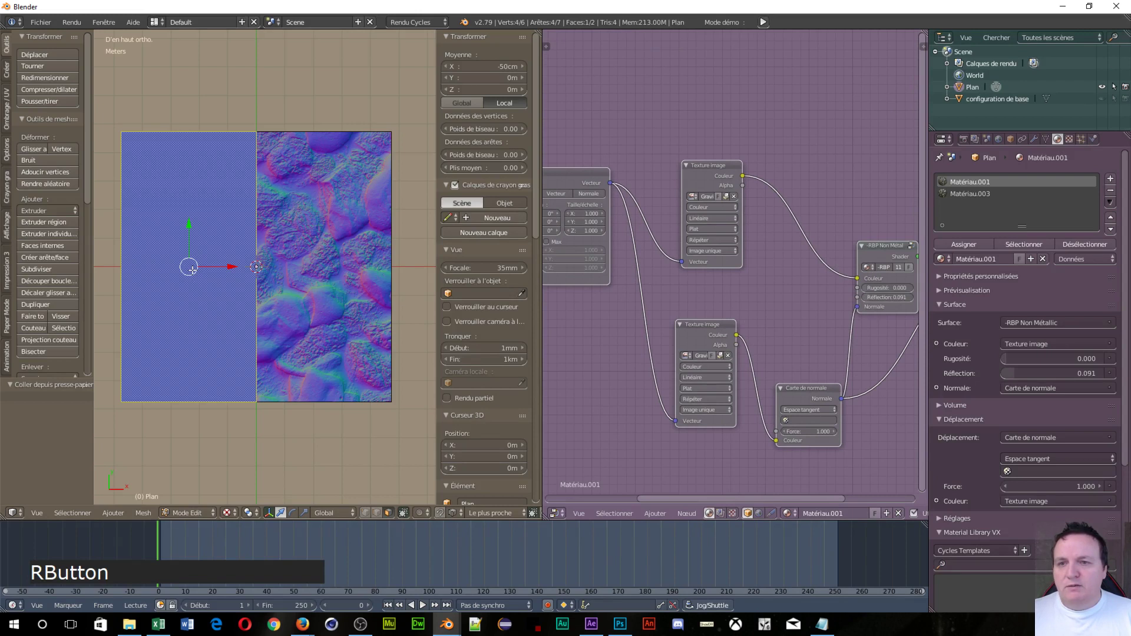
pyautogui.click(970, 195)
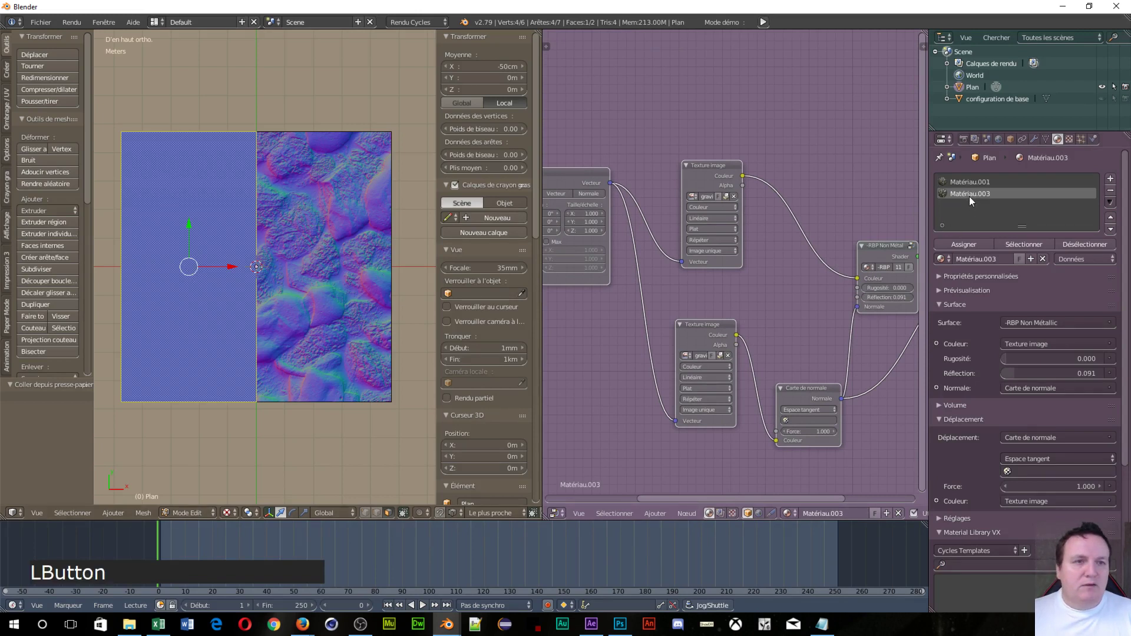
pyautogui.click(962, 247)
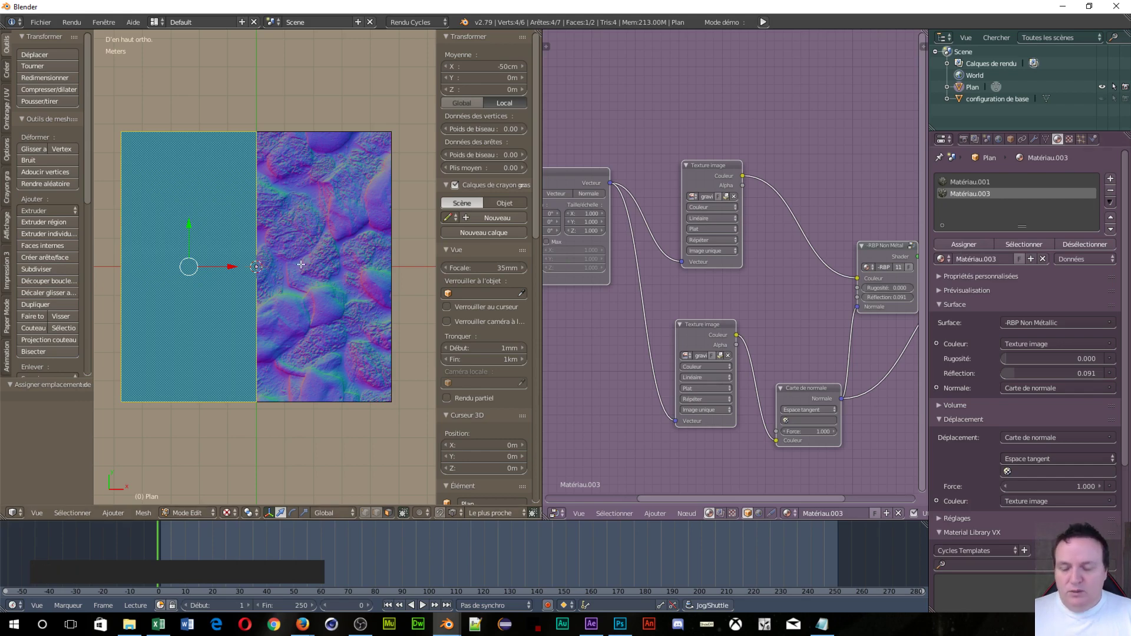
pyautogui.press('u')
pyautogui.click(185, 246)
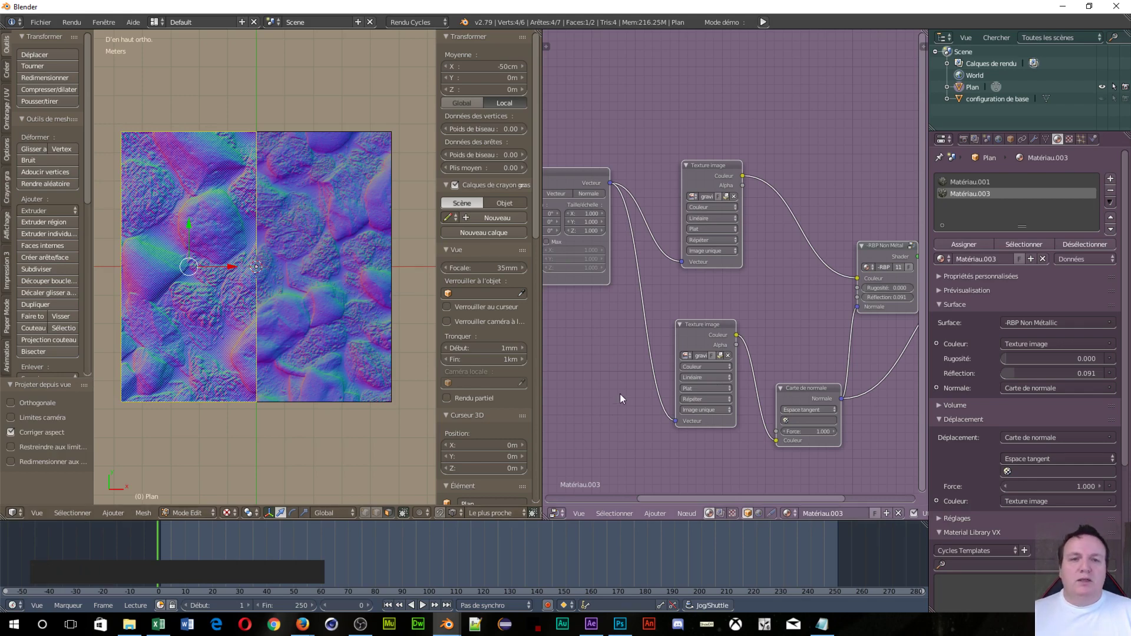
# Step: Set the Matériau.003 mapping scale to 1.8 on X and Y, with the viewport in material shading
pyautogui.moveTo(625, 372); pyautogui.dragTo(792, 410)
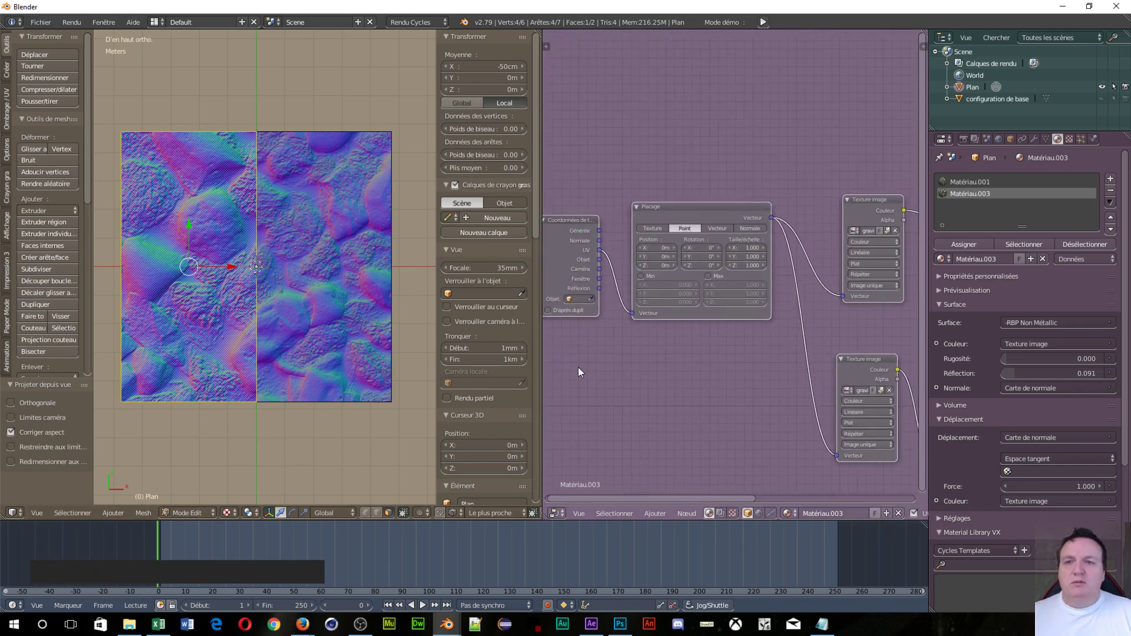
pyautogui.click(762, 248)
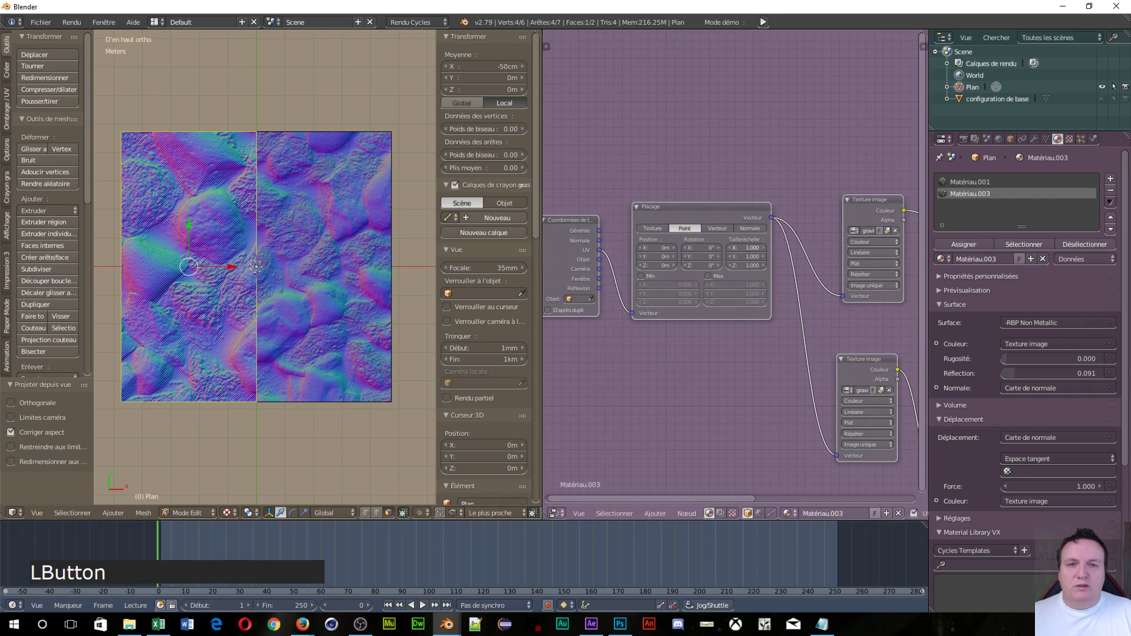
pyautogui.moveTo(762, 248); pyautogui.dragTo(736, 248)
pyautogui.click(232, 514)
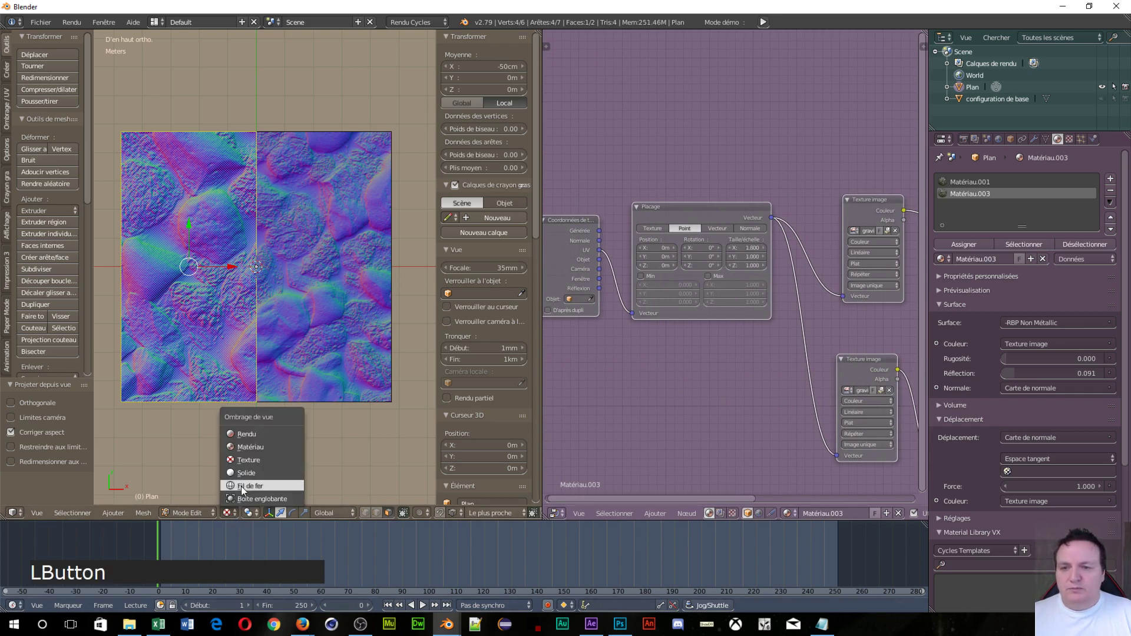
pyautogui.click(253, 443)
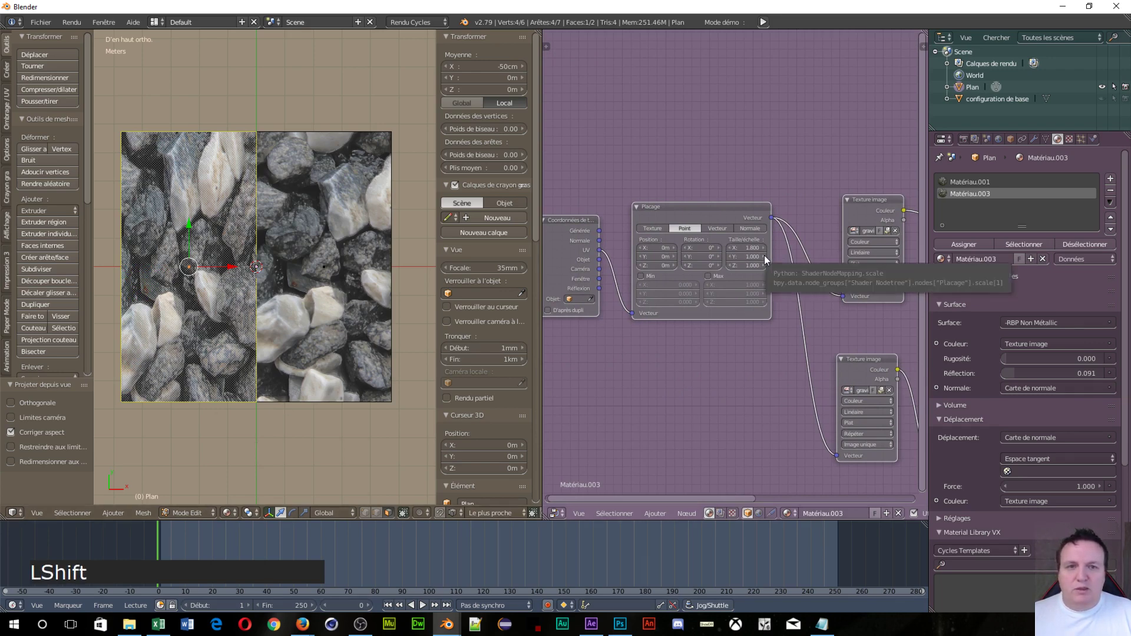
pyautogui.moveTo(764, 255); pyautogui.dragTo(847, 256)
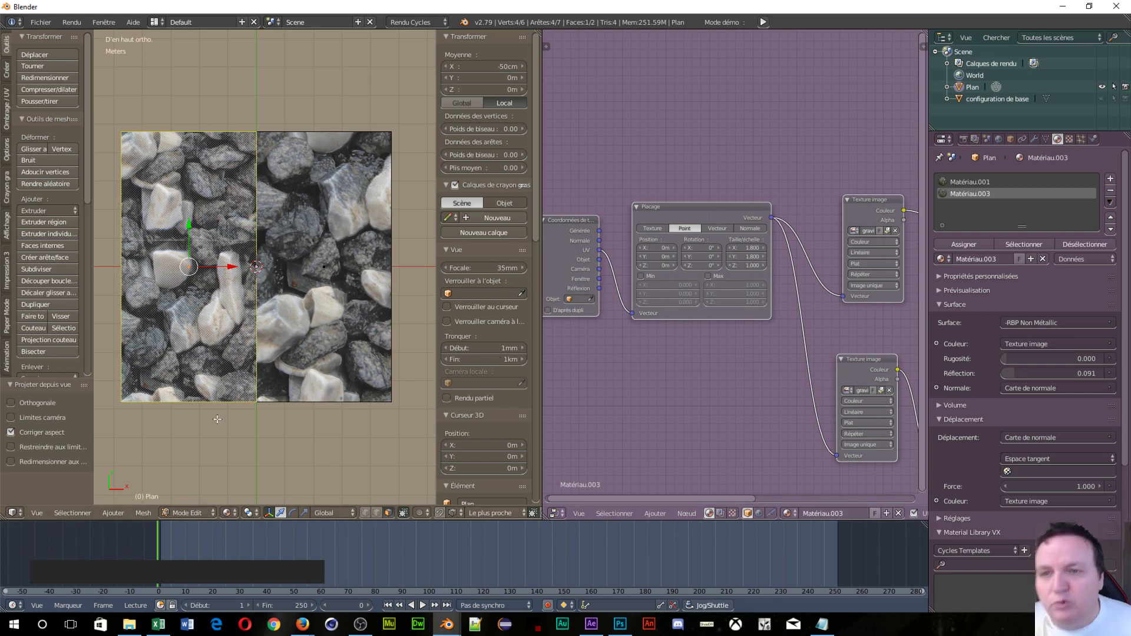
# Step: Show the textured plane in a perspective view with rendered shading, looking down on both faces
pyautogui.moveTo(343, 305); pyautogui.dragTo(296, 283)
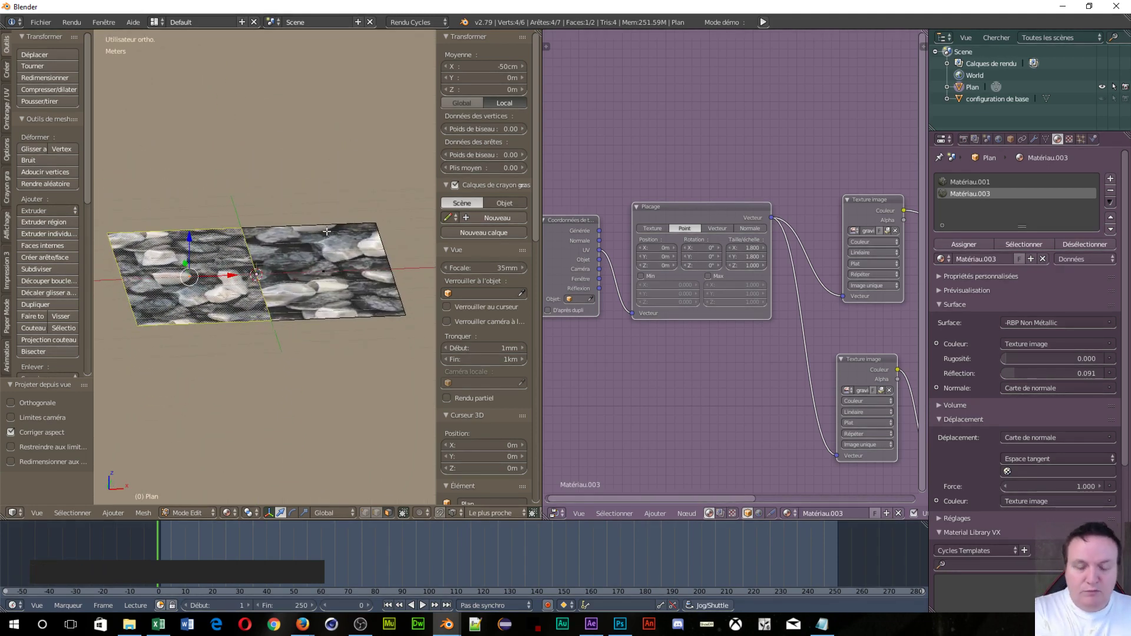
pyautogui.press('KP_5')
pyautogui.press('shift')
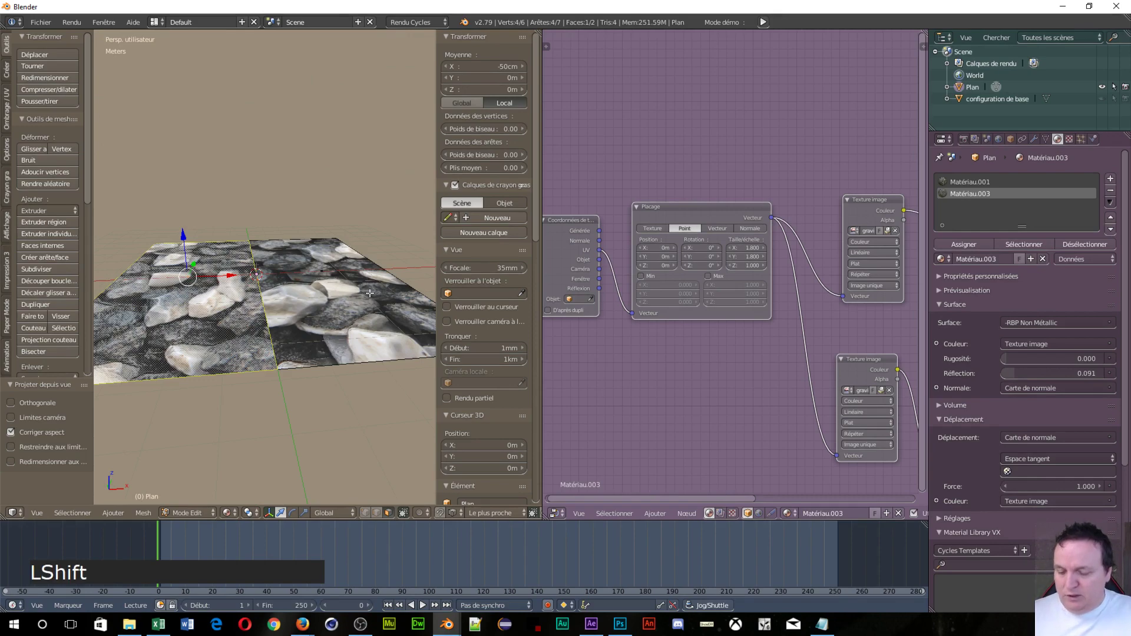
pyautogui.hotkey('shift', 'z')
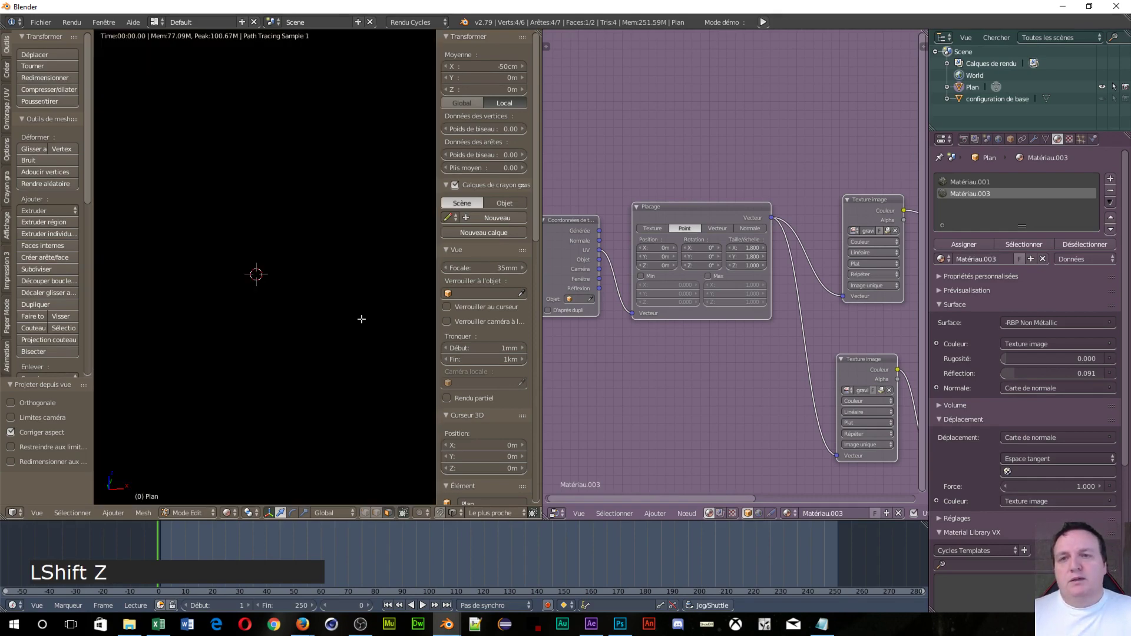
pyautogui.moveTo(306, 405); pyautogui.dragTo(192, 525)
pyautogui.scroll(3, 245, 450)
pyautogui.scroll(-5, 241, 459)
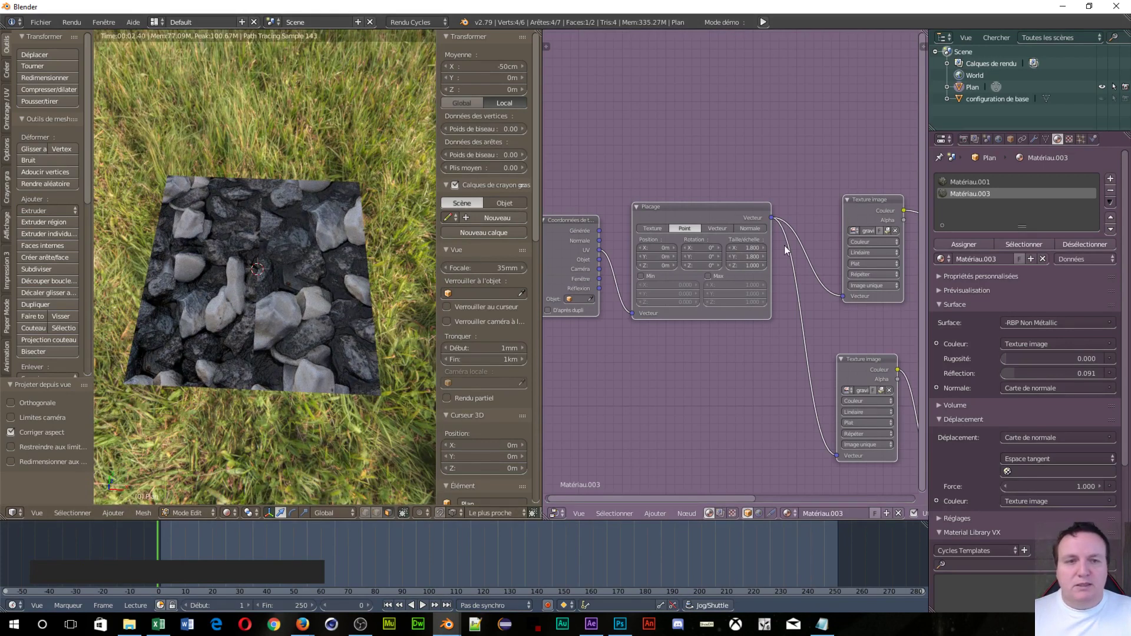
# Step: Set the mapping node's scale in Matériau.003 to 18 on X and Y
pyautogui.click(746, 248)
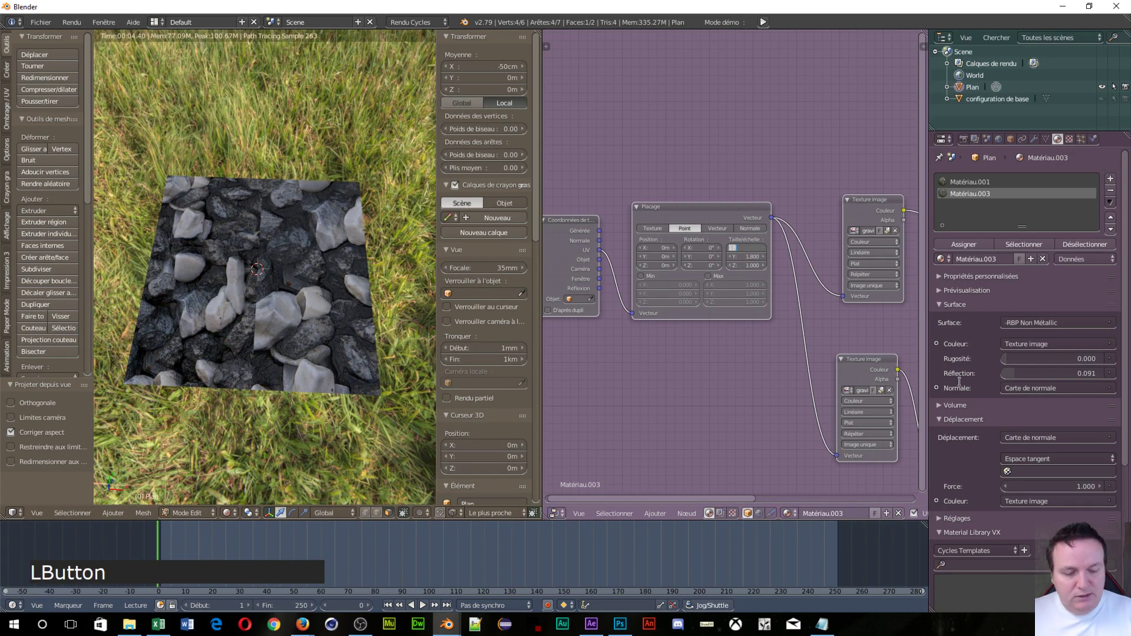
pyautogui.write('18')
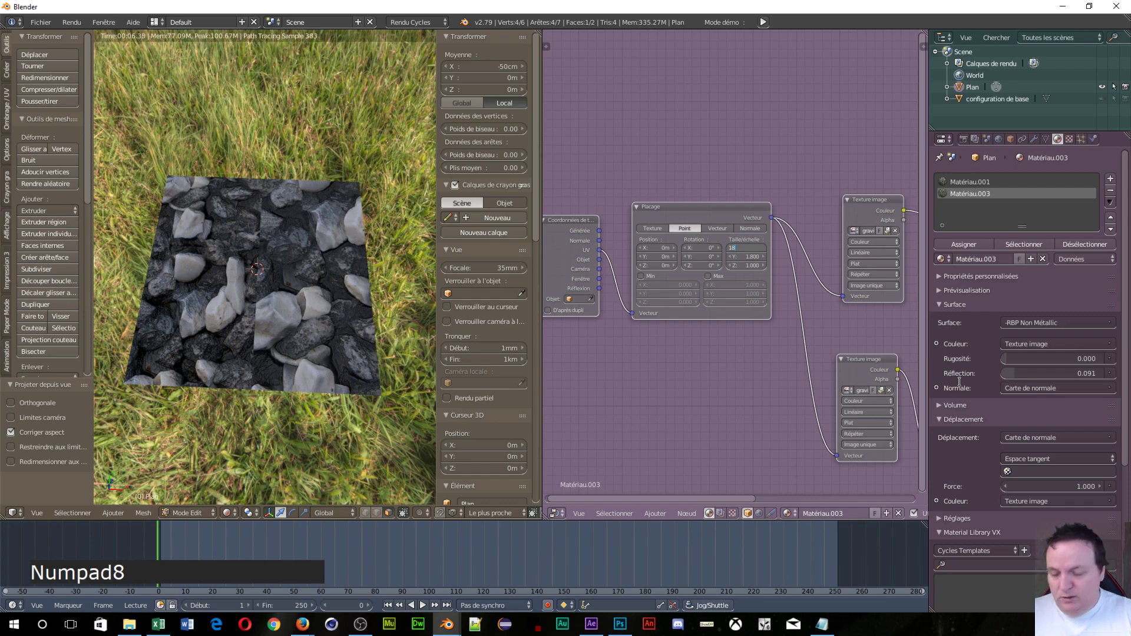
pyautogui.press('Tab')
pyautogui.write('18')
pyautogui.press('KP_Enter')
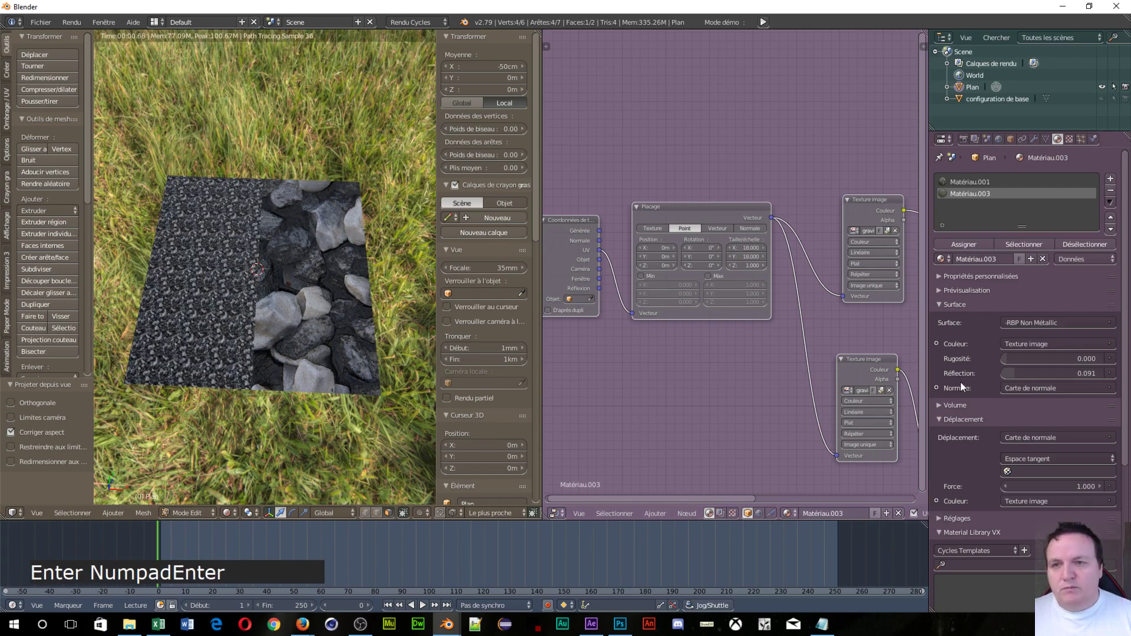
# Step: Examine the rendered gravel relief on the left face up close and from low angles
pyautogui.scroll(6, 265, 306)
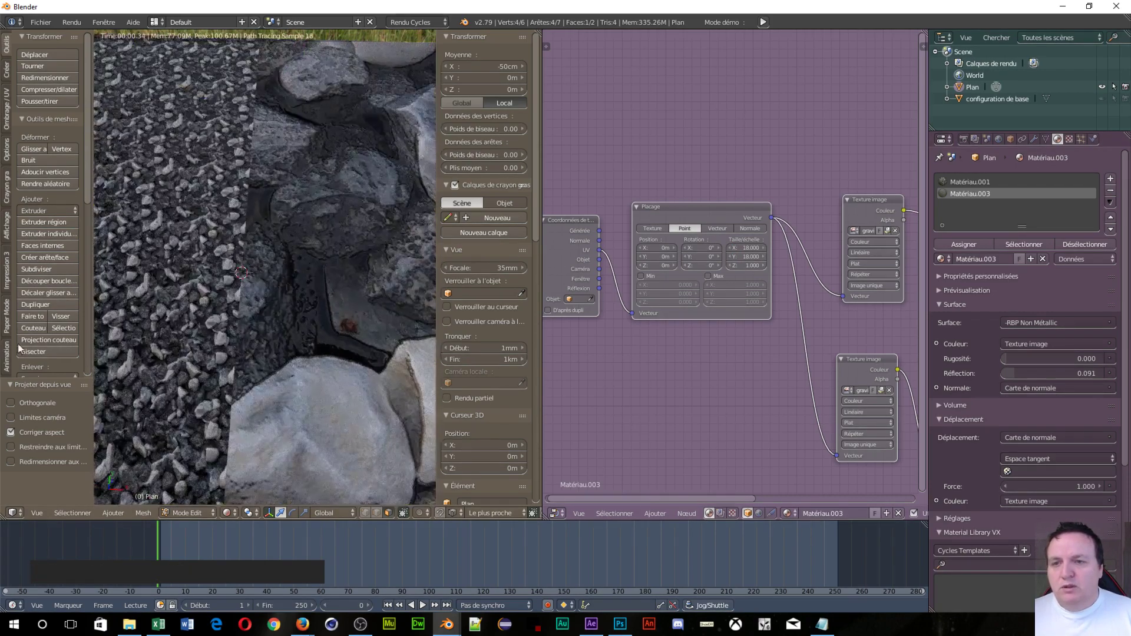
pyautogui.moveTo(168, 472)
pyautogui.mouseDown()
pyautogui.moveTo(153, 483)
pyautogui.moveTo(180, 473)
pyautogui.moveTo(236, 320)
pyautogui.moveTo(256, 332)
pyautogui.moveTo(272, 431)
pyautogui.mouseUp()
pyautogui.scroll(1, 282, 425)
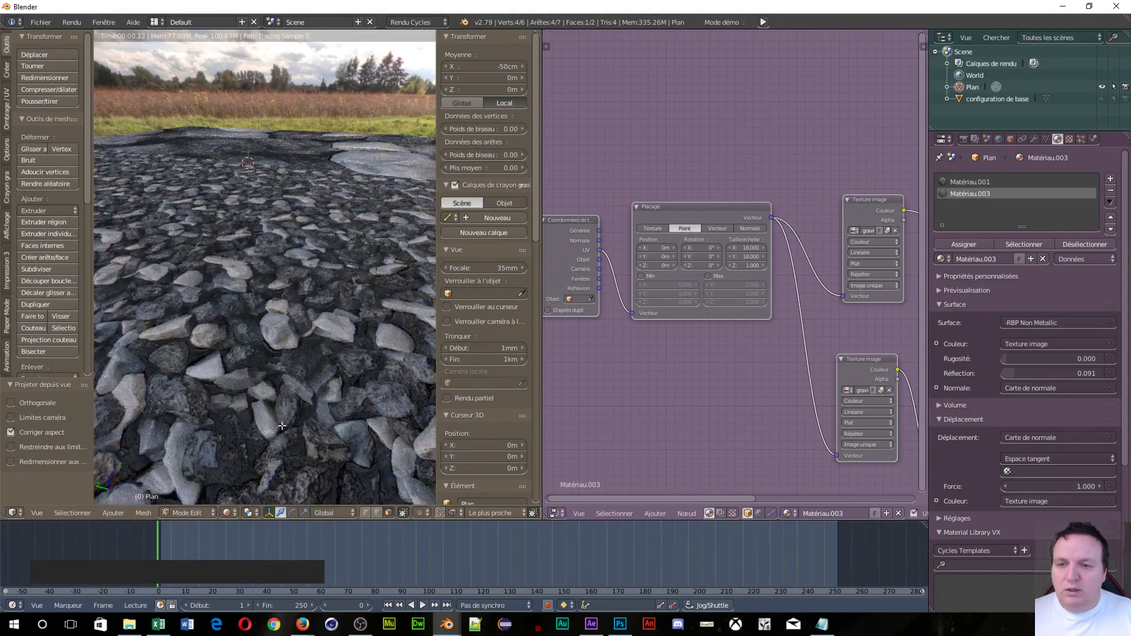
pyautogui.moveTo(285, 407); pyautogui.dragTo(310, 369)
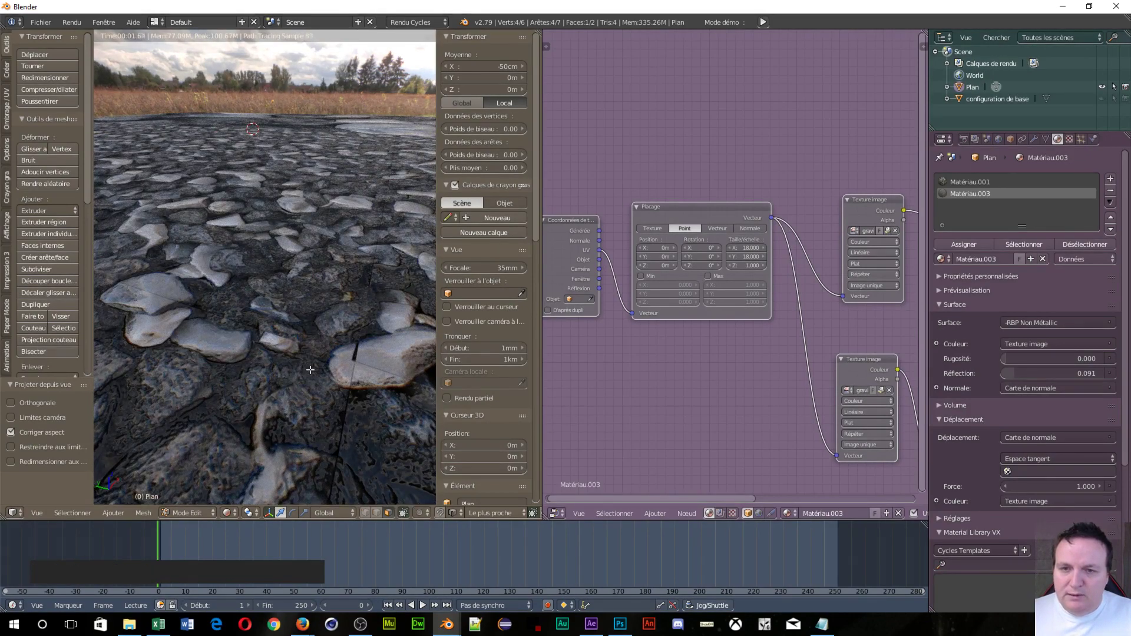
pyautogui.moveTo(378, 357); pyautogui.dragTo(253, 371)
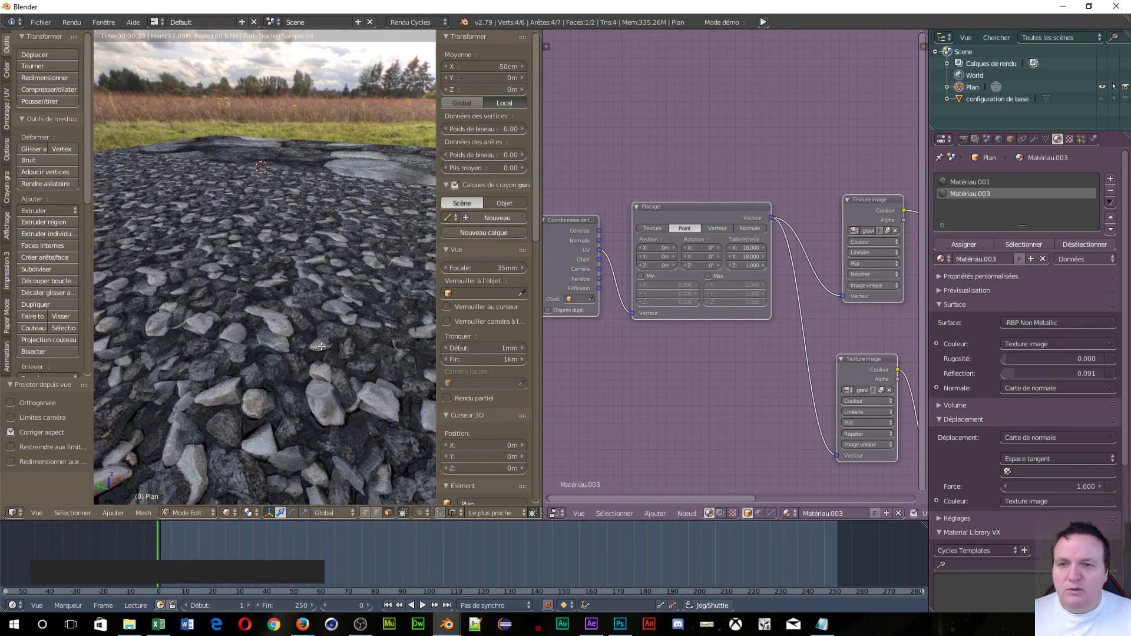
pyautogui.moveTo(263, 356); pyautogui.dragTo(316, 359)
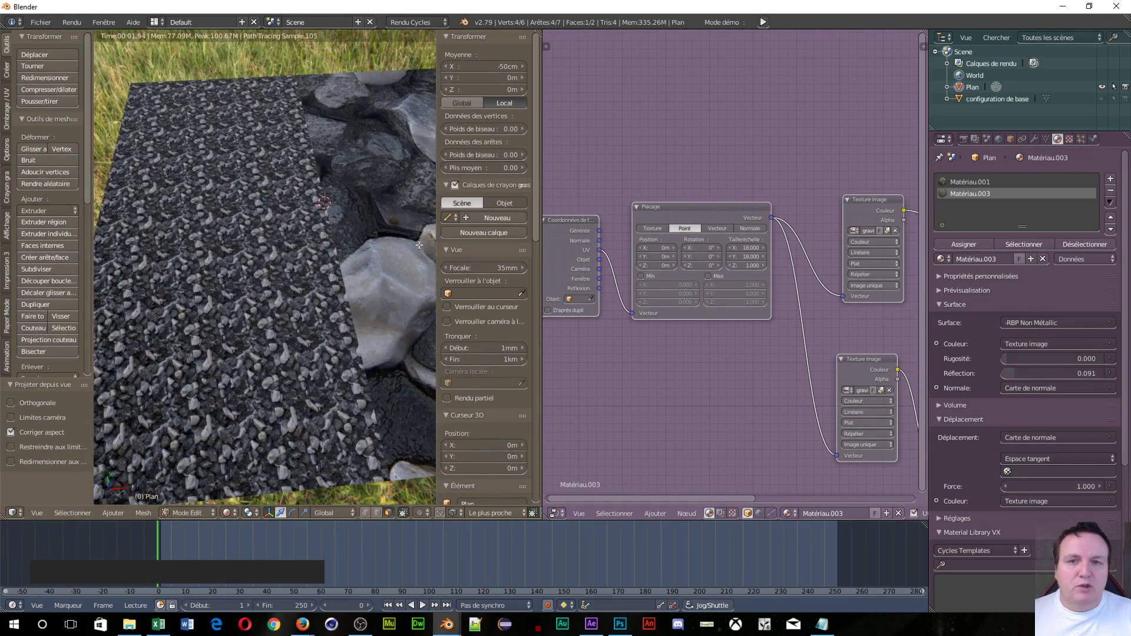
# Step: Set the mapping node's scale in Matériau.001 to 10 on X and Y
pyautogui.click(982, 181)
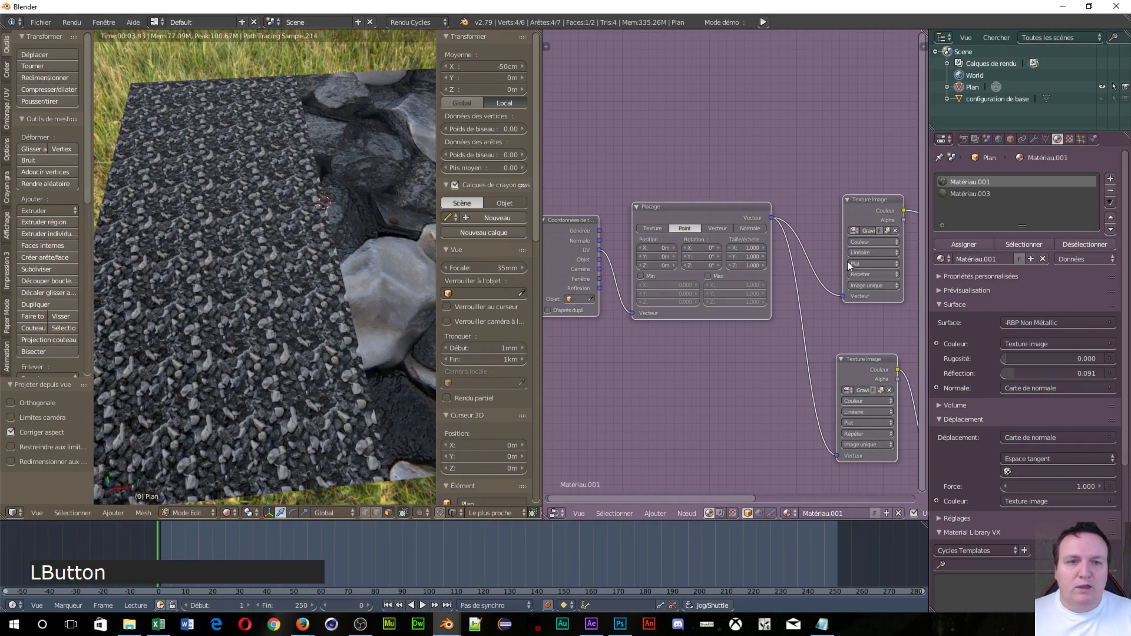
pyautogui.click(748, 248)
pyautogui.write('10')
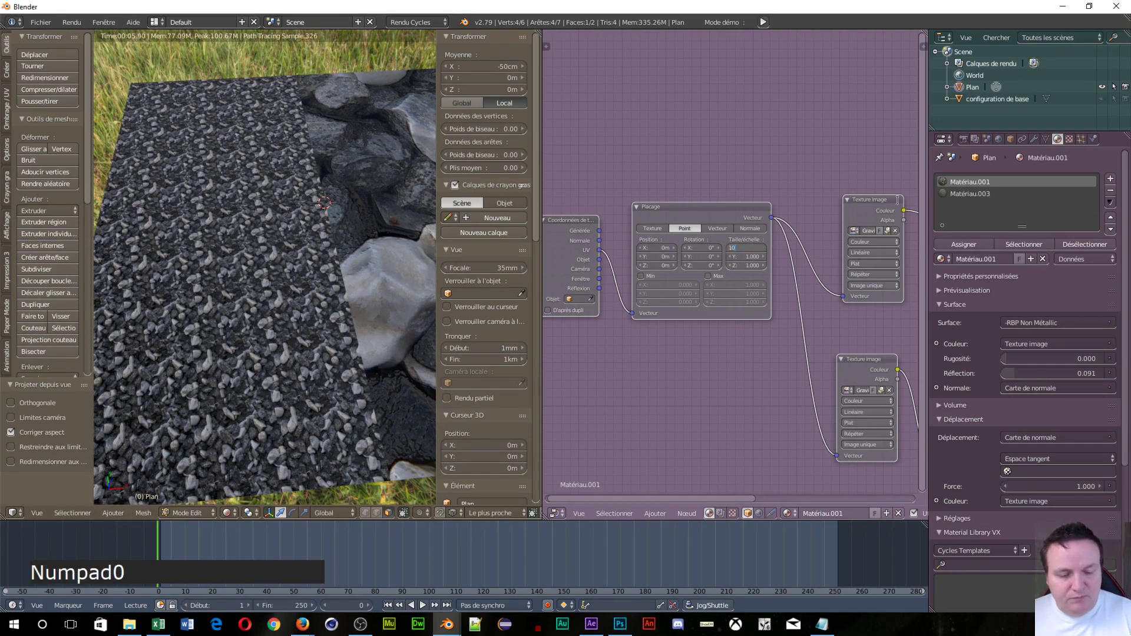
pyautogui.press('Tab')
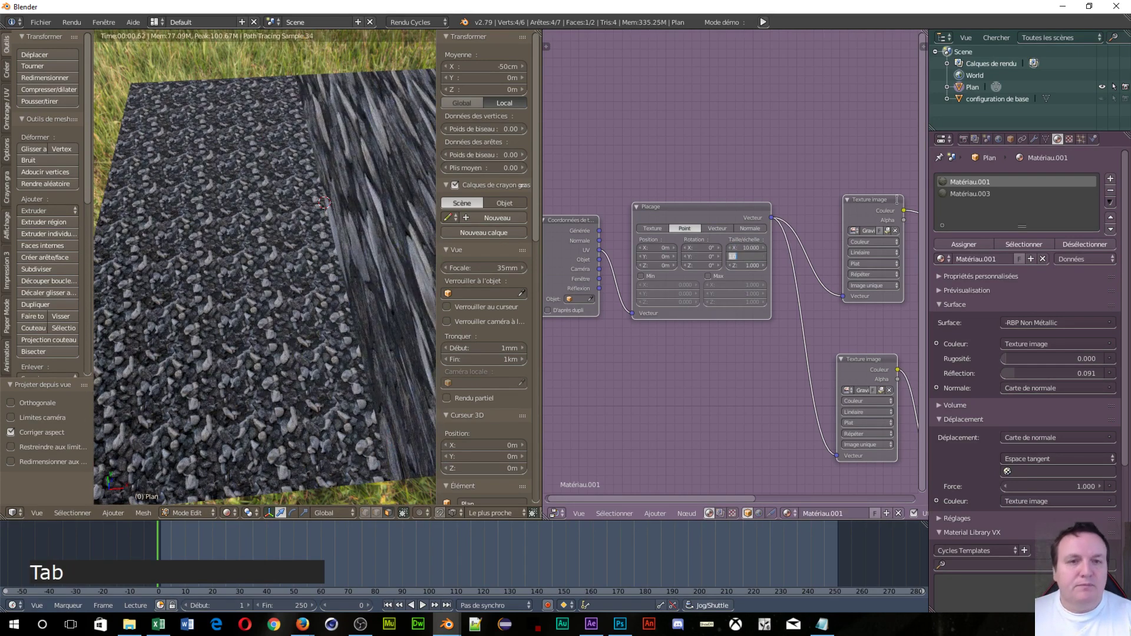
pyautogui.write('10')
pyautogui.press('Return')
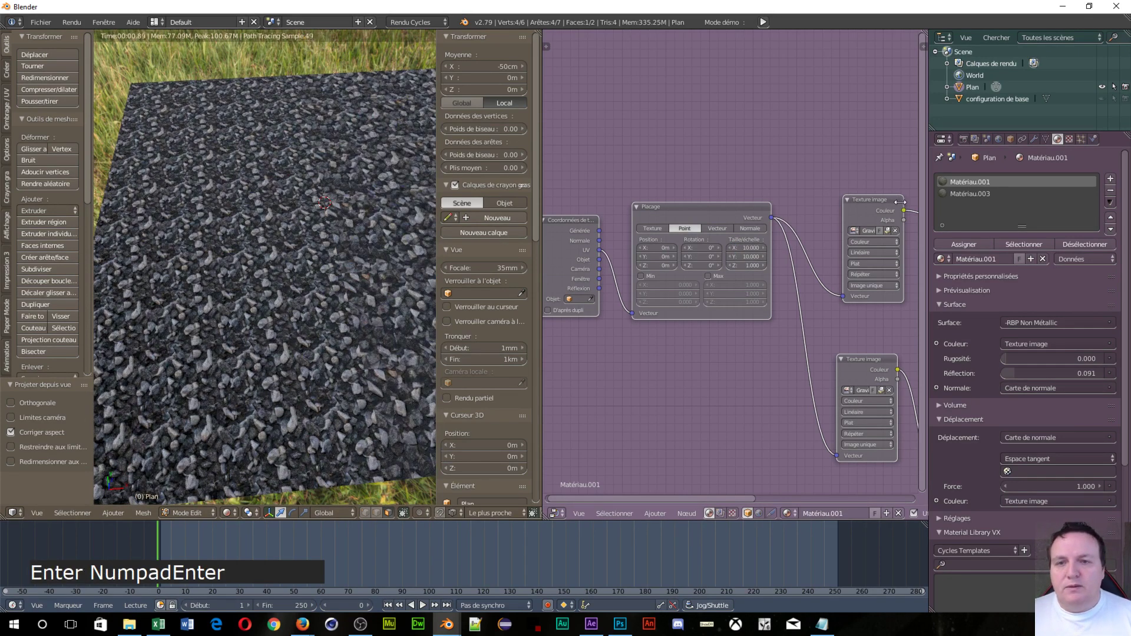
# Step: Inspect the rendered gravel across both faces of the plane from several distances and angles
pyautogui.keyDown('shift'); pyautogui.middleClick(452, 335); pyautogui.keyUp('shift')
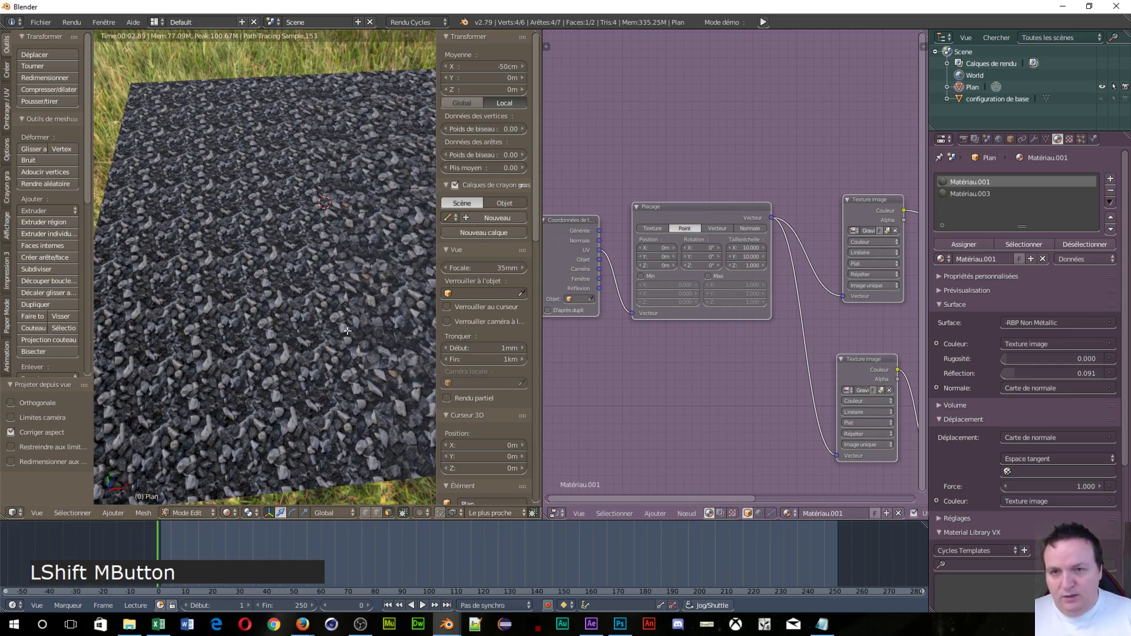
pyautogui.moveTo(348, 306); pyautogui.dragTo(265, 306)
pyautogui.scroll(-2, 265, 307)
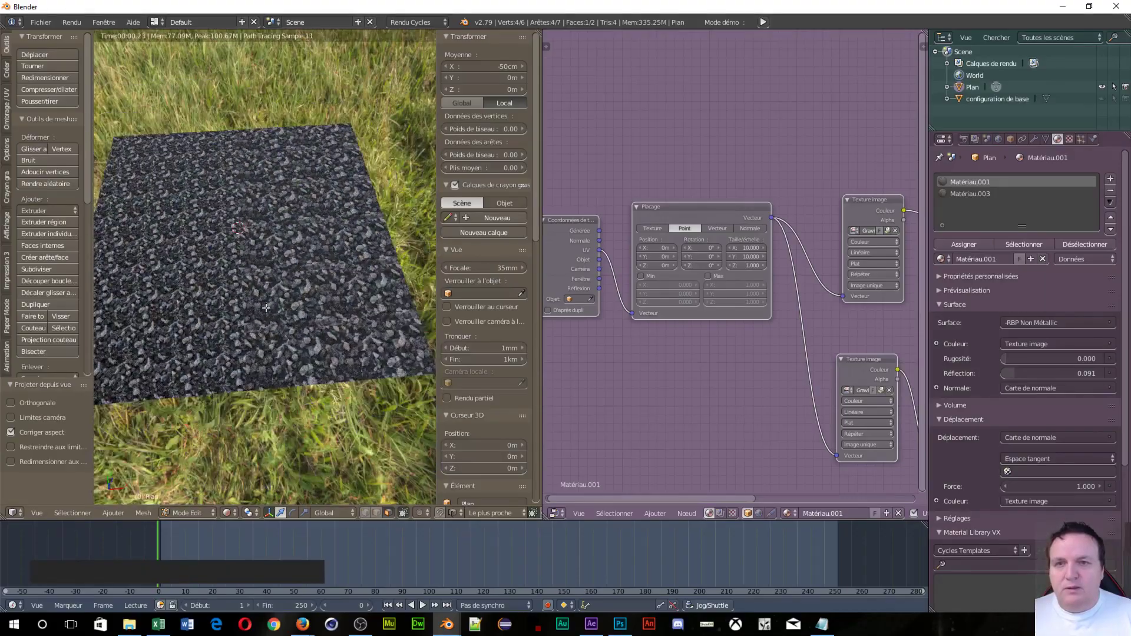
pyautogui.scroll(4, 265, 307)
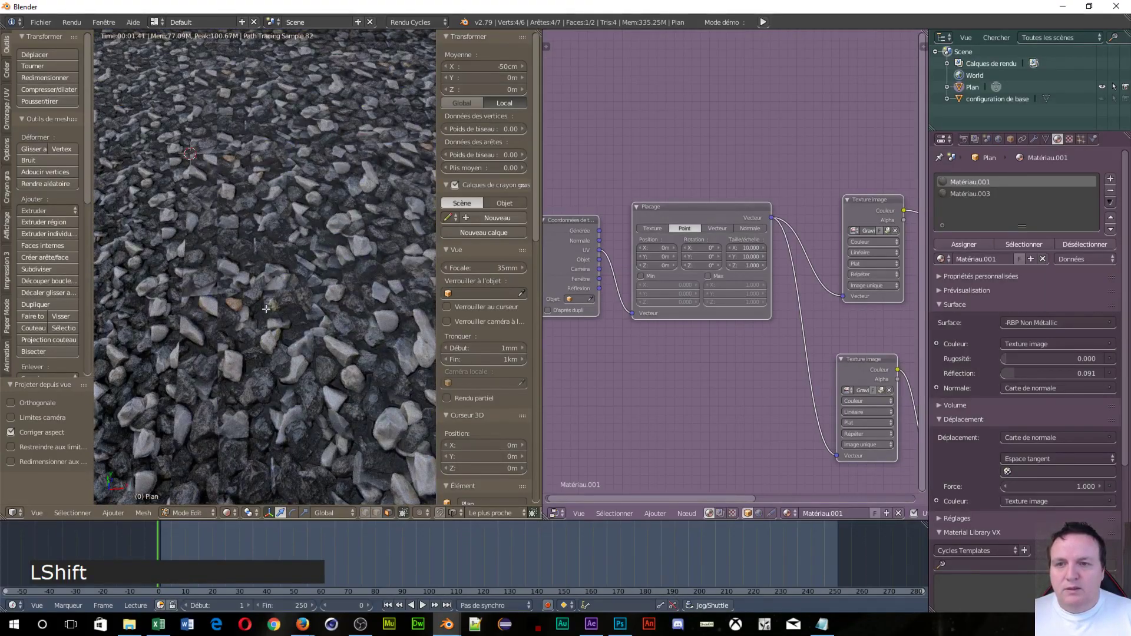
pyautogui.moveTo(266, 308); pyautogui.dragTo(262, 268)
pyautogui.scroll(-5, 231, 301)
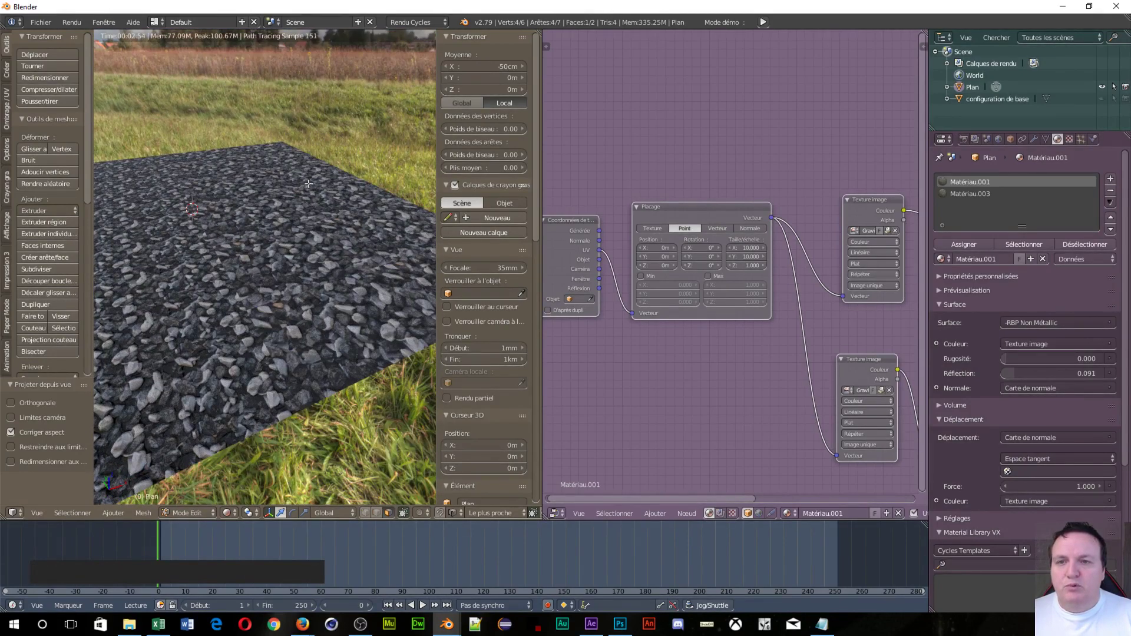
# Step: Examine the rendered gravel relief from close range, at low angles and from above the whole plane
pyautogui.scroll(3, 332, 297)
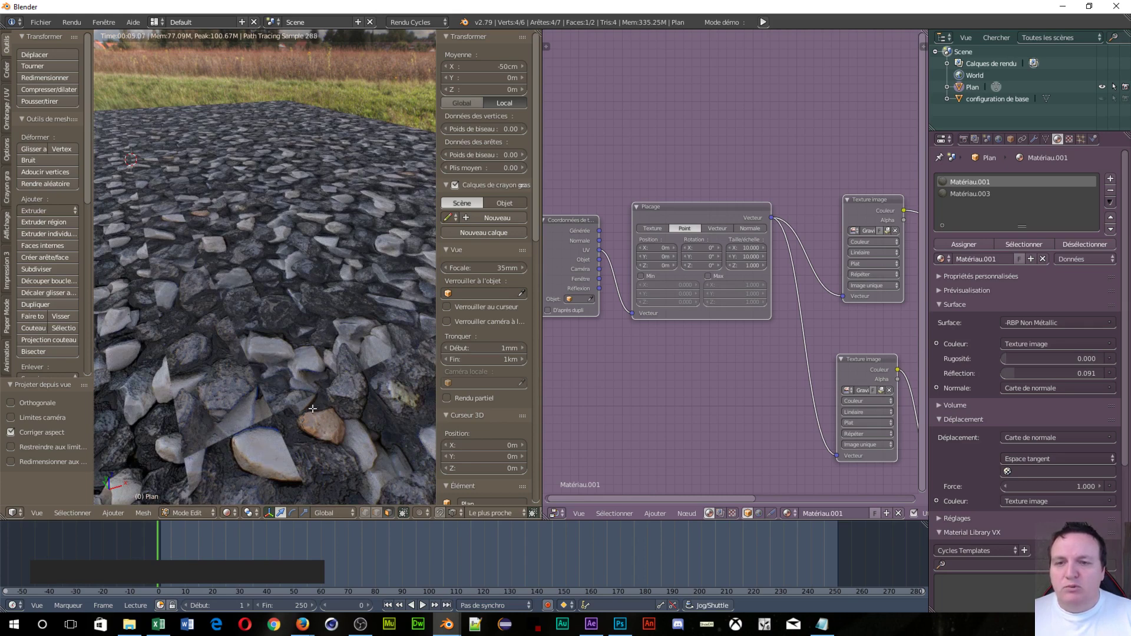
pyautogui.scroll(-2, 321, 359)
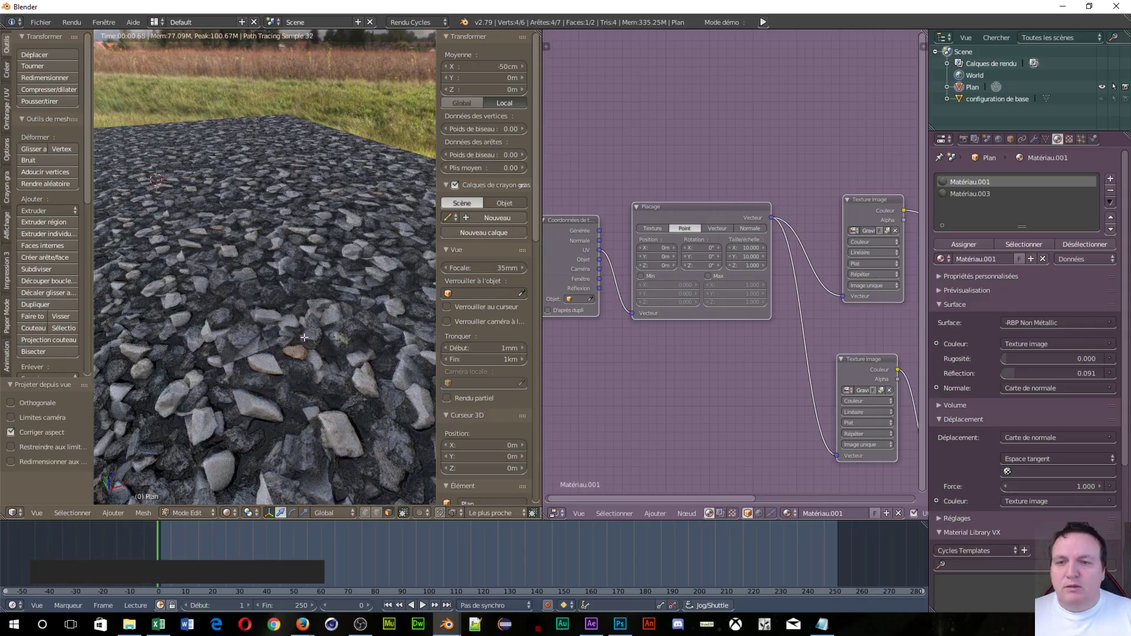
pyautogui.moveTo(303, 337); pyautogui.dragTo(334, 358)
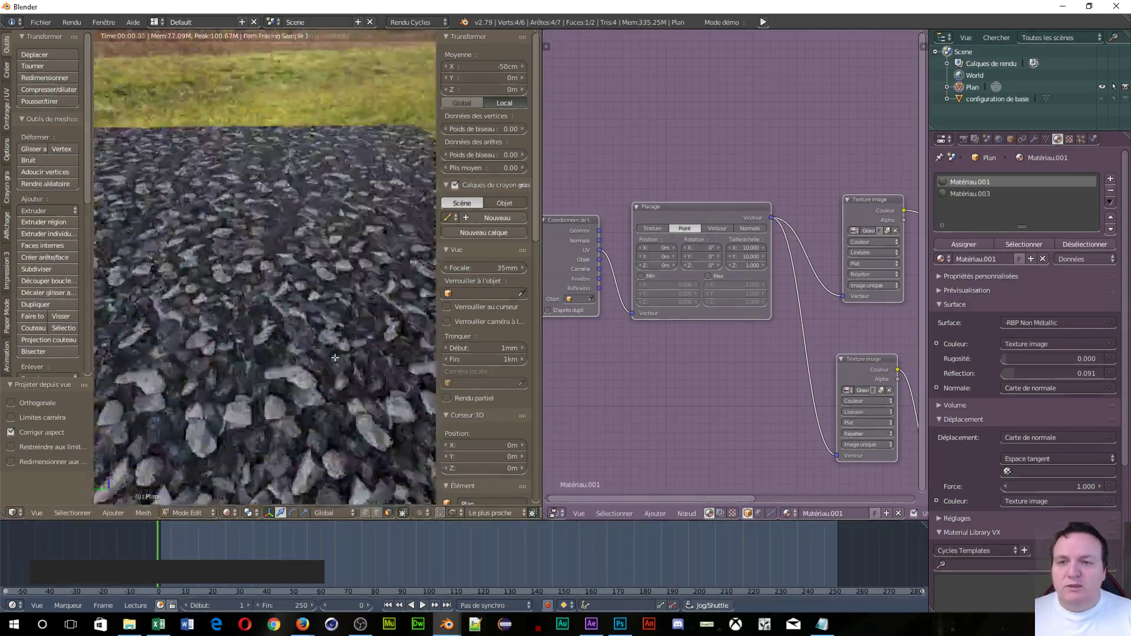
pyautogui.moveTo(341, 456); pyautogui.dragTo(349, 387)
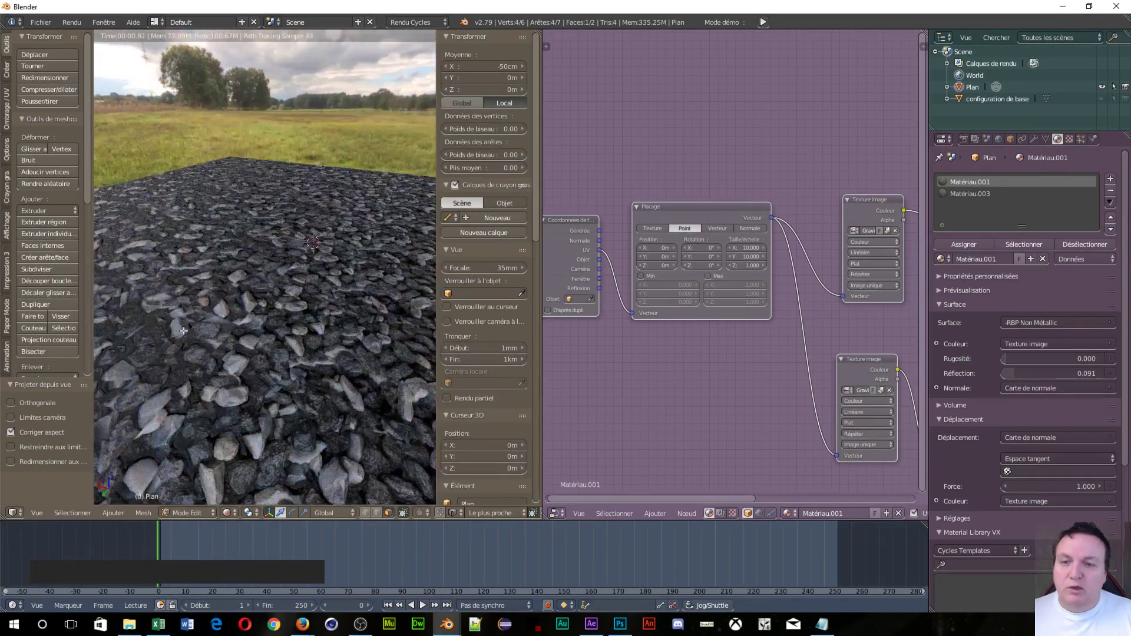
pyautogui.moveTo(183, 331); pyautogui.dragTo(119, 312)
pyautogui.scroll(-5, 290, 325)
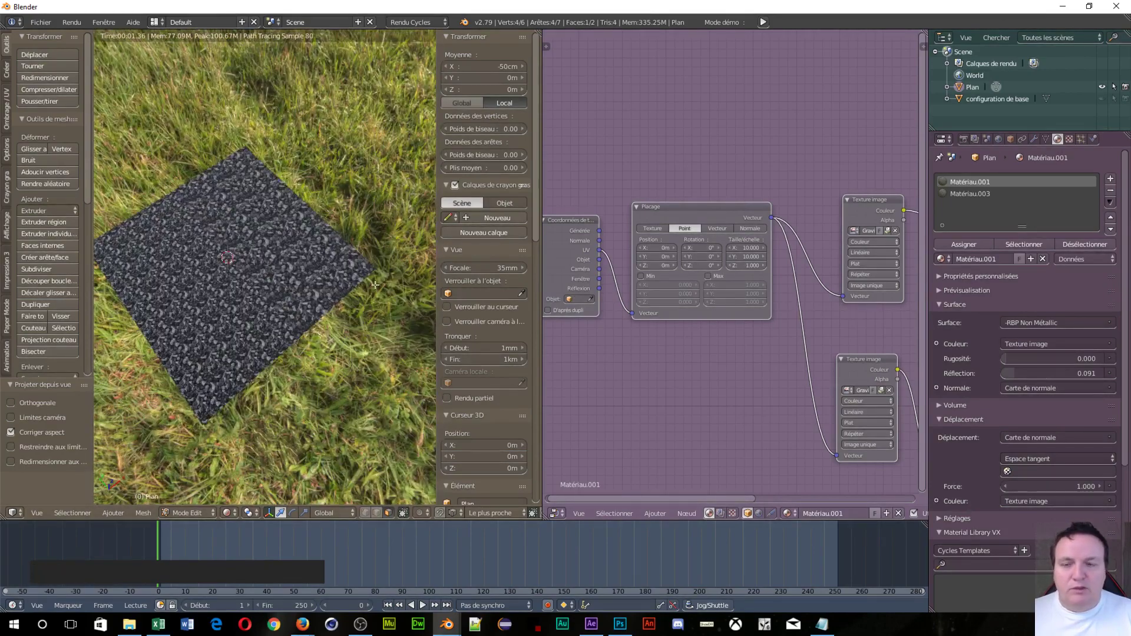
pyautogui.scroll(4, 271, 289)
pyautogui.moveTo(313, 301); pyautogui.dragTo(341, 289)
# Step: Set the mapping node's scale in Matériau.003 to 10 on X and Y
pyautogui.click(958, 196)
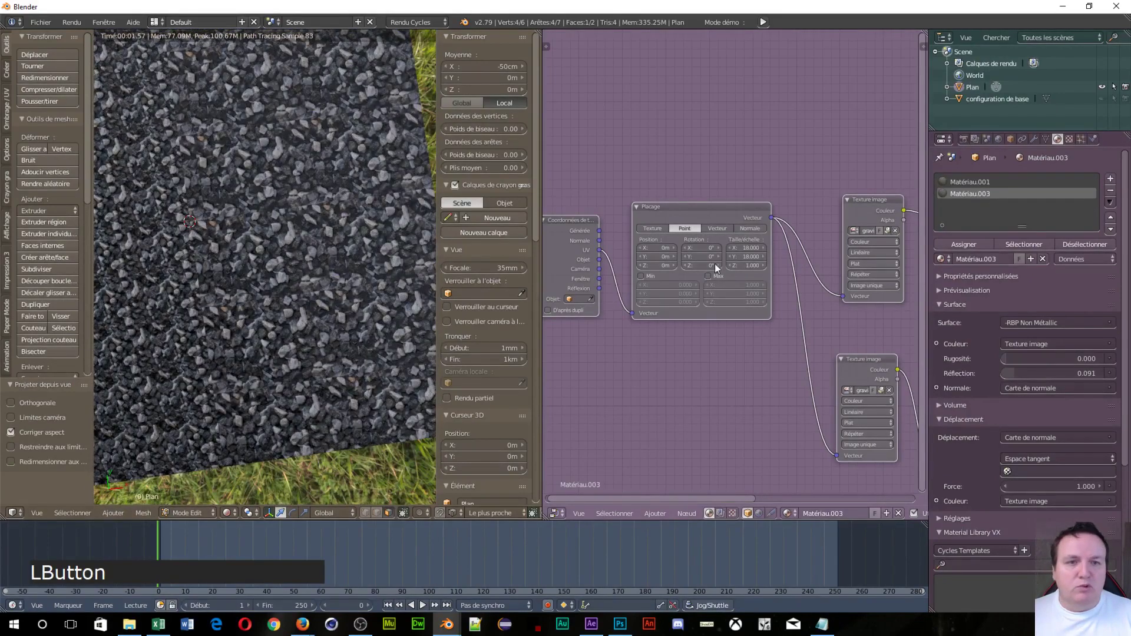
pyautogui.moveTo(741, 252); pyautogui.dragTo(746, 248)
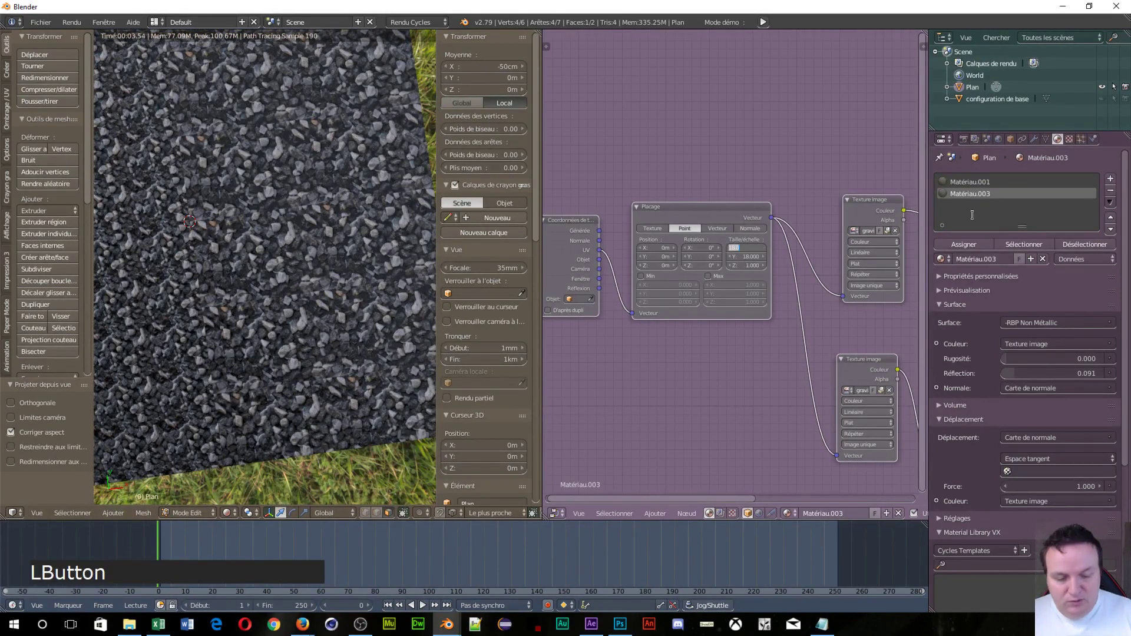
pyautogui.write('10')
pyautogui.press('Return')
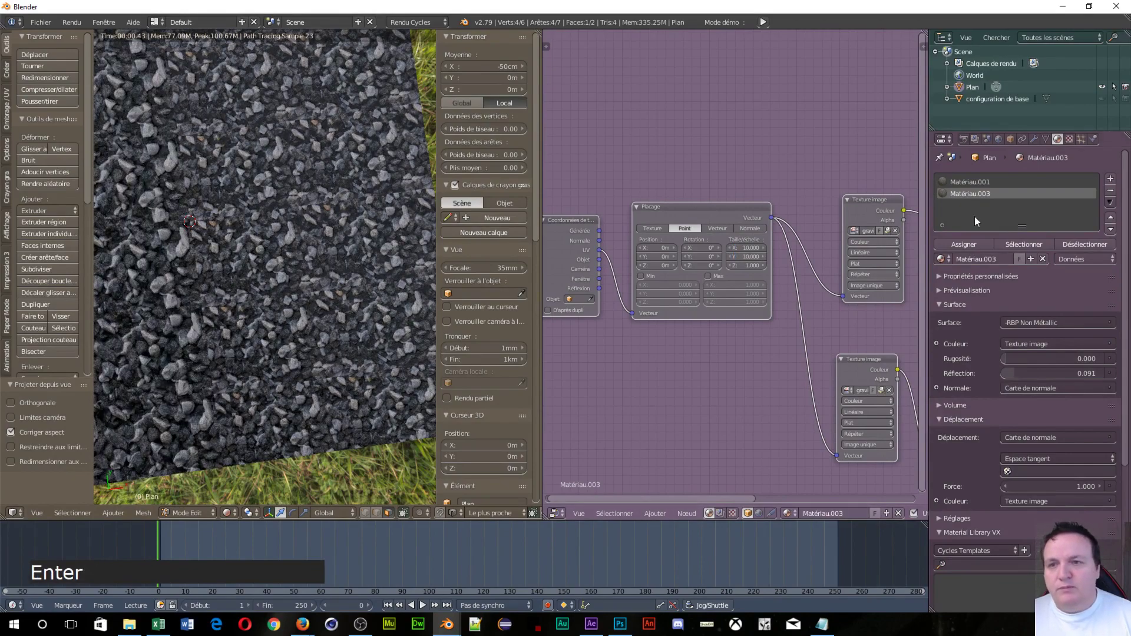
# Step: Compare the gravel size and repetition across both faces of the plane from near and far
pyautogui.moveTo(161, 359); pyautogui.dragTo(297, 304)
pyautogui.scroll(-3, 304, 320)
pyautogui.scroll(4, 307, 333)
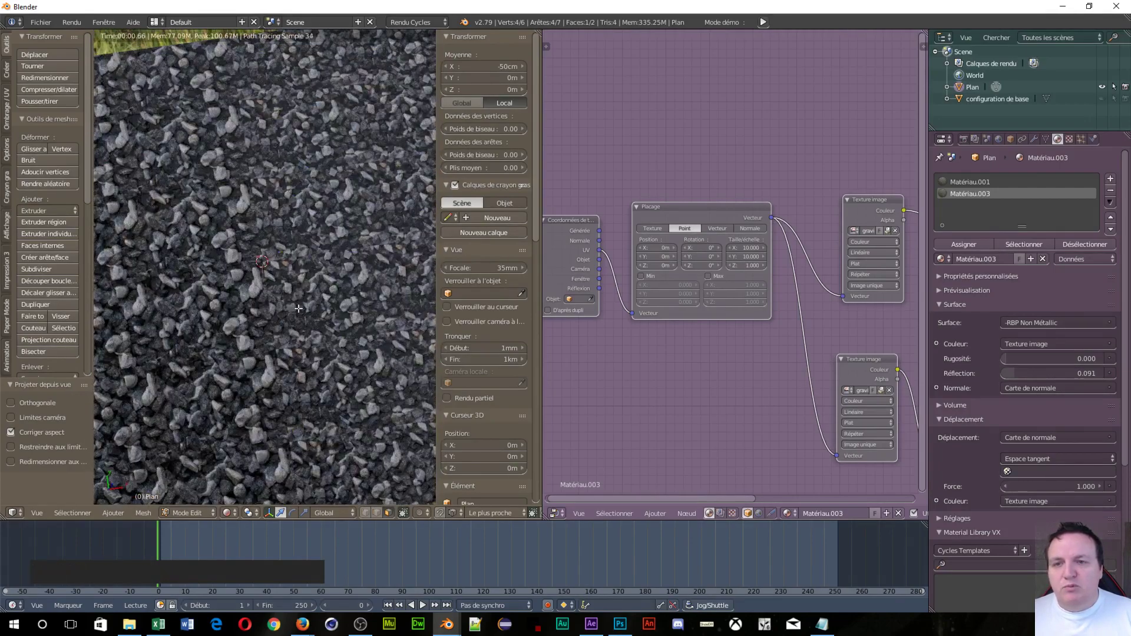
pyautogui.scroll(-5, 230, 306)
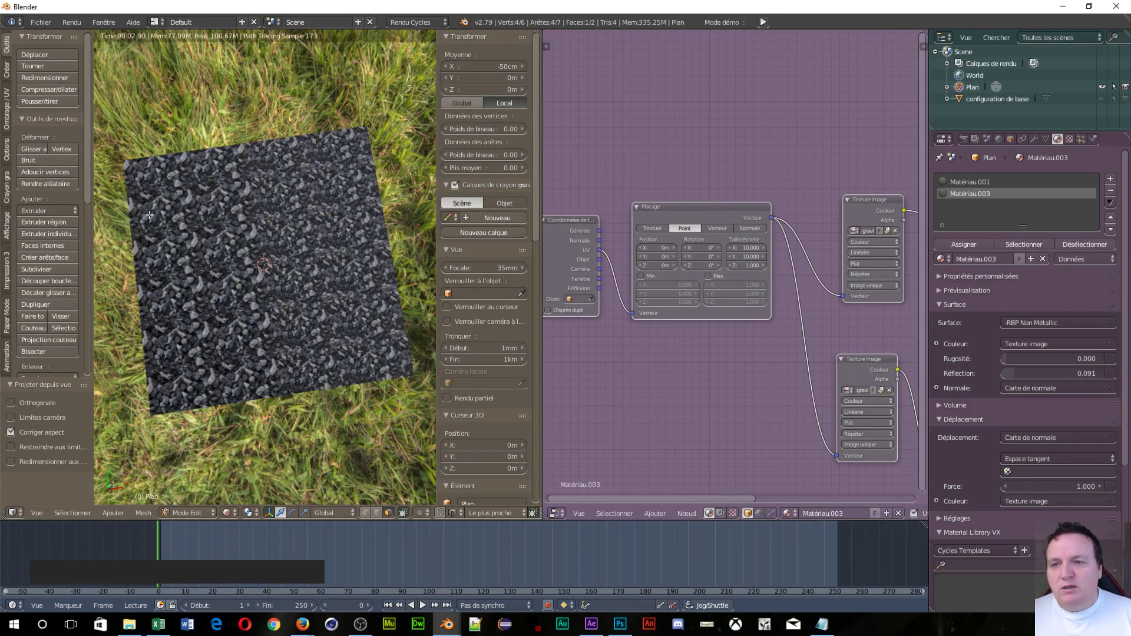
pyautogui.scroll(5, 271, 278)
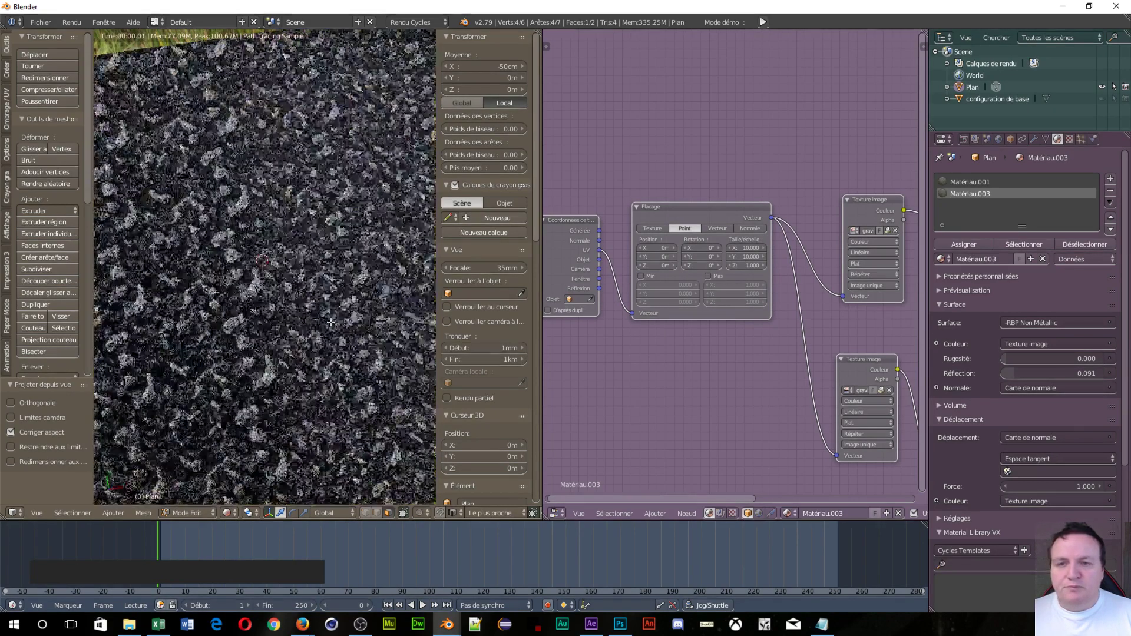
pyautogui.moveTo(272, 279); pyautogui.dragTo(164, 232)
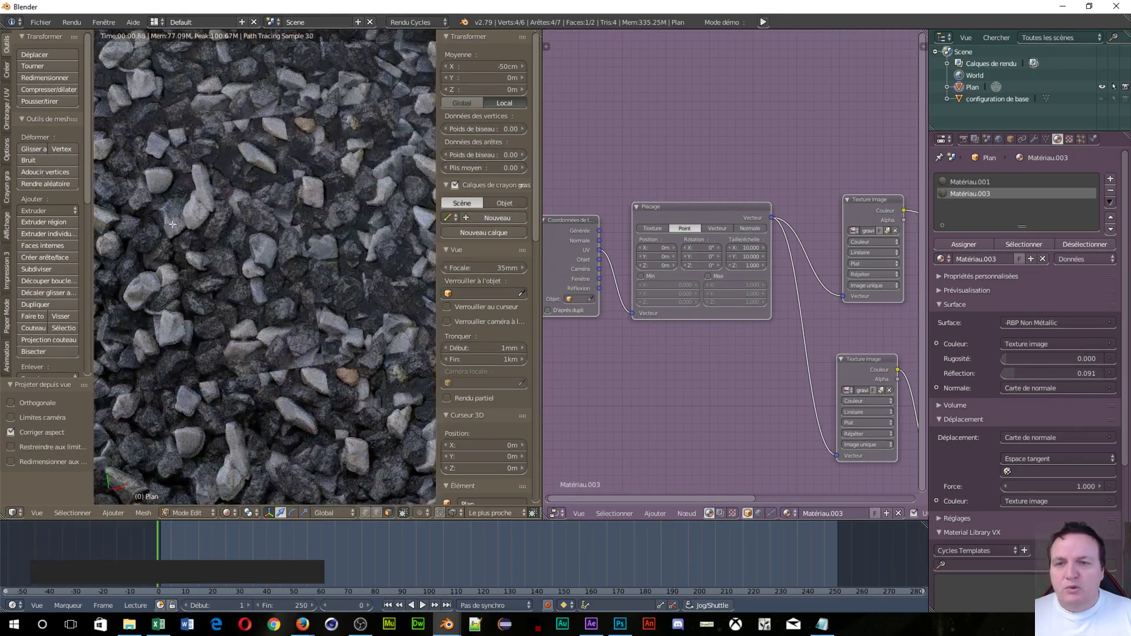
pyautogui.scroll(-2, 180, 224)
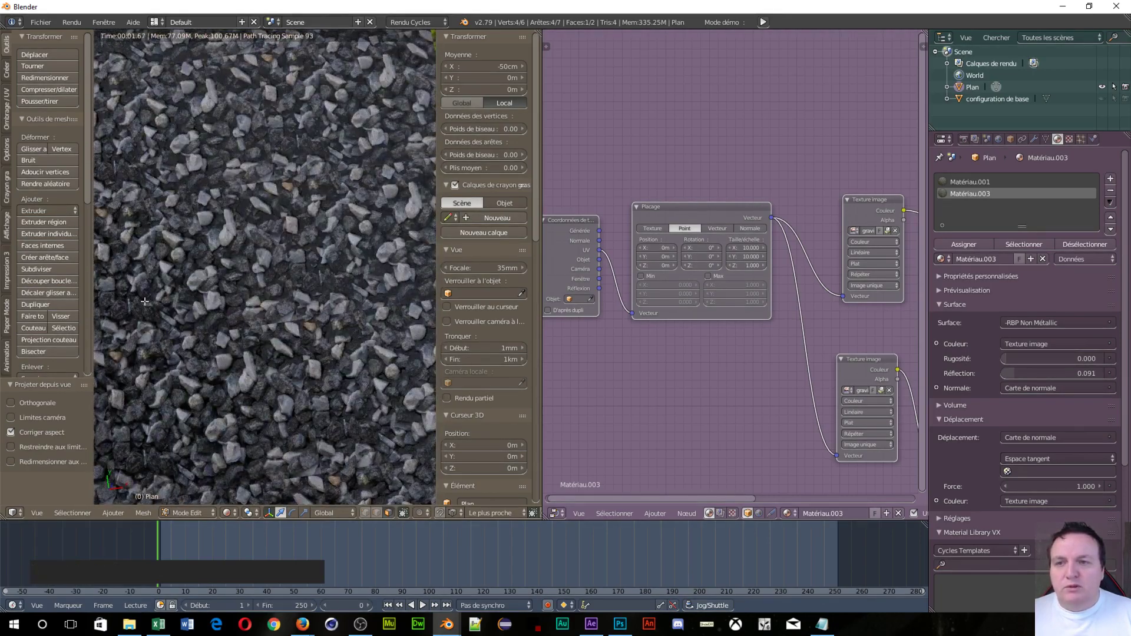
# Step: Check the individual stones of the gravel texture for seam flaws at very close range
pyautogui.moveTo(144, 301); pyautogui.dragTo(247, 280)
pyautogui.scroll(3, 313, 271)
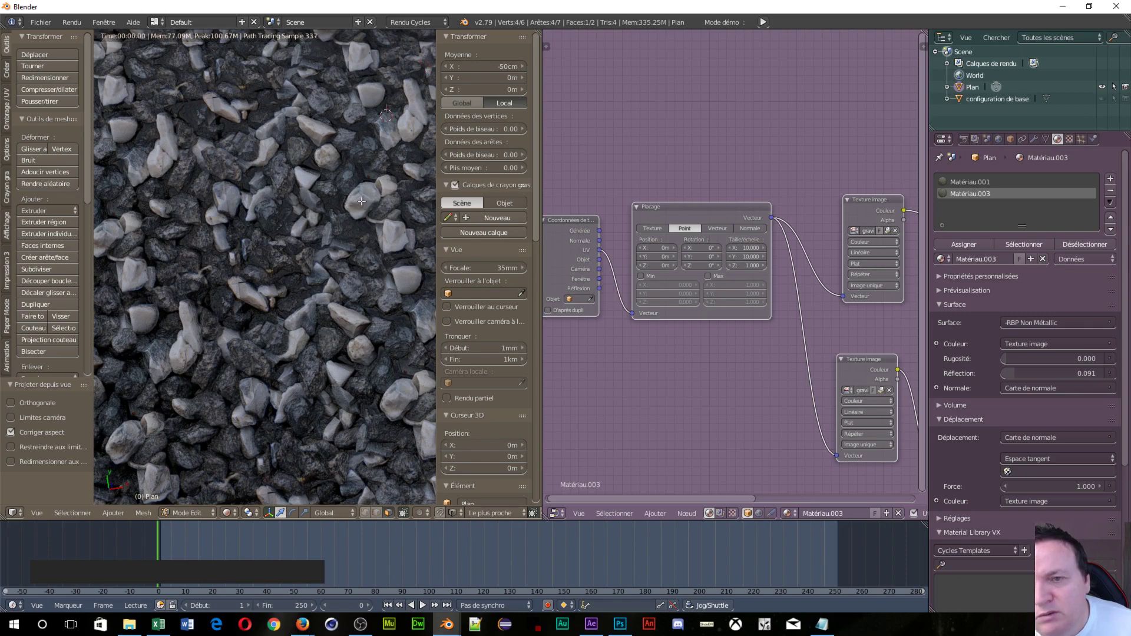
pyautogui.scroll(-6, 361, 201)
pyautogui.scroll(6, 349, 204)
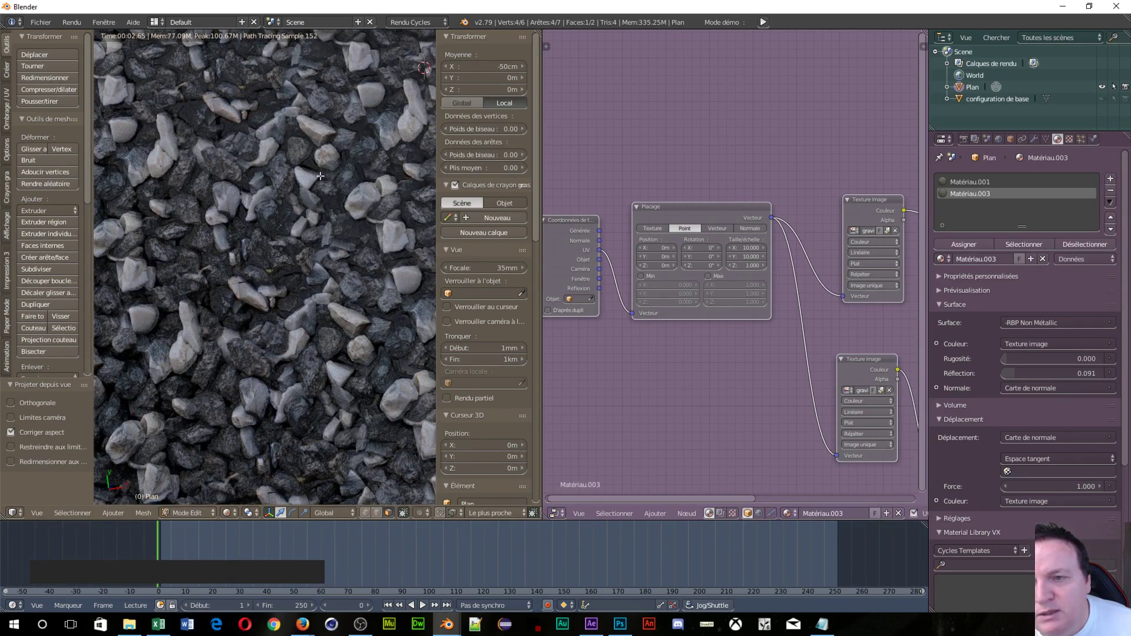
pyautogui.scroll(4, 259, 273)
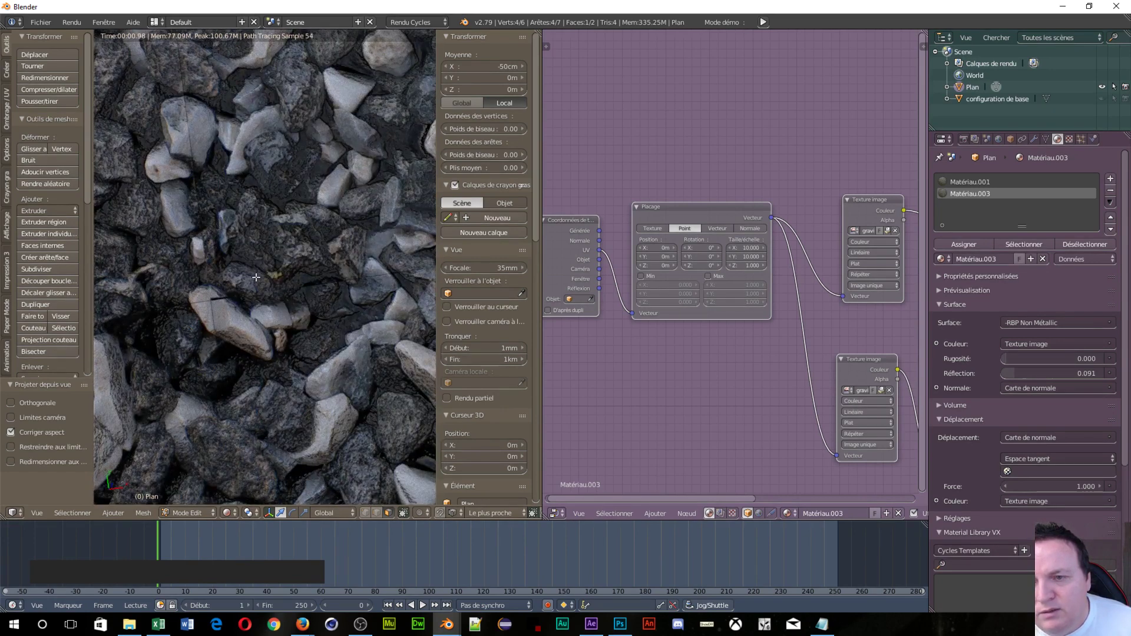
pyautogui.scroll(2, 254, 275)
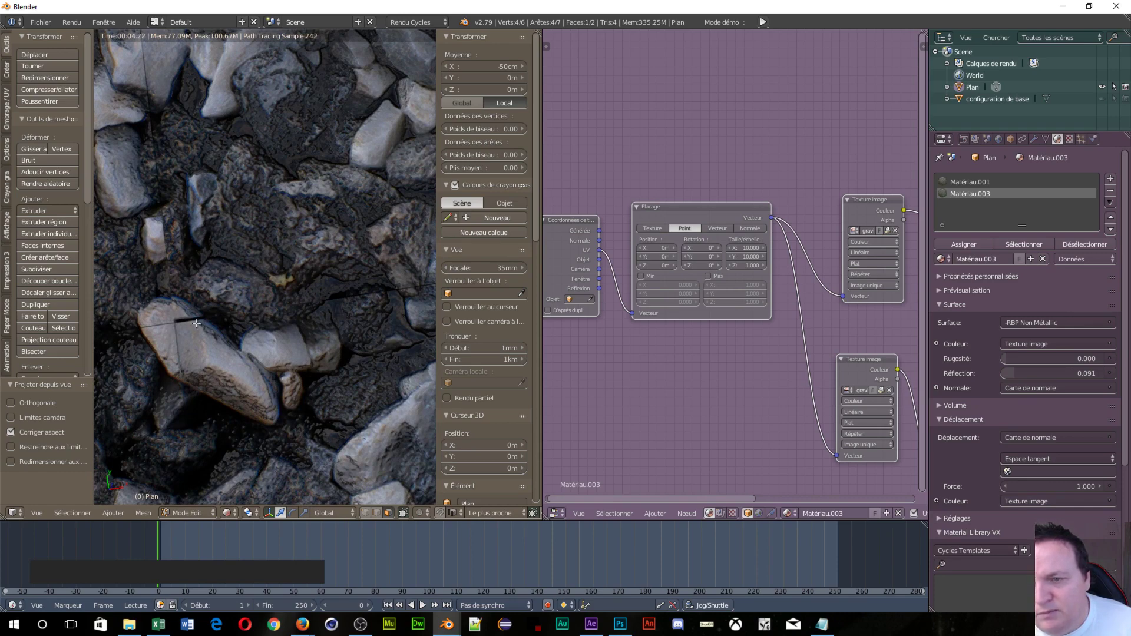
pyautogui.scroll(-5, 172, 231)
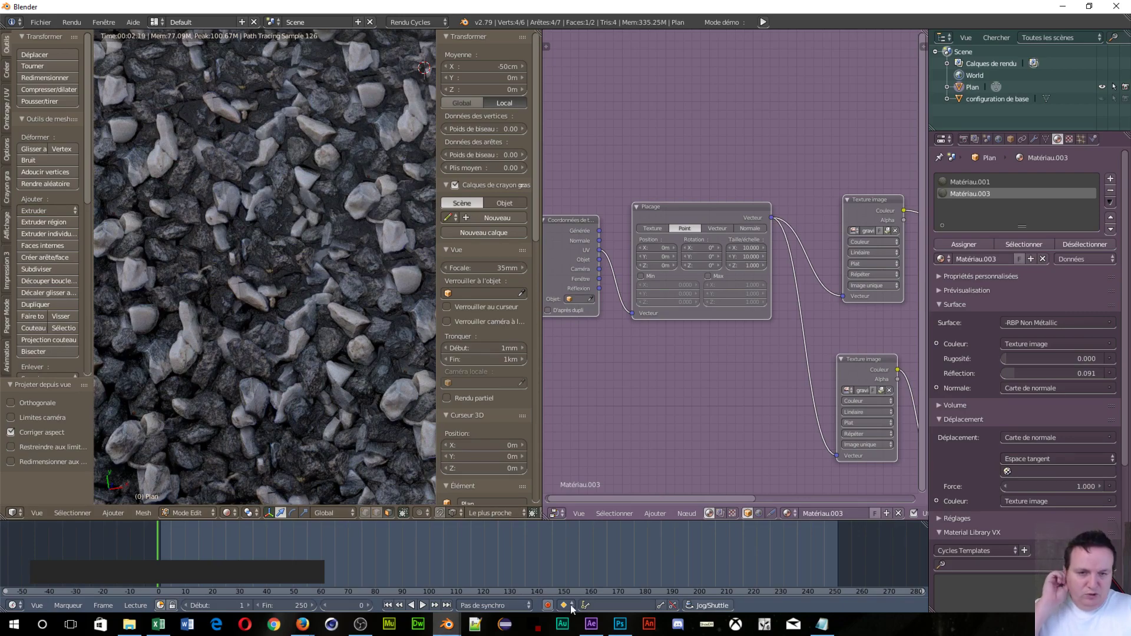
# Step: Switch to Photoshop and open gravier seamless.jpg from the Gravier folder inside Textures on the desktop
pyautogui.click(630, 628)
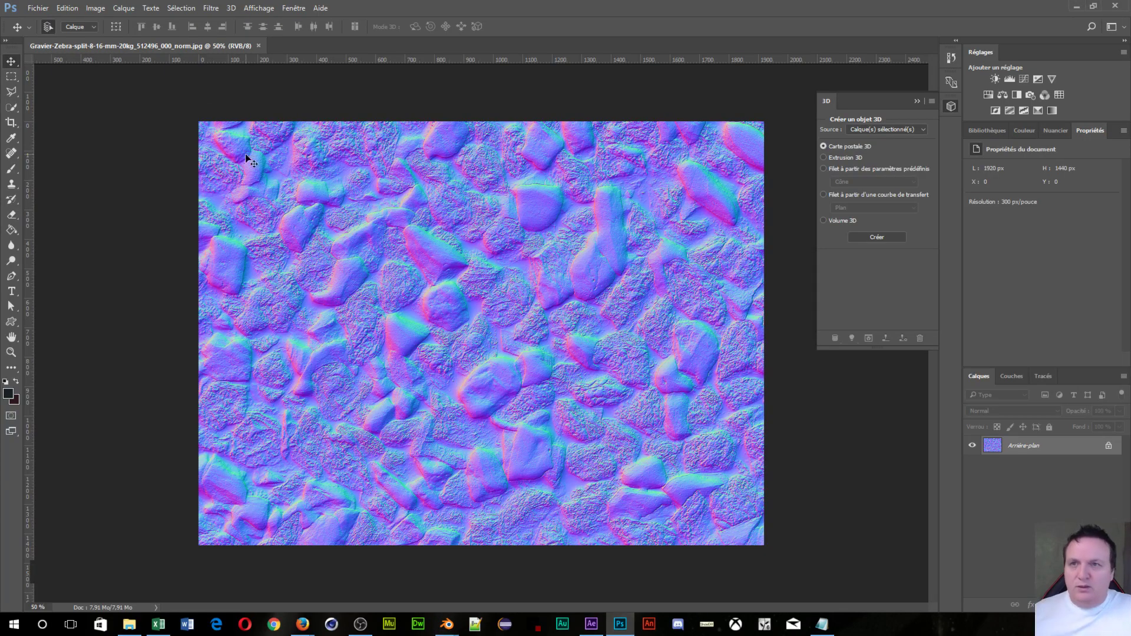
pyautogui.click(39, 7)
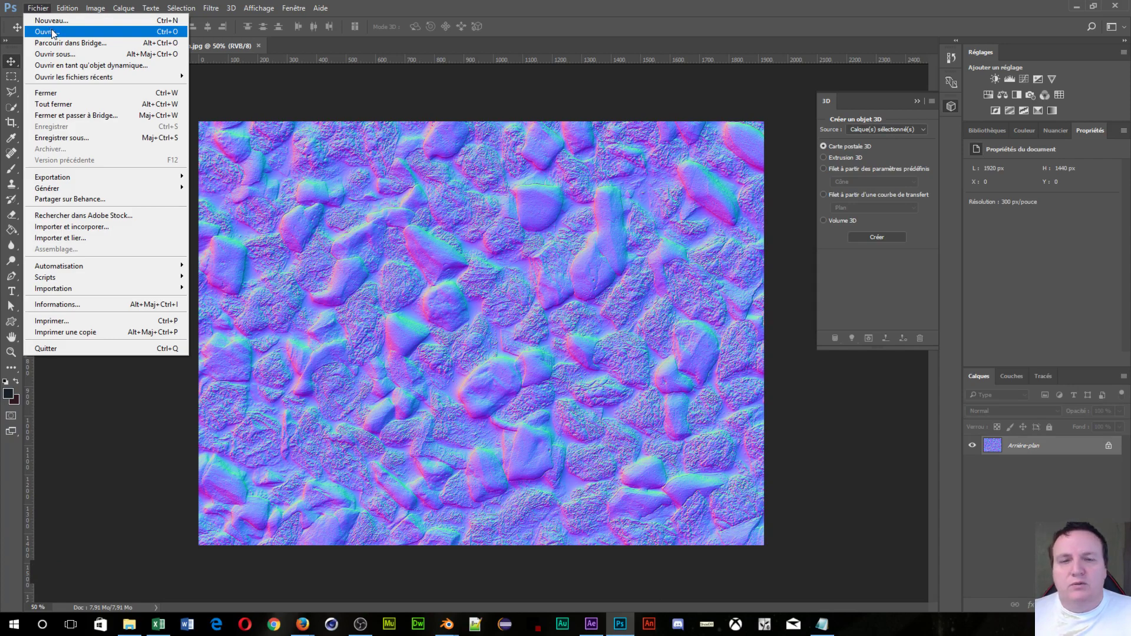
pyautogui.click(53, 32)
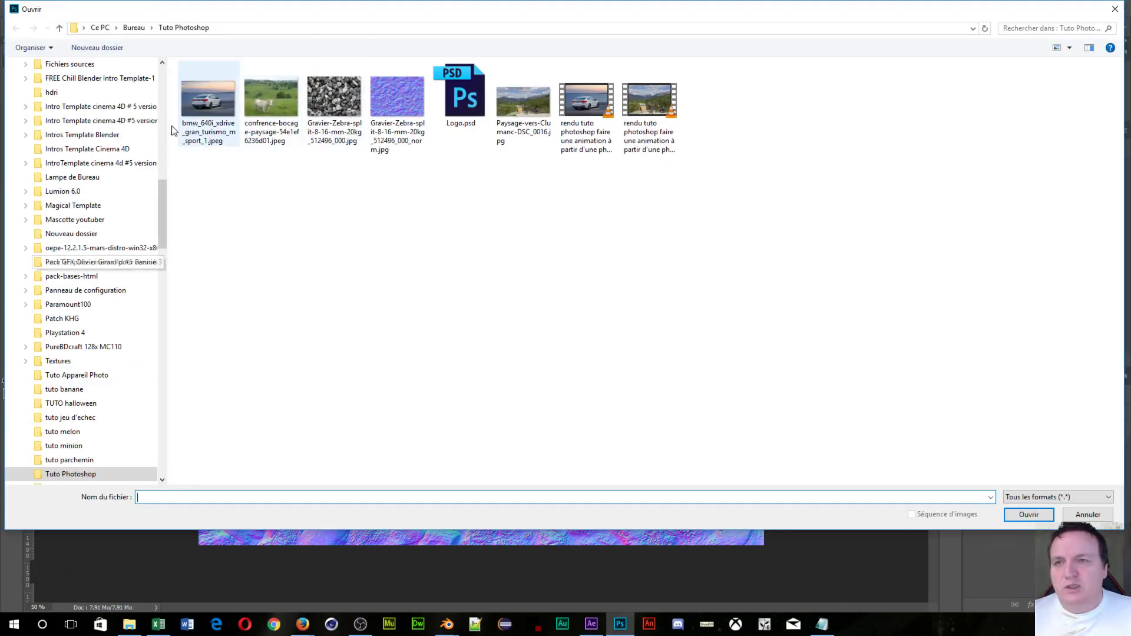
pyautogui.click(150, 28)
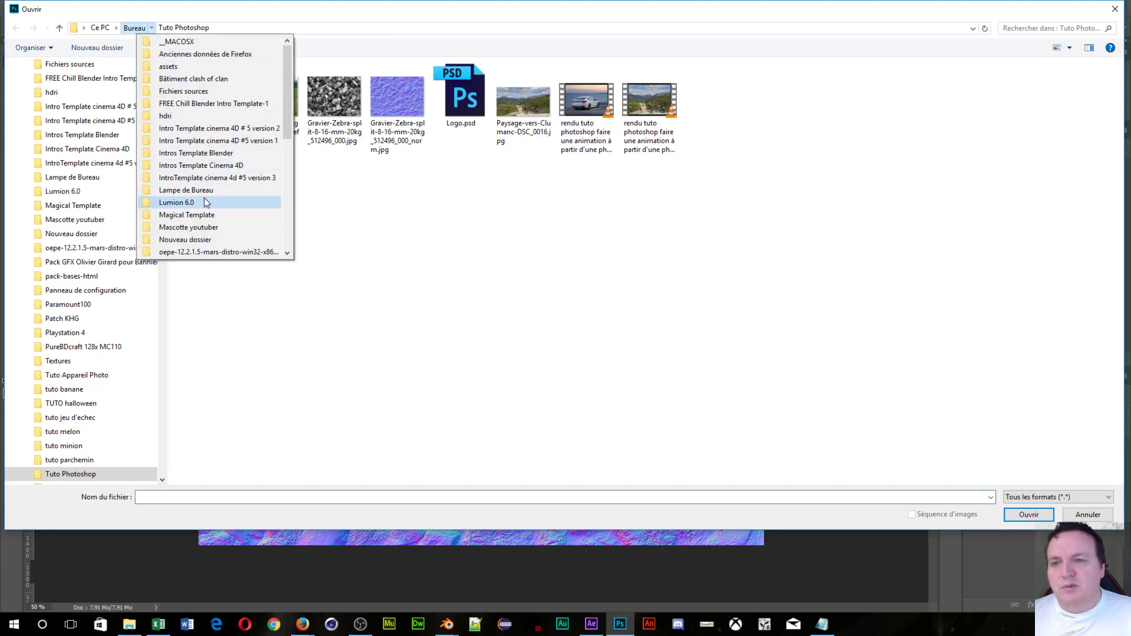
pyautogui.scroll(-4, 205, 199)
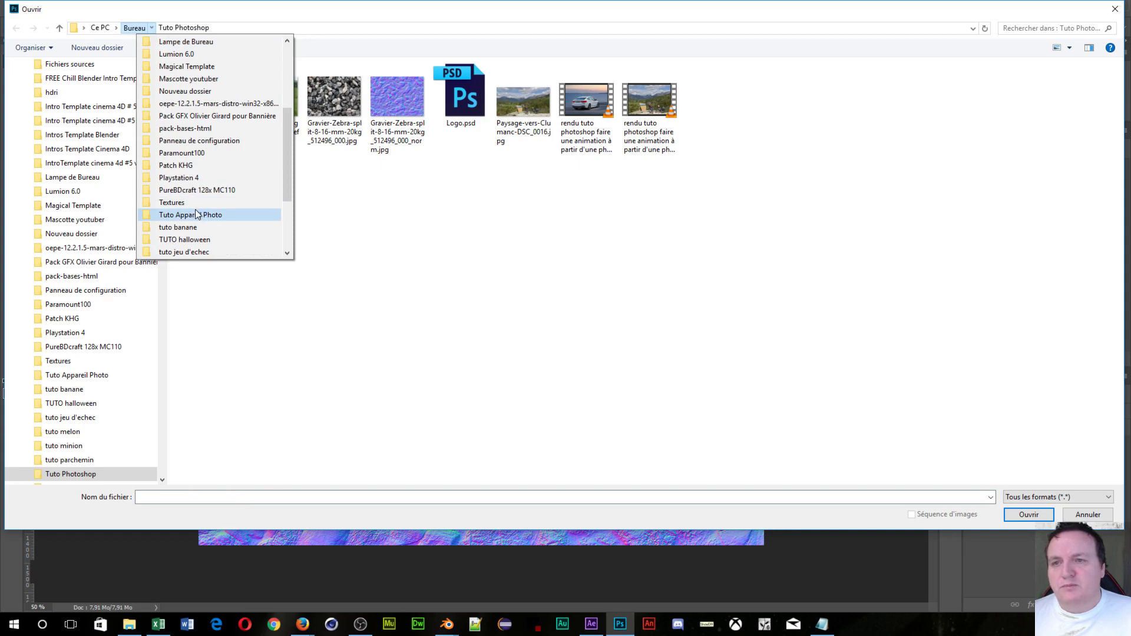
pyautogui.click(200, 203)
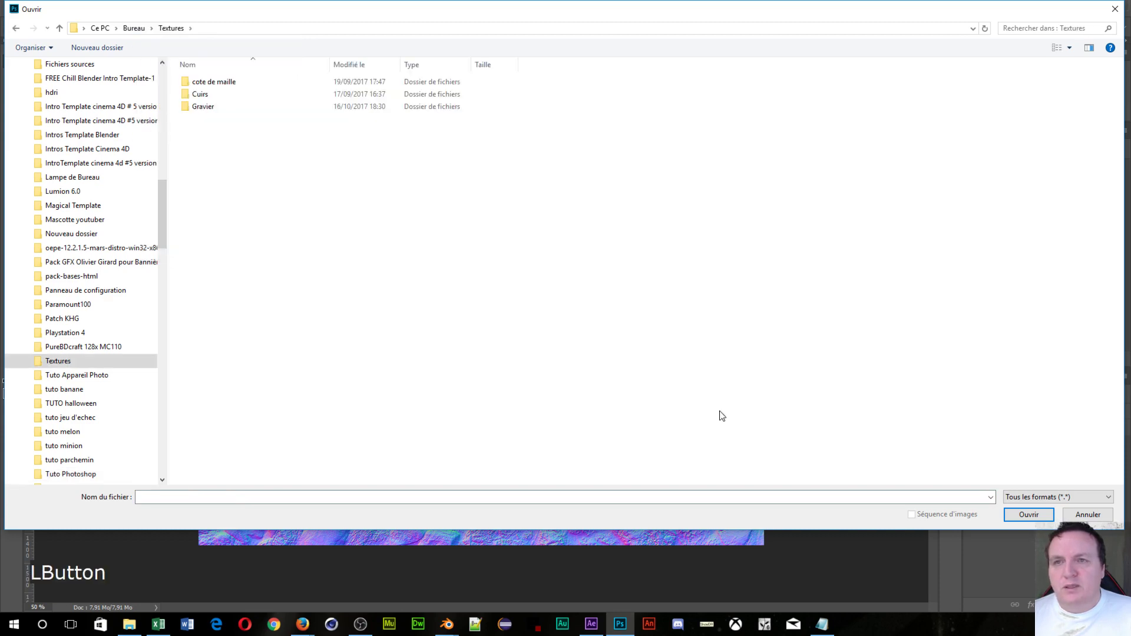
pyautogui.doubleClick(211, 106)
pyautogui.click(1028, 514)
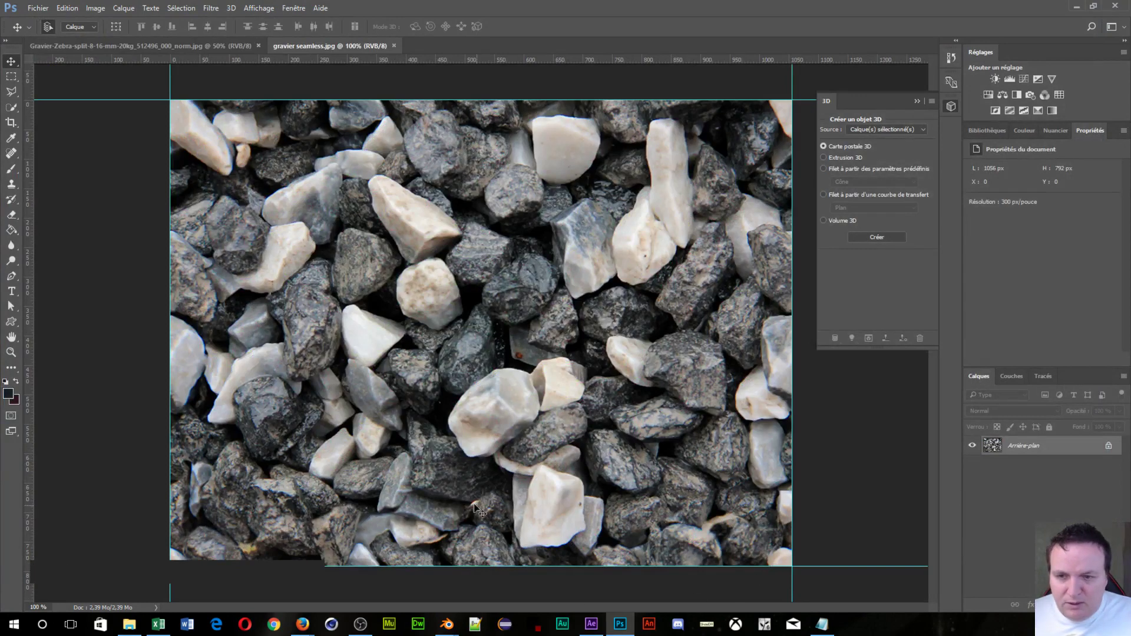
# Step: Shift the gravel image with the Offset (Translation) filter by +202 pixels horizontally and +470 pixels vertically
pyautogui.scroll(-2, 388, 523)
pyautogui.press('shift')
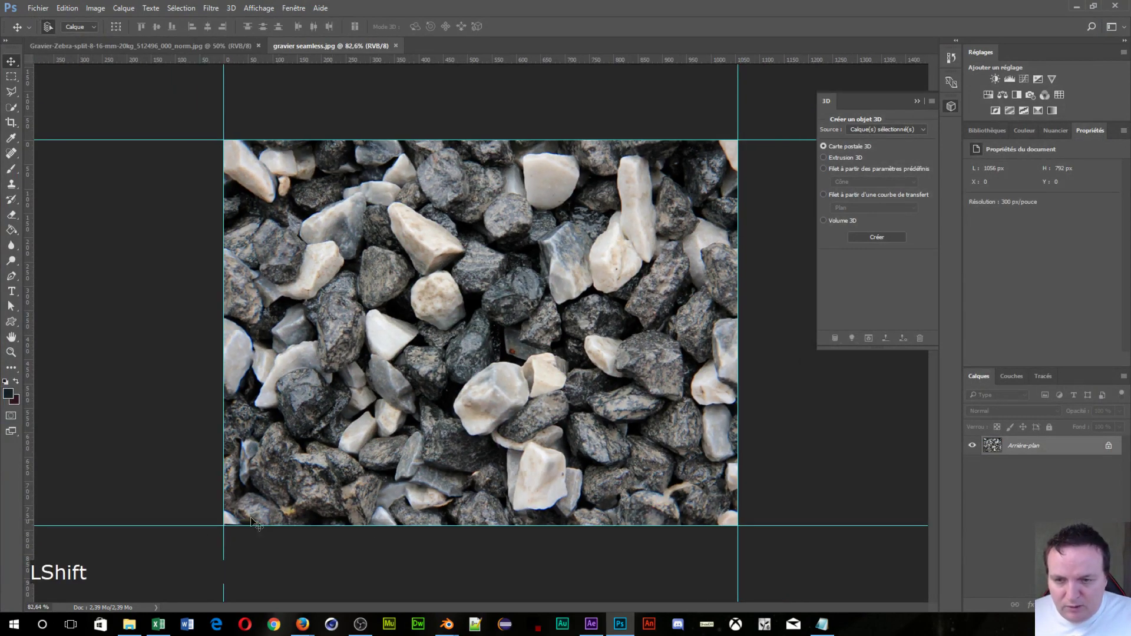
pyautogui.keyDown('shift'); pyautogui.middleClick(311, 433); pyautogui.keyUp('shift')
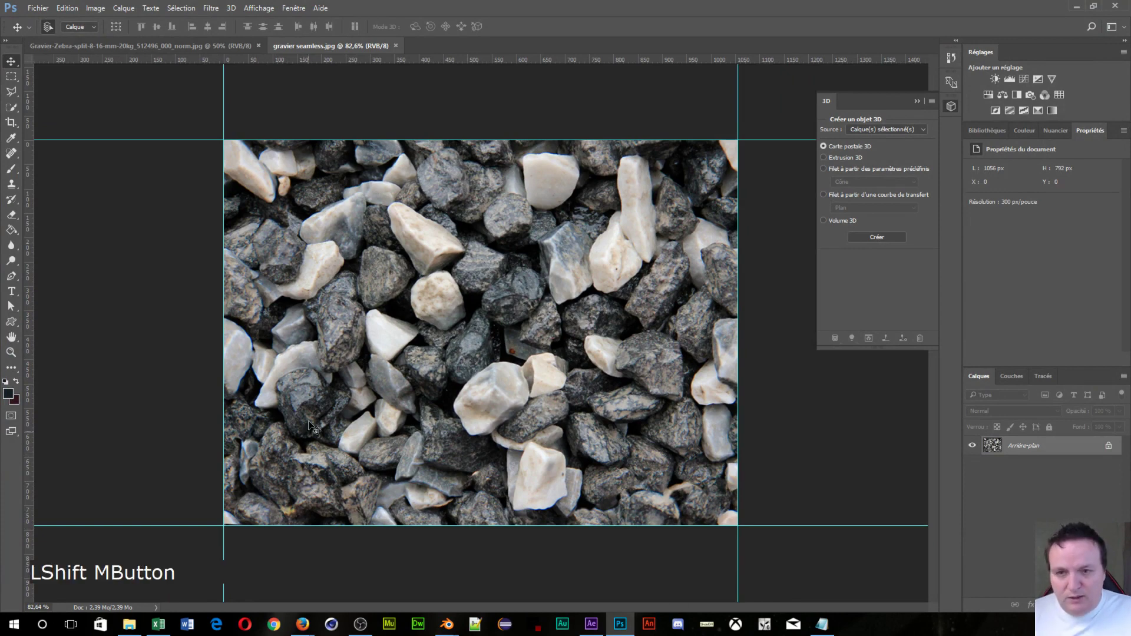
pyautogui.click(211, 7)
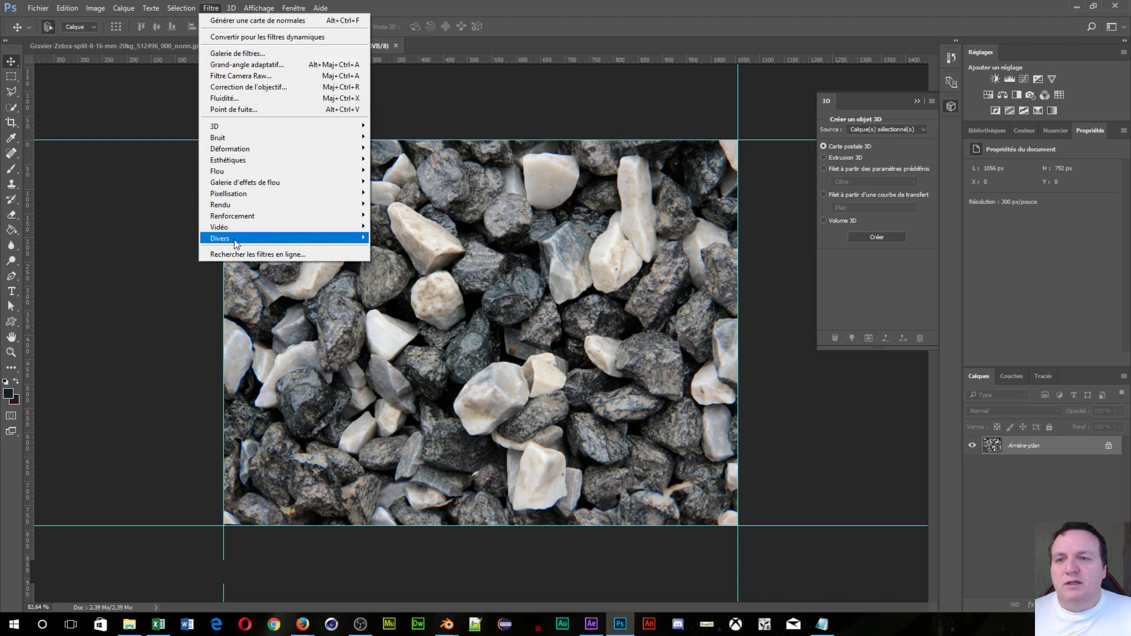
pyautogui.moveTo(237, 240)
pyautogui.click(174, 283)
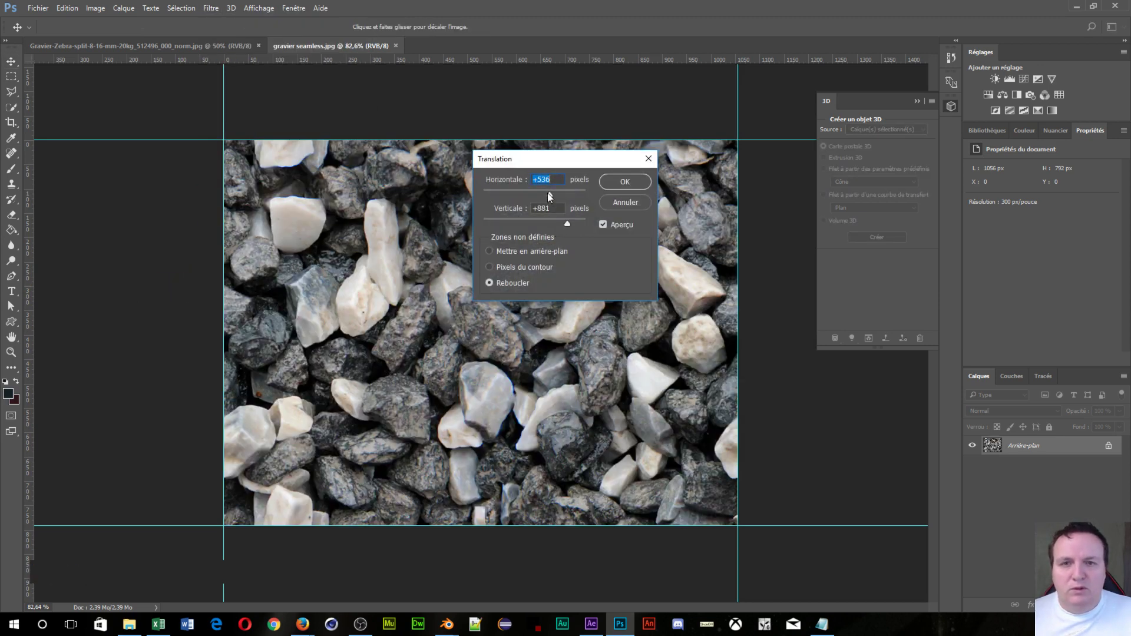
pyautogui.moveTo(546, 193); pyautogui.dragTo(540, 190)
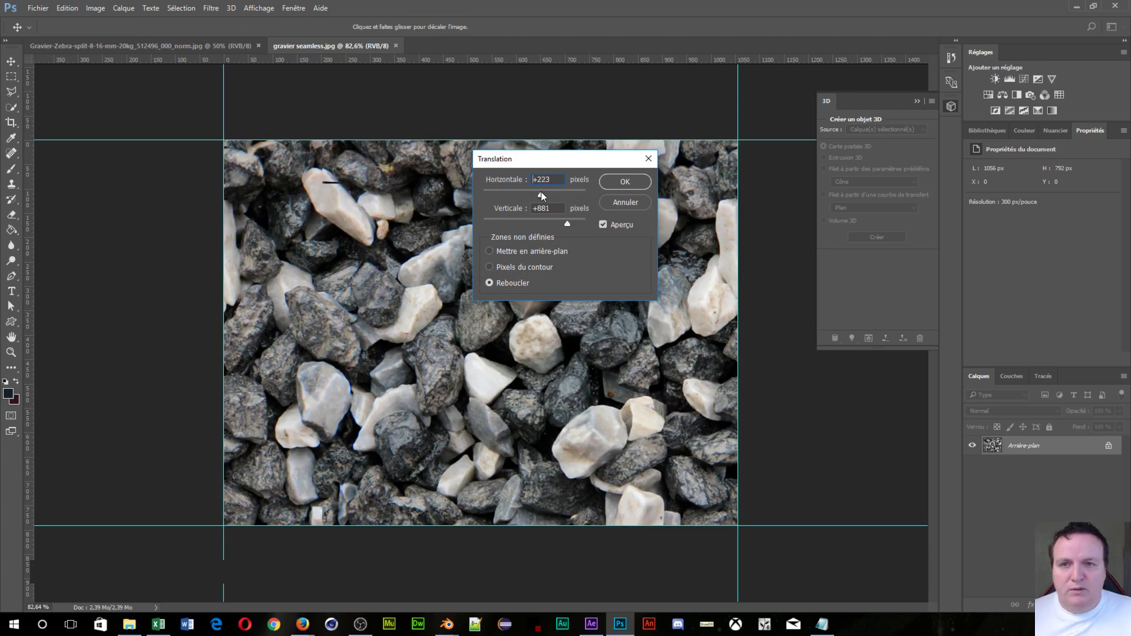
pyautogui.moveTo(560, 227); pyautogui.dragTo(553, 229)
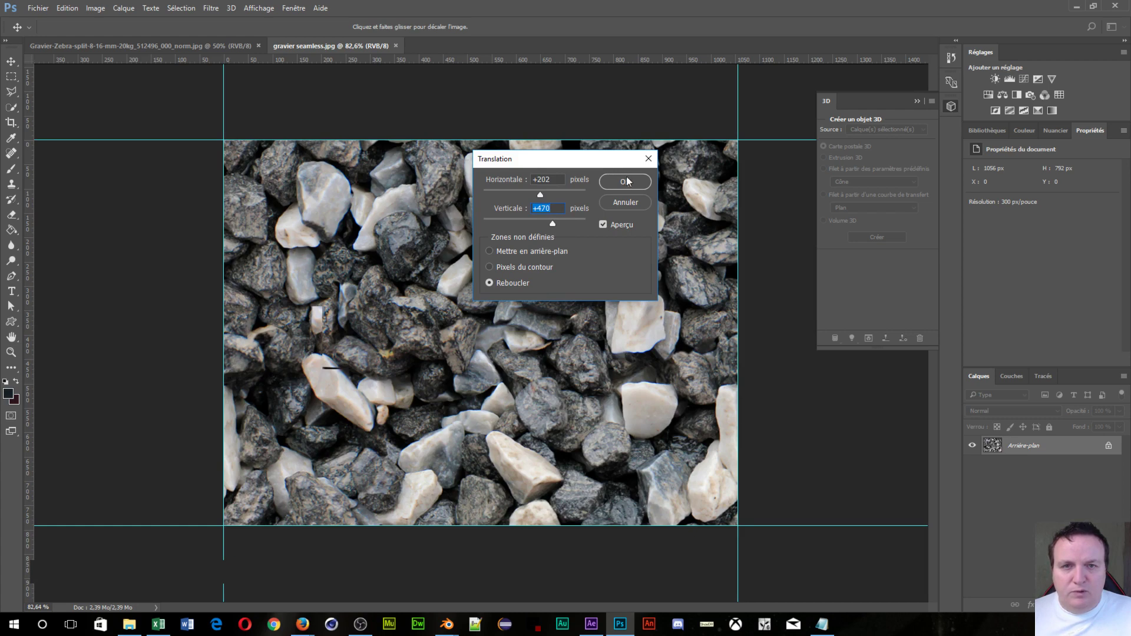
pyautogui.click(625, 181)
# Step: Apply the offset and heal the black seam line across the elongated white stone with the Spot Healing Brush
pyautogui.scroll(3, 464, 379)
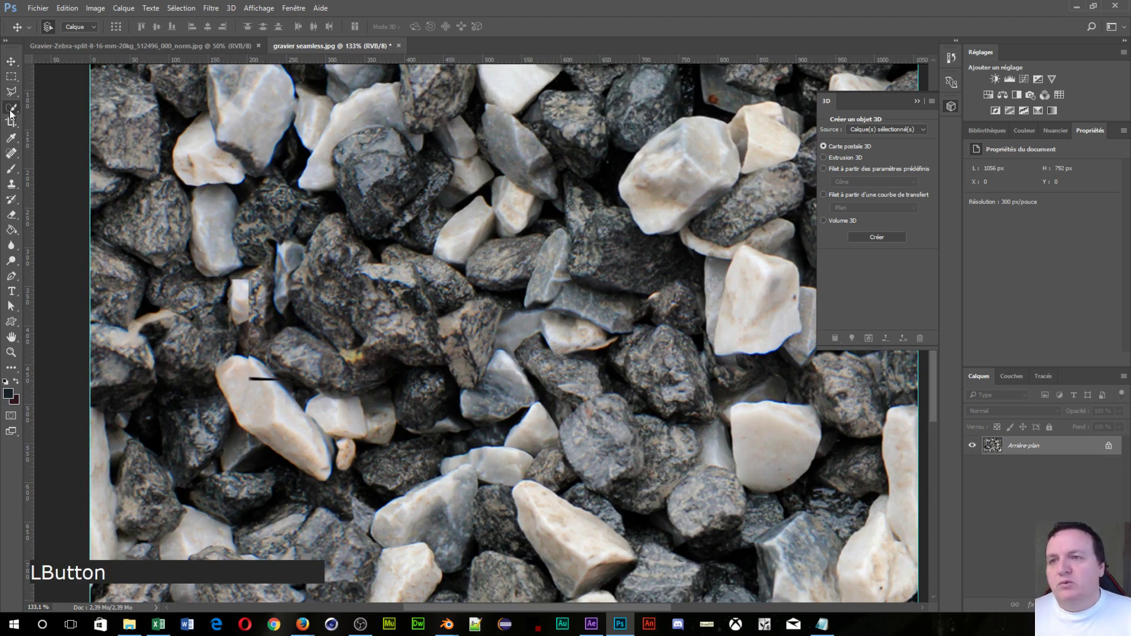
pyautogui.click(11, 155)
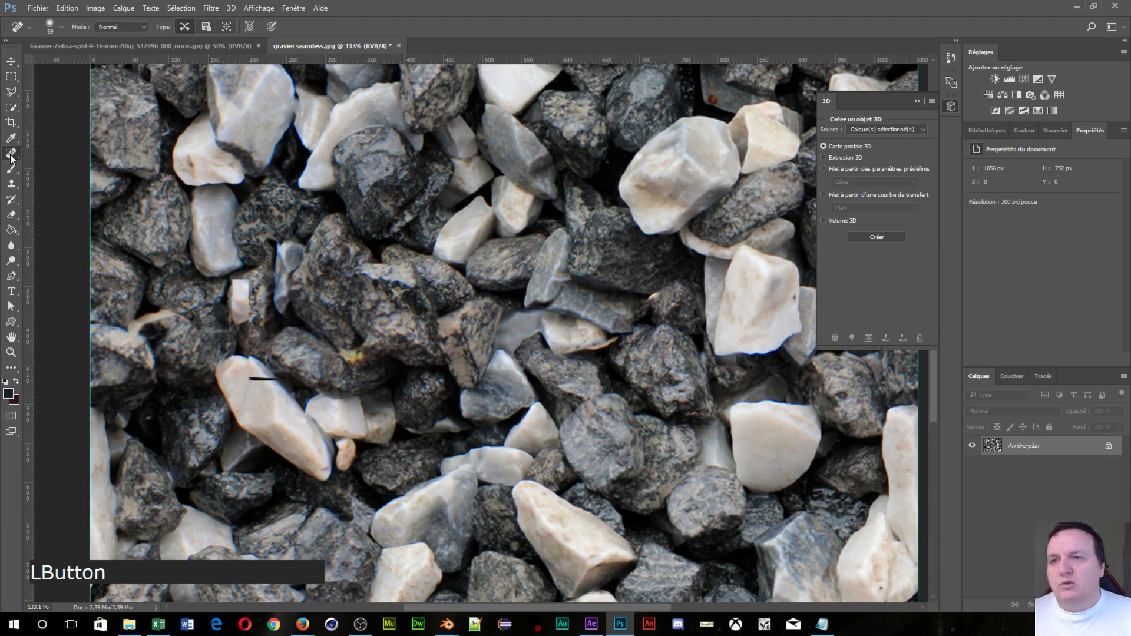
pyautogui.click(12, 155)
pyautogui.click(59, 154)
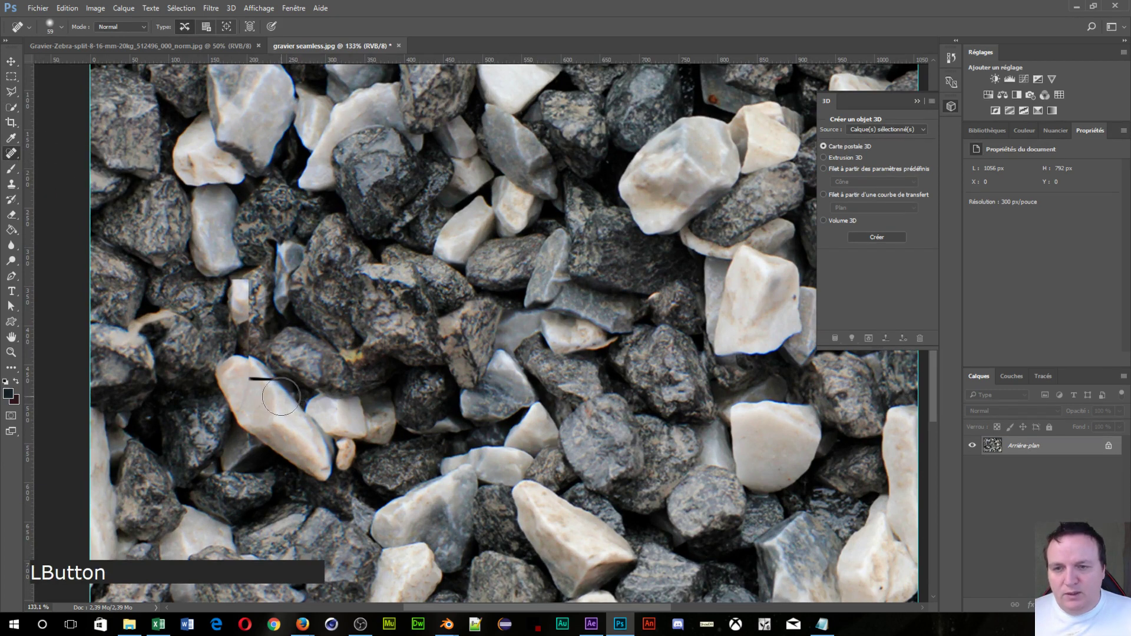
pyautogui.keyDown('alt'); pyautogui.rightClick(268, 369); pyautogui.keyUp('alt')
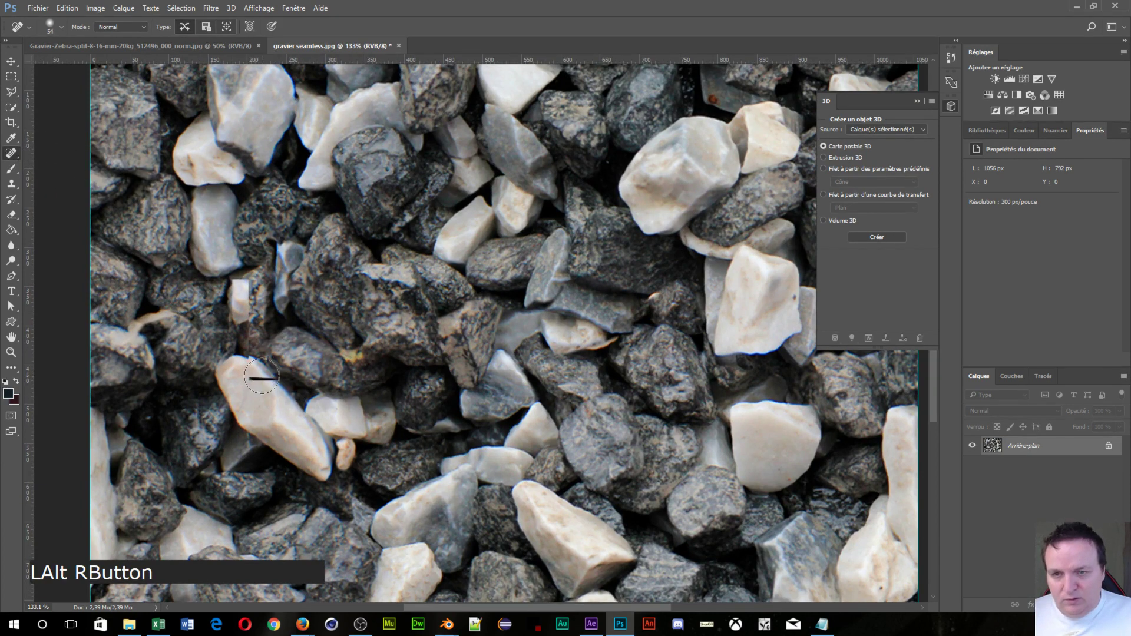
pyautogui.moveTo(262, 378)
pyautogui.mouseDown()
pyautogui.moveTo(248, 387)
pyautogui.moveTo(275, 387)
pyautogui.moveTo(225, 372)
pyautogui.mouseUp()
pyautogui.click(244, 363)
# Step: Heal the hard edge of the small cut-off white stone and remove the remaining elongated white stone below it
pyautogui.moveTo(234, 315); pyautogui.dragTo(243, 278)
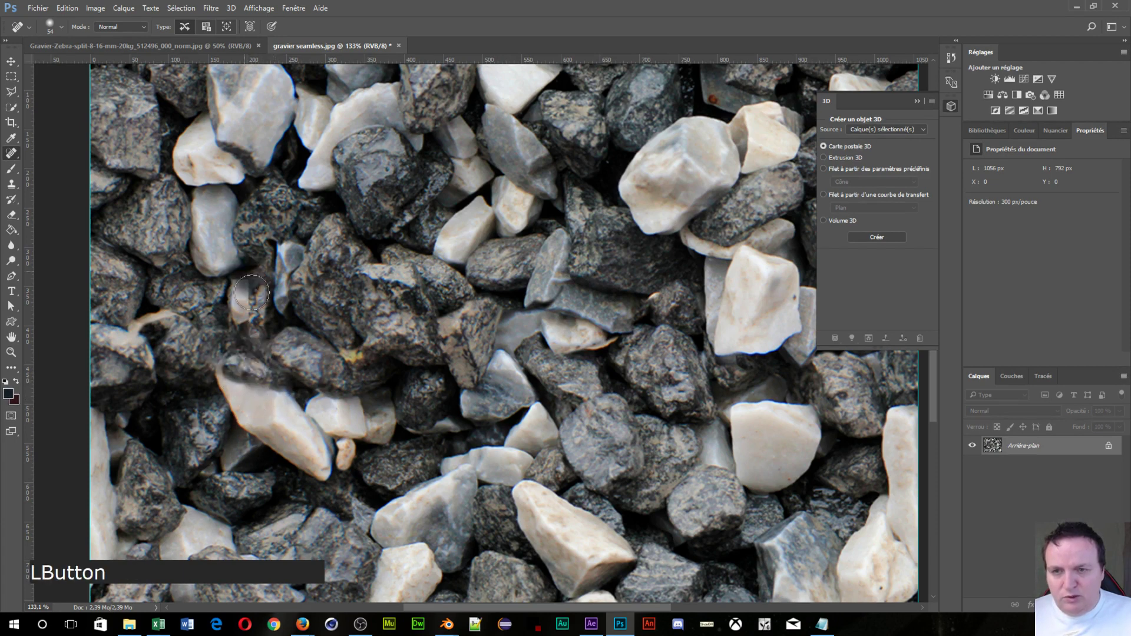
pyautogui.click(219, 273)
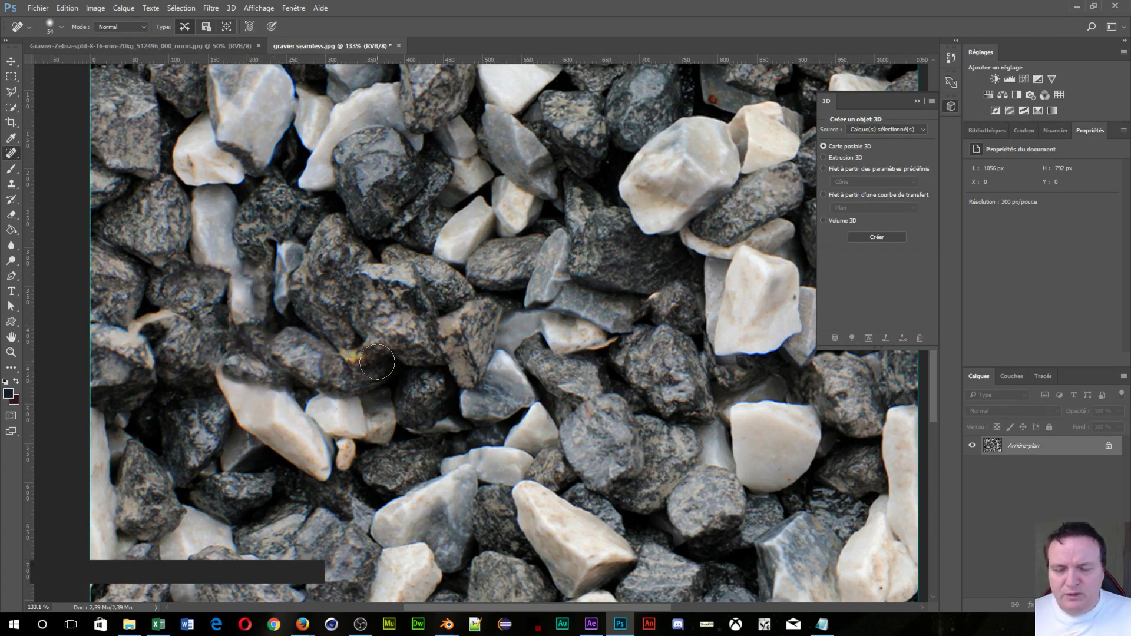
pyautogui.scroll(-2, 466, 407)
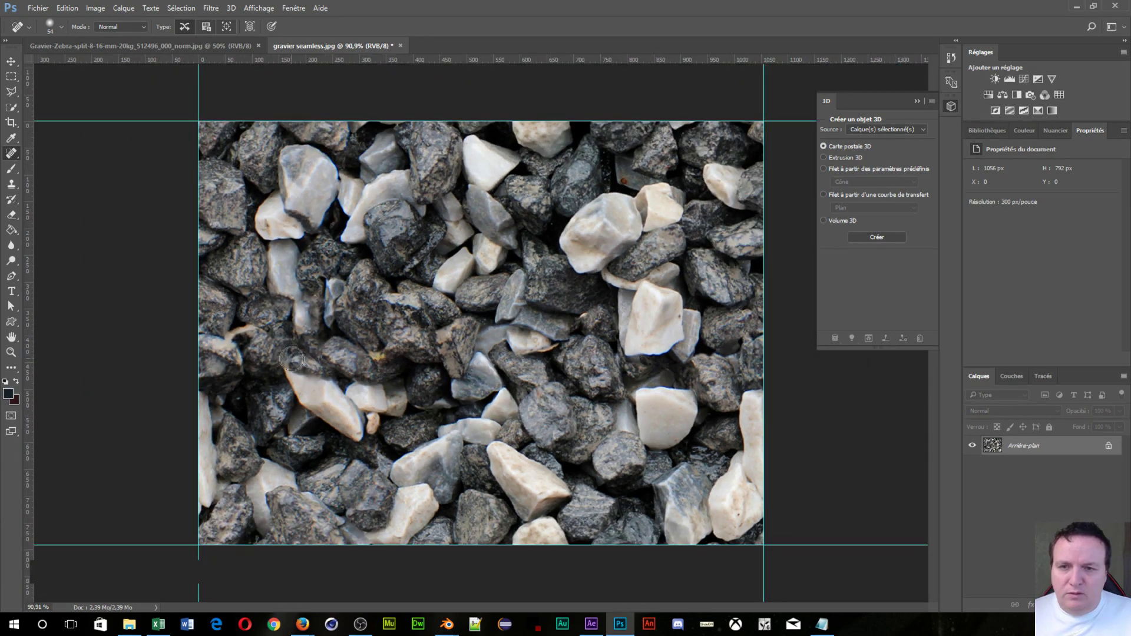
pyautogui.moveTo(294, 369)
pyautogui.mouseDown()
pyautogui.moveTo(301, 402)
pyautogui.moveTo(360, 435)
pyautogui.moveTo(307, 367)
pyautogui.moveTo(300, 379)
pyautogui.moveTo(345, 406)
pyautogui.moveTo(330, 384)
pyautogui.moveTo(156, 472)
pyautogui.moveTo(260, 478)
pyautogui.moveTo(303, 431)
pyautogui.moveTo(350, 407)
pyautogui.moveTo(384, 436)
pyautogui.mouseUp()
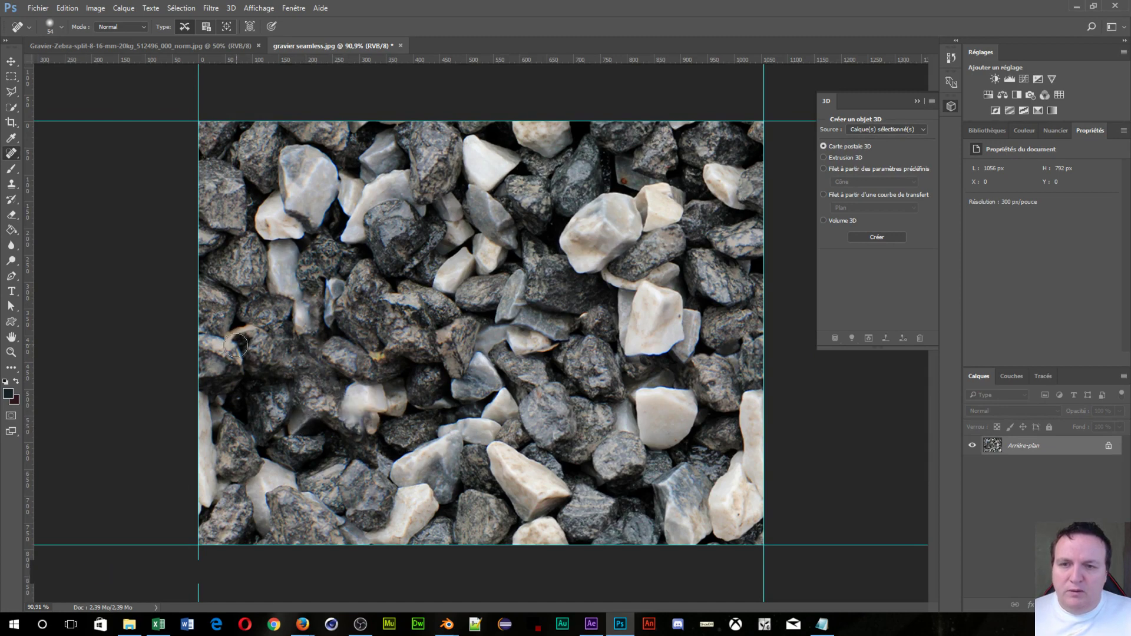
# Step: Apply the Offset (Translation) filter to the retouched gravel with 0 pixels horizontally and 0 pixels vertically
pyautogui.scroll(3, 561, 374)
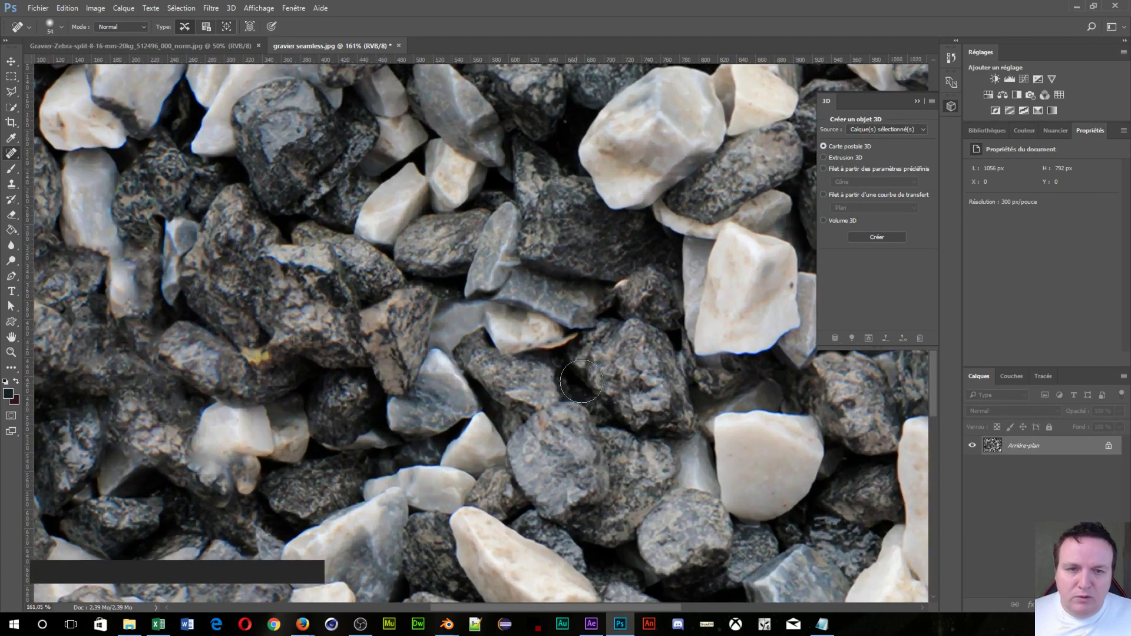
pyautogui.press('space')
pyautogui.moveTo(660, 411); pyautogui.dragTo(786, 268)
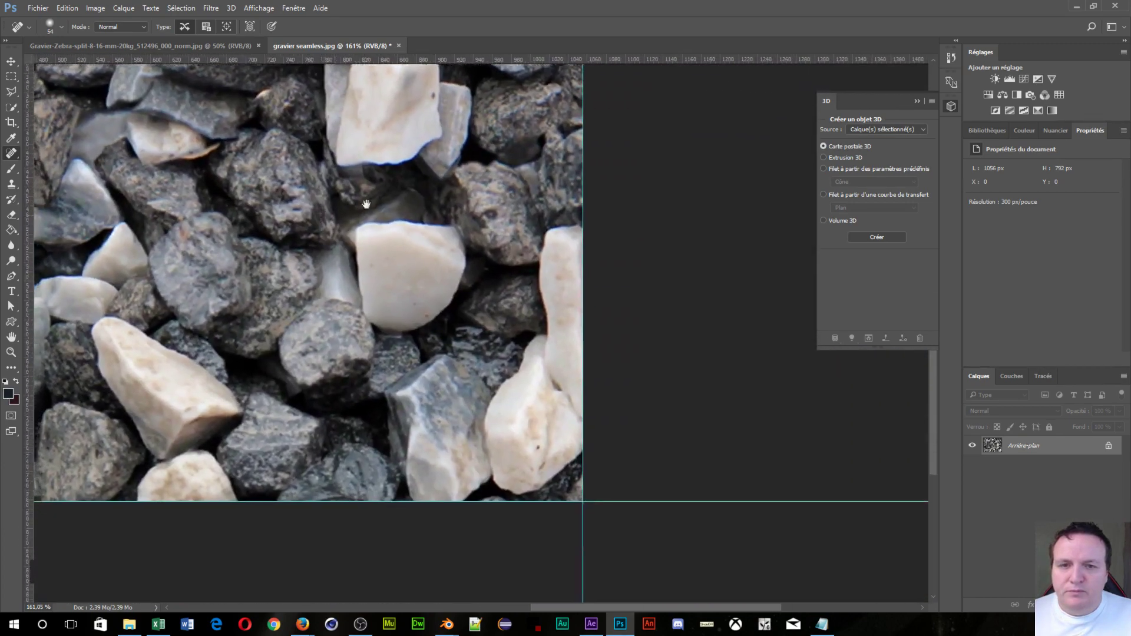
pyautogui.moveTo(366, 203); pyautogui.dragTo(321, 124)
pyautogui.click(211, 8)
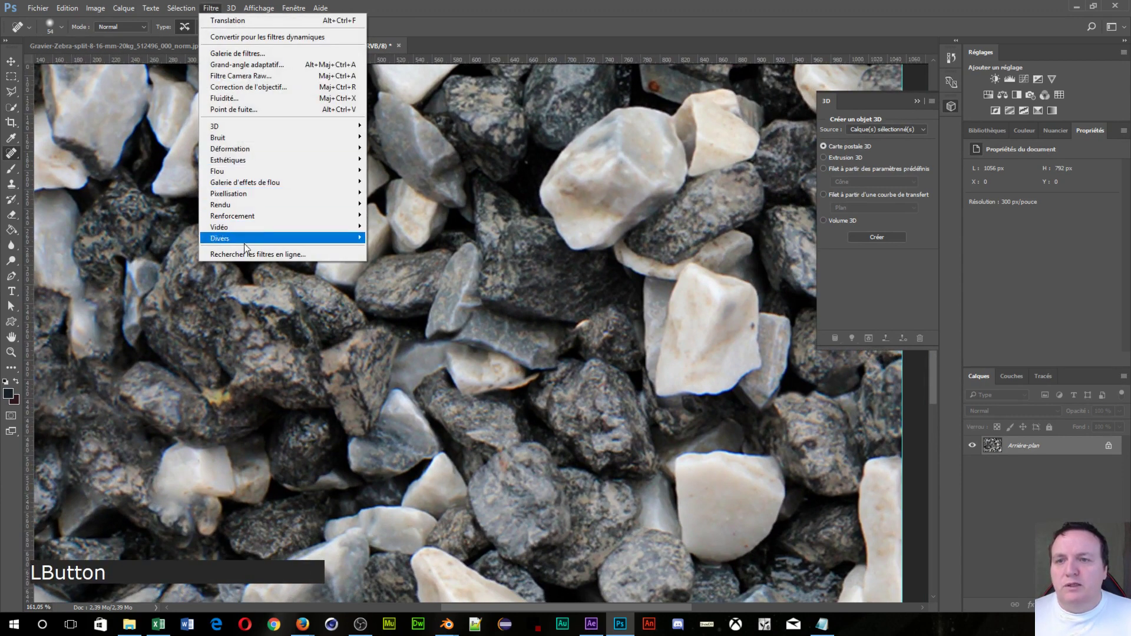
pyautogui.moveTo(244, 239)
pyautogui.click(170, 283)
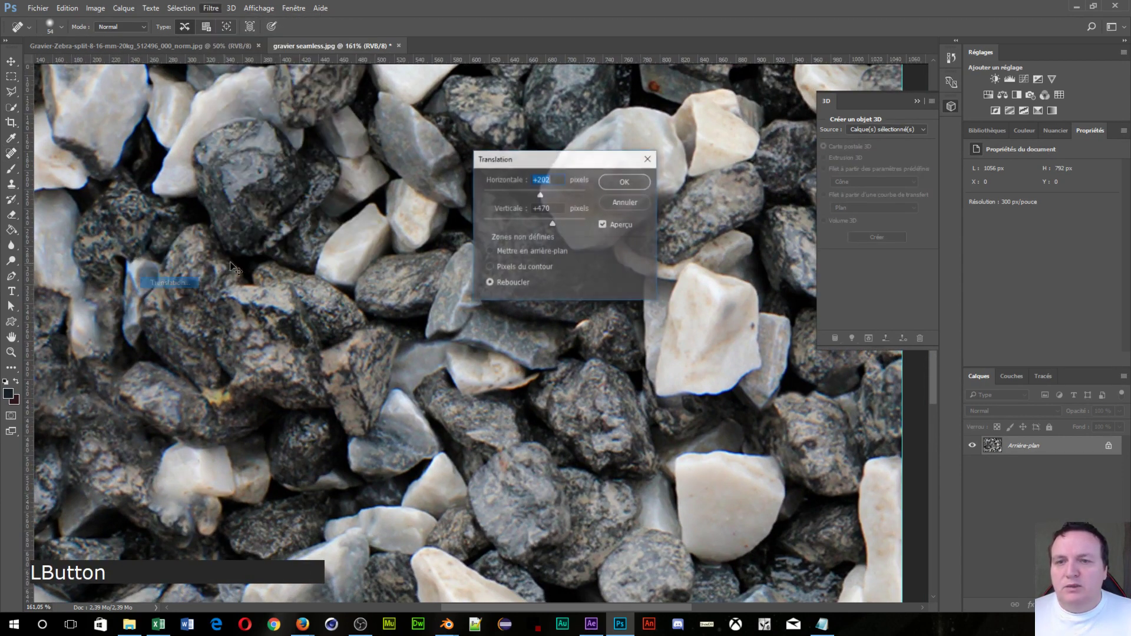
pyautogui.write('0')
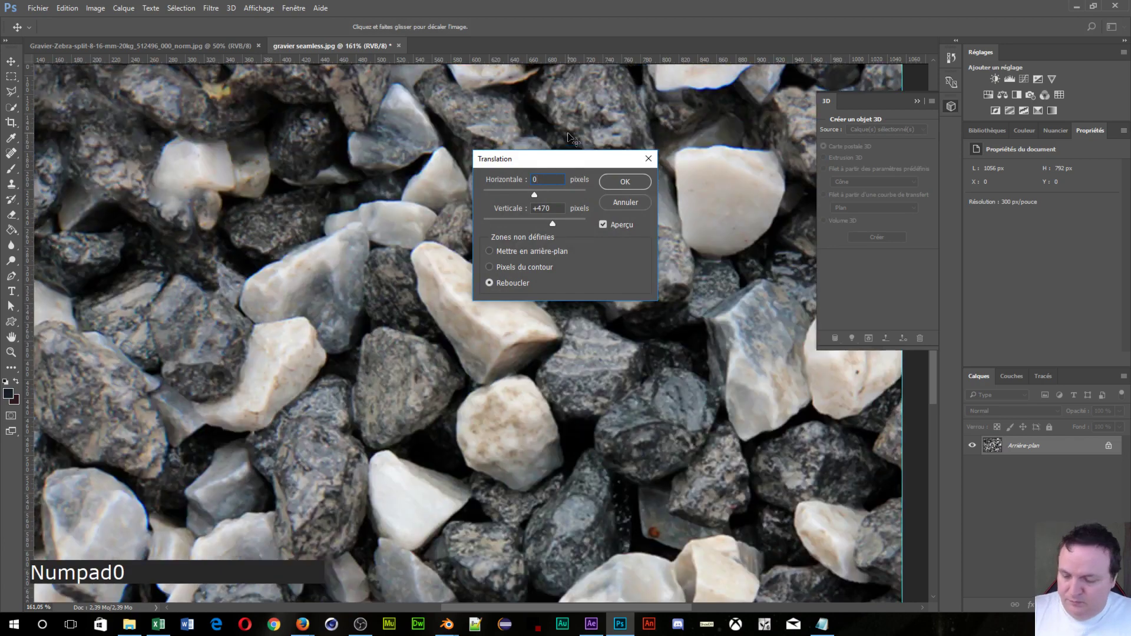
pyautogui.press('Tab')
pyautogui.write('0')
pyautogui.press('KP_Enter')
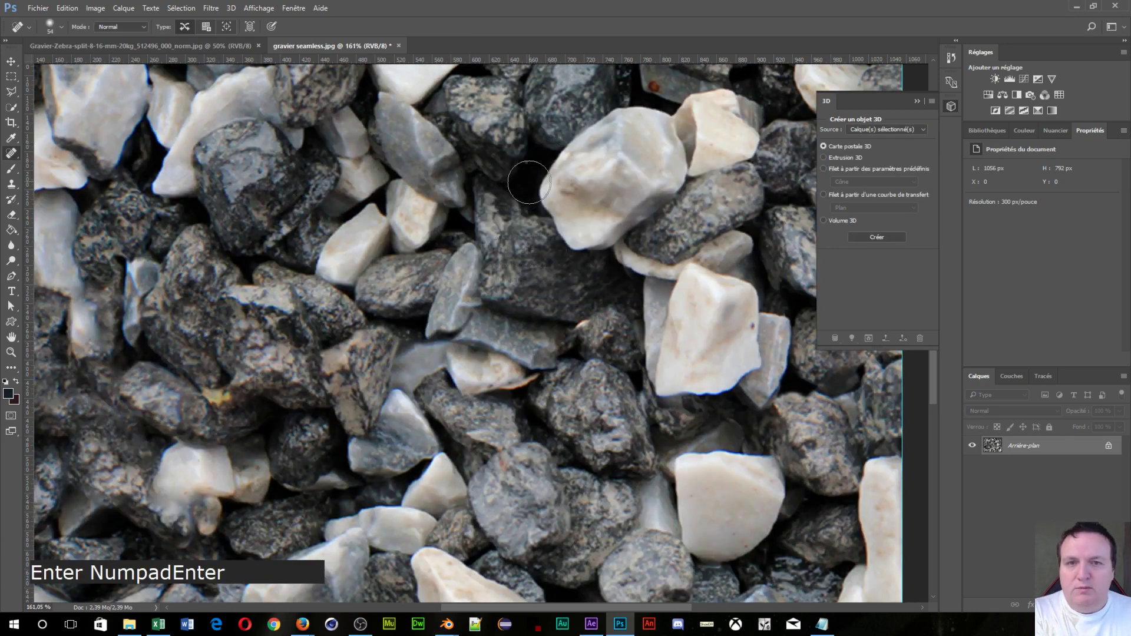
# Step: Save the retouched image over gravier seamless.jpg in the Gravier folder as a JPEG with maximum quality 12
pyautogui.press('j')
pyautogui.hotkey('ctrl', '1')
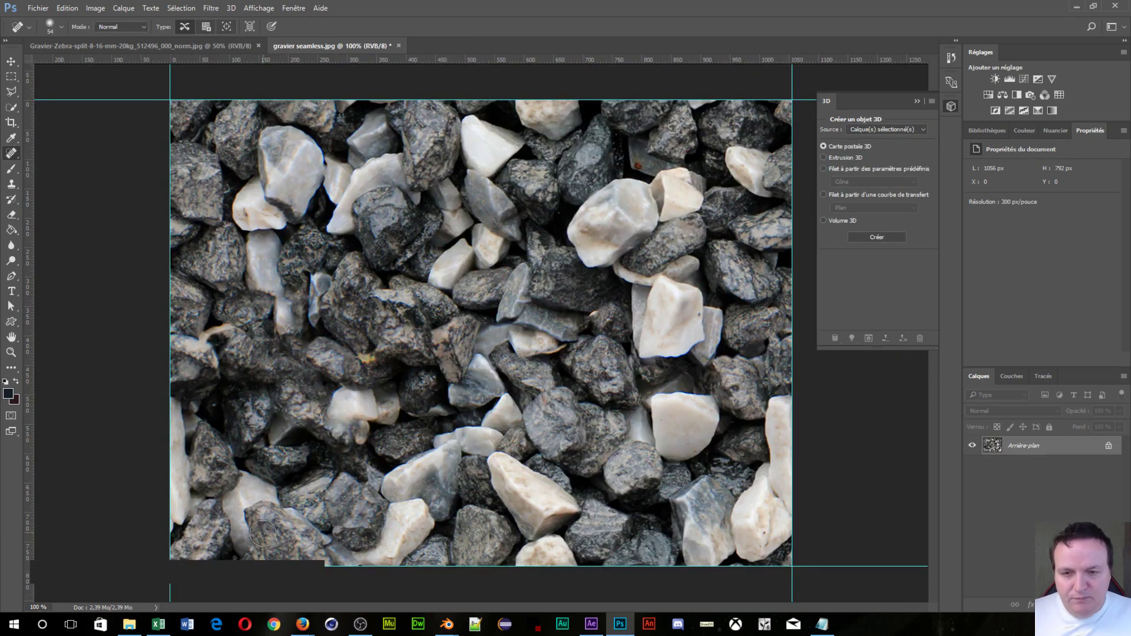
pyautogui.scroll(-1, 482, 356)
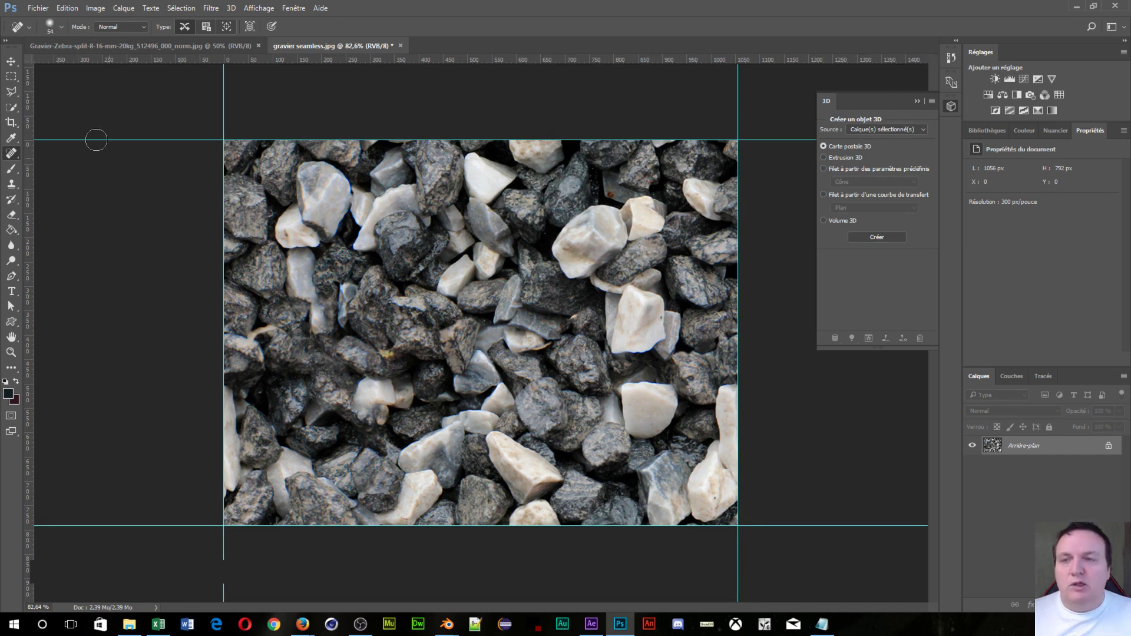
pyautogui.click(38, 8)
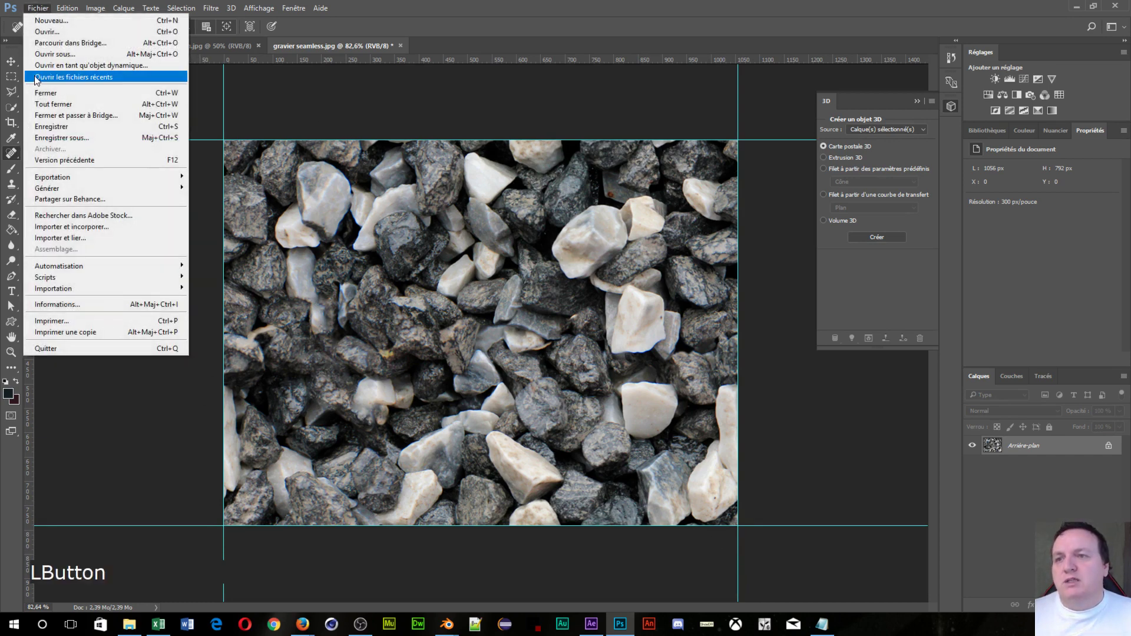
pyautogui.click(46, 137)
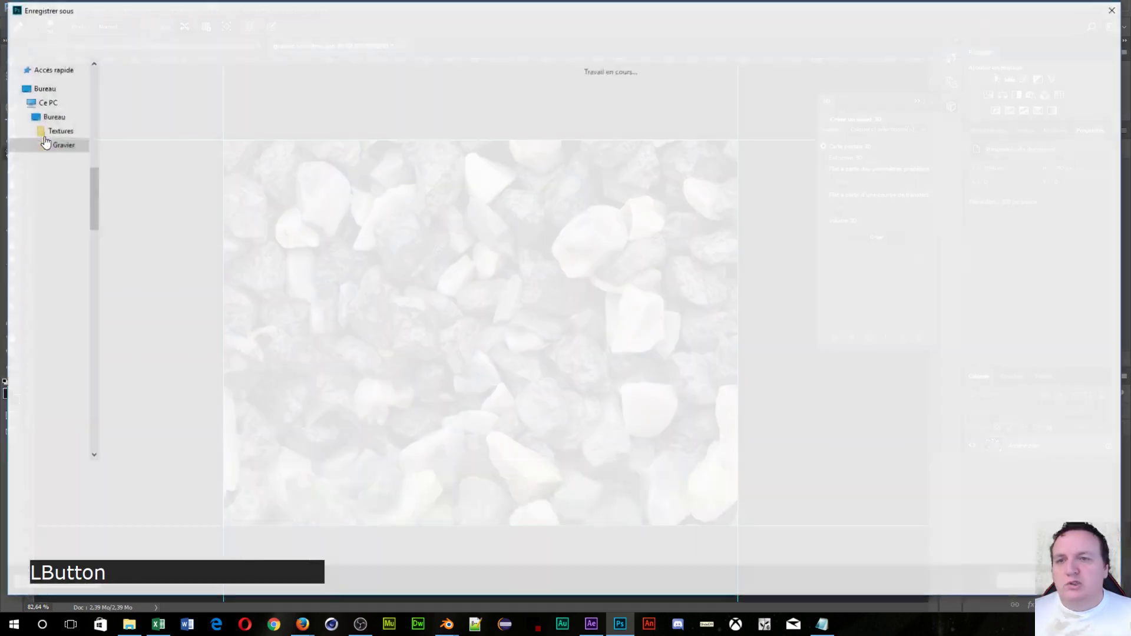
pyautogui.click(137, 89)
pyautogui.click(1026, 581)
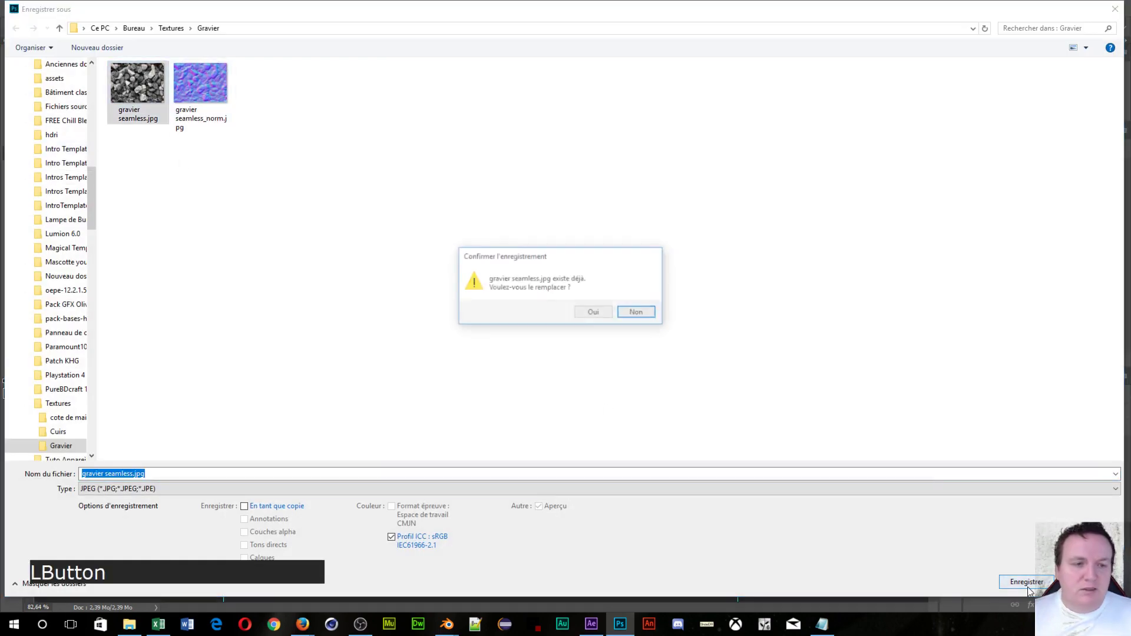
pyautogui.click(587, 313)
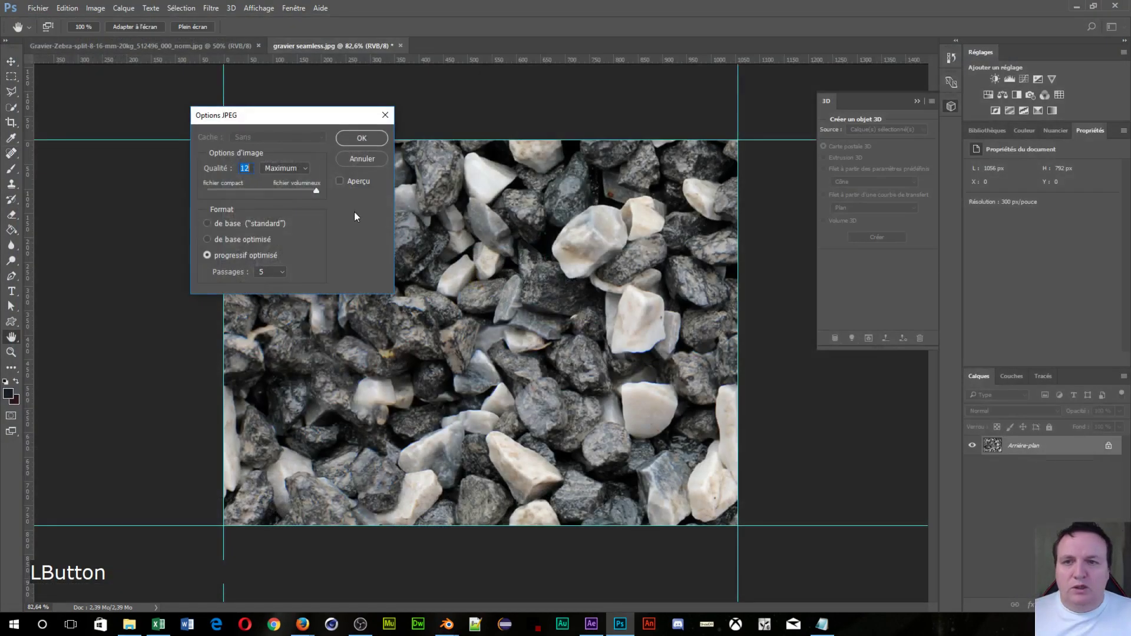
pyautogui.click(360, 138)
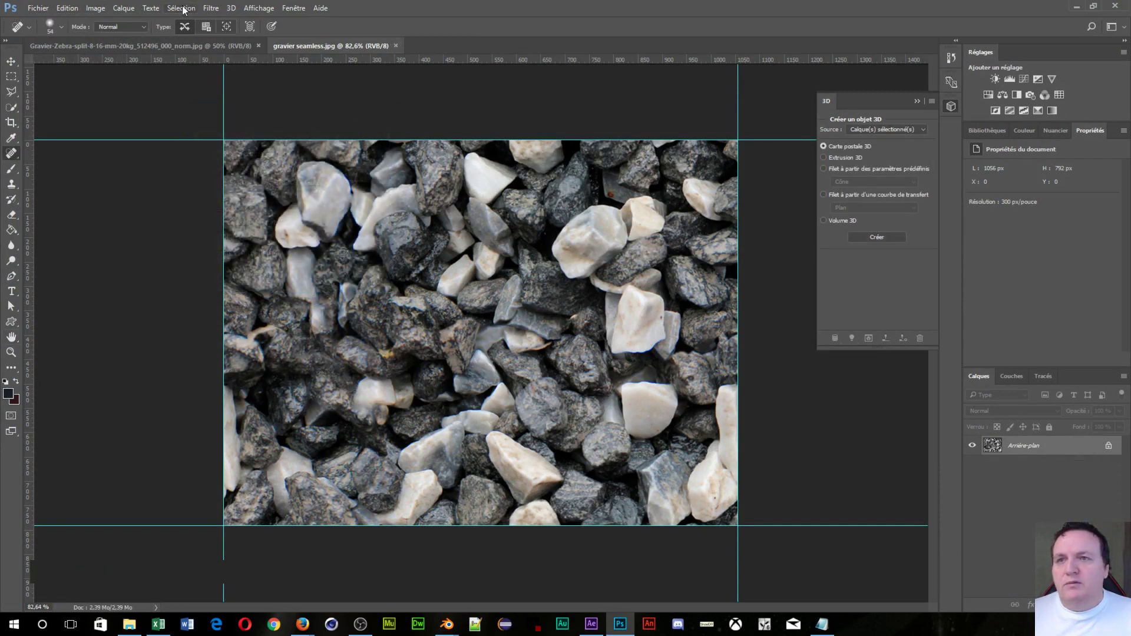
# Step: Generate a normal map from the gravel image with inverted height, blur 0, detail scale 120 % and contrast 42 %, 40 % and 72 %
pyautogui.click(211, 8)
pyautogui.click(235, 129)
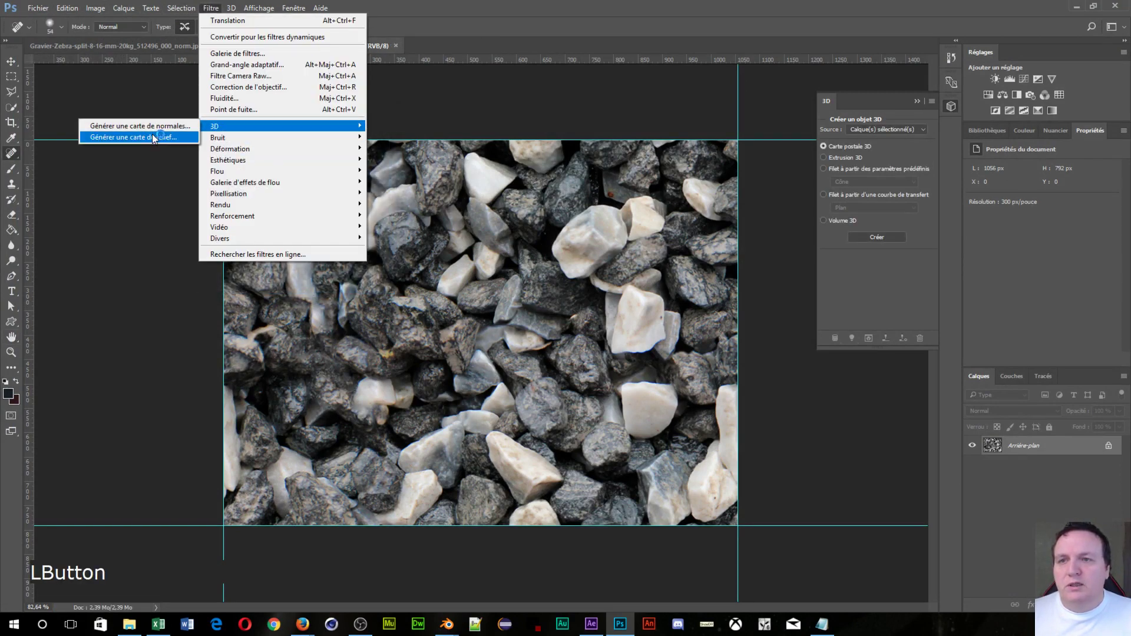
pyautogui.click(144, 125)
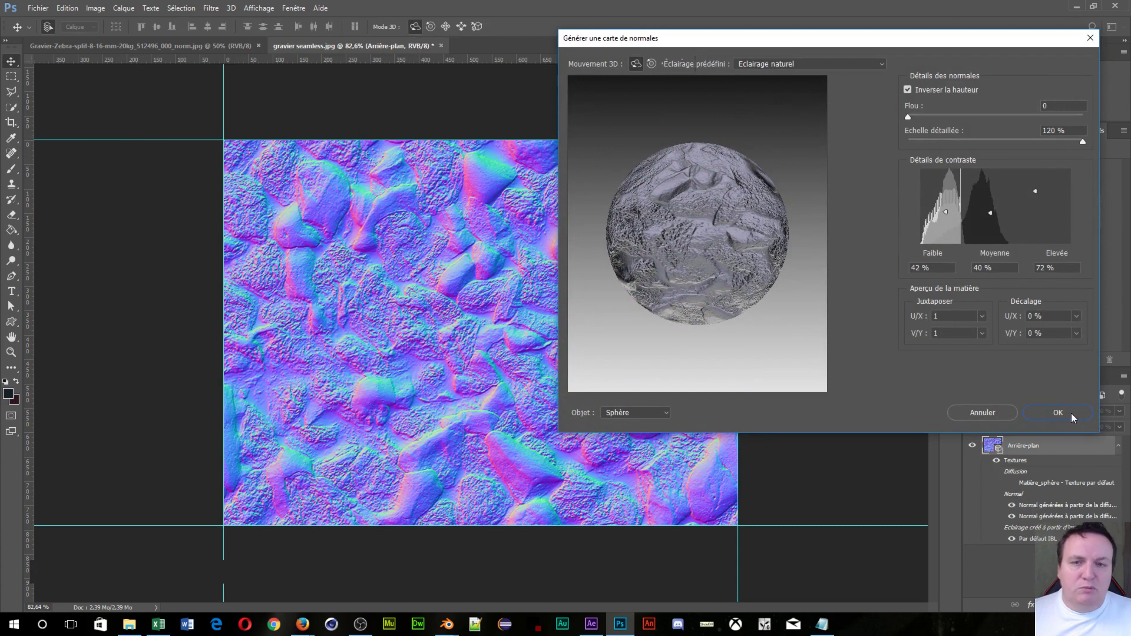
pyautogui.click(1072, 415)
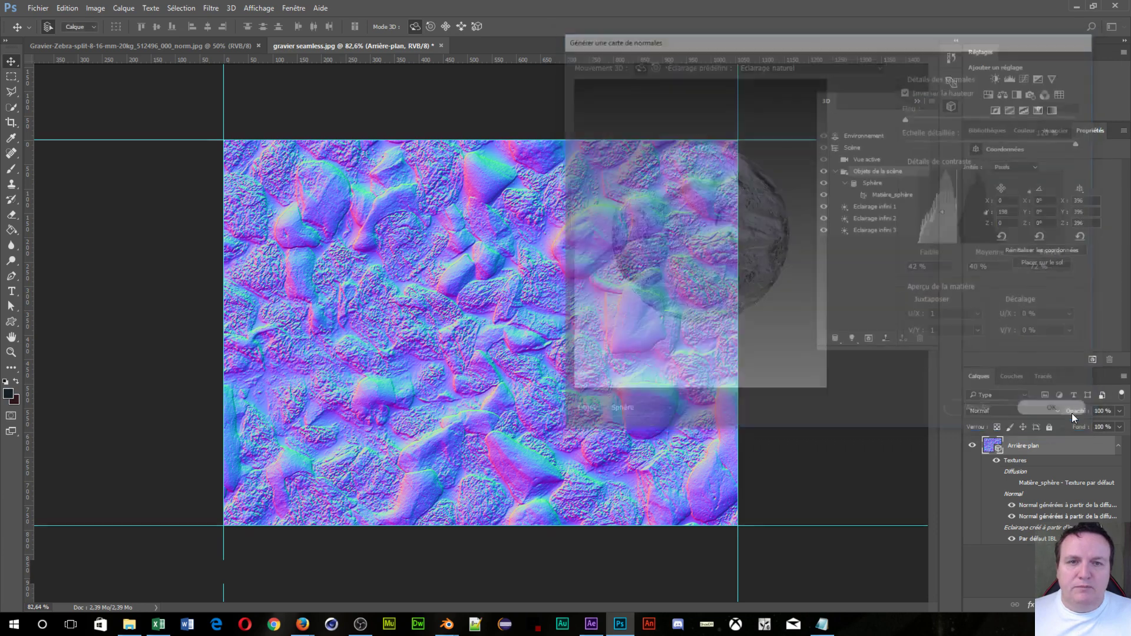
# Step: Save the normal map over gravier seamless_norm.jpg in the Gravier folder as a JPEG with maximum quality 12
pyautogui.click(39, 7)
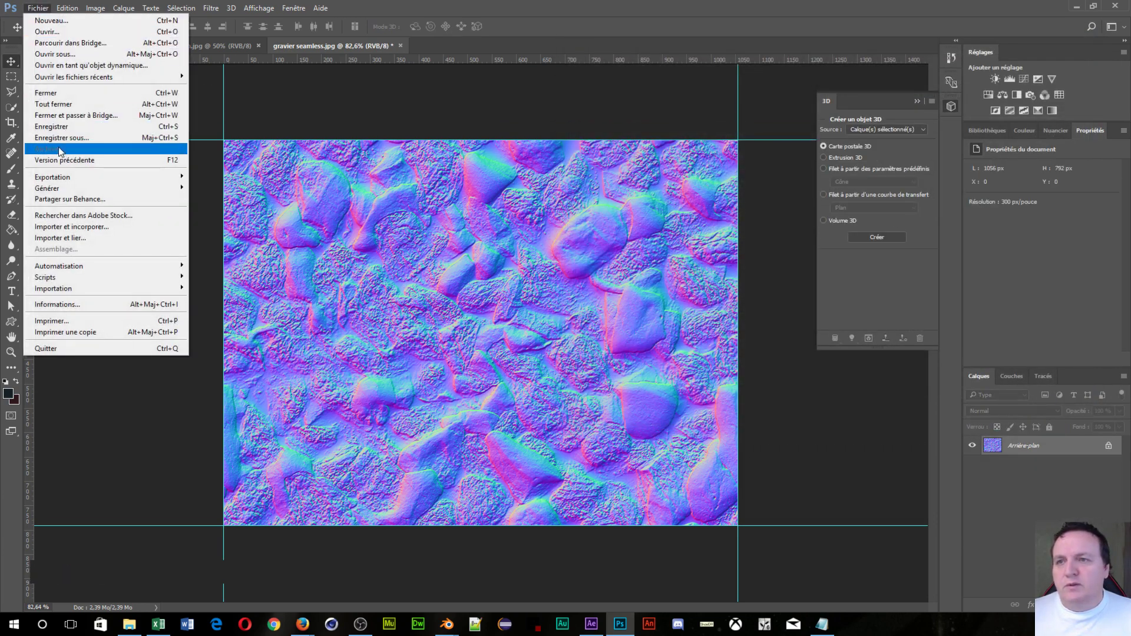
pyautogui.click(58, 139)
pyautogui.click(201, 100)
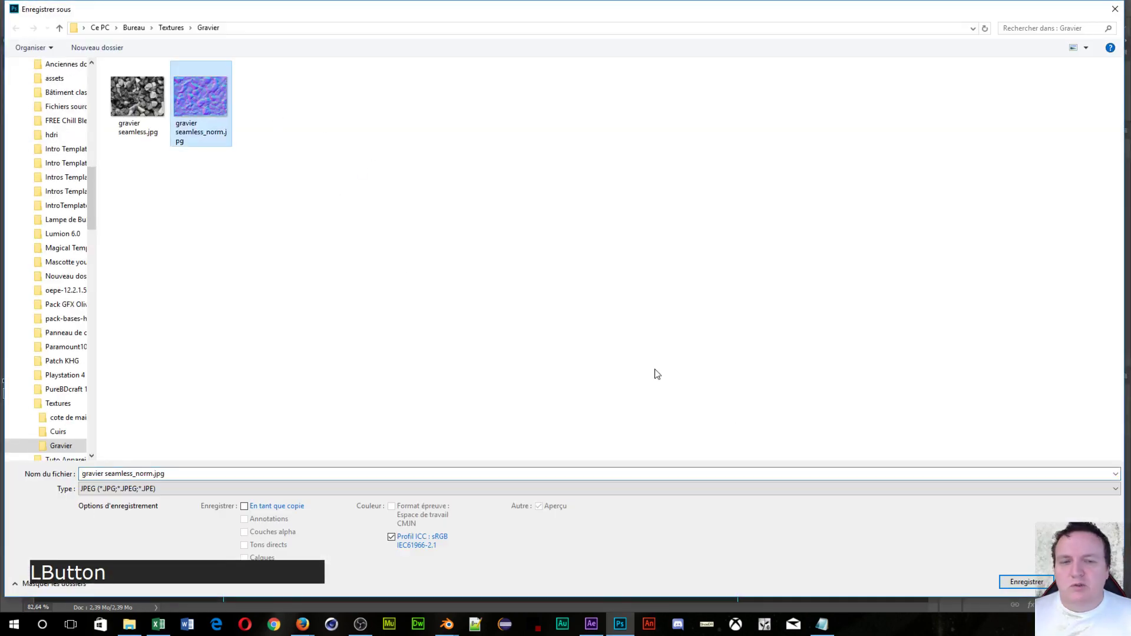
pyautogui.click(1014, 580)
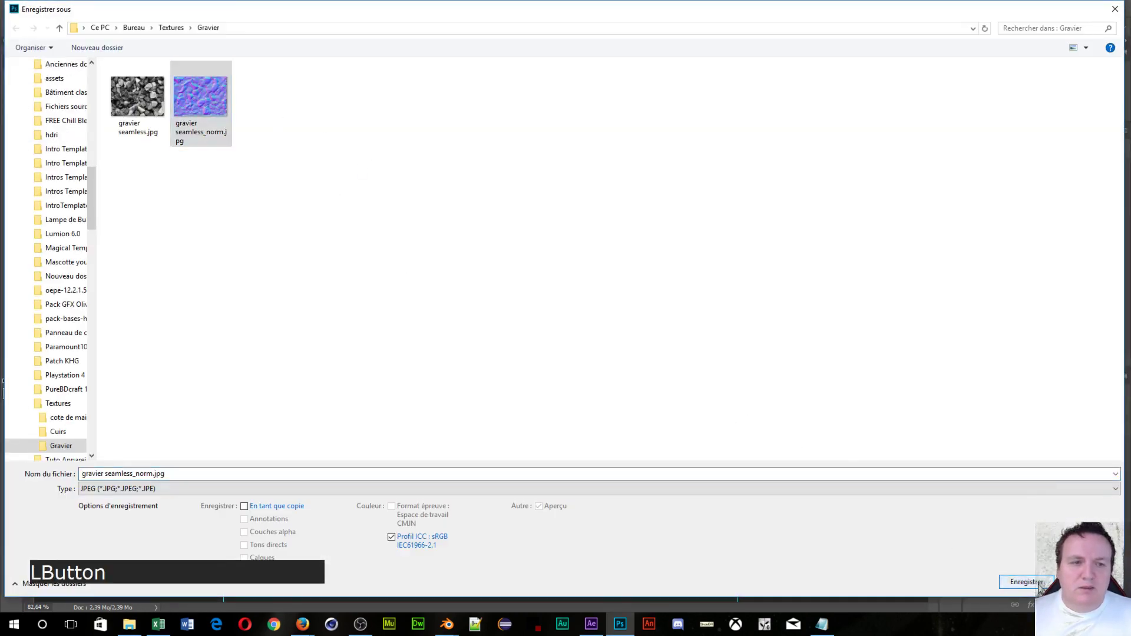
pyautogui.click(594, 313)
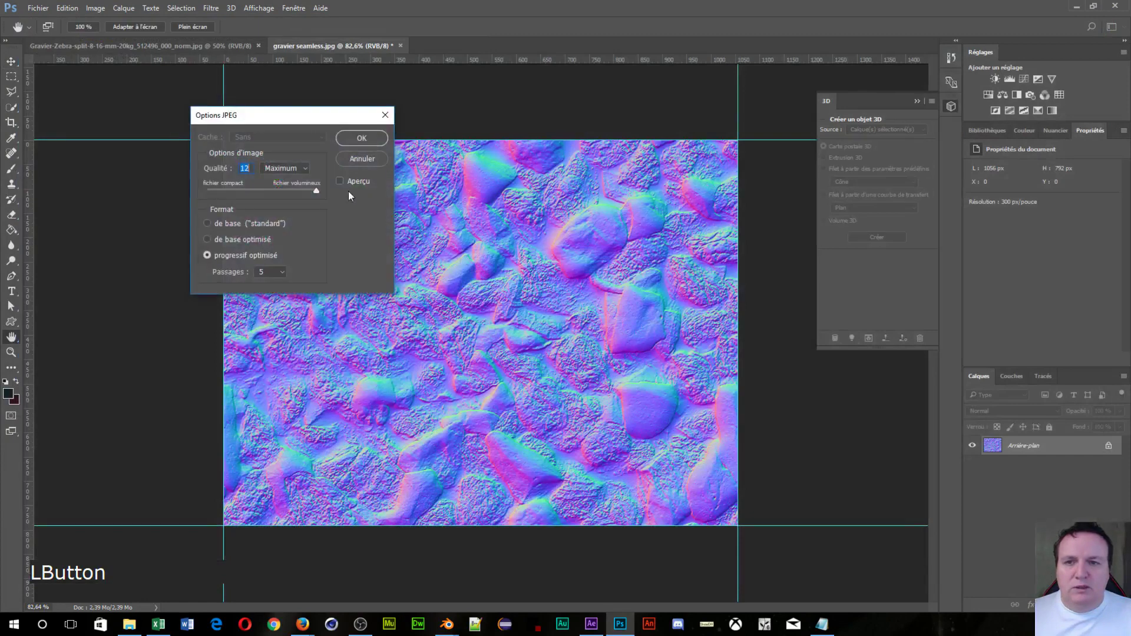
pyautogui.click(352, 141)
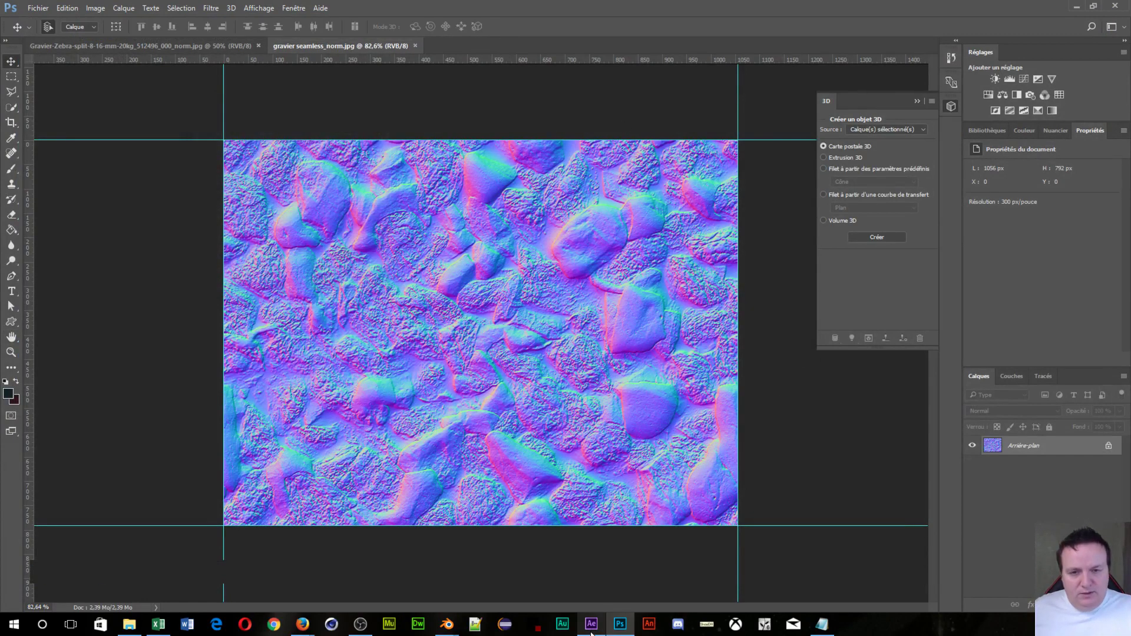
# Step: Switch to the Blender window with the gravel plane and unpack the upper texture node's image to its original location, overwriting the existing file
pyautogui.moveTo(508, 633)
pyautogui.click(446, 624)
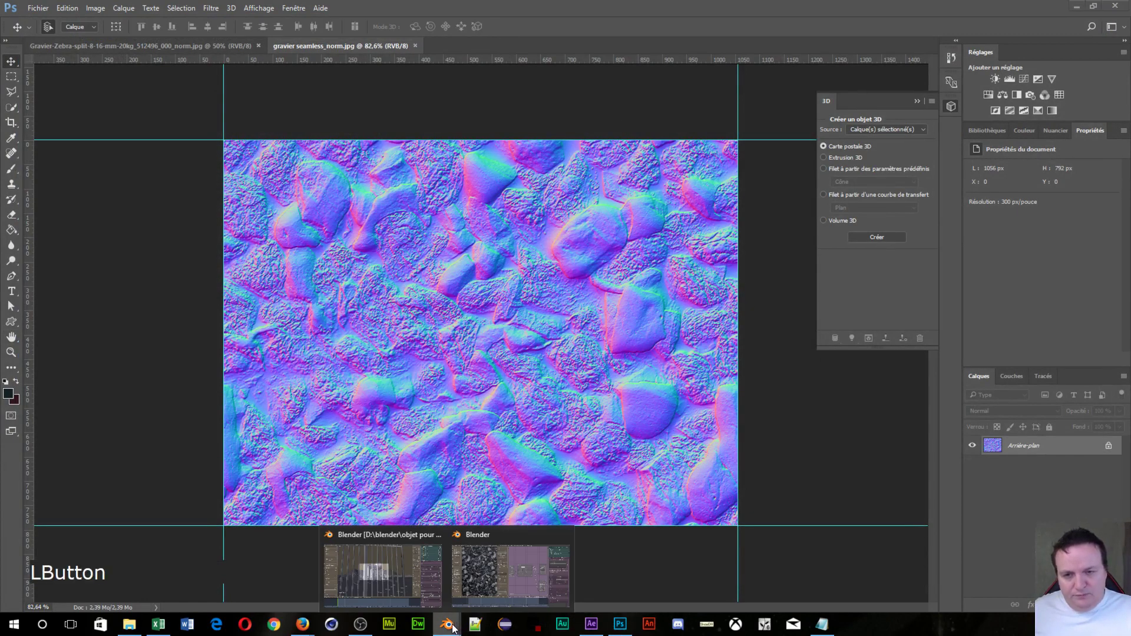
pyautogui.click(477, 586)
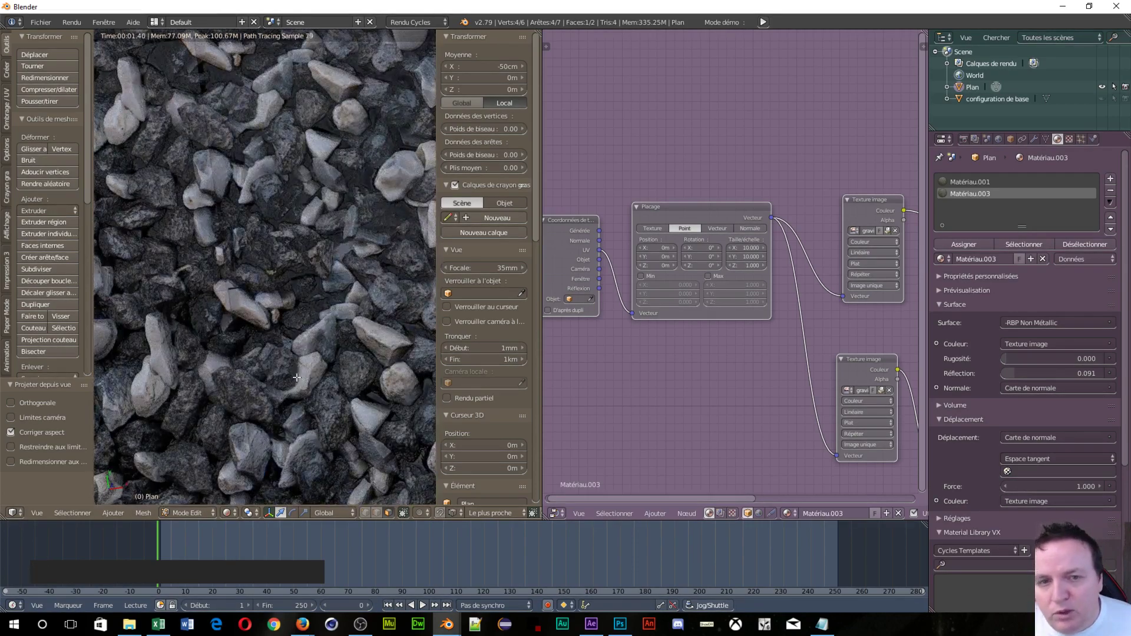
pyautogui.click(889, 230)
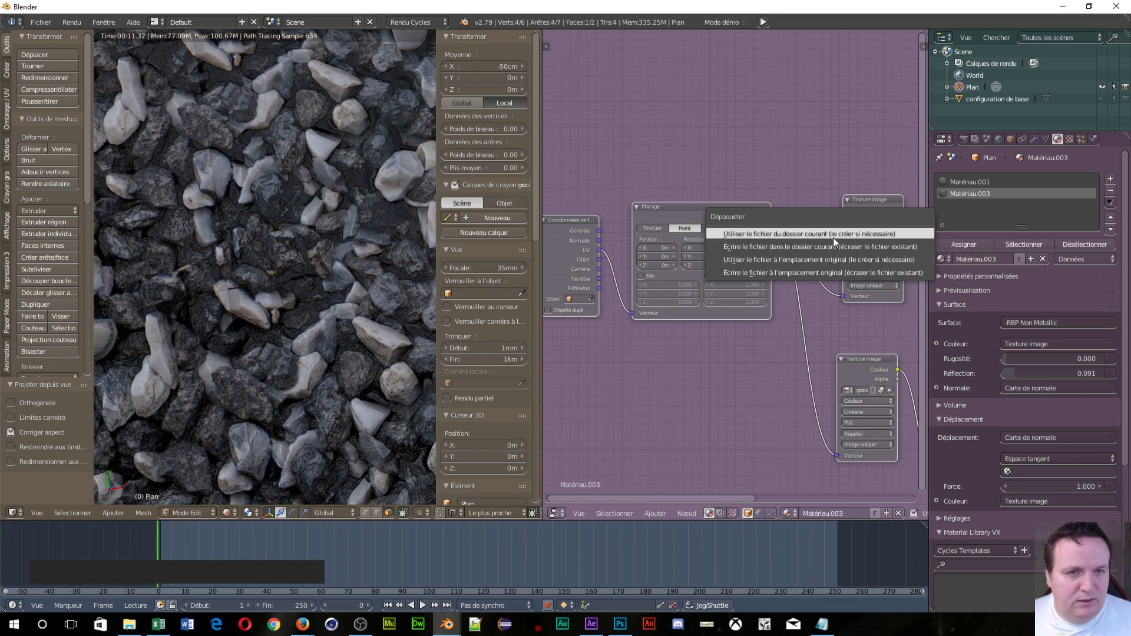
pyautogui.click(810, 274)
# Step: Replace the upper image texture node's image with gravier seamless.jpg from the Gravier folder
pyautogui.click(894, 231)
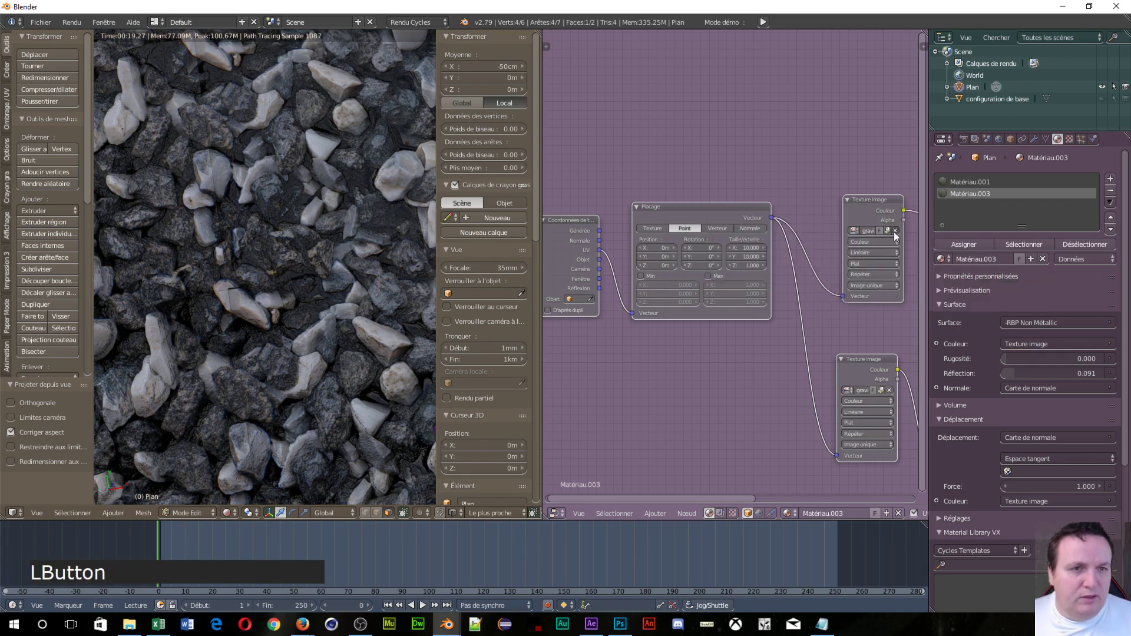
pyautogui.click(881, 229)
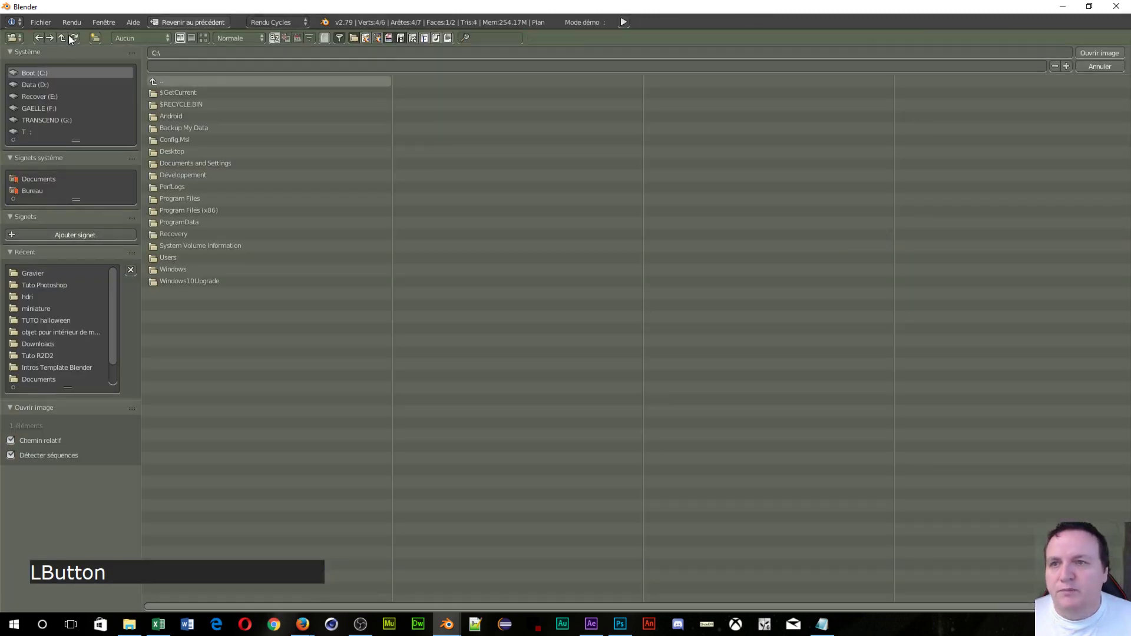
pyautogui.click(28, 274)
pyautogui.click(199, 93)
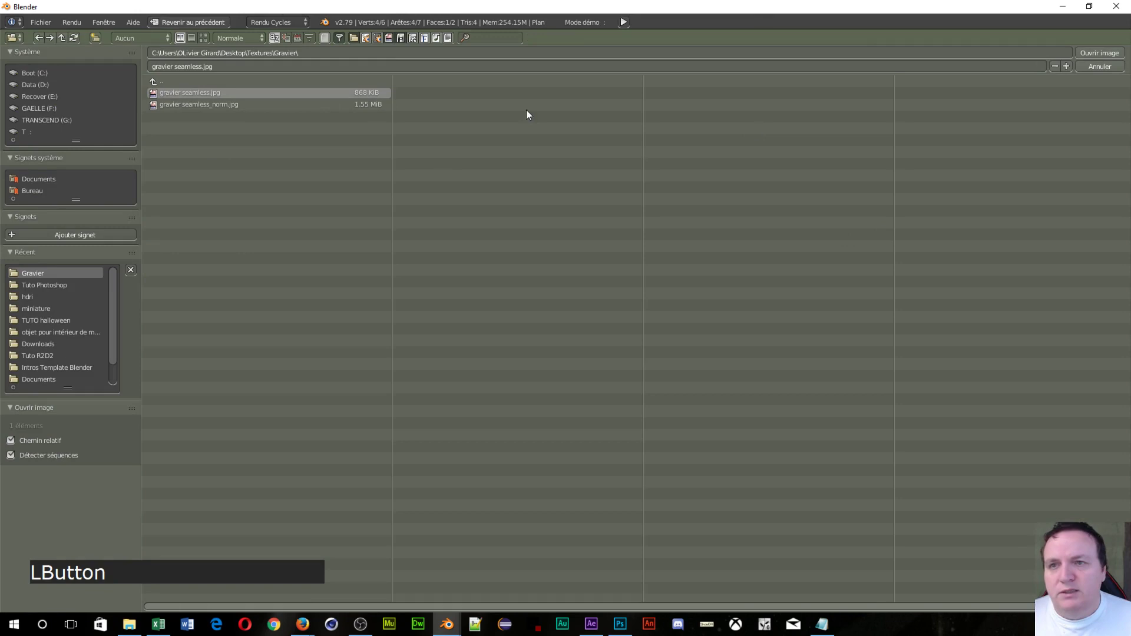
pyautogui.click(1086, 51)
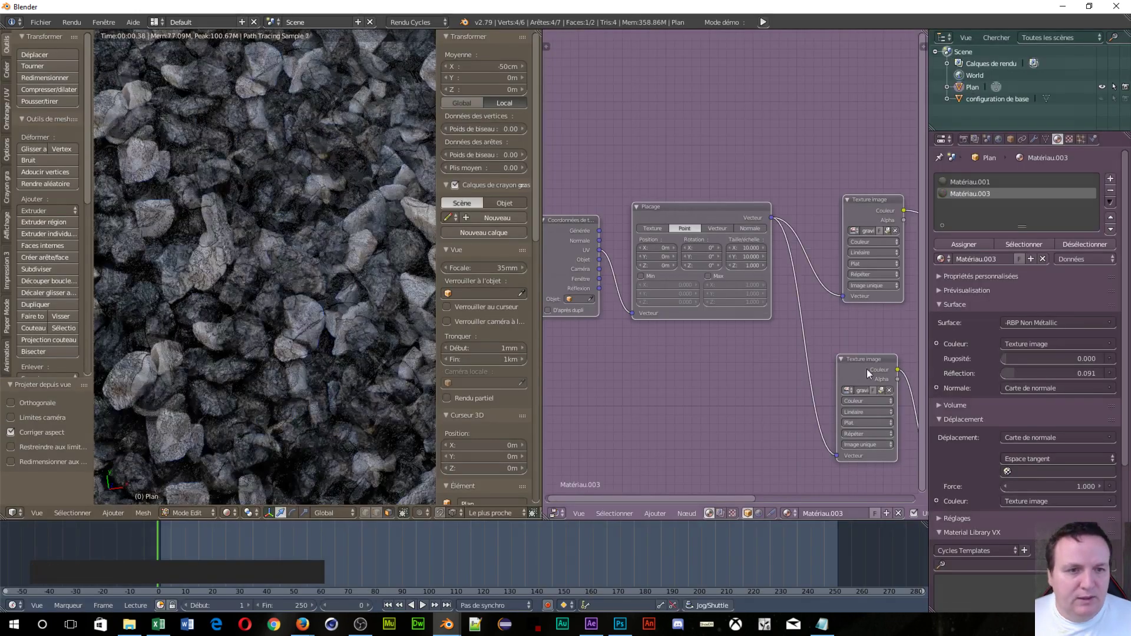
# Step: Replace the lower image texture node's image with gravier seamless_norm.jpg from the Gravier folder
pyautogui.click(889, 390)
pyautogui.click(875, 389)
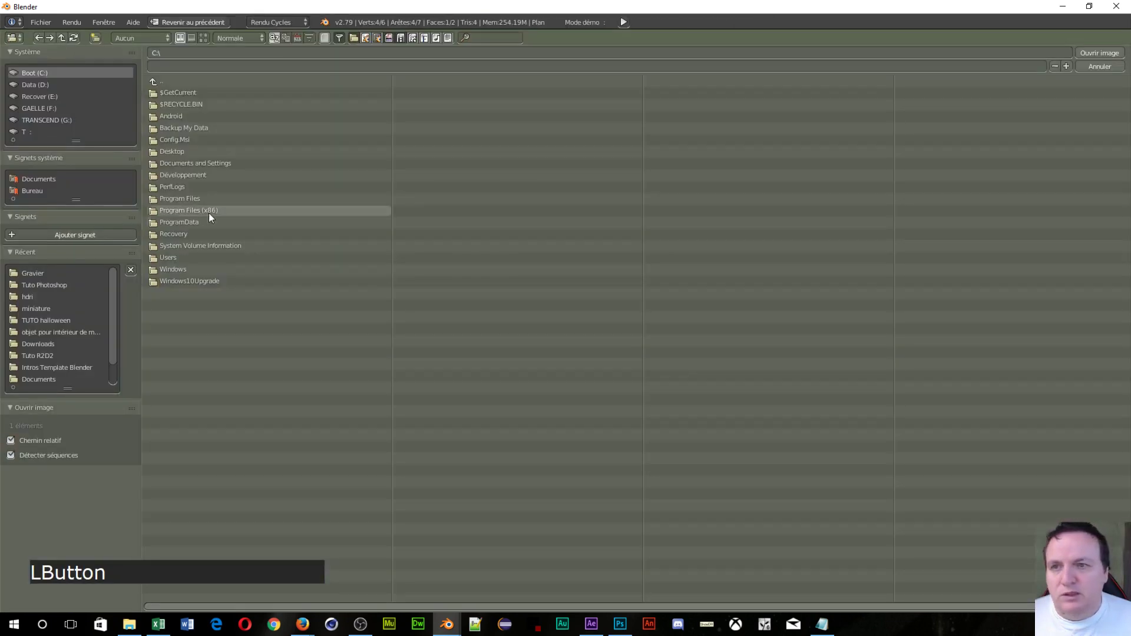
pyautogui.click(33, 273)
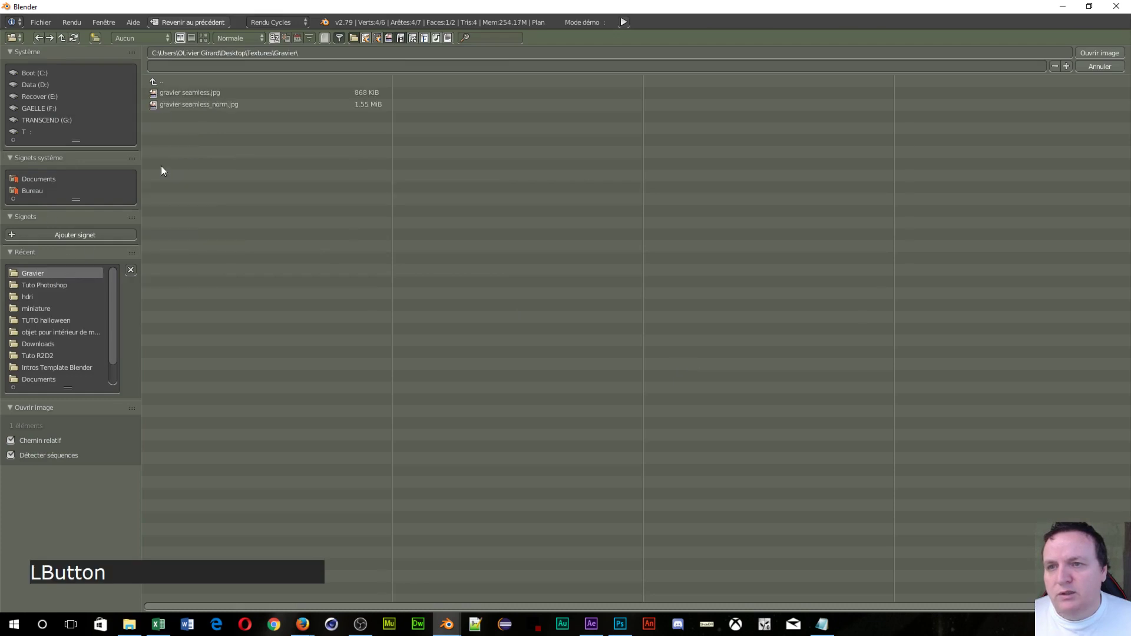
pyautogui.click(217, 105)
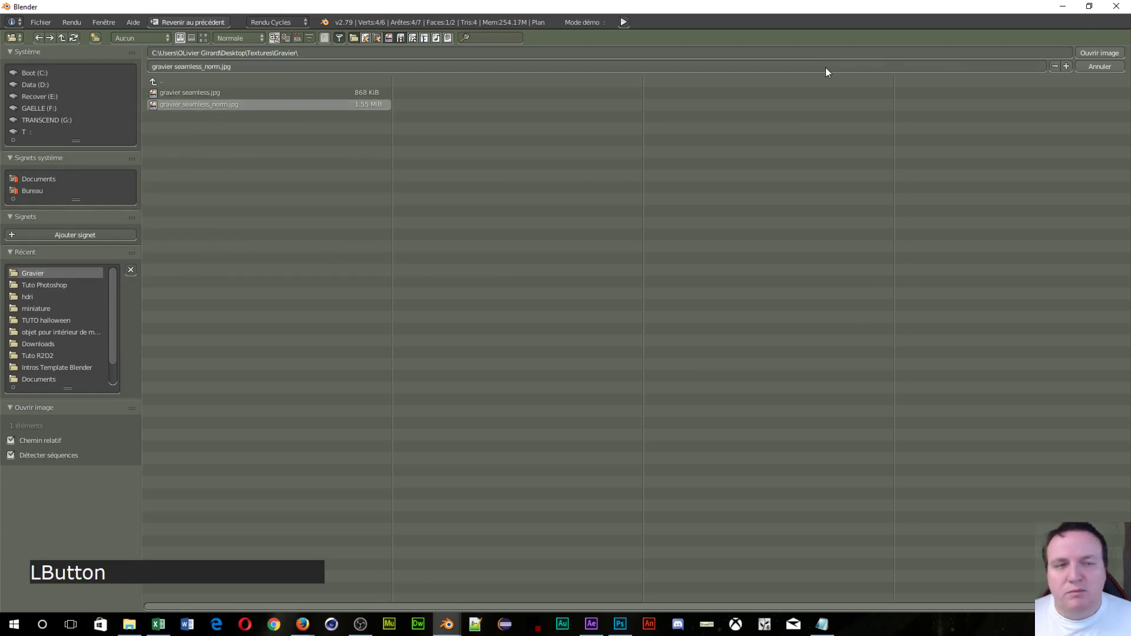
pyautogui.click(1096, 52)
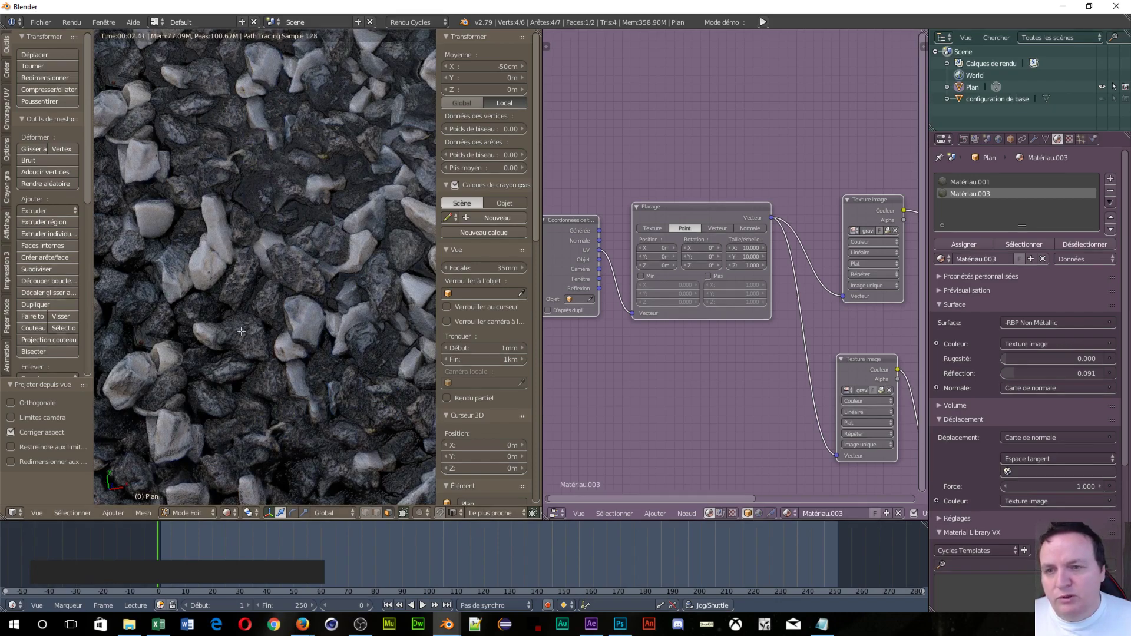
# Step: Examine the gravel plane's tiling up close, from a distance and along its edges in the rendered view
pyautogui.scroll(-4, 241, 331)
pyautogui.scroll(-3, 229, 302)
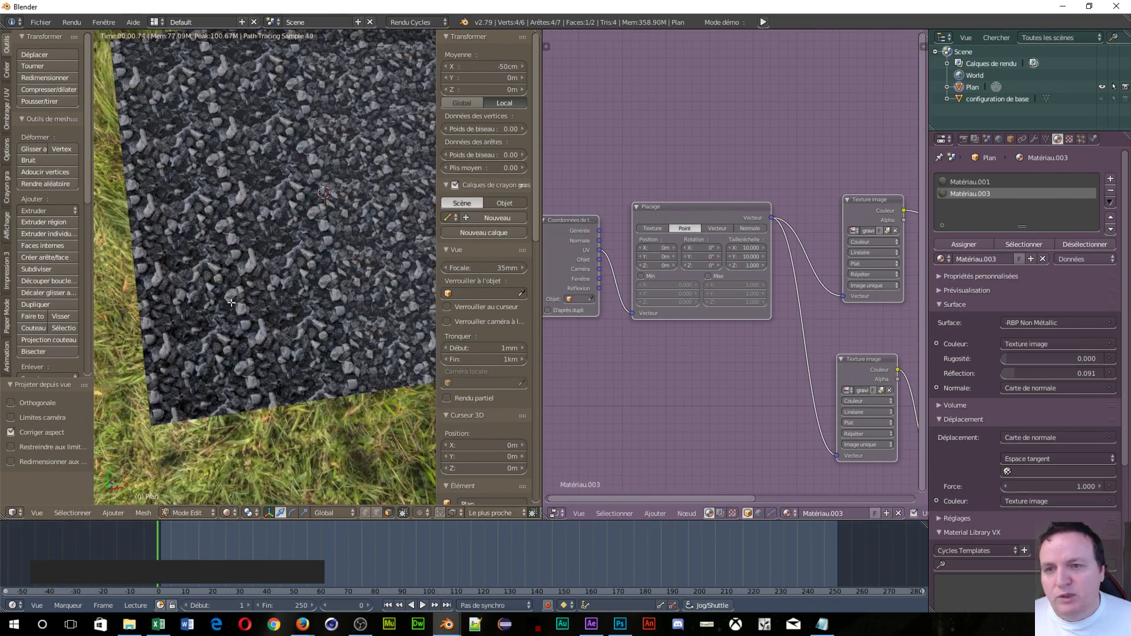
pyautogui.scroll(6, 186, 266)
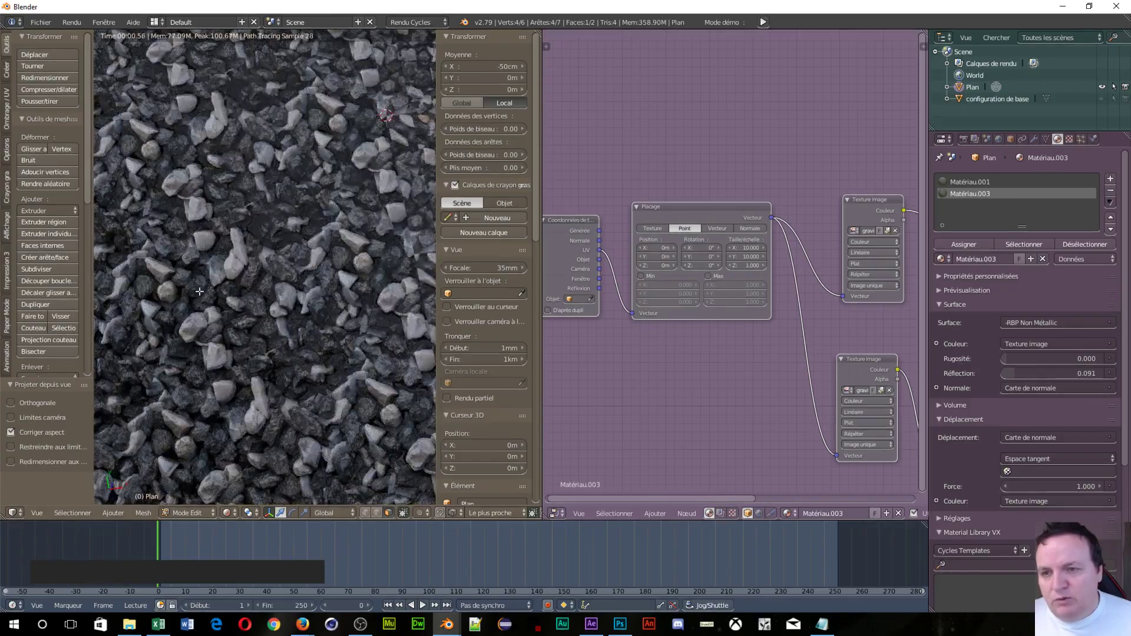
pyautogui.moveTo(213, 321); pyautogui.dragTo(272, 256)
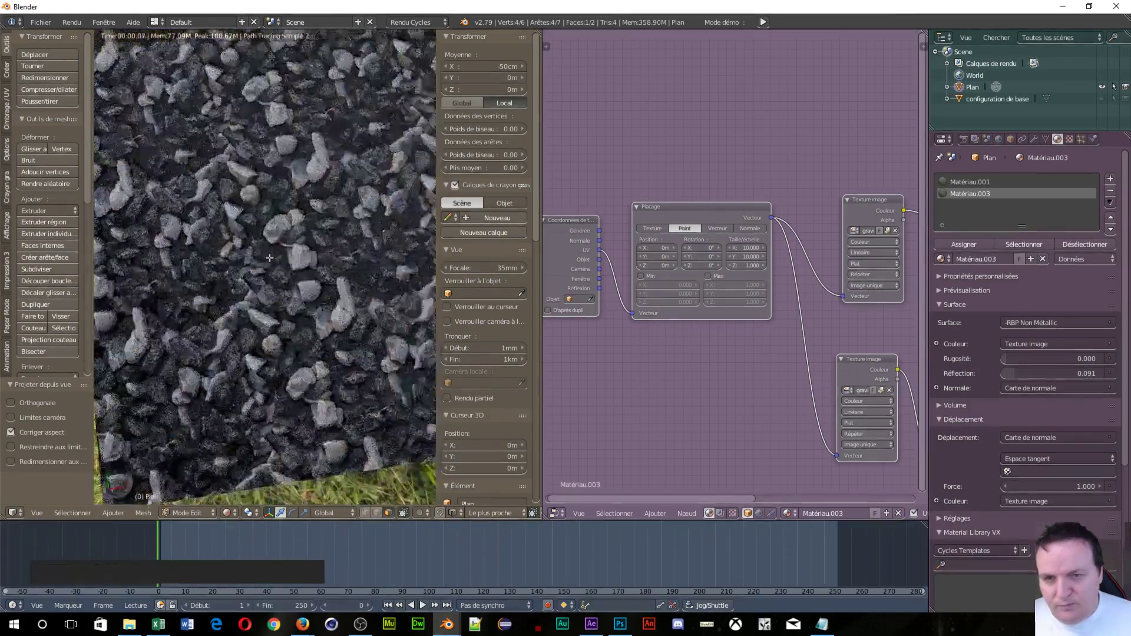
pyautogui.moveTo(195, 163); pyautogui.dragTo(194, 258)
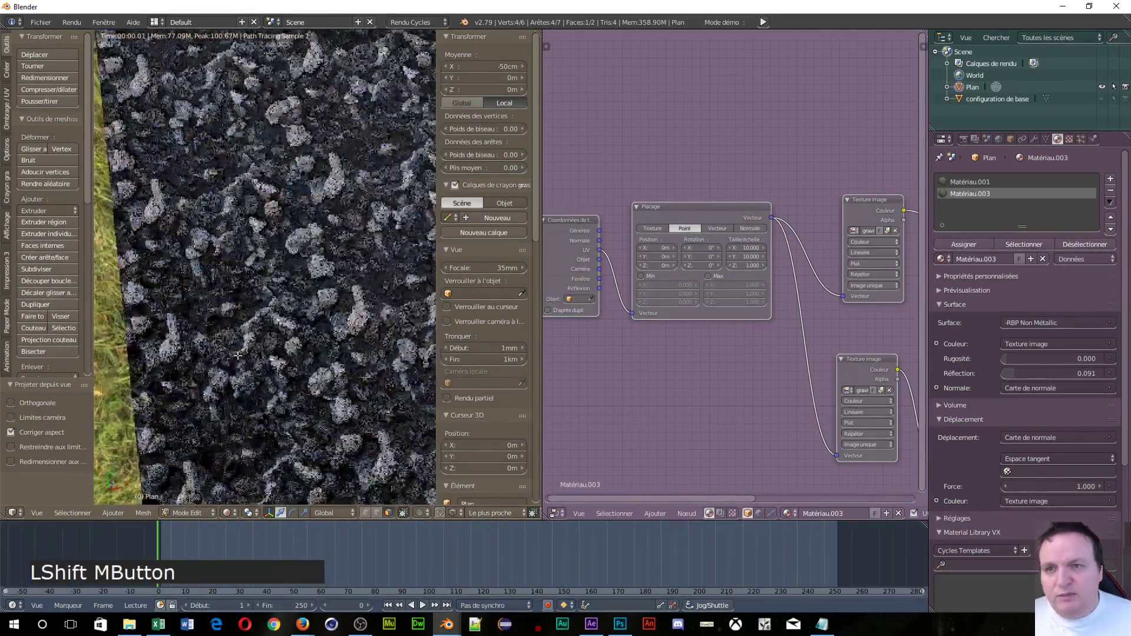
pyautogui.scroll(-4, 194, 258)
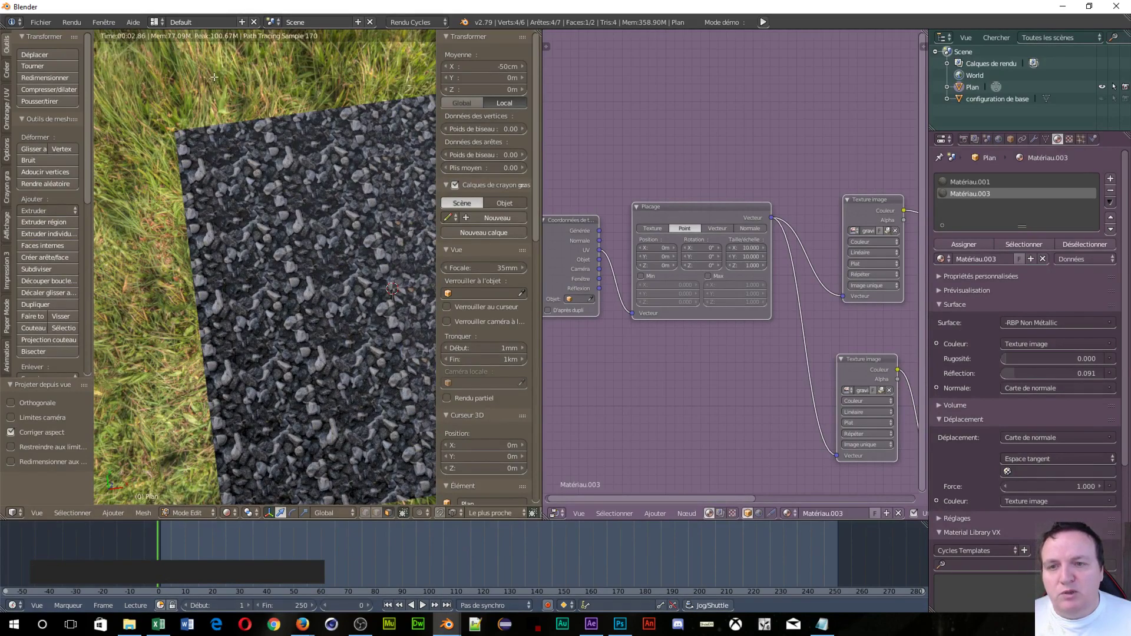
pyautogui.moveTo(333, 350); pyautogui.dragTo(307, 353)
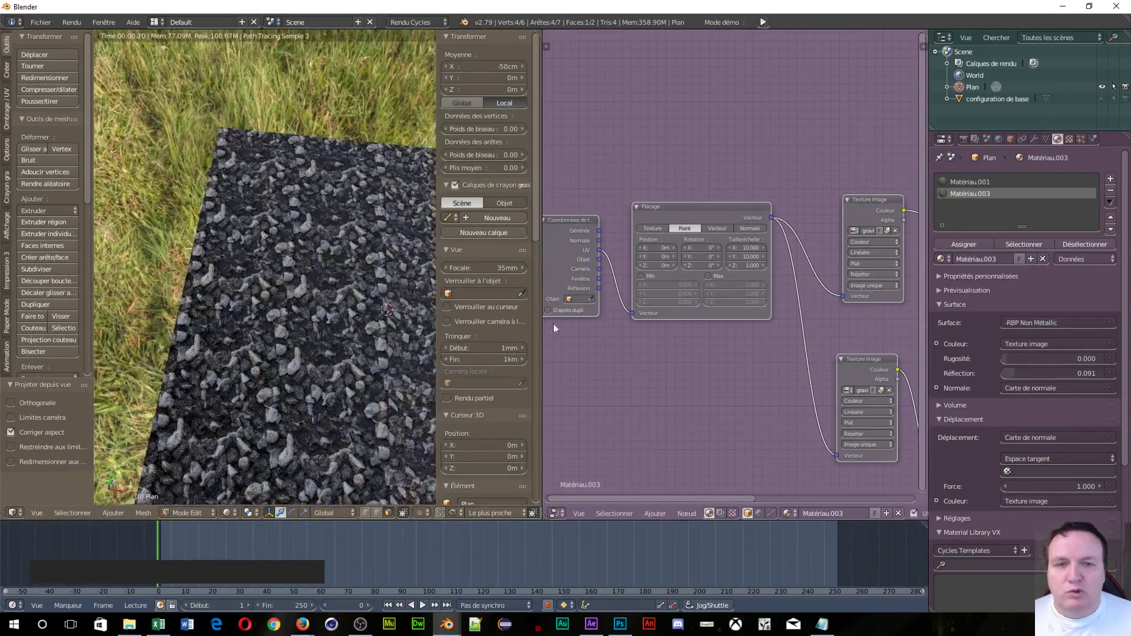
# Step: Set the mapping node's Z position to 50 cm and try to adjust its Z rotation
pyautogui.click(673, 265)
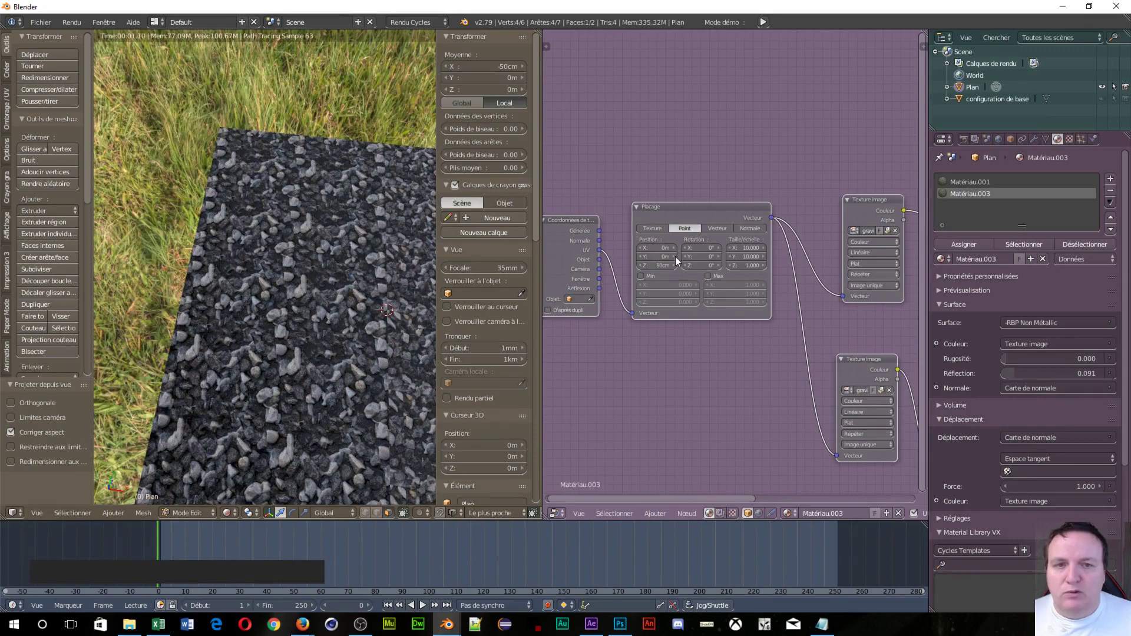
pyautogui.moveTo(713, 269); pyautogui.dragTo(760, 263)
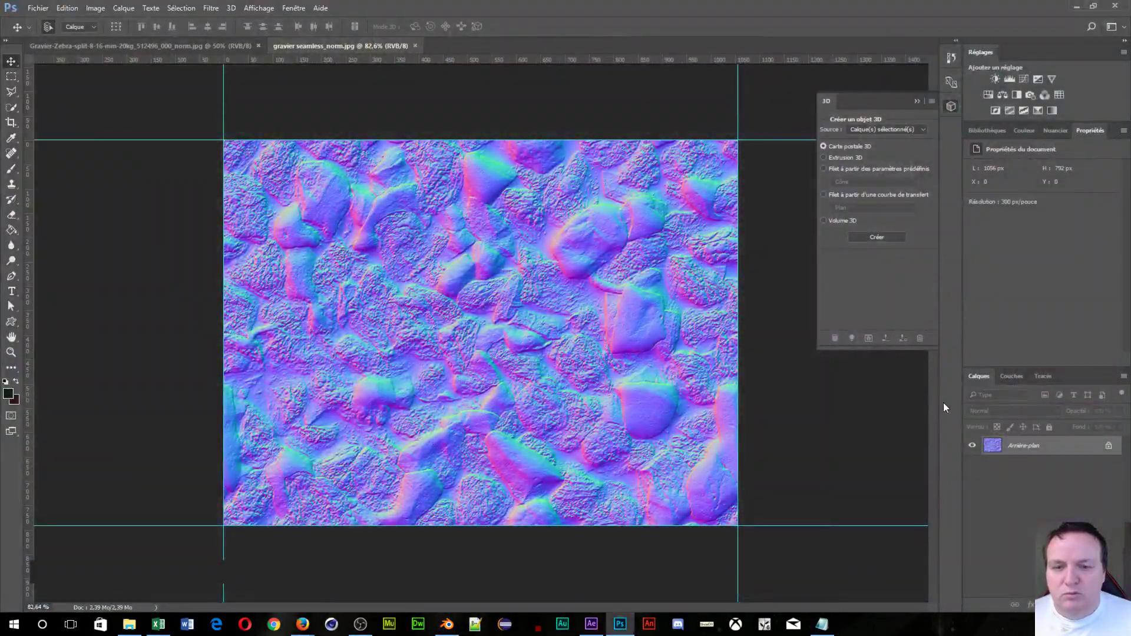
# Step: Relaunch Blender and switch to its window with the untextured plane
pyautogui.click(455, 633)
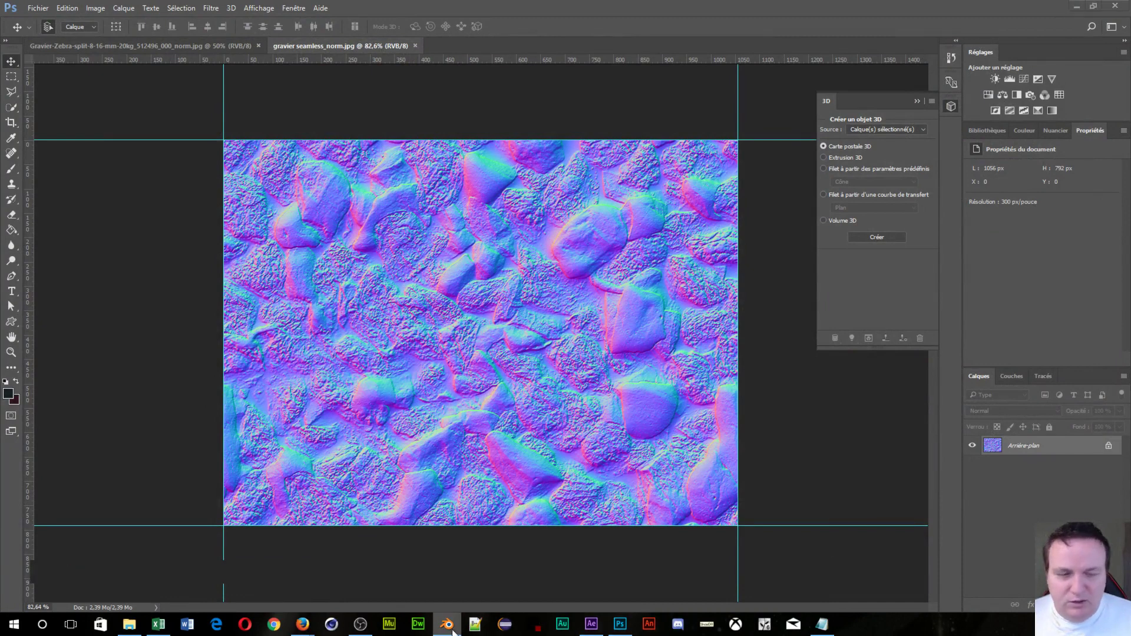
pyautogui.click(452, 631)
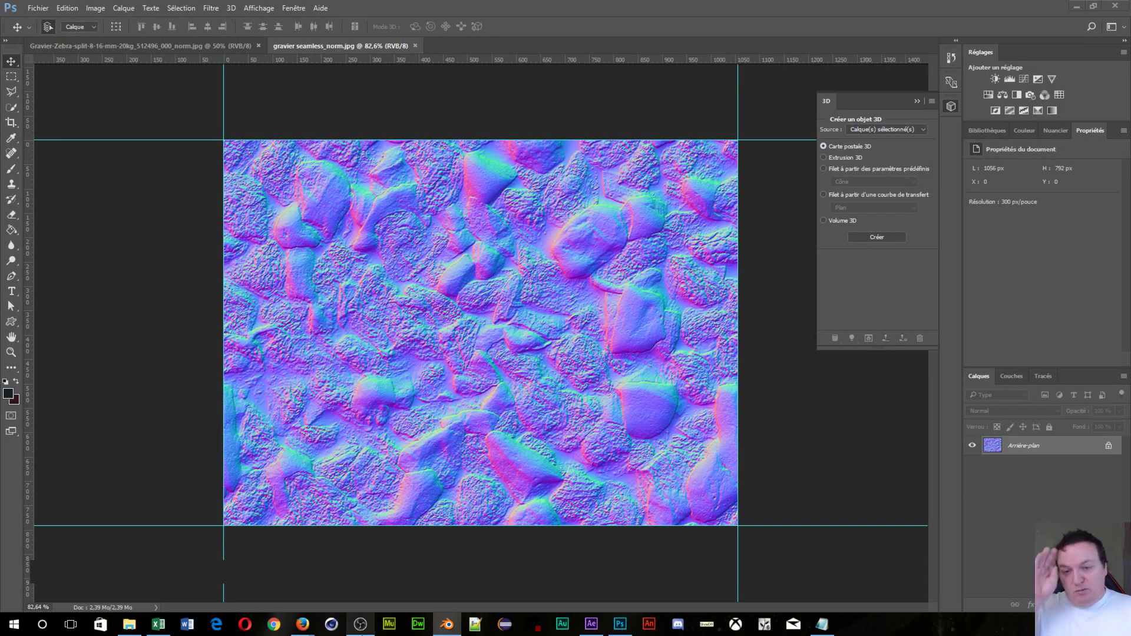
pyautogui.moveTo(438, 622); pyautogui.dragTo(426, 600)
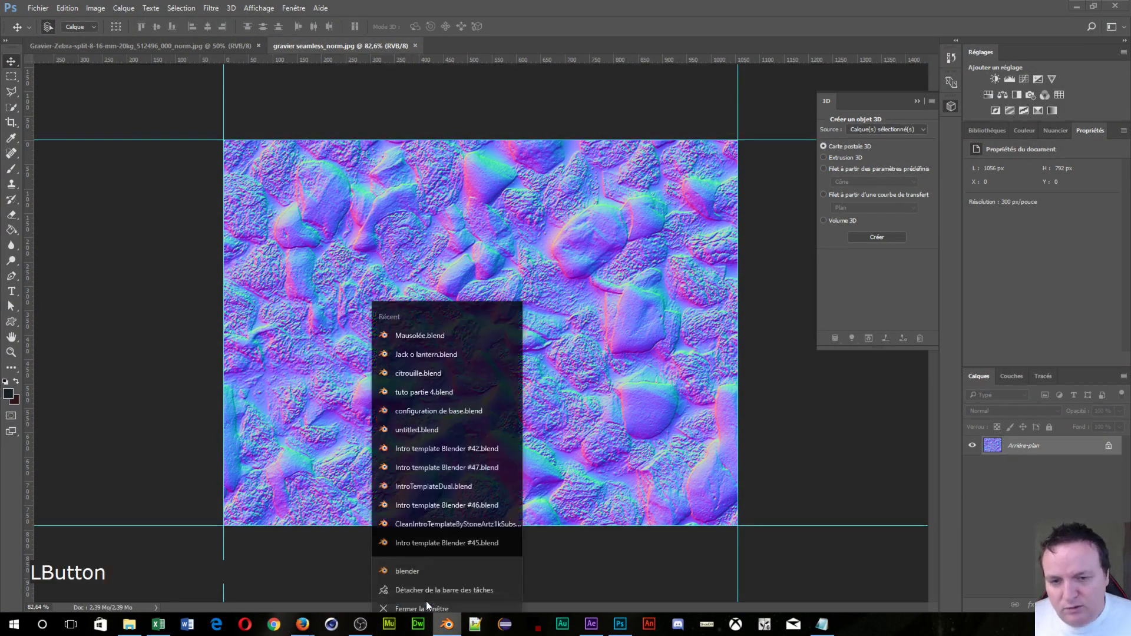
pyautogui.click(409, 563)
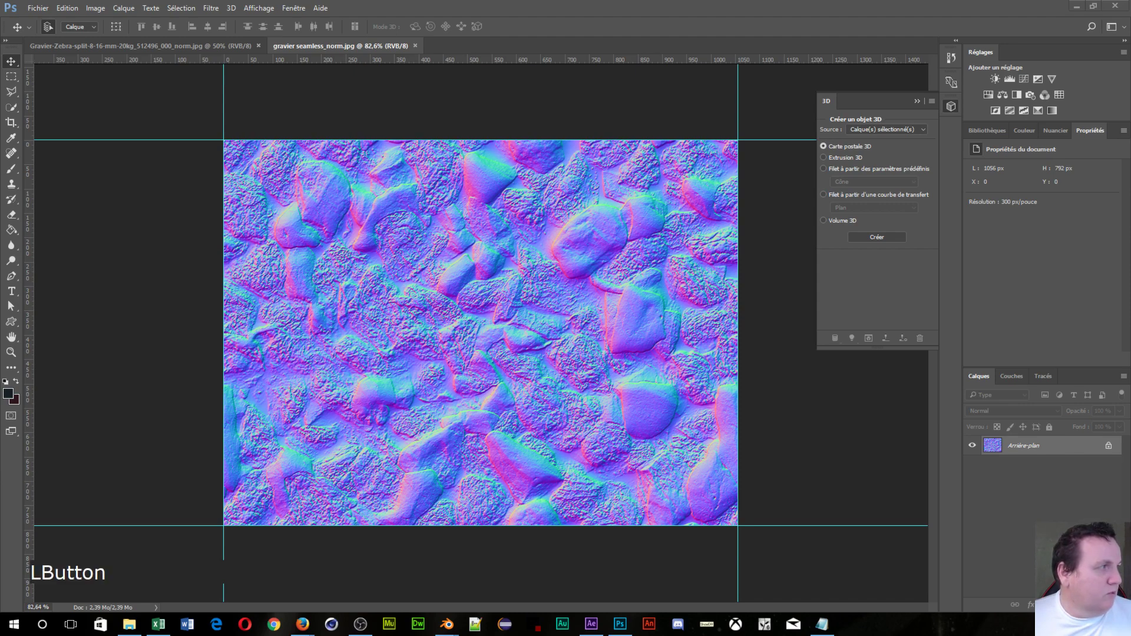
pyautogui.click(447, 624)
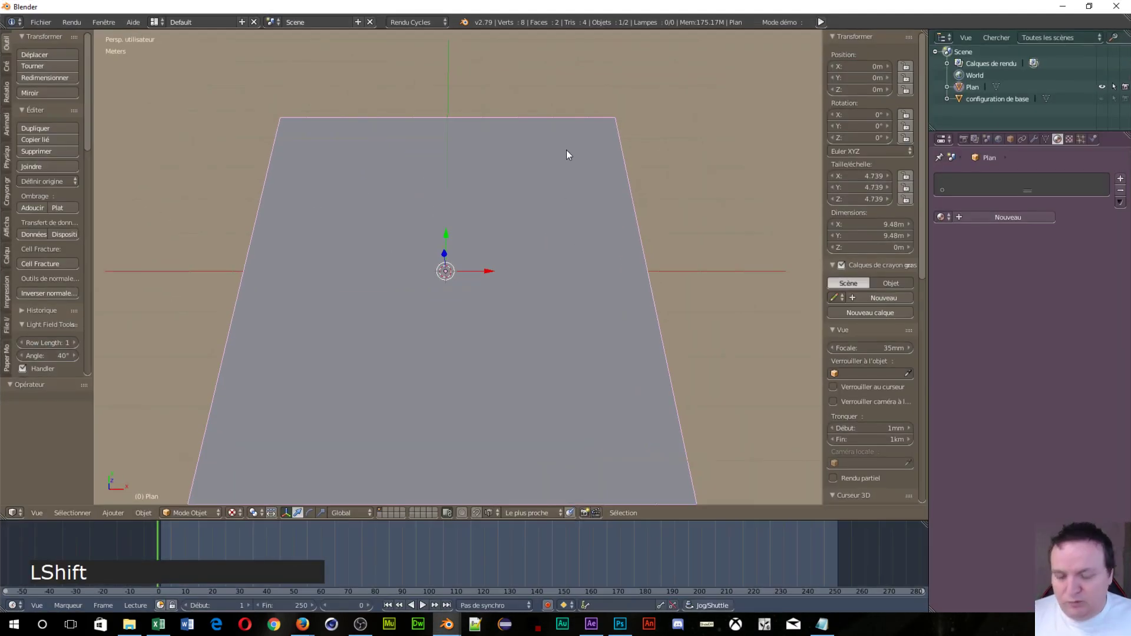
# Step: Display the viewport in rendered shading and assign an environment texture to the world background's colour
pyautogui.hotkey('shift', 'z')
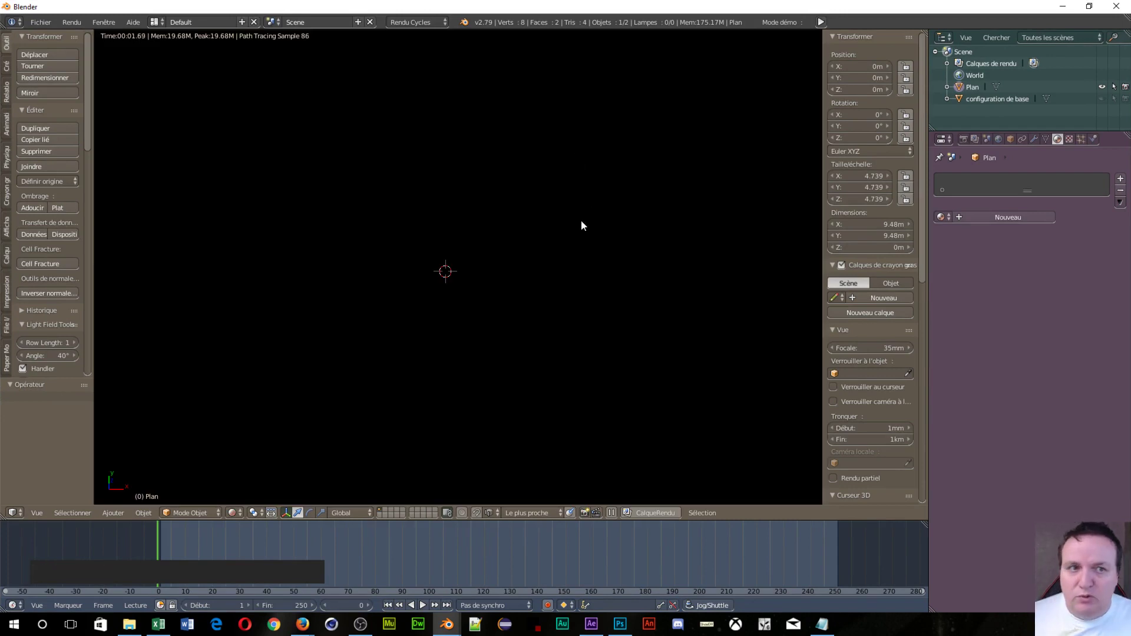
pyautogui.click(998, 139)
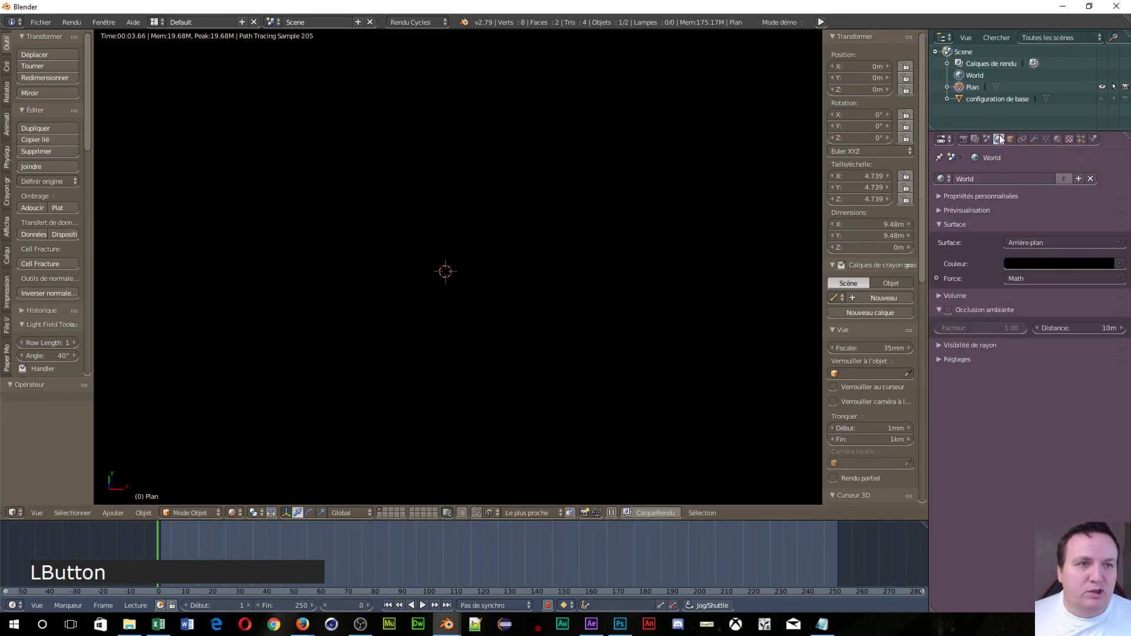
pyautogui.click(1119, 264)
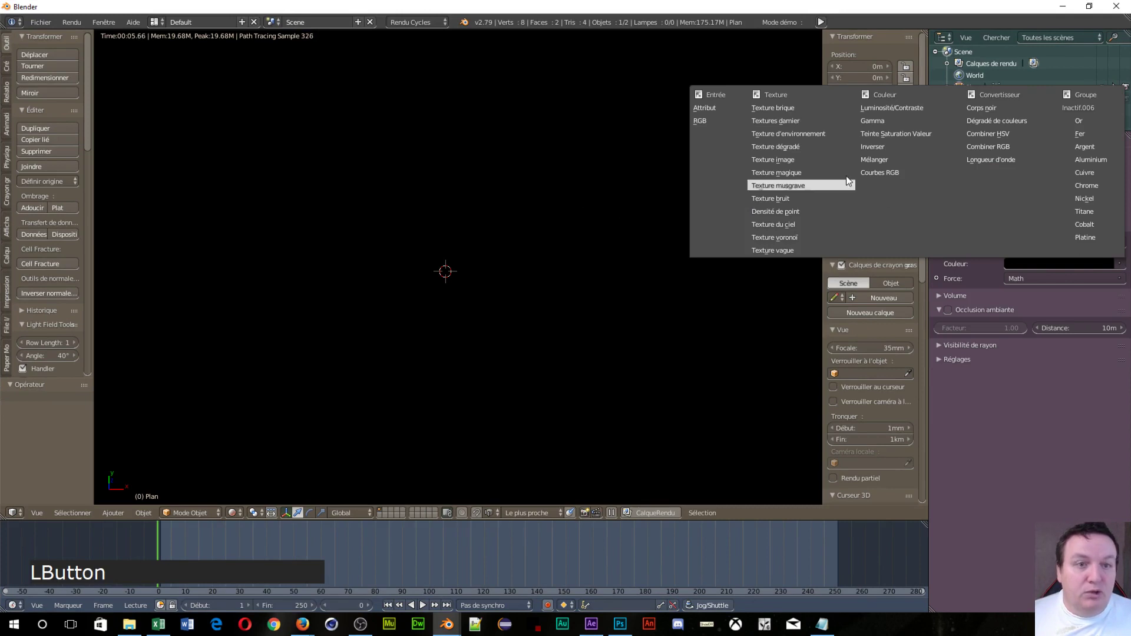
pyautogui.click(789, 135)
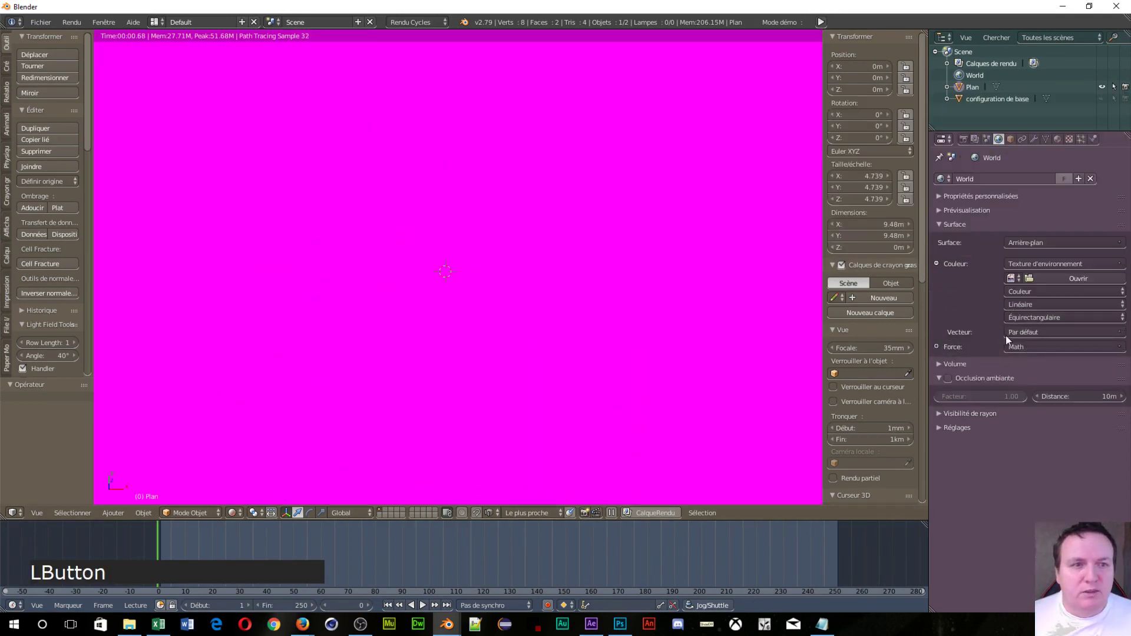
# Step: Load HDRI_.jpg from the desktop's hdri folder as the world's environment image, using thumbnails to identify it
pyautogui.click(1063, 277)
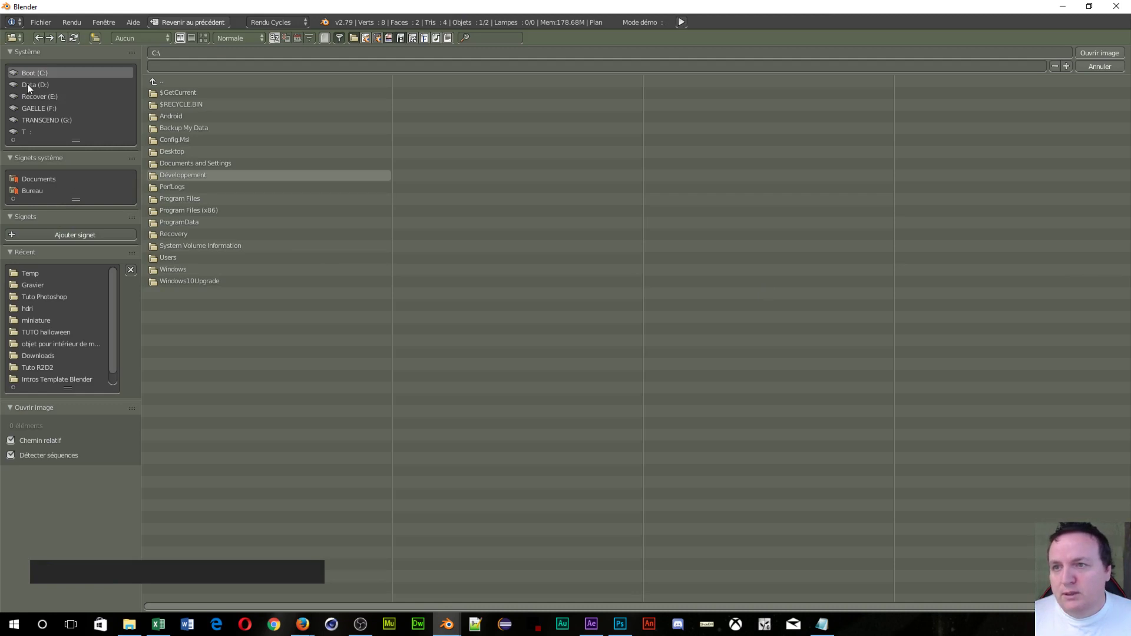
pyautogui.click(31, 192)
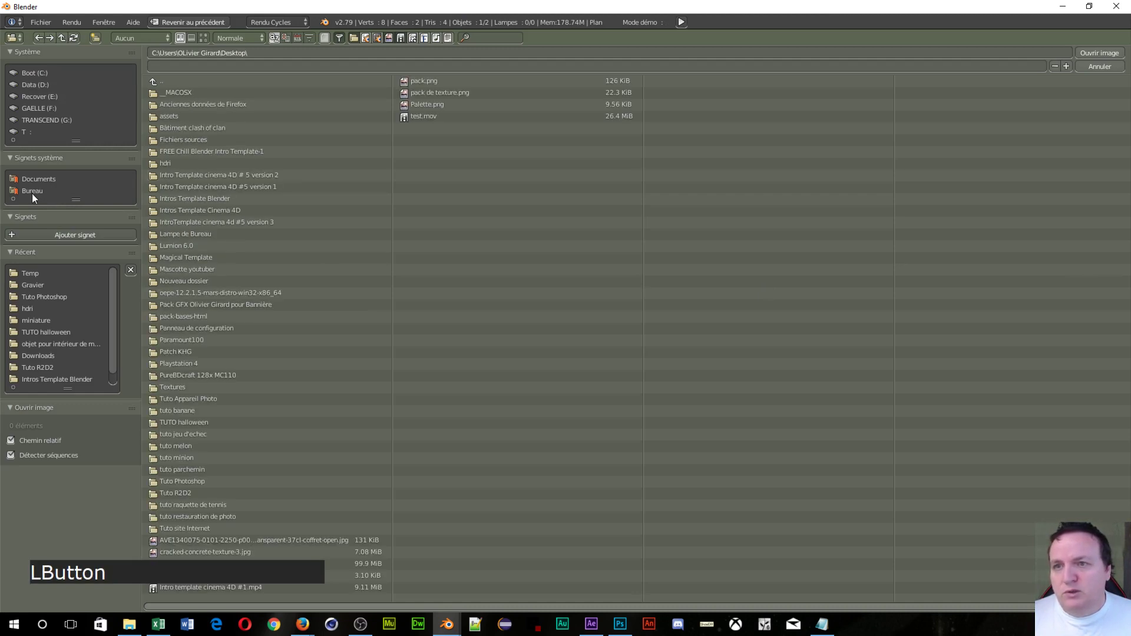
pyautogui.click(213, 163)
pyautogui.click(202, 117)
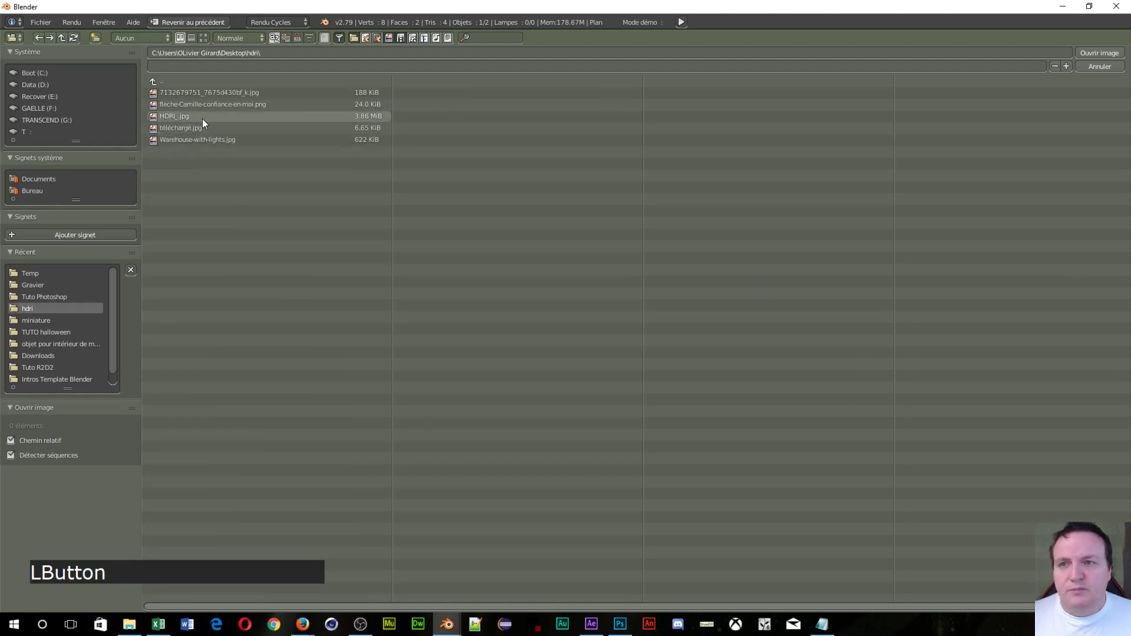
pyautogui.click(205, 39)
pyautogui.click(426, 129)
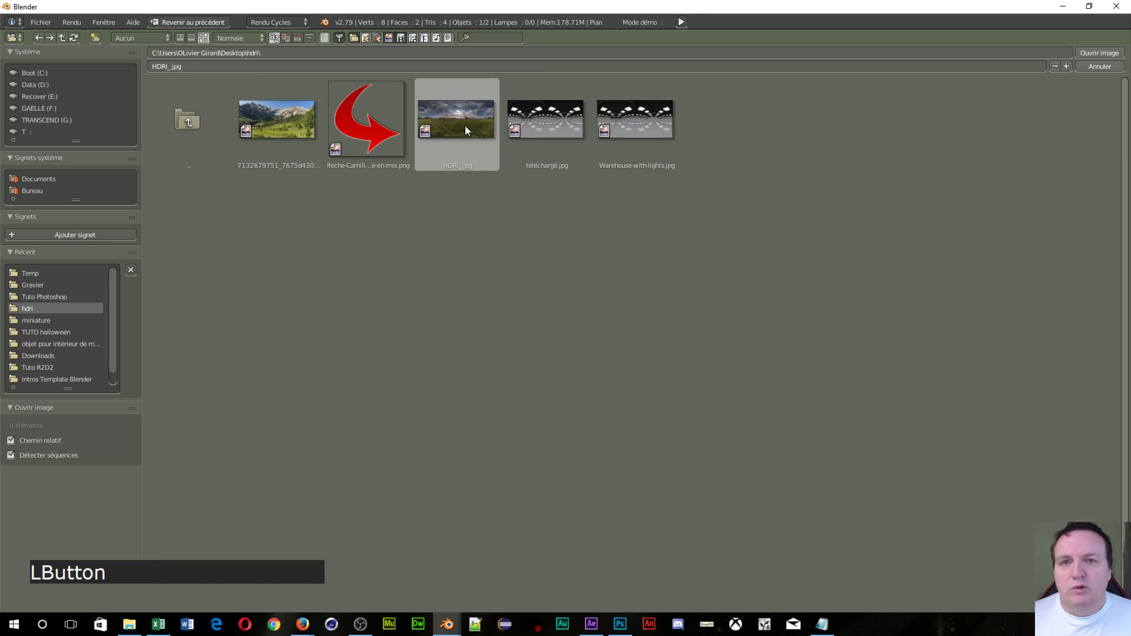
pyautogui.click(1089, 54)
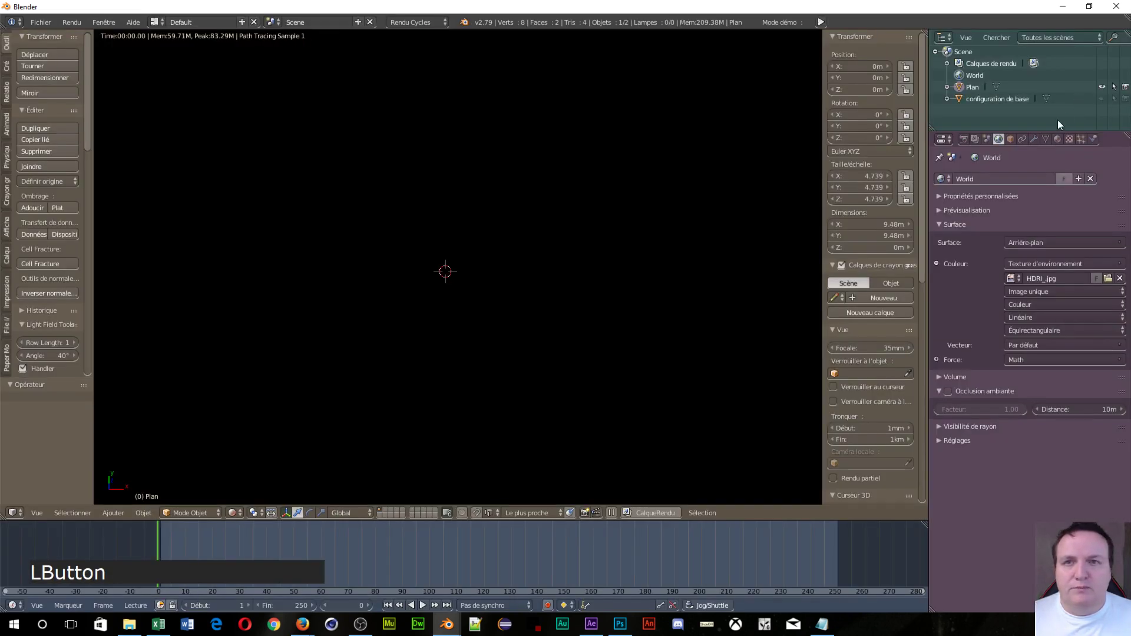
# Step: Put the plane in Edit Mode and return the viewport to solid shading
pyautogui.scroll(2, 500, 308)
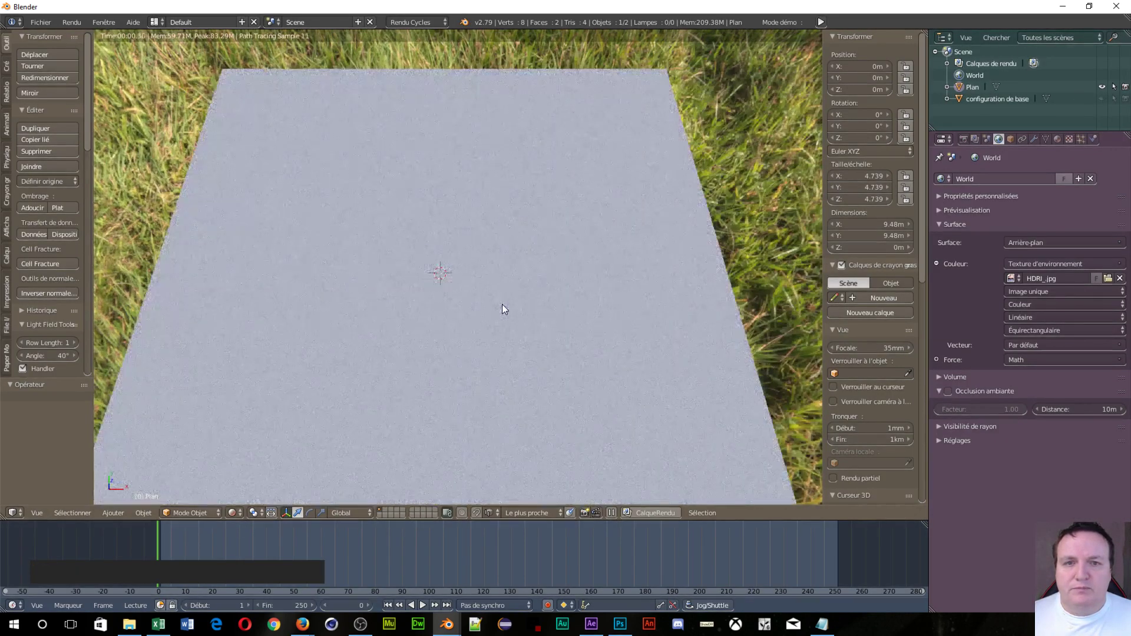
pyautogui.scroll(-1, 503, 298)
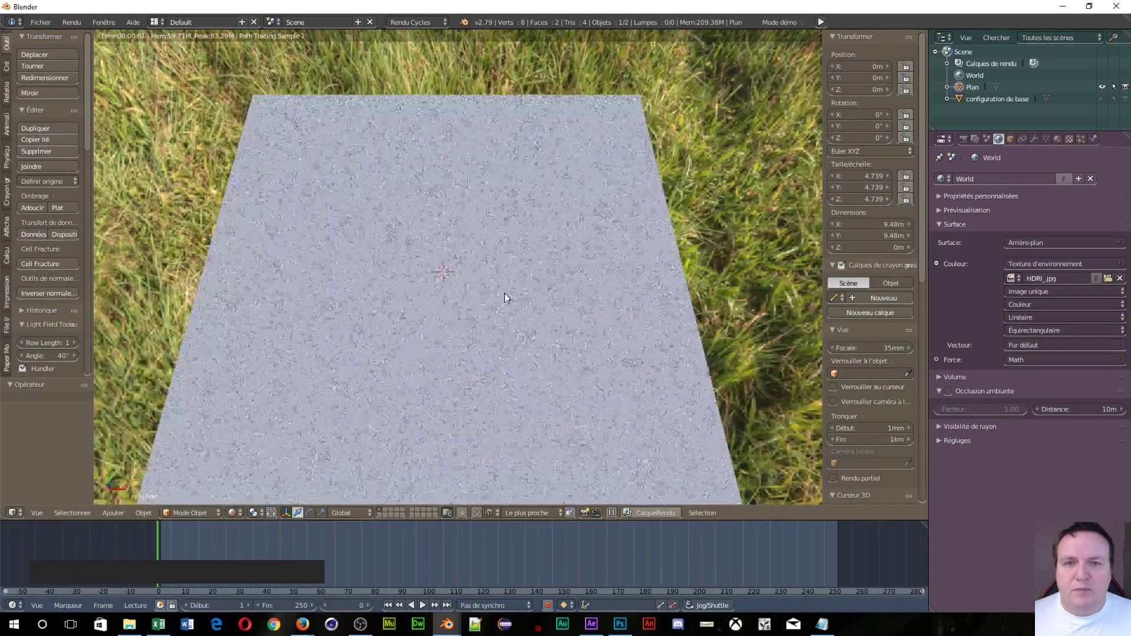
pyautogui.click(234, 513)
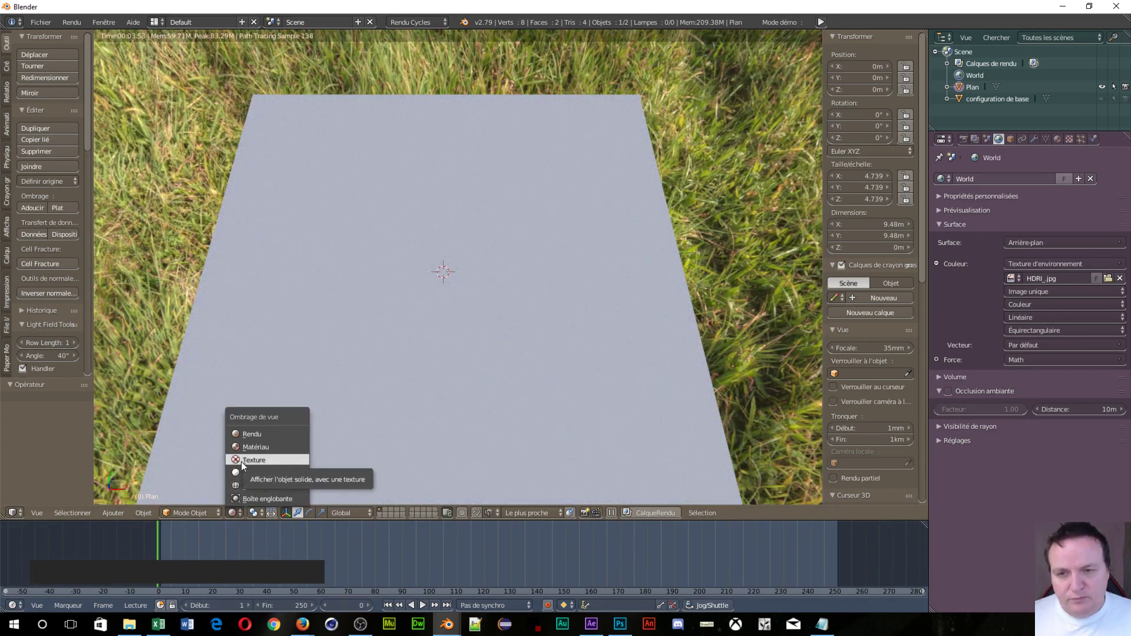
pyautogui.click(181, 513)
pyautogui.click(185, 489)
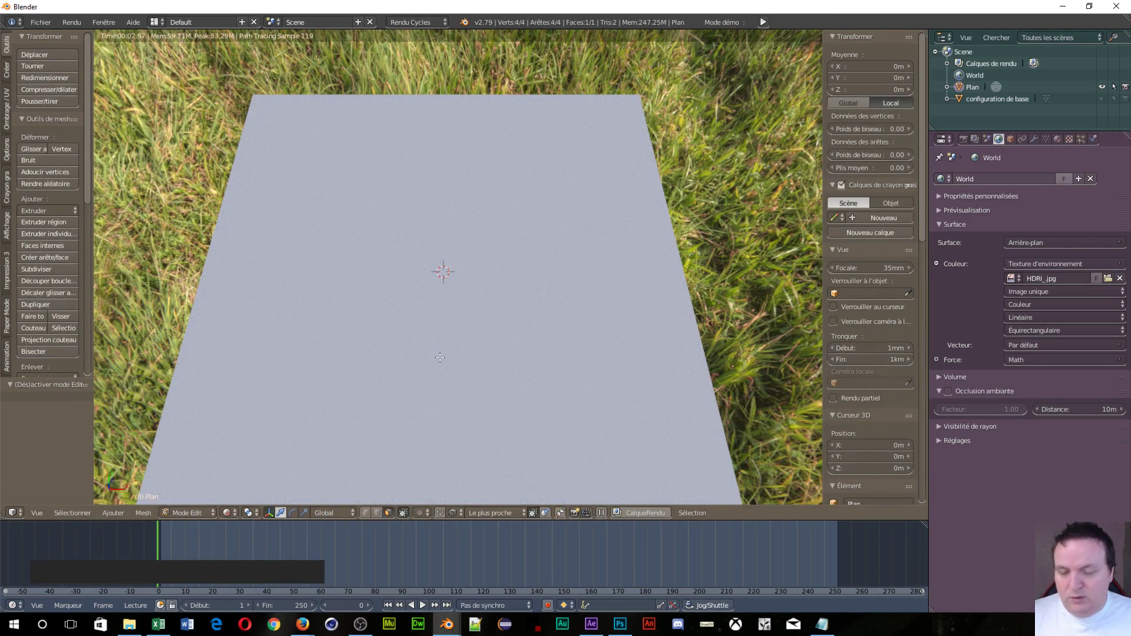
pyautogui.press('z')
pyautogui.click(425, 429)
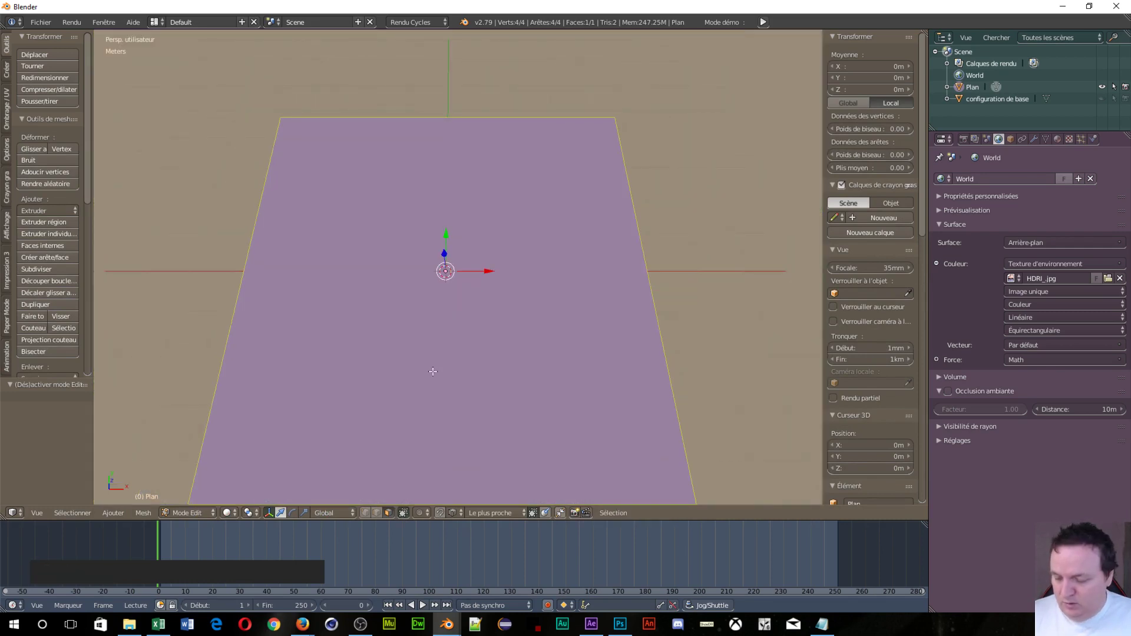
# Step: Divide the plane into two equal halves with a single centred loop cut running along the Y axis
pyautogui.press('ctrl')
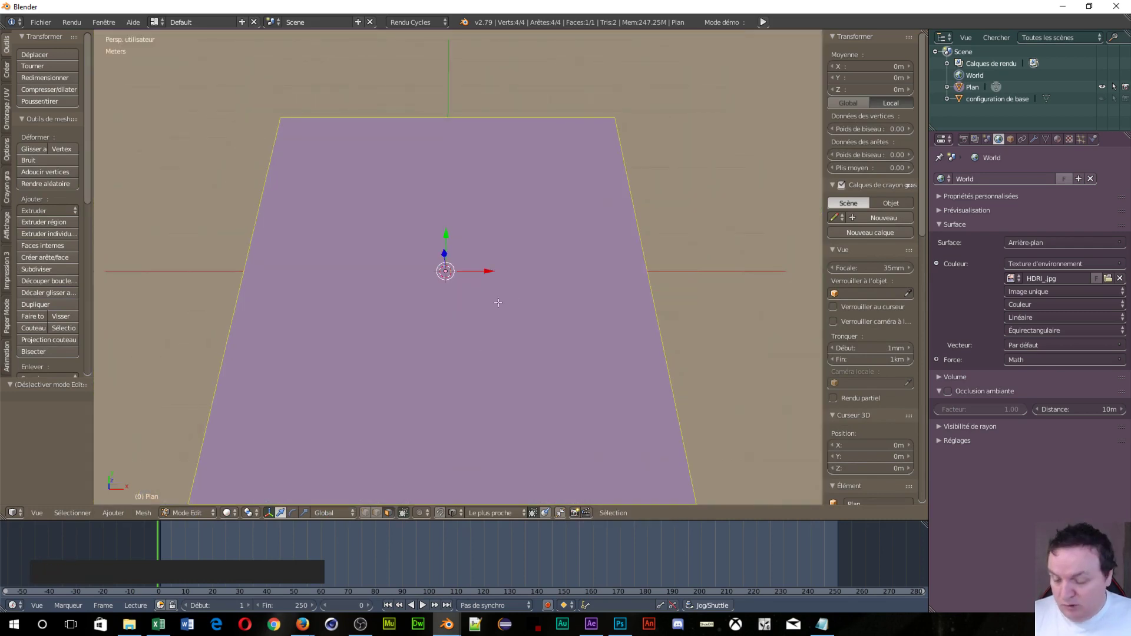
pyautogui.hotkey('ctrl', 'r')
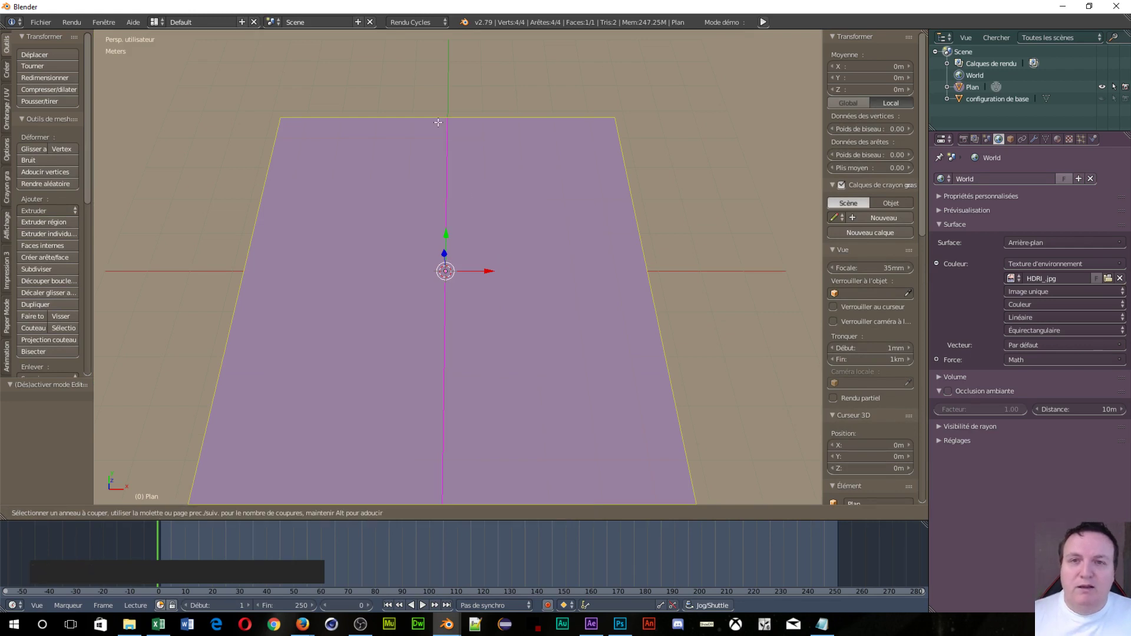
pyautogui.click(440, 125)
pyautogui.click(438, 123)
# Step: Switch to face selection and UV-project the plane's positive-X half from the orthographic top view
pyautogui.press('ctrl')
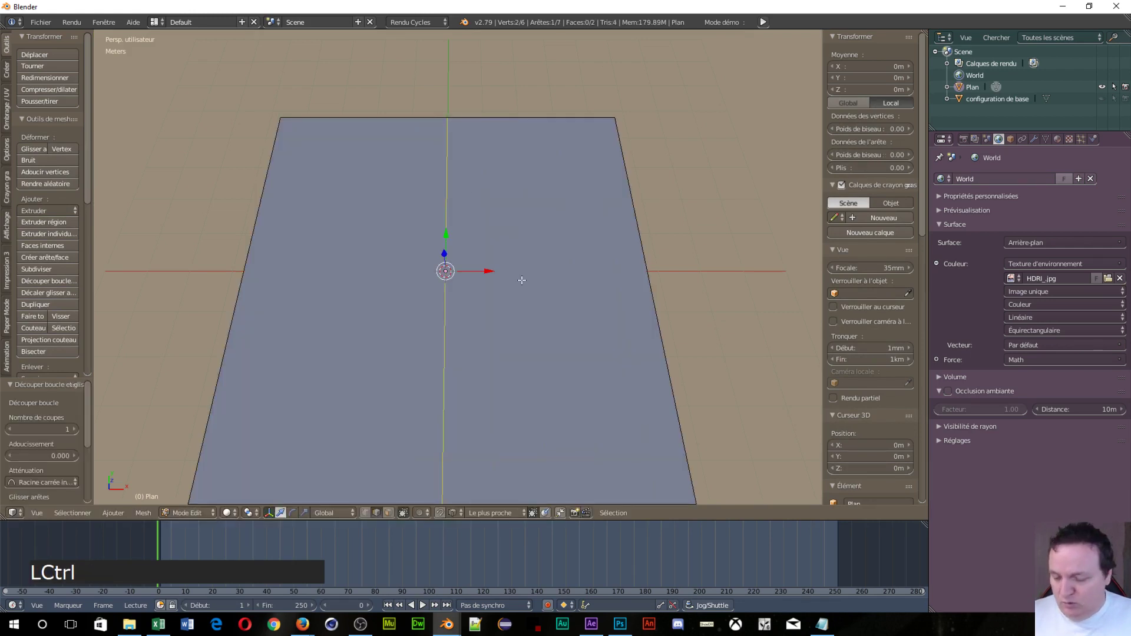
pyautogui.hotkey('ctrl', 'Tab')
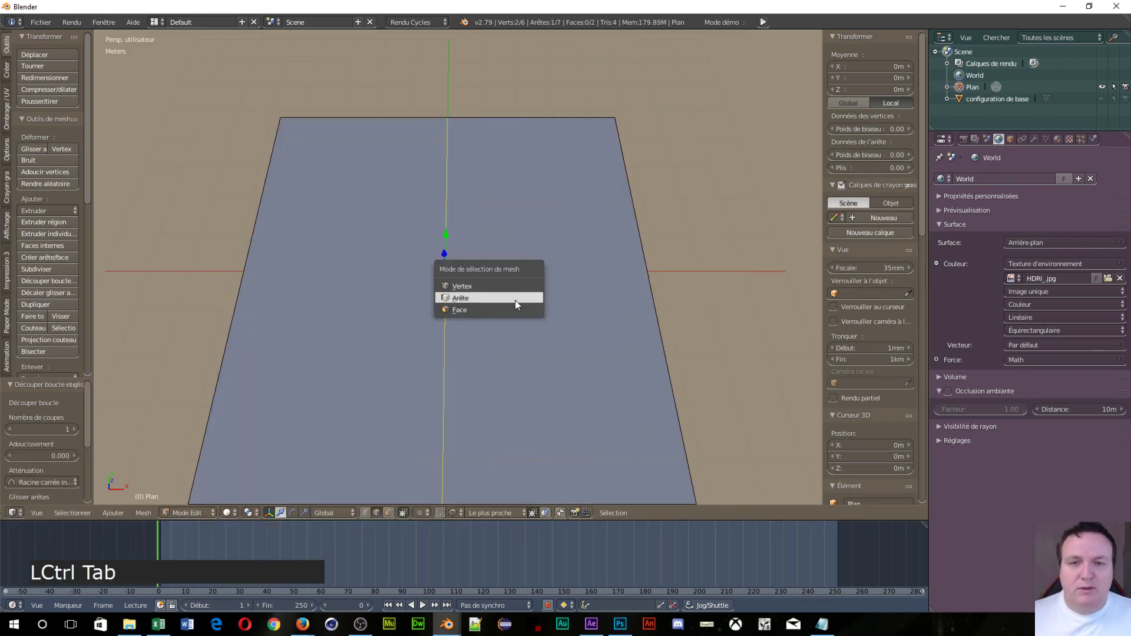
pyautogui.click(509, 305)
pyautogui.rightClick(519, 255)
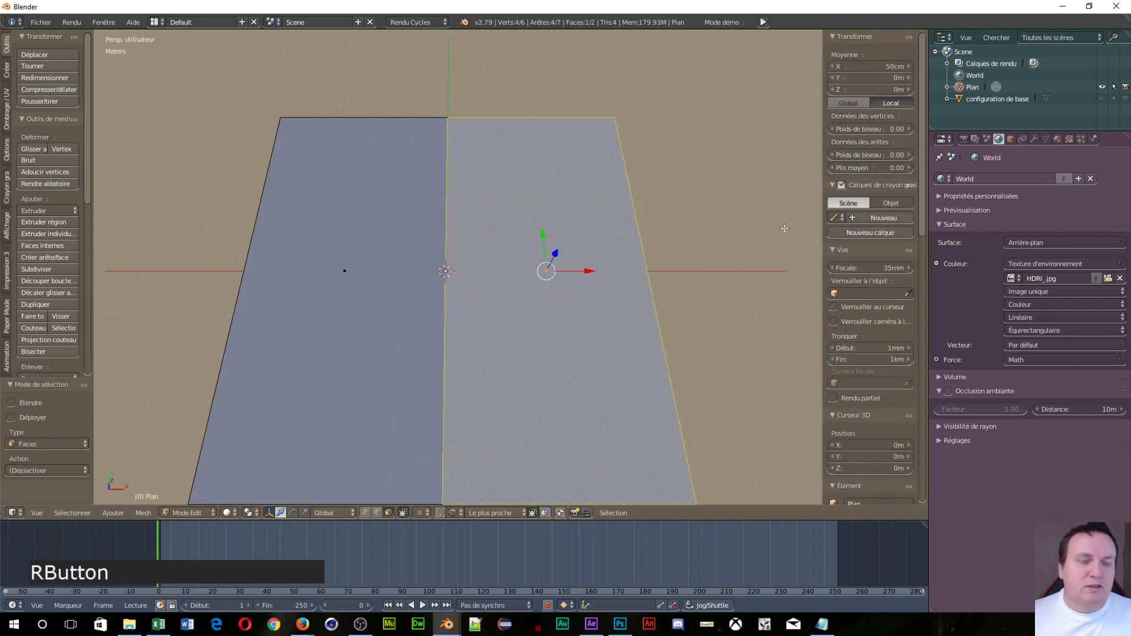
pyautogui.press('KP_5')
pyautogui.press('KP_7')
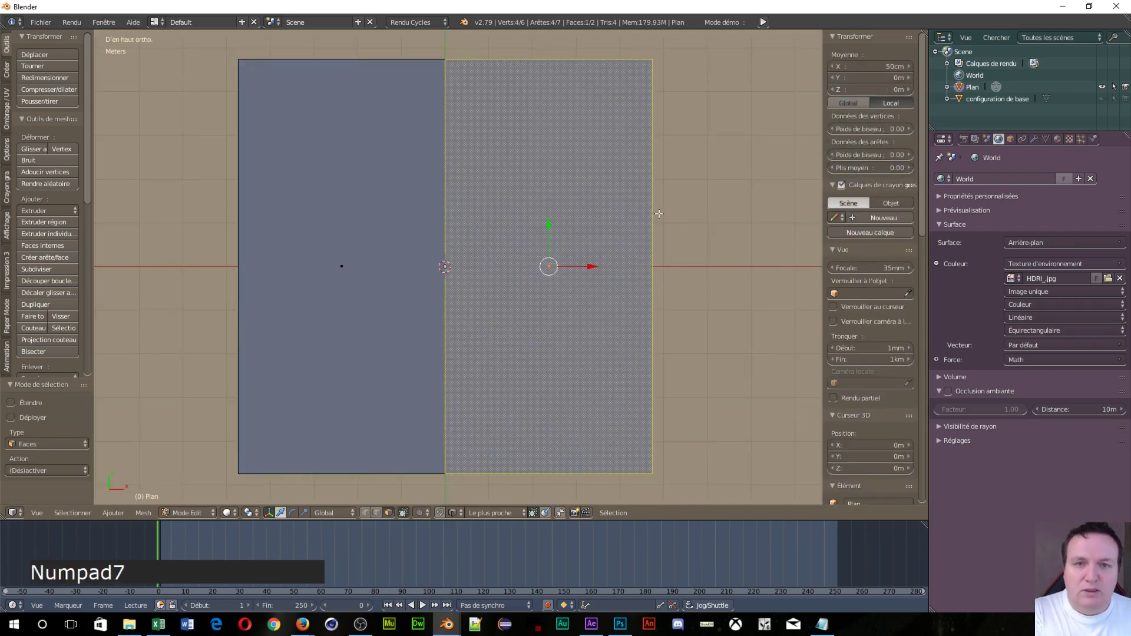
pyautogui.press('u')
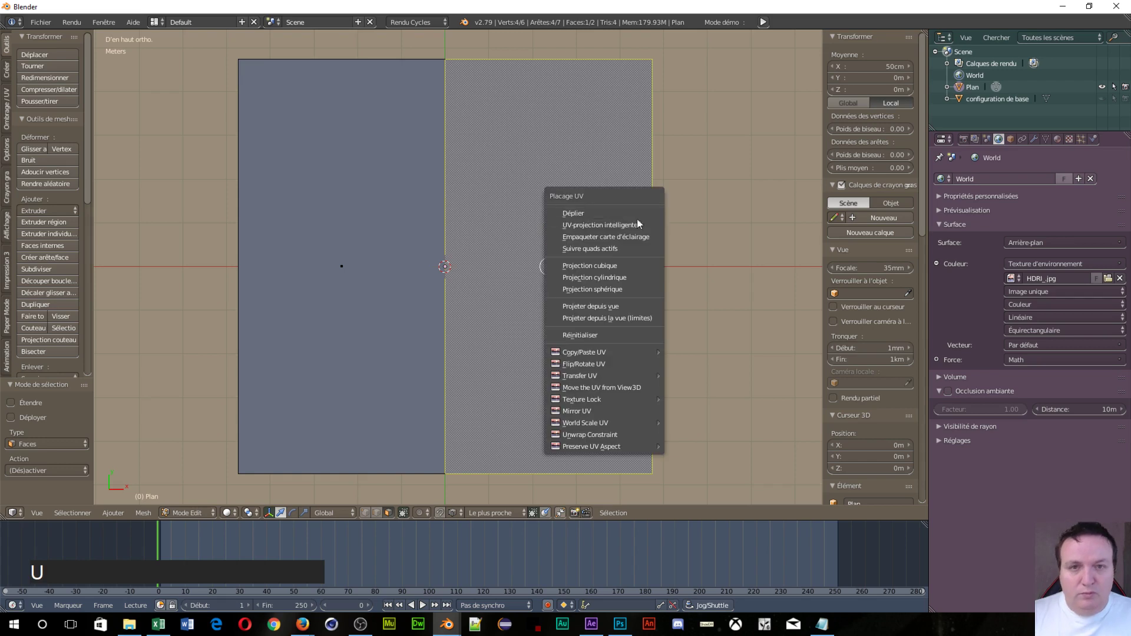
pyautogui.click(609, 306)
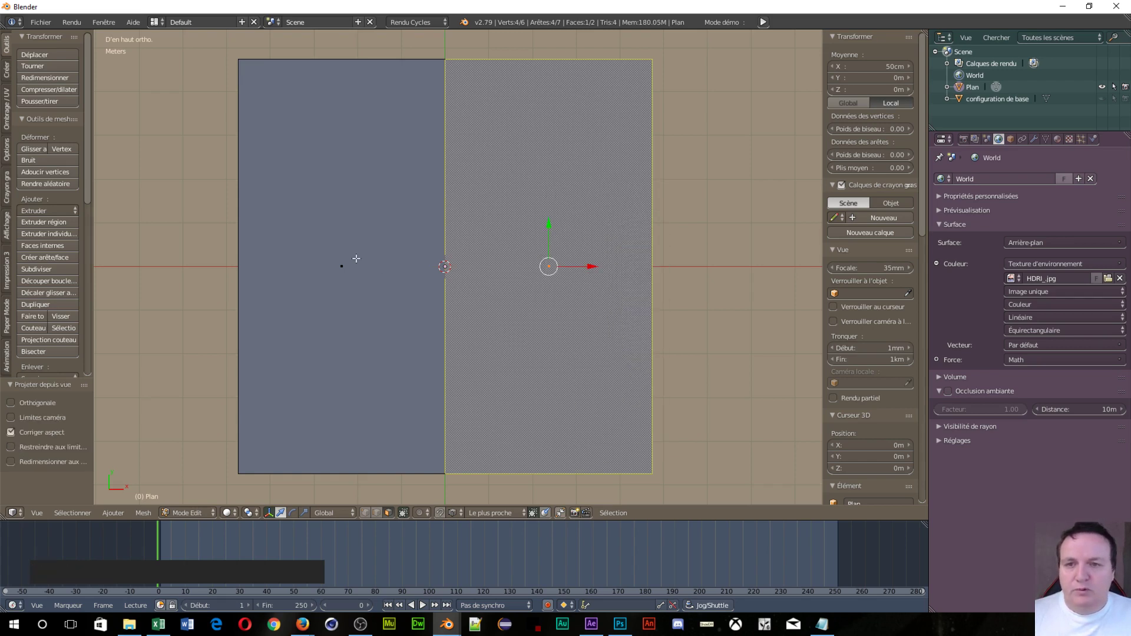
# Step: UV-project the plane's negative-X half from the same top view
pyautogui.rightClick(350, 267)
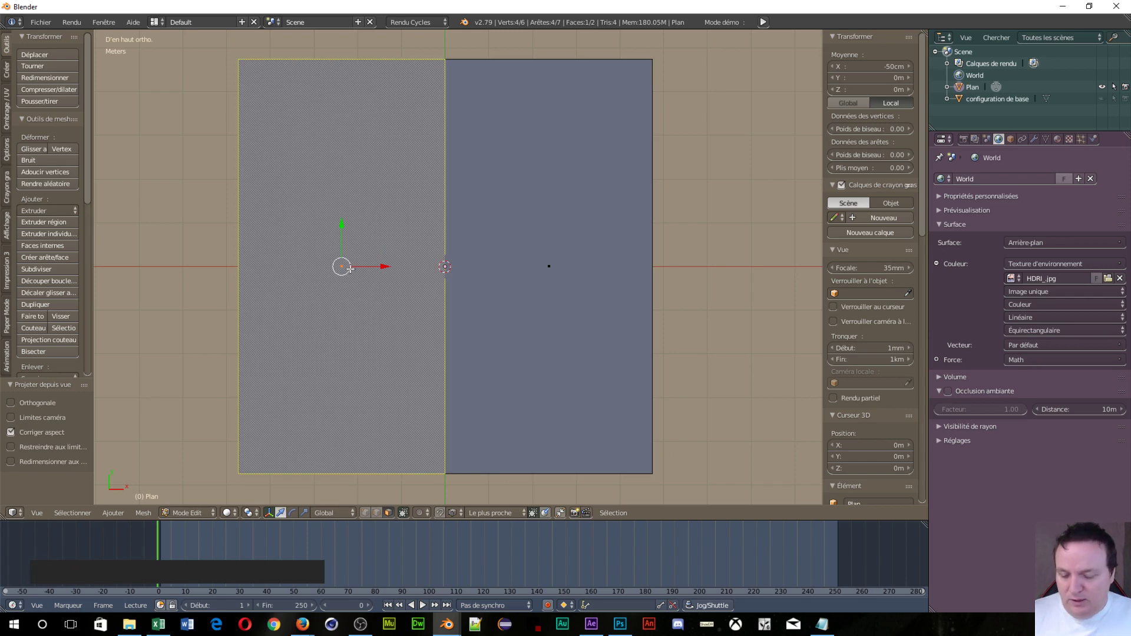
pyautogui.press('u')
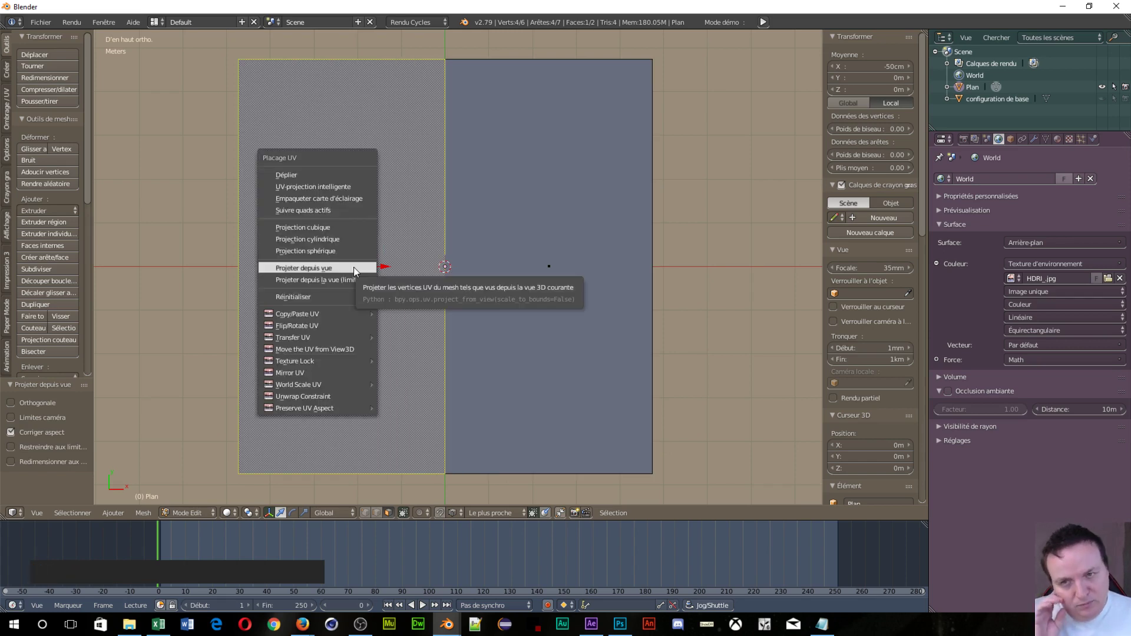
pyautogui.click(353, 268)
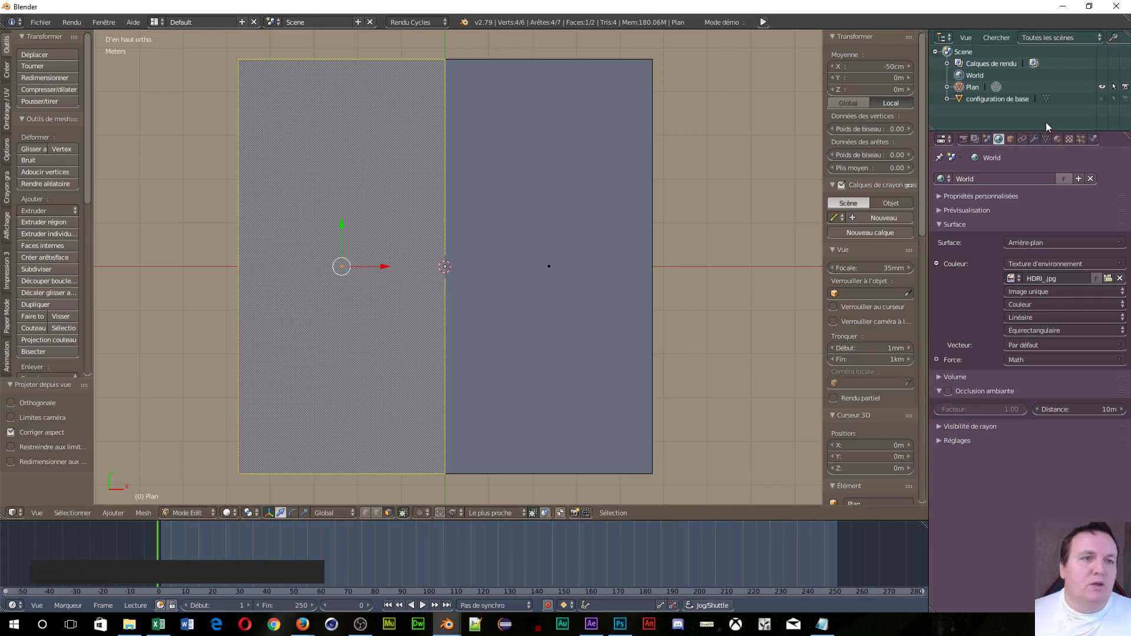
# Step: Add a material slot to the plane and create a new material in it named "gravier non seamless"
pyautogui.click(1057, 139)
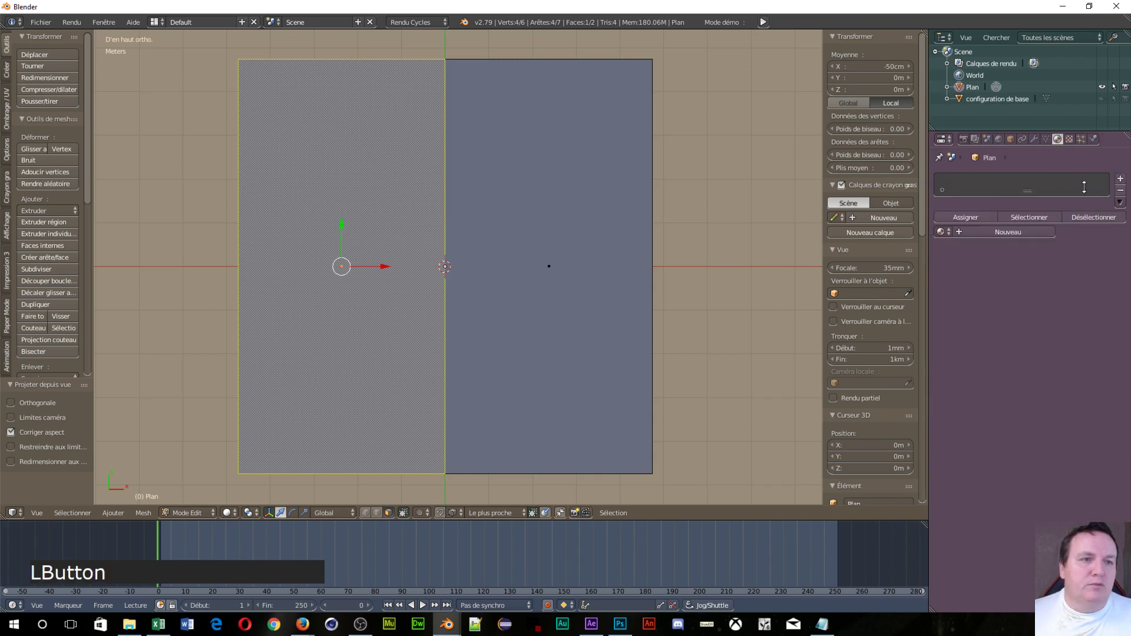
pyautogui.click(1120, 180)
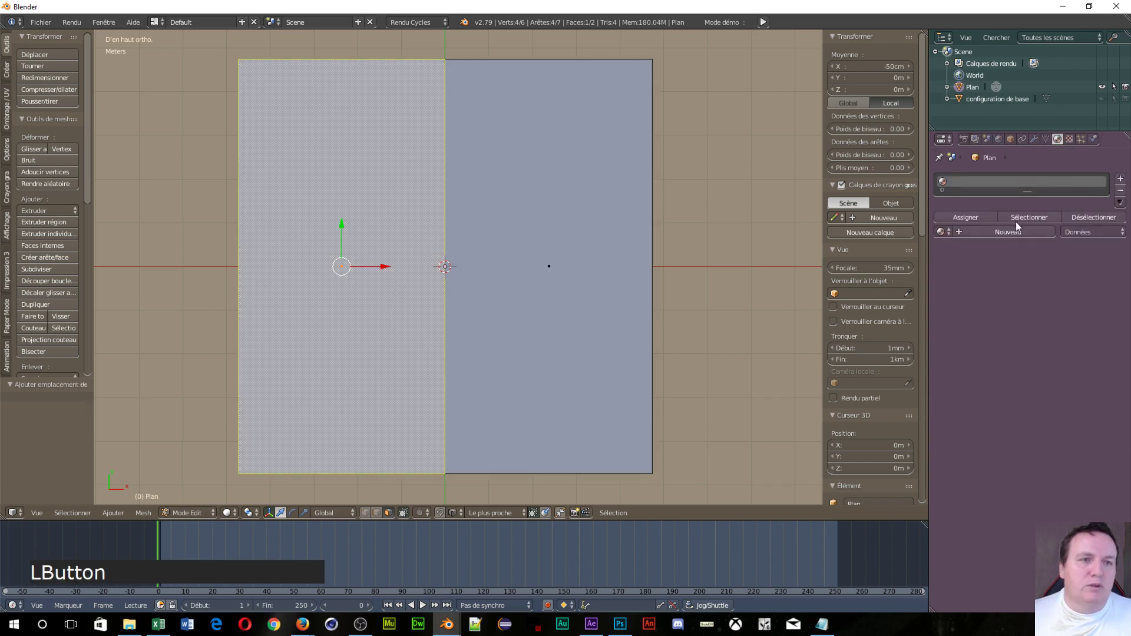
pyautogui.click(970, 232)
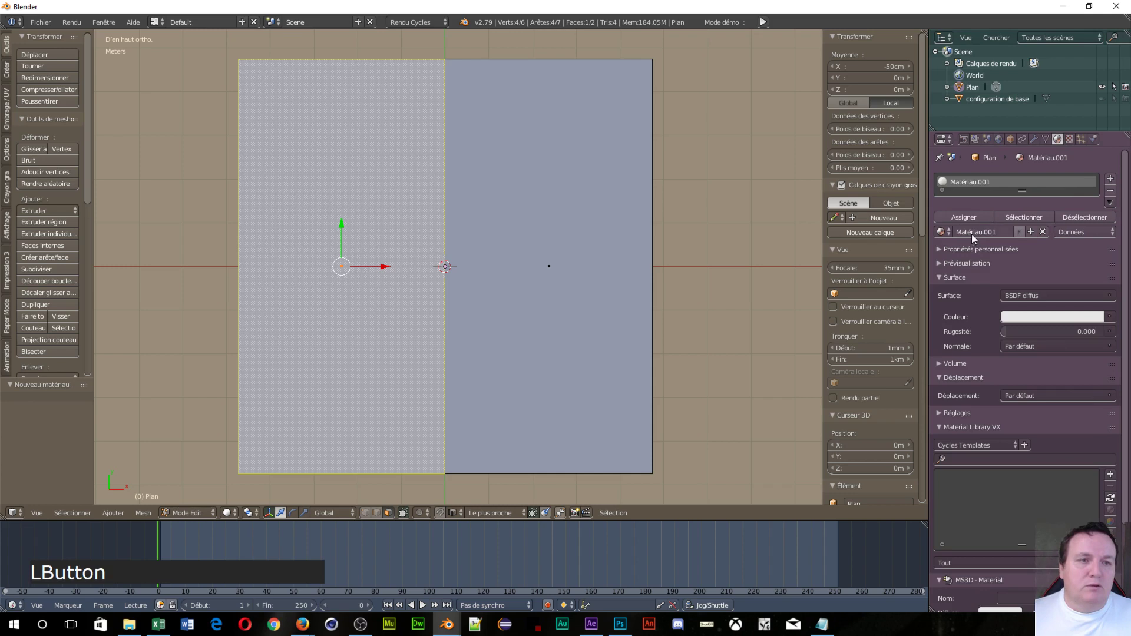
pyautogui.click(1008, 231)
pyautogui.write('gra')
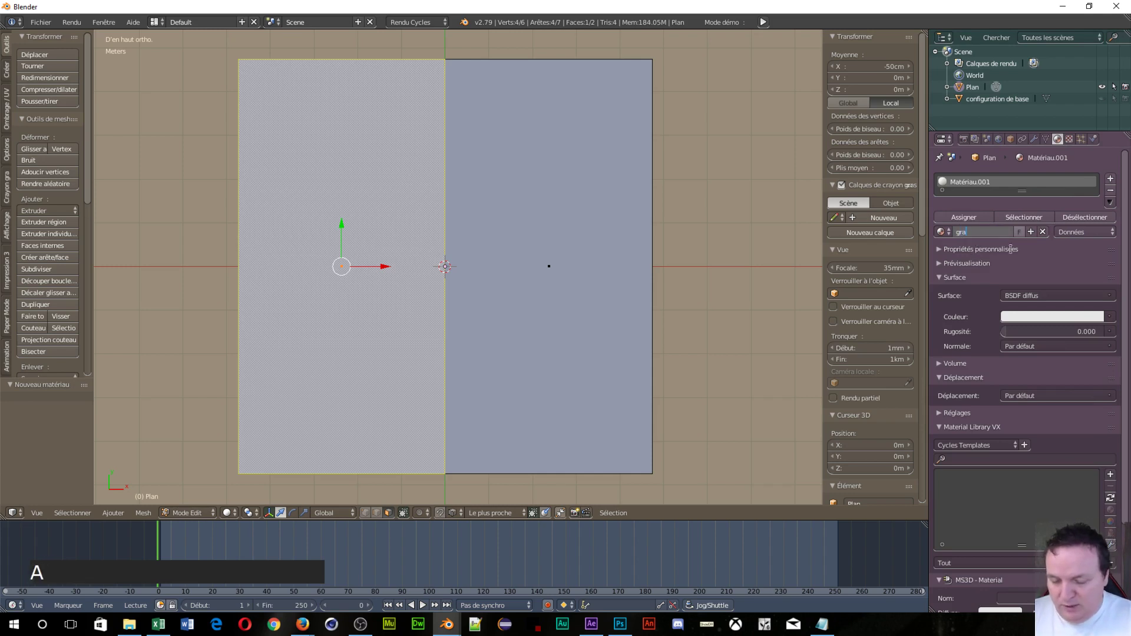
pyautogui.write('vier non ')
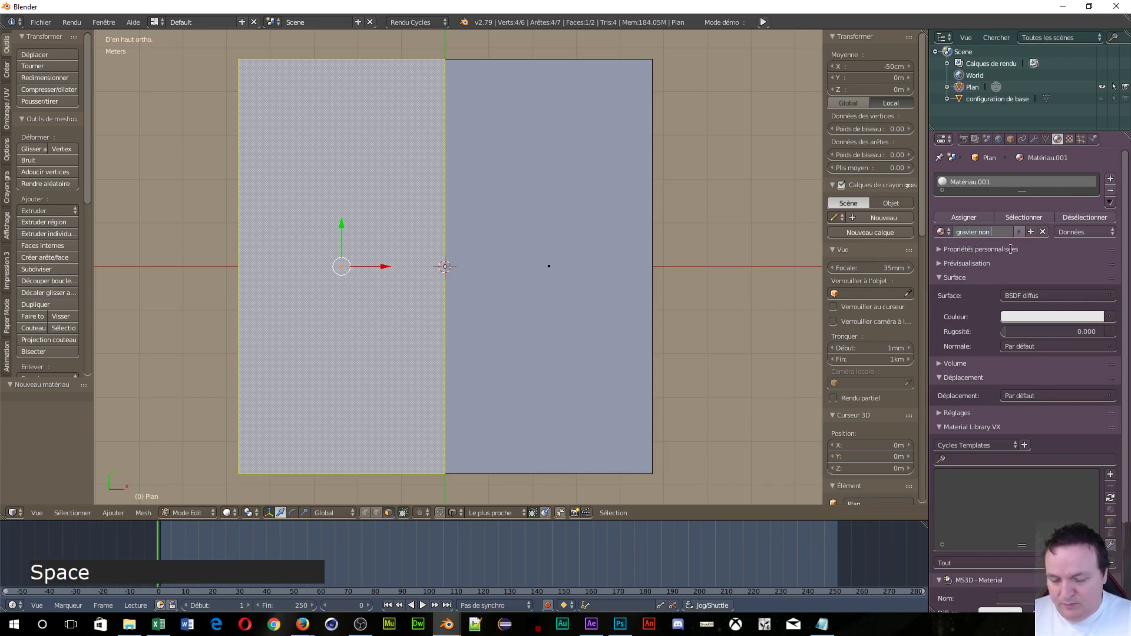
pyautogui.write('seamless')
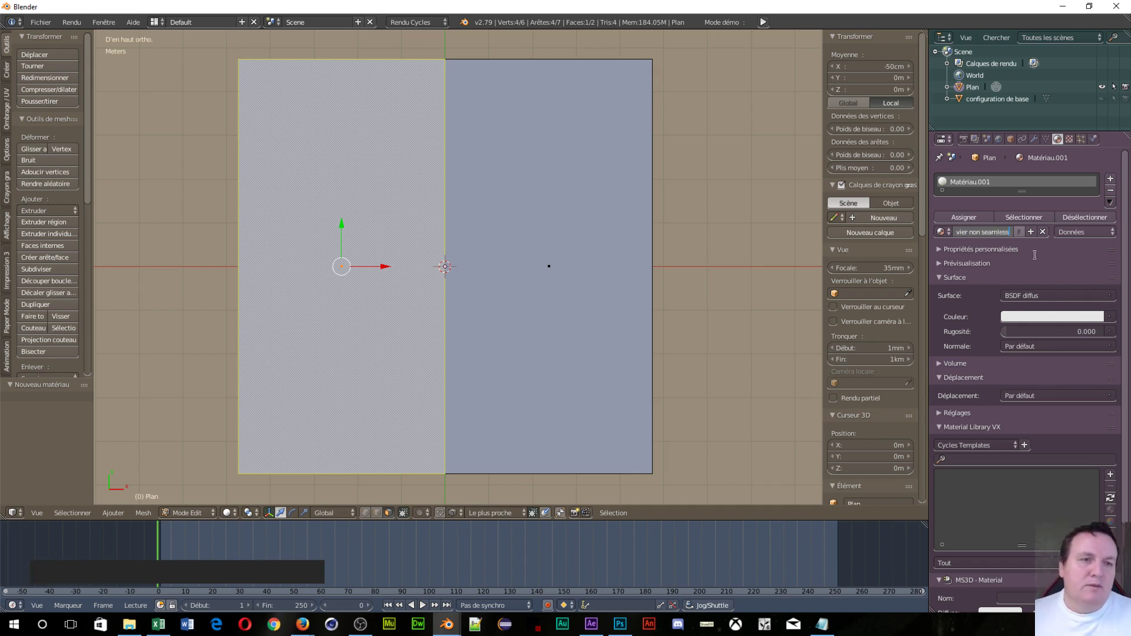
pyautogui.click(1035, 254)
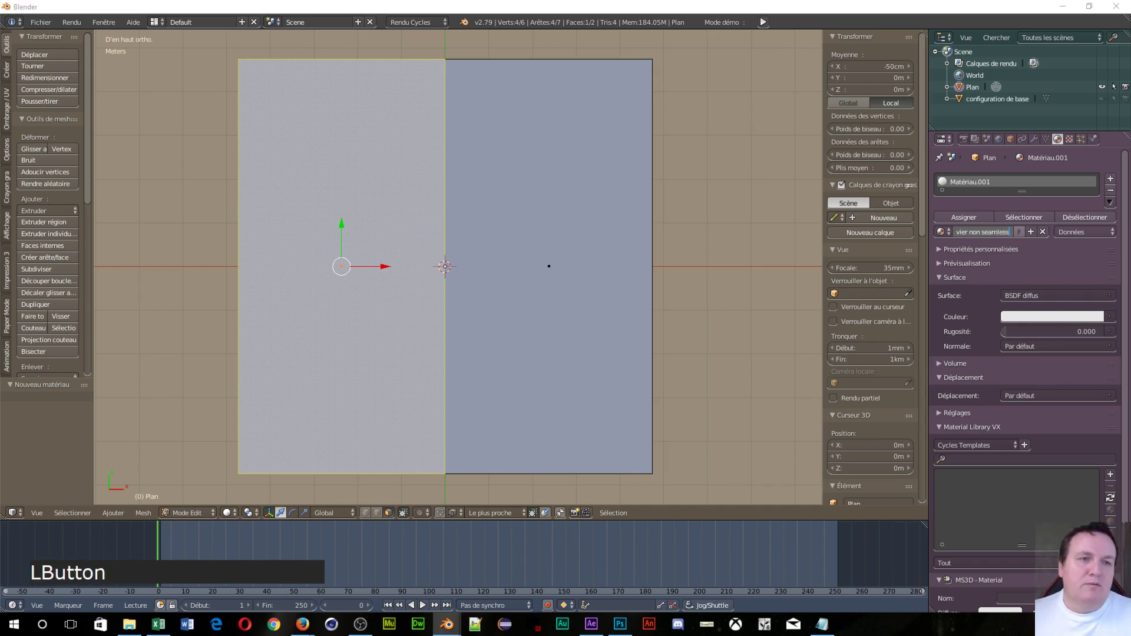
pyautogui.click(1092, 236)
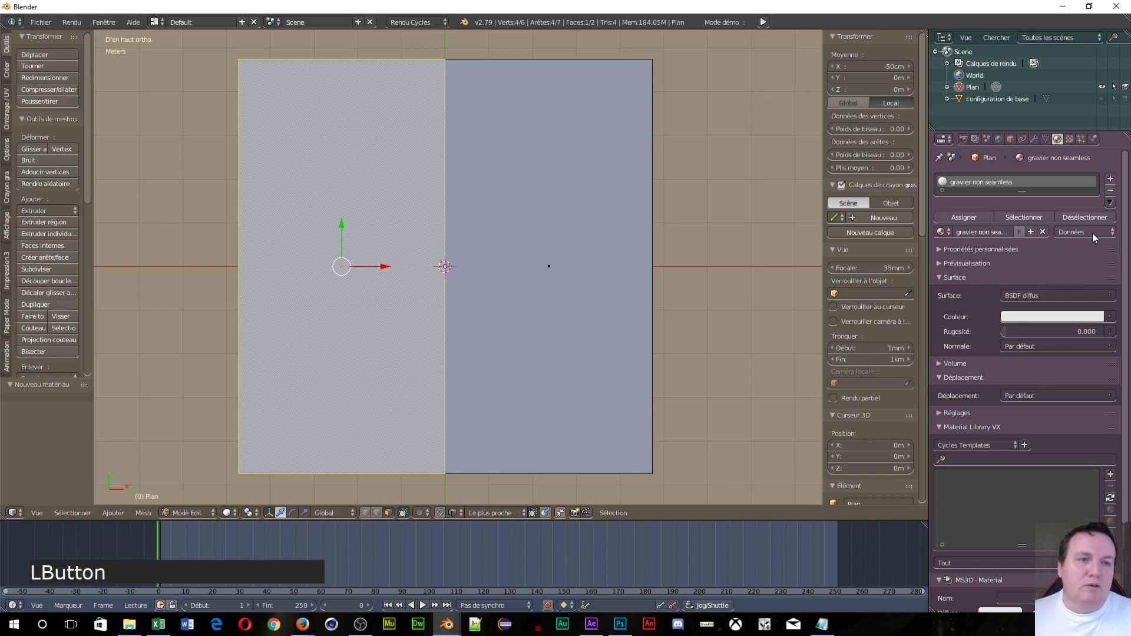
# Step: Add a second material slot to the plane and create a new material in it
pyautogui.click(1109, 178)
pyautogui.click(978, 257)
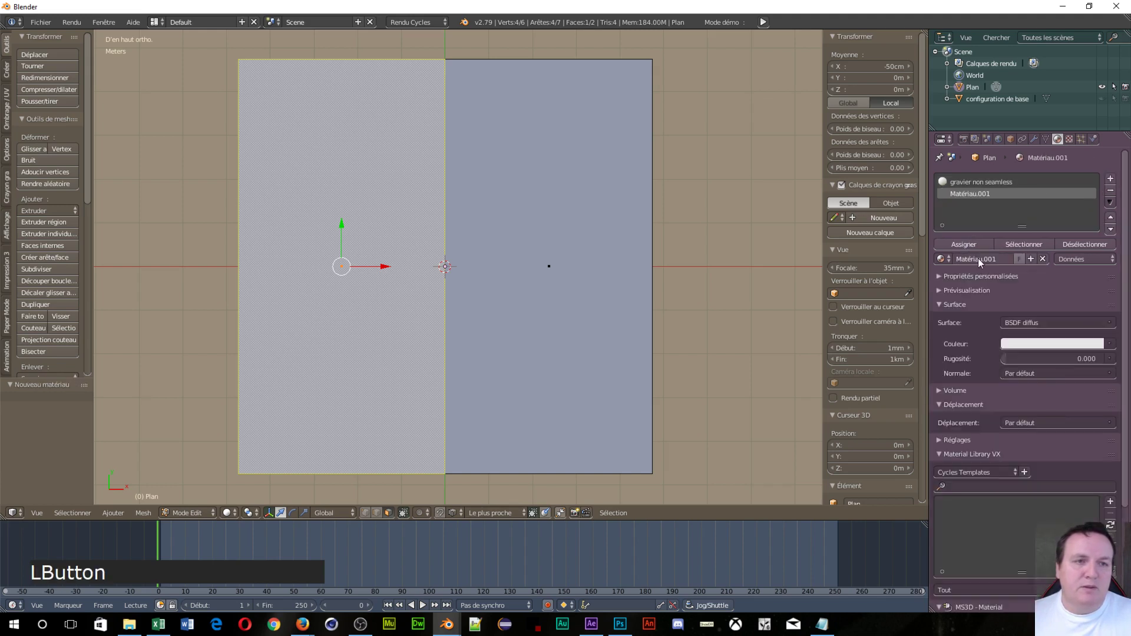
pyautogui.press('a')
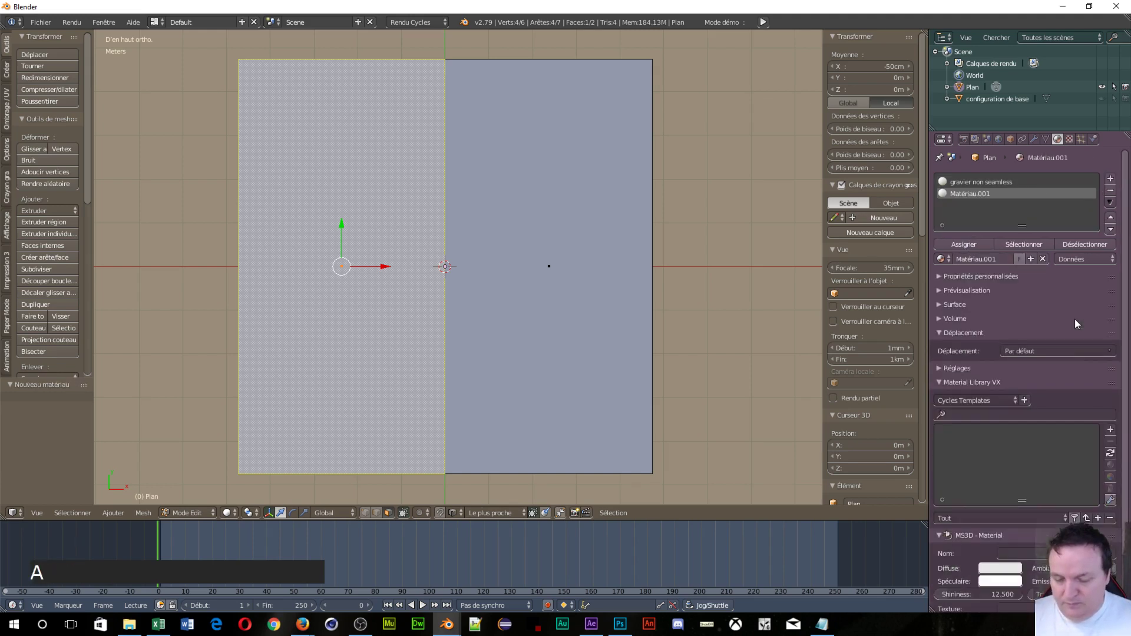
pyautogui.press('space')
pyautogui.write('seam')
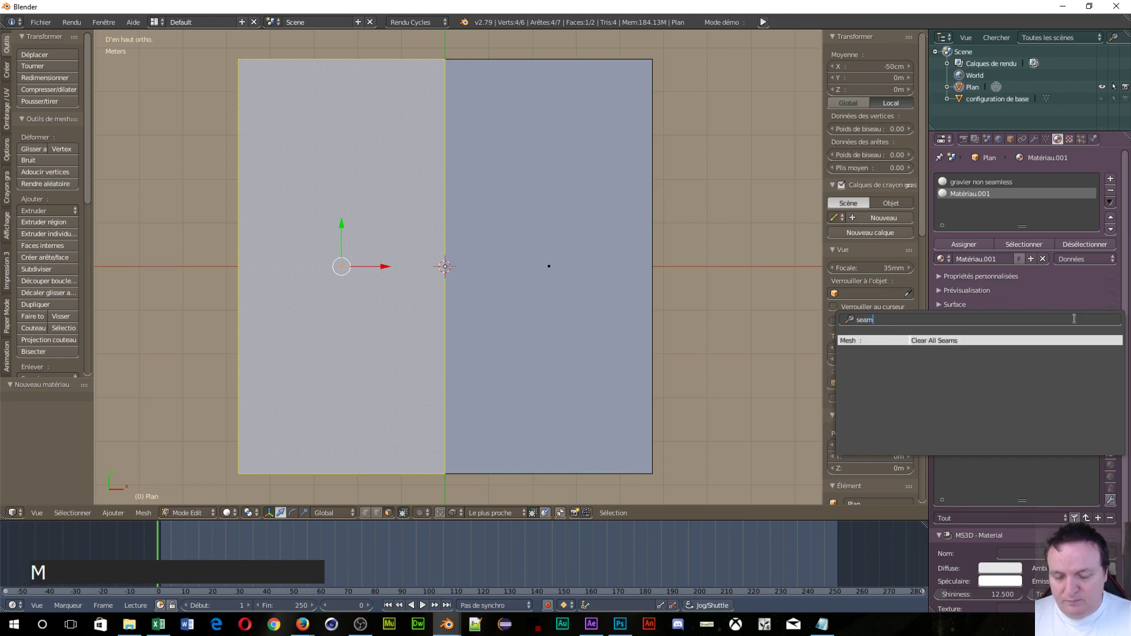
pyautogui.write('less')
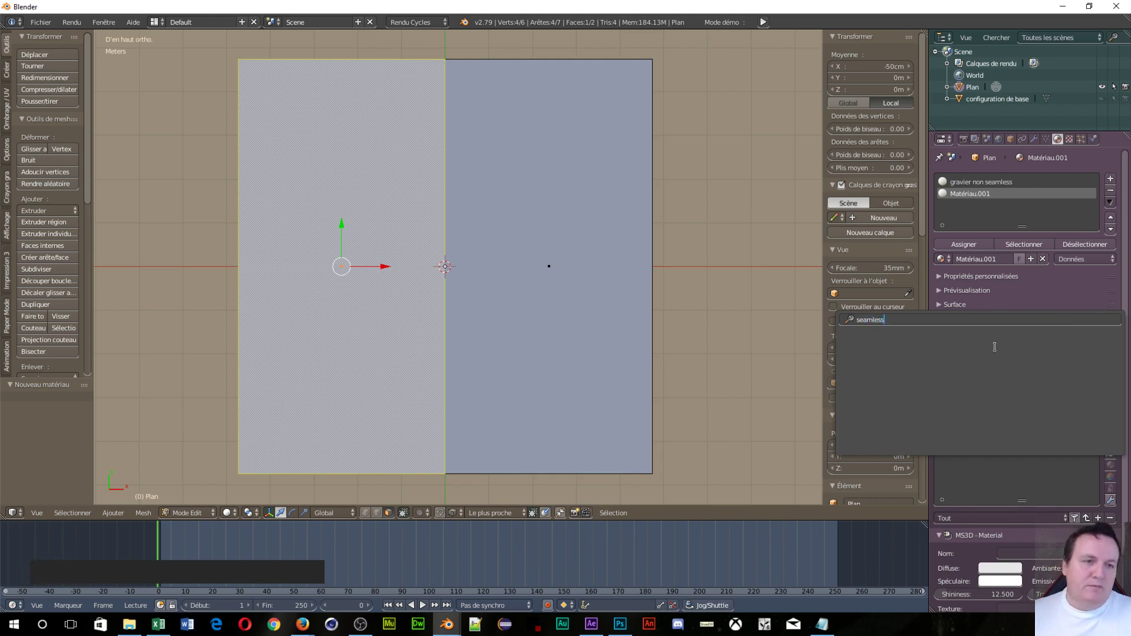
pyautogui.click(1055, 301)
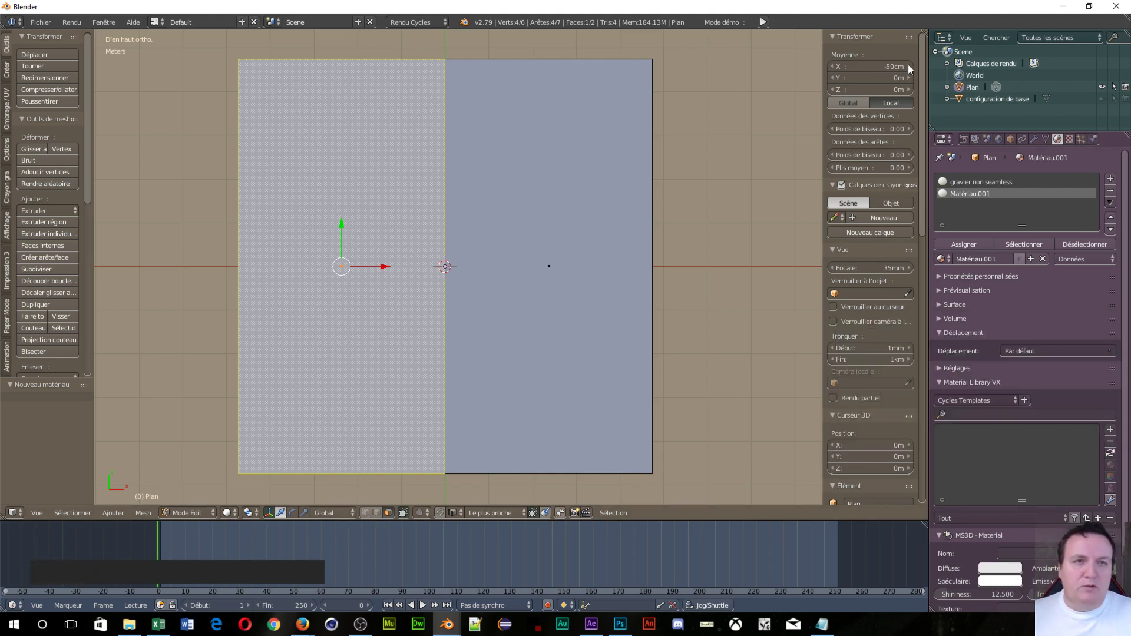
# Step: Split the 3D view into two side-by-side areas and rename the second material "Gravier seamless"
pyautogui.moveTo(927, 32); pyautogui.dragTo(517, 90)
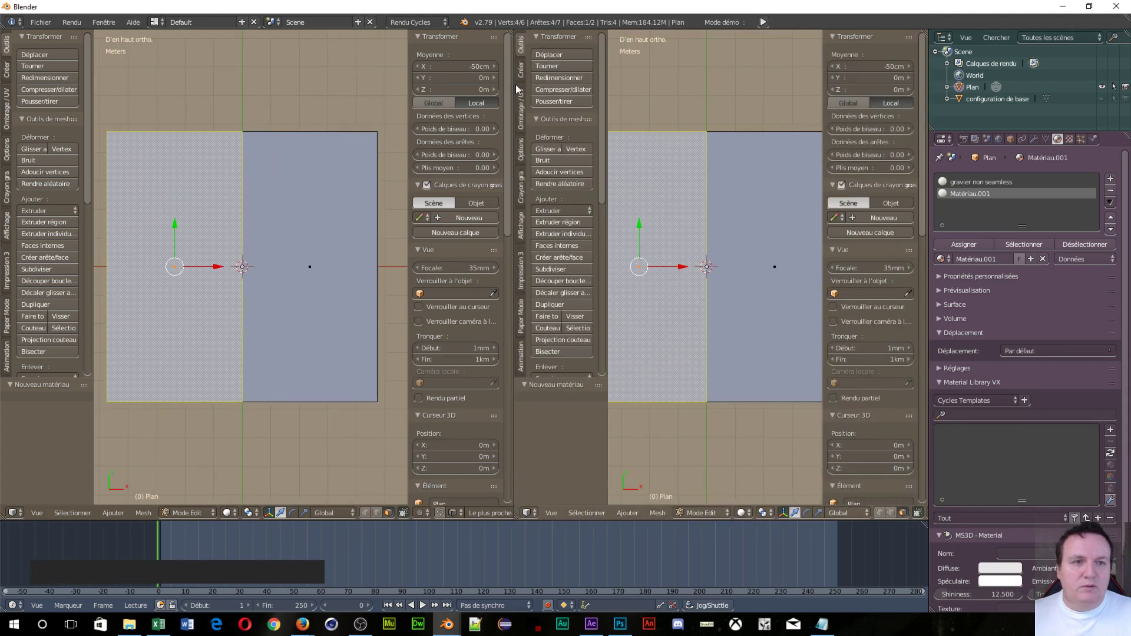
pyautogui.click(991, 259)
pyautogui.write('Gra')
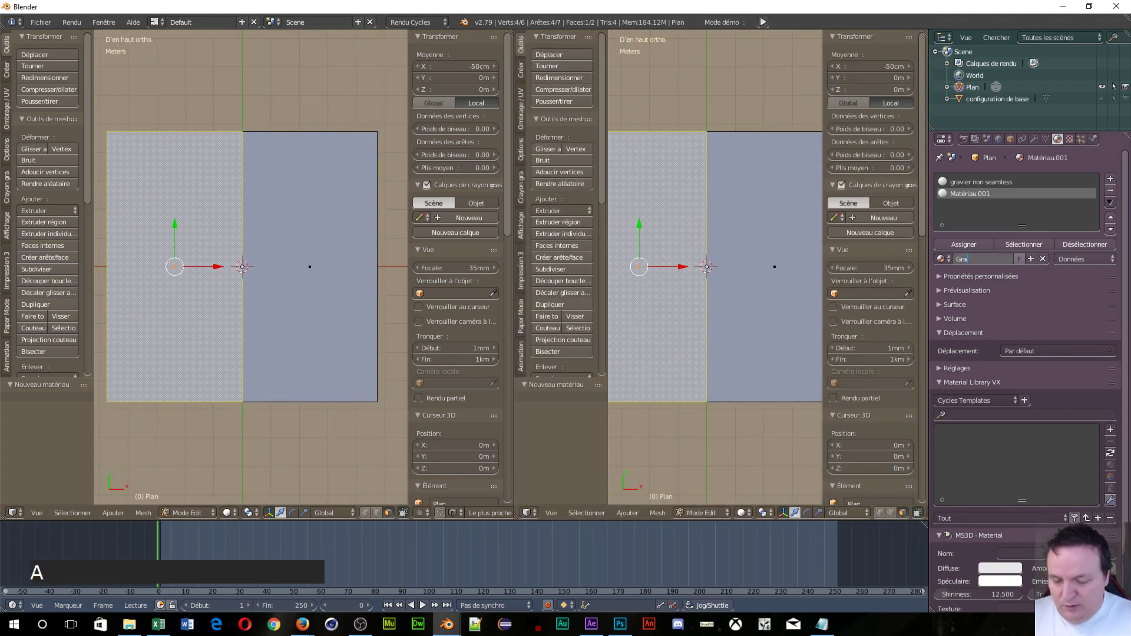
pyautogui.write('vier seam')
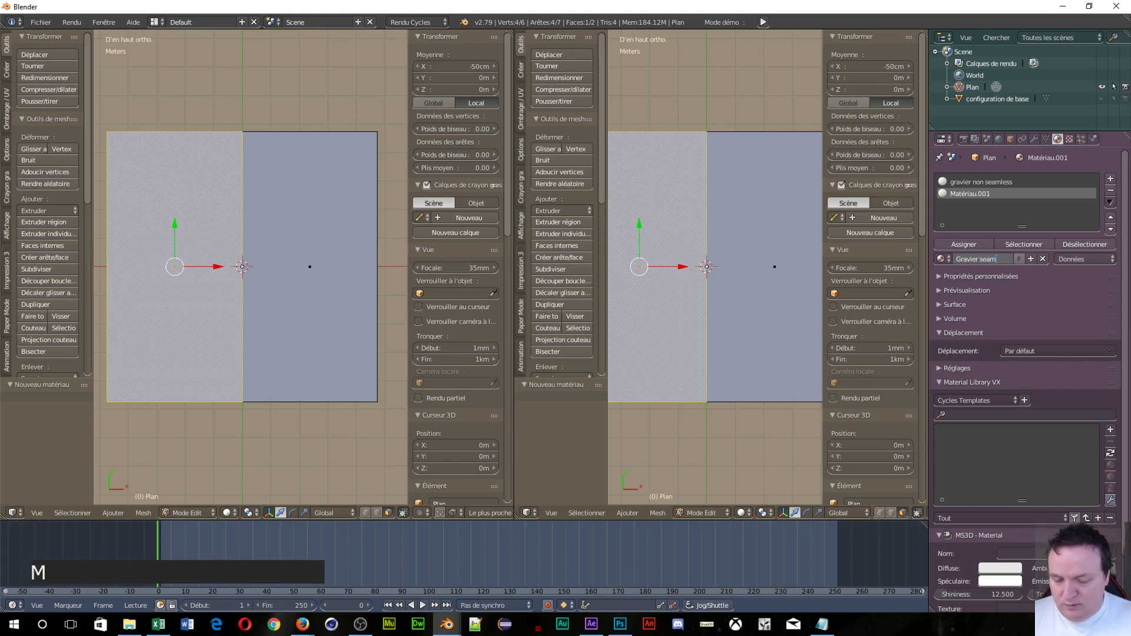
pyautogui.write('less')
pyautogui.press('Return')
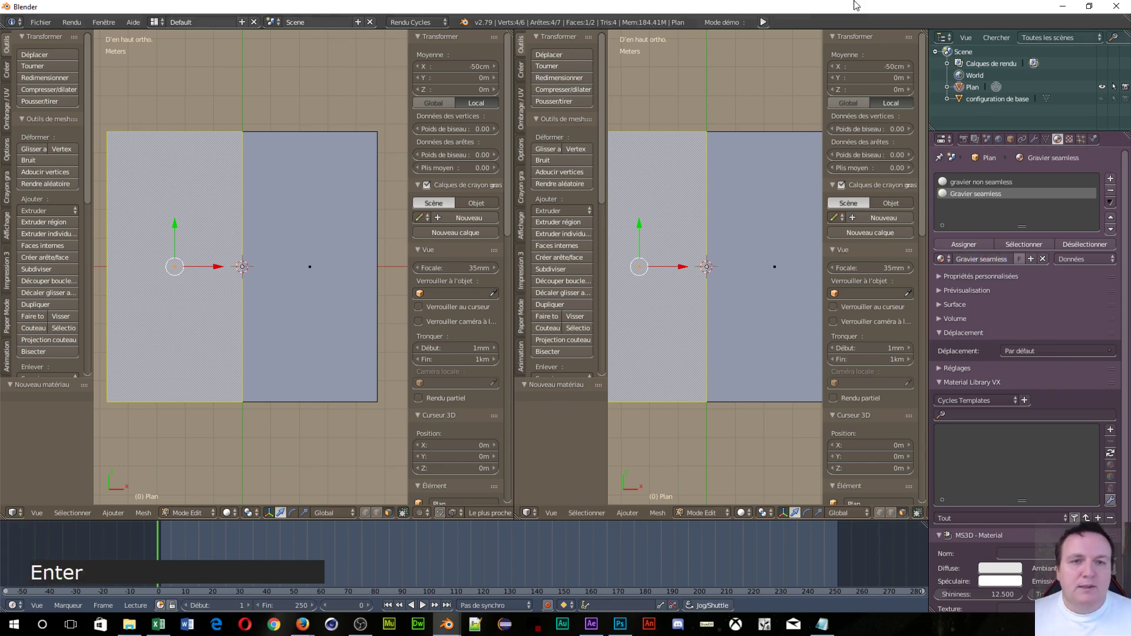
# Step: Assign Gravier seamless to the plane's negative-X face and gravier non seamless to the positive-X face
pyautogui.click(978, 246)
pyautogui.rightClick(782, 276)
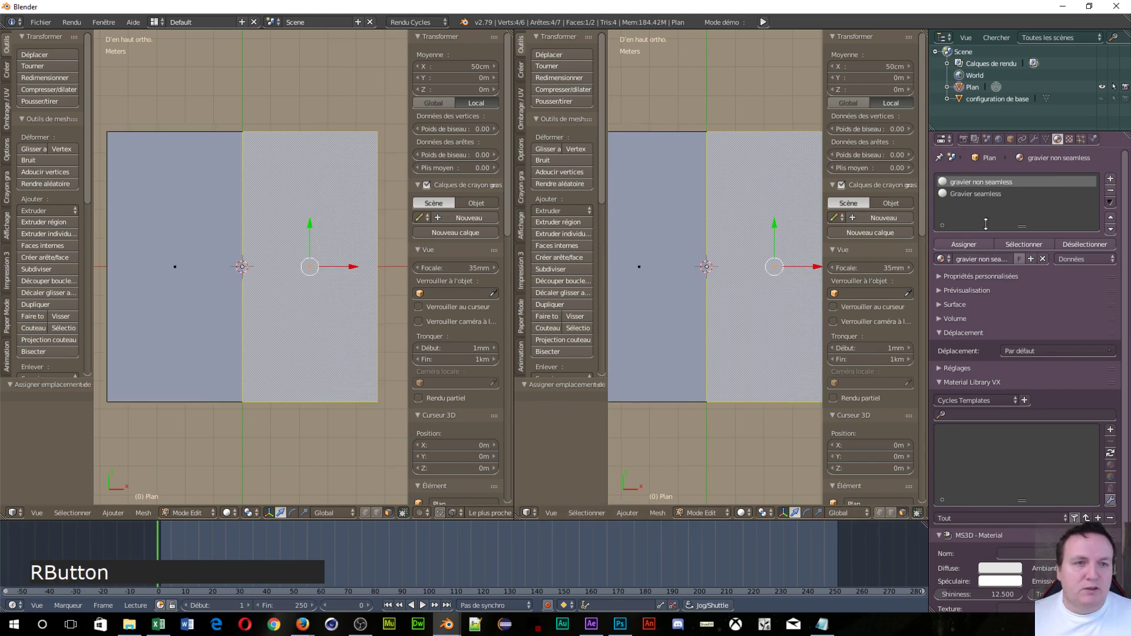
pyautogui.click(977, 246)
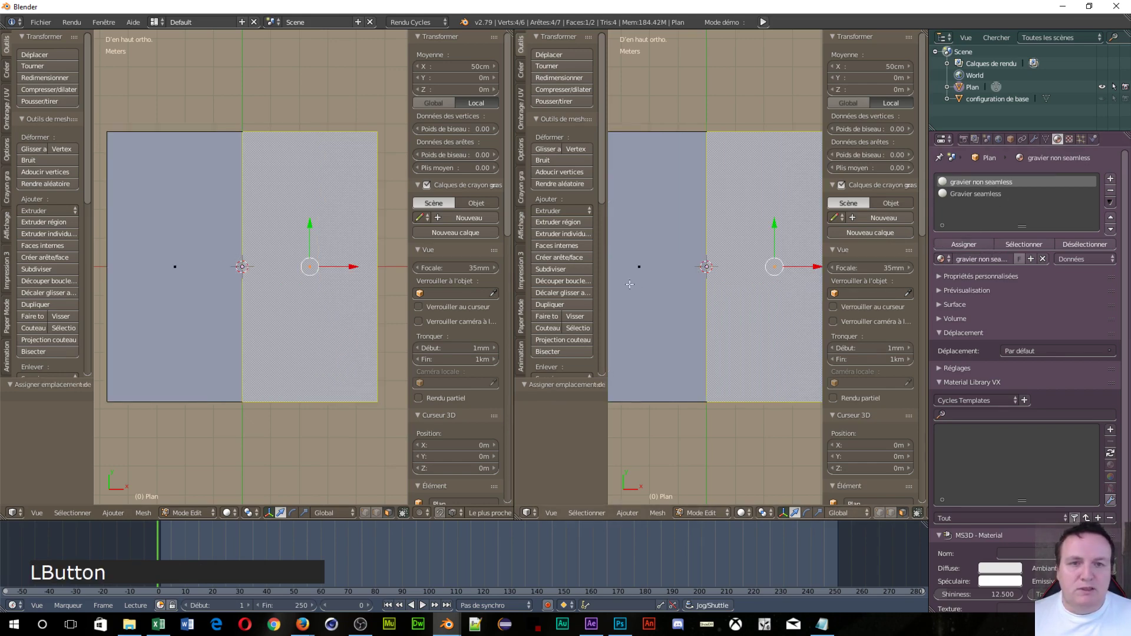
# Step: Open the Gravier seamless material in a node editor in the second viewport area and delete its Diffuse BSDF node
pyautogui.rightClick(668, 268)
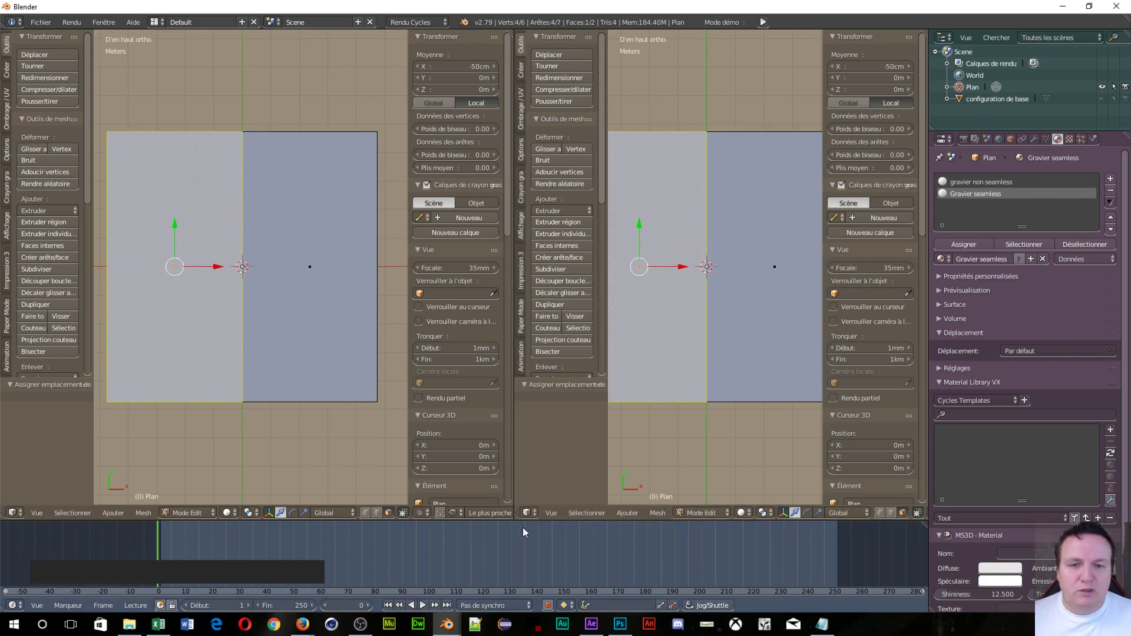
pyautogui.click(529, 513)
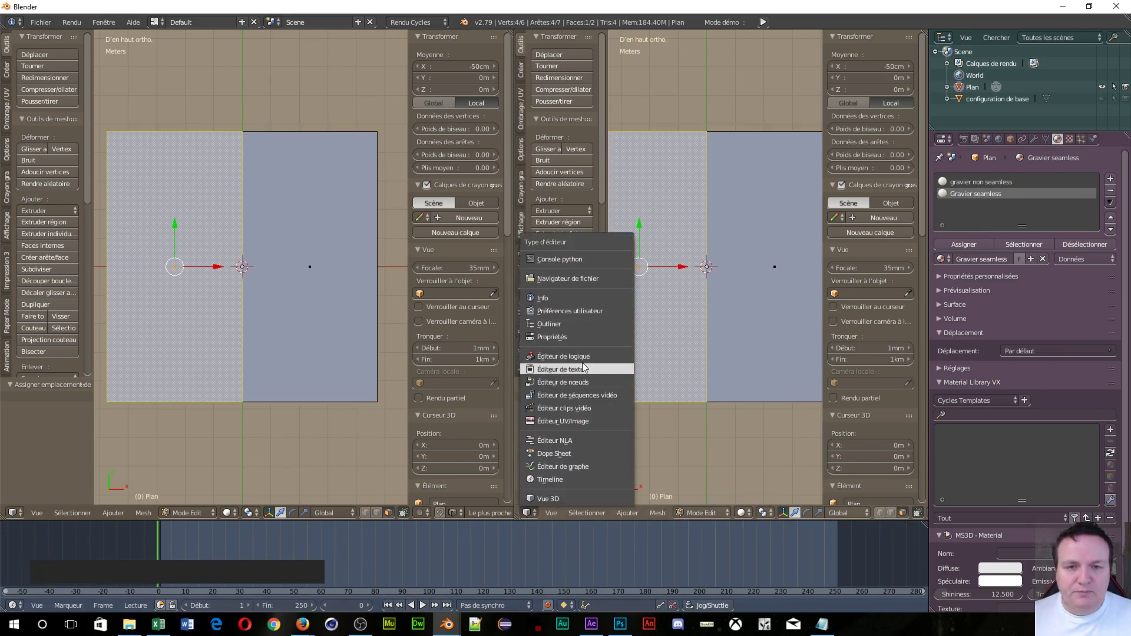
pyautogui.click(585, 383)
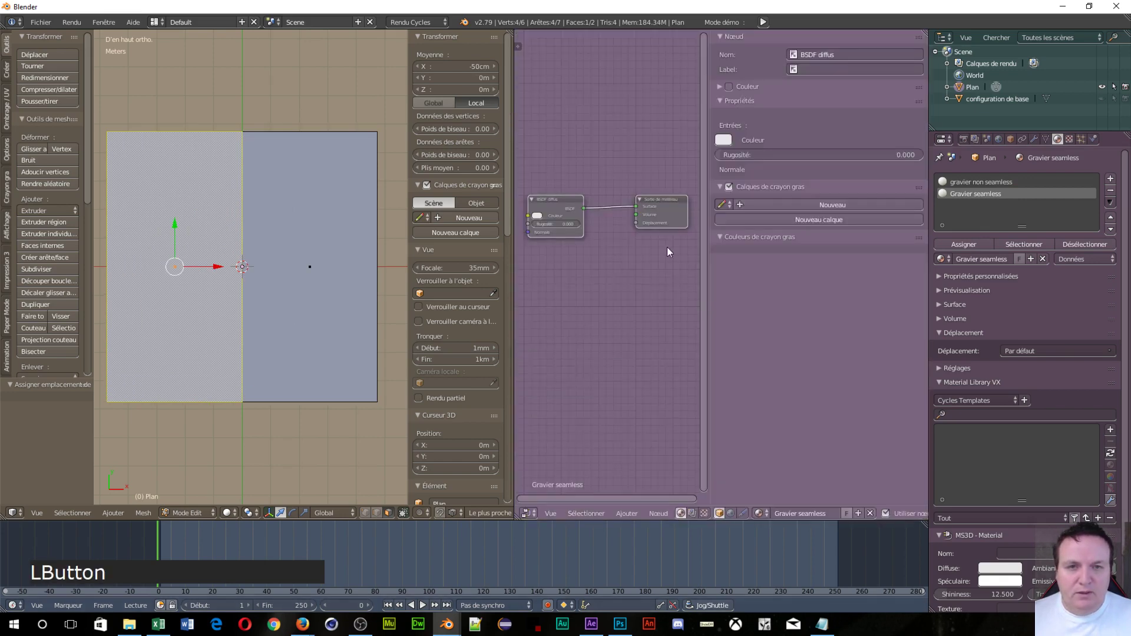
pyautogui.press('n')
pyautogui.moveTo(658, 281); pyautogui.dragTo(811, 238)
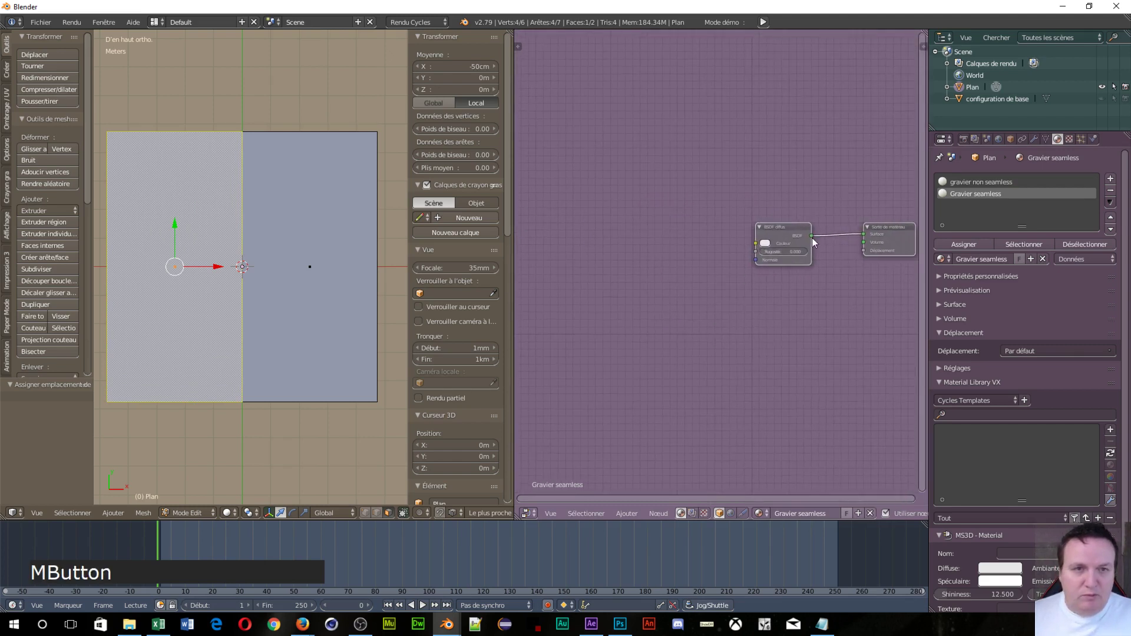
pyautogui.click(795, 244)
pyautogui.press('Delete')
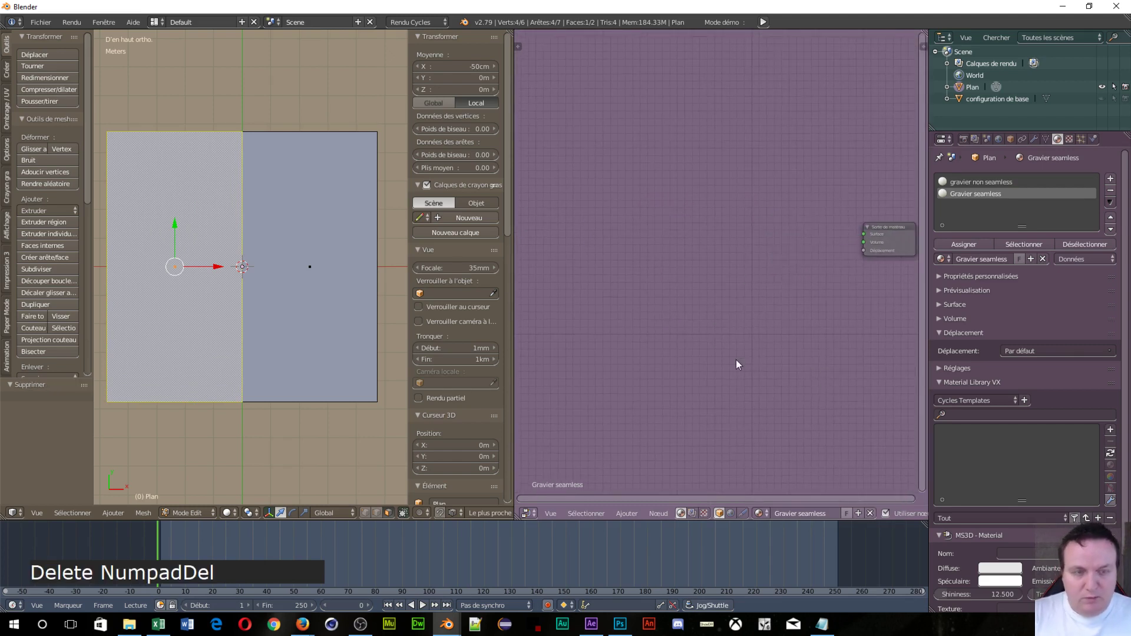
# Step: Add a Texture Coordinate node and a Mapping node to Gravier seamless, linking the UV output to the Mapping node's Vector input
pyautogui.hotkey('shift', 'a')
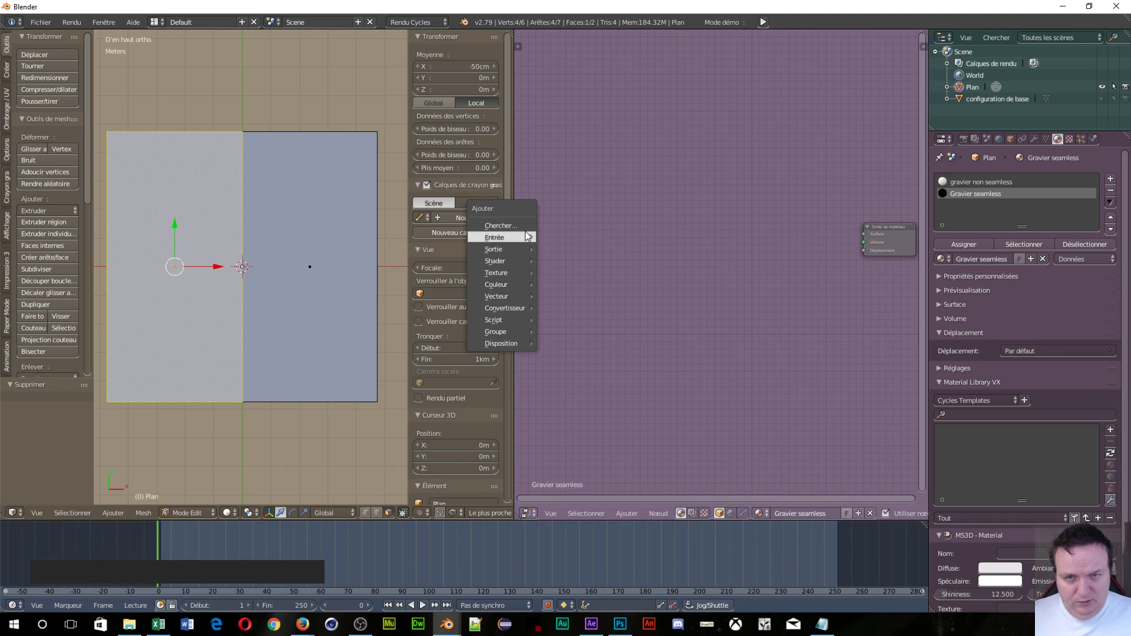
pyautogui.moveTo(498, 238)
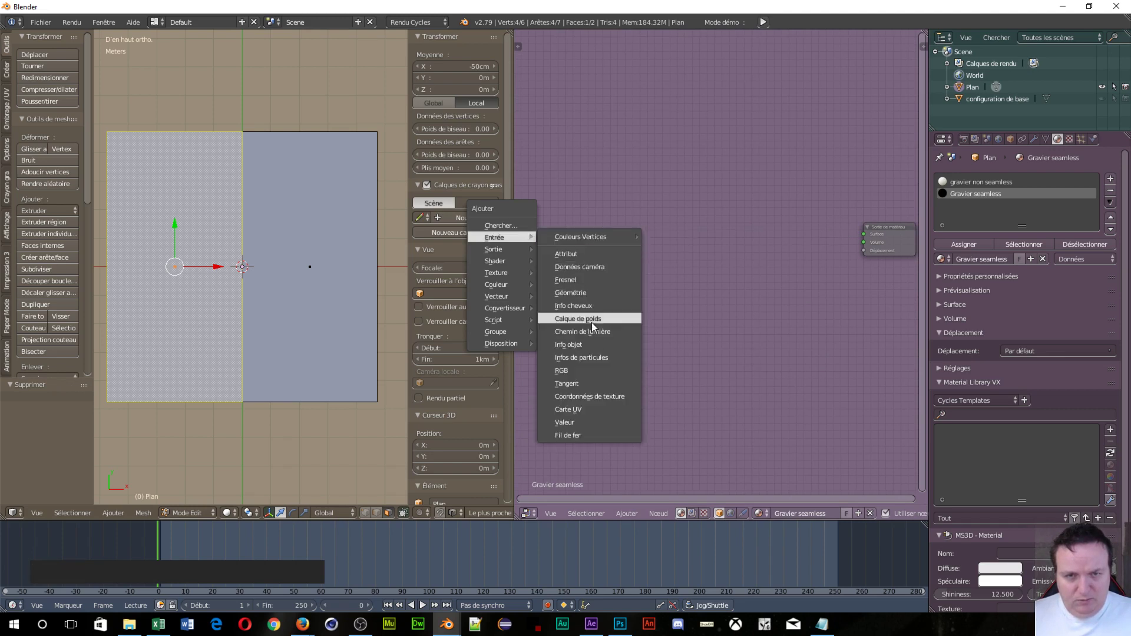
pyautogui.click(590, 396)
pyautogui.click(534, 187)
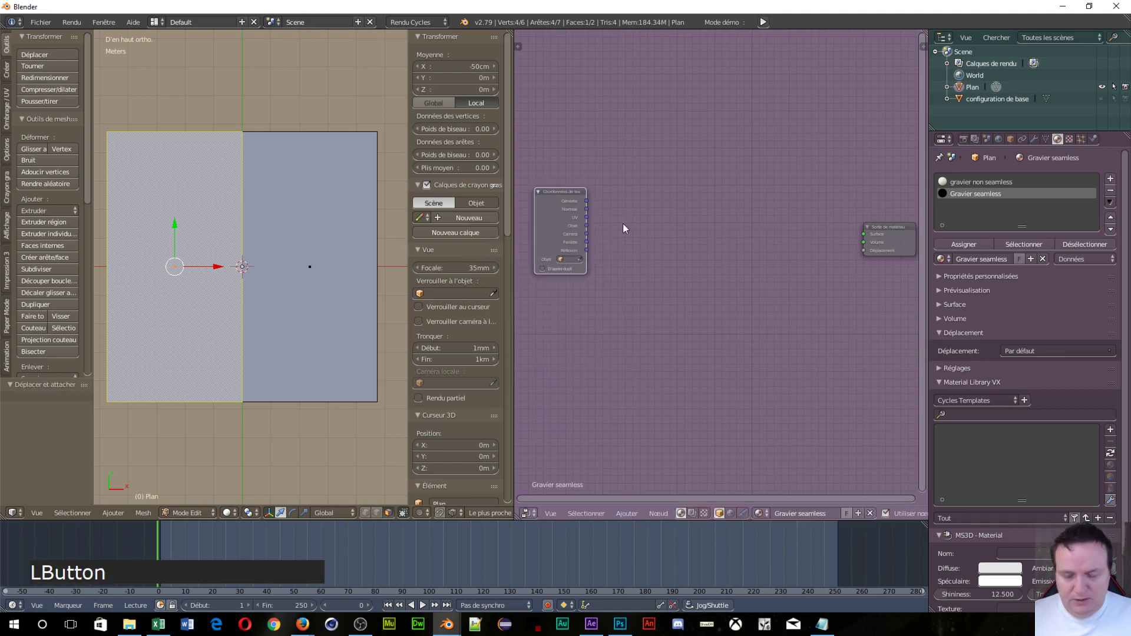
pyautogui.hotkey('shift', 'a')
pyautogui.moveTo(635, 225)
pyautogui.moveTo(636, 282)
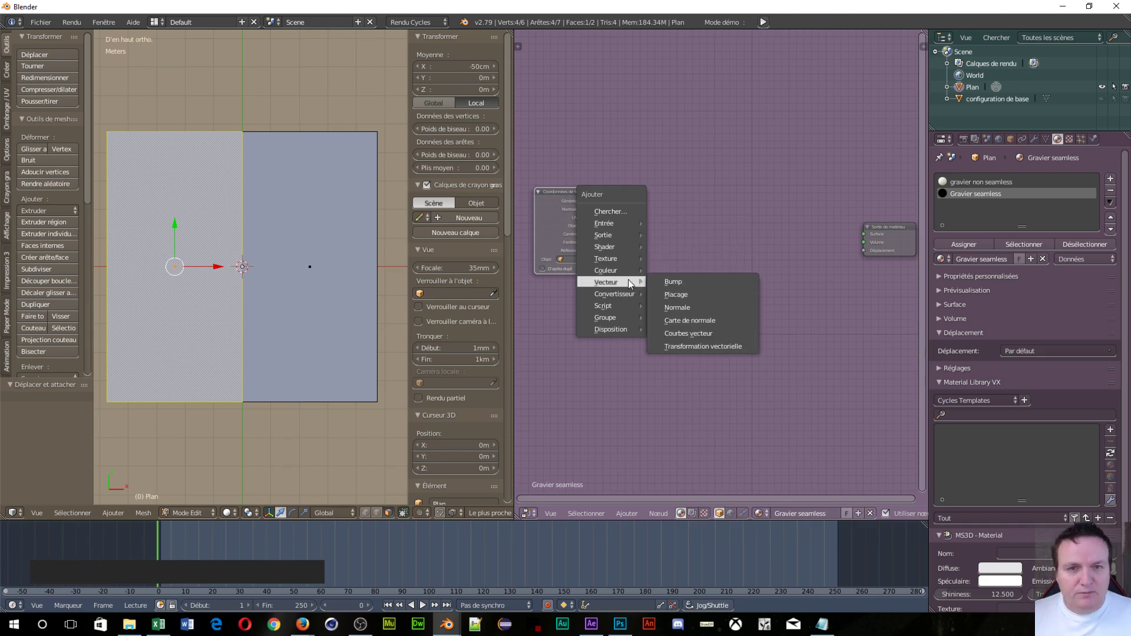
pyautogui.click(684, 295)
pyautogui.click(609, 175)
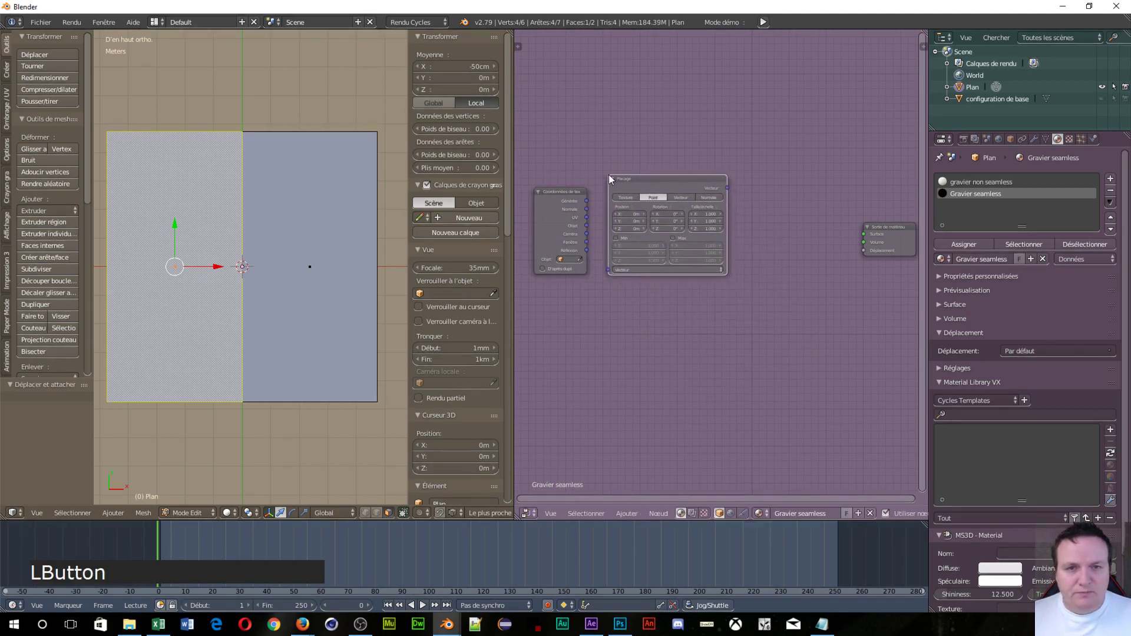
pyautogui.moveTo(588, 217); pyautogui.dragTo(608, 269)
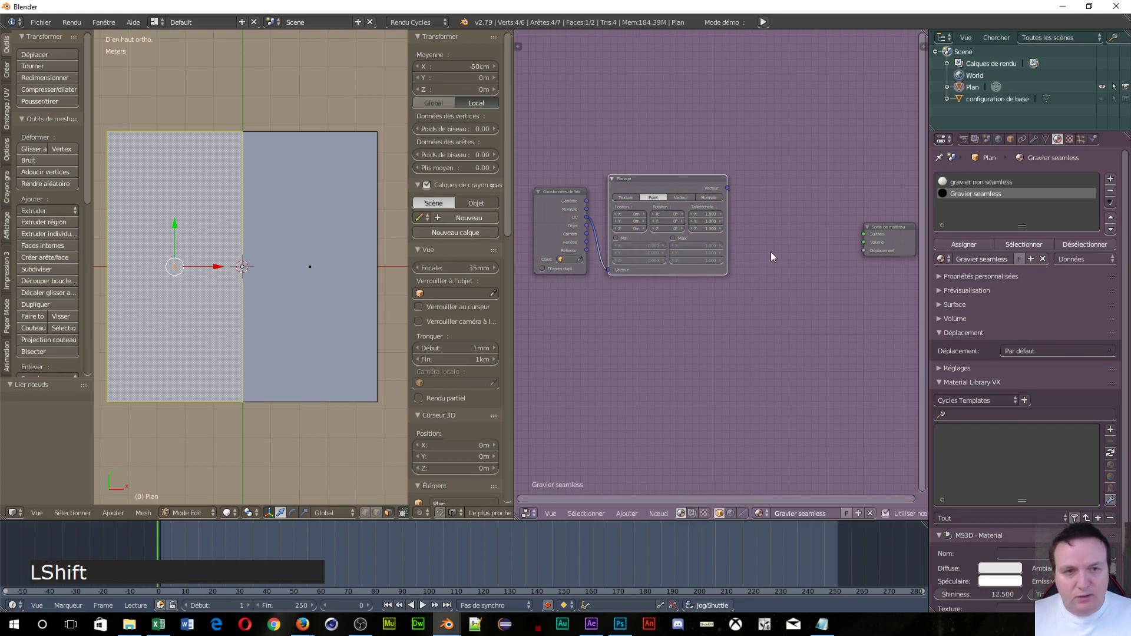
# Step: Maximize the node editor and move the Material Output node farther away from the Mapping node
pyautogui.scroll(-1, 771, 259)
pyautogui.moveTo(780, 330); pyautogui.dragTo(708, 338)
pyautogui.hotkey('shift', 'space')
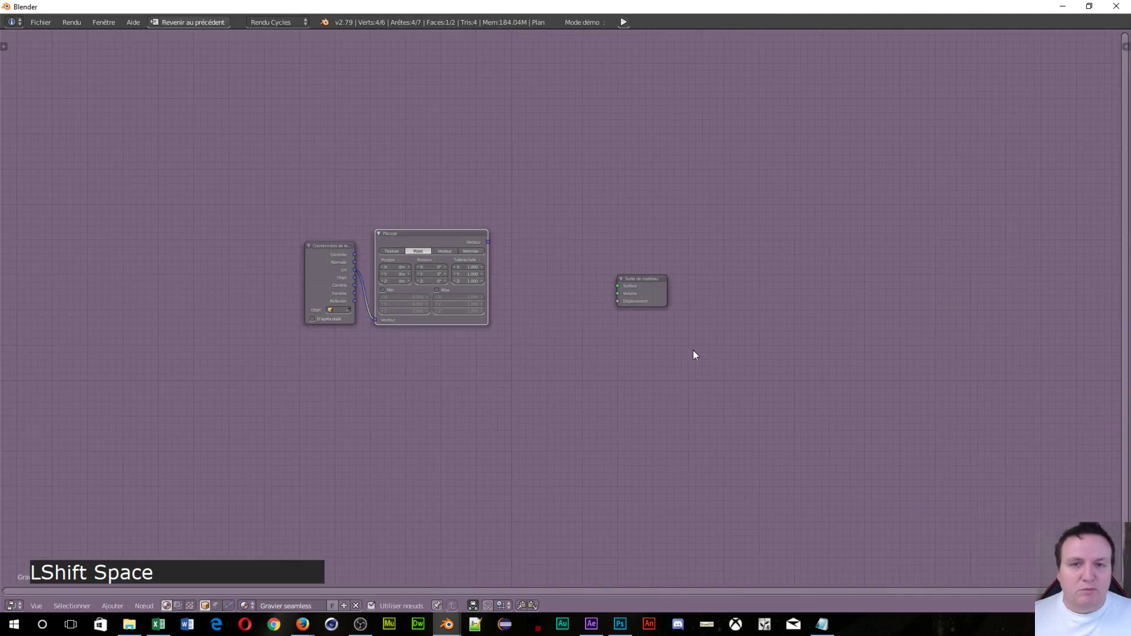
pyautogui.scroll(4, 521, 356)
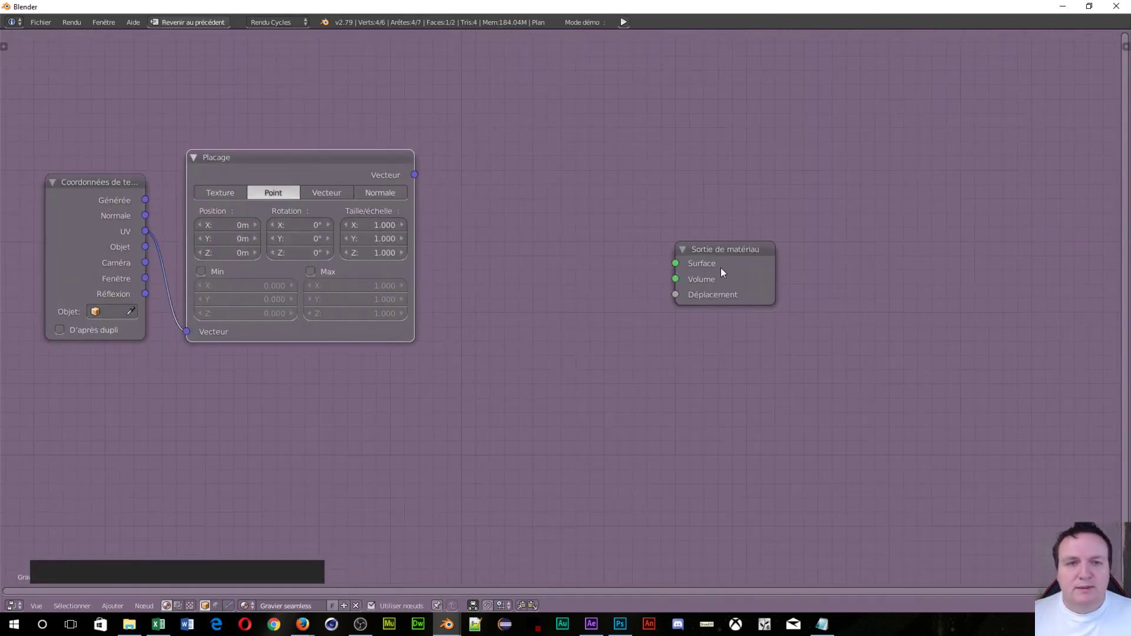
pyautogui.moveTo(720, 268); pyautogui.dragTo(990, 250)
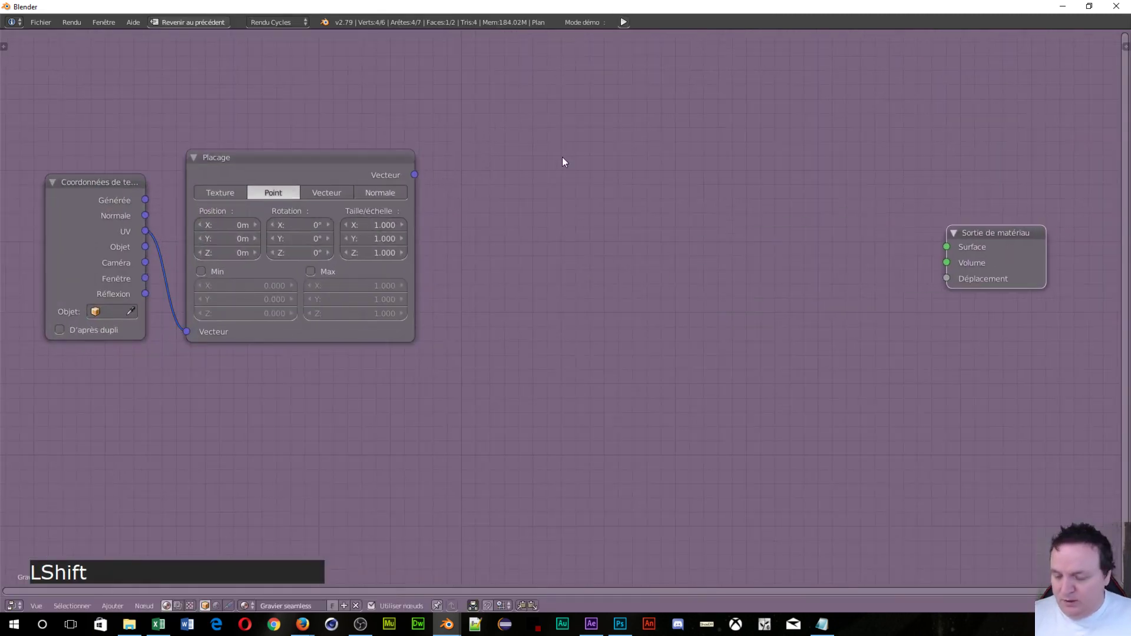
# Step: Add an Image Texture node beside the Mapping node and feed its Vector input from the Mapping output
pyautogui.hotkey('shift', 'a')
pyautogui.moveTo(541, 133)
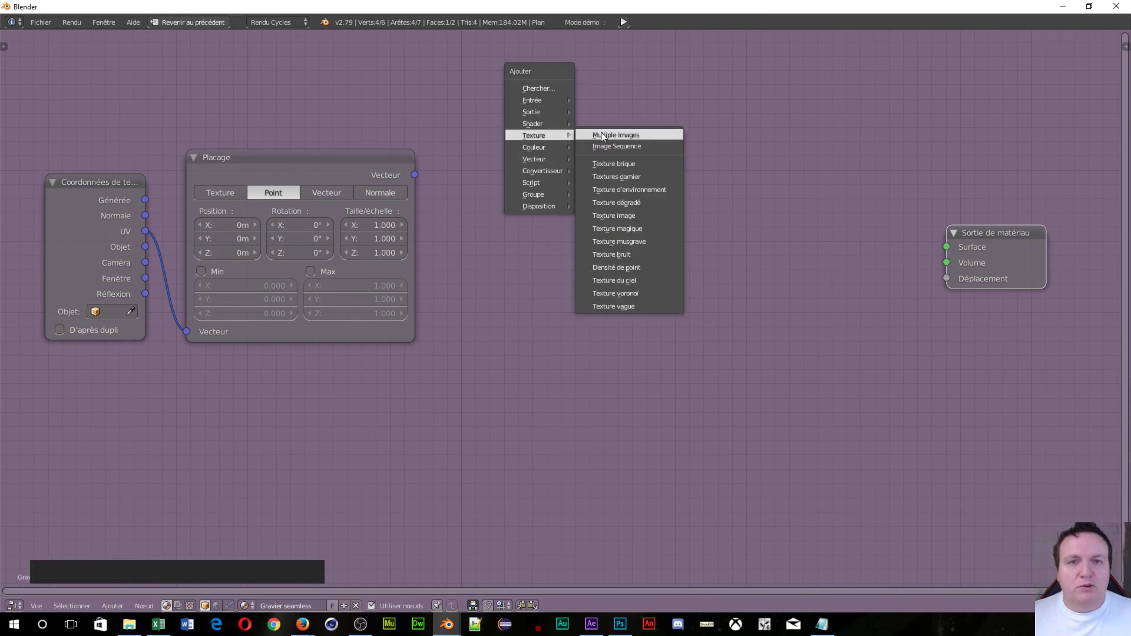
pyautogui.click(616, 216)
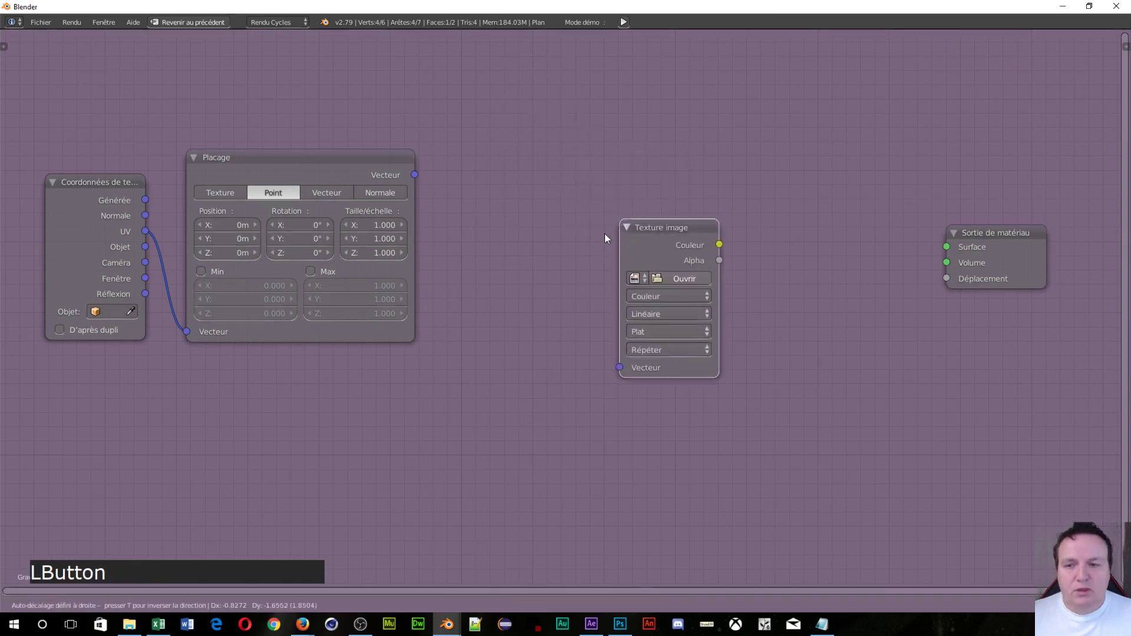
pyautogui.click(437, 125)
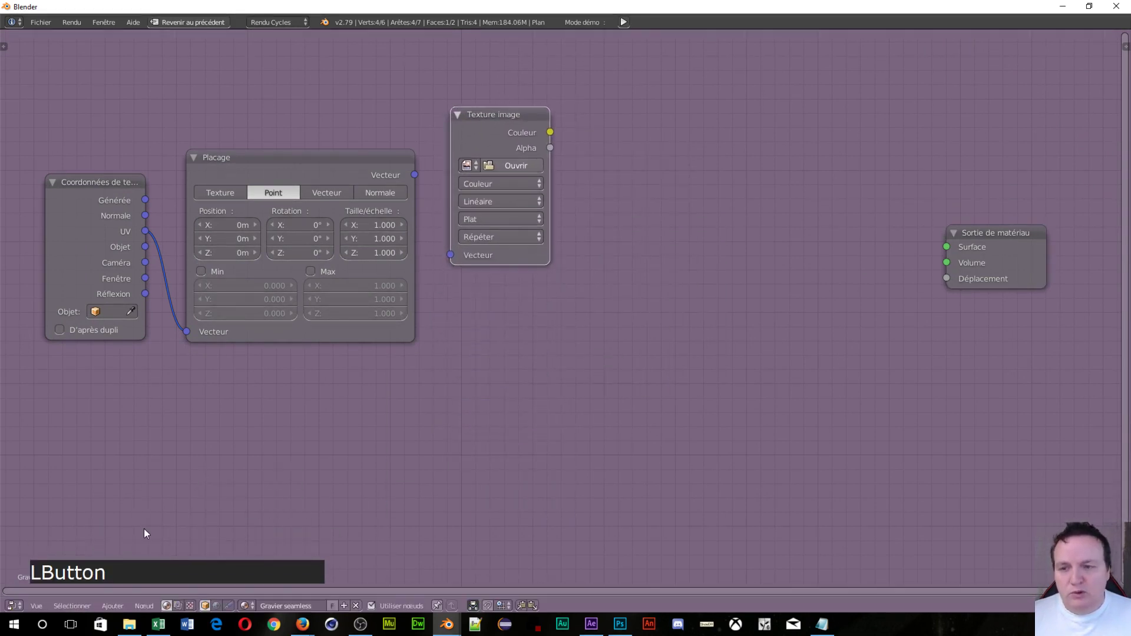
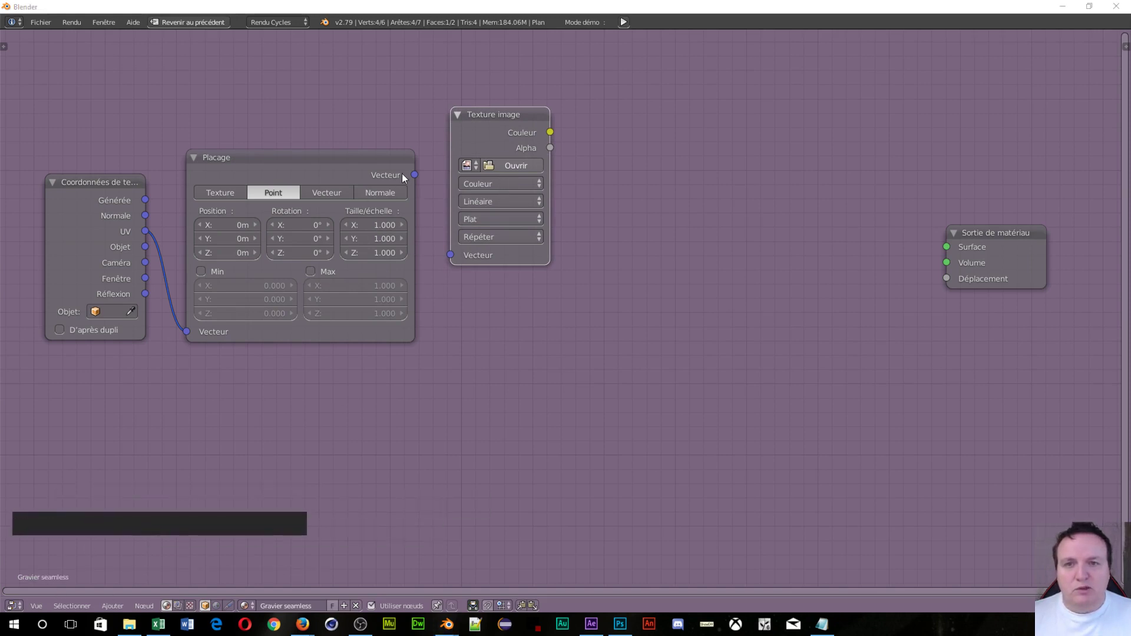
pyautogui.moveTo(414, 175); pyautogui.dragTo(416, 198)
pyautogui.moveTo(455, 278); pyautogui.dragTo(451, 260)
# Step: Add a second Image Texture node below the first and feed its Vector input from the Mapping output
pyautogui.hotkey('shift', 'a')
pyautogui.moveTo(475, 432)
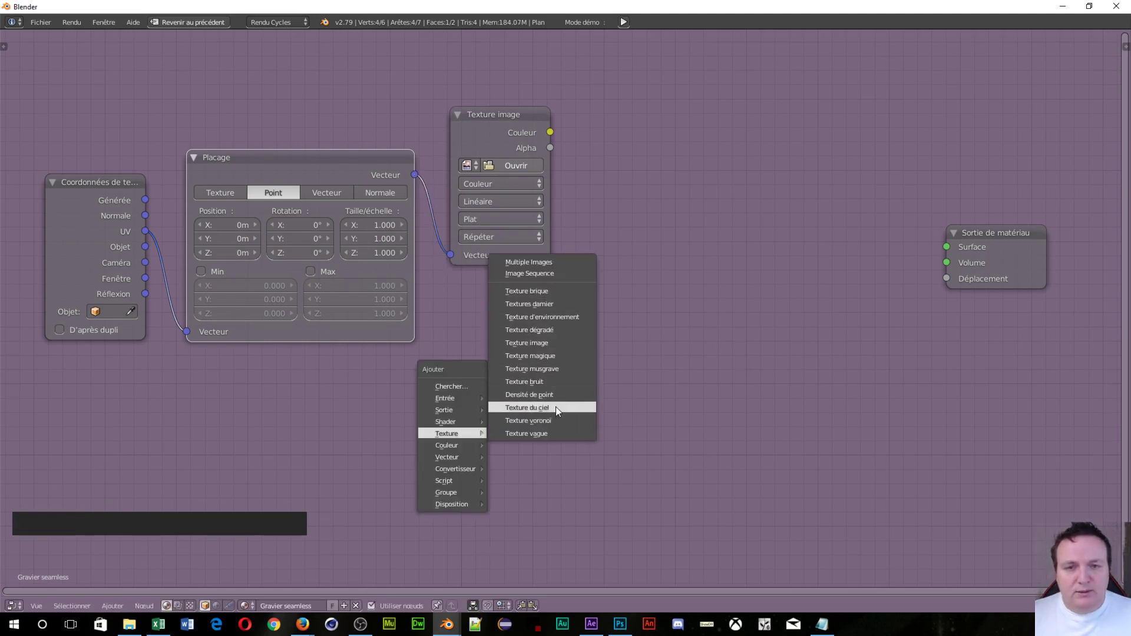
pyautogui.click(554, 344)
pyautogui.click(474, 336)
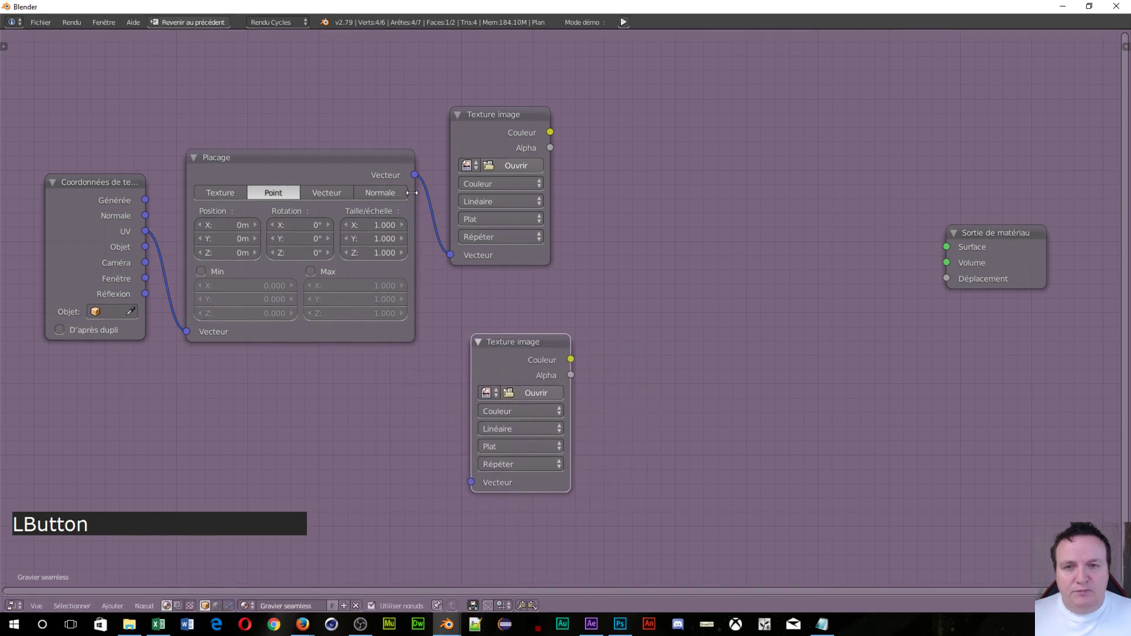
pyautogui.moveTo(415, 174); pyautogui.dragTo(470, 483)
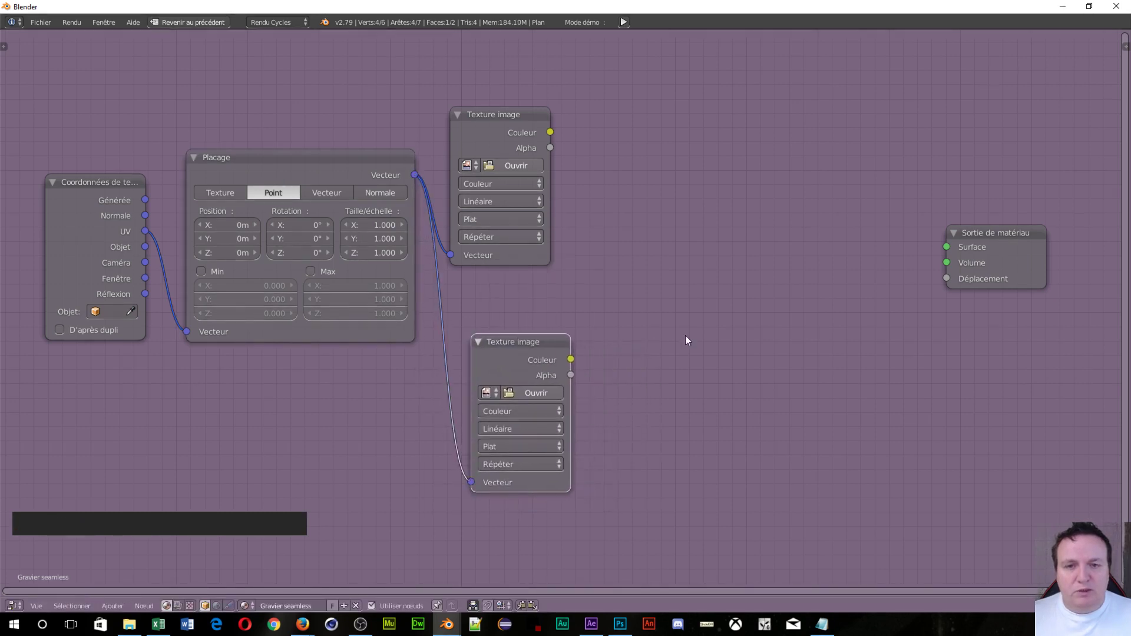
# Step: Load gravier seamless_norm.jpg from the Gravier folder into the lower Image Texture node
pyautogui.click(548, 392)
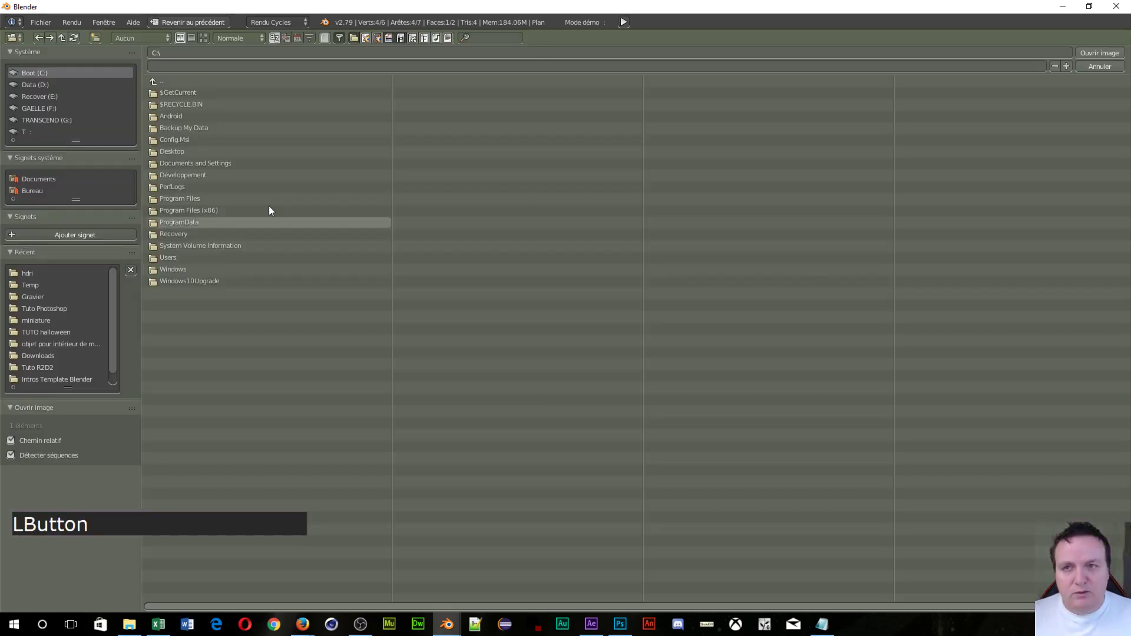
pyautogui.click(34, 296)
pyautogui.click(203, 106)
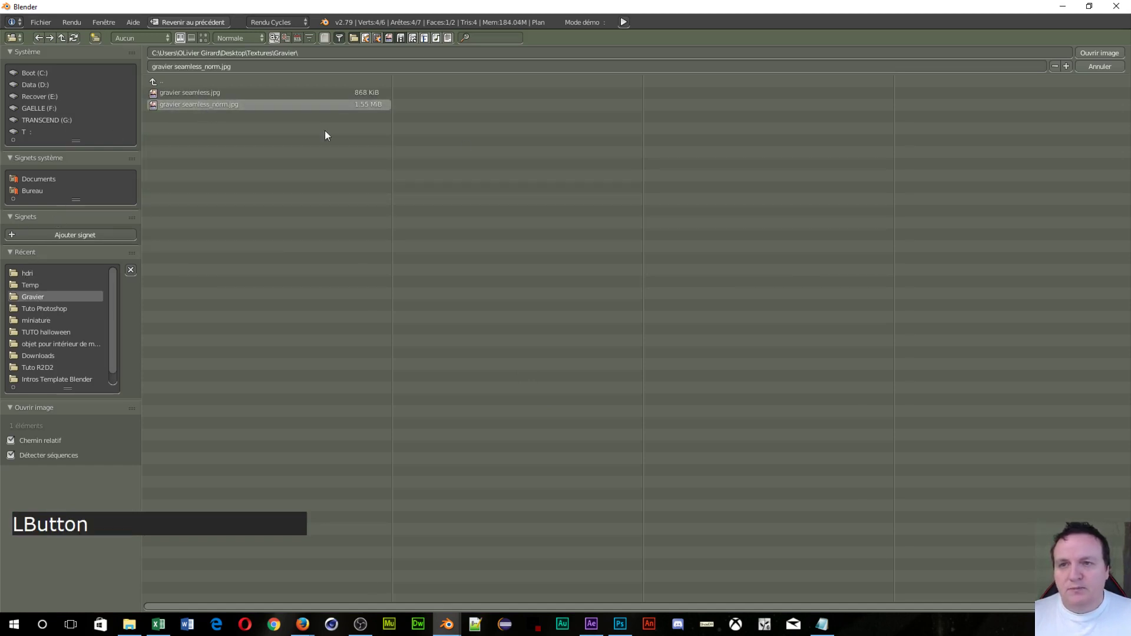
pyautogui.click(1078, 53)
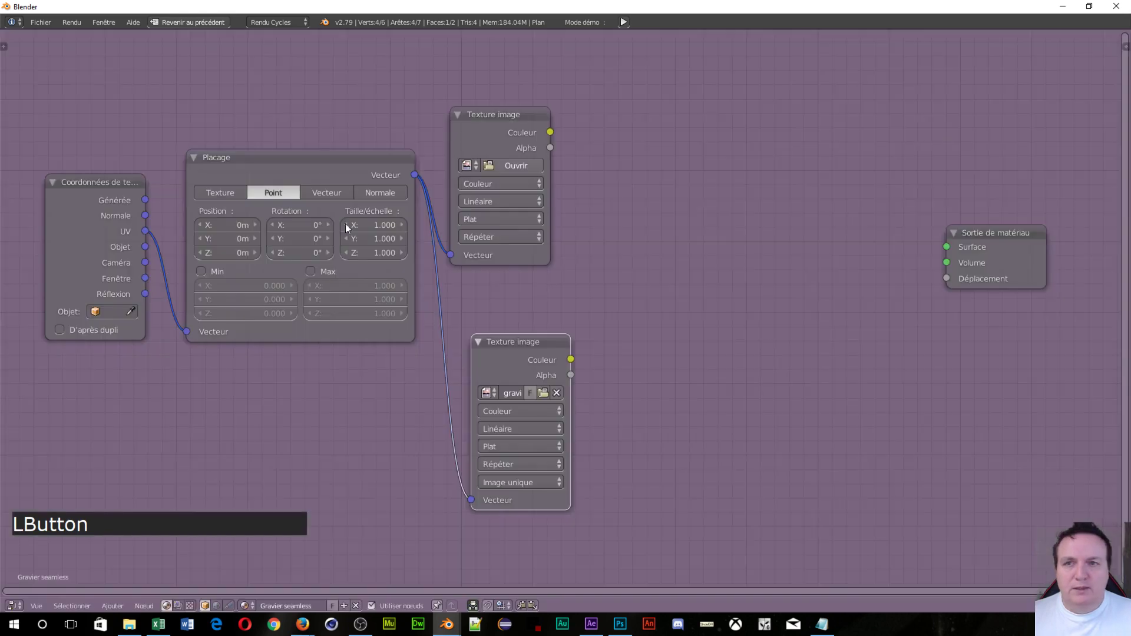
# Step: Load gravier seamless.jpg from the Gravier folder into the upper Image Texture node
pyautogui.click(502, 185)
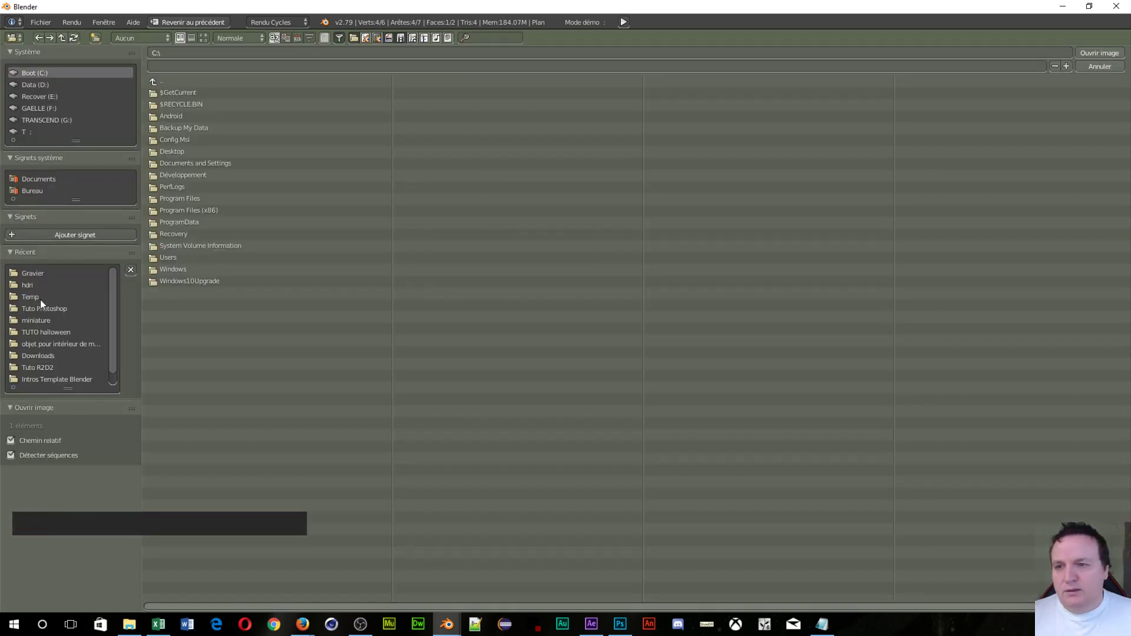
pyautogui.click(46, 272)
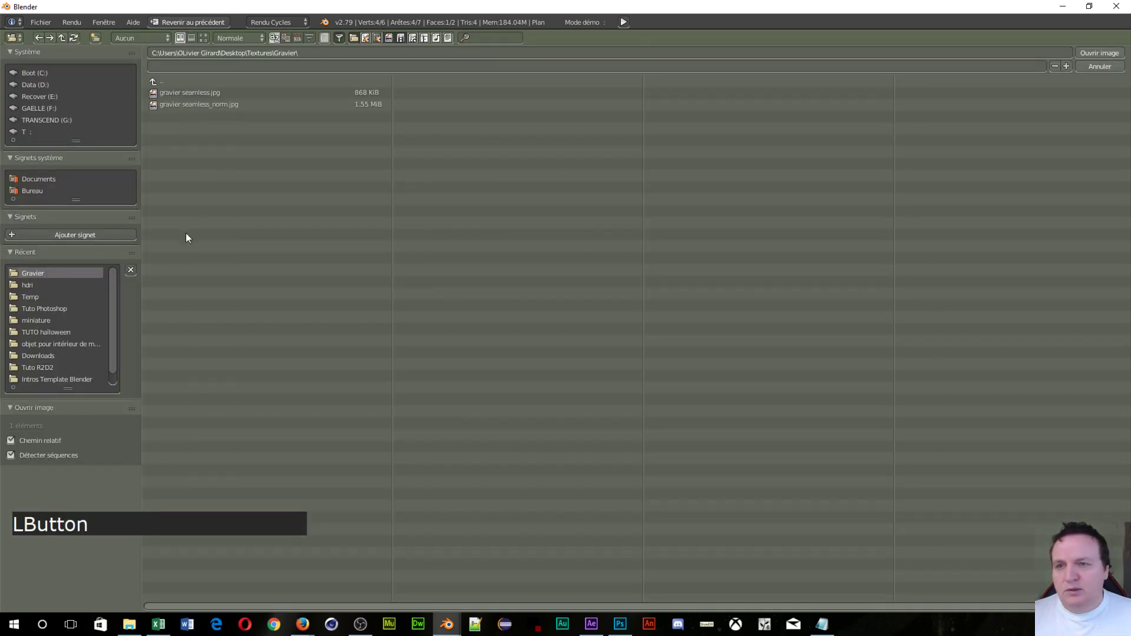
pyautogui.click(211, 92)
pyautogui.click(1087, 56)
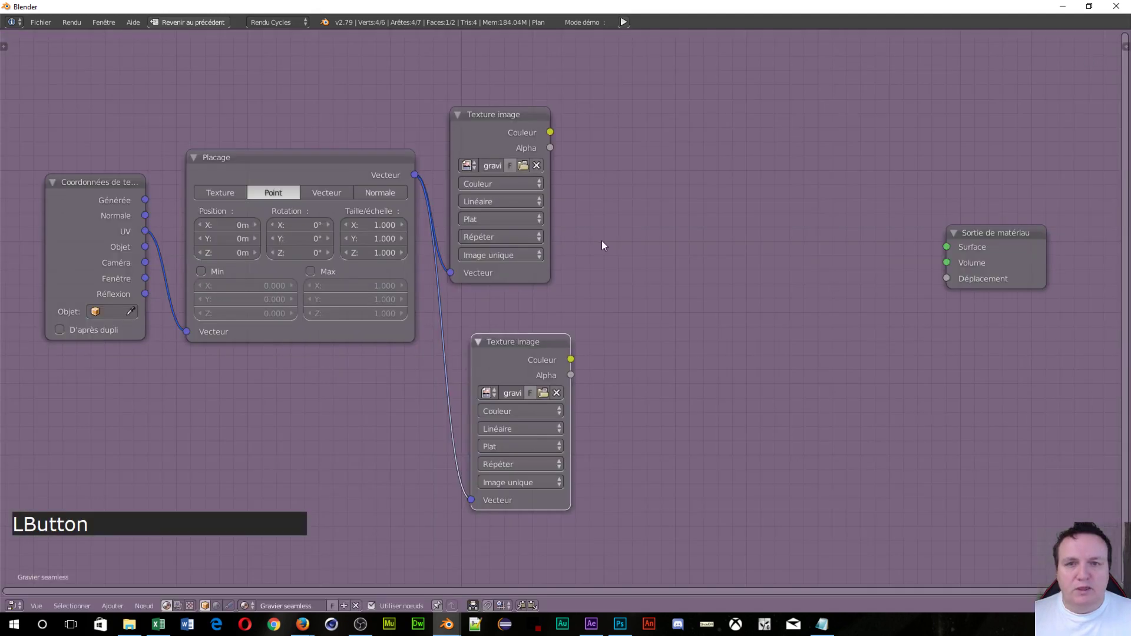
# Step: Add a Normal Map node, feed its Color input from the lower image texture, and link its Normal output to the Material Output's Displacement
pyautogui.hotkey('shift', 'a')
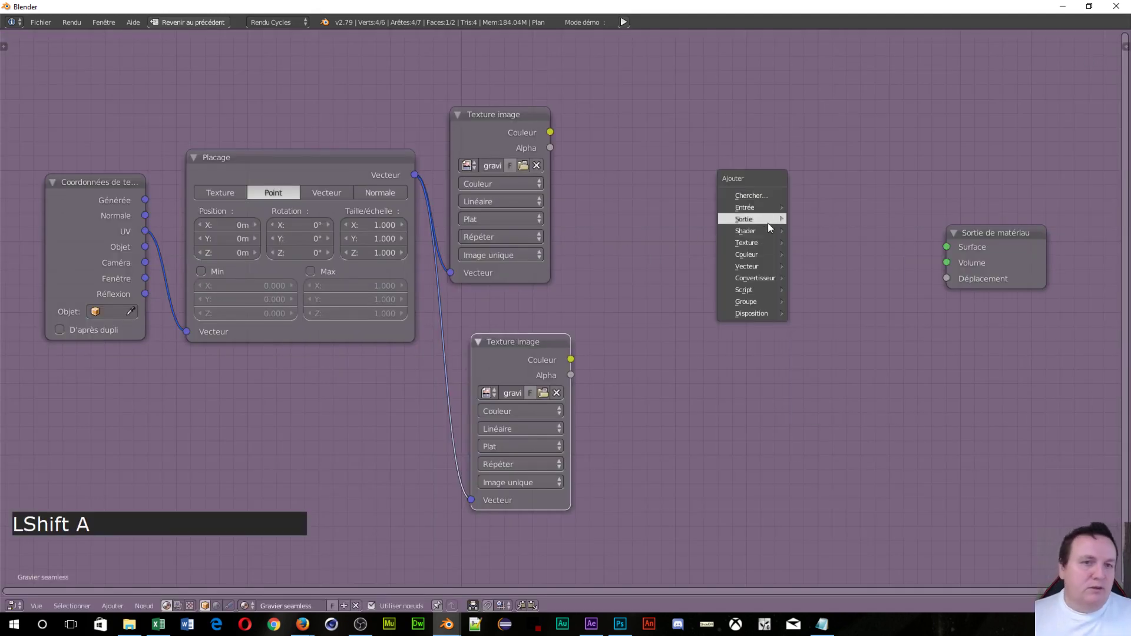
pyautogui.moveTo(772, 266)
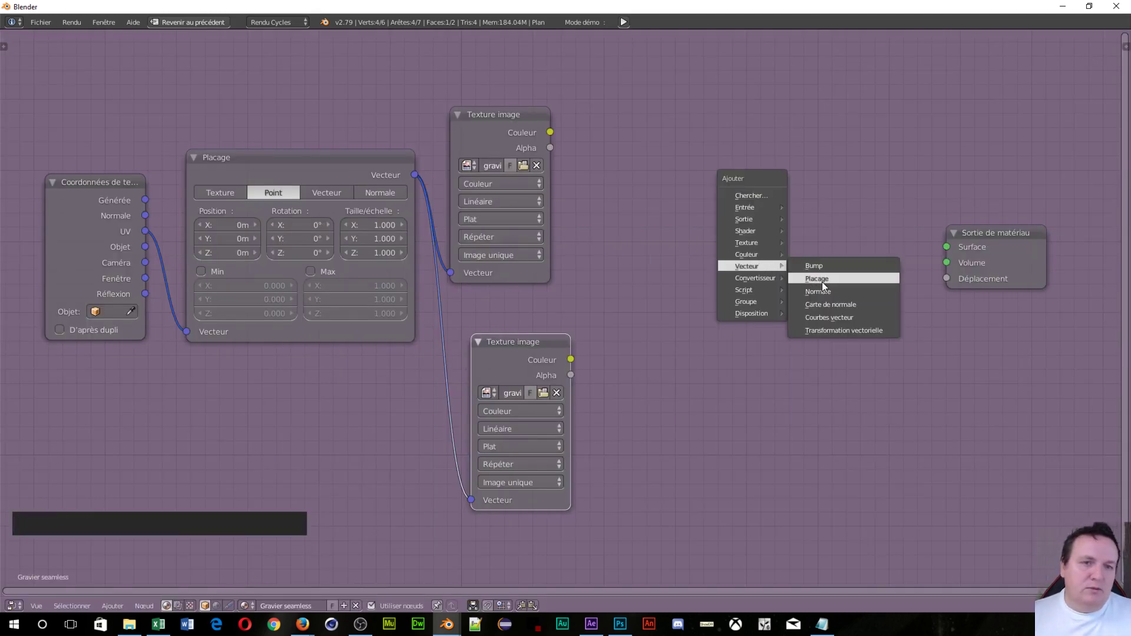
pyautogui.click(833, 305)
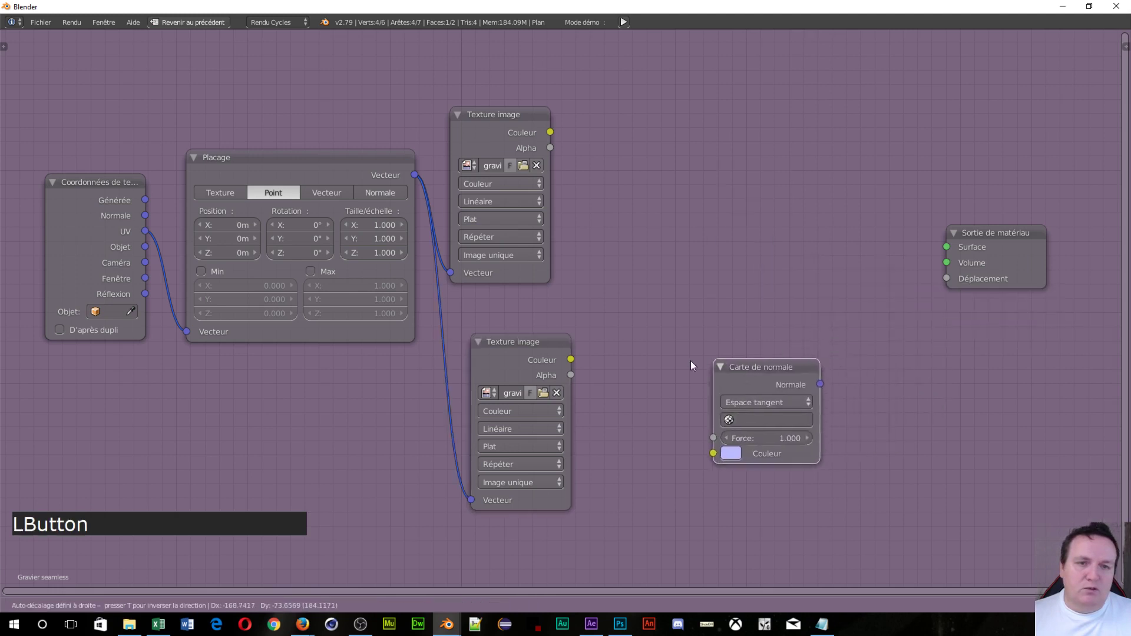
pyautogui.click(590, 287)
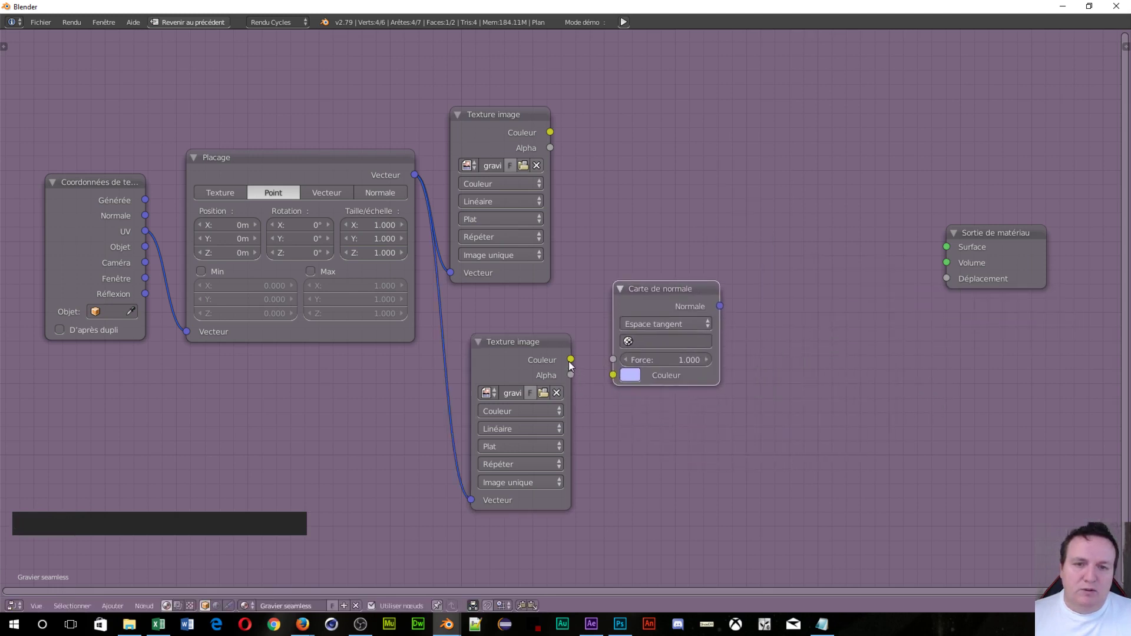
pyautogui.moveTo(571, 360); pyautogui.dragTo(613, 375)
pyautogui.moveTo(719, 306); pyautogui.dragTo(945, 280)
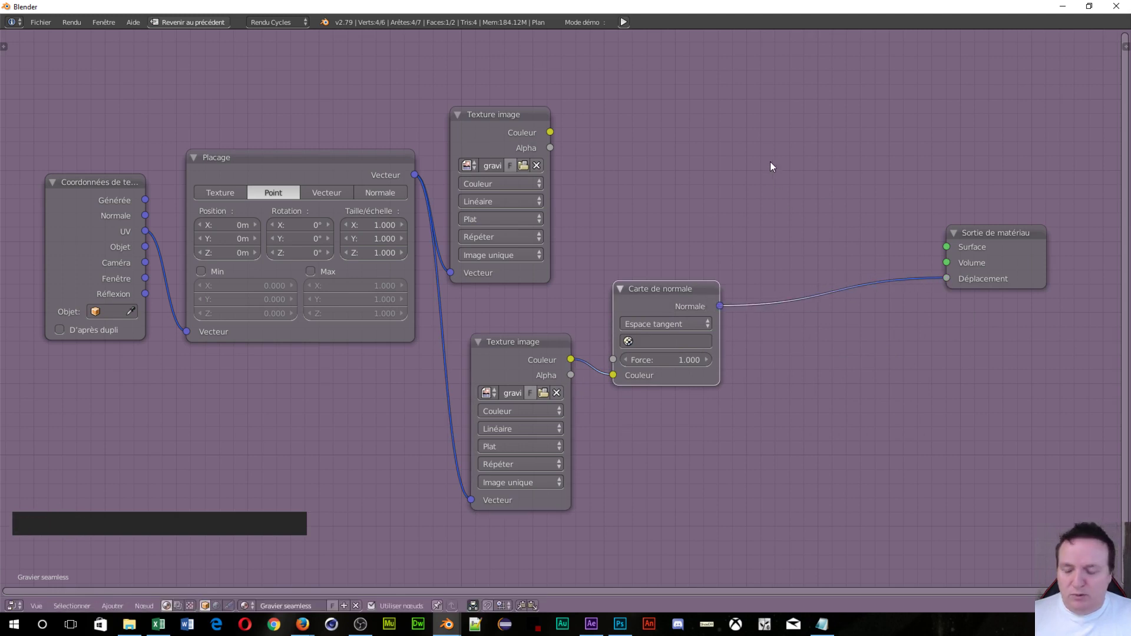
pyautogui.moveTo(674, 292)
pyautogui.mouseDown()
pyautogui.moveTo(714, 326)
pyautogui.moveTo(684, 310)
pyautogui.mouseUp()
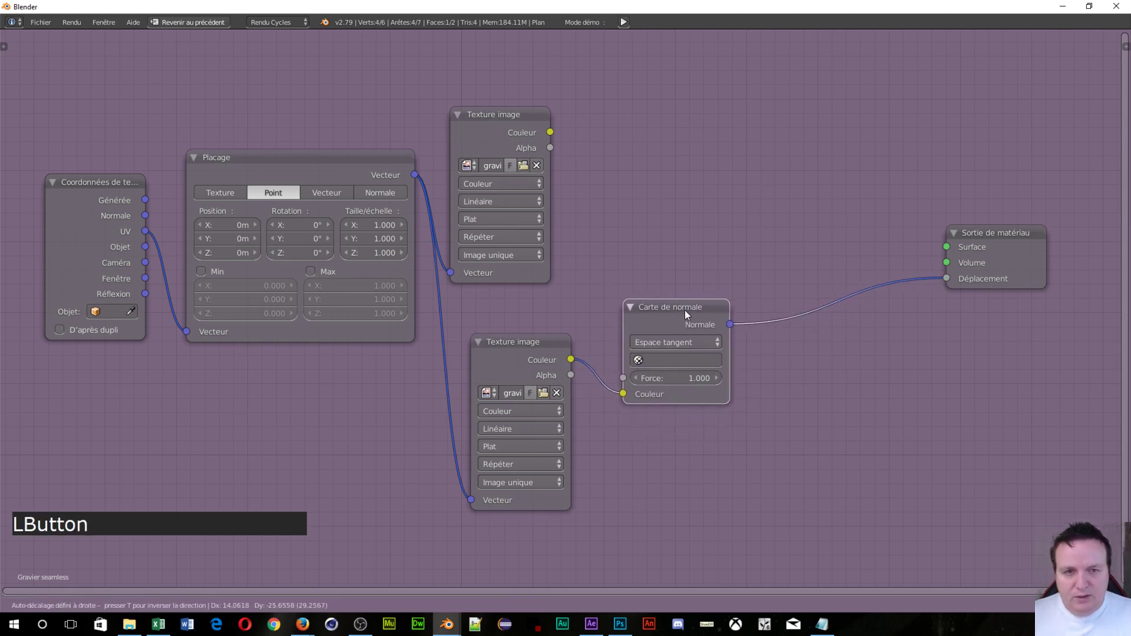
# Step: Add the -RBP Non Métallic node group, feed its color from the upper image texture, and link its Shader output to the Material Output's Surface
pyautogui.hotkey('shift', 'a')
pyautogui.moveTo(737, 152)
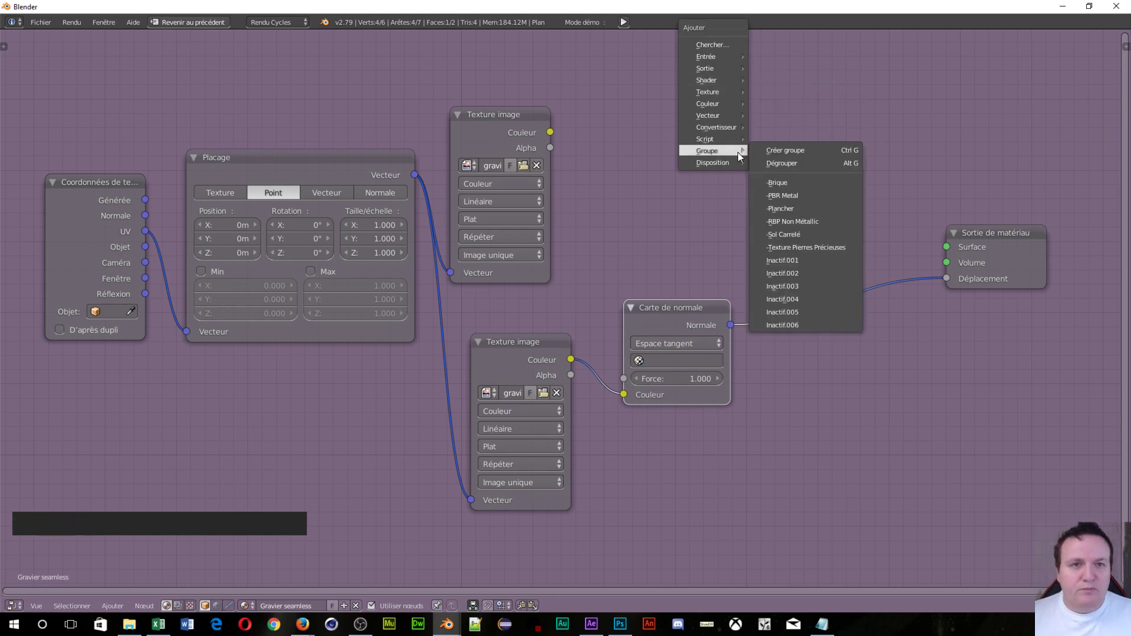
pyautogui.click(815, 220)
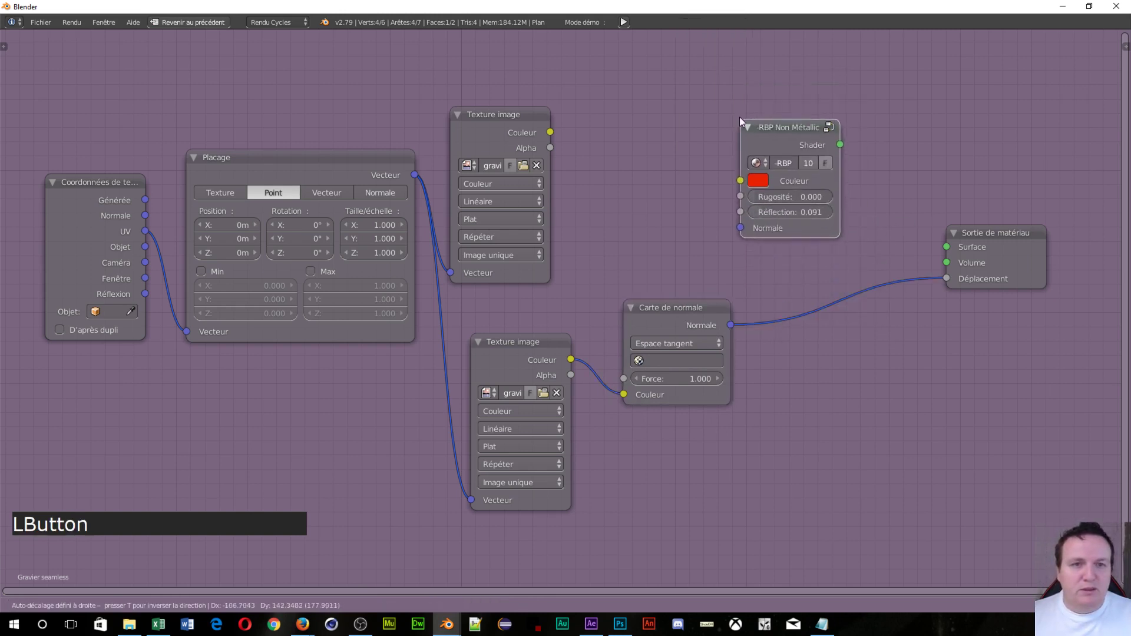
pyautogui.click(710, 115)
pyautogui.moveTo(550, 133); pyautogui.dragTo(758, 165)
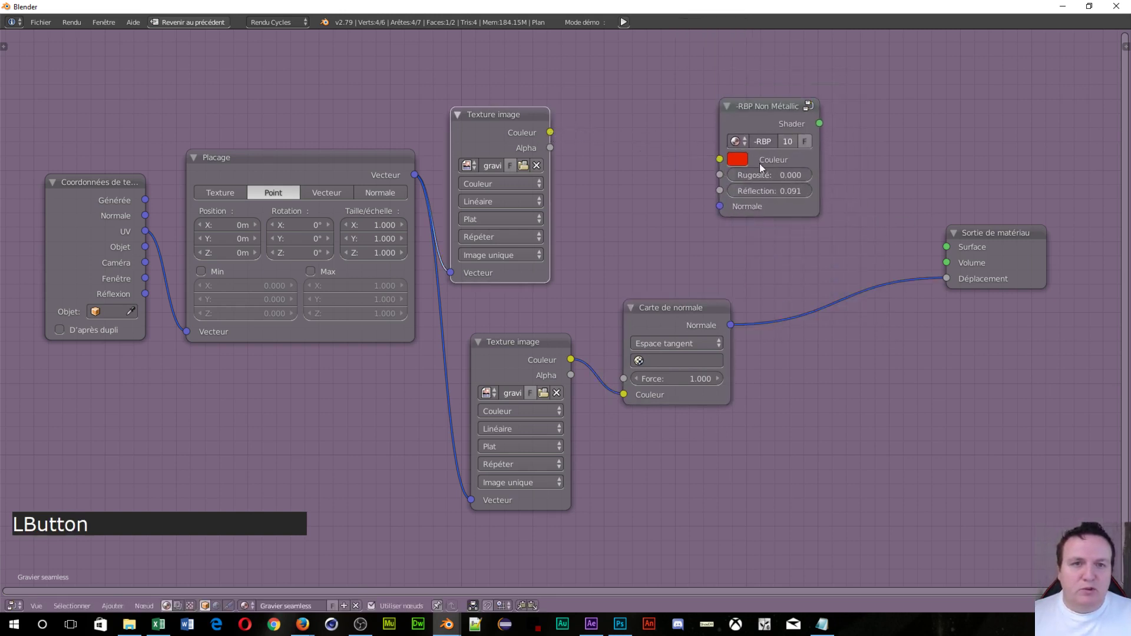
pyautogui.moveTo(552, 130); pyautogui.dragTo(720, 160)
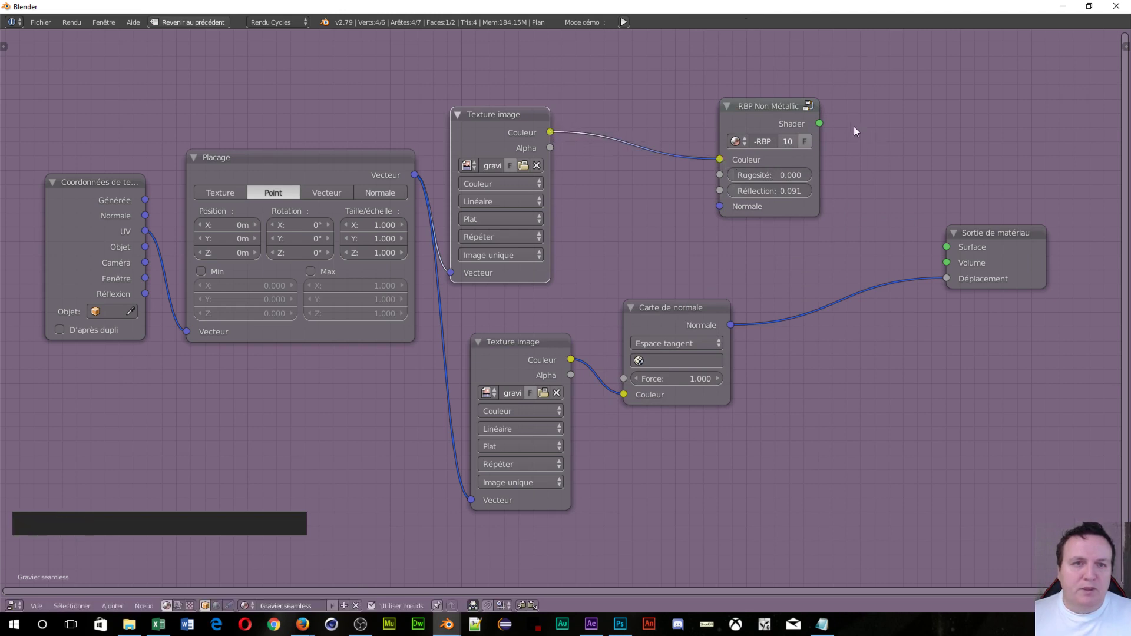
pyautogui.moveTo(826, 121); pyautogui.dragTo(944, 247)
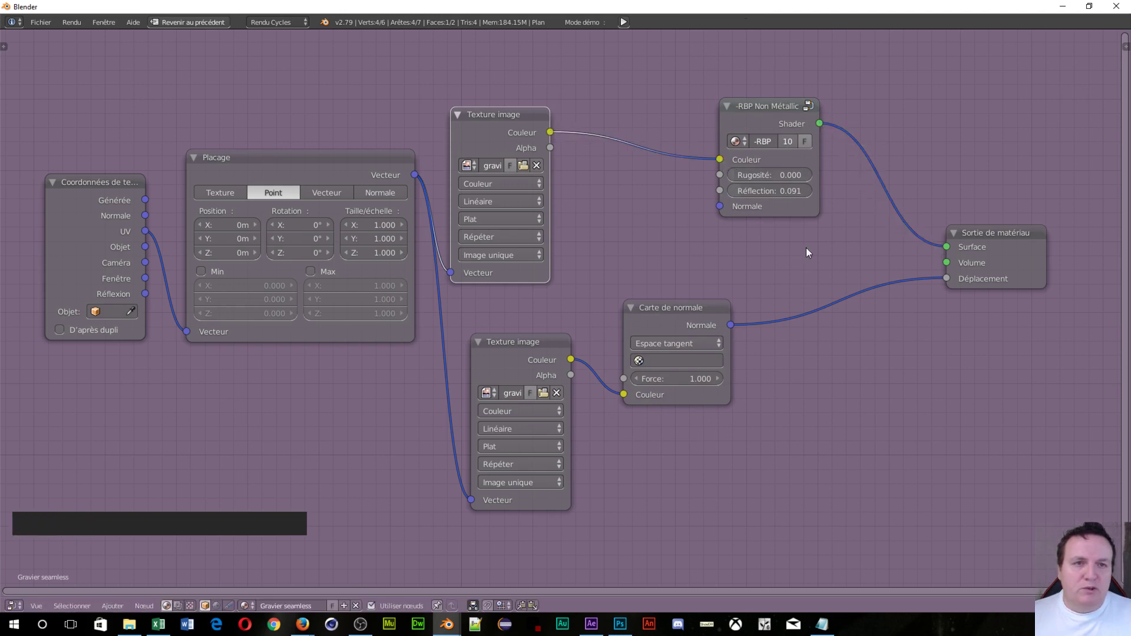
# Step: Link the Normal Map output to the -RBP Non Métallic group's Normal input and select all nodes of the material
pyautogui.moveTo(720, 206); pyautogui.dragTo(667, 299)
pyautogui.click(675, 305)
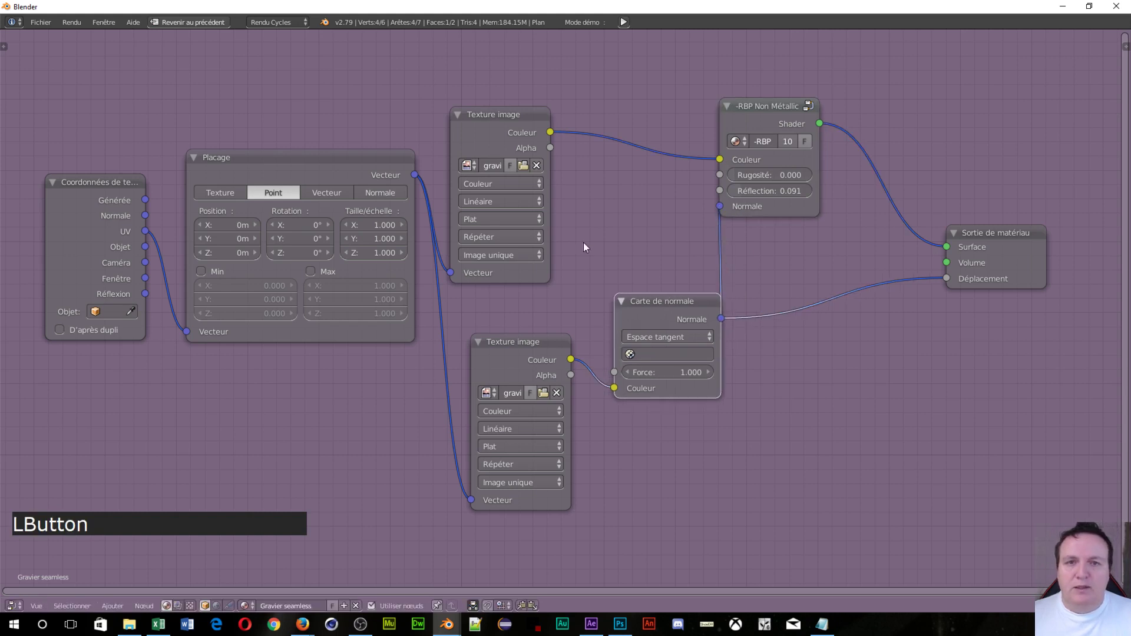
pyautogui.scroll(-1, 677, 257)
pyautogui.press('a')
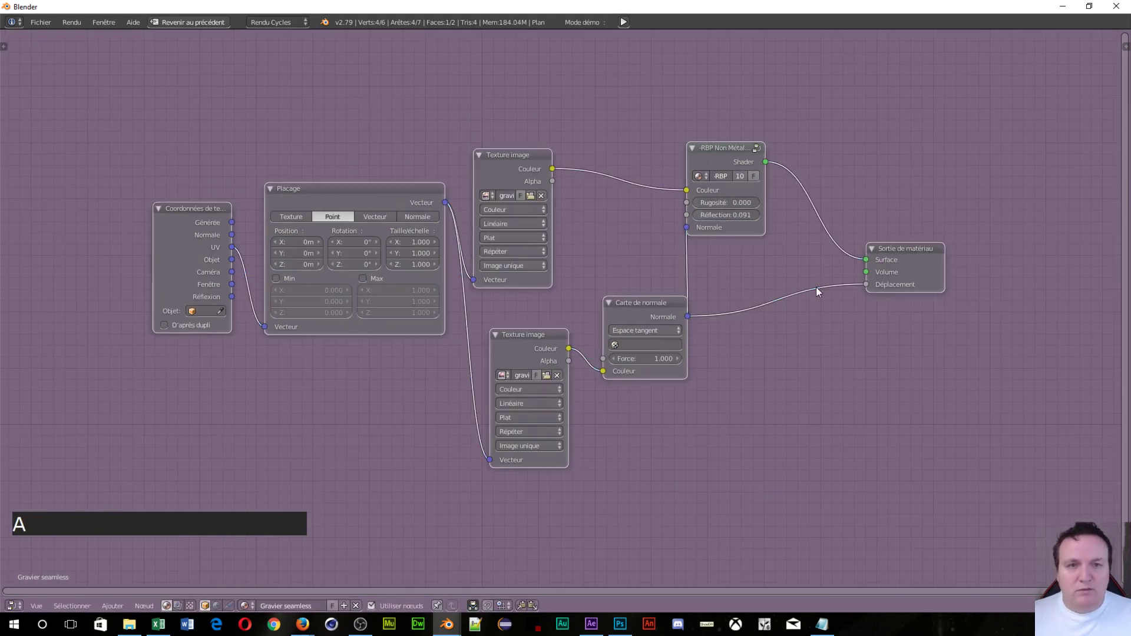
# Step: Copy the Gravier seamless nodes and paste them into the gravier non seamless material in place of its default nodes
pyautogui.press('ctrl')
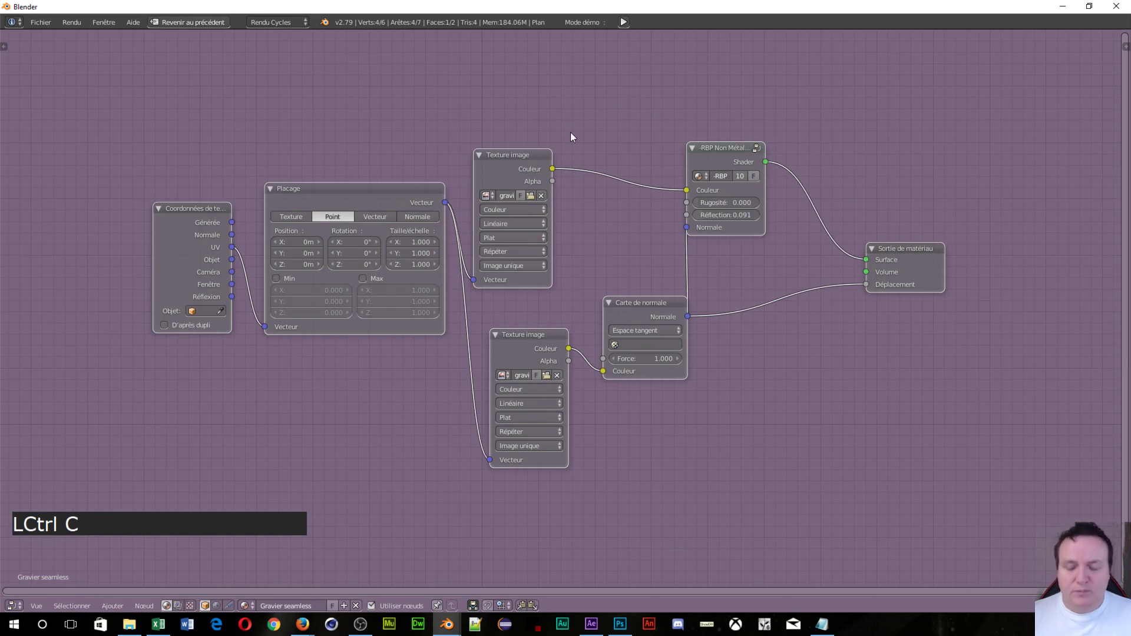
pyautogui.press('shift')
pyautogui.hotkey('shift', 'space')
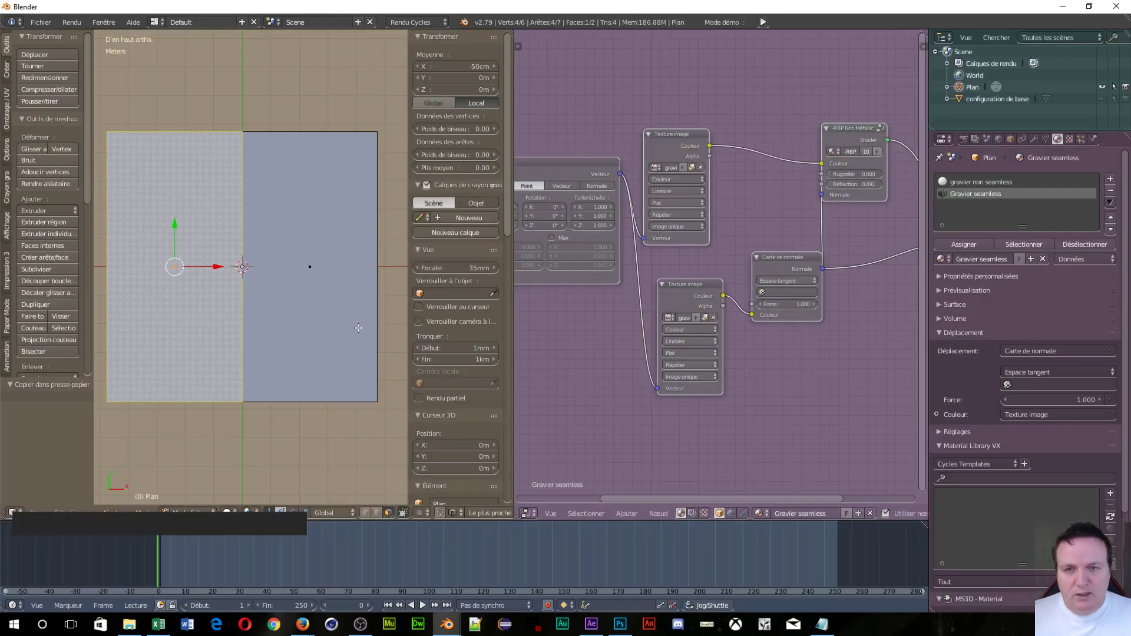
pyautogui.rightClick(339, 303)
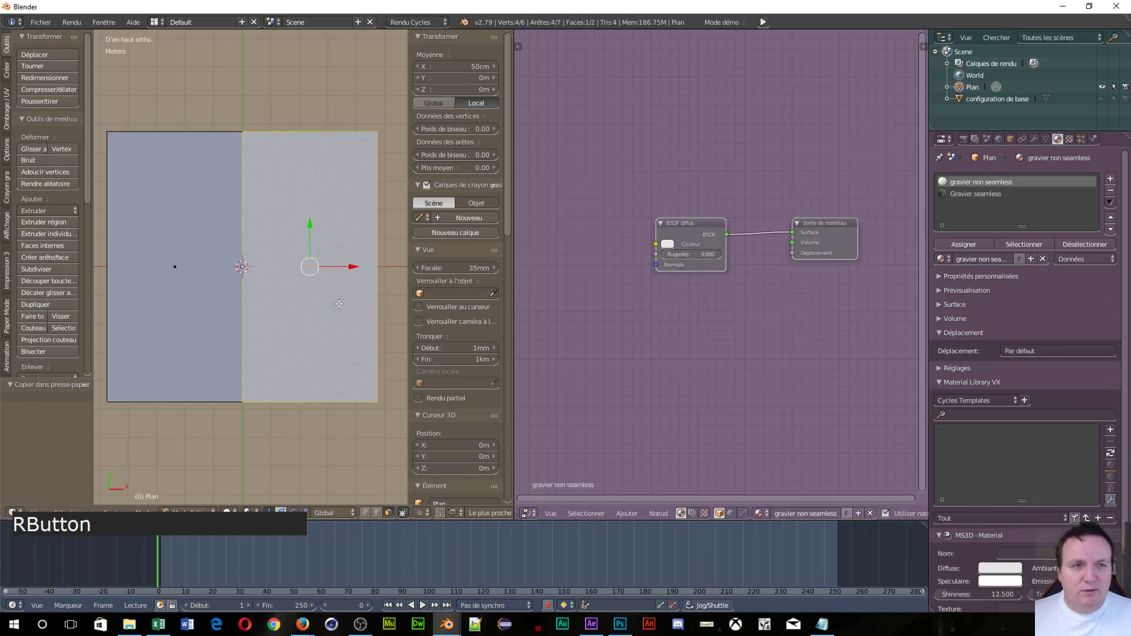
pyautogui.hotkey('shift', 'space')
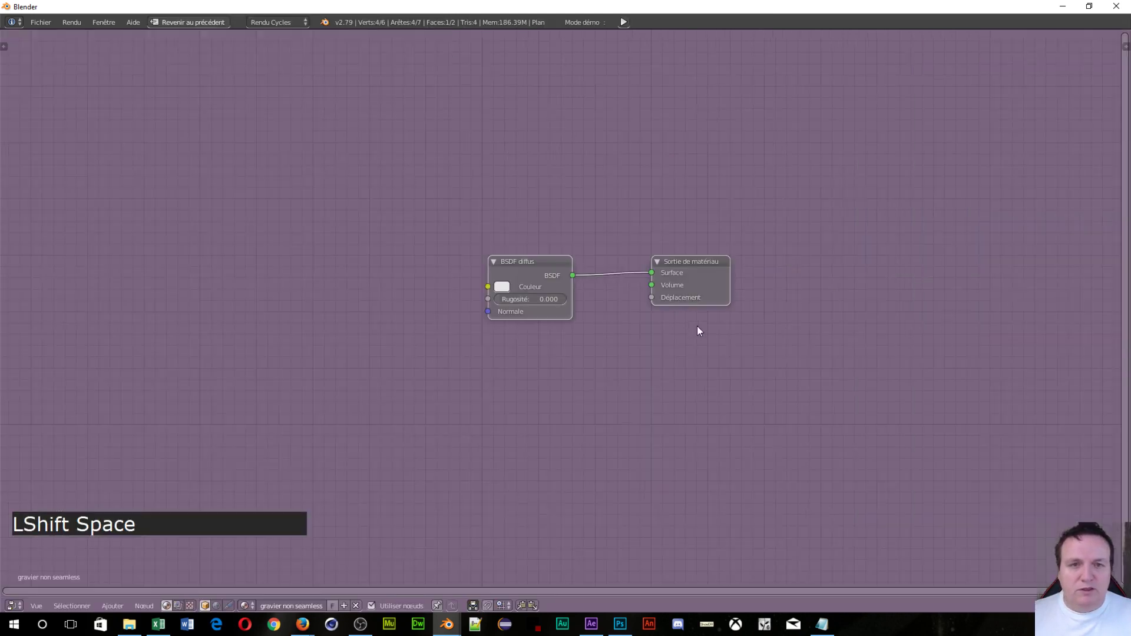
pyautogui.press('Delete')
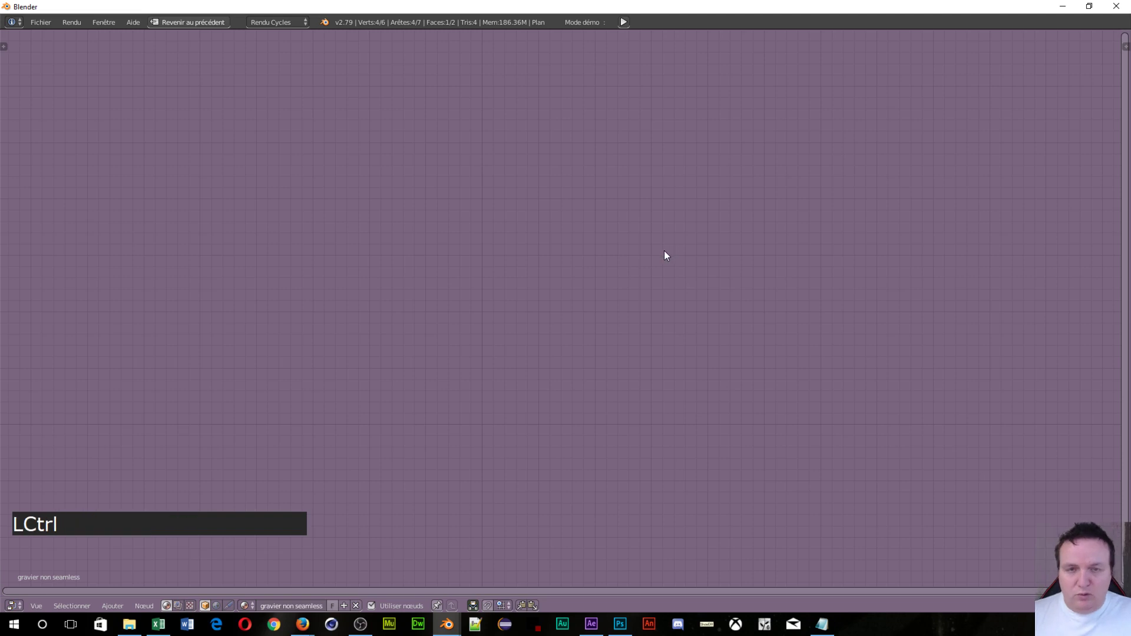
pyautogui.hotkey('ctrl', 'v')
# Step: Load Gravier-Zebra-split-8-16-mm-20kg_512496_000.jpg from the Tuto Photoshop folder into the upper Image Texture node
pyautogui.click(529, 196)
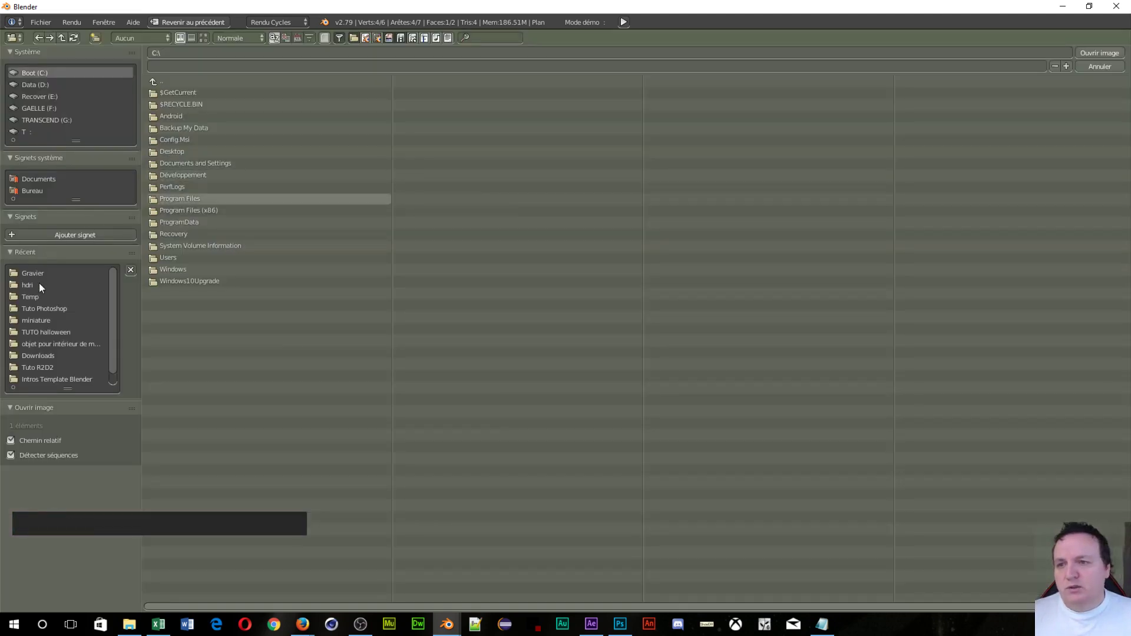
pyautogui.click(37, 310)
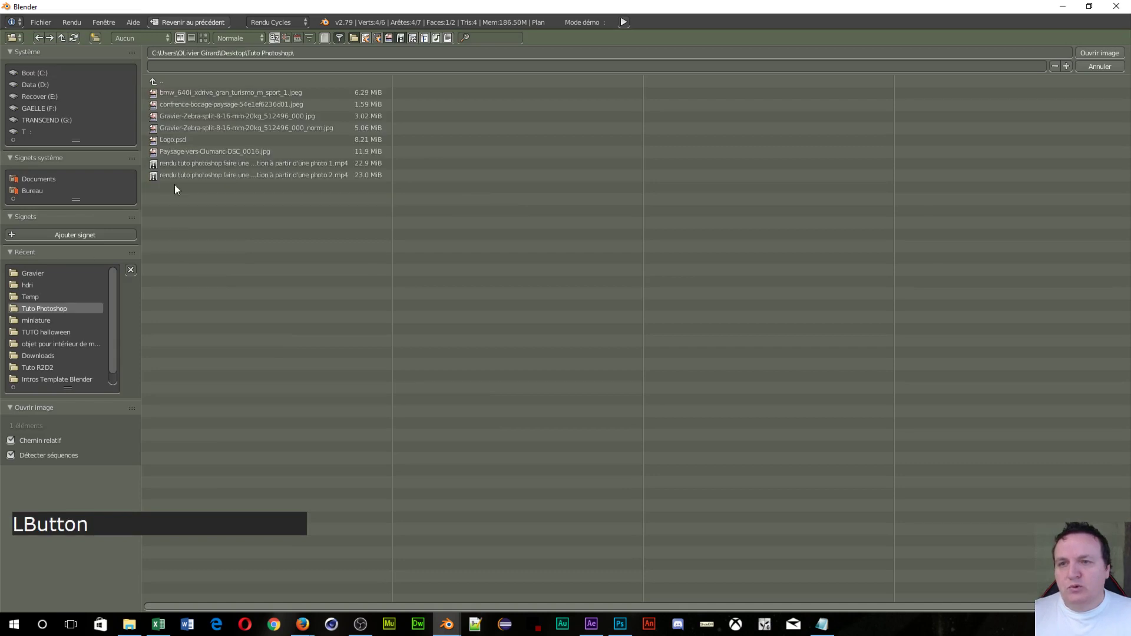
pyautogui.click(203, 38)
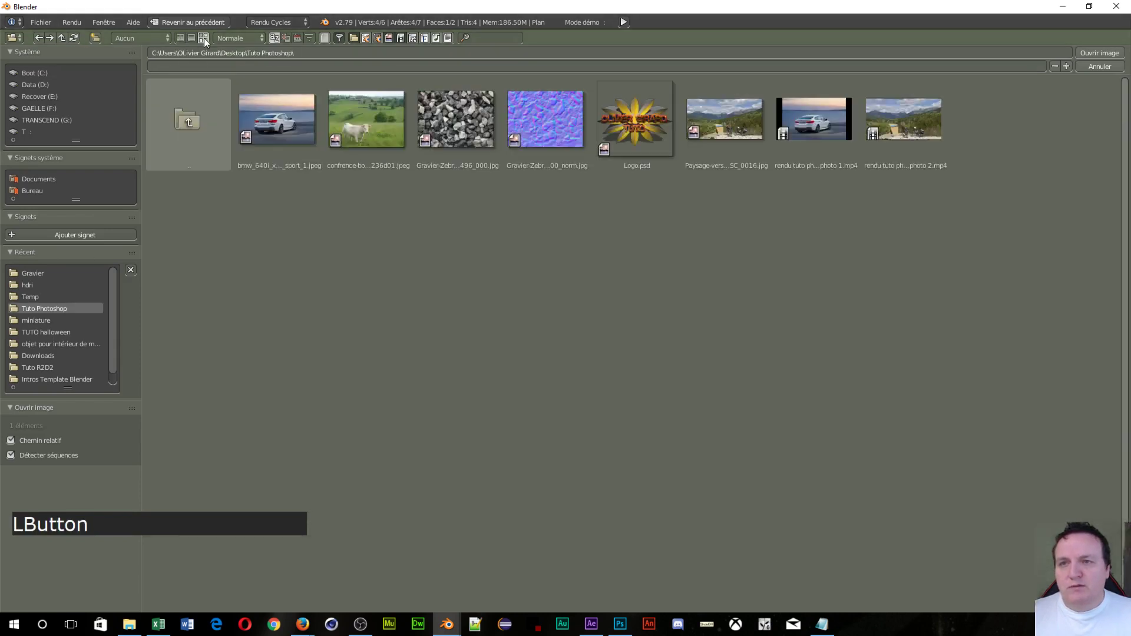
pyautogui.click(457, 112)
pyautogui.click(1097, 54)
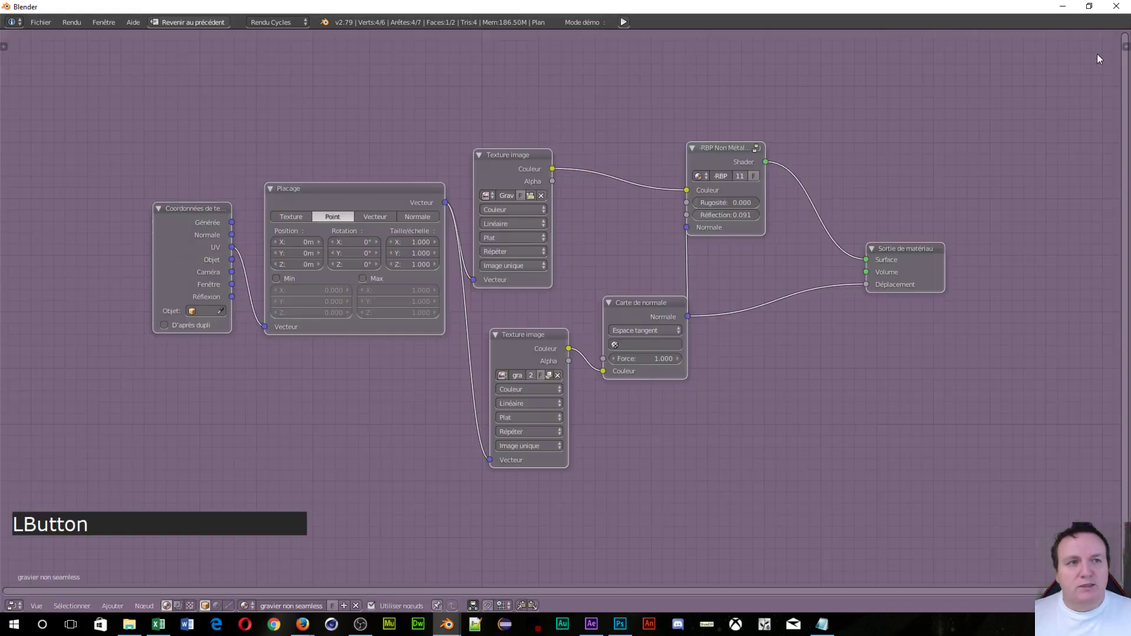
# Step: Load Gravier-Zebra-split-8-16-mm-20kg_512496_000_norm.jpg from the Tuto Photoshop folder into the lower Image Texture node
pyautogui.click(549, 375)
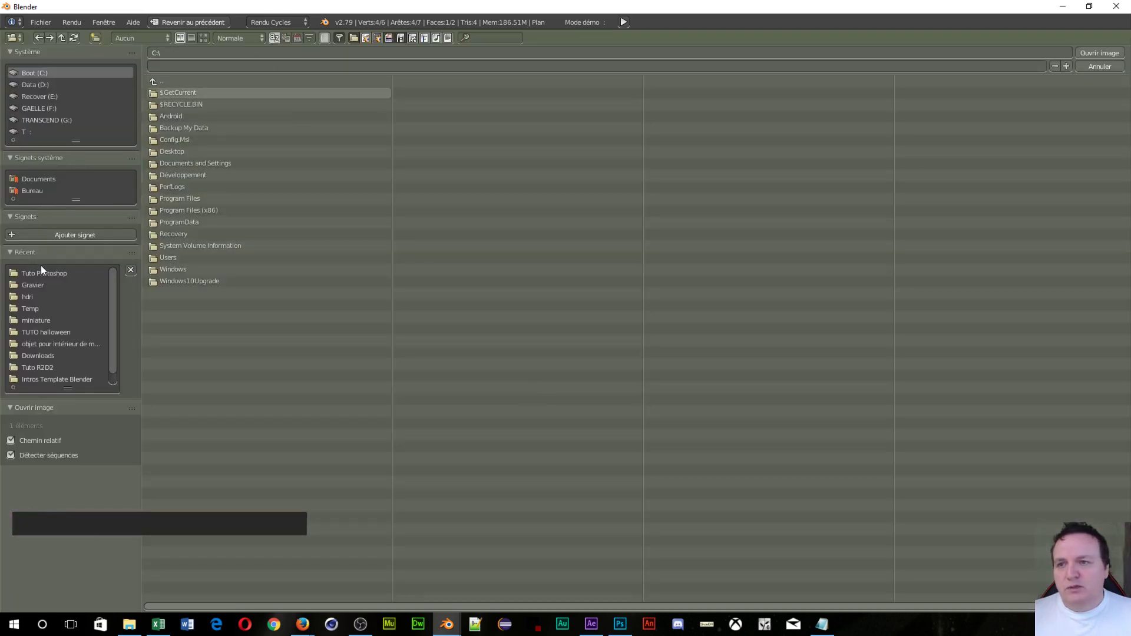
pyautogui.click(35, 274)
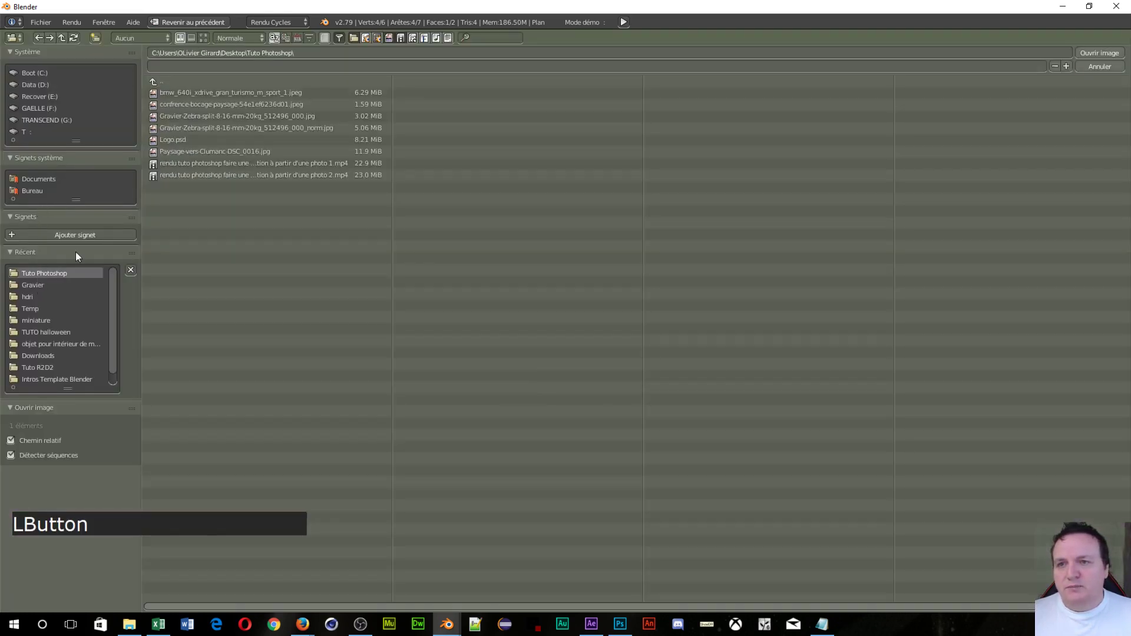
pyautogui.click(204, 39)
pyautogui.click(547, 116)
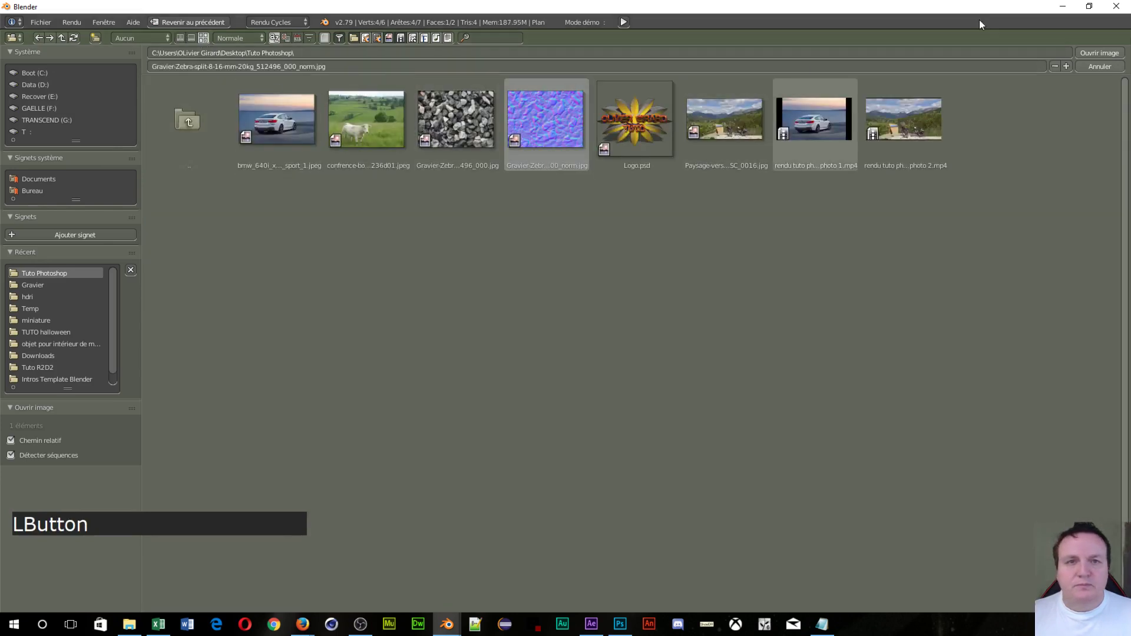
pyautogui.click(1094, 53)
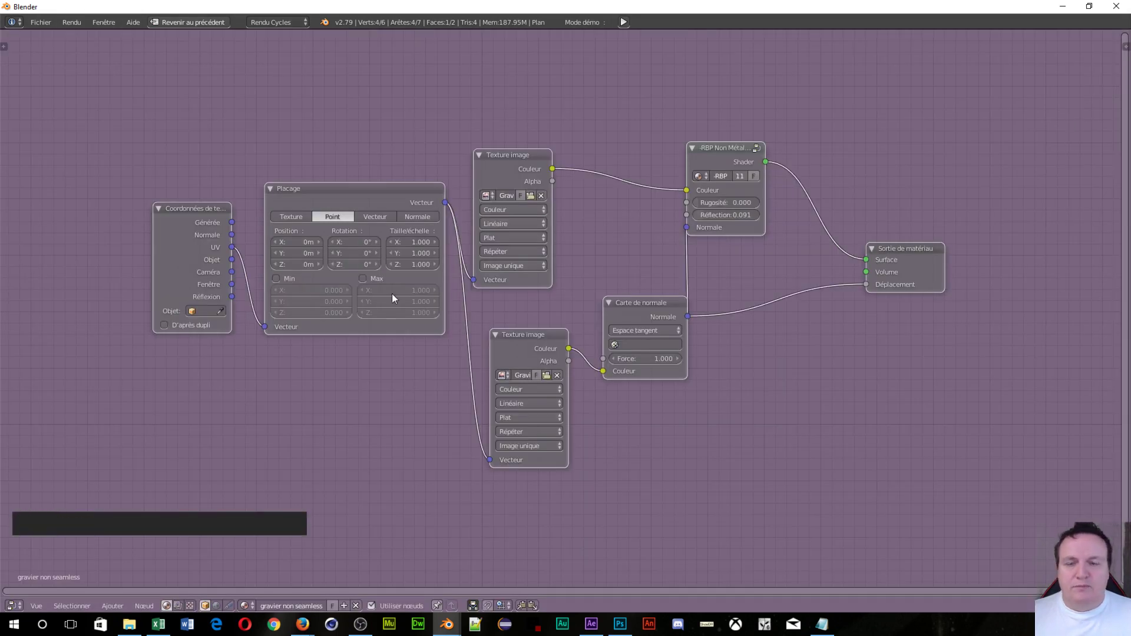
# Step: Switch the plane to Object Mode and display it with rendered shading from an angled view
pyautogui.hotkey('shift', 'space')
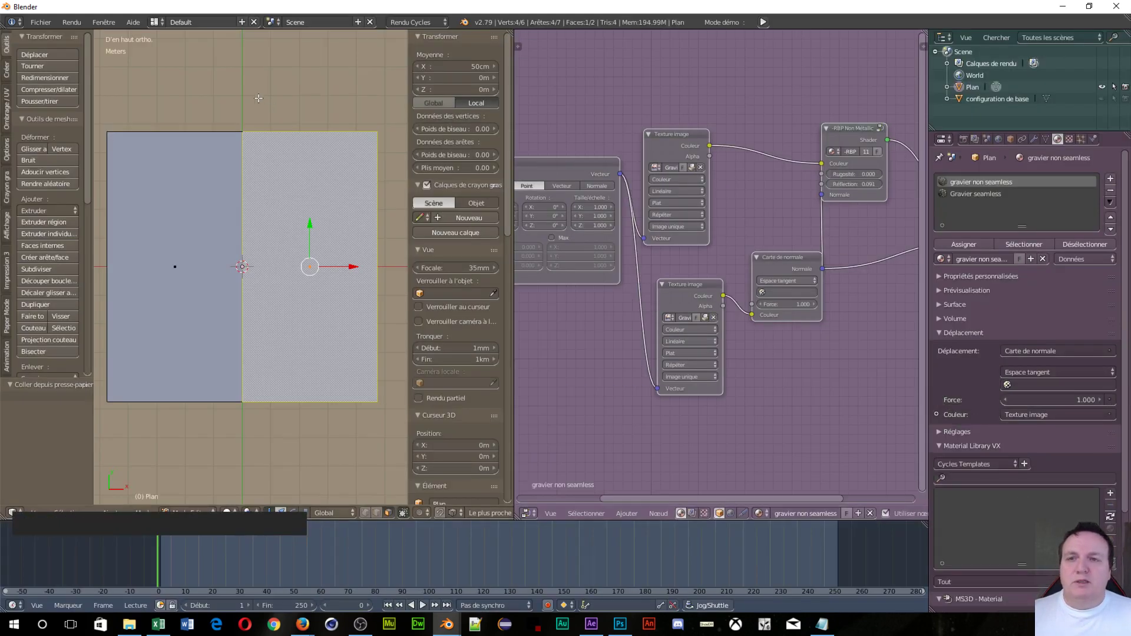
pyautogui.hotkey('shift', 'space')
pyautogui.moveTo(585, 228); pyautogui.dragTo(628, 180)
pyautogui.hotkey('shift', 'space')
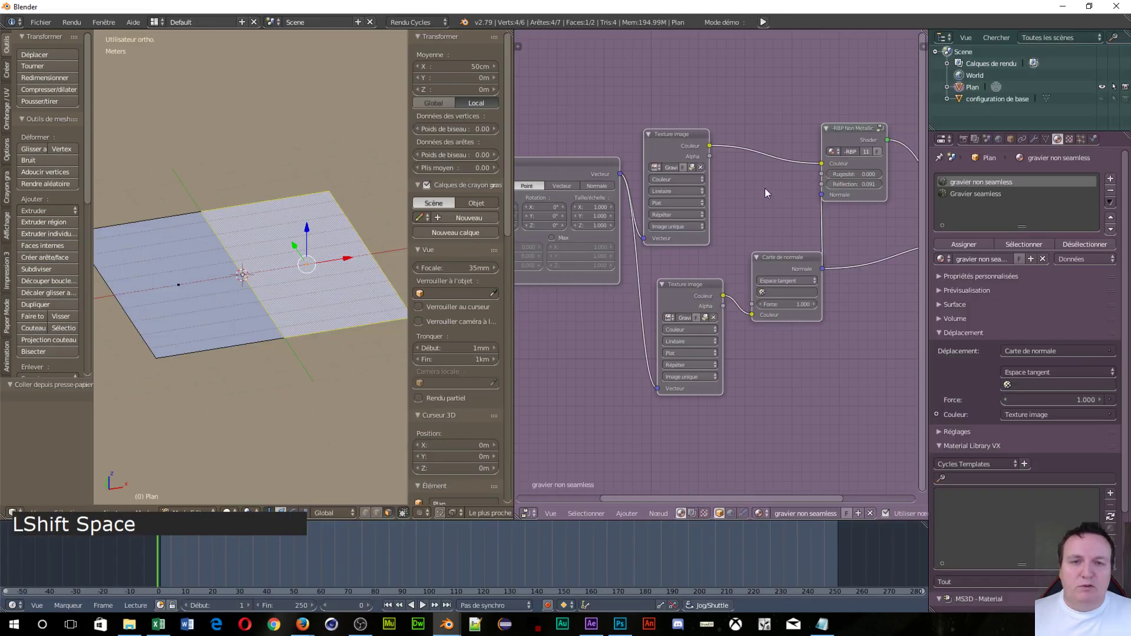
pyautogui.moveTo(580, 333); pyautogui.dragTo(763, 270)
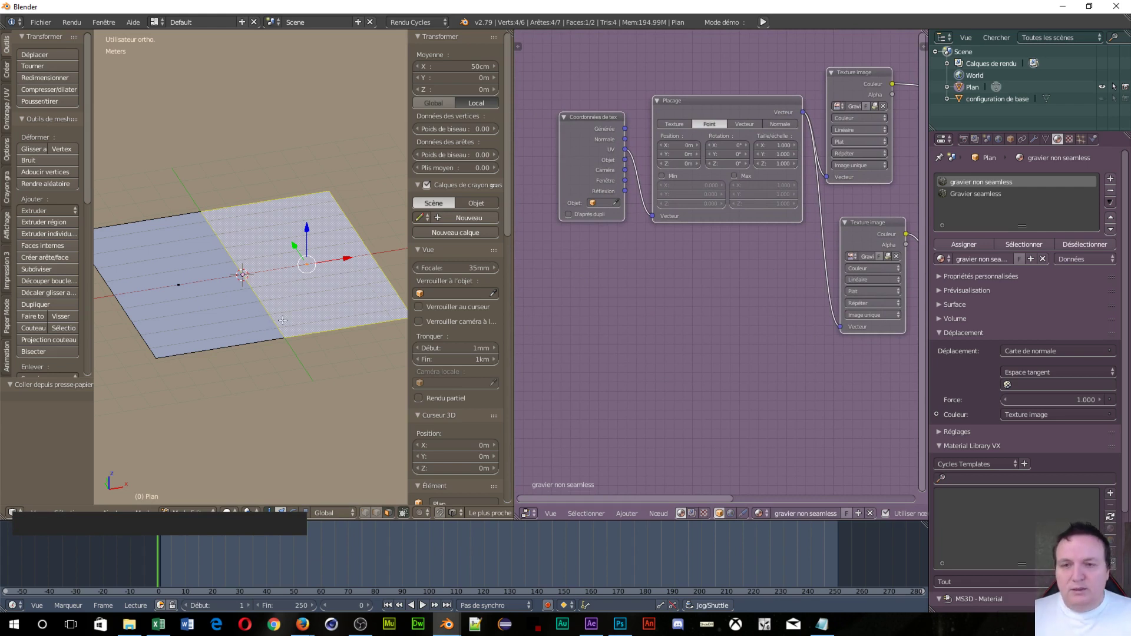
pyautogui.press('Tab')
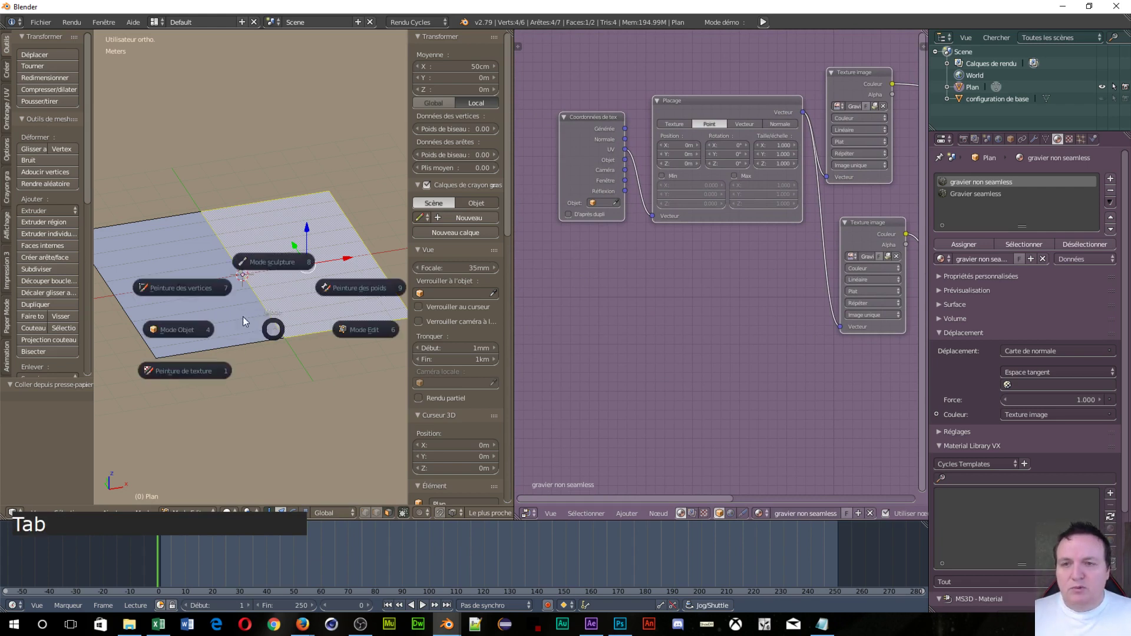
pyautogui.click(176, 328)
pyautogui.hotkey('shift', 'a')
pyautogui.hotkey('shift', 'z')
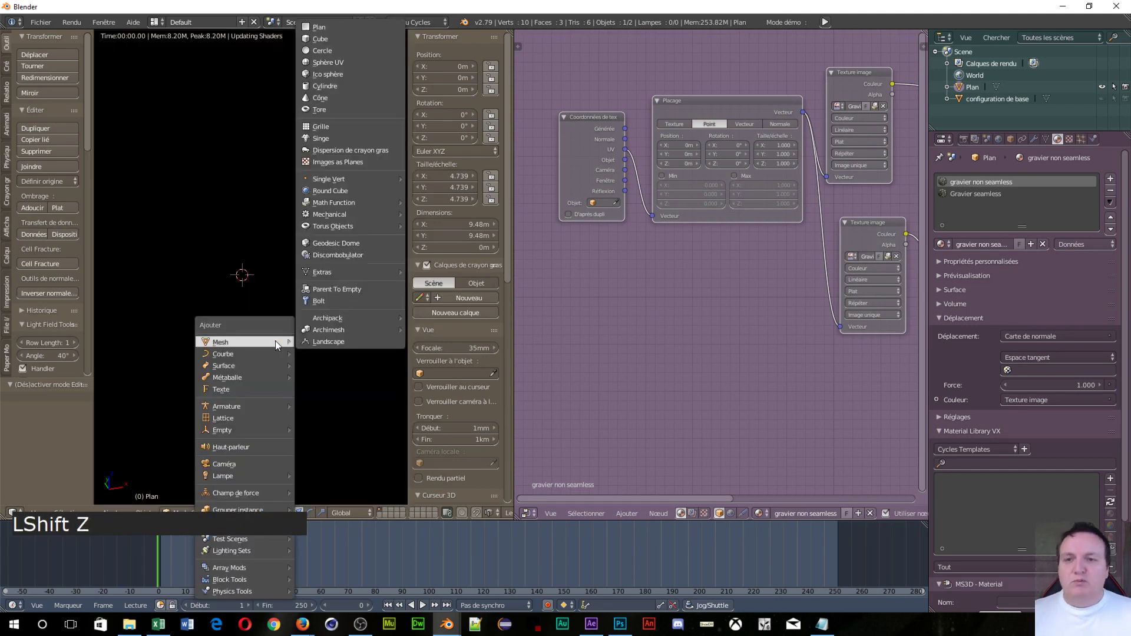
pyautogui.moveTo(224, 305); pyautogui.dragTo(275, 305)
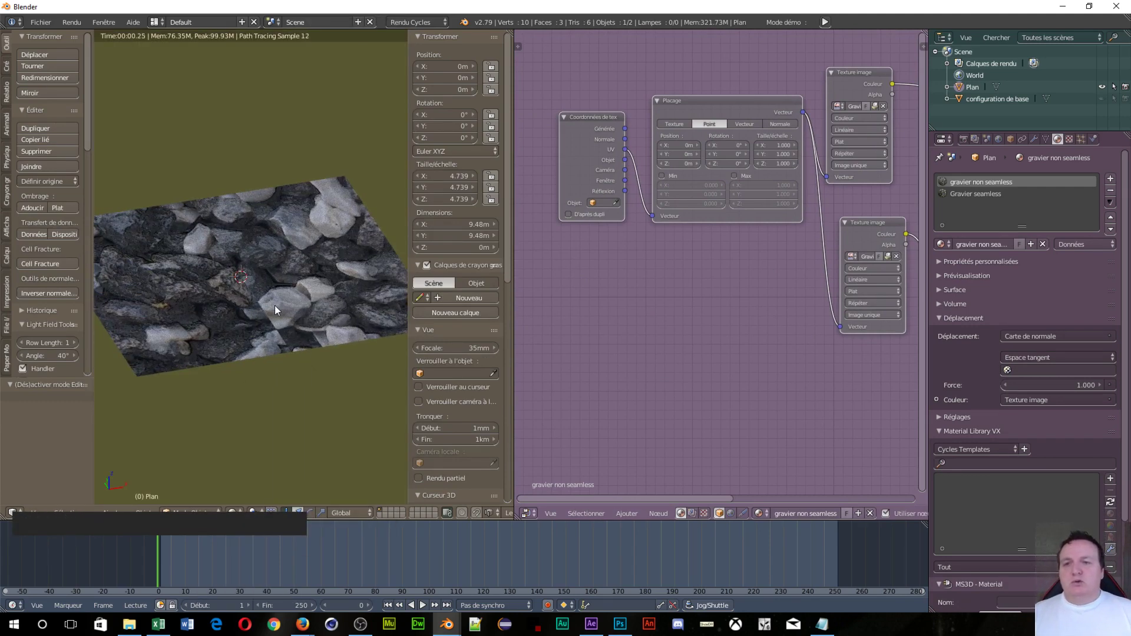
pyautogui.scroll(2, 275, 305)
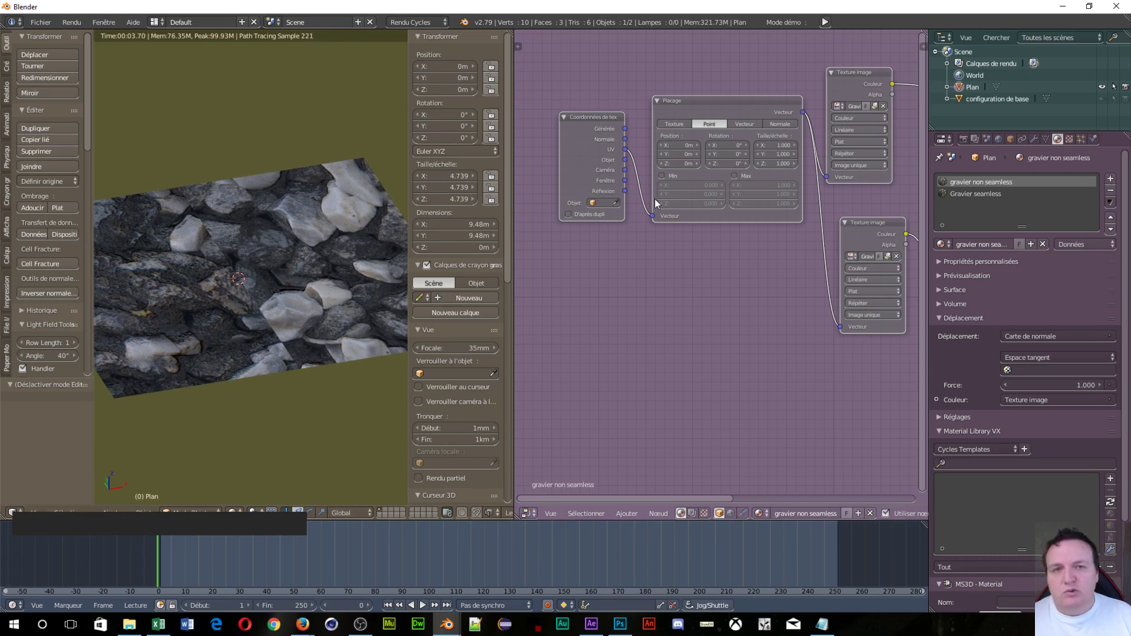
# Step: Set the Mapping node's X and Y scale to 10 in the gravier non seamless material
pyautogui.click(794, 146)
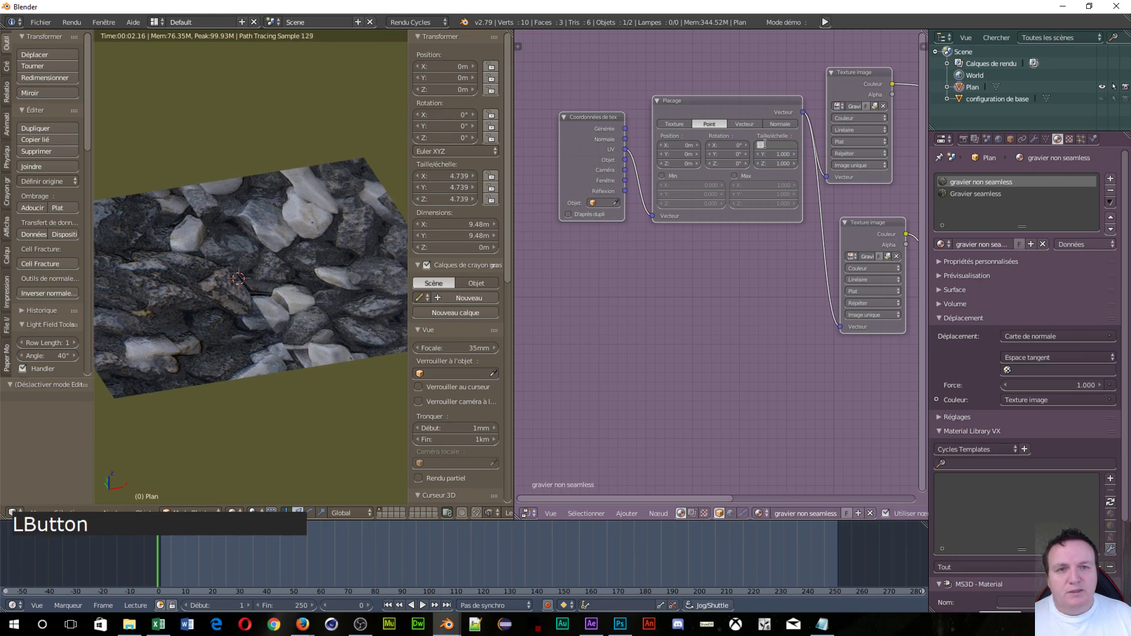
pyautogui.write('0')
pyautogui.press('Tab')
pyautogui.write('10')
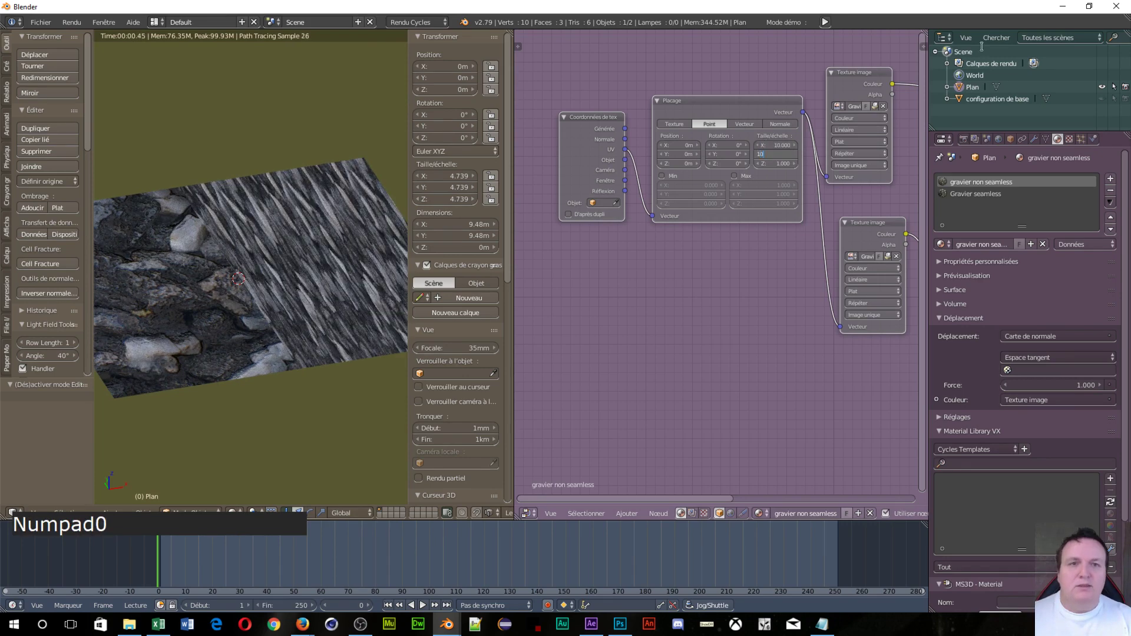
pyautogui.press('KP_Enter')
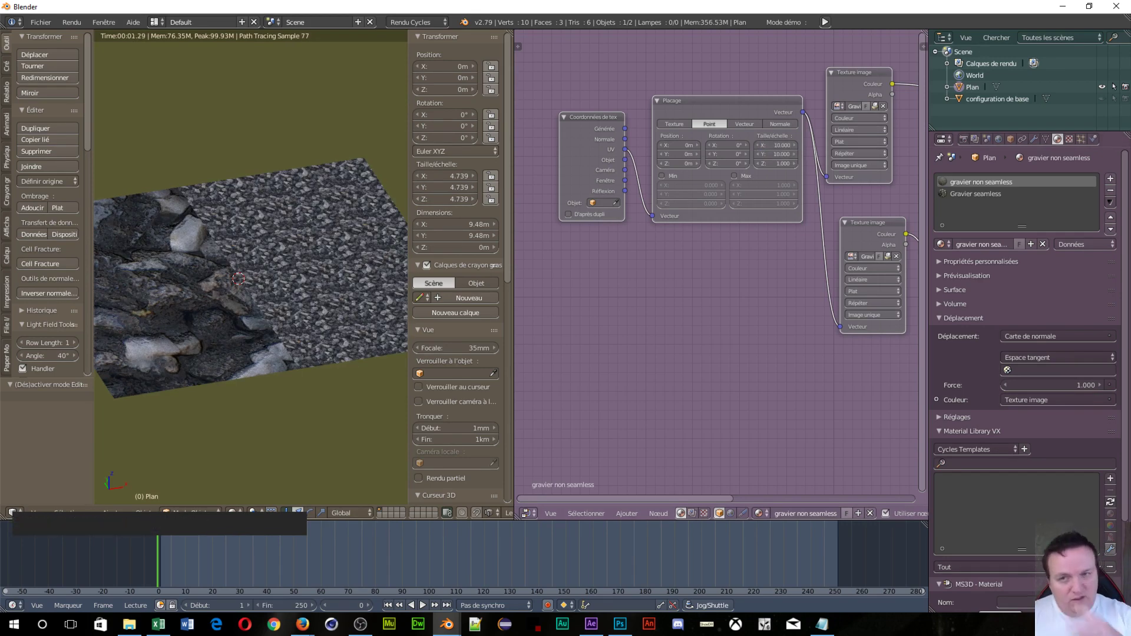
# Step: Set the Mapping node's X and Y scale to 10 in the Gravier seamless material
pyautogui.scroll(5, 298, 382)
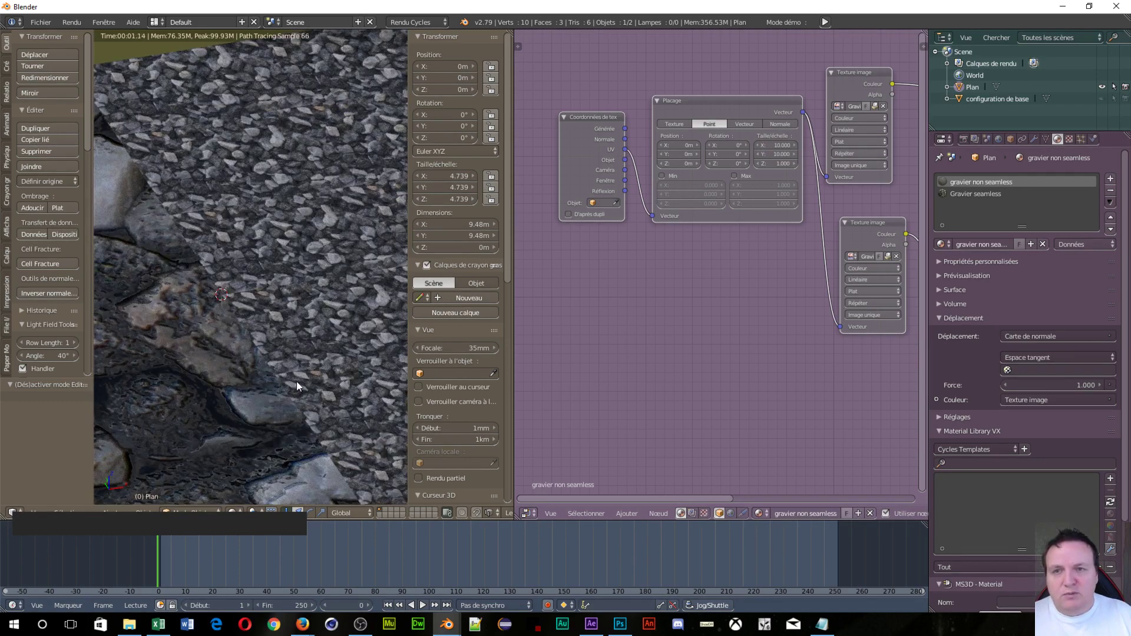
pyautogui.scroll(2, 295, 381)
pyautogui.scroll(-7, 296, 380)
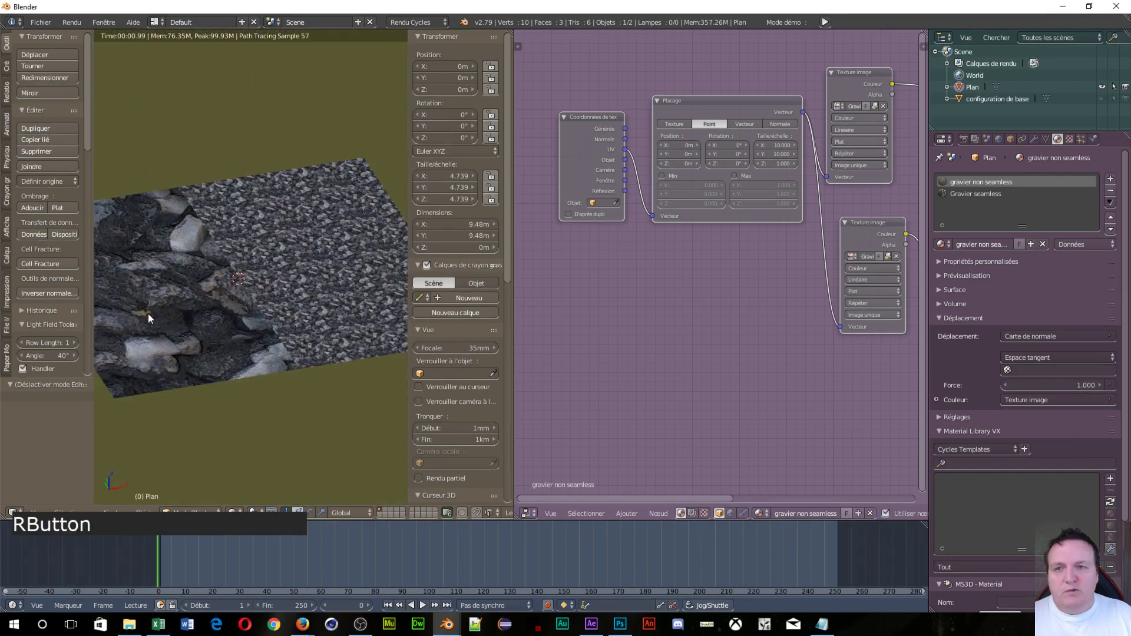
pyautogui.click(987, 192)
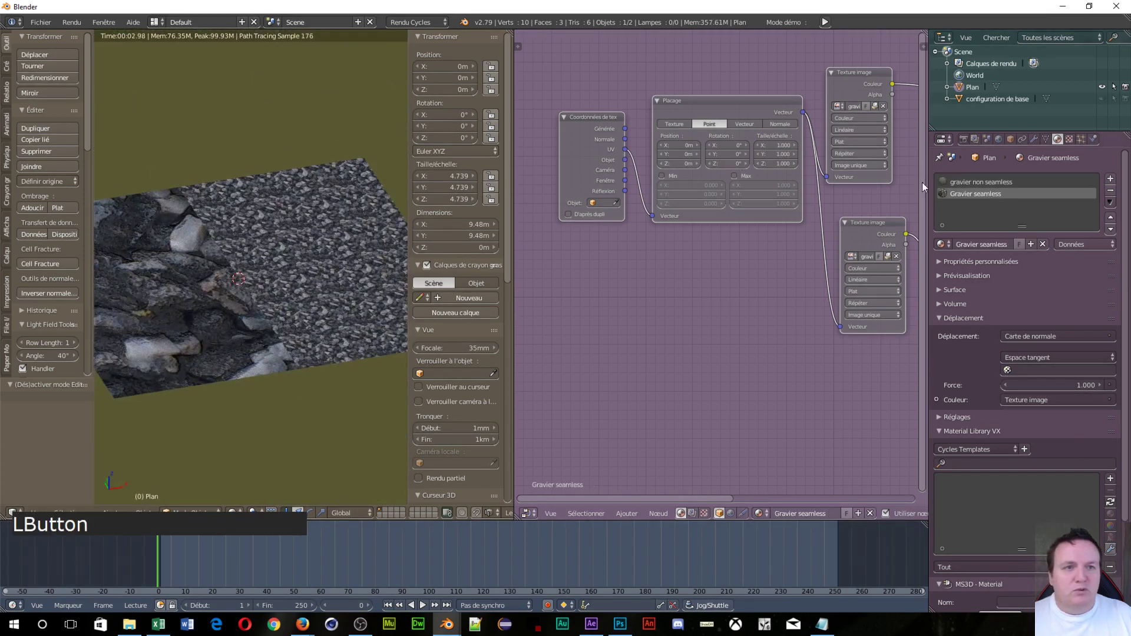
pyautogui.click(784, 145)
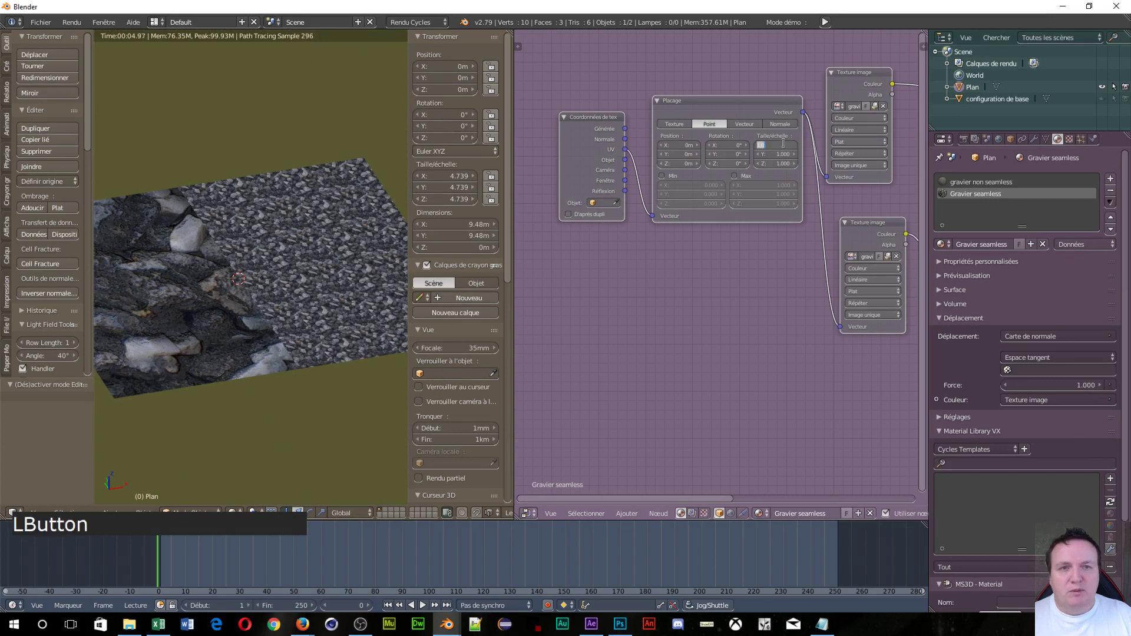
pyautogui.write('10')
pyautogui.press('Tab')
pyautogui.write('10')
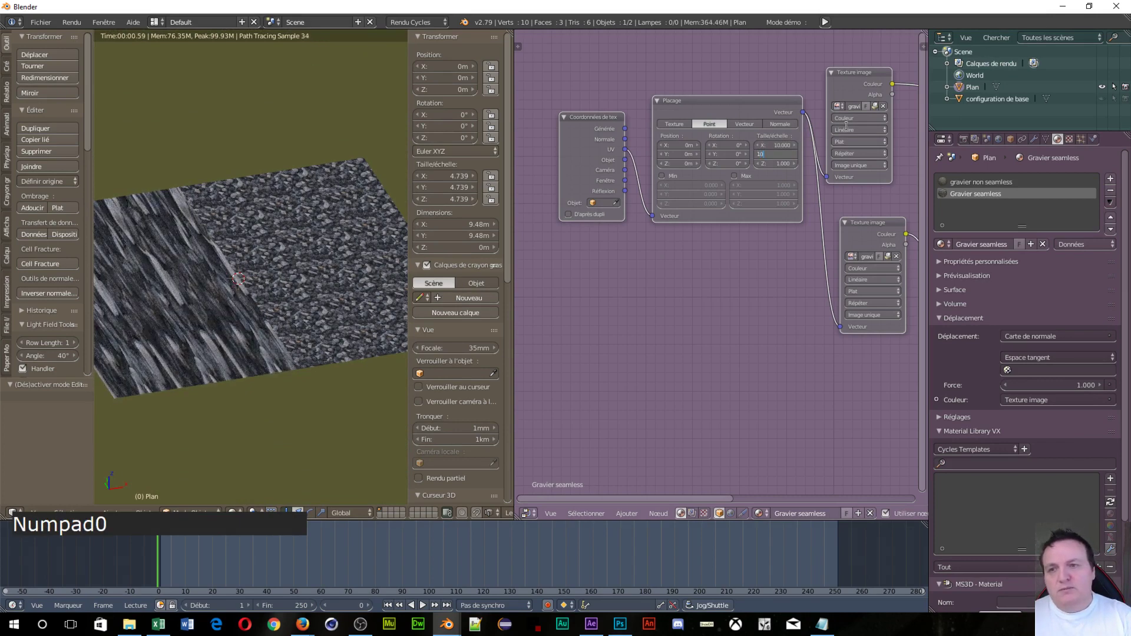
pyautogui.press('Return')
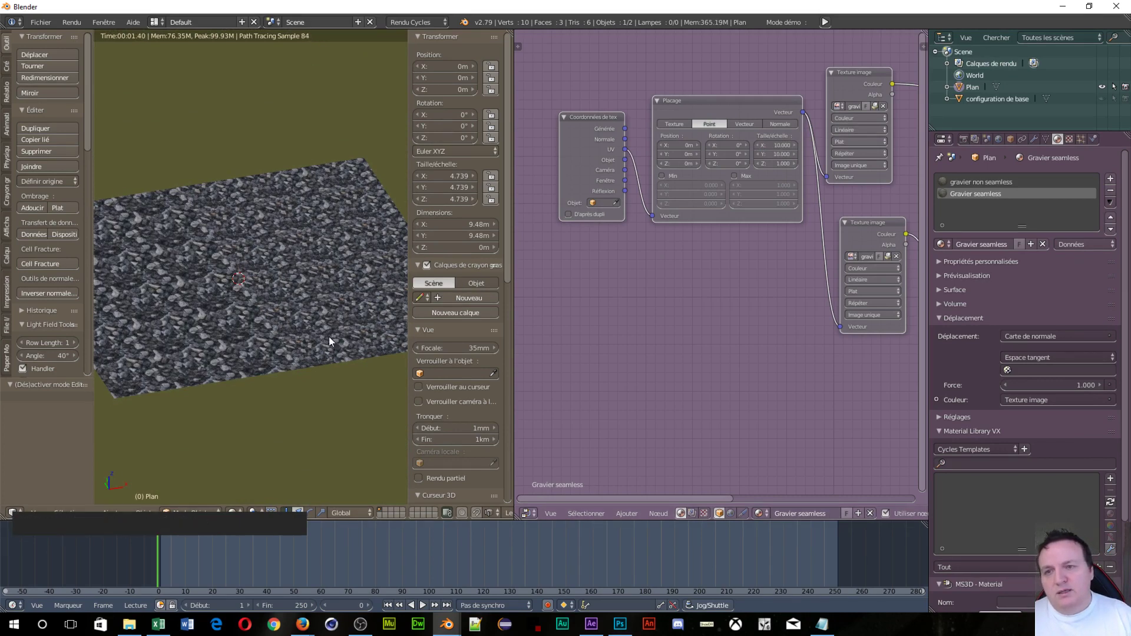
# Step: Examine the gravel tiling on both halves of the rendered plane, up close and from a distance
pyautogui.scroll(5, 329, 337)
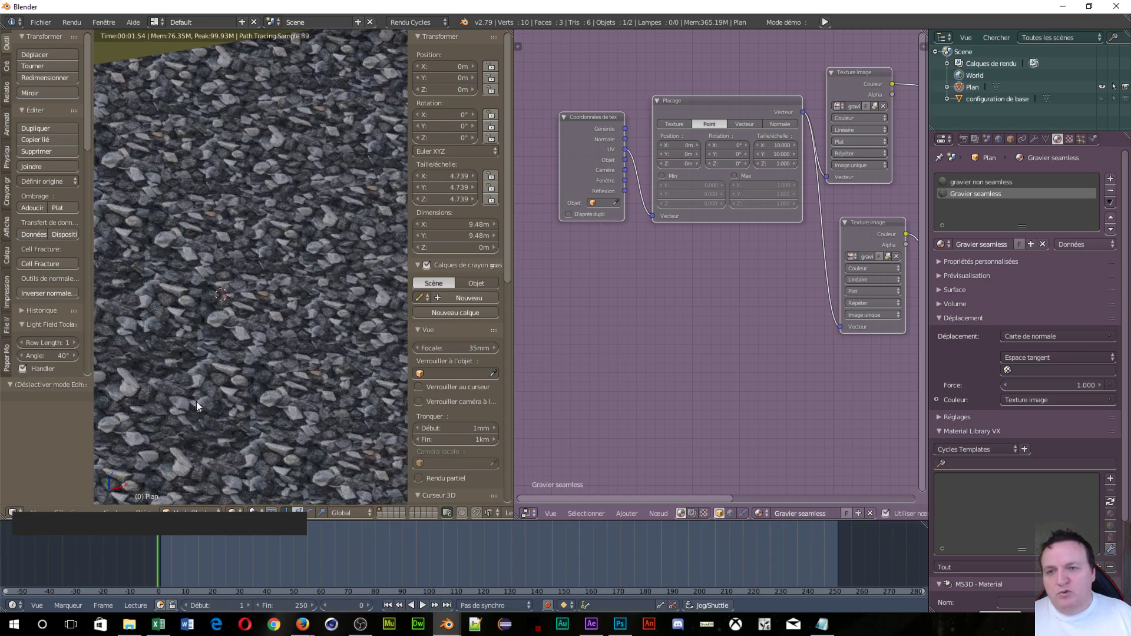
pyautogui.moveTo(188, 395); pyautogui.dragTo(279, 286)
pyautogui.scroll(-4, 311, 244)
pyautogui.scroll(3, 306, 329)
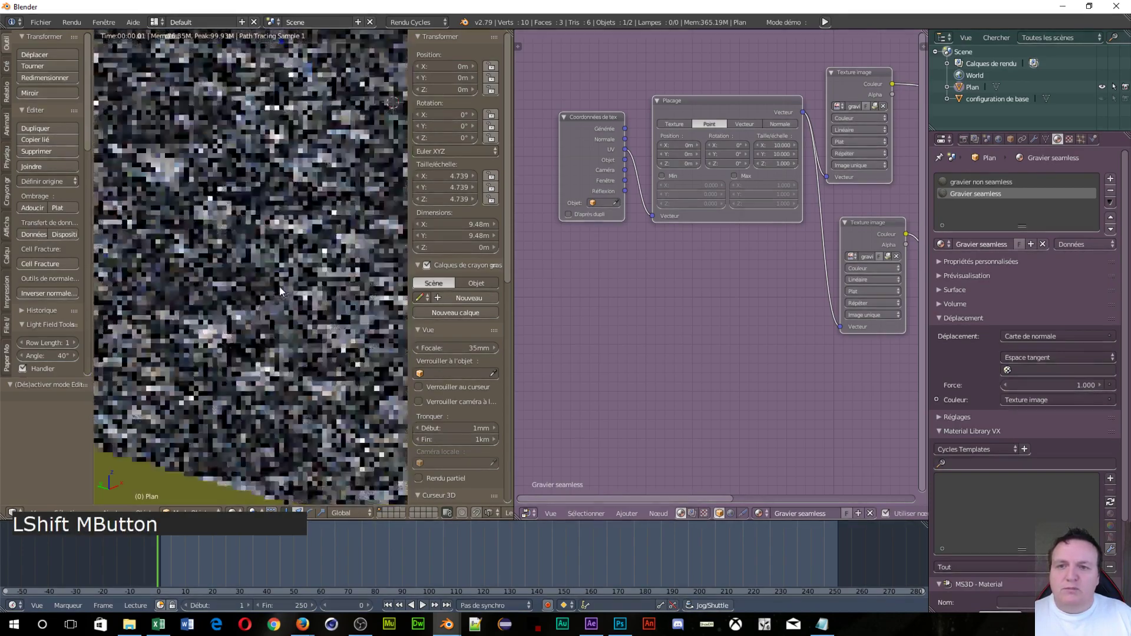
pyautogui.moveTo(738, 267); pyautogui.dragTo(645, 279)
pyautogui.scroll(-3, 234, 232)
pyautogui.scroll(3, 227, 302)
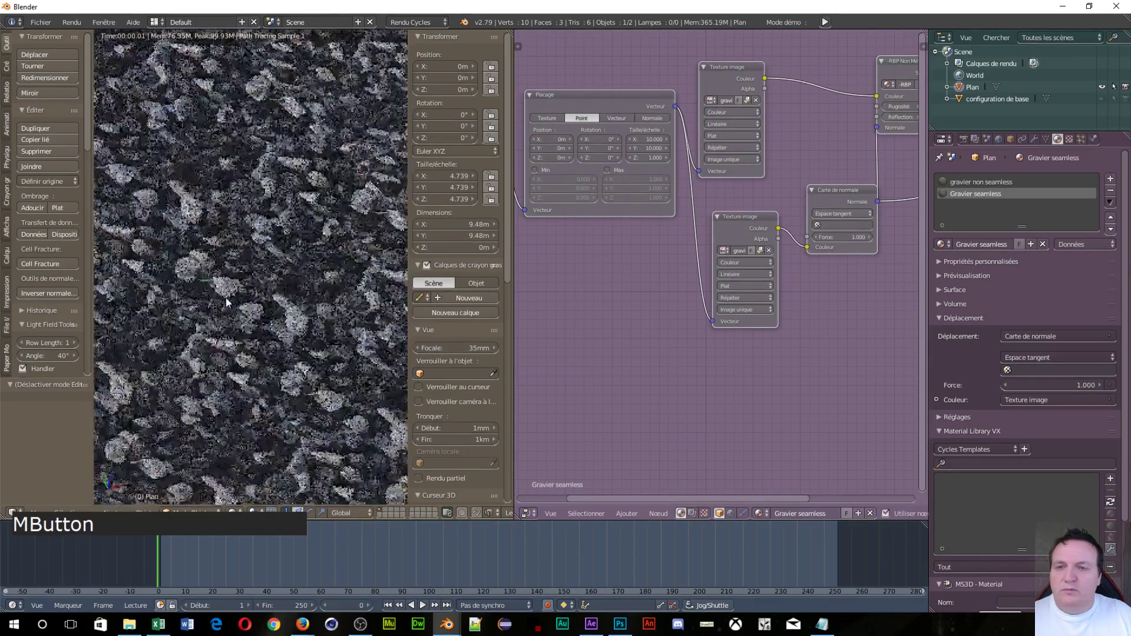
pyautogui.scroll(-2, 208, 203)
# Step: Rotate the Gravier seamless texture about 33° around Z in its Mapping node
pyautogui.moveTo(220, 211); pyautogui.dragTo(377, 195)
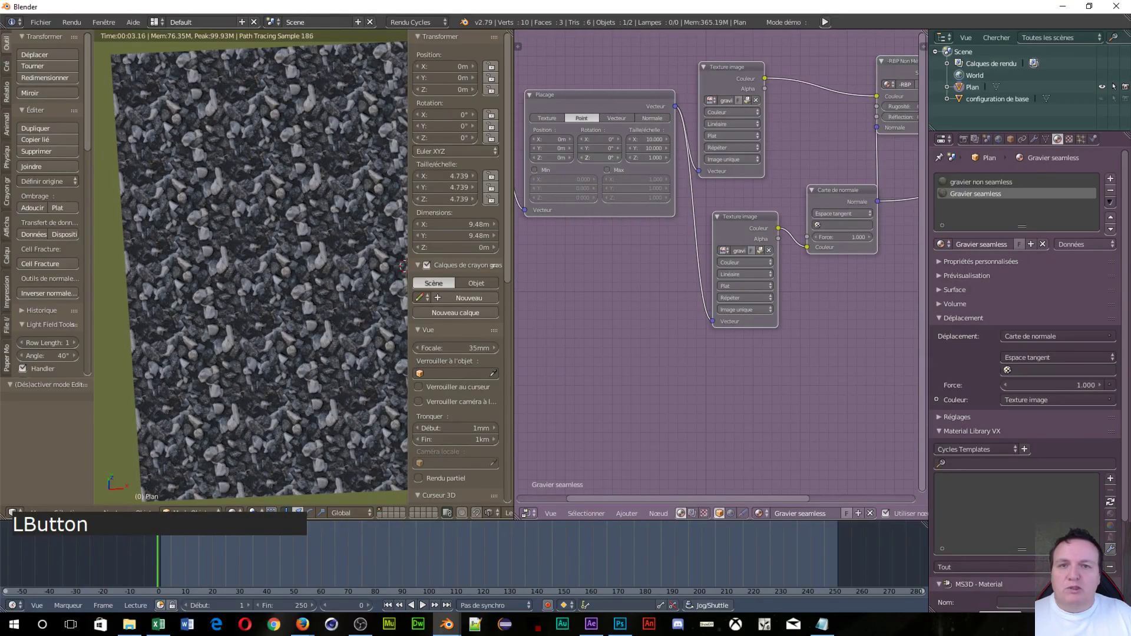
pyautogui.moveTo(598, 157); pyautogui.dragTo(640, 158)
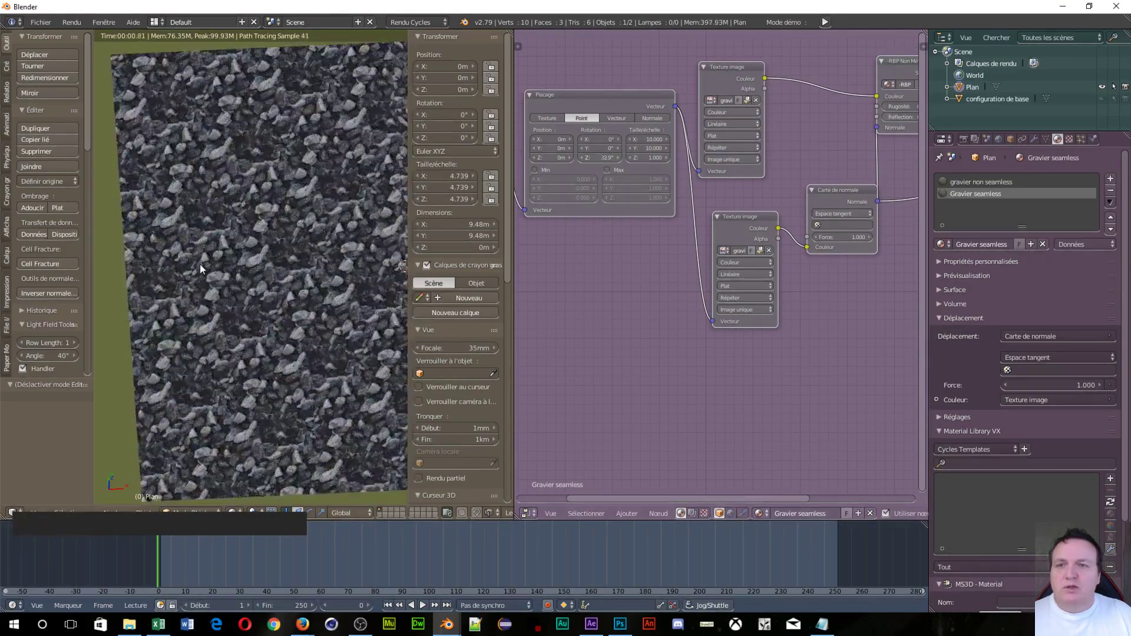
pyautogui.scroll(-3, 203, 267)
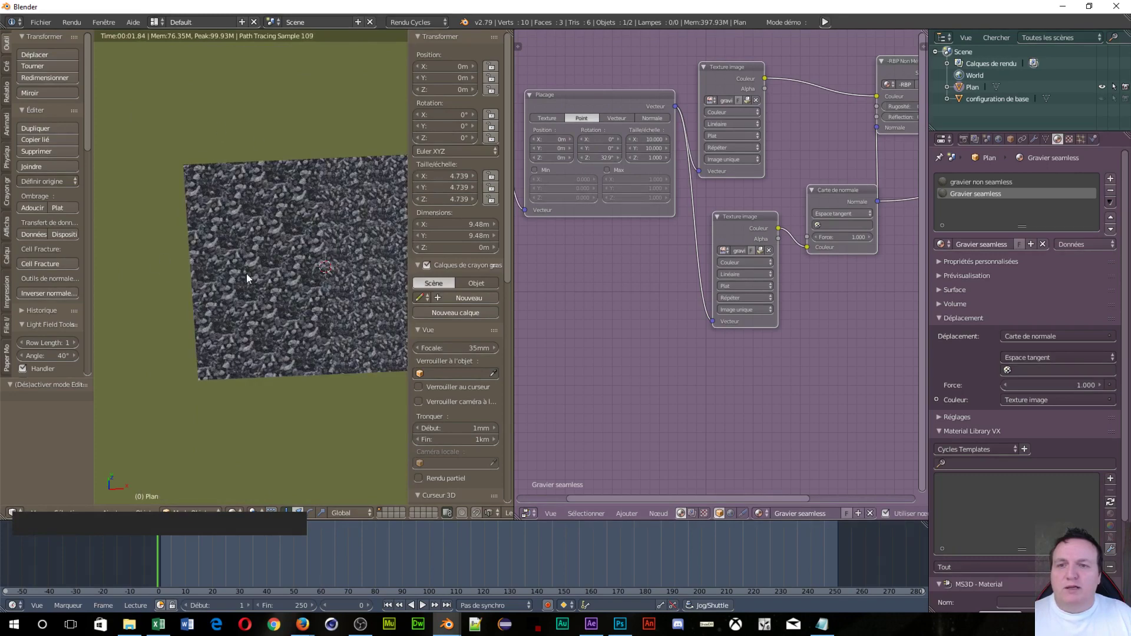
# Step: Set the Mapping node's X and Y scale to 20 in the Gravier seamless material
pyautogui.moveTo(248, 279); pyautogui.dragTo(173, 263)
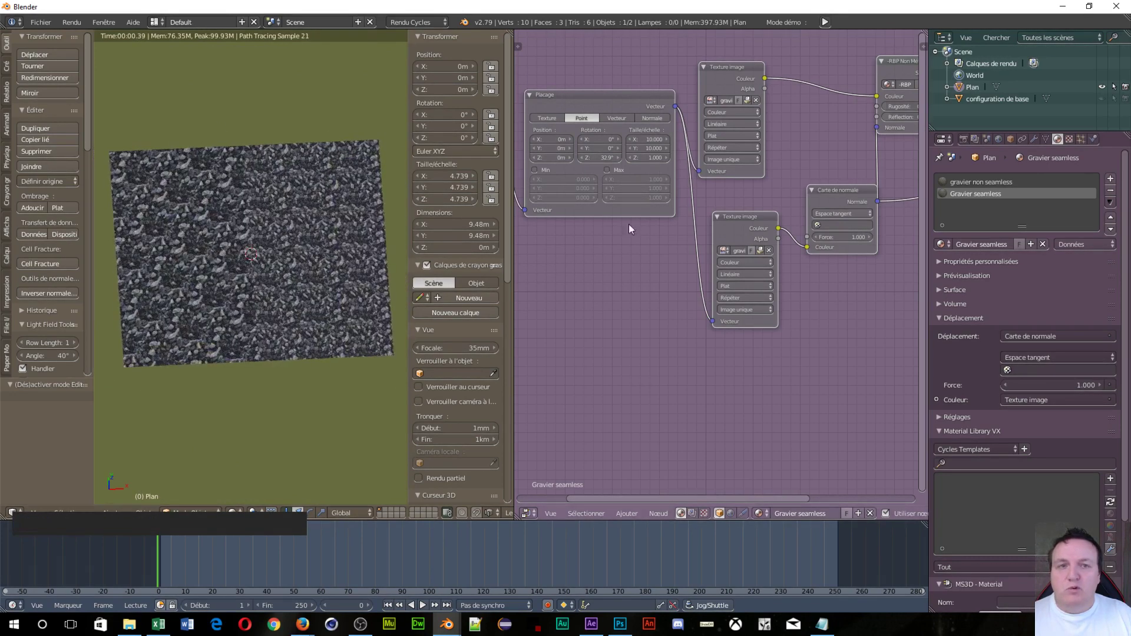
pyautogui.write('20')
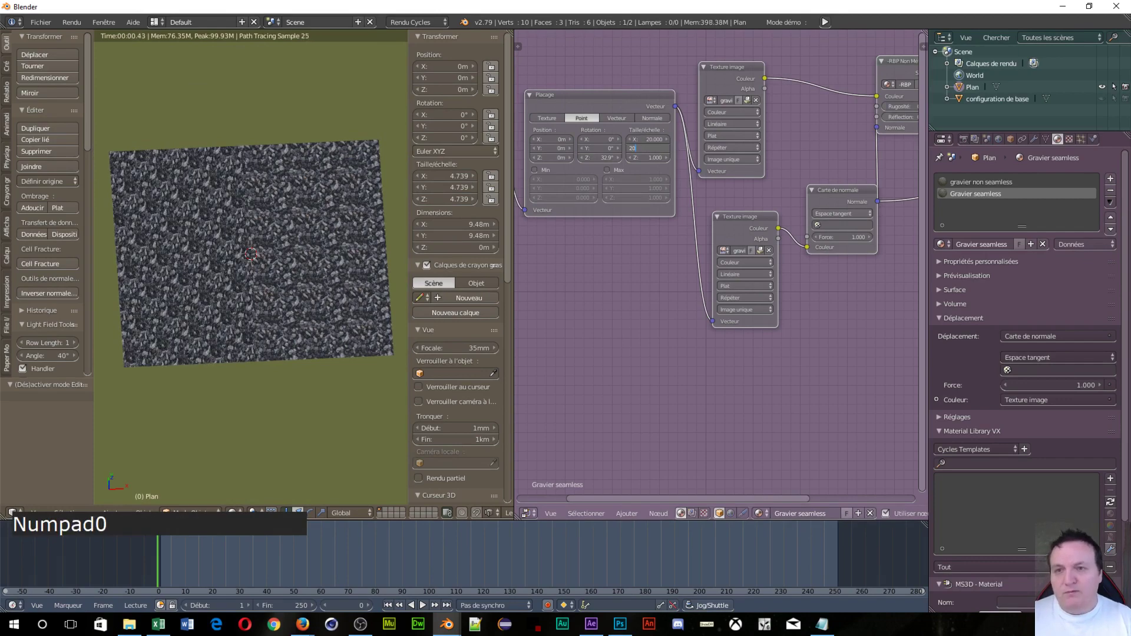
pyautogui.press('KP_Enter')
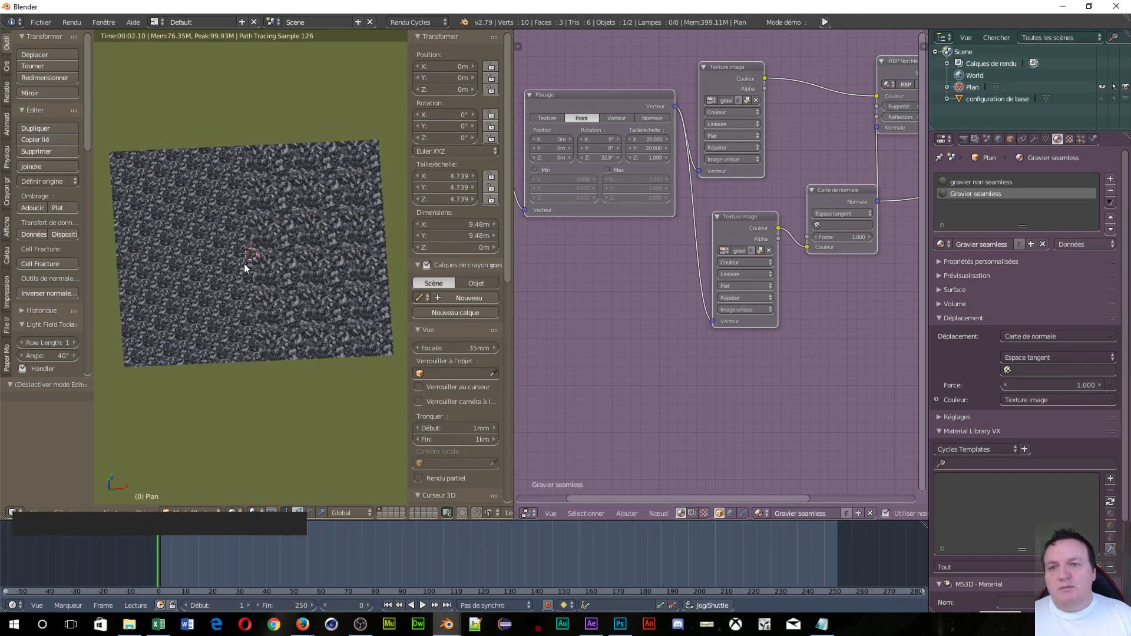
# Step: Set the Mapping node's X and Y scale to 20 in the gravier non seamless material
pyautogui.scroll(8, 247, 269)
pyautogui.moveTo(234, 256); pyautogui.dragTo(328, 291)
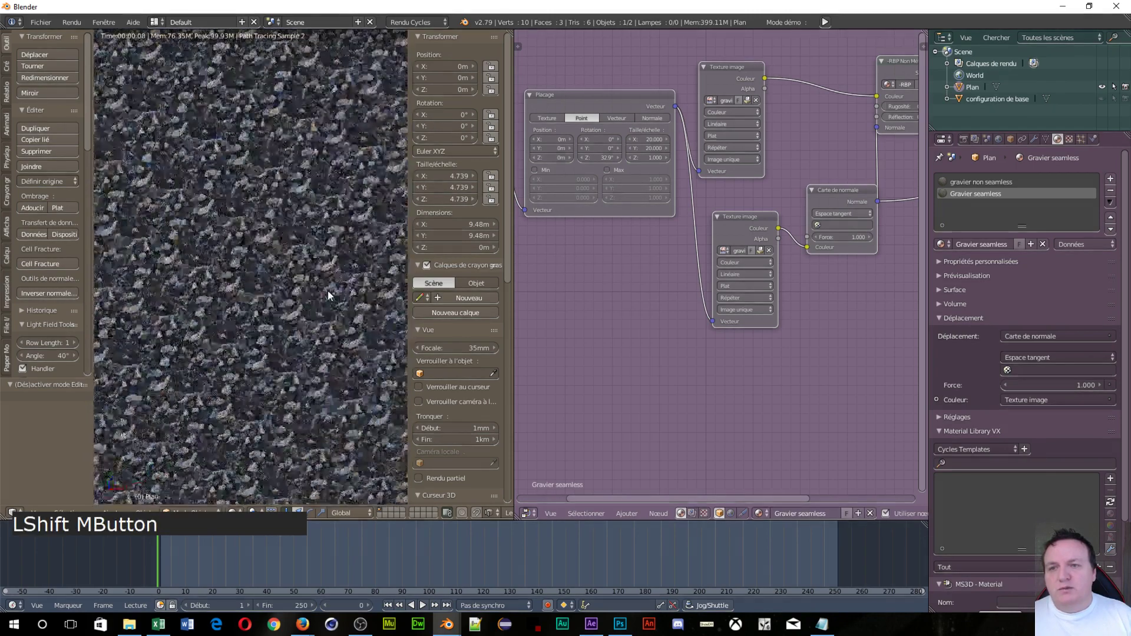
pyautogui.scroll(-6, 215, 177)
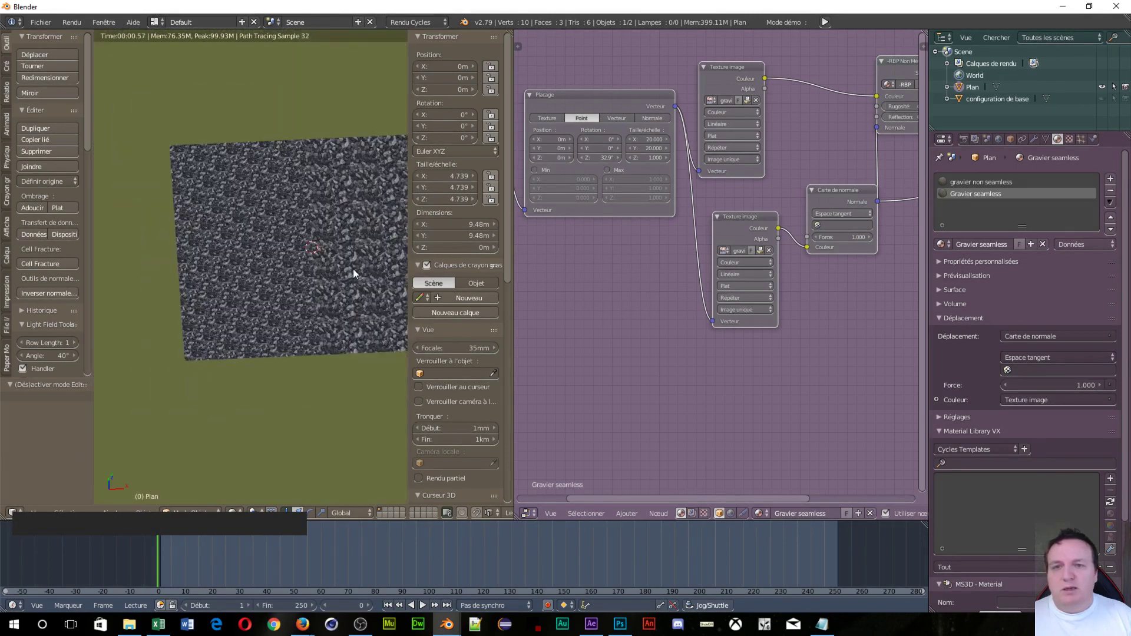
pyautogui.click(987, 183)
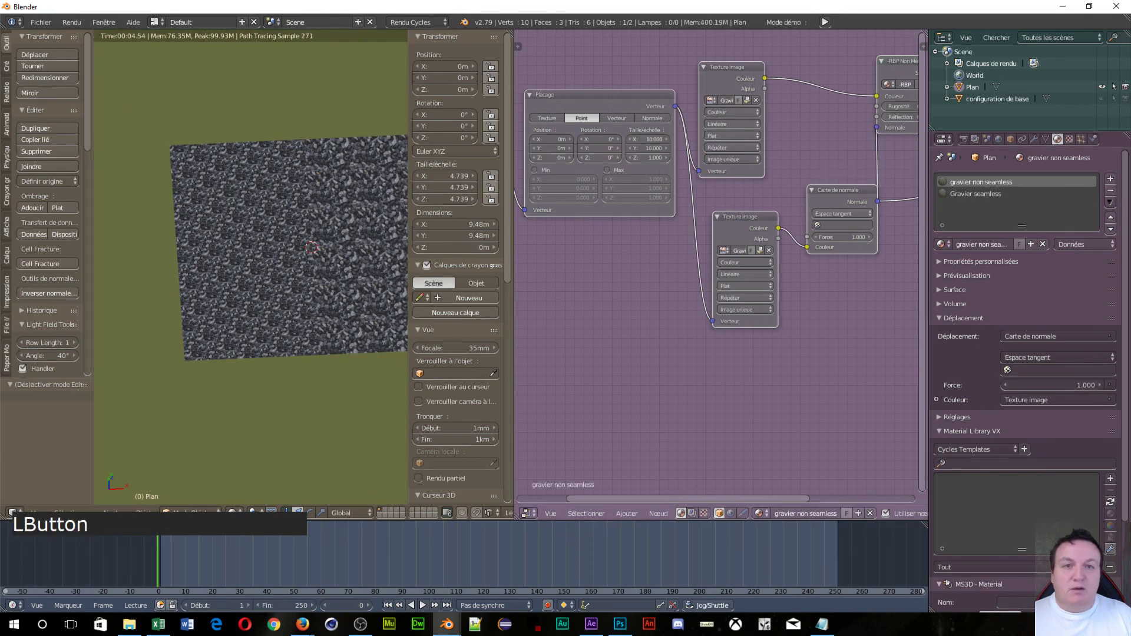
pyautogui.write('20')
pyautogui.press('Tab')
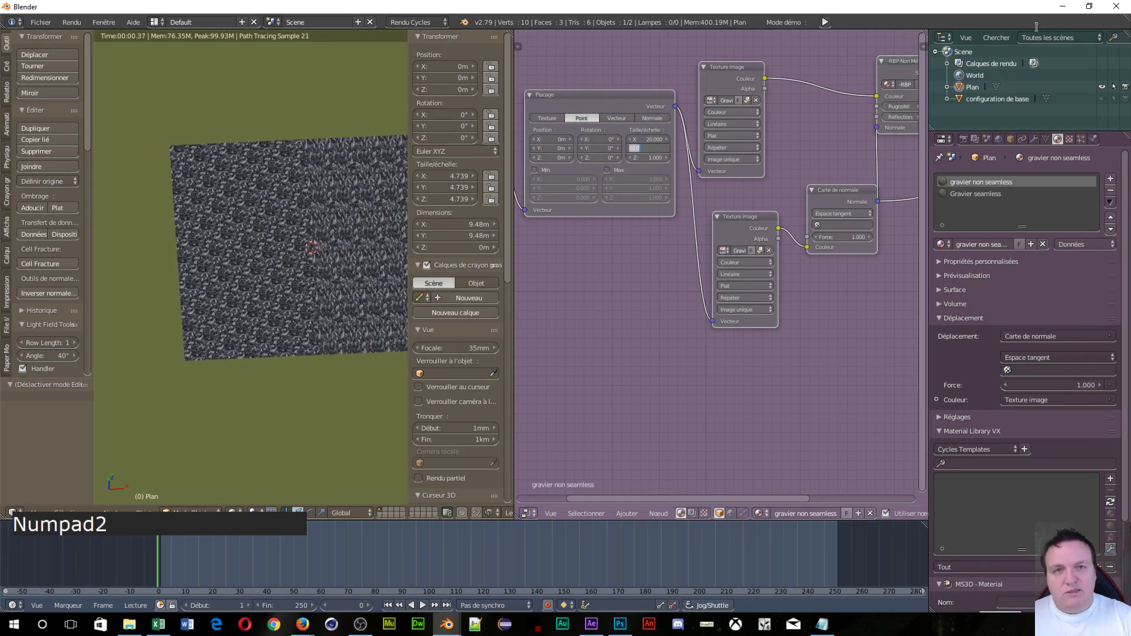
pyautogui.press('Return')
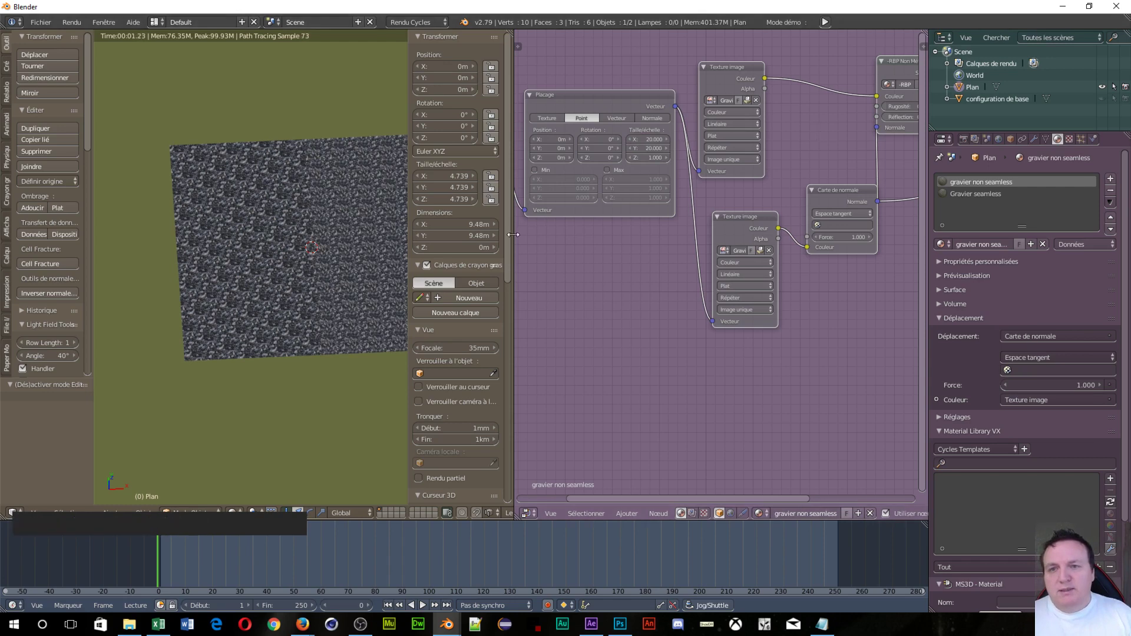
# Step: Compare the gravel tiling on both halves of the rendered plane, from straight above and in perspective
pyautogui.moveTo(324, 357); pyautogui.dragTo(267, 370)
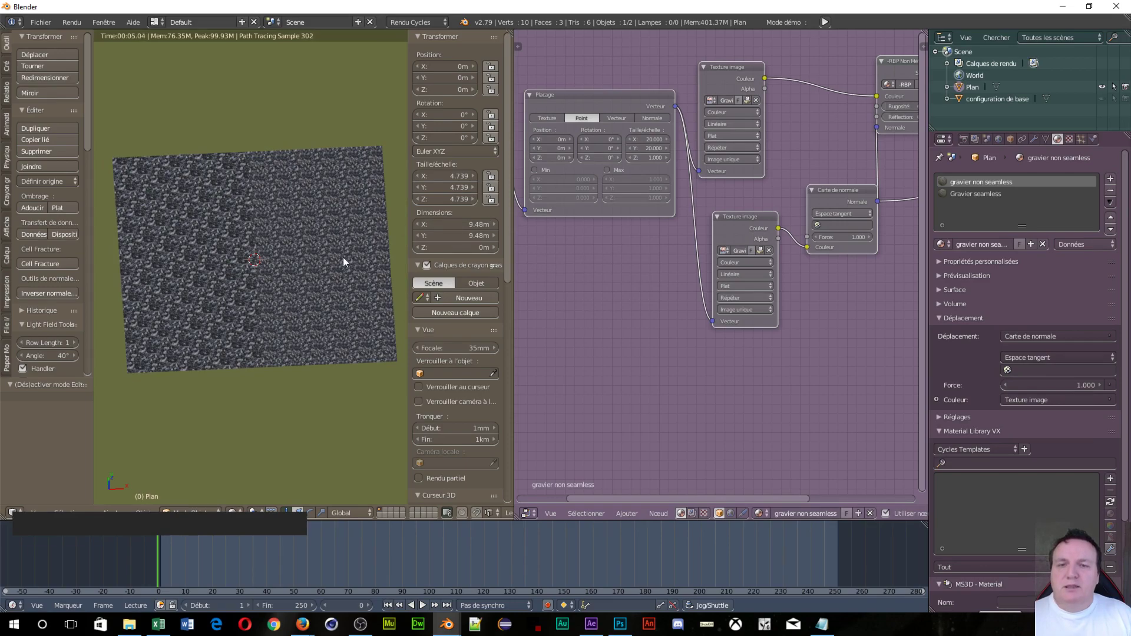
pyautogui.scroll(8, 147, 266)
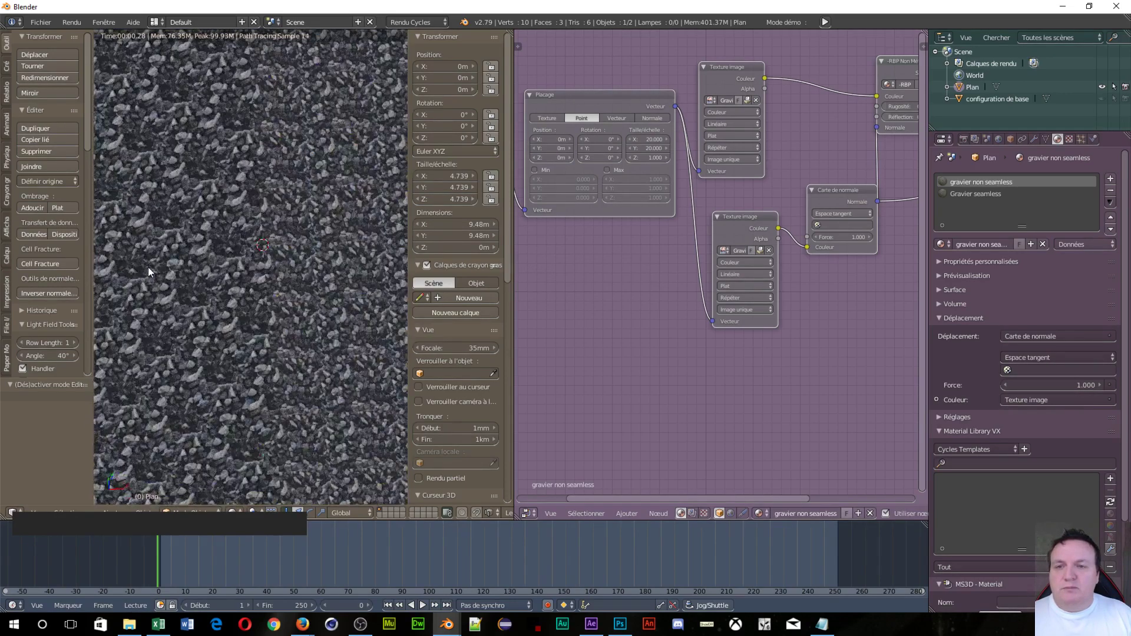
pyautogui.scroll(6, 327, 392)
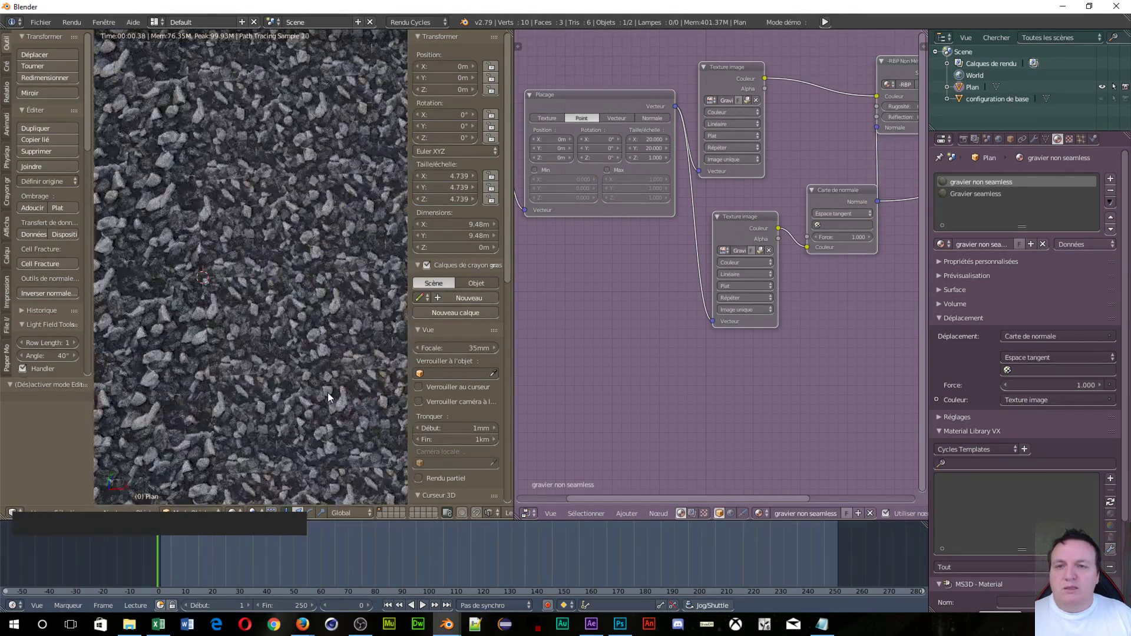
pyautogui.moveTo(328, 392); pyautogui.dragTo(249, 317)
pyautogui.press('KP_5')
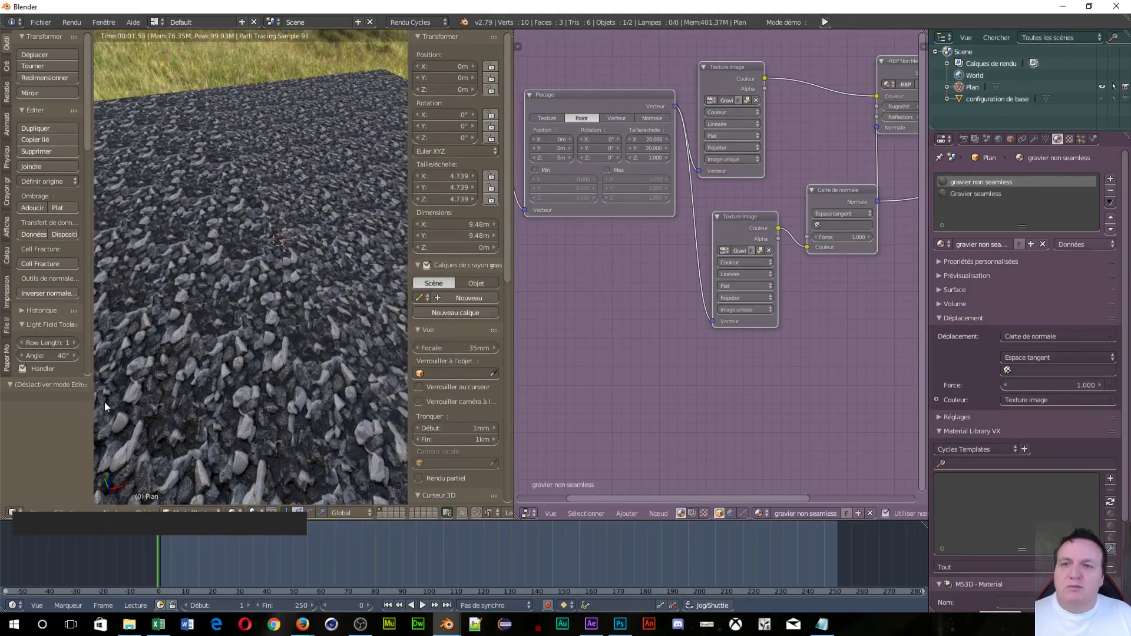
pyautogui.moveTo(380, 351); pyautogui.dragTo(259, 253)
pyautogui.scroll(3, 260, 254)
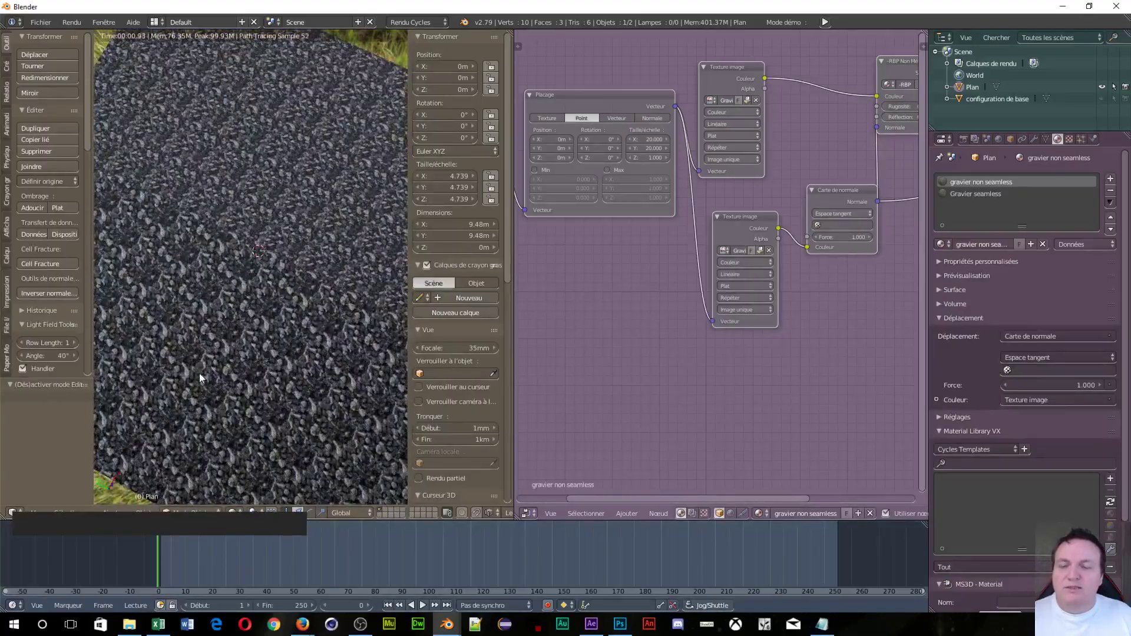
pyautogui.scroll(4, 199, 373)
pyautogui.moveTo(199, 373); pyautogui.dragTo(178, 384)
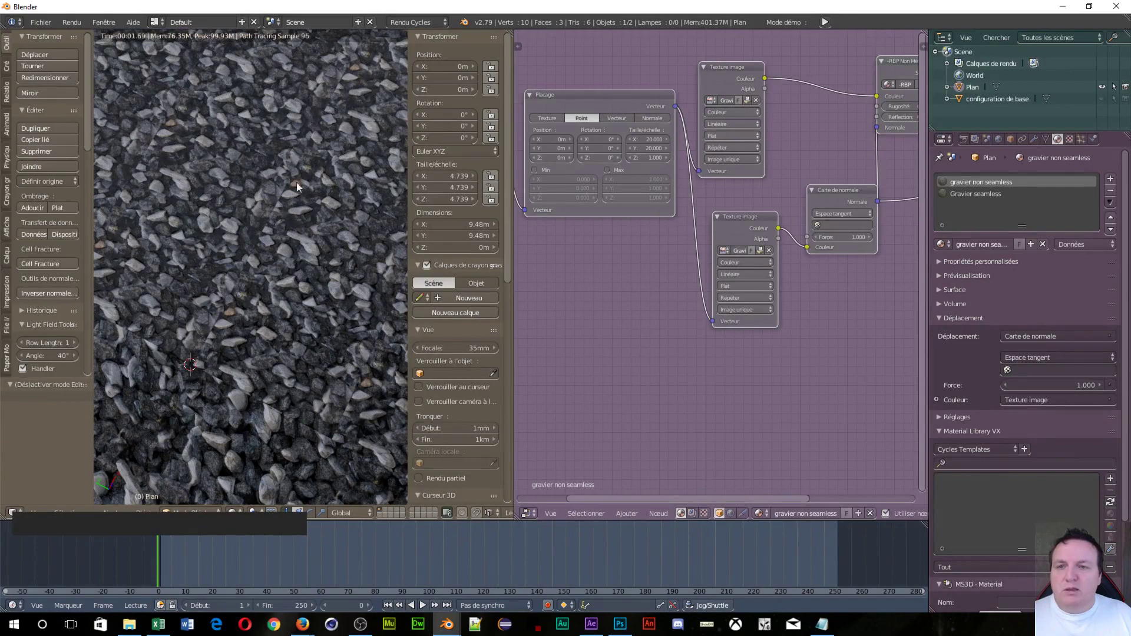
# Step: Inspect the gravel up close for visible tile borders, checking the plane's edge and the stones' relief at an oblique angle
pyautogui.scroll(3, 287, 241)
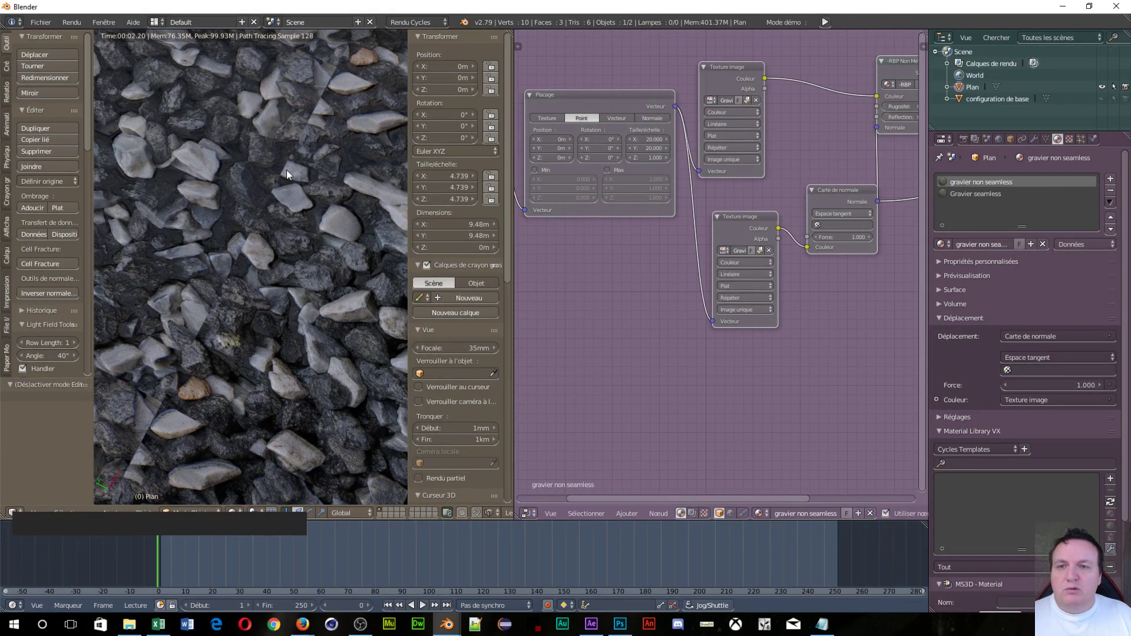
pyautogui.moveTo(150, 398); pyautogui.dragTo(291, 52)
pyautogui.scroll(-6, 206, 165)
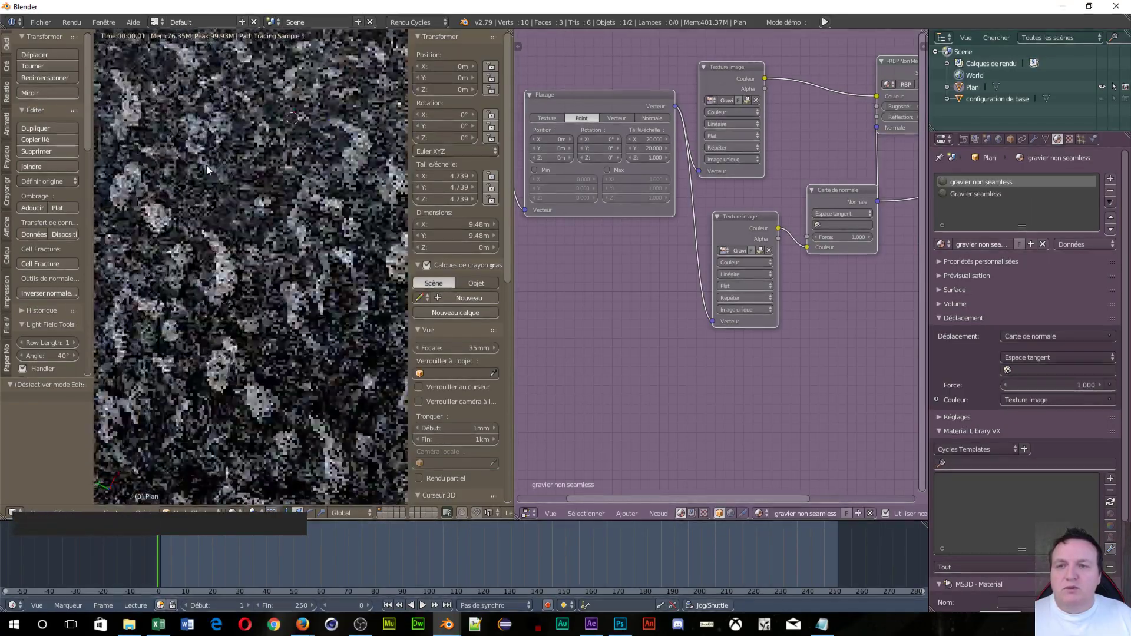
pyautogui.moveTo(194, 246); pyautogui.dragTo(156, 234)
pyautogui.scroll(-6, 150, 236)
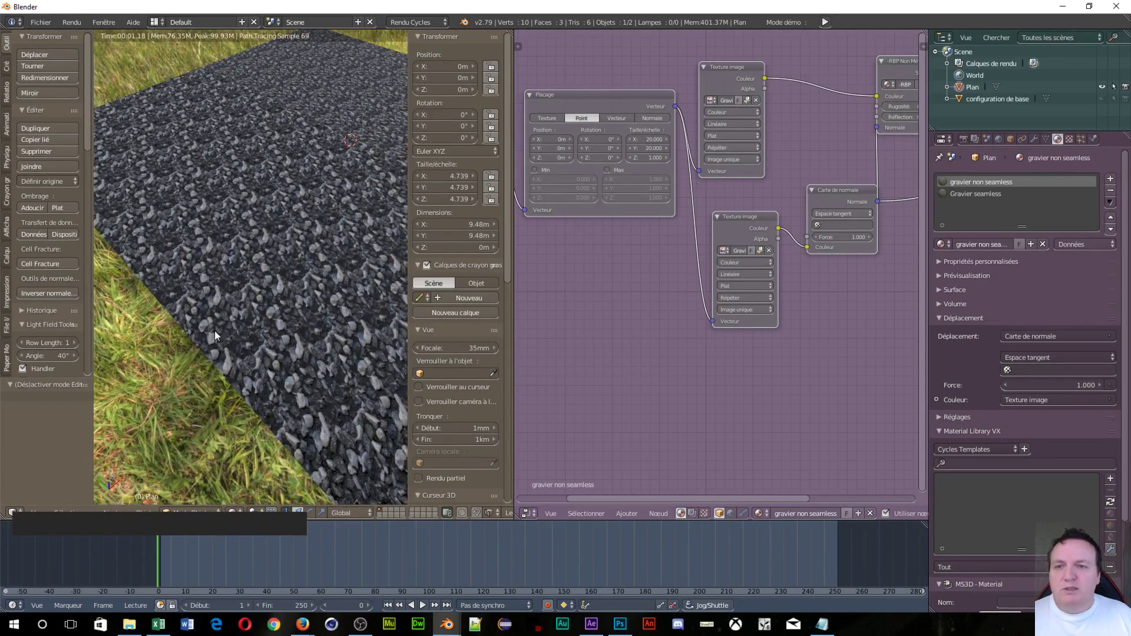
pyautogui.scroll(6, 238, 378)
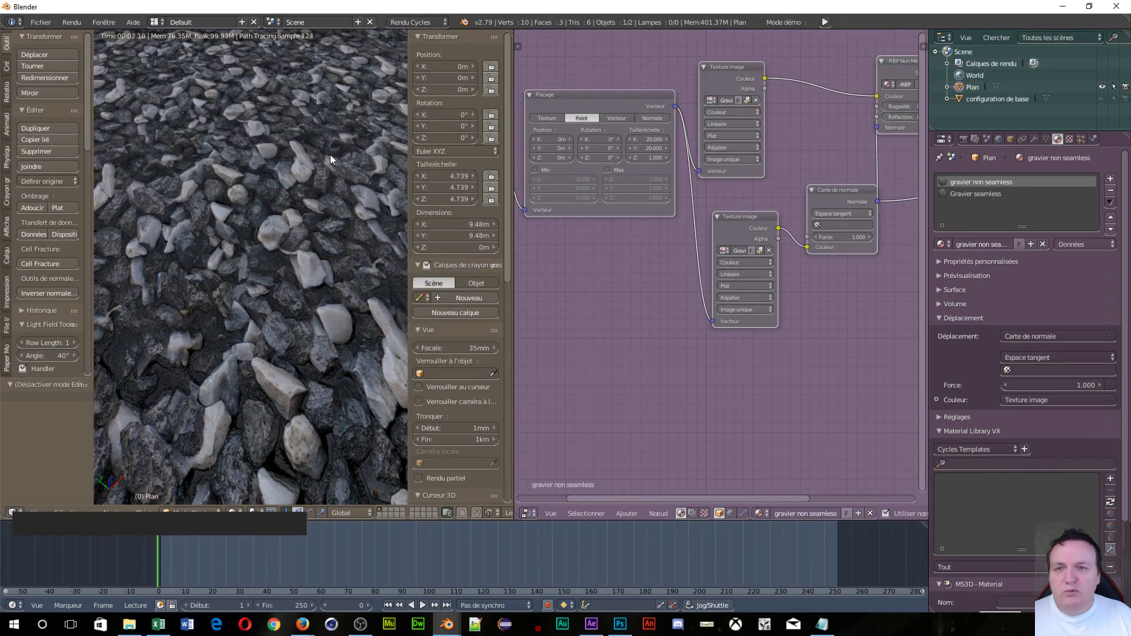
pyautogui.scroll(2, 274, 173)
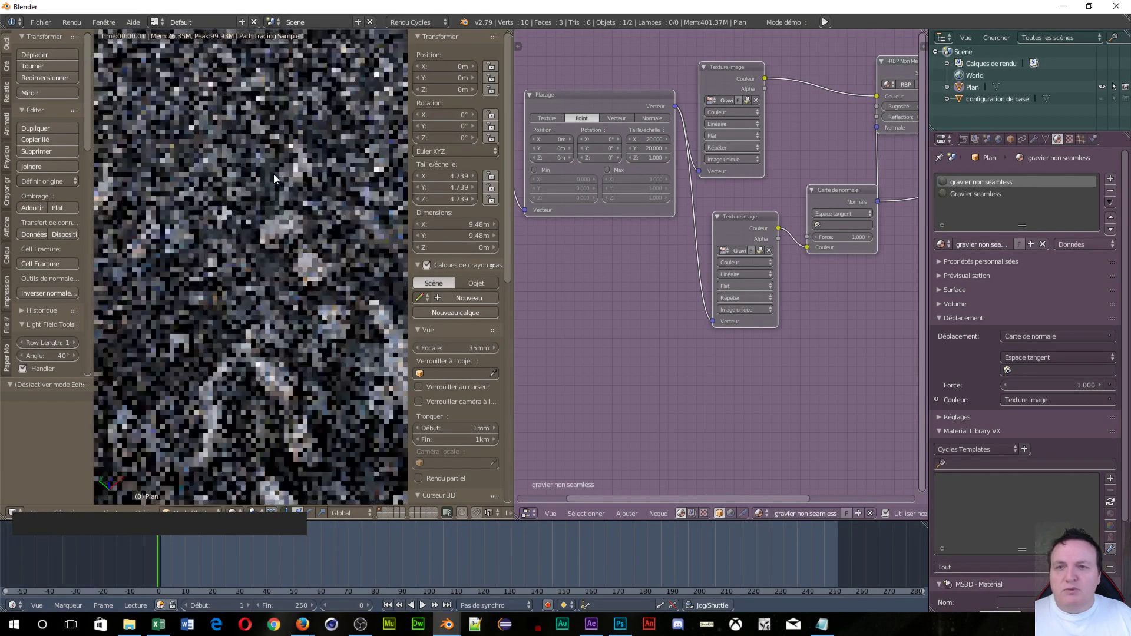
pyautogui.moveTo(274, 174); pyautogui.dragTo(136, 140)
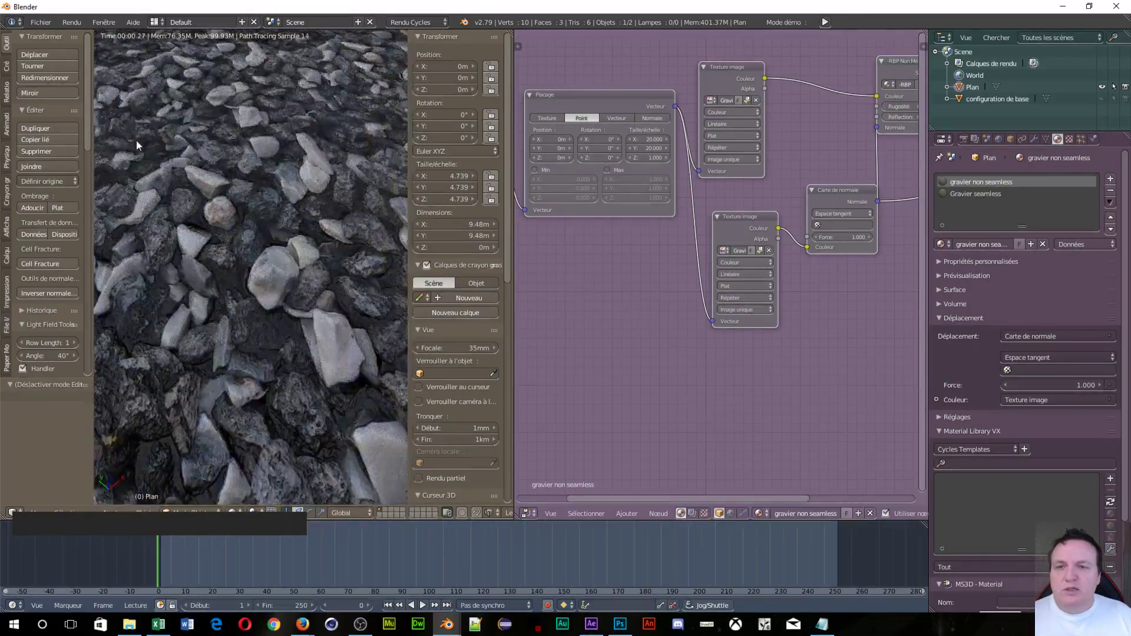
pyautogui.moveTo(260, 217); pyautogui.dragTo(259, 209)
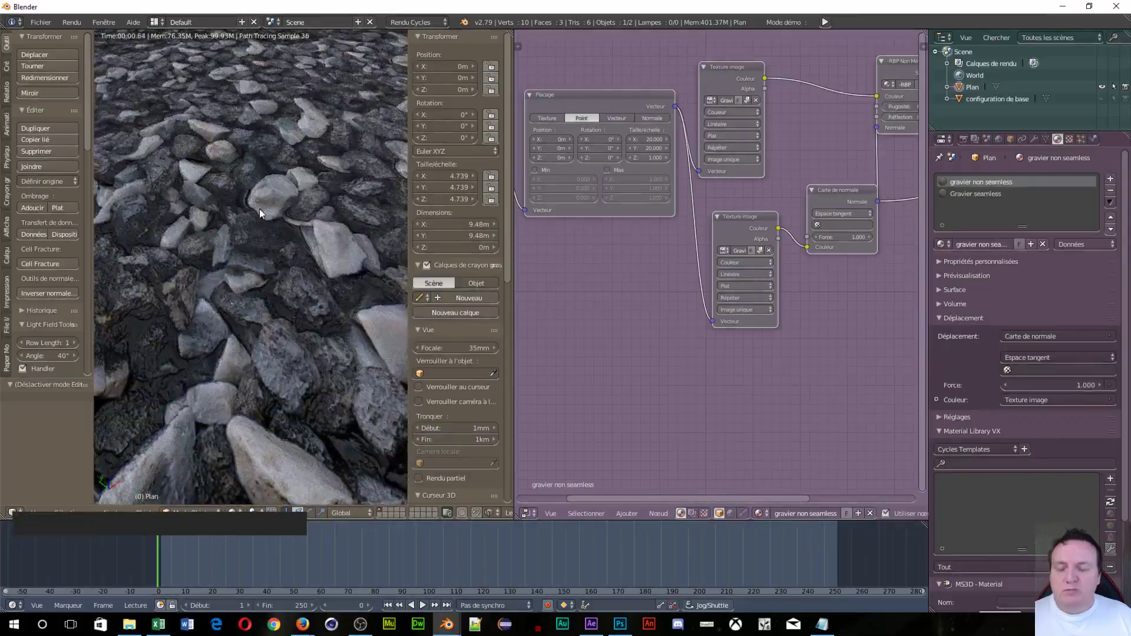
# Step: Maximize the rendered 3D viewport and examine the stones' relief from a low grazing angle
pyautogui.hotkey('shift', 'space')
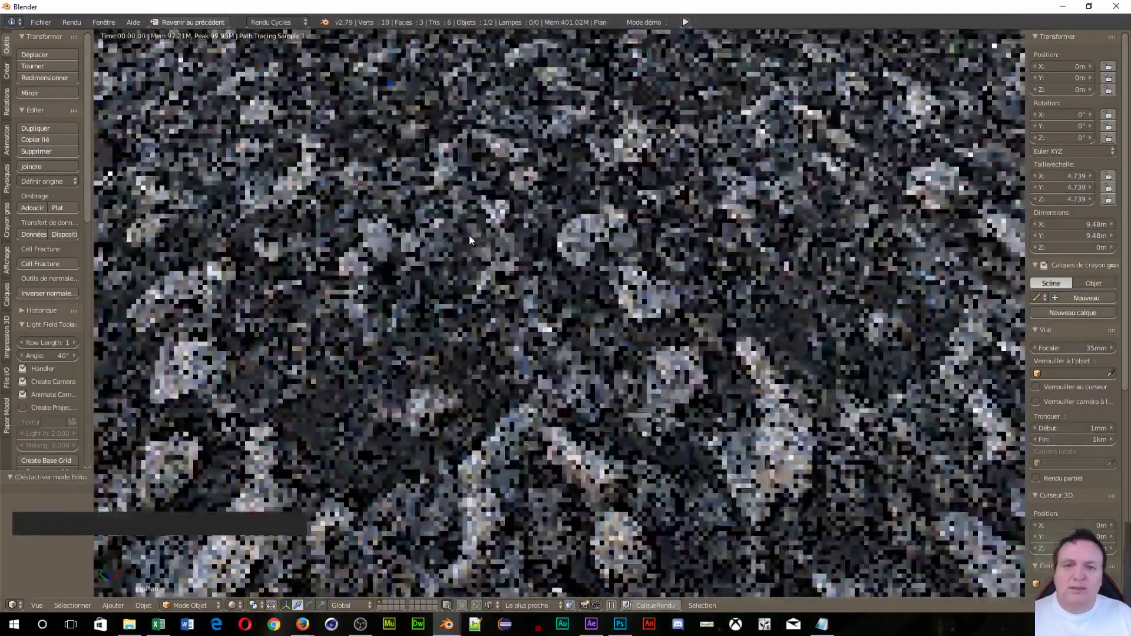
pyautogui.middleClick(468, 235)
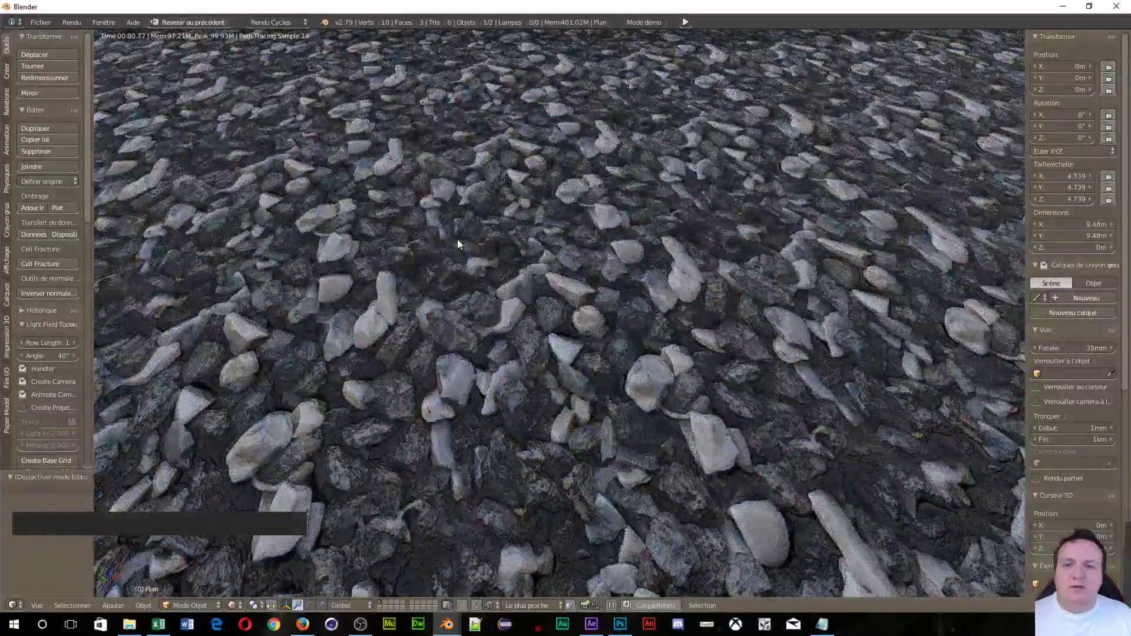
pyautogui.scroll(3, 448, 218)
pyautogui.scroll(1, 448, 221)
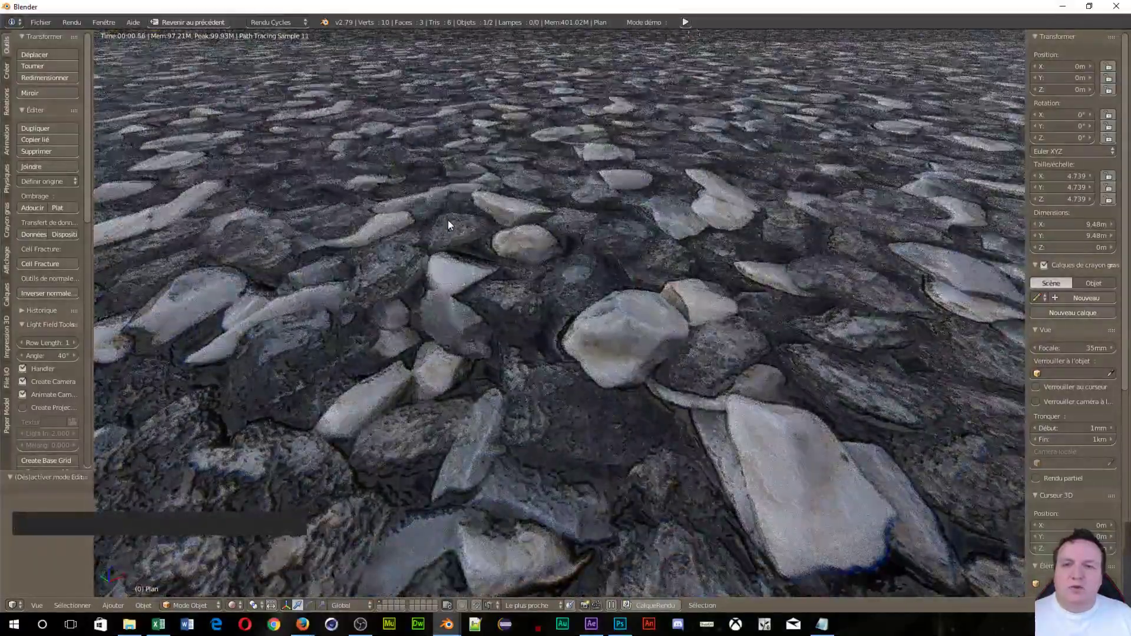
pyautogui.scroll(-3, 448, 221)
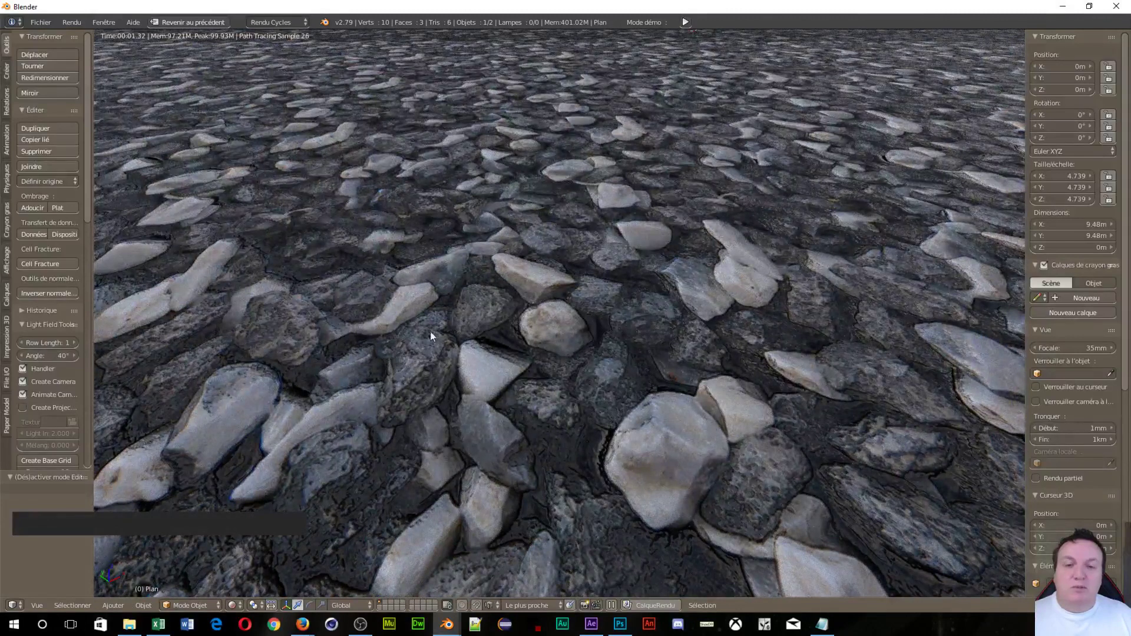
pyautogui.click(181, 529)
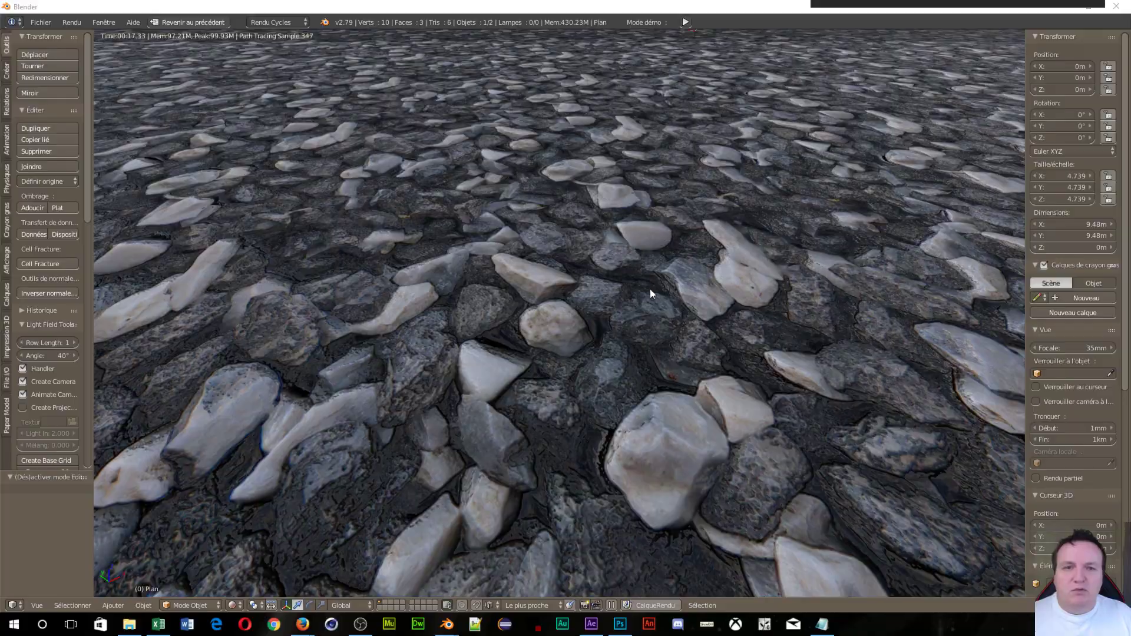
# Step: Examine the gravel's repetition and relief in the enlarged render, from the plane's grassy edges to close-ups of individual stones
pyautogui.scroll(-7, 475, 365)
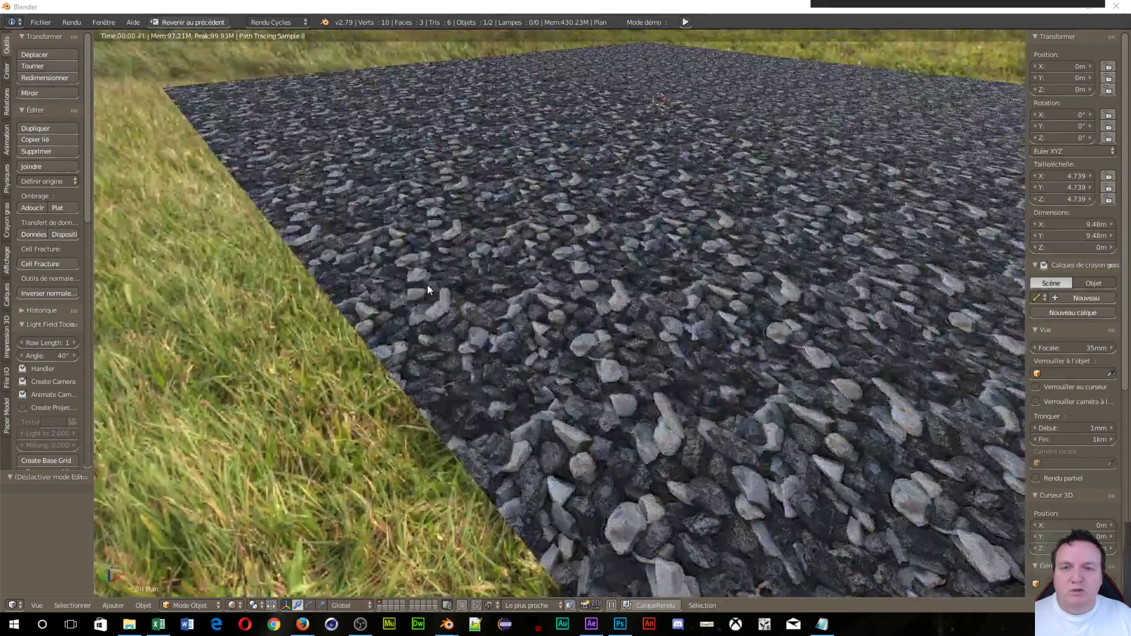
pyautogui.scroll(7, 542, 340)
pyautogui.keyDown('shift'); pyautogui.middleClick(623, 341); pyautogui.keyUp('shift')
pyautogui.scroll(-6, 623, 344)
pyautogui.scroll(4, 658, 369)
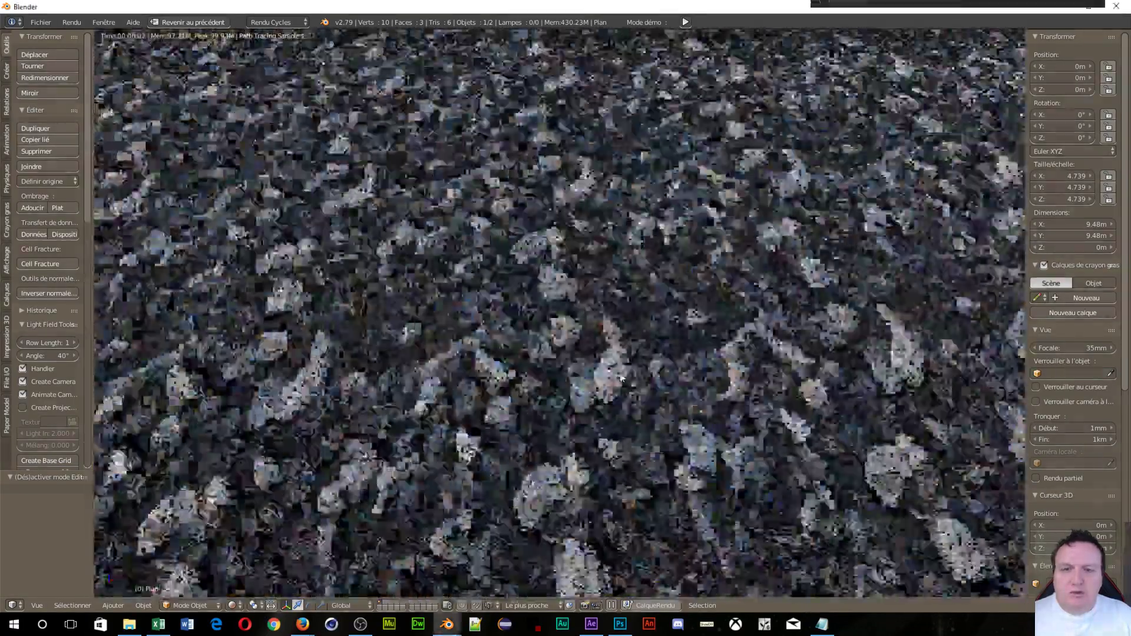
pyautogui.scroll(-6, 631, 351)
pyautogui.scroll(3, 624, 351)
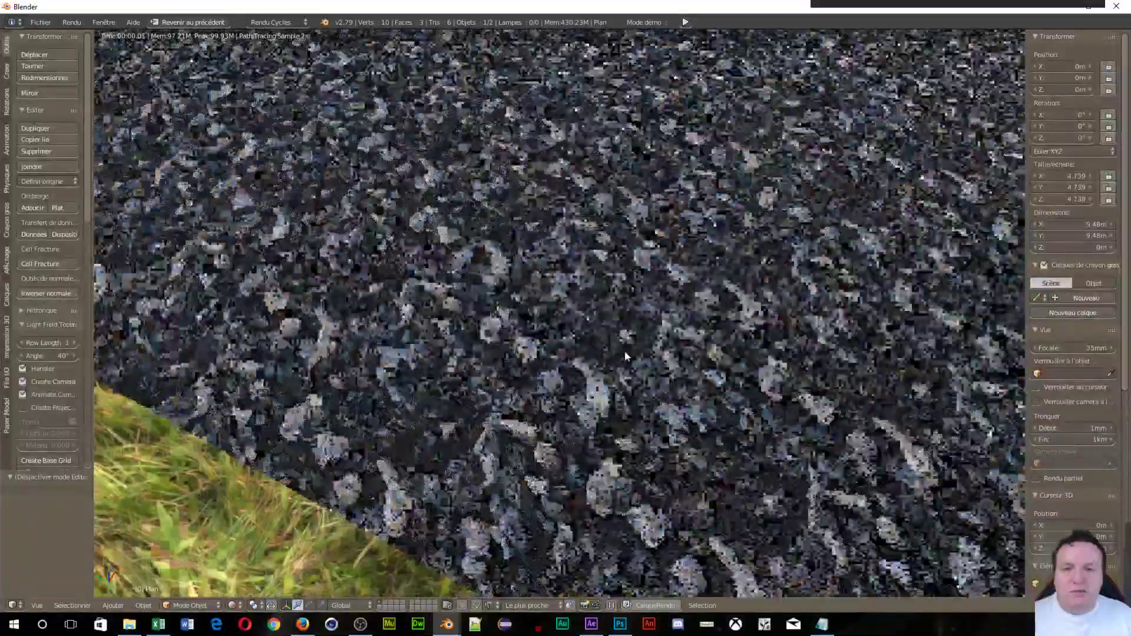
pyautogui.moveTo(624, 351); pyautogui.dragTo(493, 341)
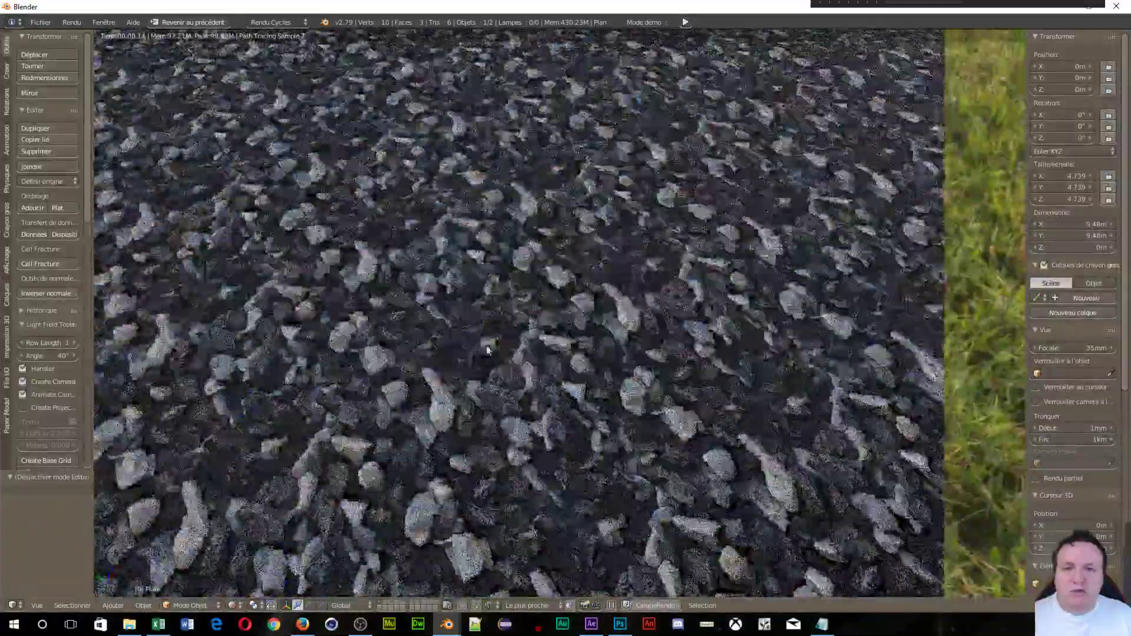
pyautogui.scroll(-3, 701, 125)
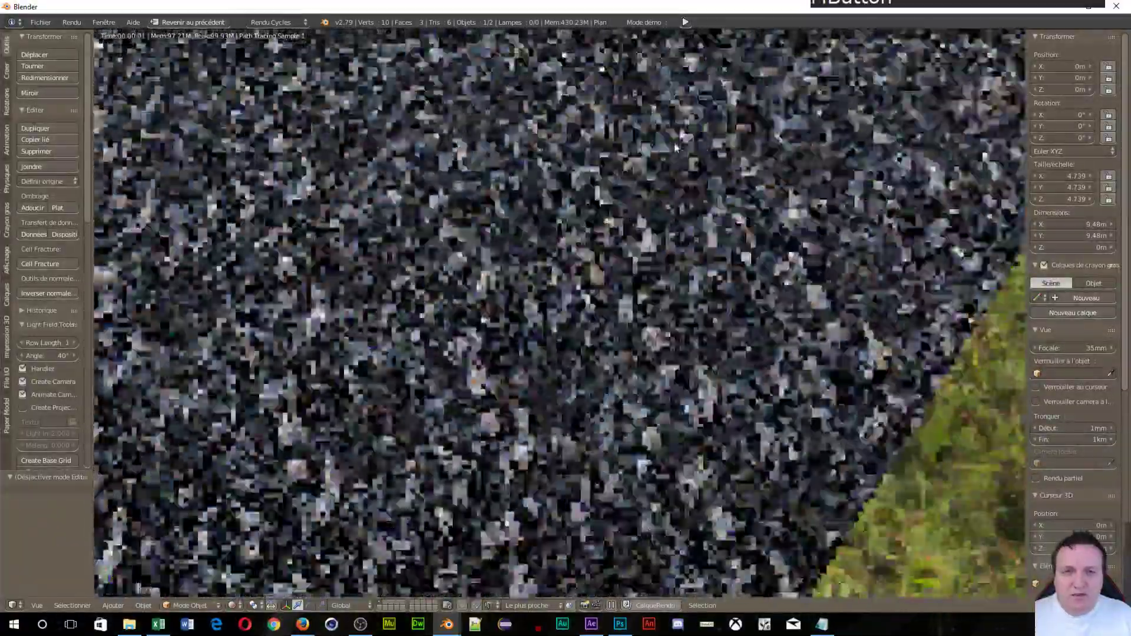
pyautogui.scroll(3, 648, 118)
pyautogui.moveTo(648, 117); pyautogui.dragTo(567, 111)
pyautogui.scroll(5, 538, 280)
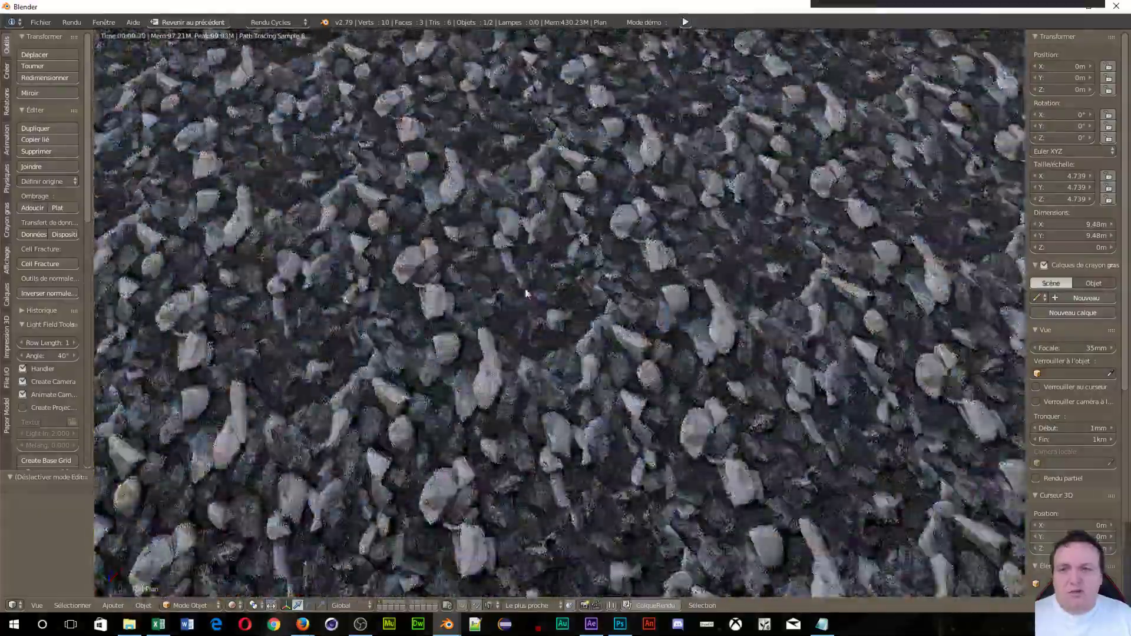
pyautogui.moveTo(538, 280); pyautogui.dragTo(498, 241)
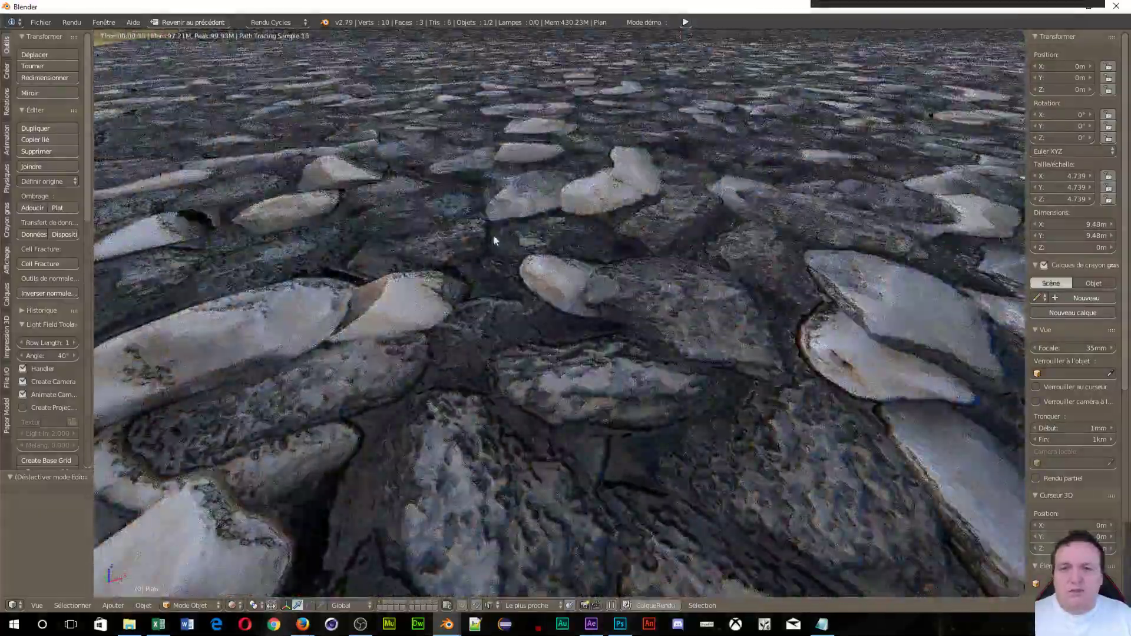
pyautogui.scroll(-3, 494, 239)
pyautogui.scroll(-3, 495, 263)
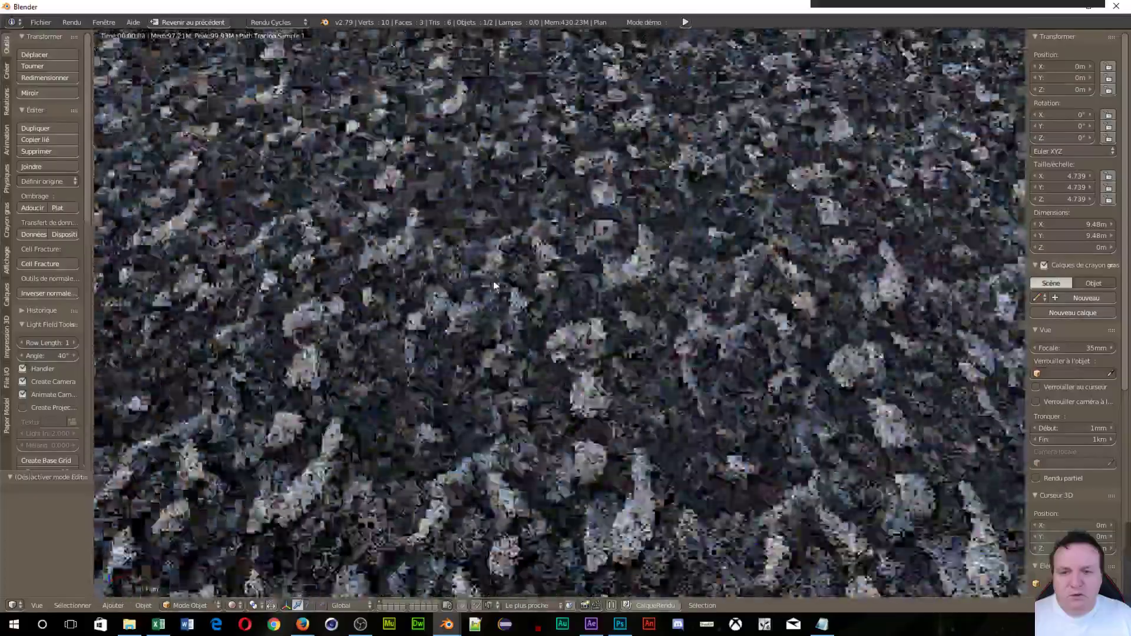
pyautogui.scroll(-2, 514, 377)
pyautogui.scroll(3, 513, 377)
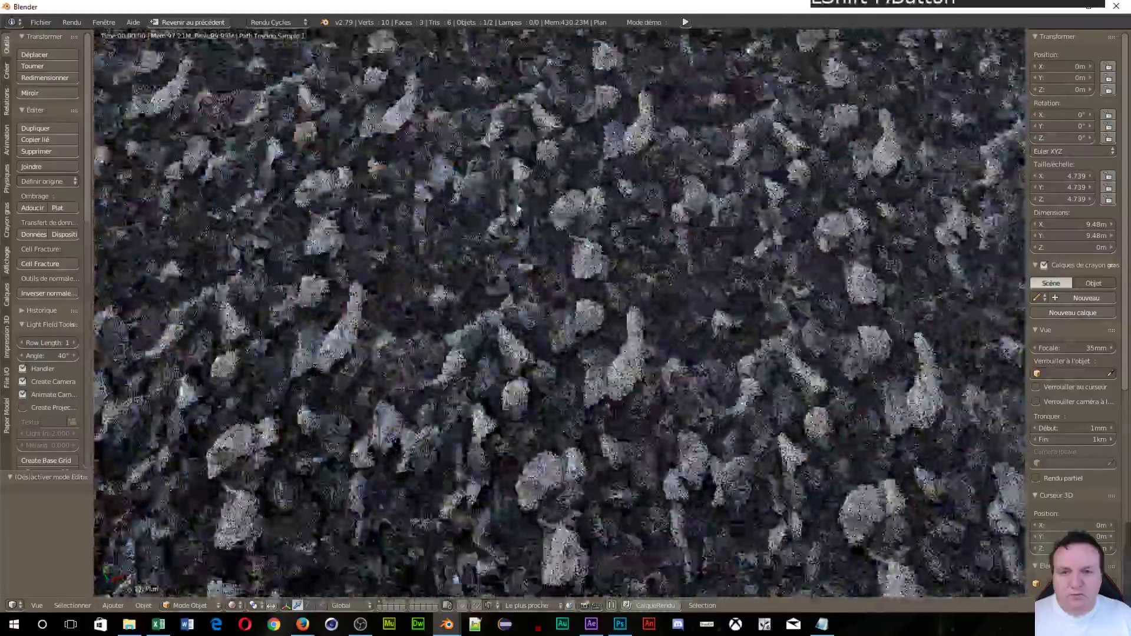
# Step: Examine the gravel's repetition and stone relief from overhead, at the plane's corner, and from a low angle across the surface
pyautogui.moveTo(514, 377); pyautogui.dragTo(522, 146)
pyautogui.scroll(-3, 522, 146)
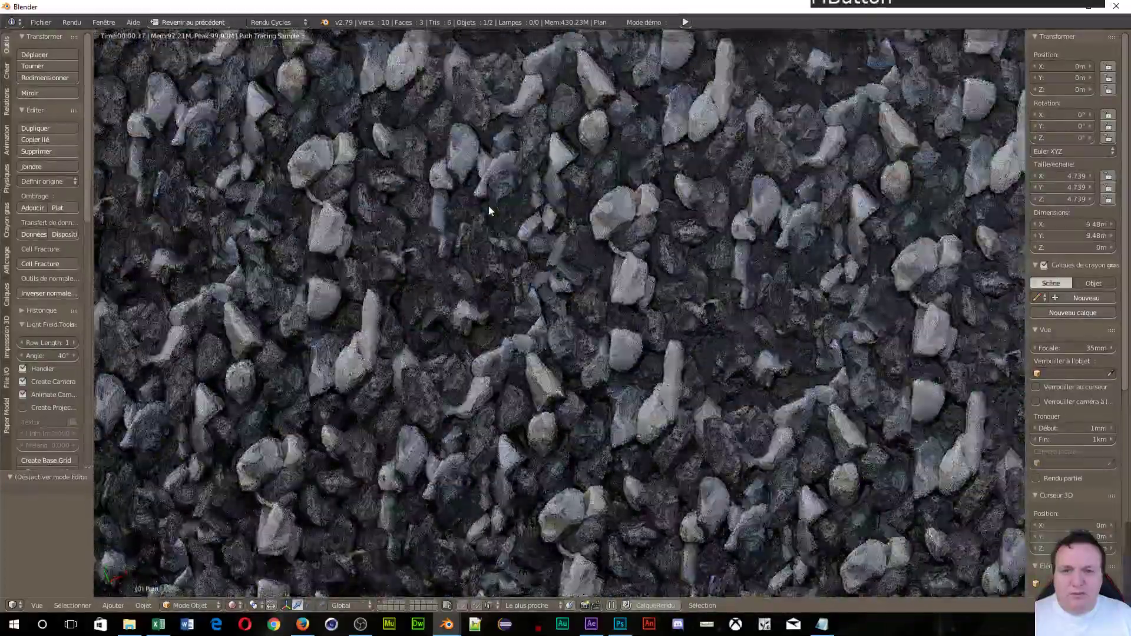
pyautogui.scroll(-2, 508, 255)
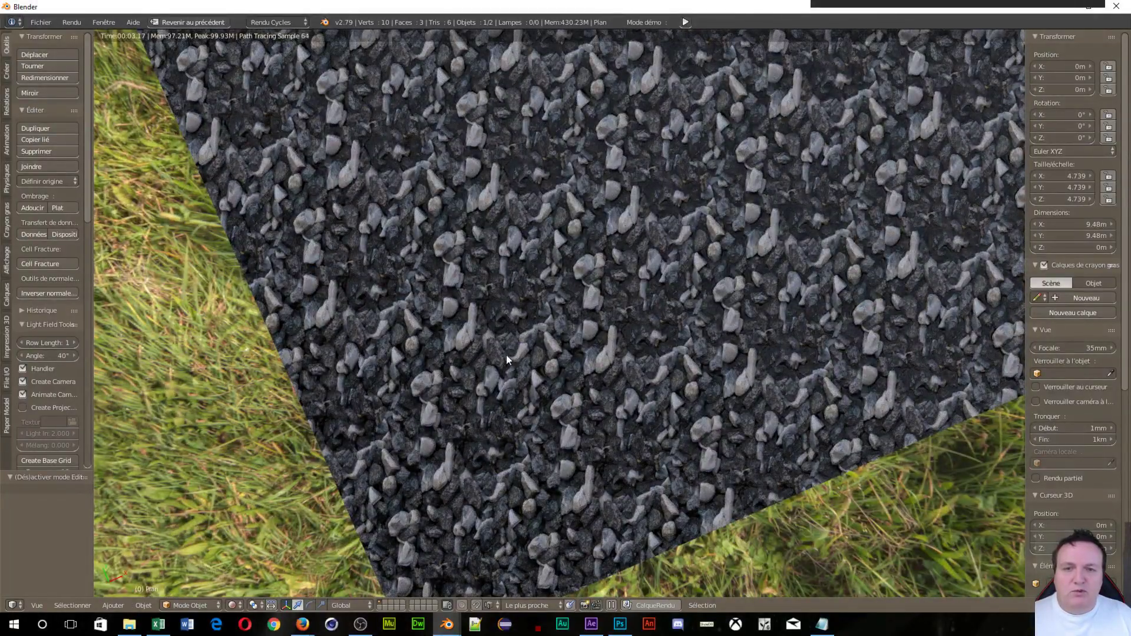
pyautogui.moveTo(506, 355); pyautogui.dragTo(522, 277)
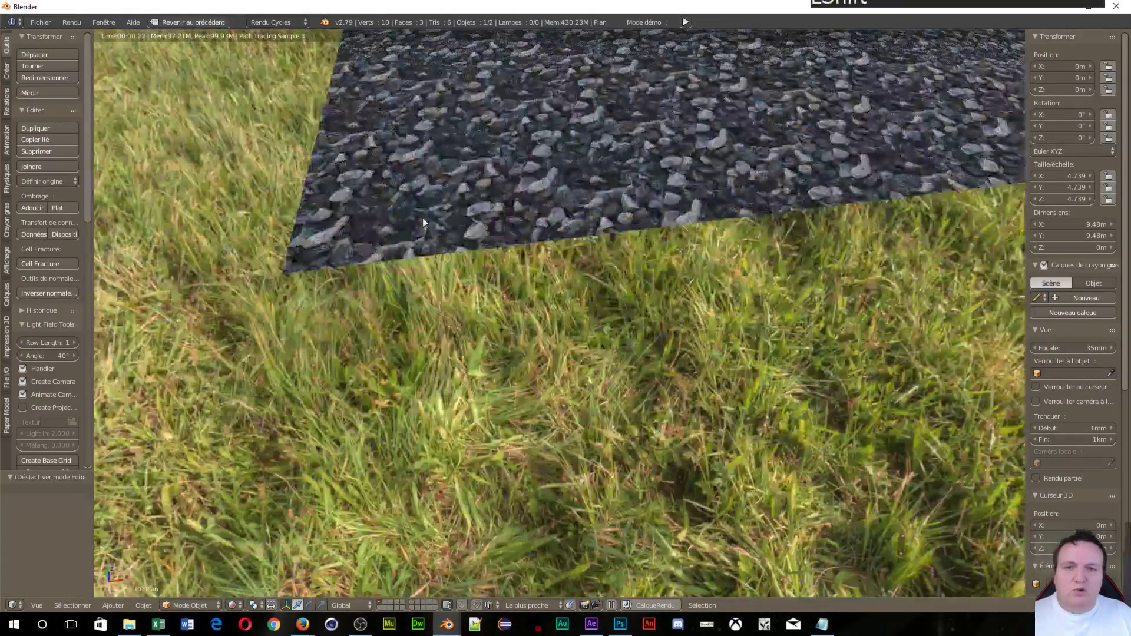
pyautogui.moveTo(372, 266); pyautogui.dragTo(433, 330)
pyautogui.scroll(5, 424, 352)
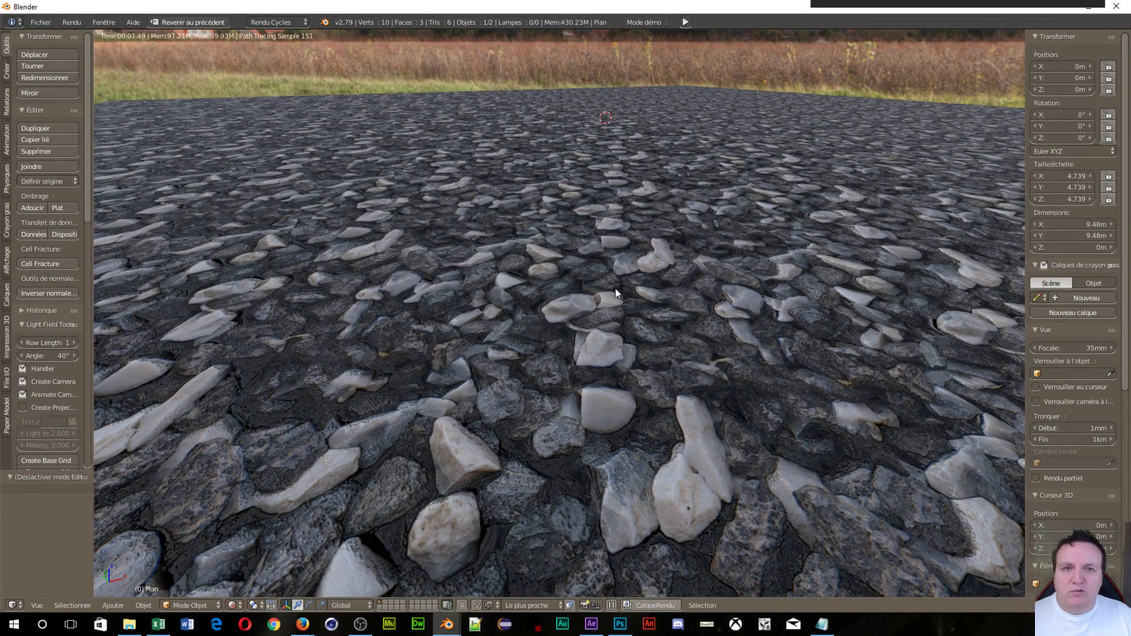
pyautogui.scroll(-5, 615, 293)
pyautogui.scroll(8, 615, 292)
pyautogui.scroll(-2, 485, 307)
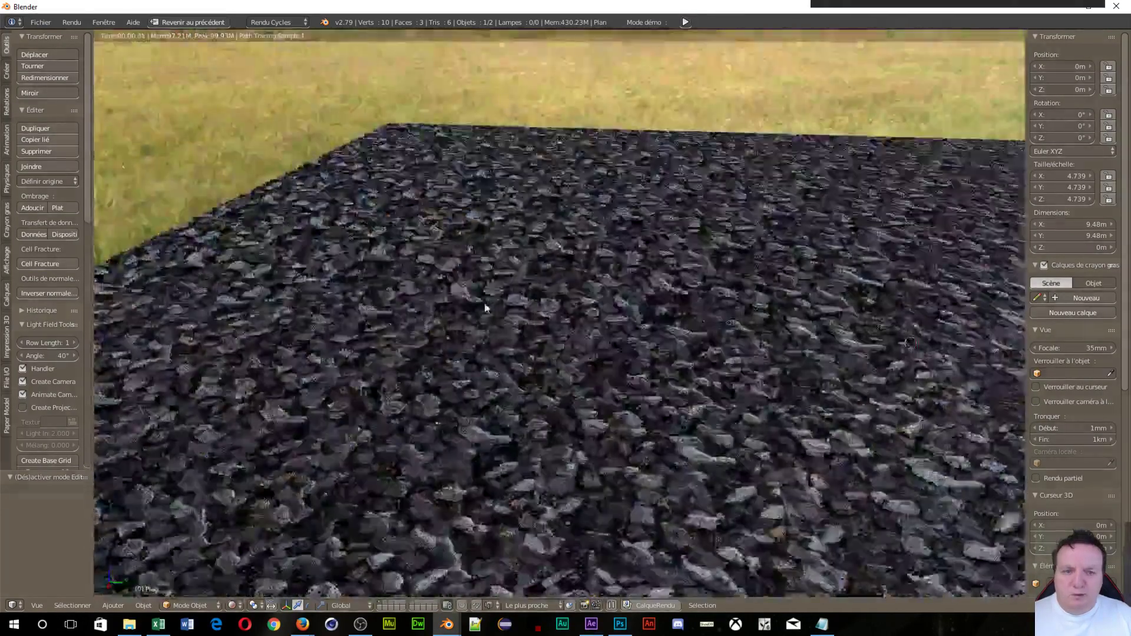
# Step: Check the non-seamless gravel for tile borders at a grazing angle, and compare both halves of the plane along their dividing line
pyautogui.moveTo(484, 307); pyautogui.dragTo(480, 455)
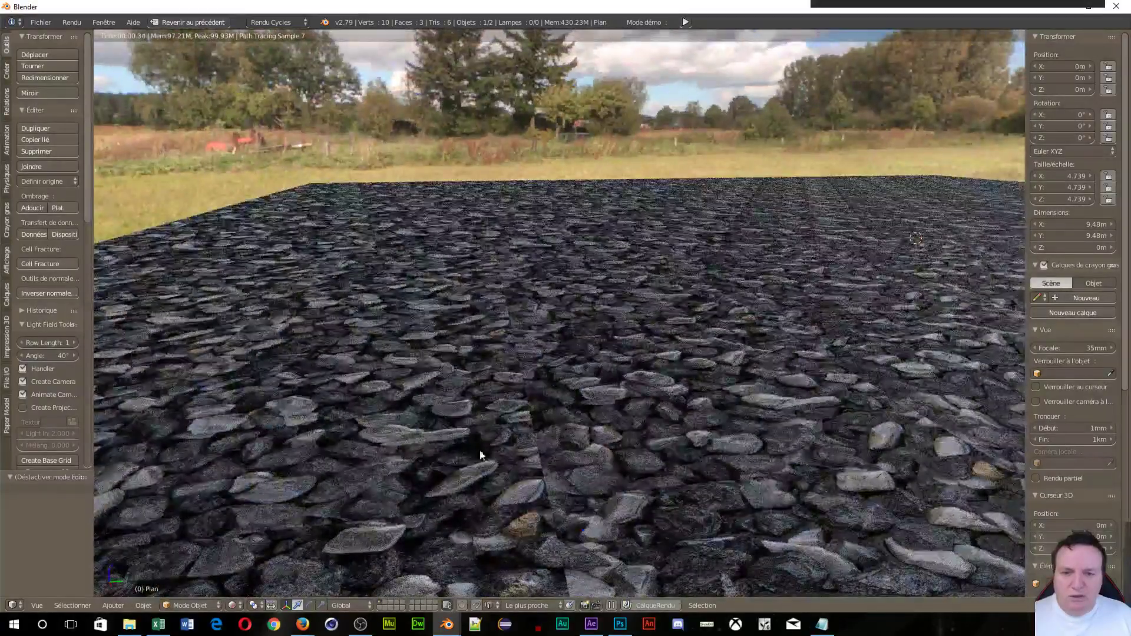
pyautogui.scroll(4, 467, 529)
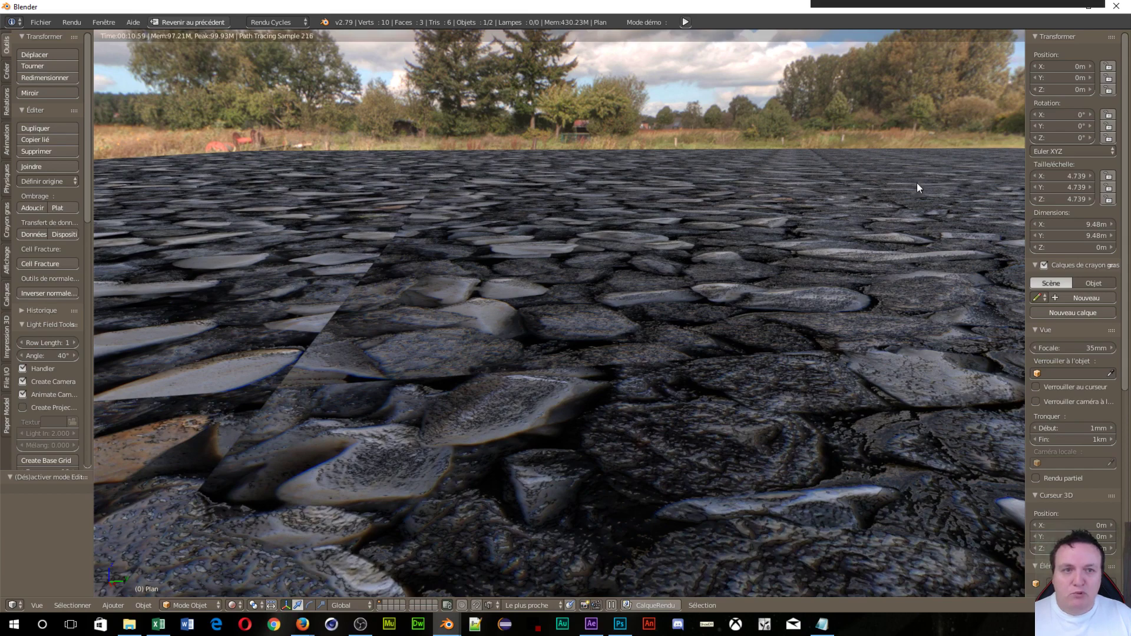
pyautogui.scroll(-8, 843, 199)
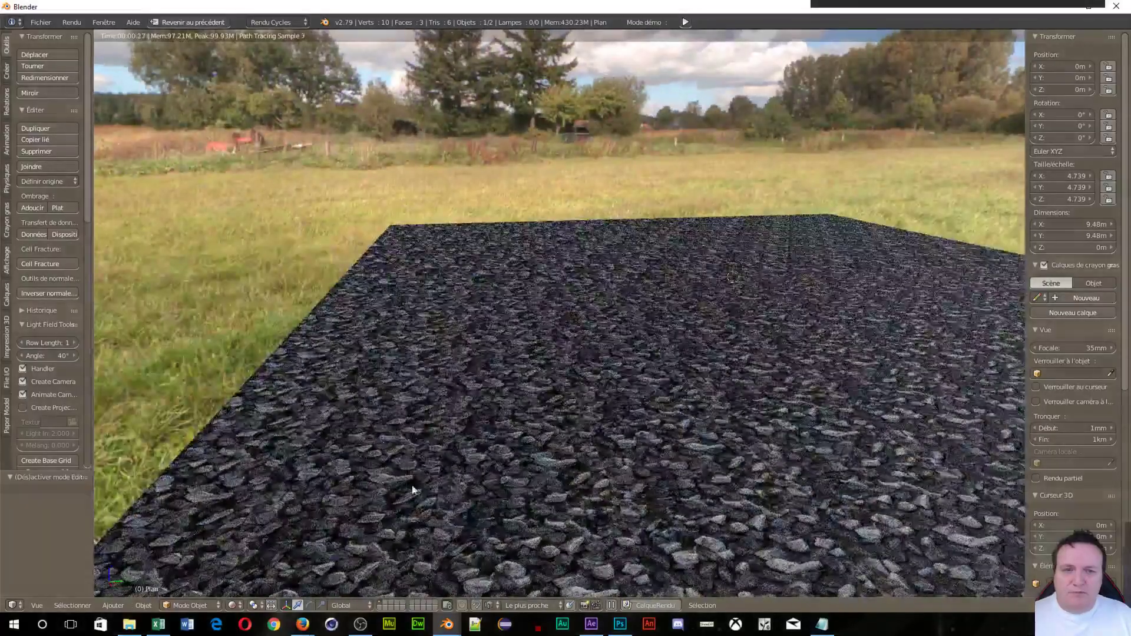
pyautogui.moveTo(411, 484); pyautogui.dragTo(517, 549)
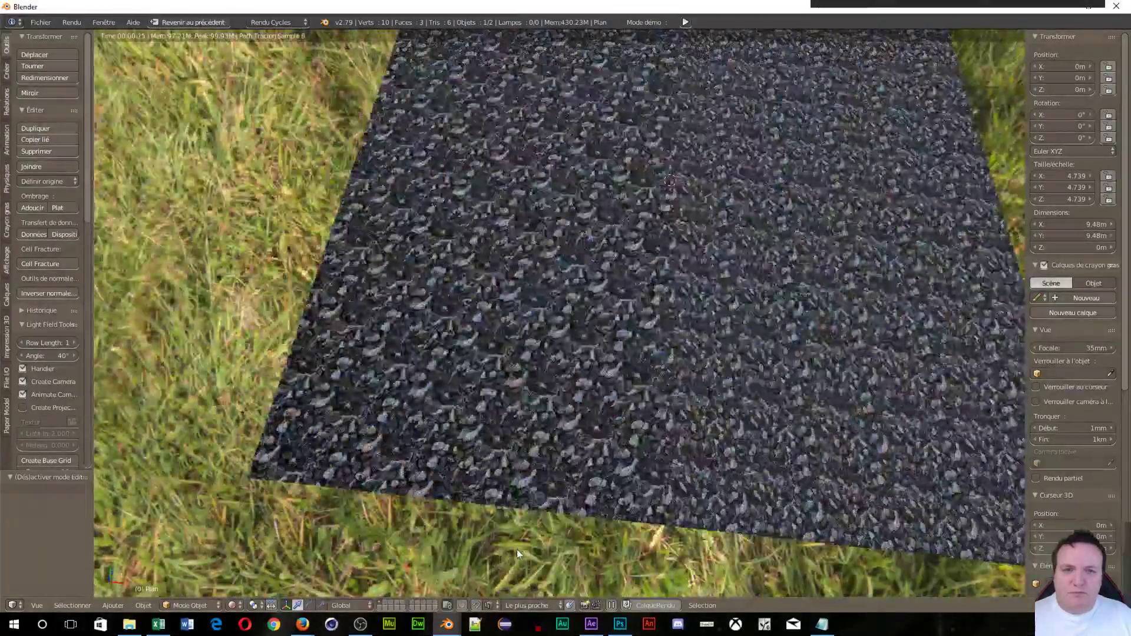
pyautogui.moveTo(660, 409); pyautogui.dragTo(662, 398)
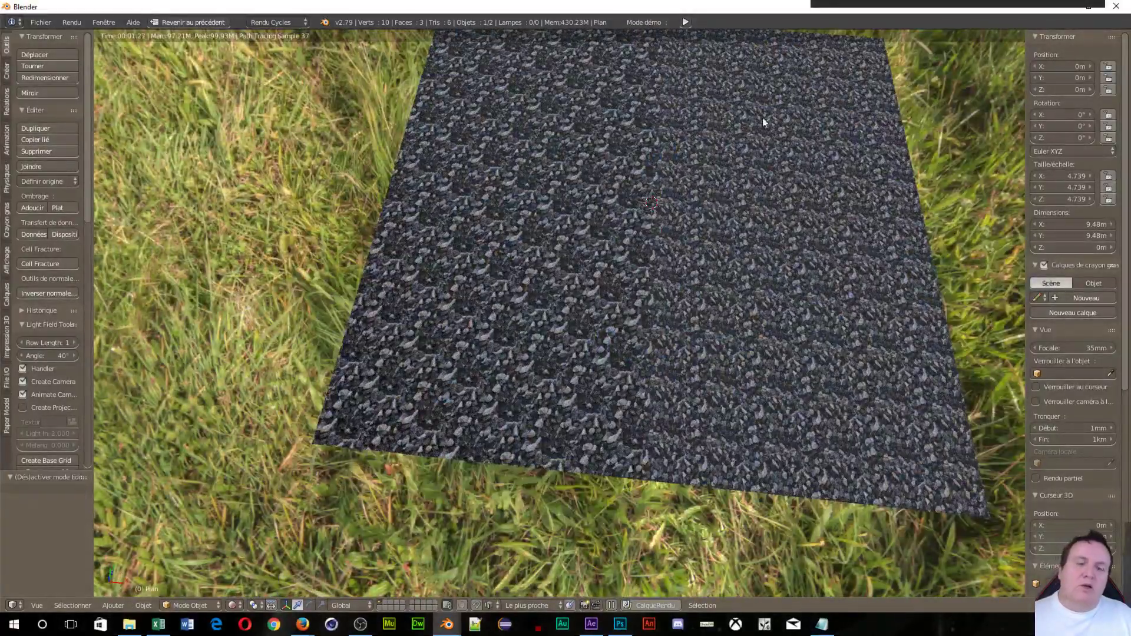
pyautogui.scroll(3, 792, 332)
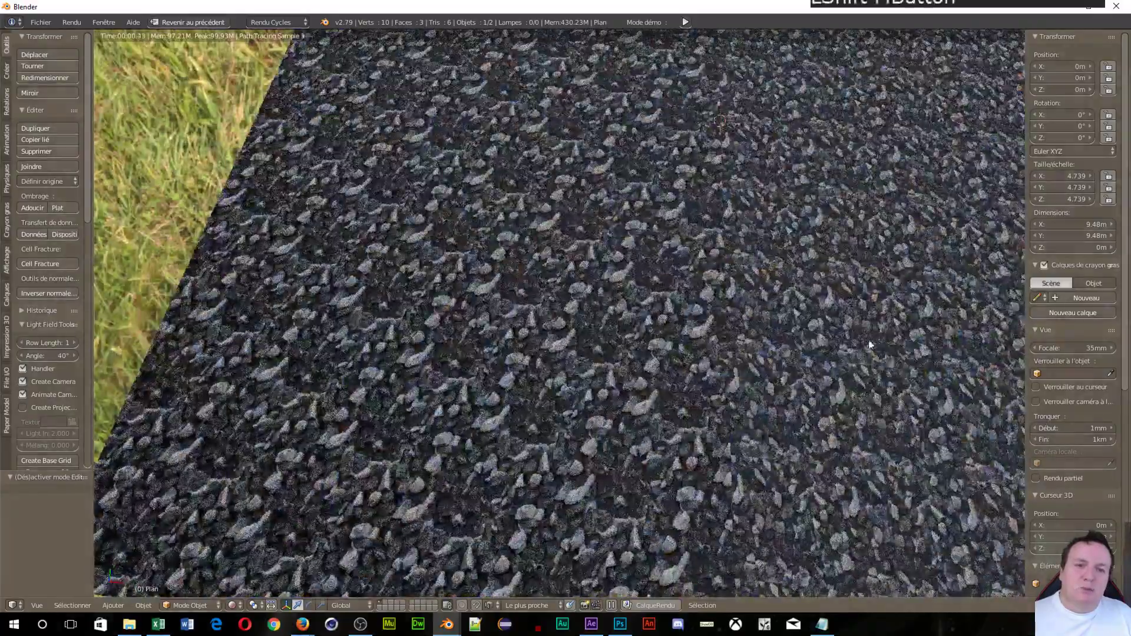
pyautogui.moveTo(866, 352); pyautogui.dragTo(708, 366)
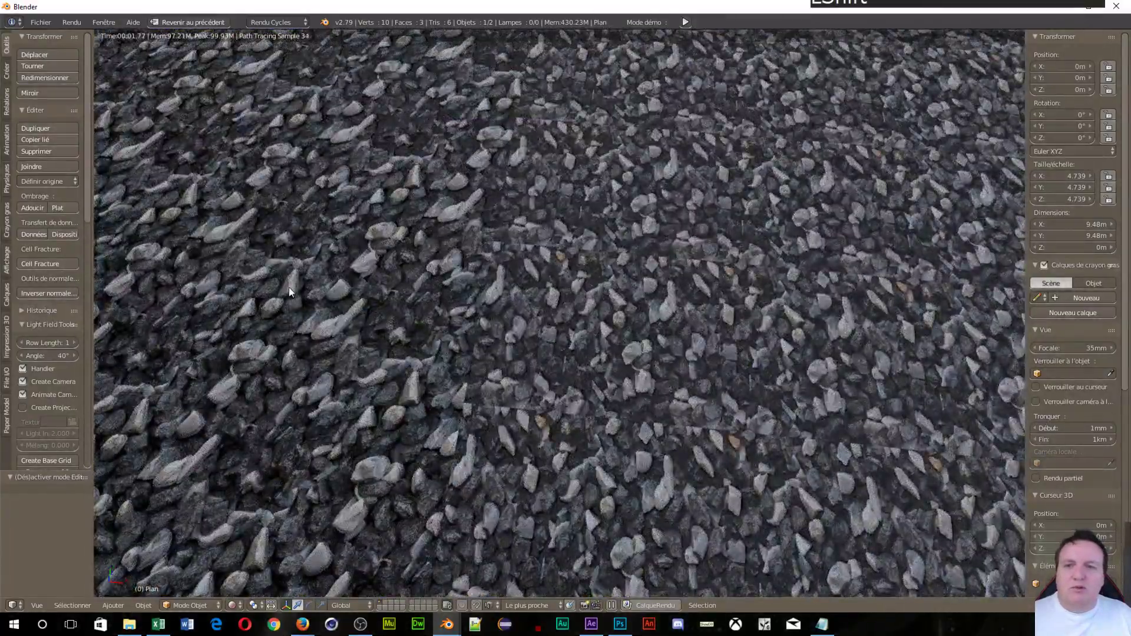
pyautogui.scroll(-4, 285, 286)
pyautogui.scroll(6, 320, 242)
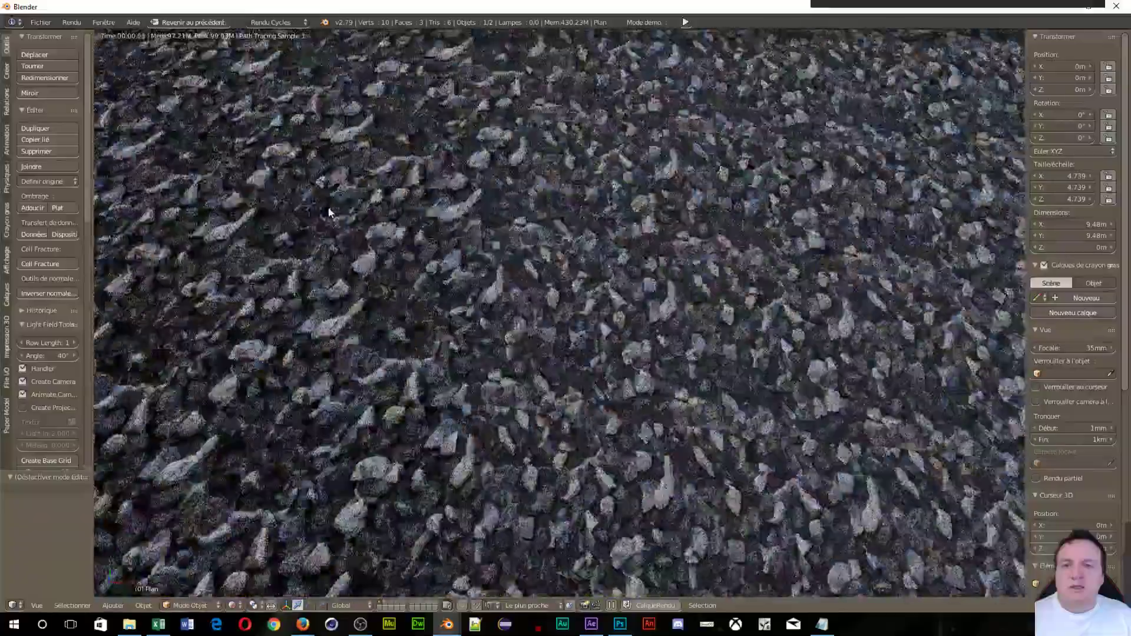
pyautogui.scroll(-7, 470, 333)
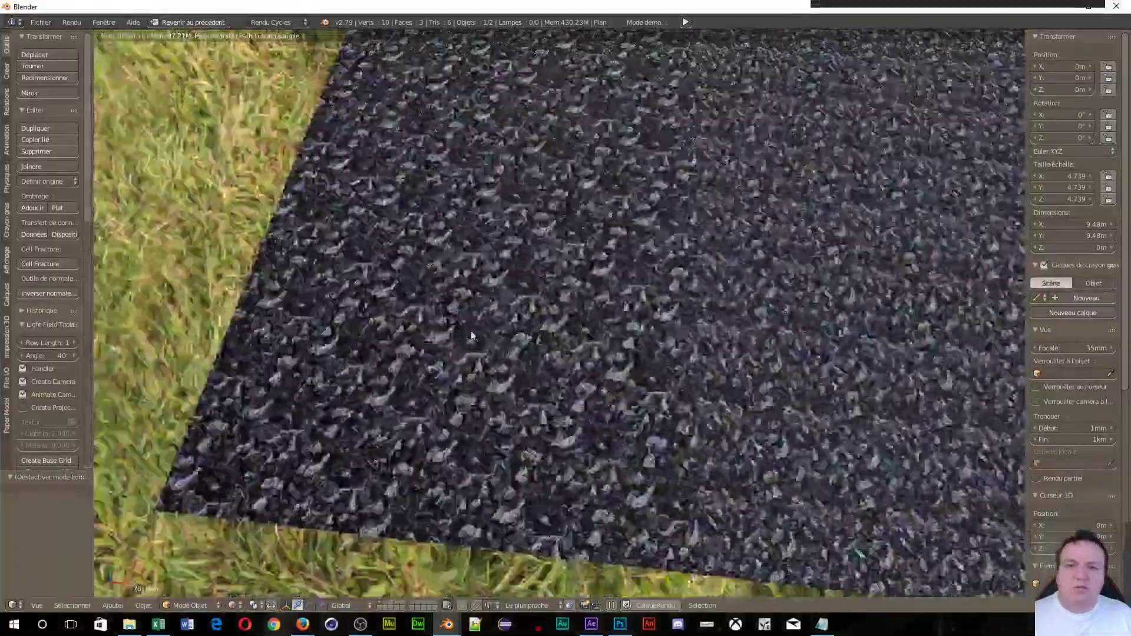
# Step: Inspect the seamless gravel half up close for tile borders and repeating stones, using fly navigation to move across it
pyautogui.moveTo(495, 214); pyautogui.dragTo(448, 352)
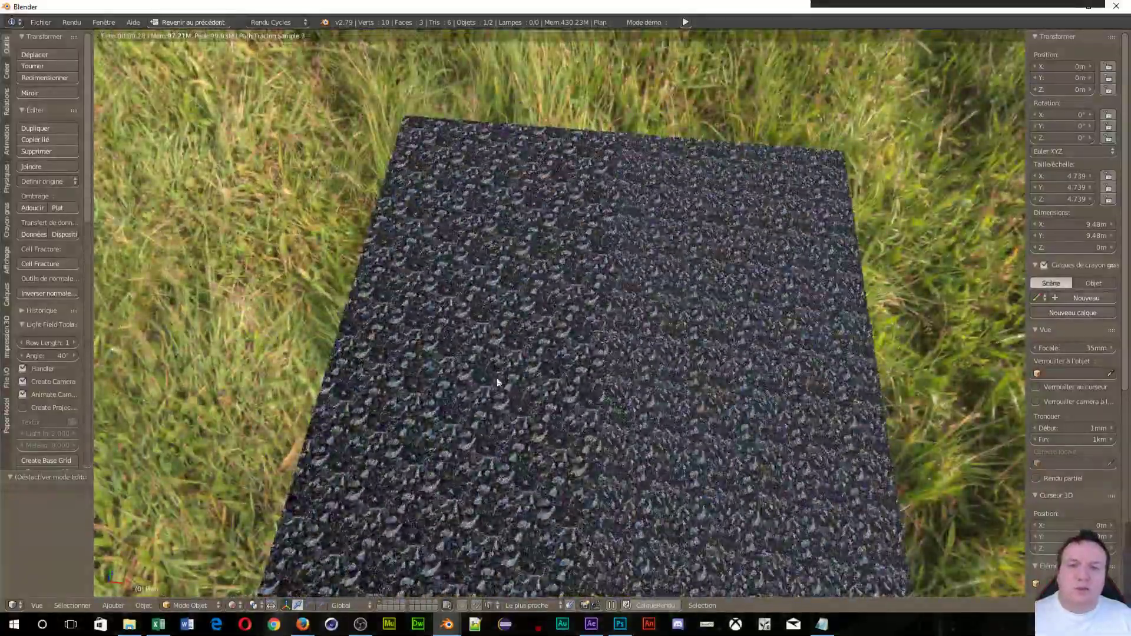
pyautogui.scroll(6, 475, 362)
pyautogui.scroll(2, 471, 365)
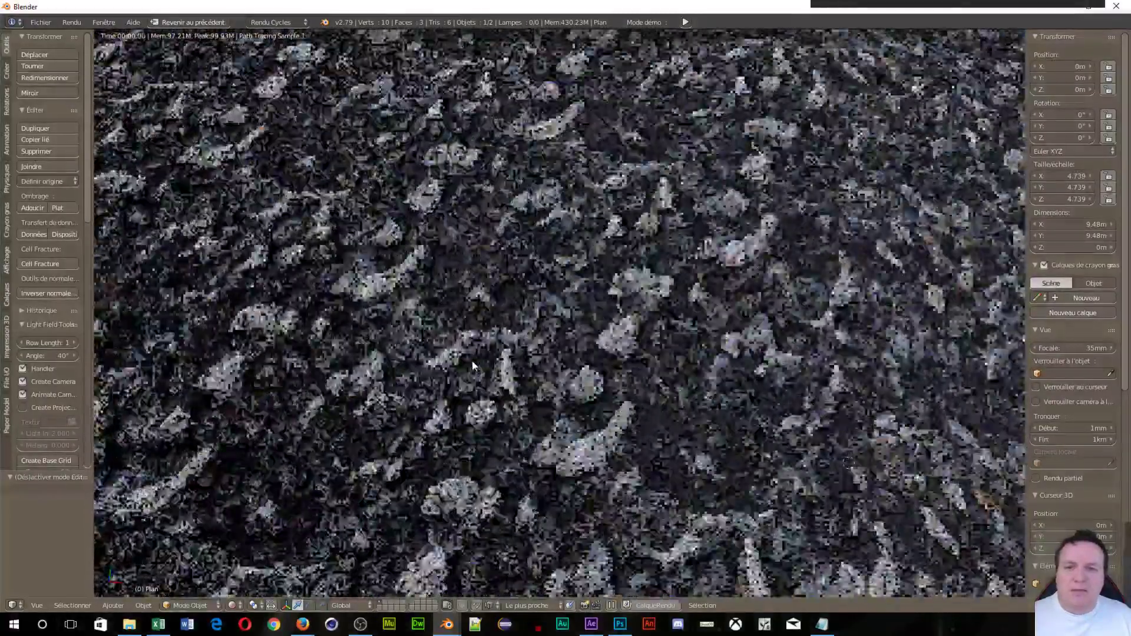
pyautogui.scroll(2, 465, 371)
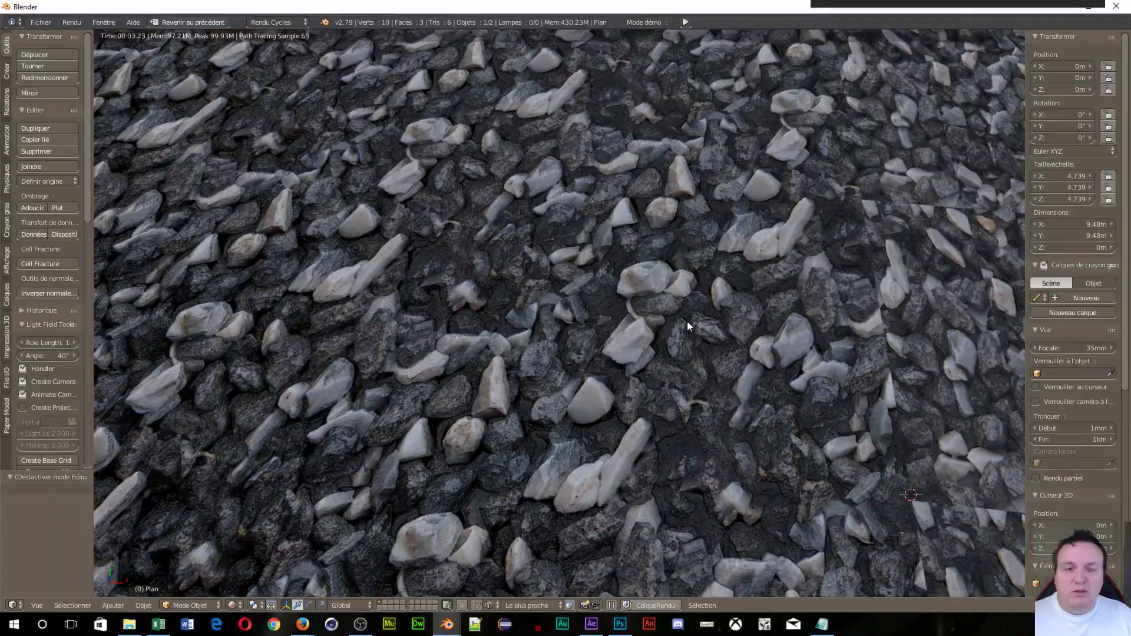
pyautogui.hotkey('shift', 'f')
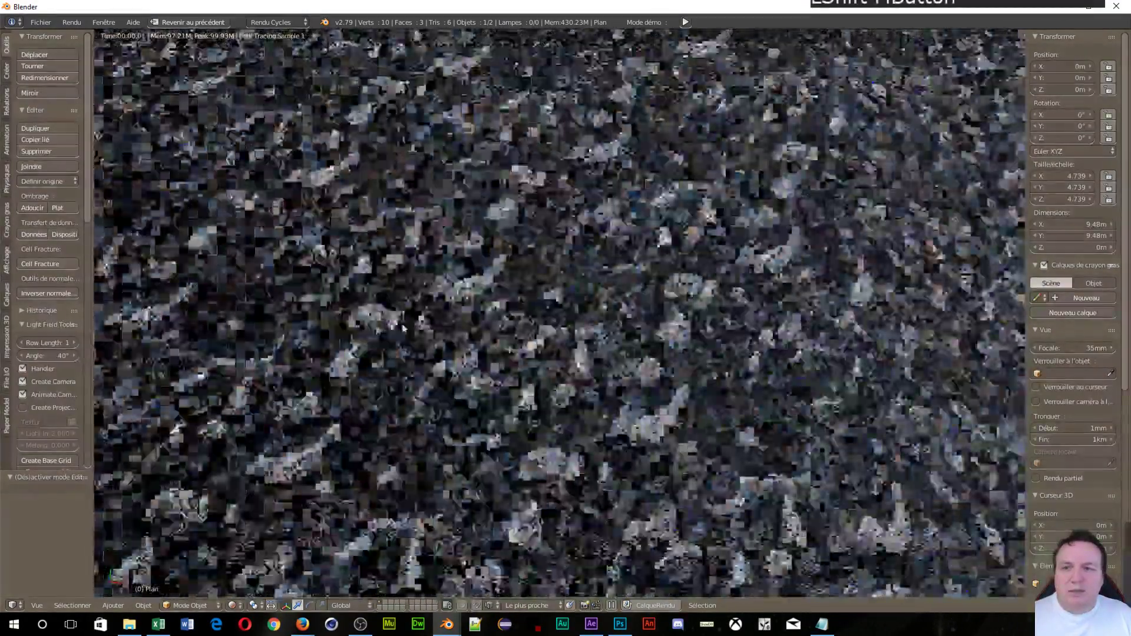
pyautogui.click(490, 307)
pyautogui.hotkey('shift', 'f')
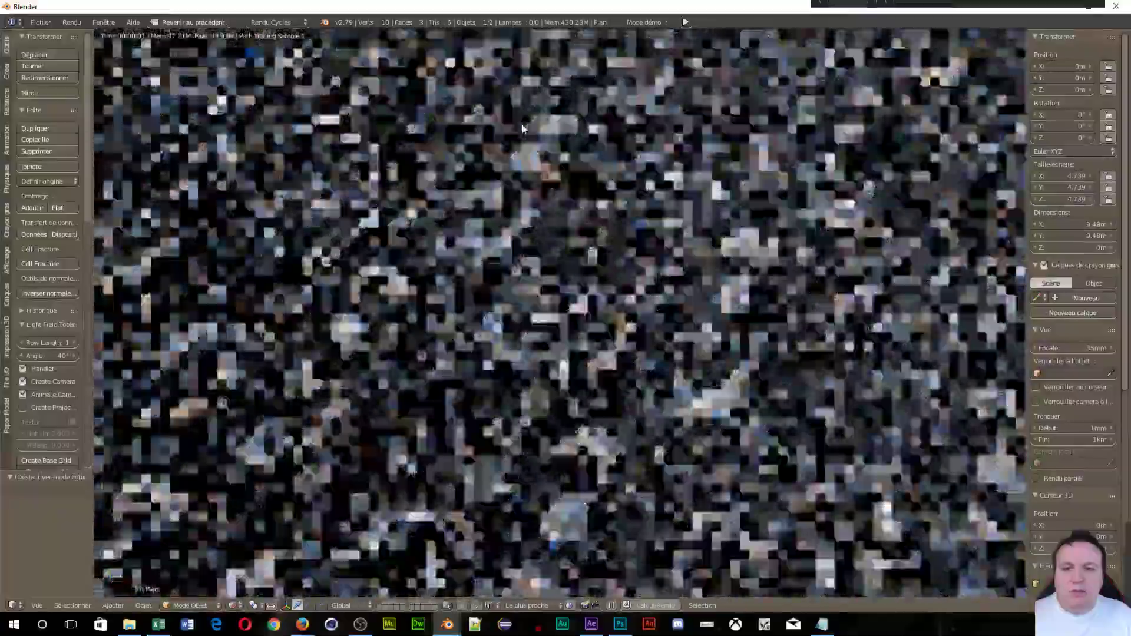
pyautogui.click(482, 257)
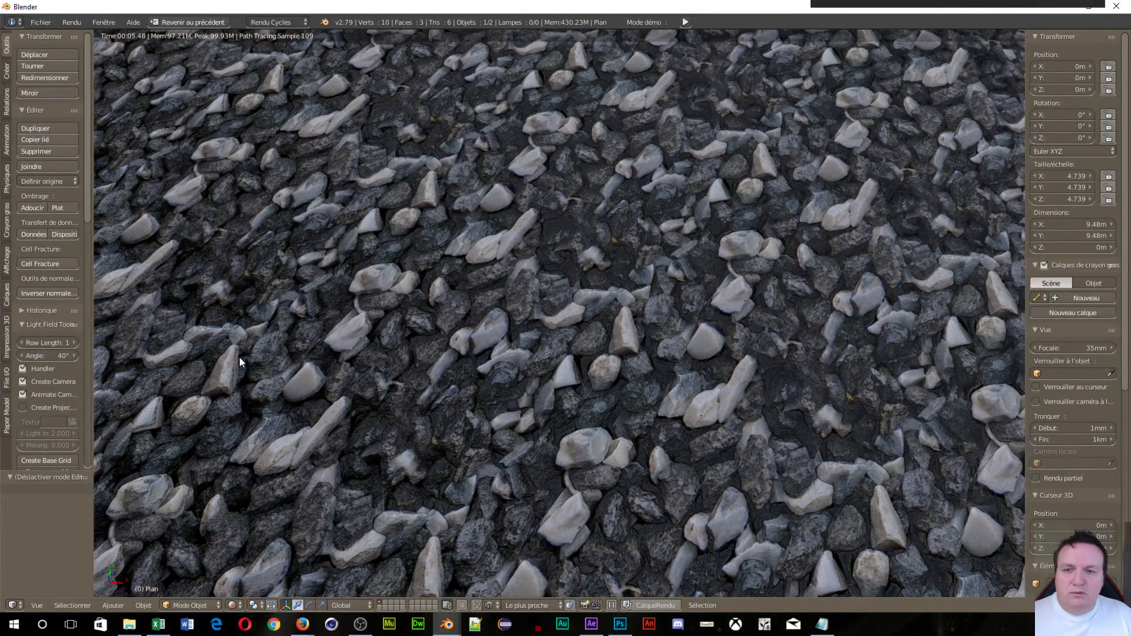
pyautogui.scroll(-3, 333, 252)
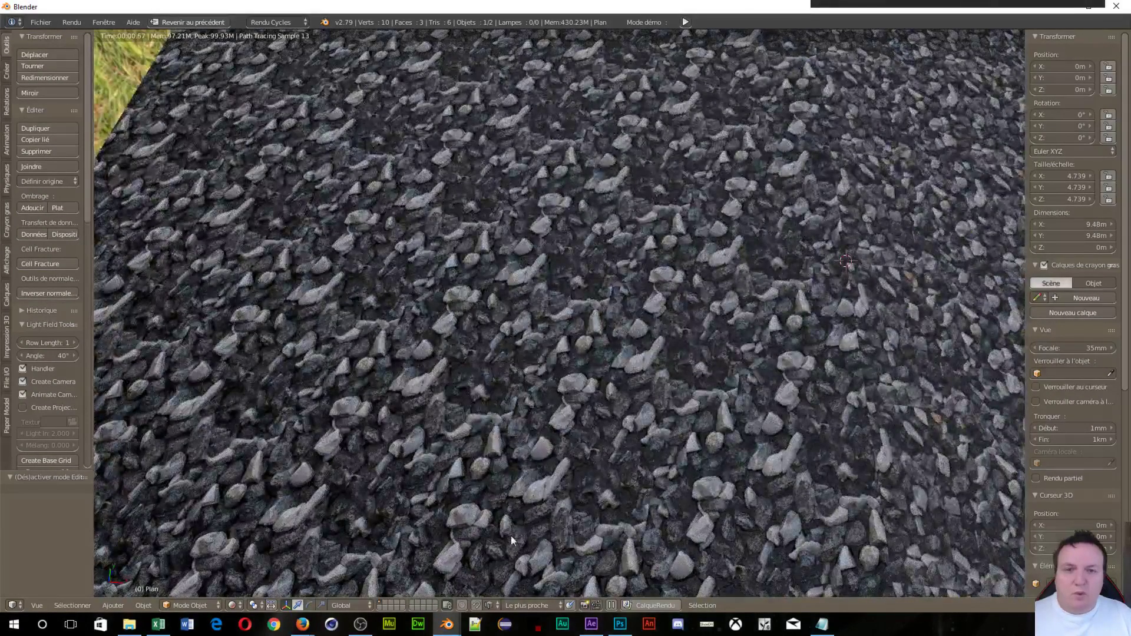